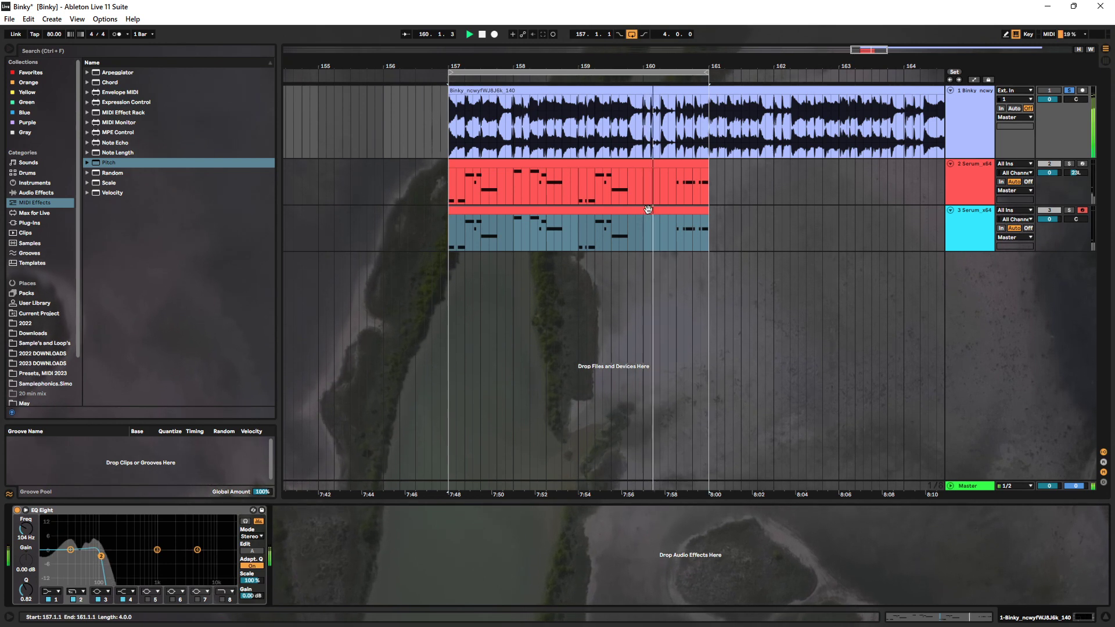
Inspect the notes and the Serum device of the second Serum track, and restart playback from 158.4.1
double_click(648, 209)
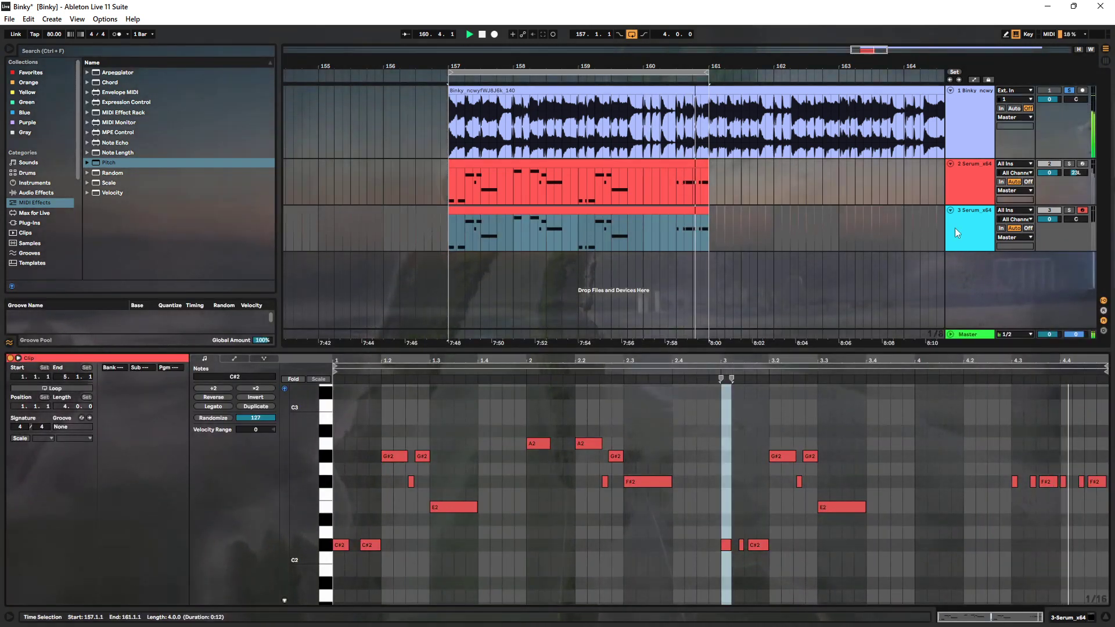
double_click(959, 226)
key(space)
click(567, 249)
click(566, 240)
key(space)
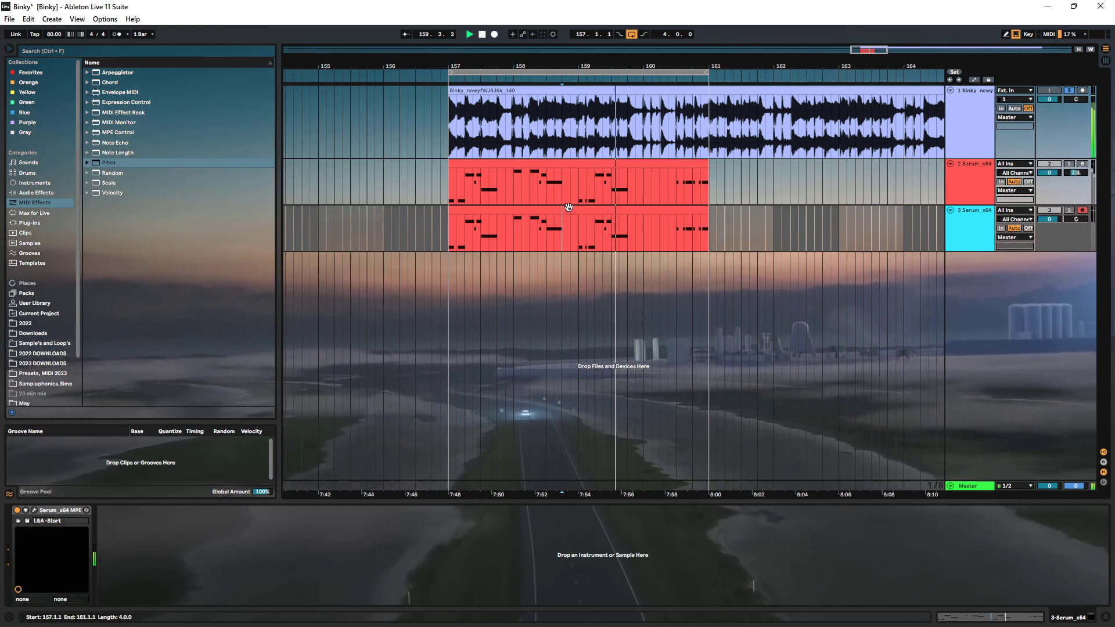
Compare the Binky audio with the Serum tracks by toggling its solo during playback, then audition it from 157.1.1
click(982, 119)
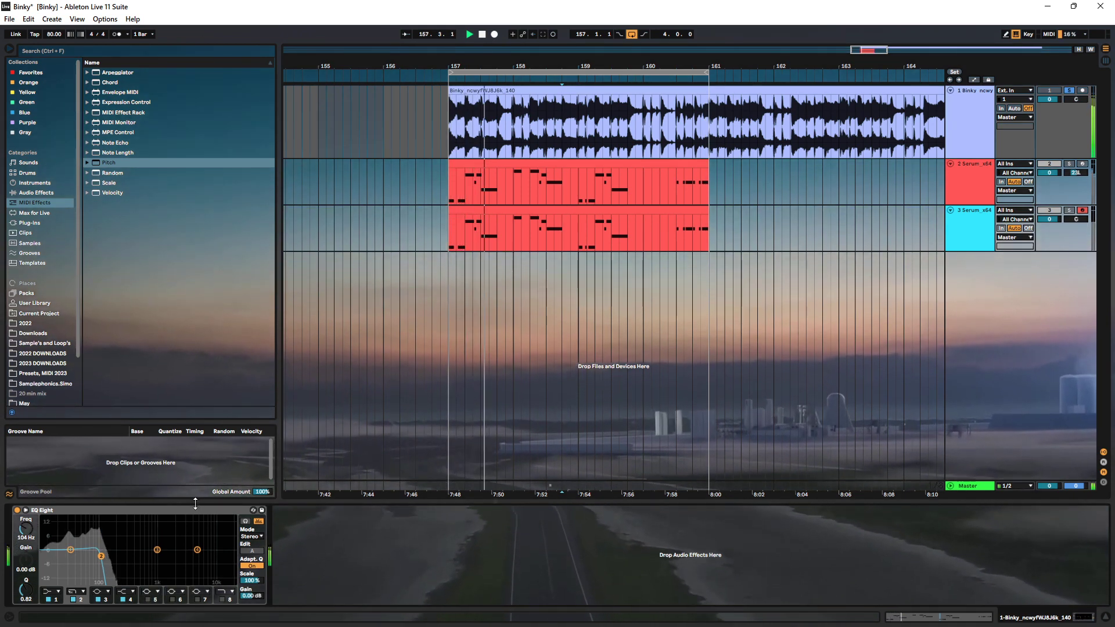
key(s)
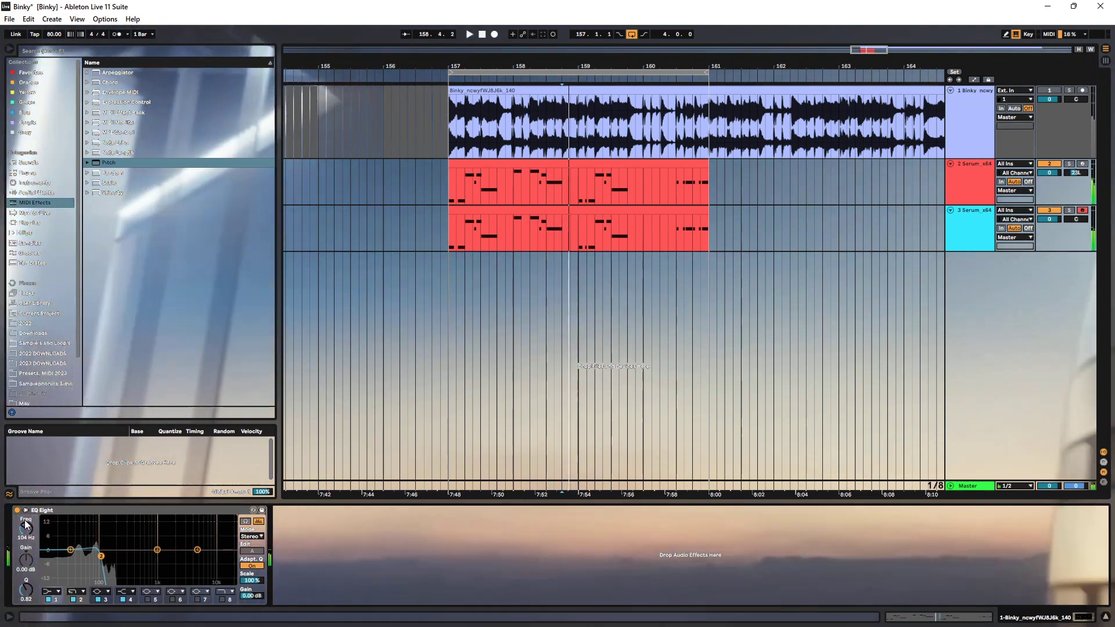
key(s)
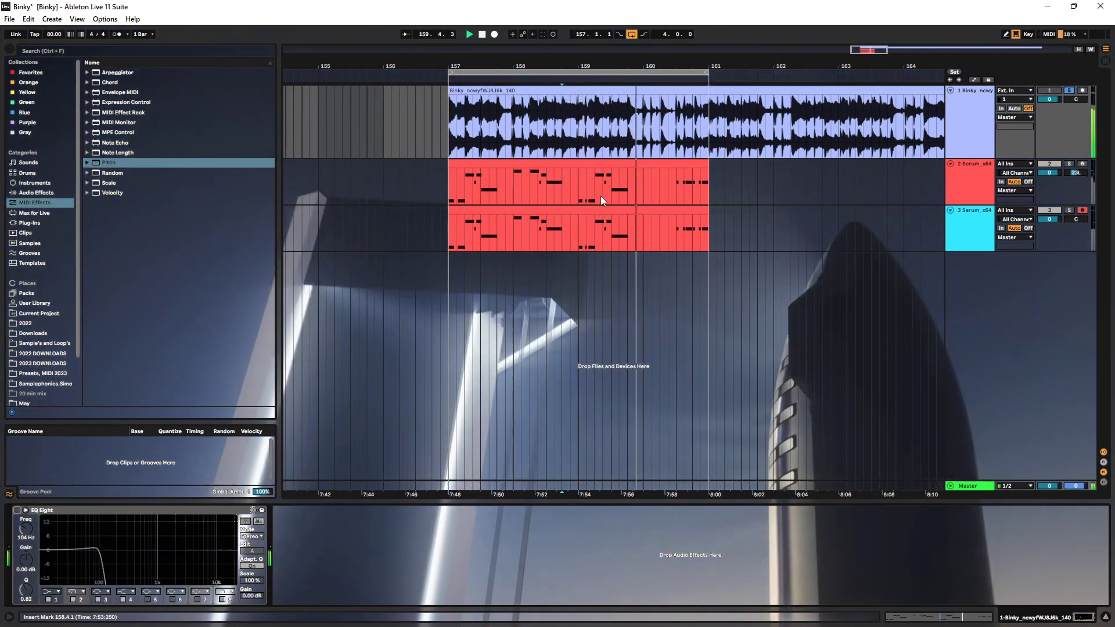
key(space)
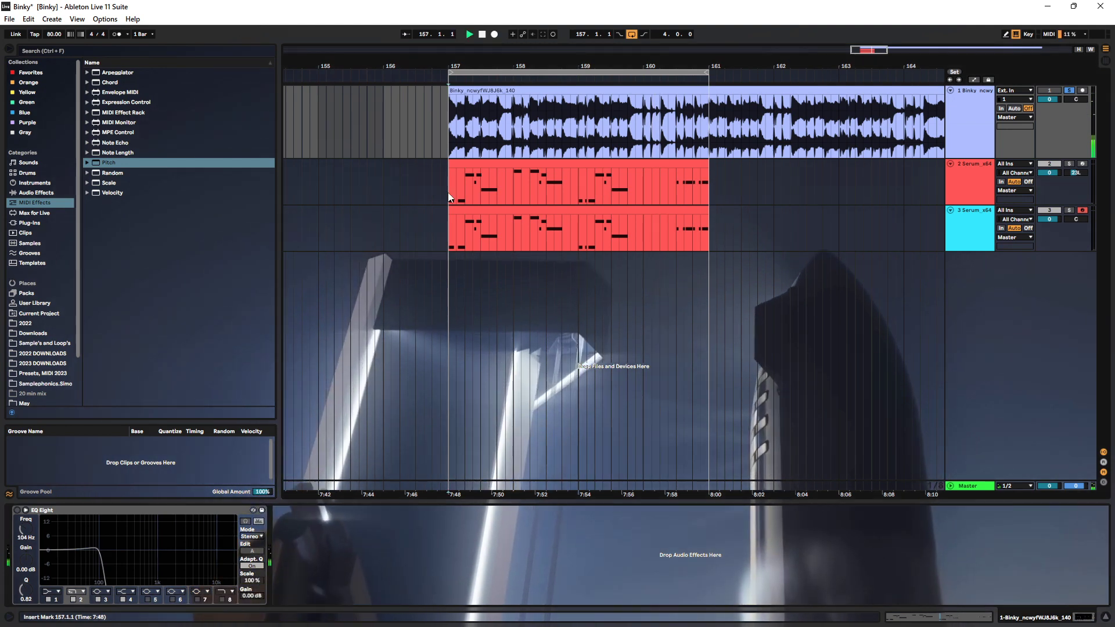
click(448, 196)
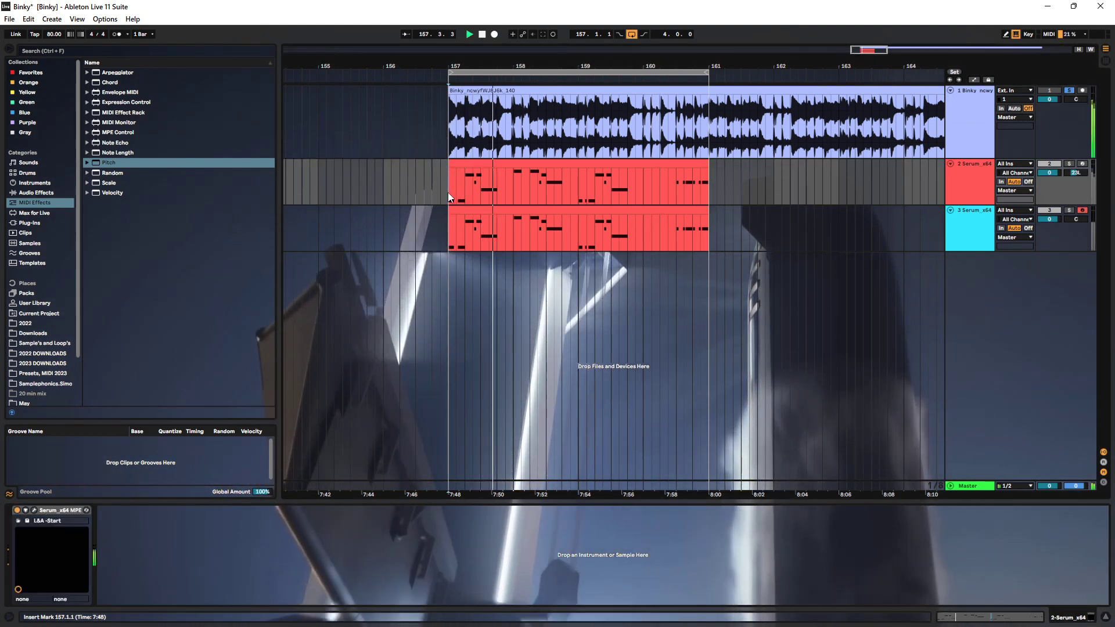
key(Up)
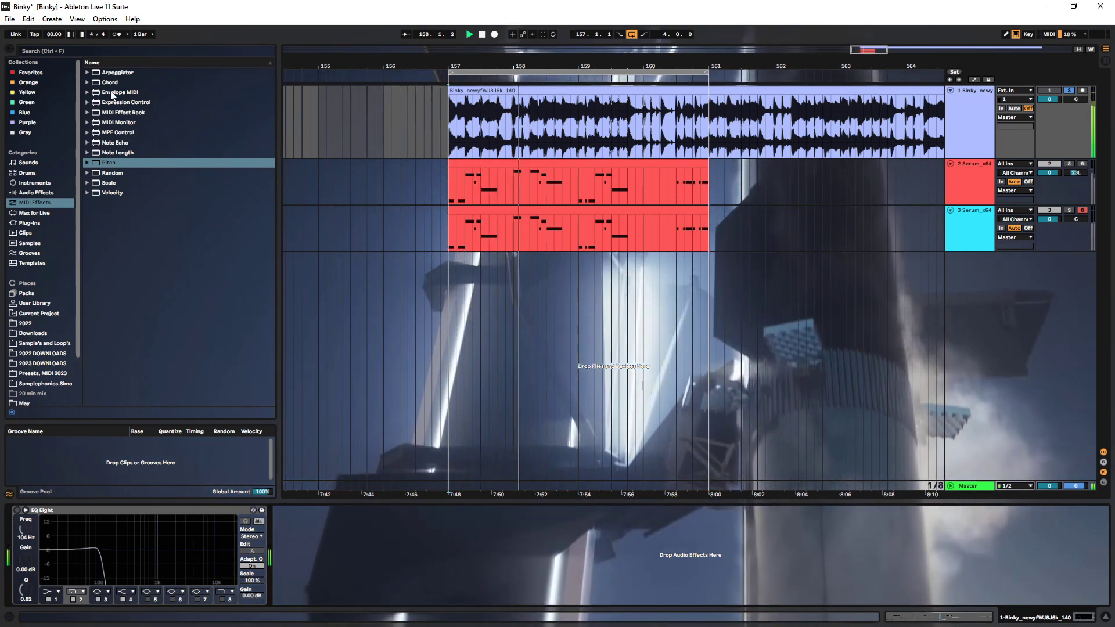
Add a second EQ Eight from the EQ & Filters audio effects after the existing one on the Binky audio track
click(43, 183)
click(44, 192)
click(120, 102)
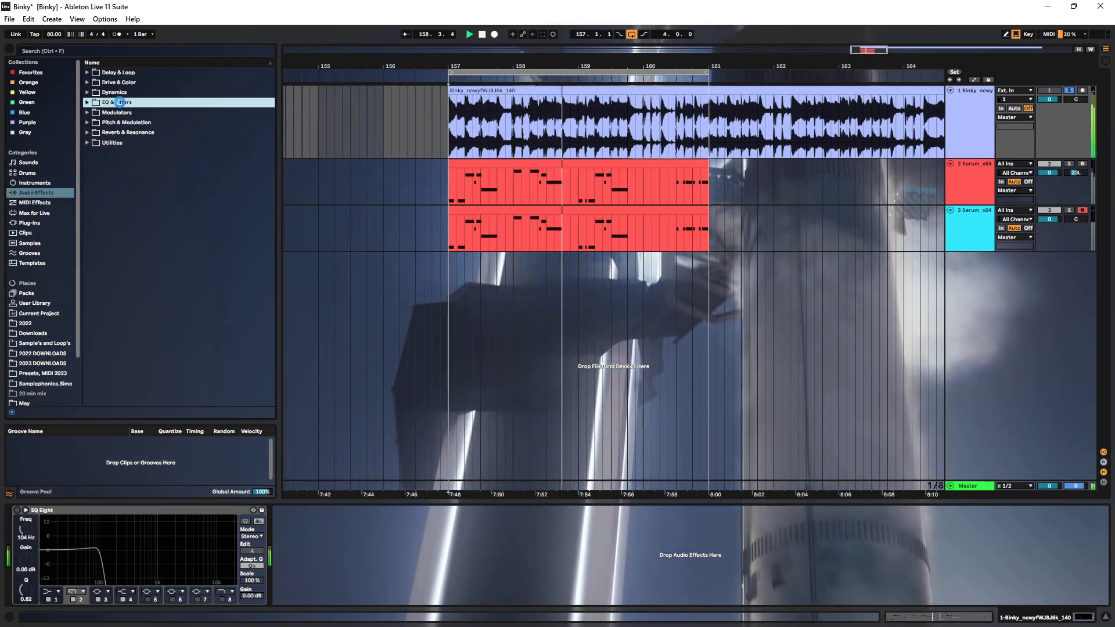
click(88, 102)
drag(119, 133, 342, 511)
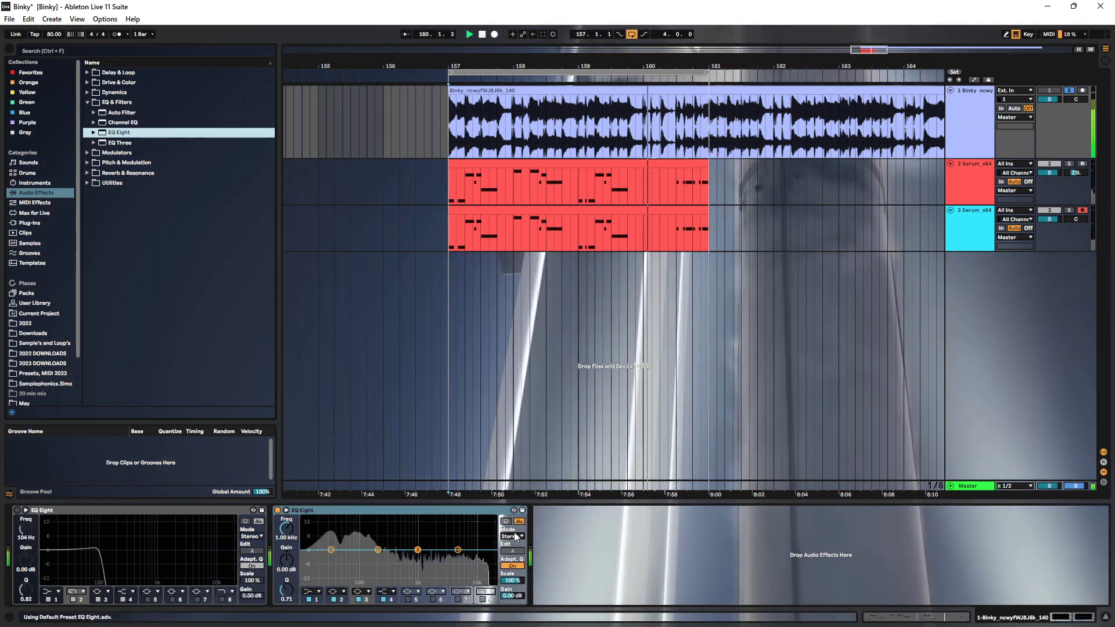
Set the second EQ Eight to M/S mode with side editing, enable band 1, and adjust its filter bands
click(516, 559)
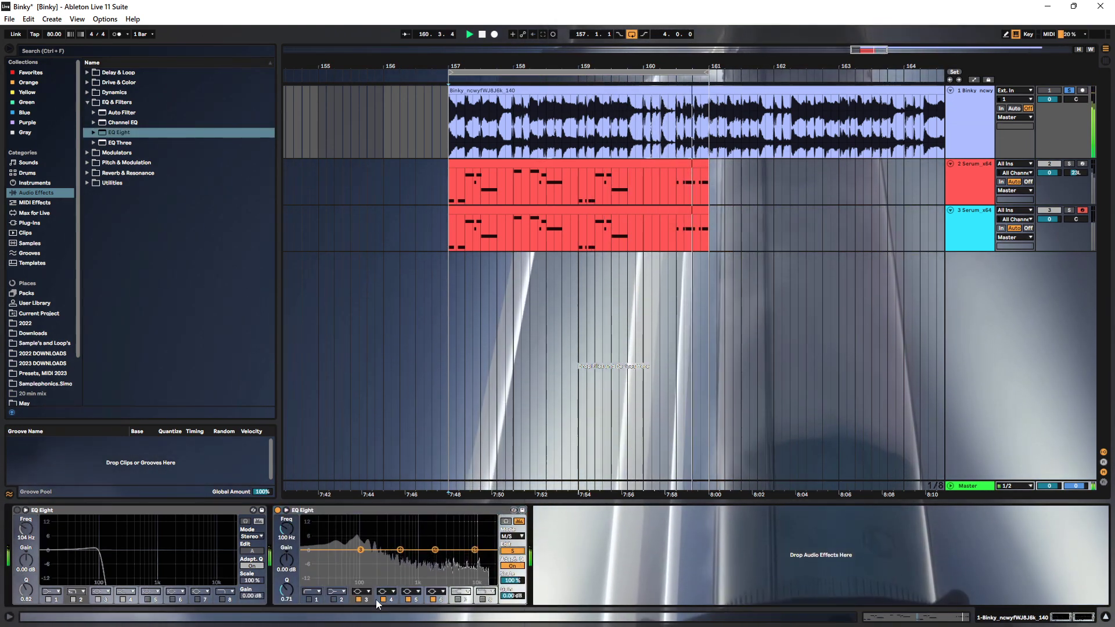
click(309, 600)
drag(333, 557, 494, 555)
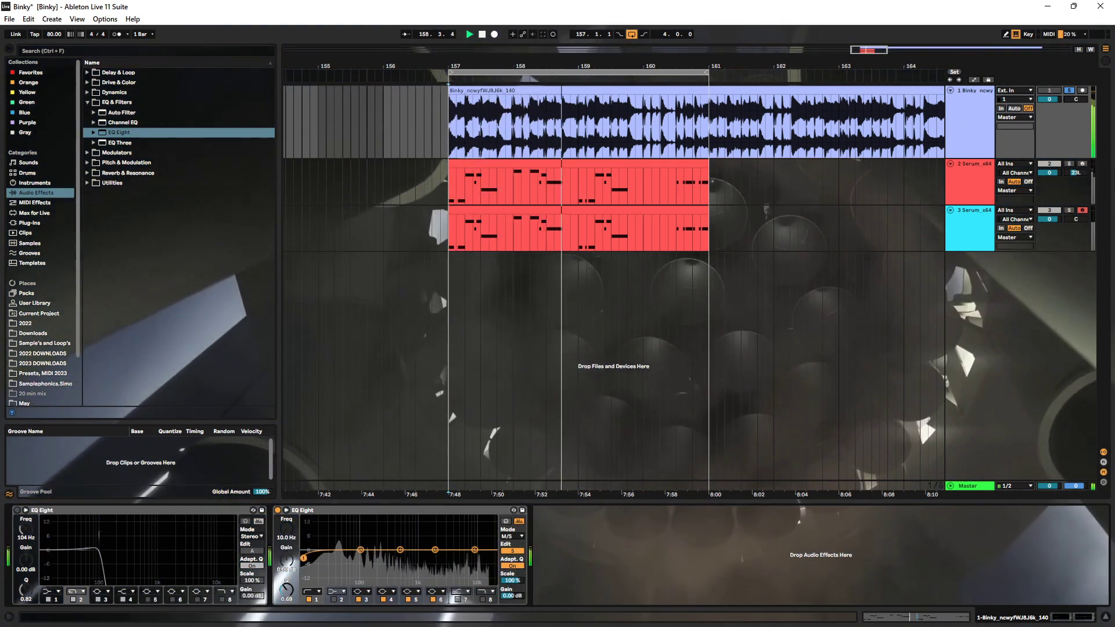
click(338, 594)
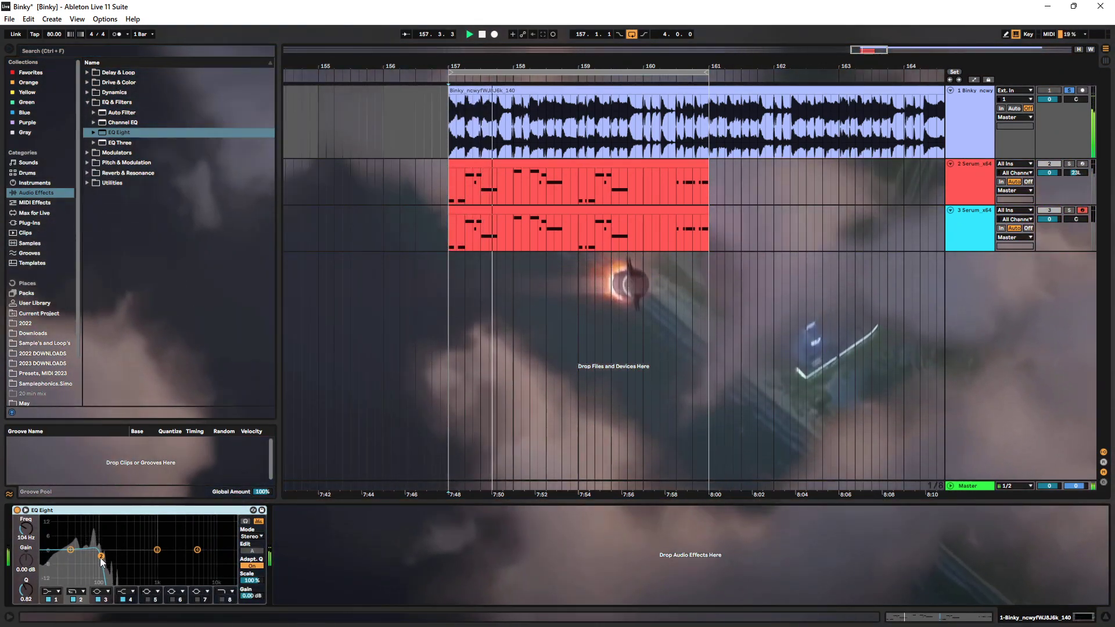
Set band 1 of the Binky track's EQ Eight to a low cut and move the band 2 high cut to about 1.78 kHz
click(53, 592)
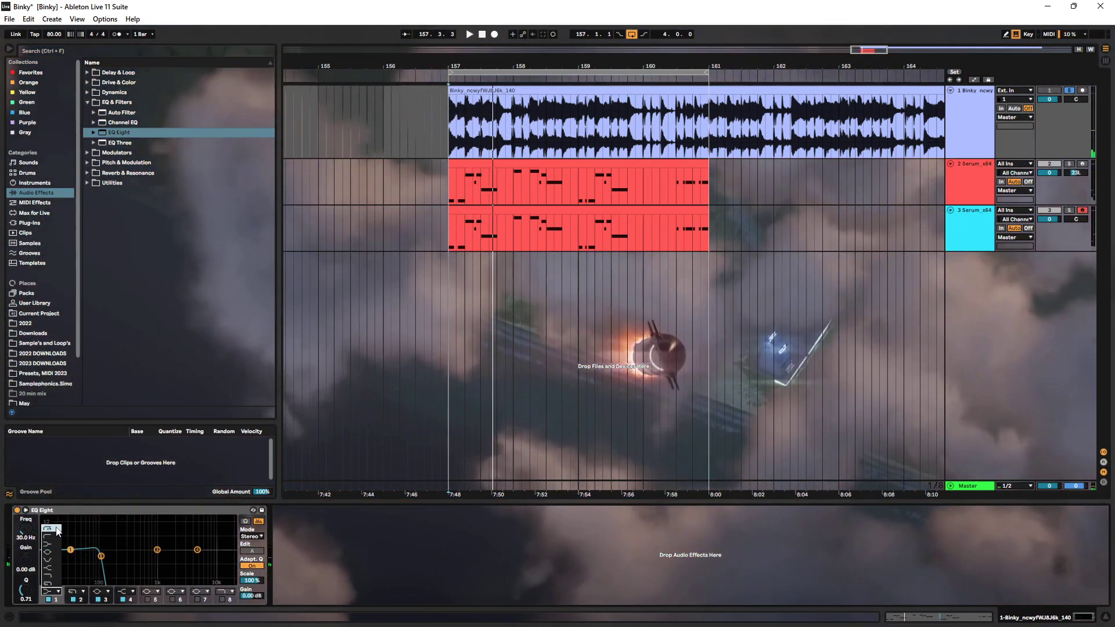
click(51, 528)
drag(101, 556, 172, 555)
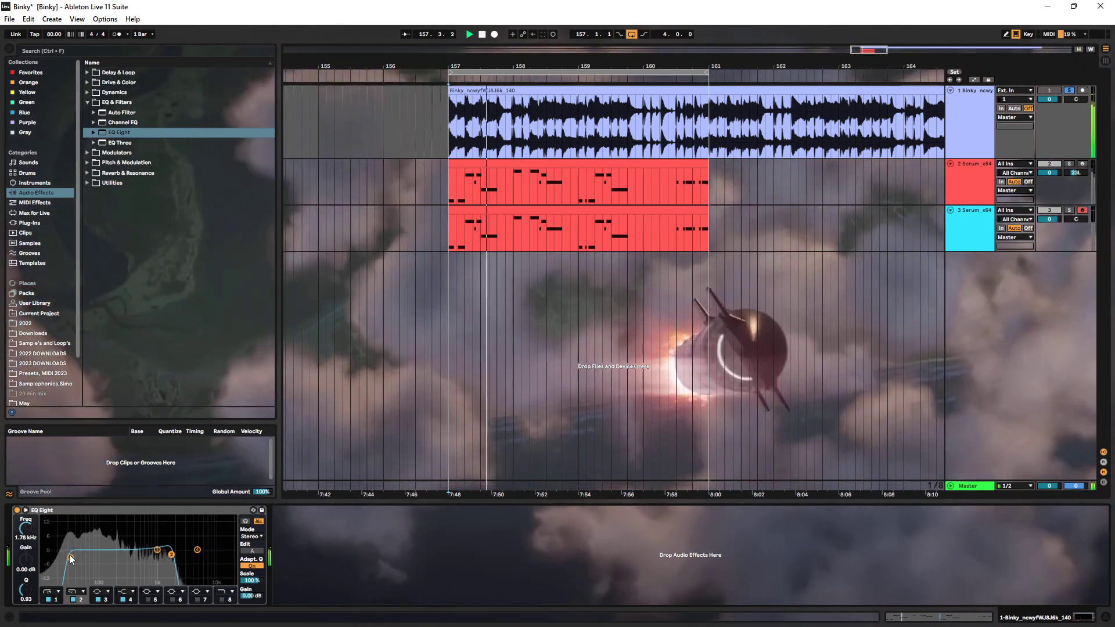
Sweep the EQ Eight low cut on band 1 while auditioning playback, settling at about 130 Hz
key(space)
drag(71, 559, 148, 555)
key(space)
key(space)
key(space)
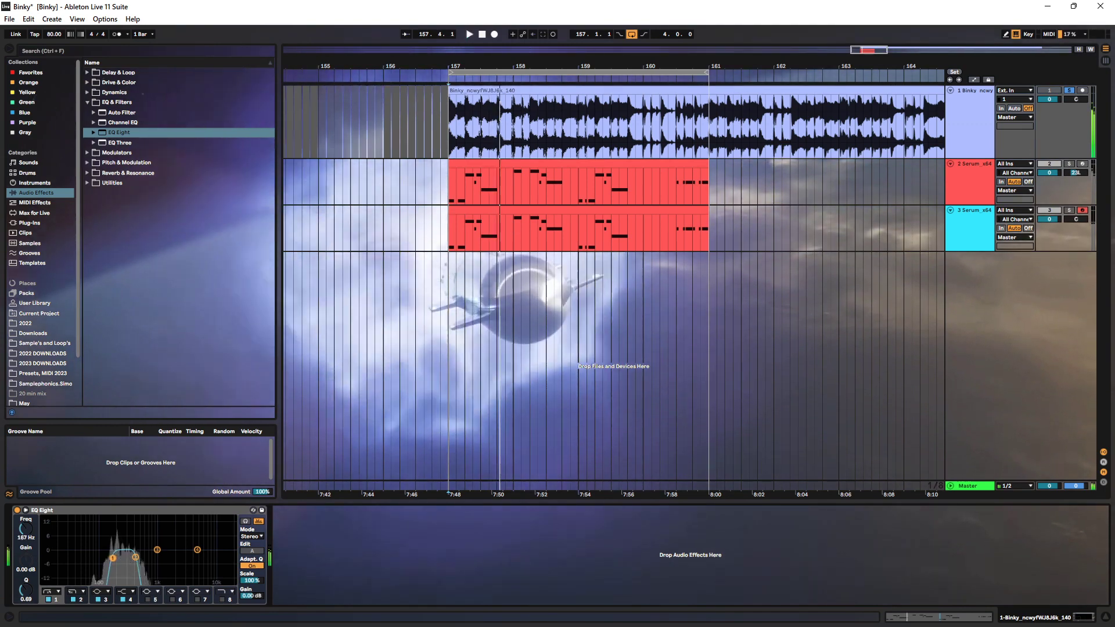
key(space)
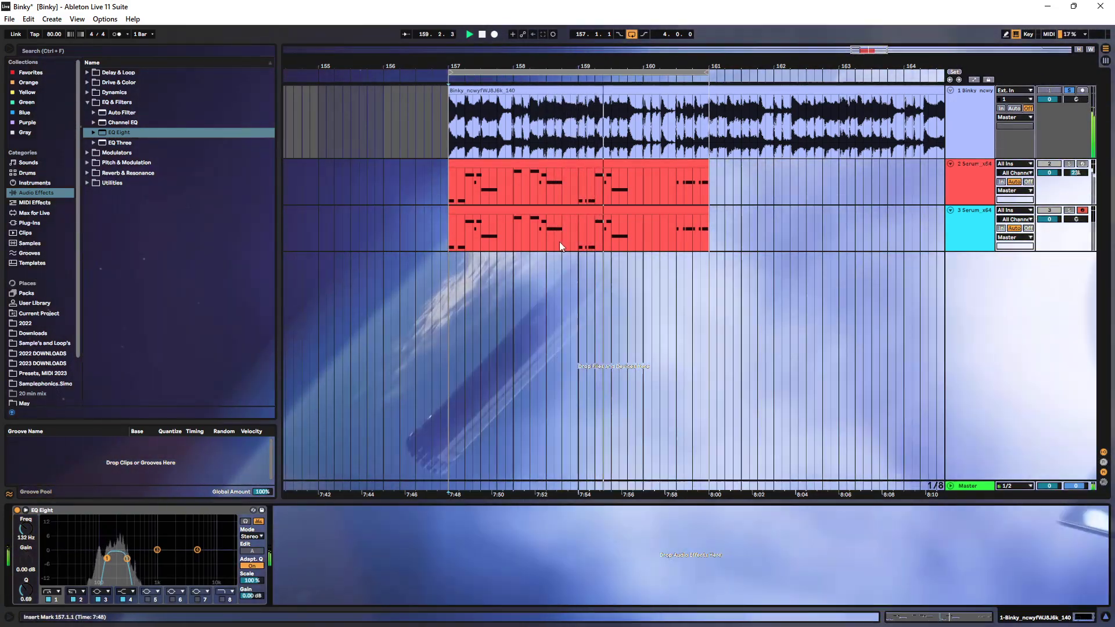
Compare the filtered Binky audio with the Serum clips, marking 157.4.1–157.4.3 and 158.4.1–159.1.1 on the second Serum track
click(559, 242)
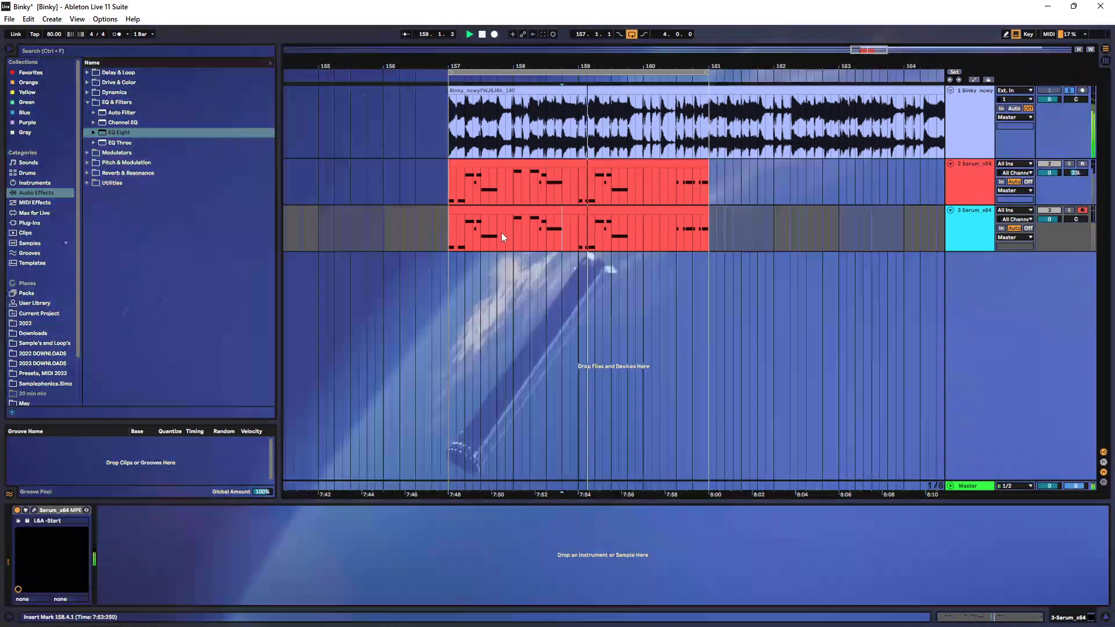
drag(498, 233, 504, 232)
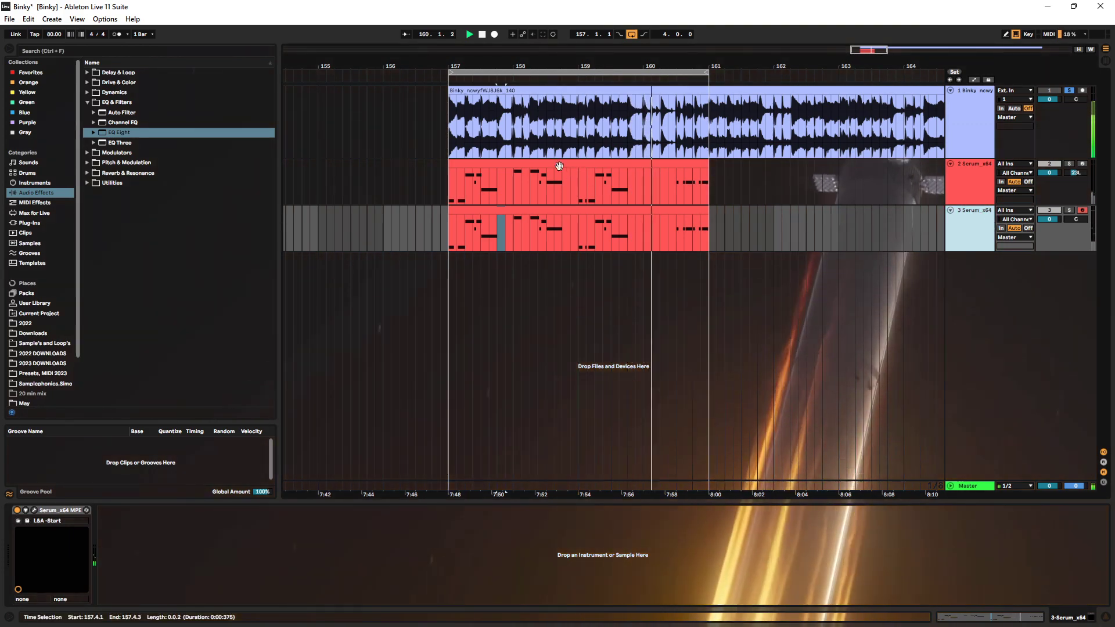
click(560, 164)
click(970, 231)
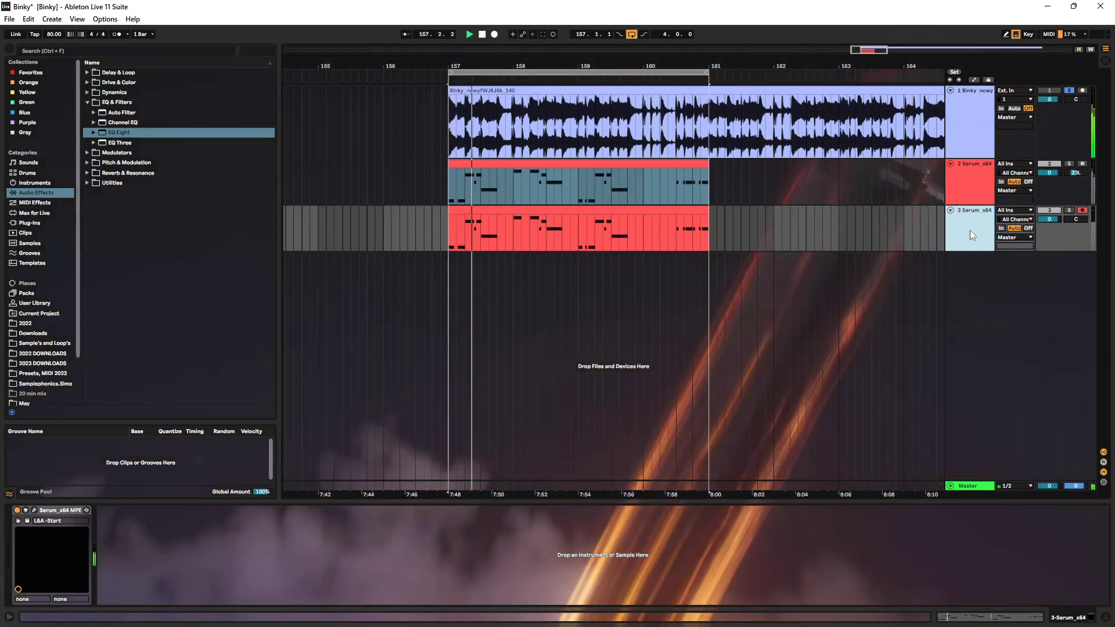
click(970, 230)
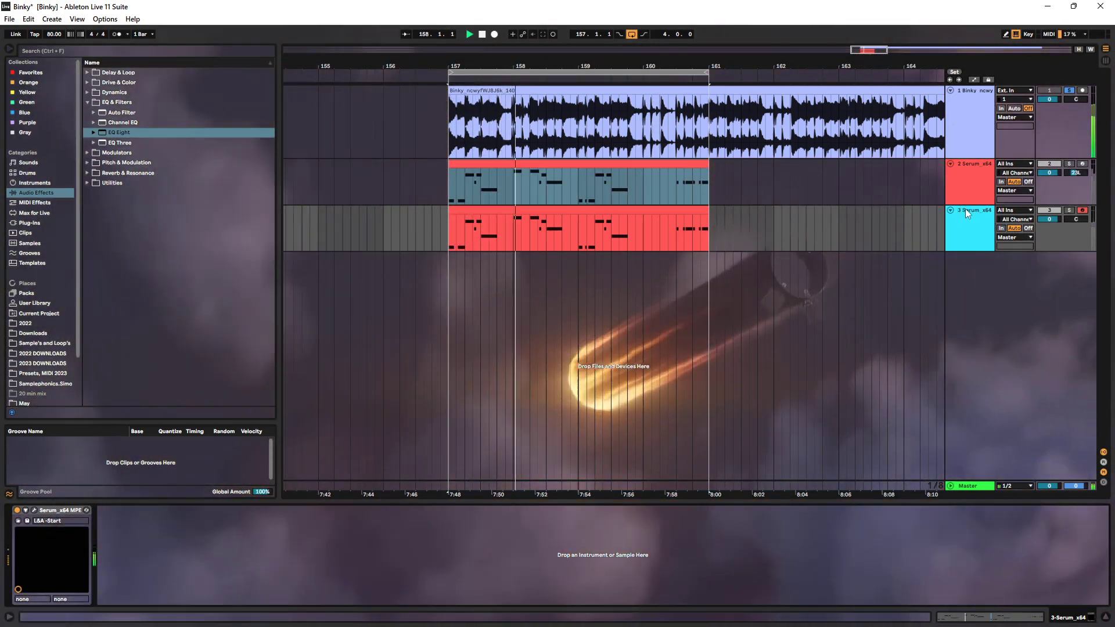
click(431, 142)
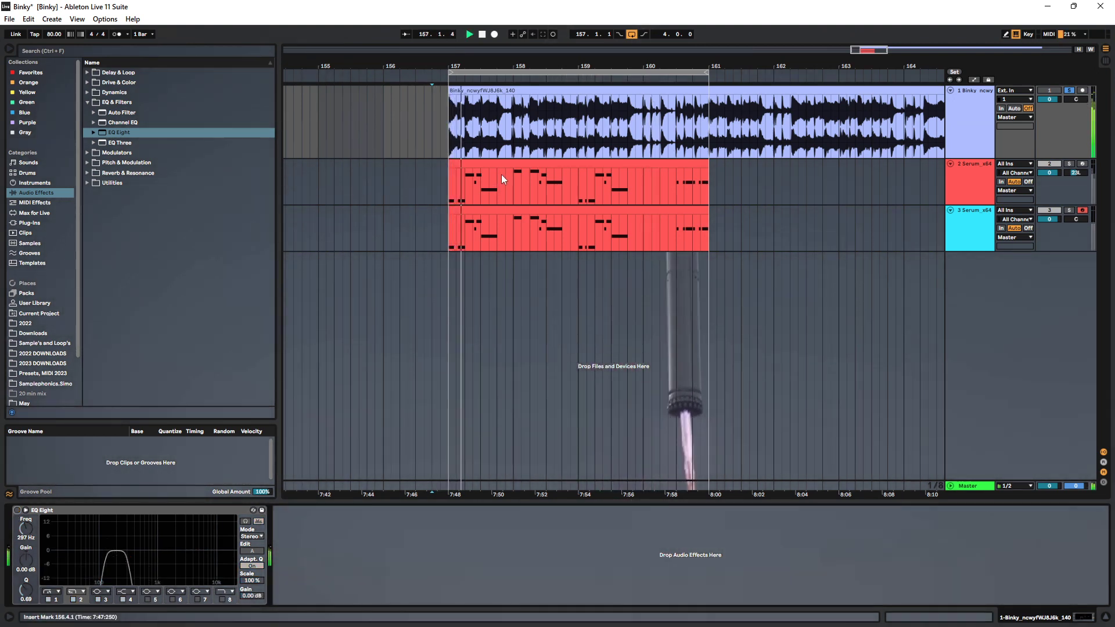
click(502, 165)
click(447, 238)
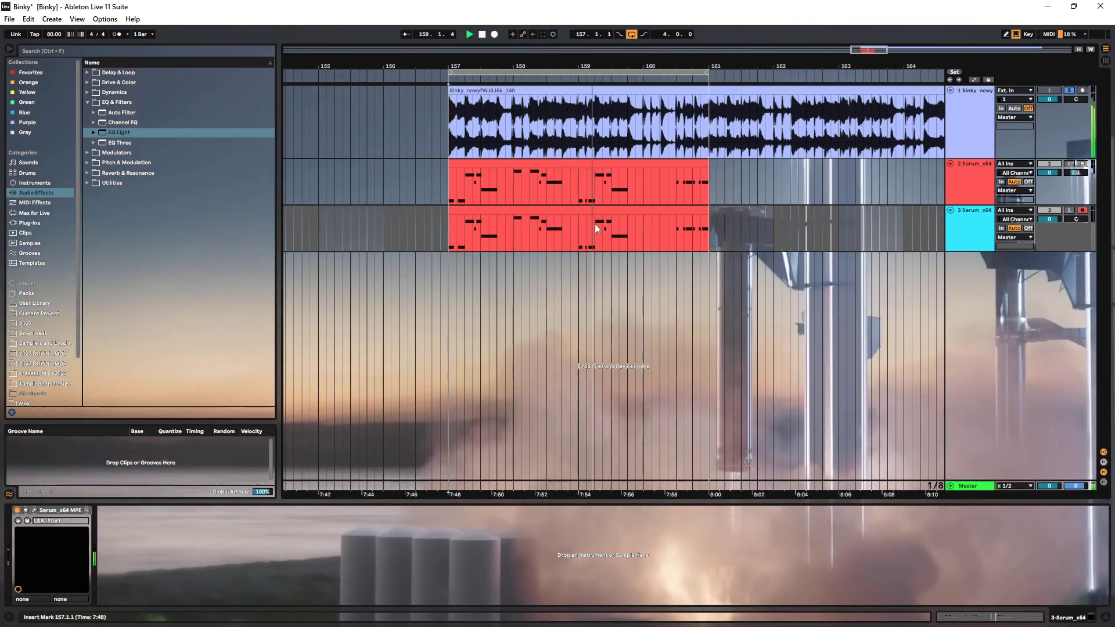
drag(562, 232, 573, 239)
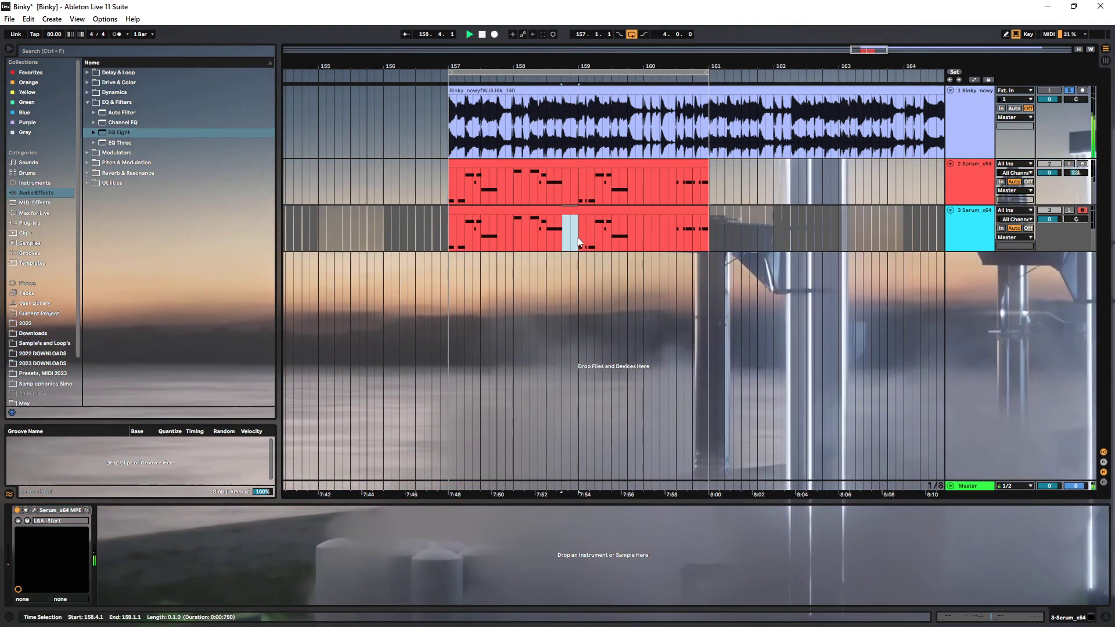
Adjust the low cut on band 1 of the Binky track's EQ Eight to about 170 Hz
click(548, 189)
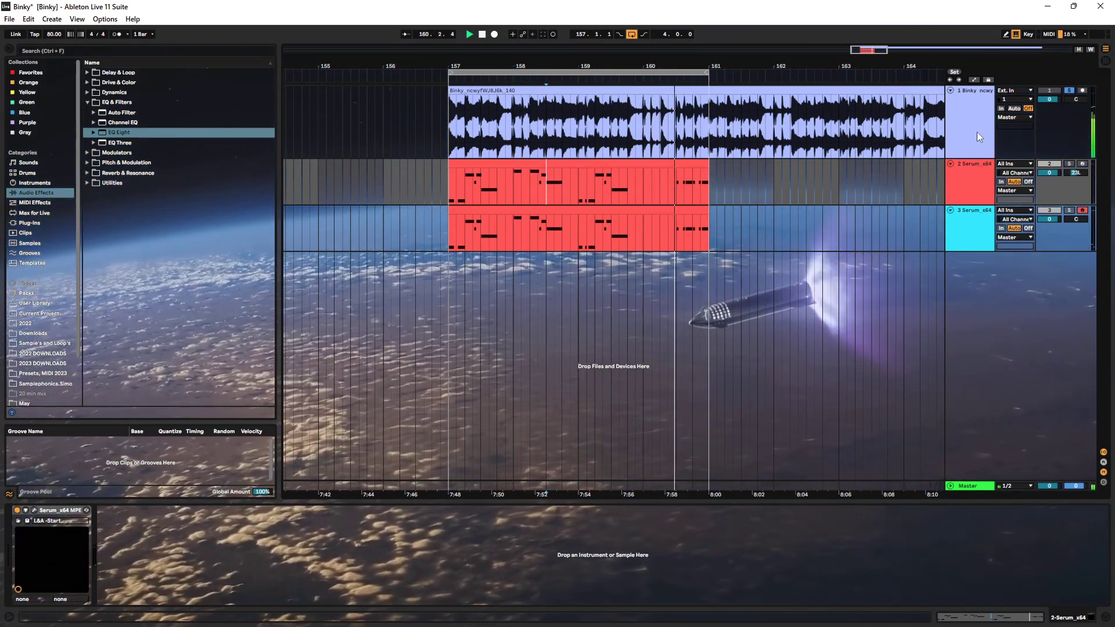
key(Up)
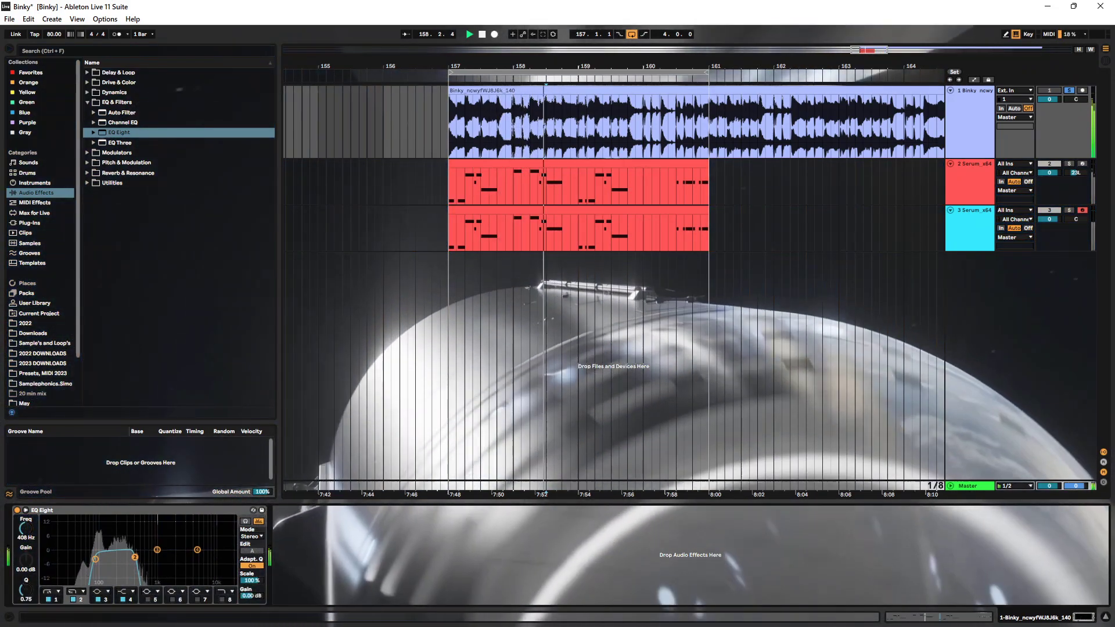
drag(94, 559, 92, 556)
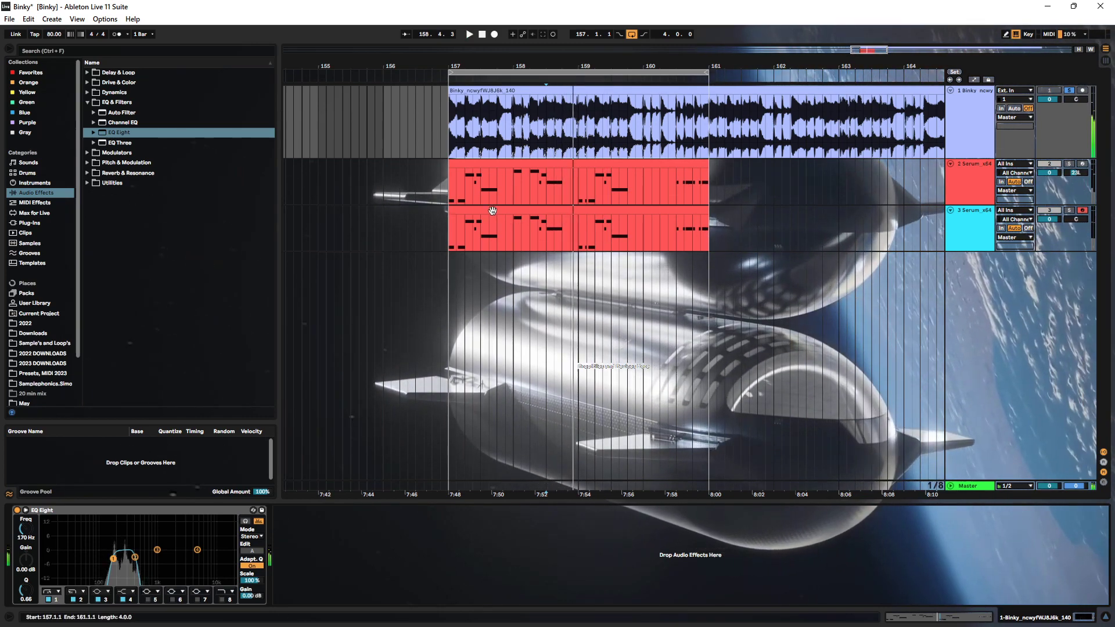
Open the second Serum track's clip and raise the long note at beat 1.3 to F#2
click(464, 212)
double_click(464, 213)
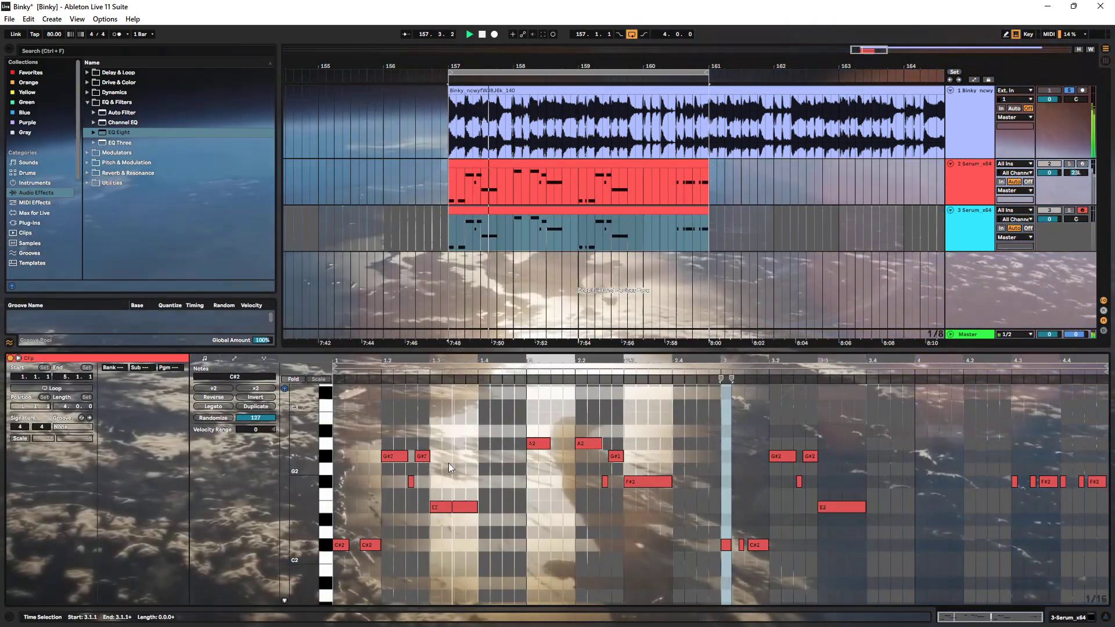
click(453, 507)
click(449, 507)
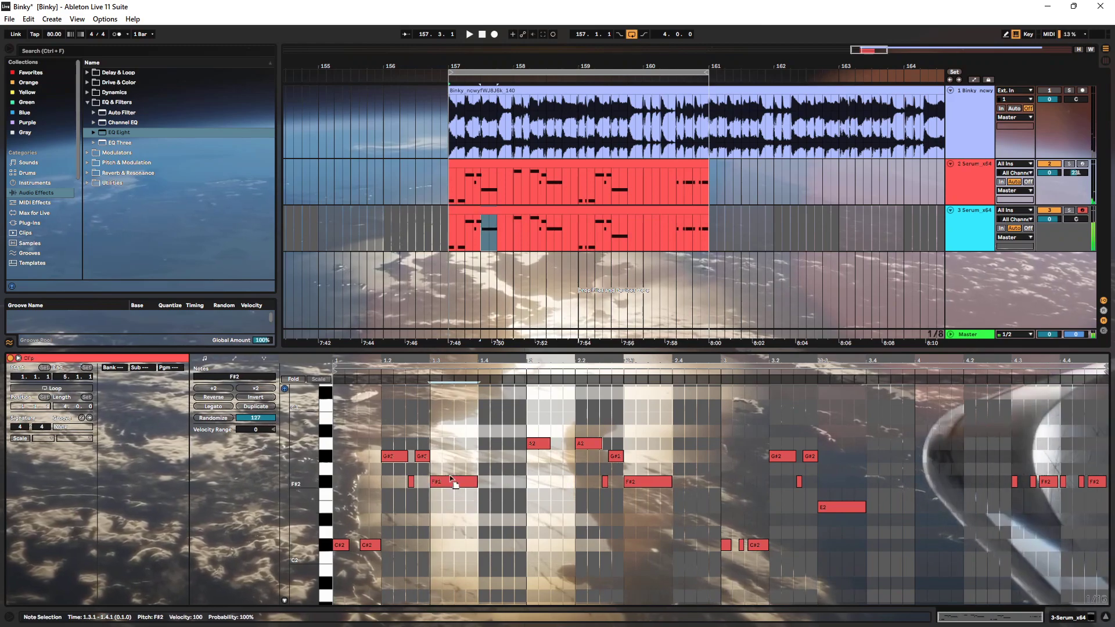
Raise the two upper notes in beat 1.2 to C#3 and the long note at beat 1.3 to G#2, auditioning against the reference
mouse_move(408, 453)
mouse_down()
mouse_move(374, 458)
mouse_move(417, 496)
mouse_move(400, 437)
mouse_move(398, 469)
mouse_move(400, 437)
mouse_up()
key(s)
key(space)
scroll(398, 502, up, 1)
key(s)
key(space)
key(Up)
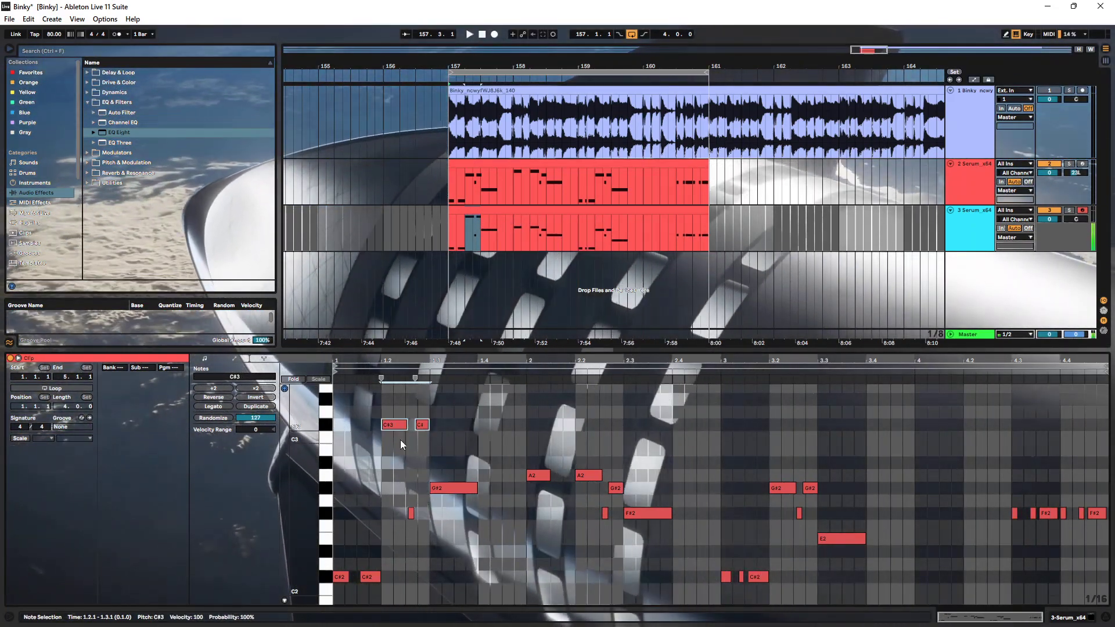
Raise the short note at 1.2.3 to G#2 and play the loop to check it
drag(405, 501, 417, 530)
key(Up)
key(Up)
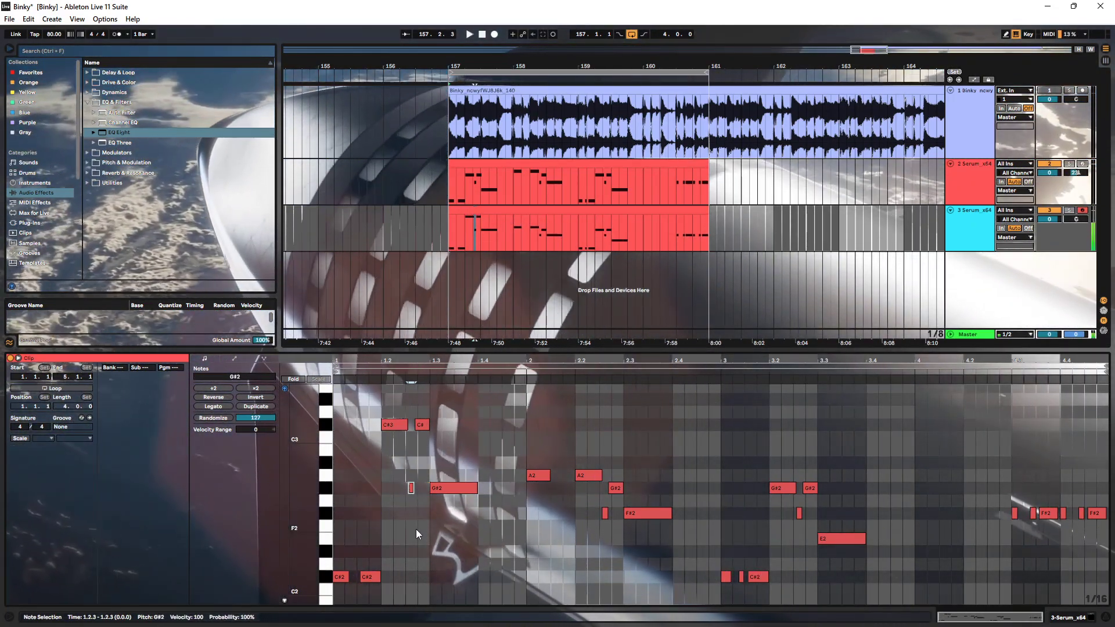
key(space)
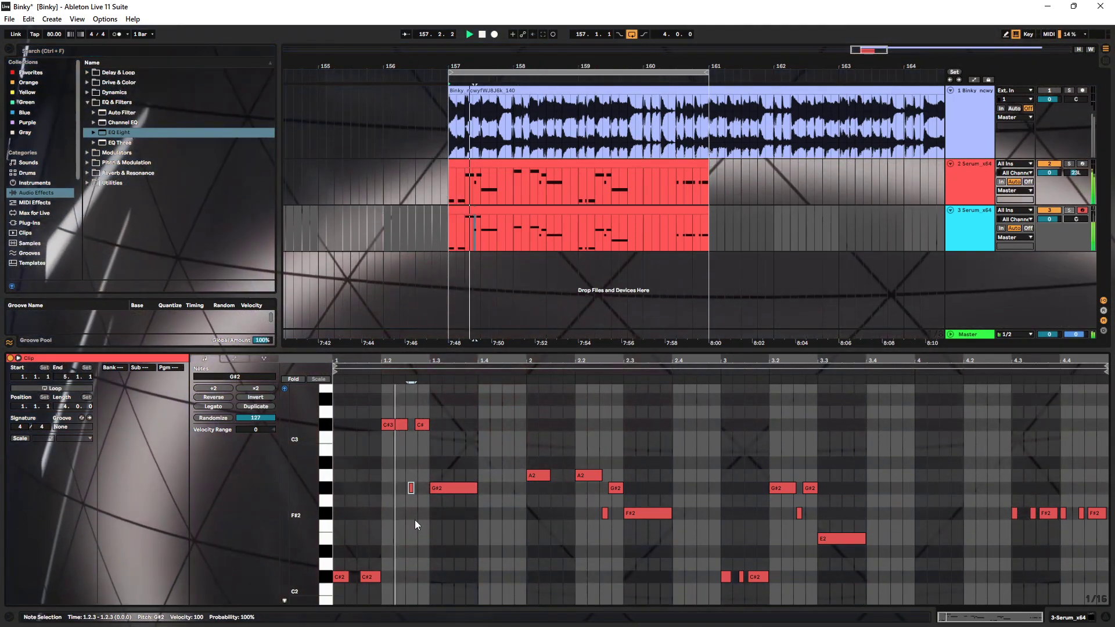
Transpose all notes in the second Serum track's clip down one octave and audition them during playback
key(ctrl+a)
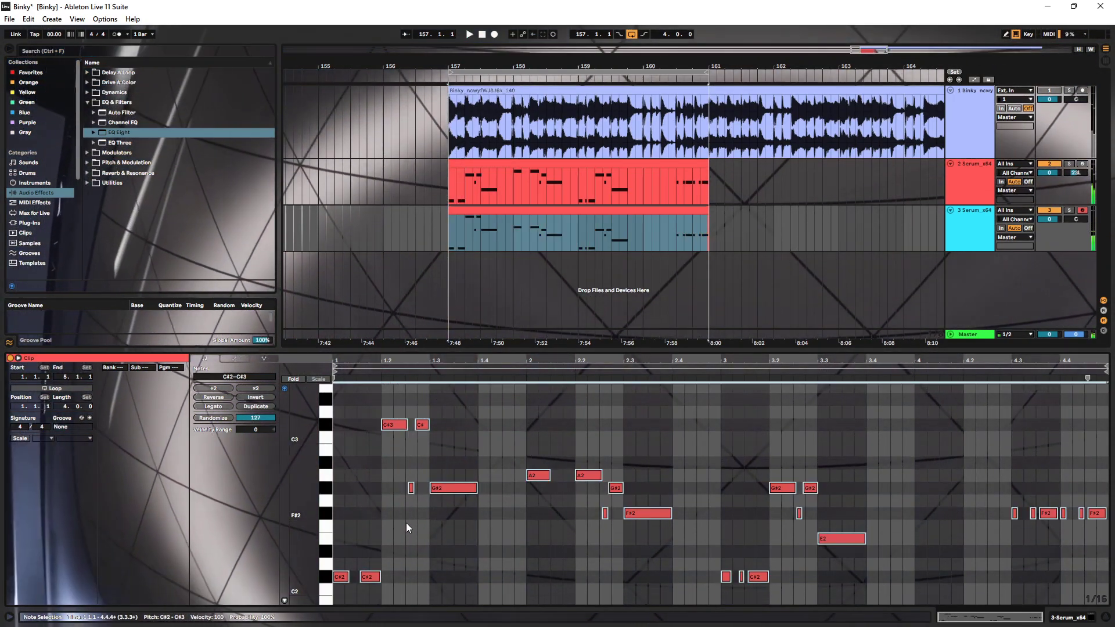
key(shift+Down)
key(space)
drag(303, 516, 279, 517)
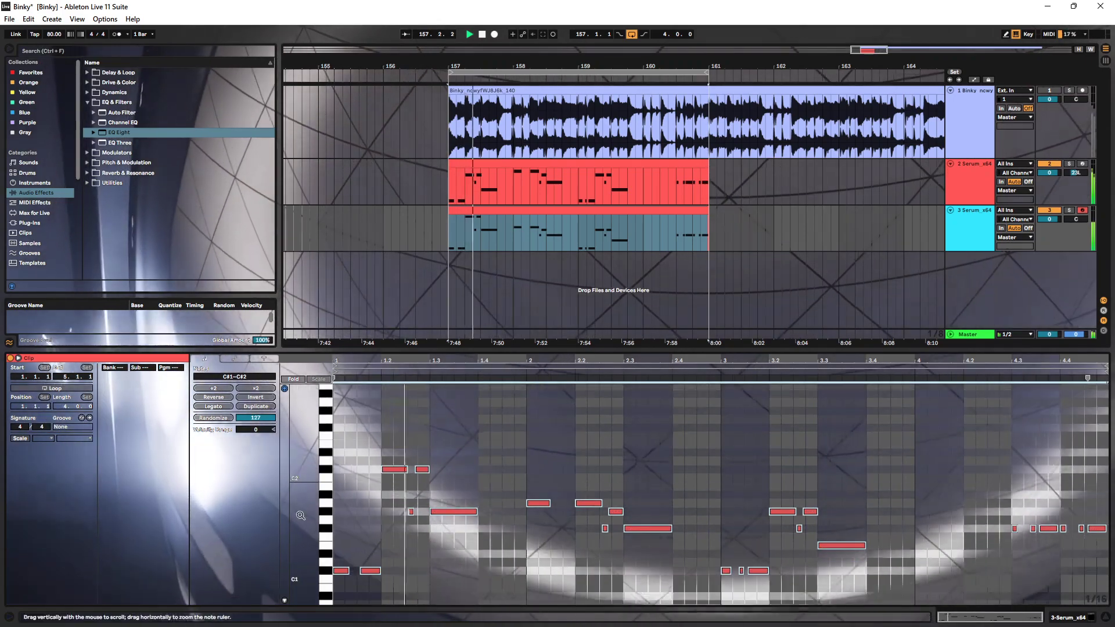
click(371, 510)
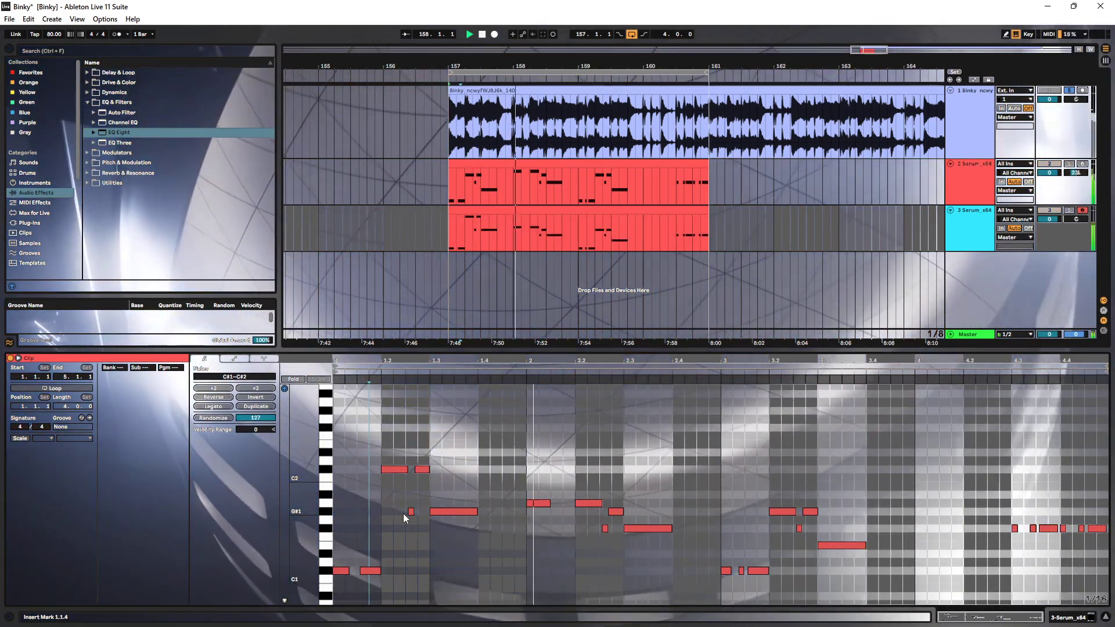
Transpose all notes in the second Serum track's clip up one octave and play bar 2 of the reference
key(ctrl+a)
key(shift+Up)
scroll(442, 543, up, 5)
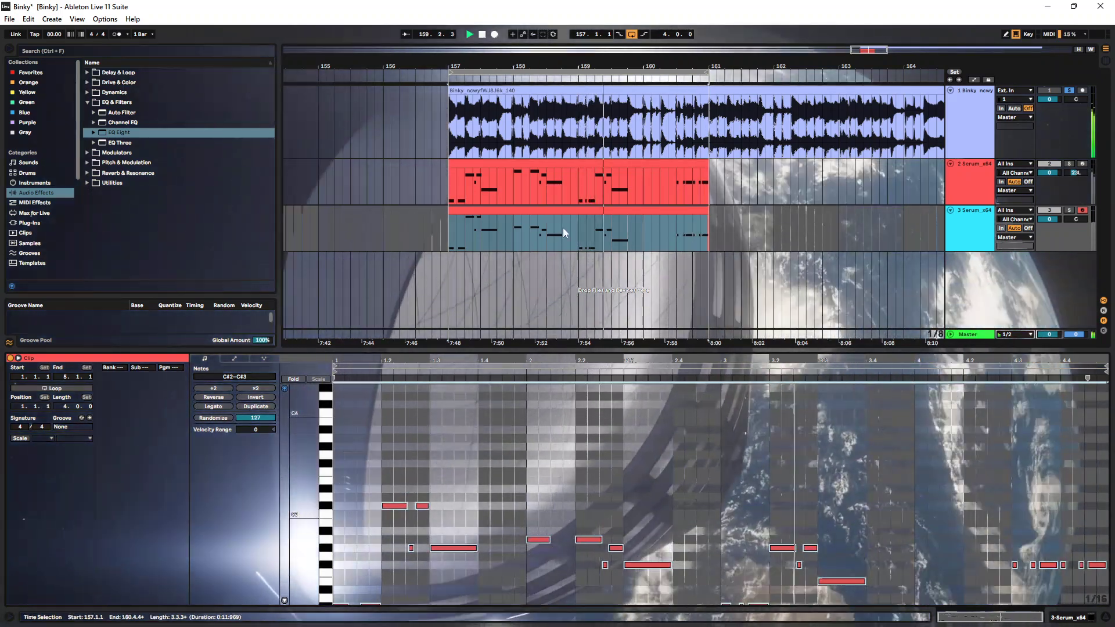
click(544, 242)
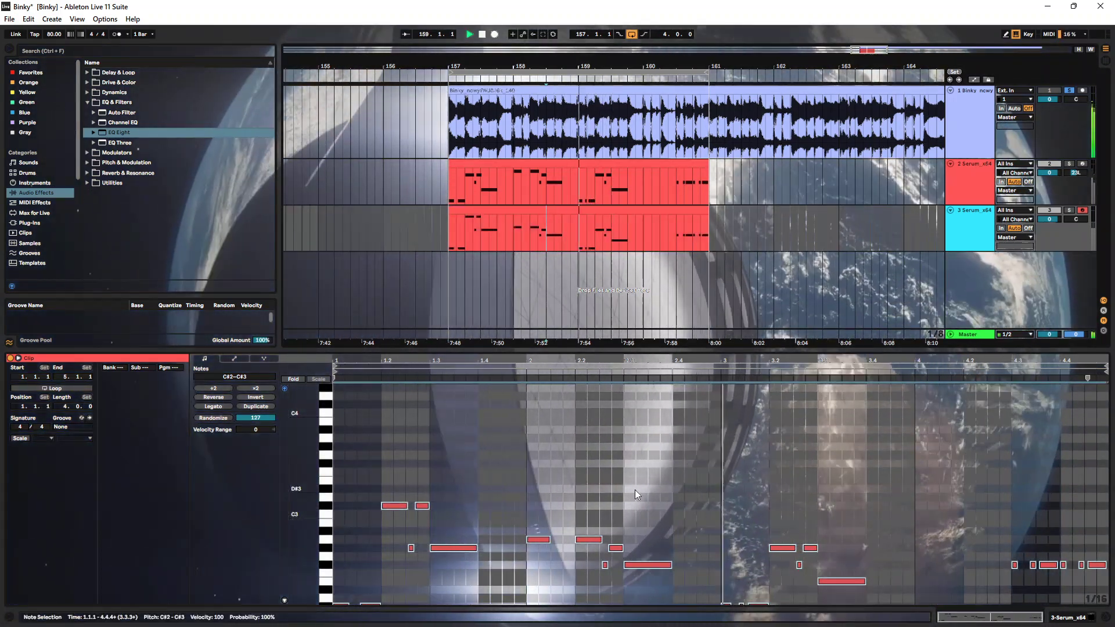
scroll(643, 491, down, 1)
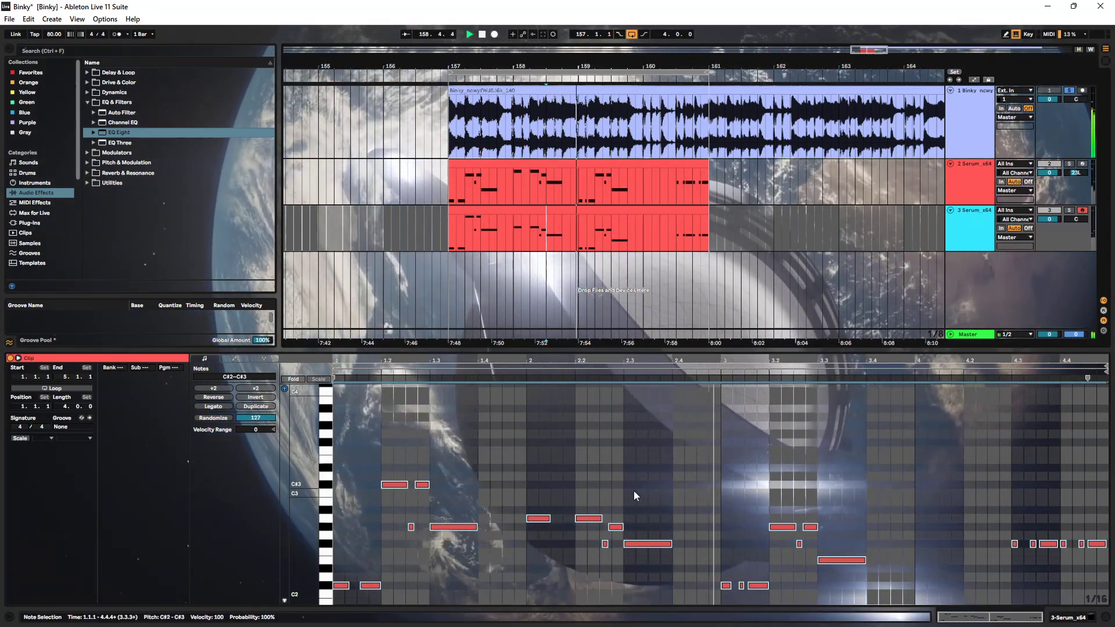
Raise the long note at beat 2.3 to A#2 and audition it
click(637, 520)
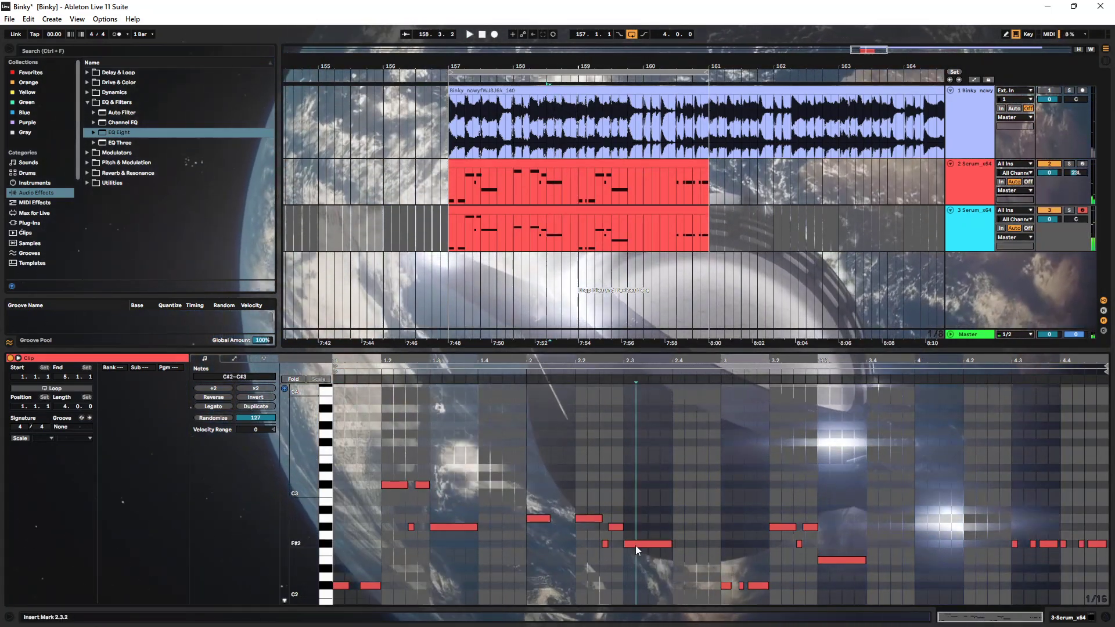
drag(636, 545, 635, 508)
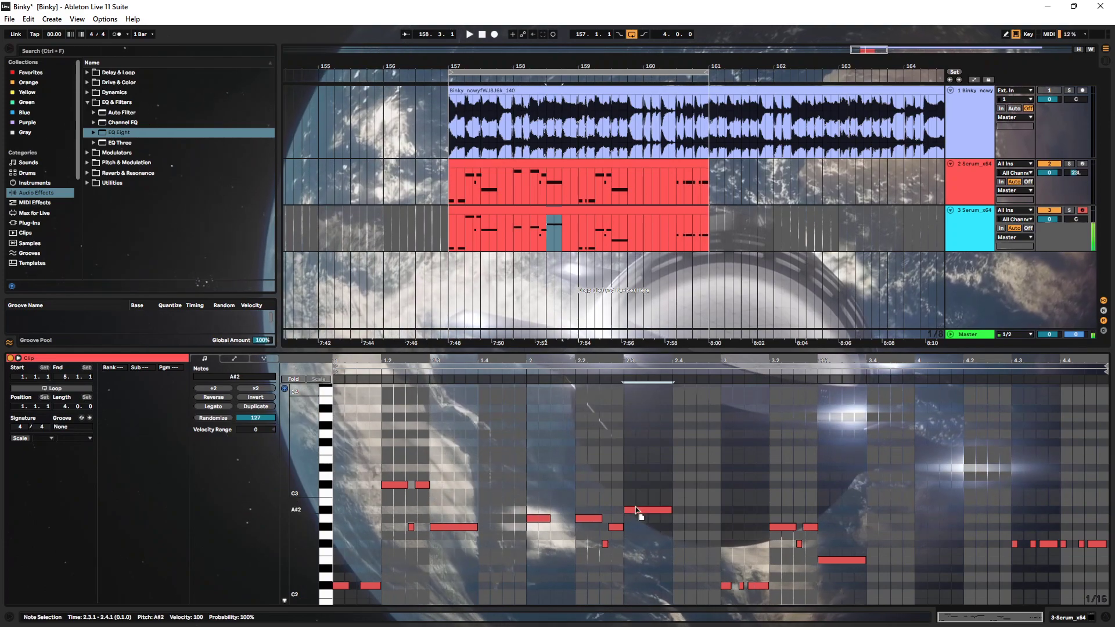
click(640, 494)
key(space)
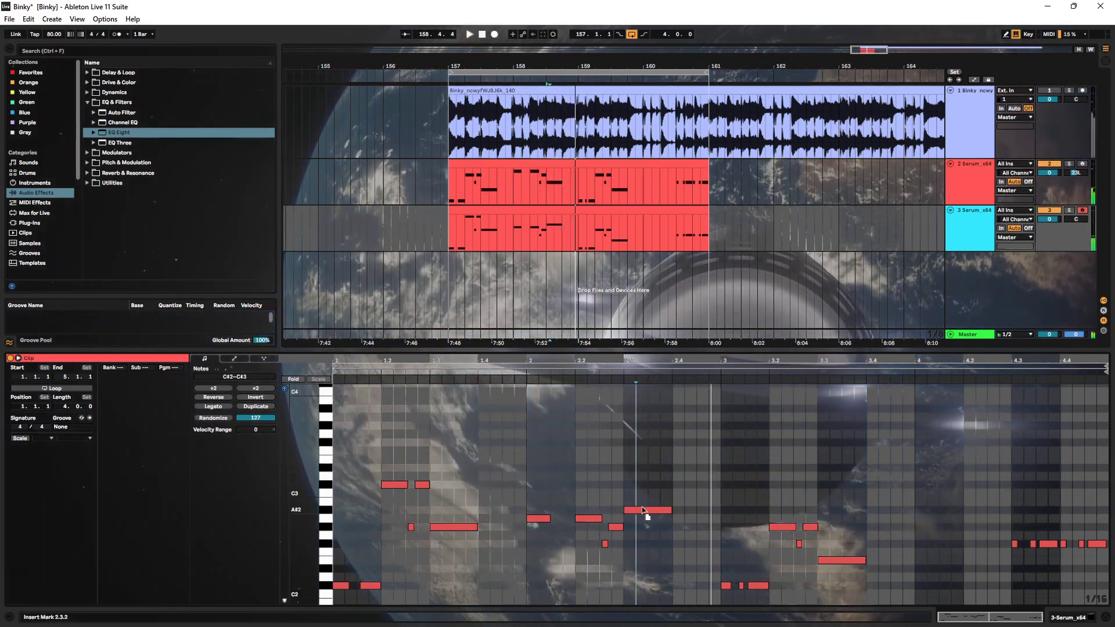
Add an F#3 note in the empty beat 2.4 with a very short E3 note leading into it, and audition them
double_click(714, 441)
double_click(694, 459)
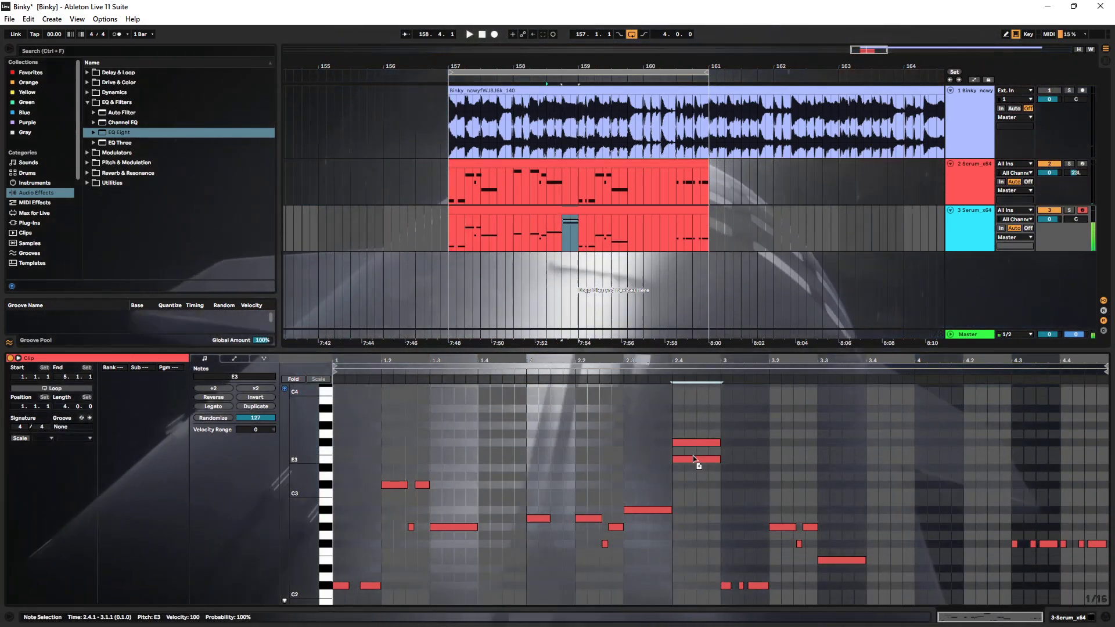
mouse_move(695, 459)
mouse_down()
mouse_move(703, 452)
mouse_move(677, 452)
mouse_up()
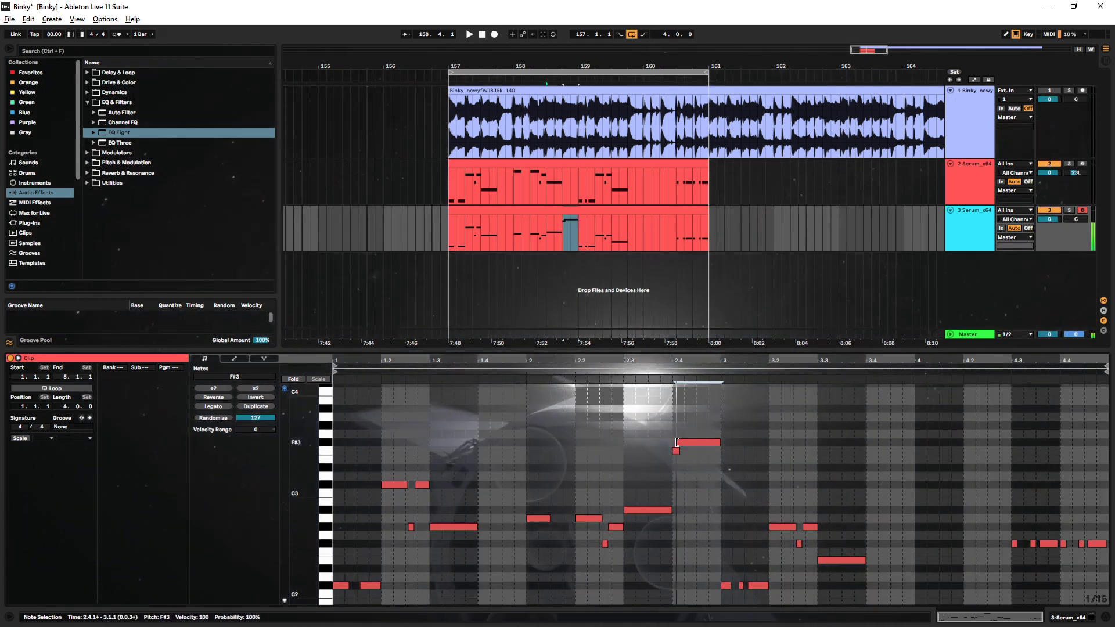
drag(676, 451, 677, 457)
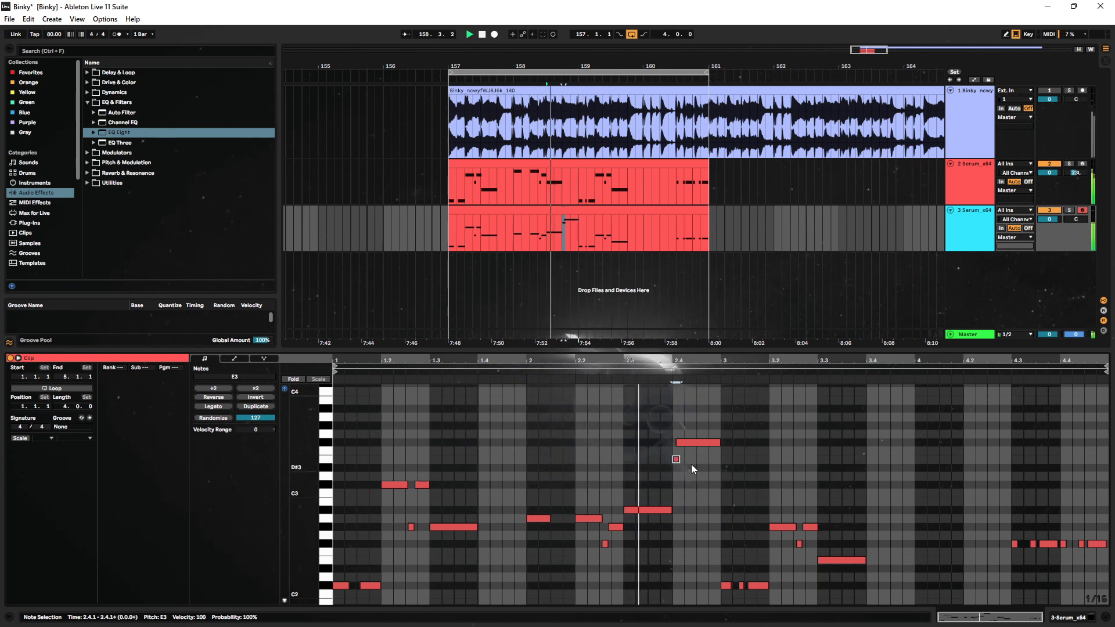
key(space)
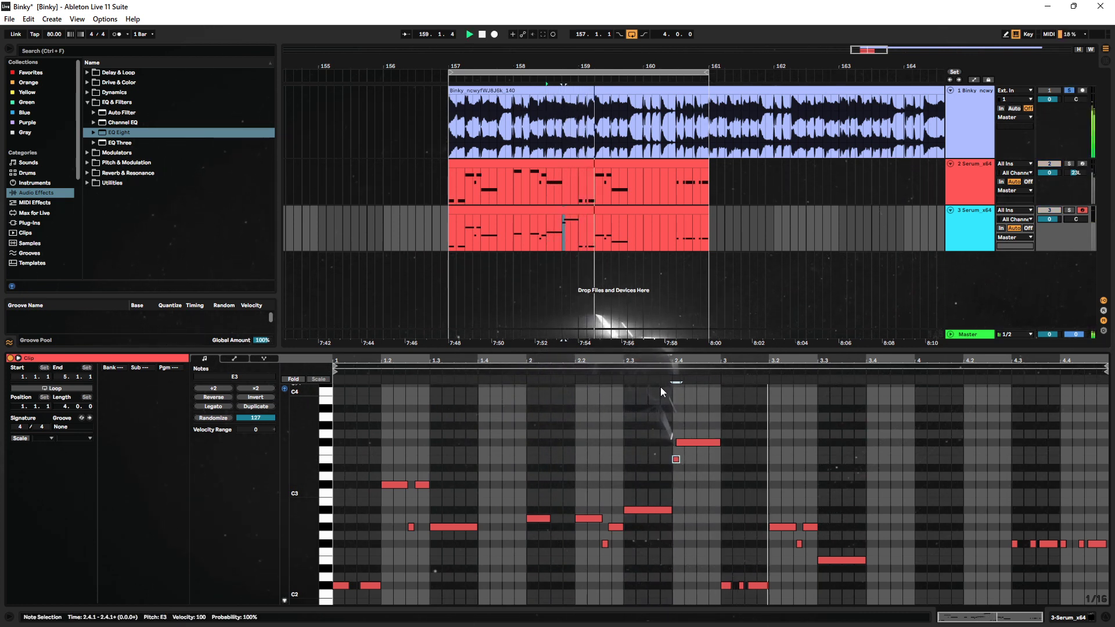
Lengthen the short E3 note at 2.4 to a sixteenth and start the F#3 note where it ends, checking during playback
click(563, 243)
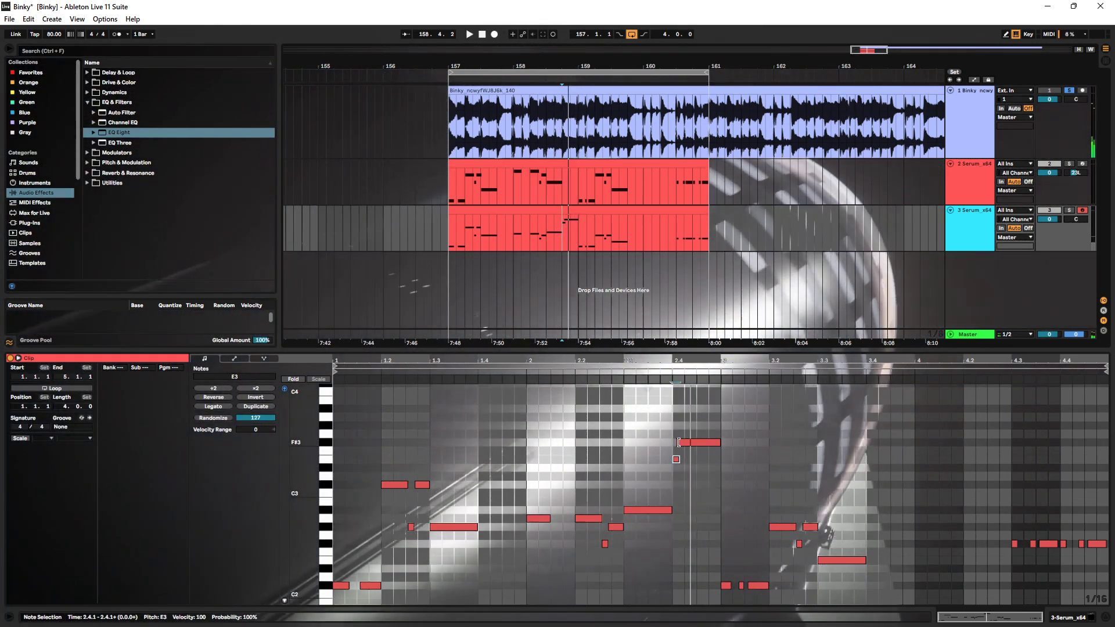
mouse_move(677, 443)
mouse_down()
mouse_move(689, 457)
mouse_move(683, 442)
mouse_up()
key(space)
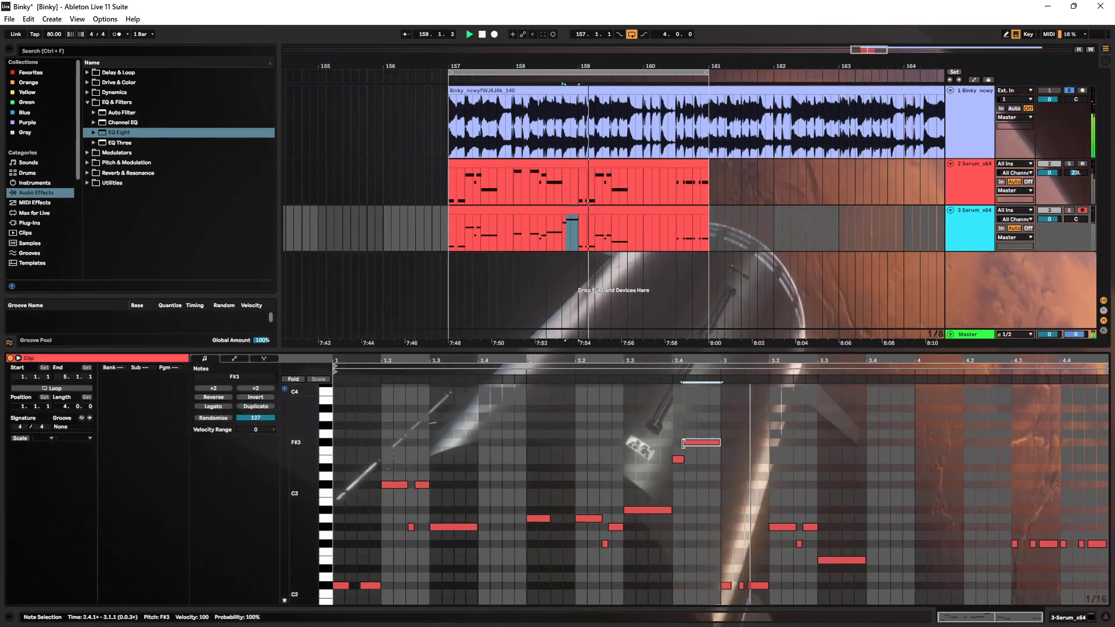
End the F#3 note at 2.4.4 and fill the last sixteenth of the beat with an E3 note, comparing with the reference
click(710, 473)
key(space)
key(s)
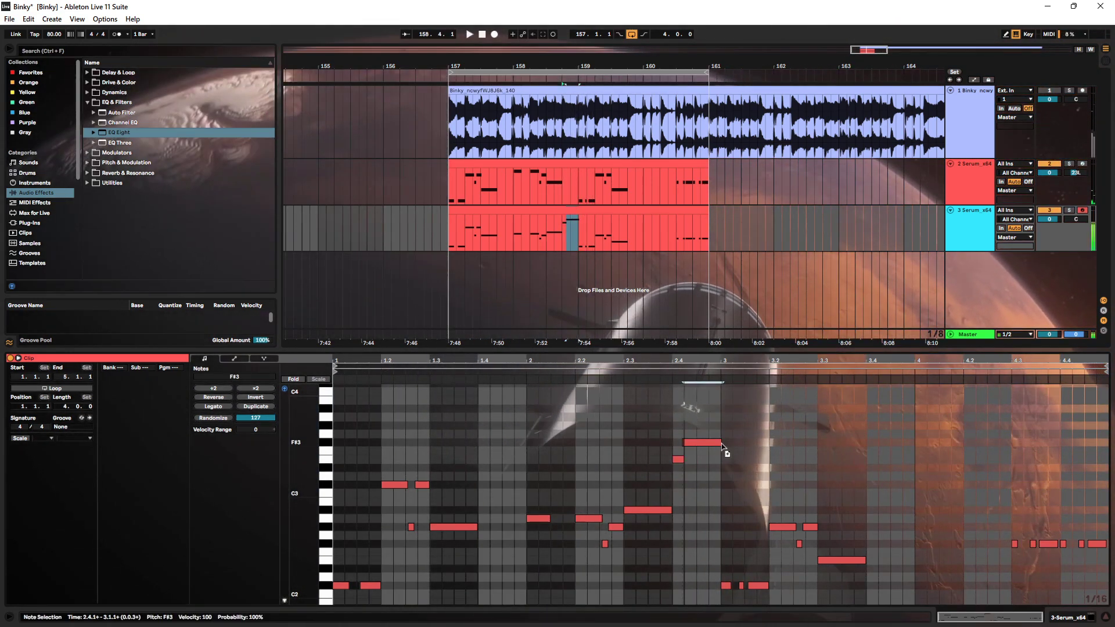
drag(693, 446, 721, 460)
key(s)
key(space)
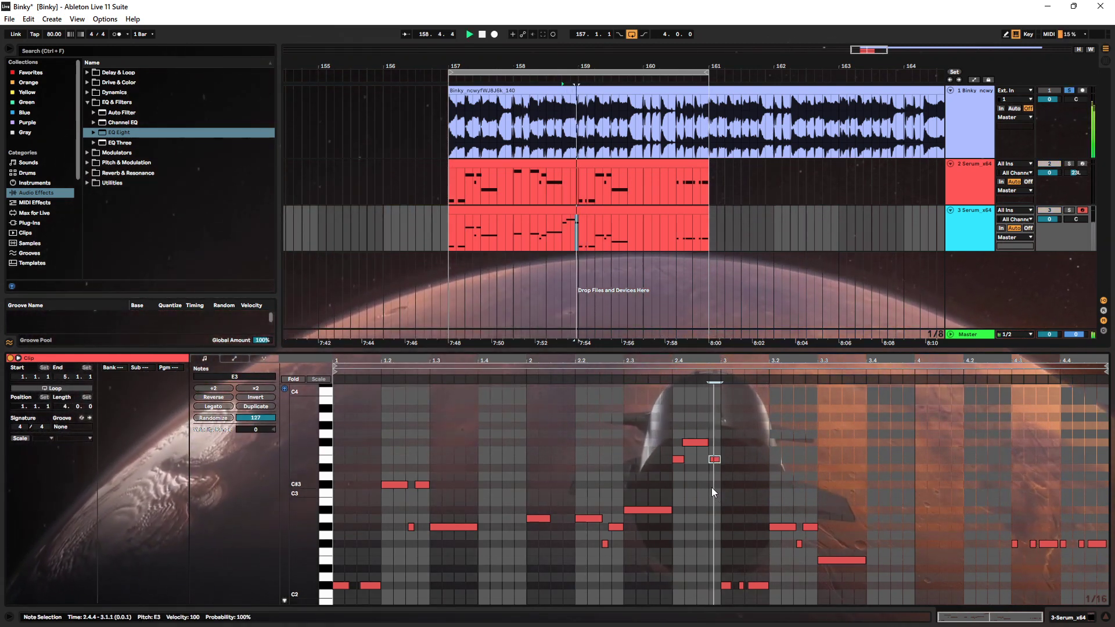
click(718, 491)
key(space)
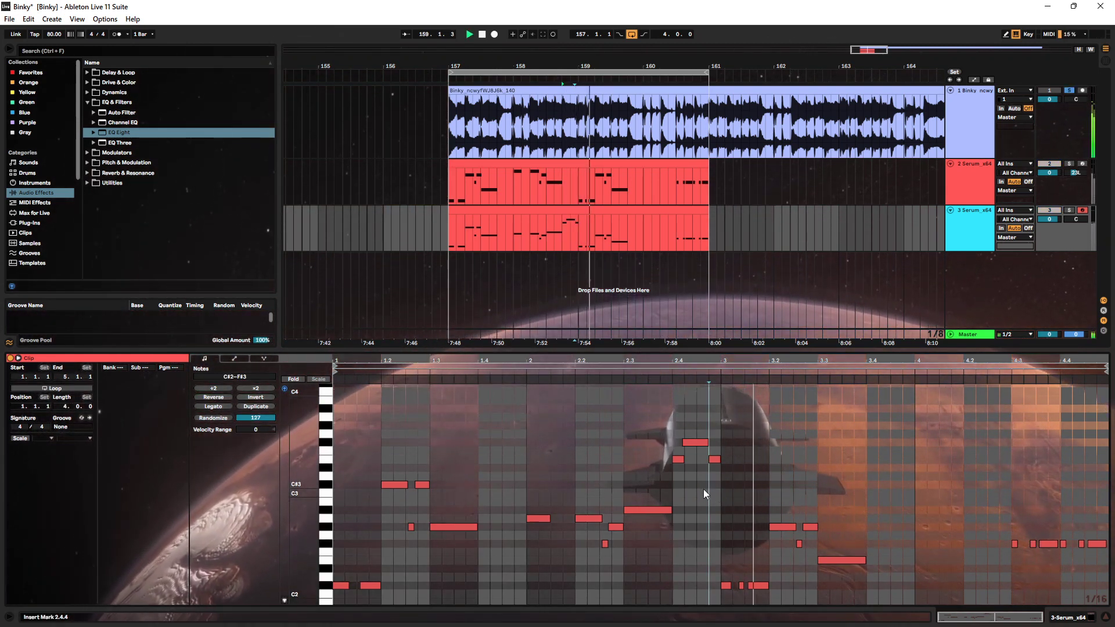
Transpose all notes in the clip down one octave and audition the phrase at beat 2.4
key(ctrl+a)
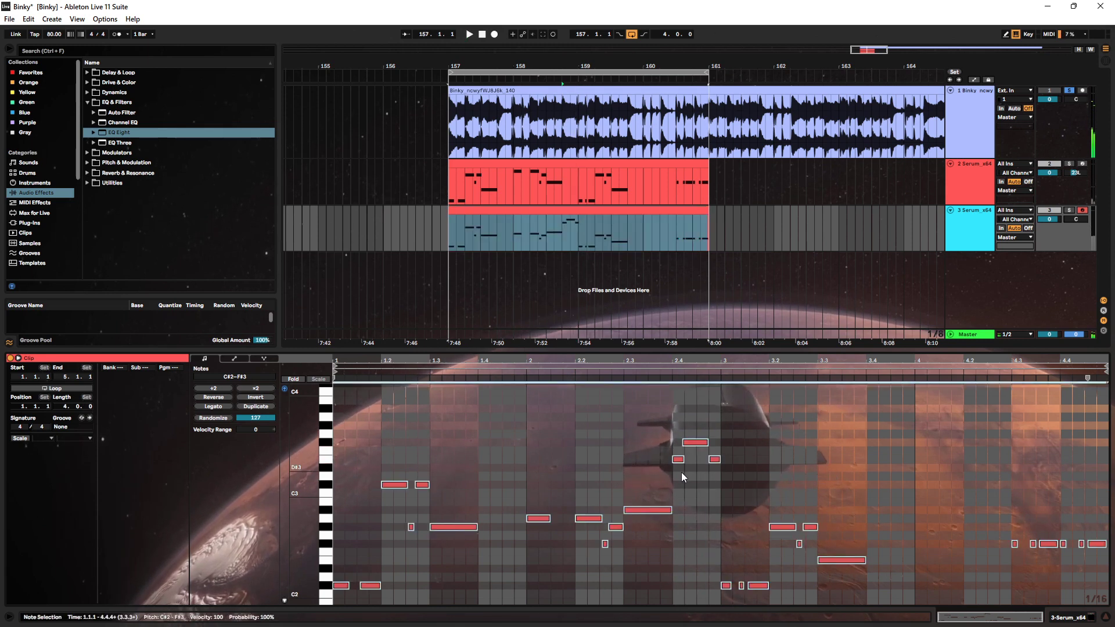
key(shift+Down)
drag(668, 468, 682, 487)
drag(670, 461, 677, 487)
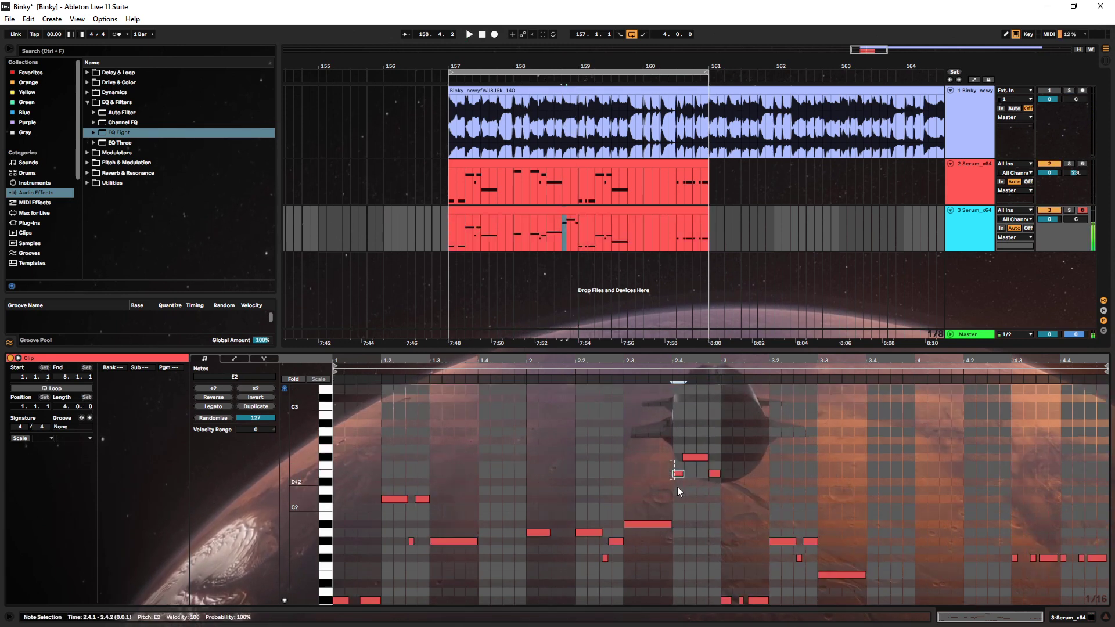
click(692, 511)
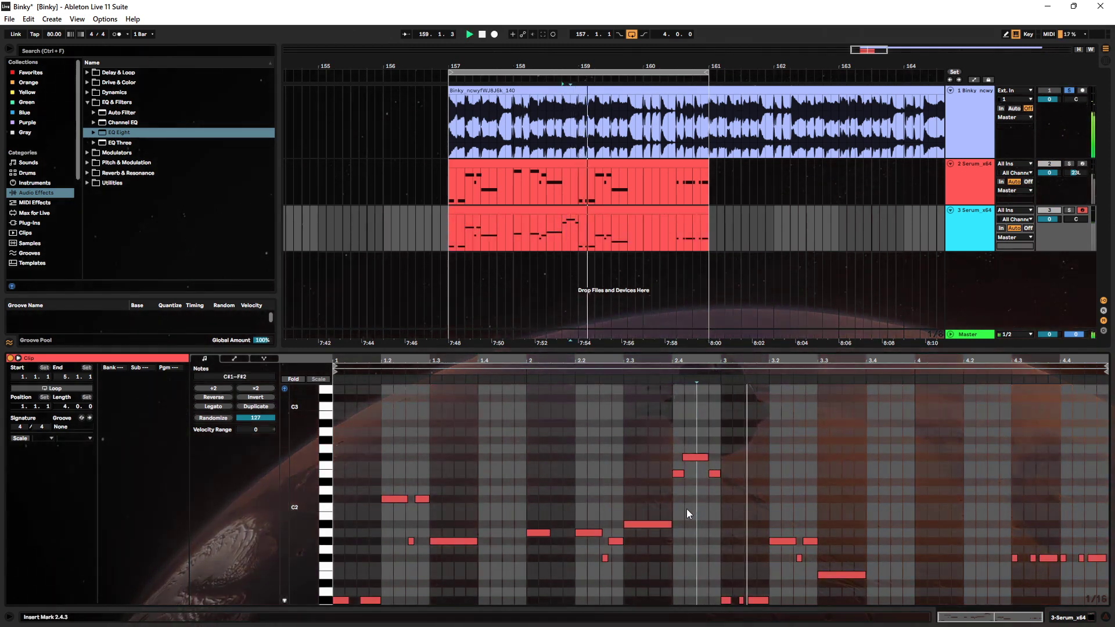
Audition bar 3, delete the short middle C#1 note in beat 3.1, and extend the beat's first C#1 note over the gap
scroll(714, 496, down, 2)
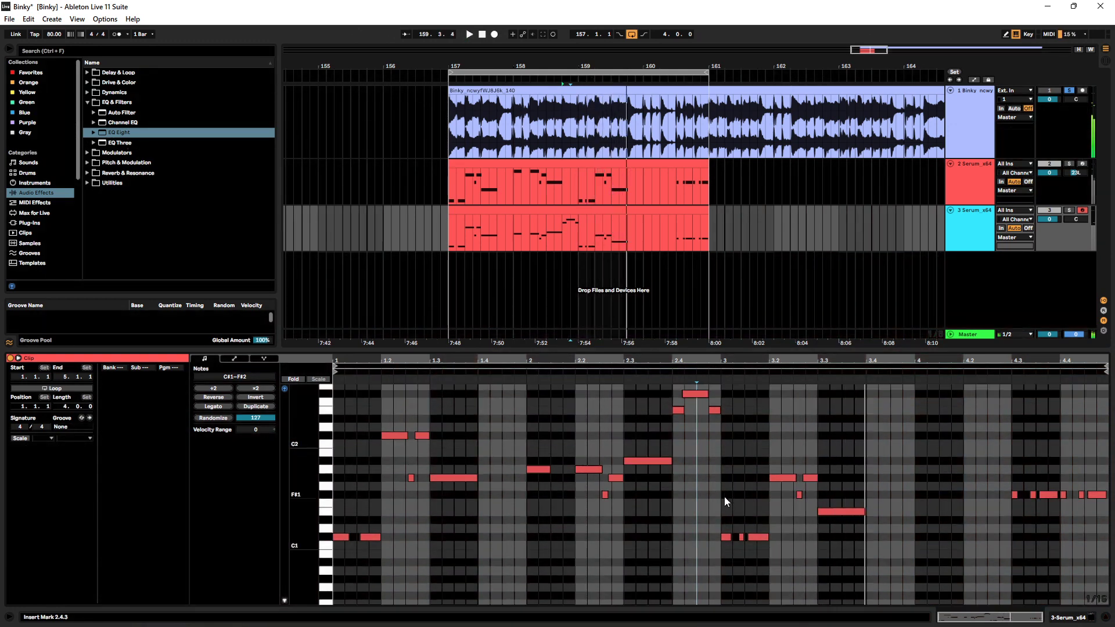
click(582, 240)
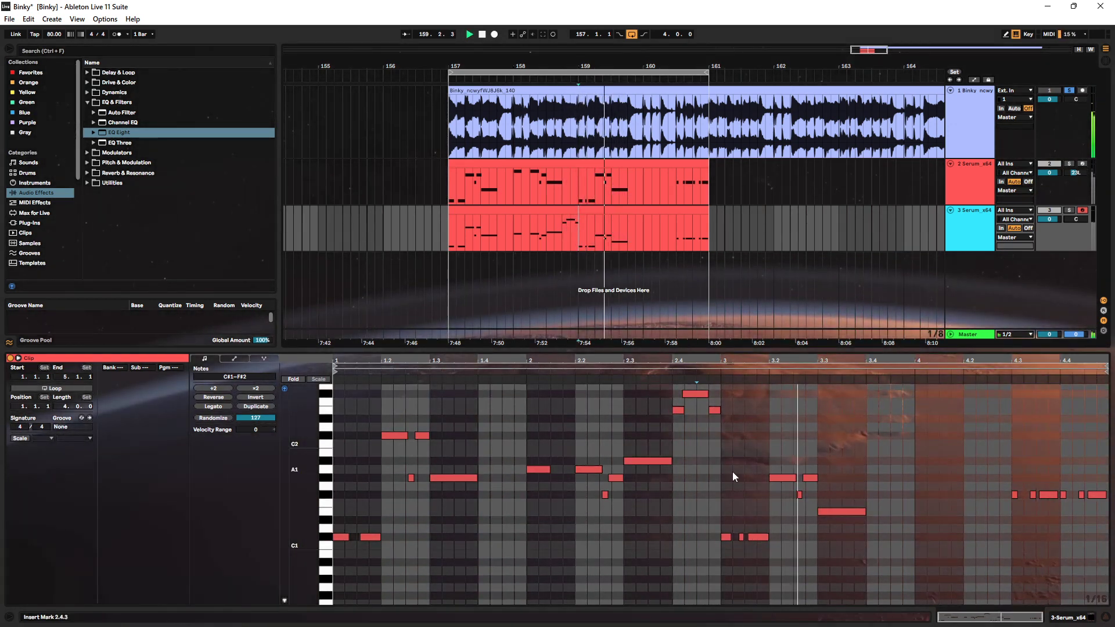
click(742, 486)
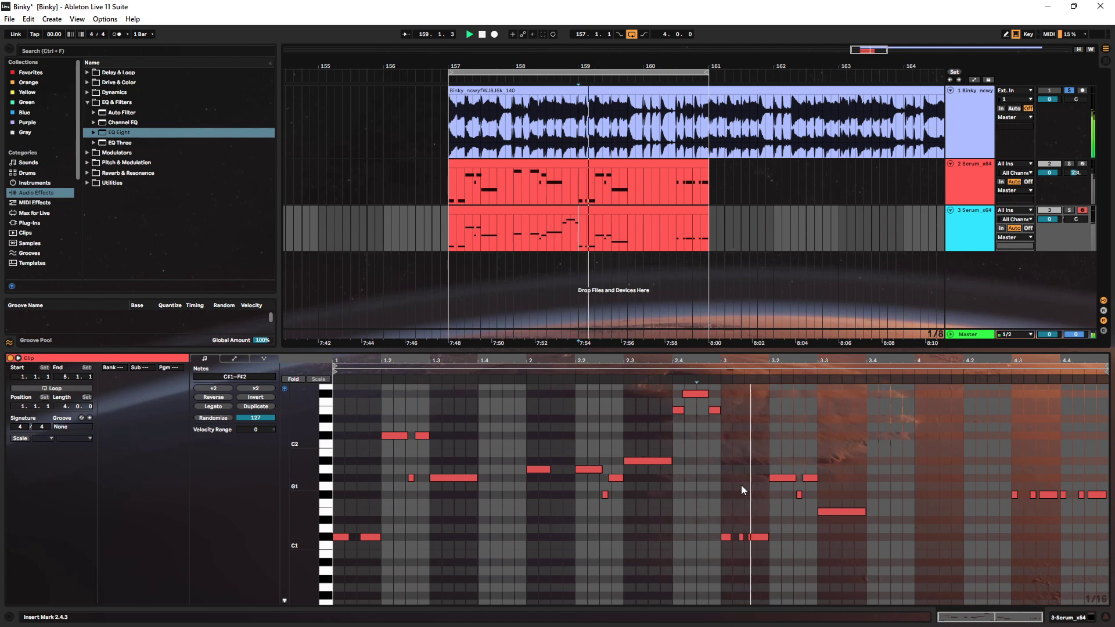
click(578, 239)
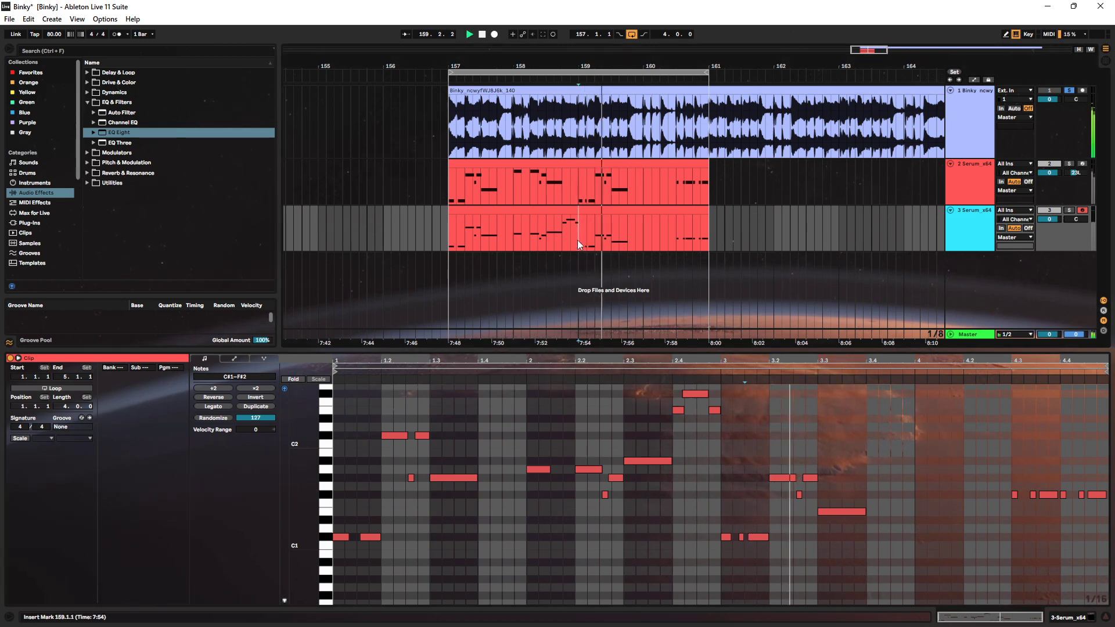
key(space)
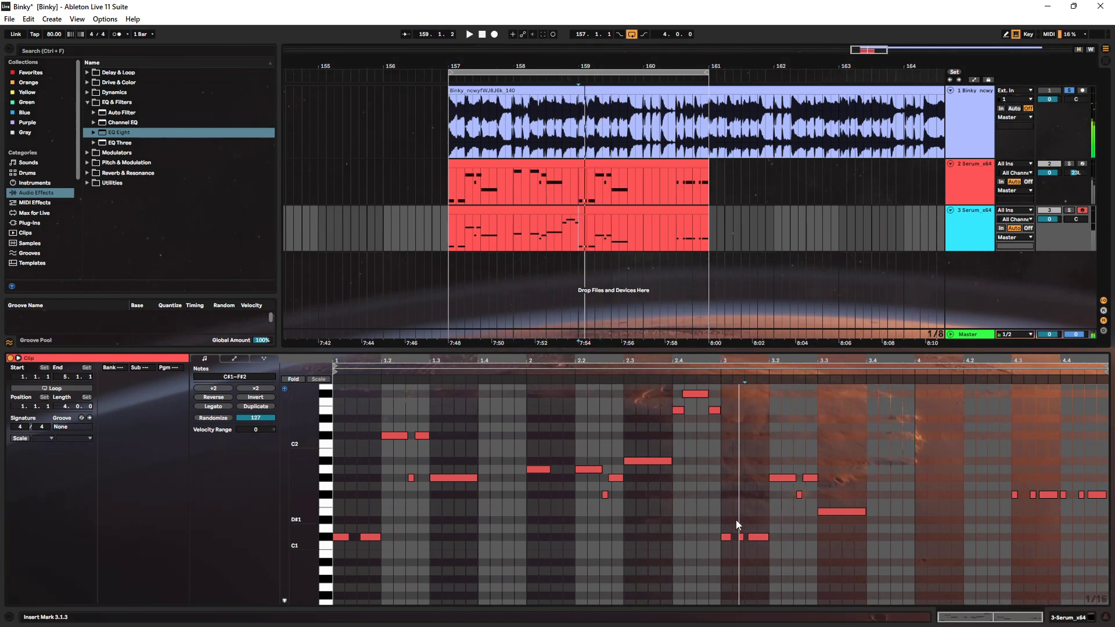
click(741, 537)
key(Delete)
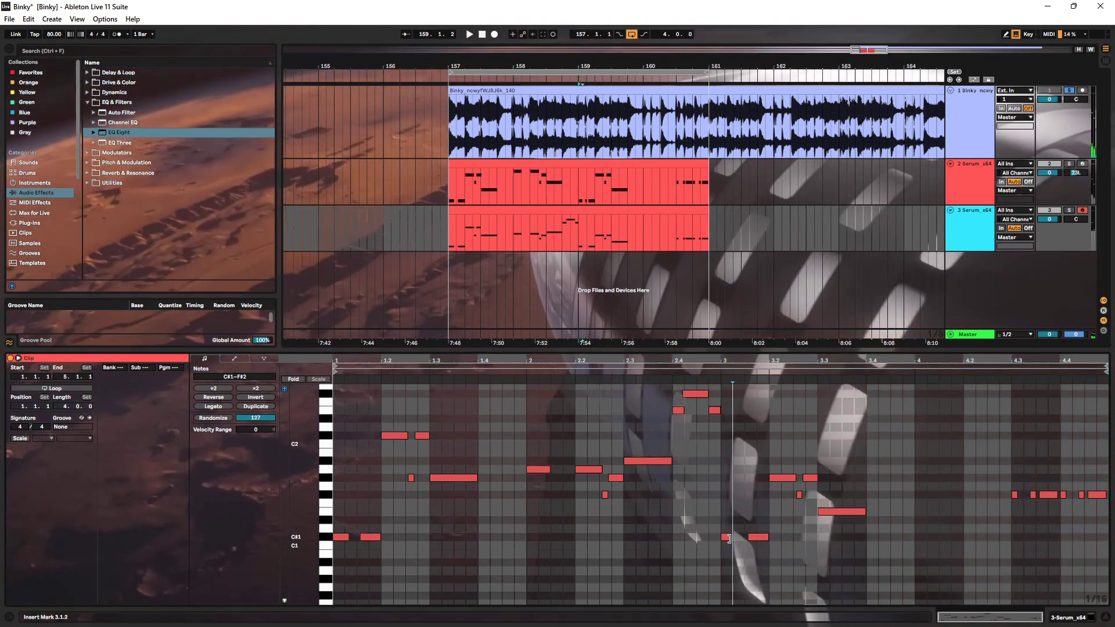
drag(731, 538, 742, 537)
key(space)
click(740, 517)
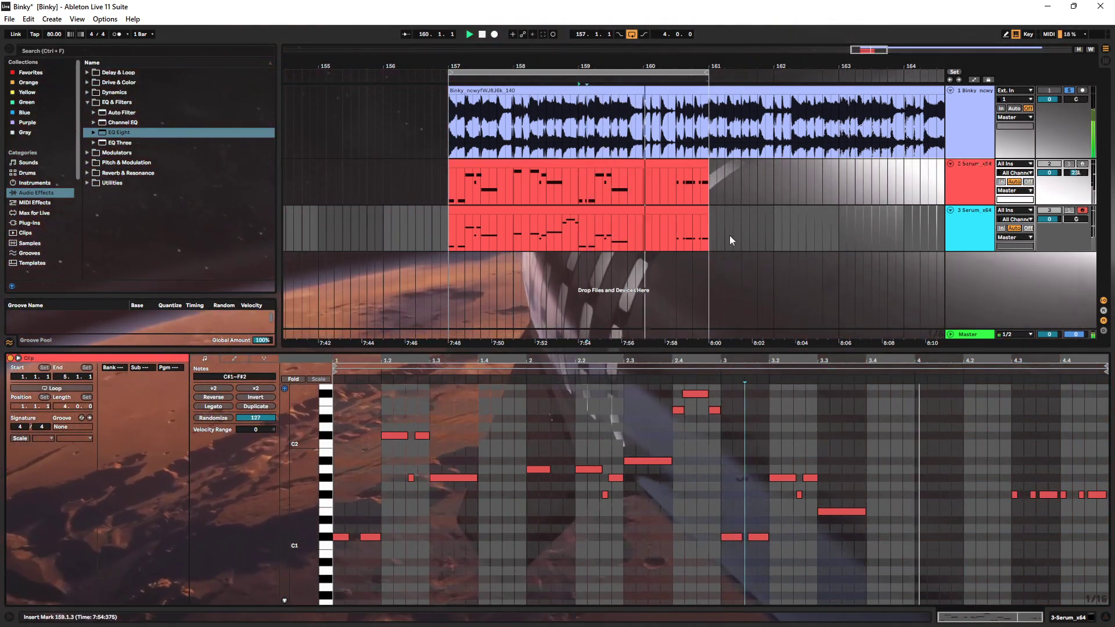
Replay the loop, raise the two upper notes in beat 3.2 to B1, and delete the short note below them
click(539, 90)
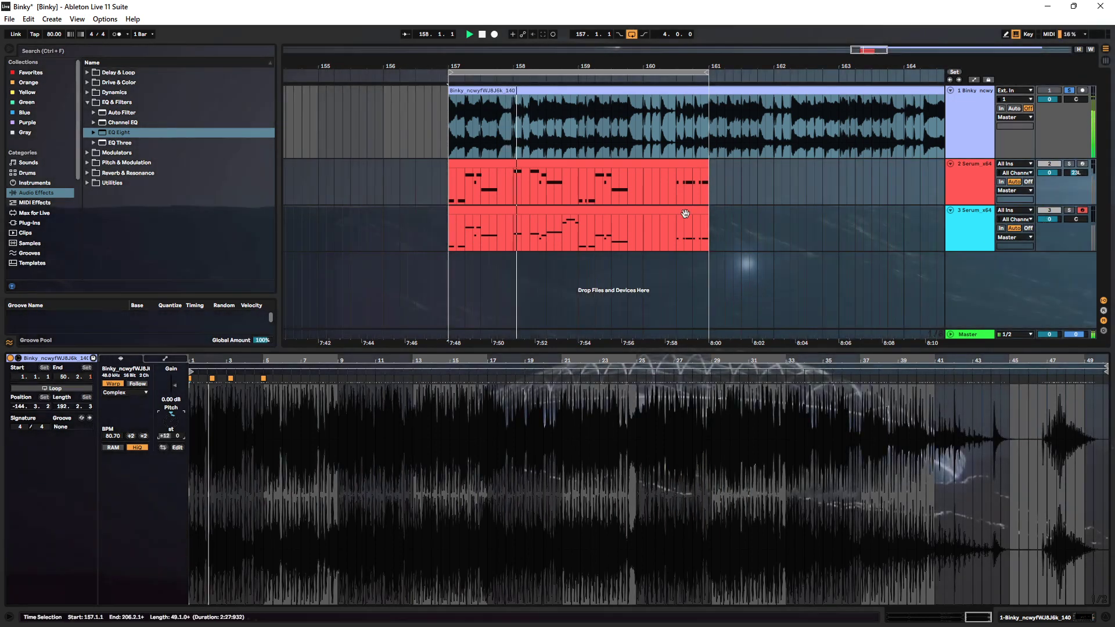
click(543, 211)
click(664, 452)
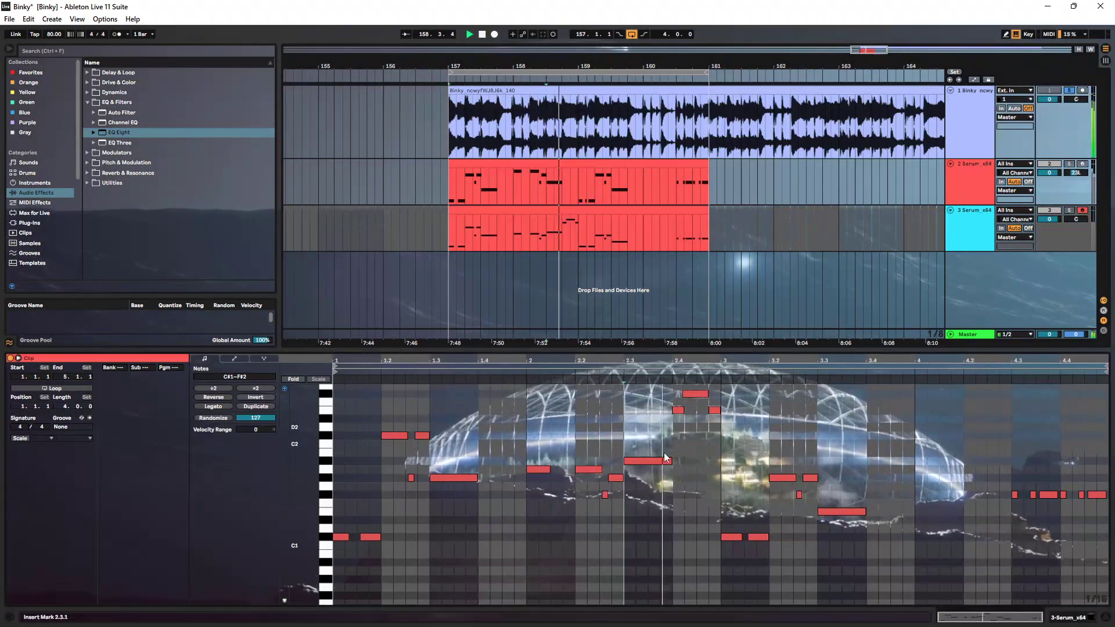
scroll(668, 455, up, 3)
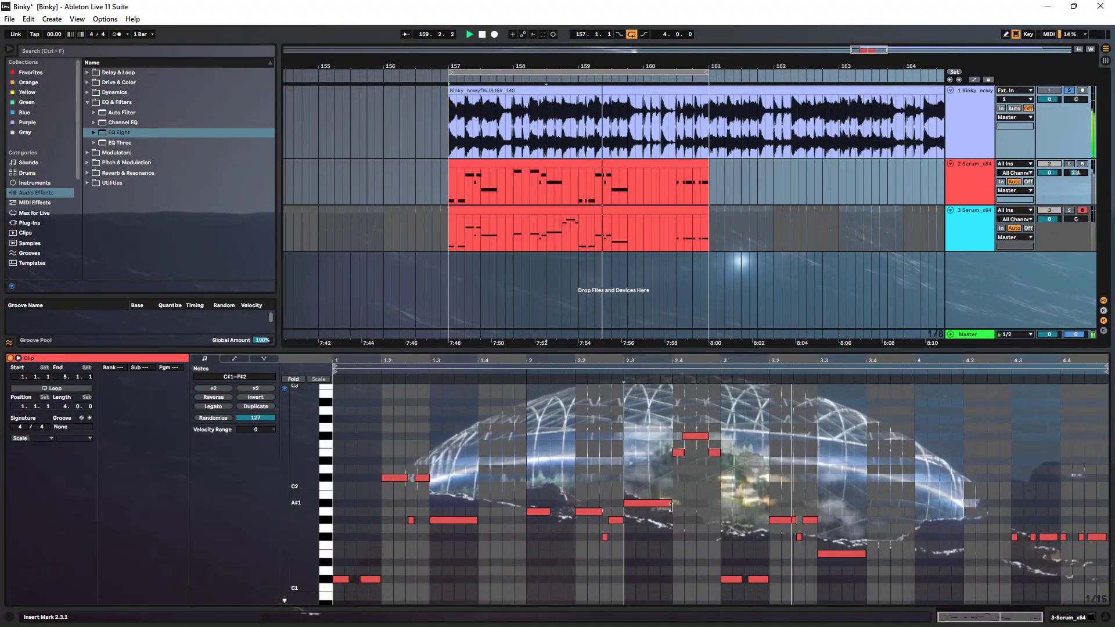
click(595, 245)
drag(762, 504, 786, 494)
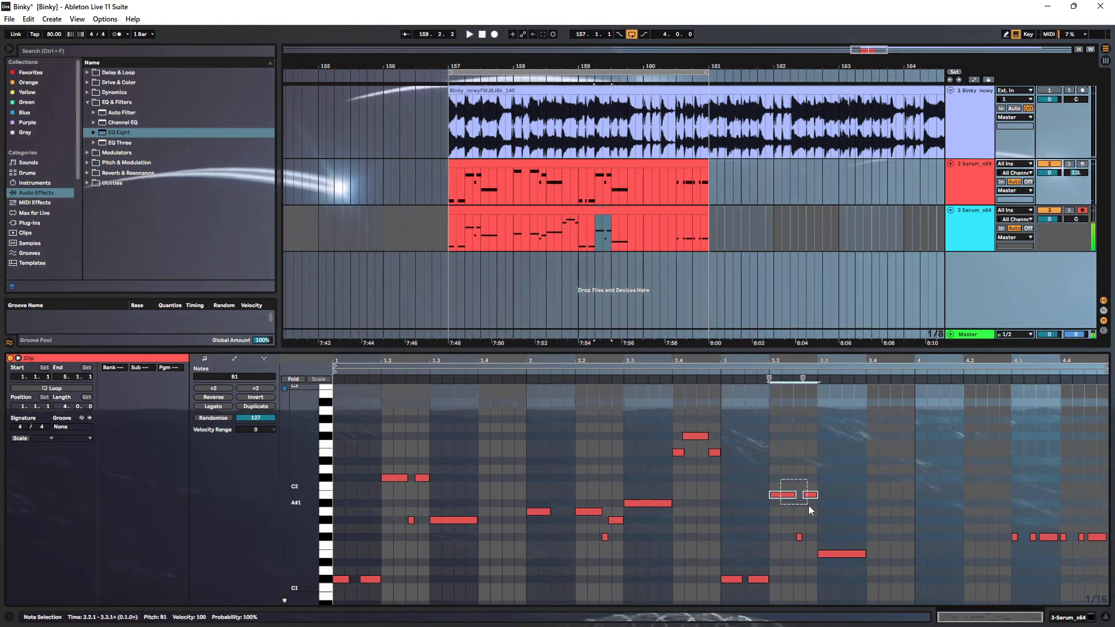
click(799, 537)
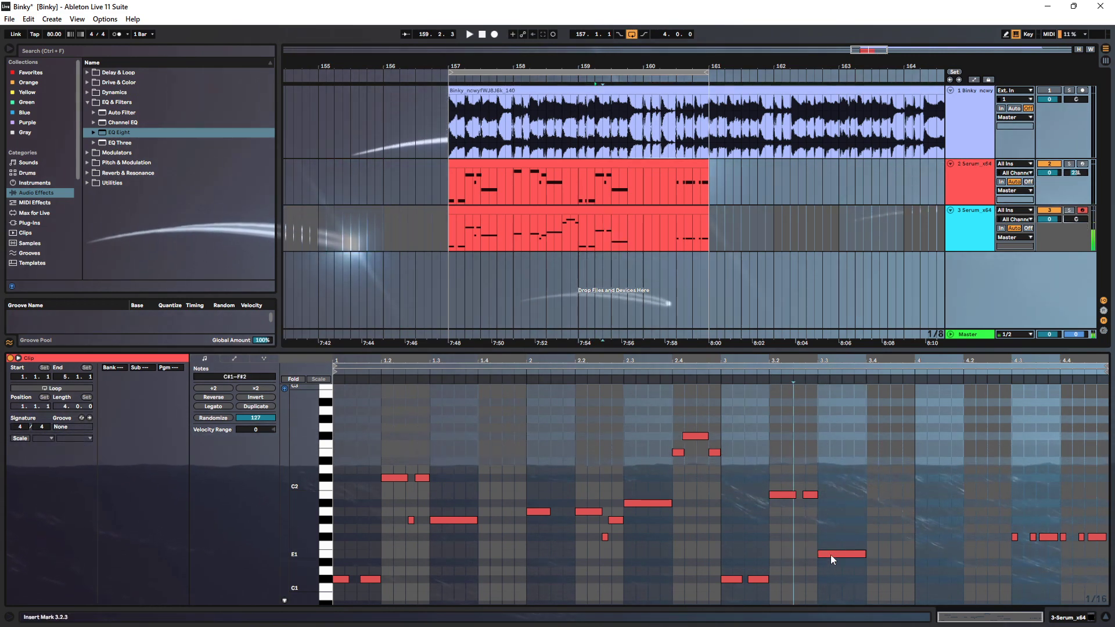
Raise the long note at beat 3.3 to G#1 and shift it with the two B1 notes up one octave, auditioning against the reference
drag(832, 496, 831, 521)
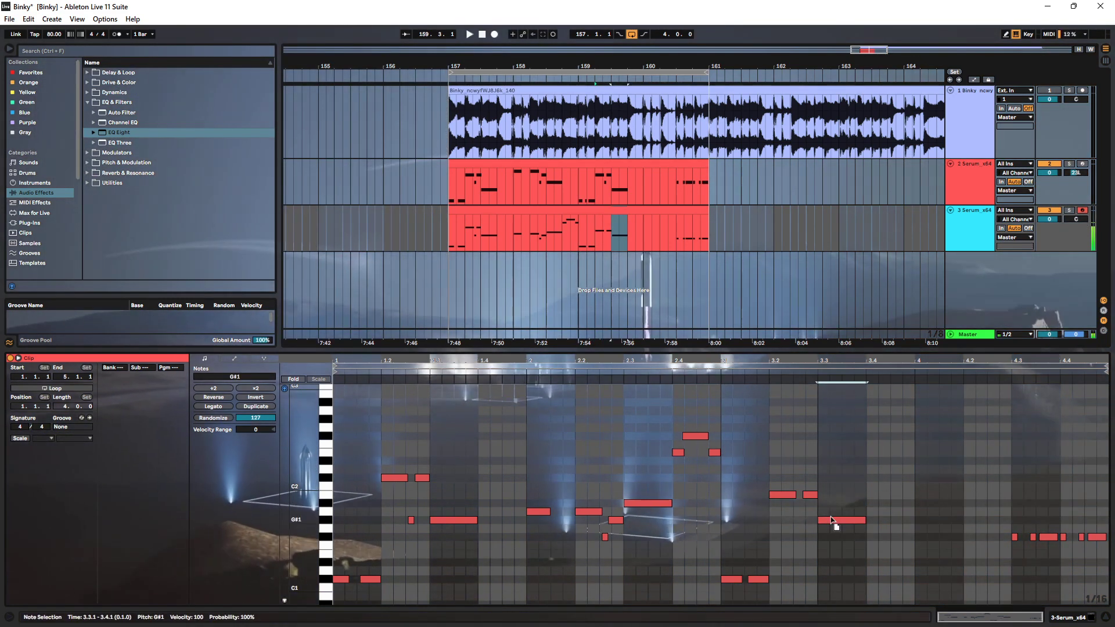
drag(779, 479, 826, 523)
key(shift+Up)
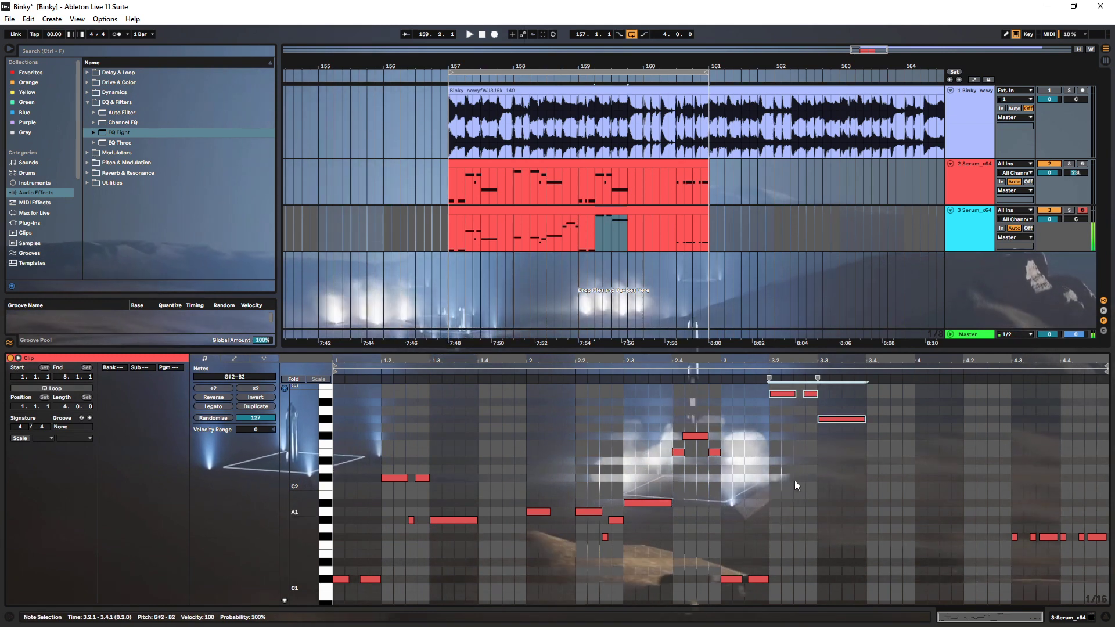
drag(773, 403, 836, 430)
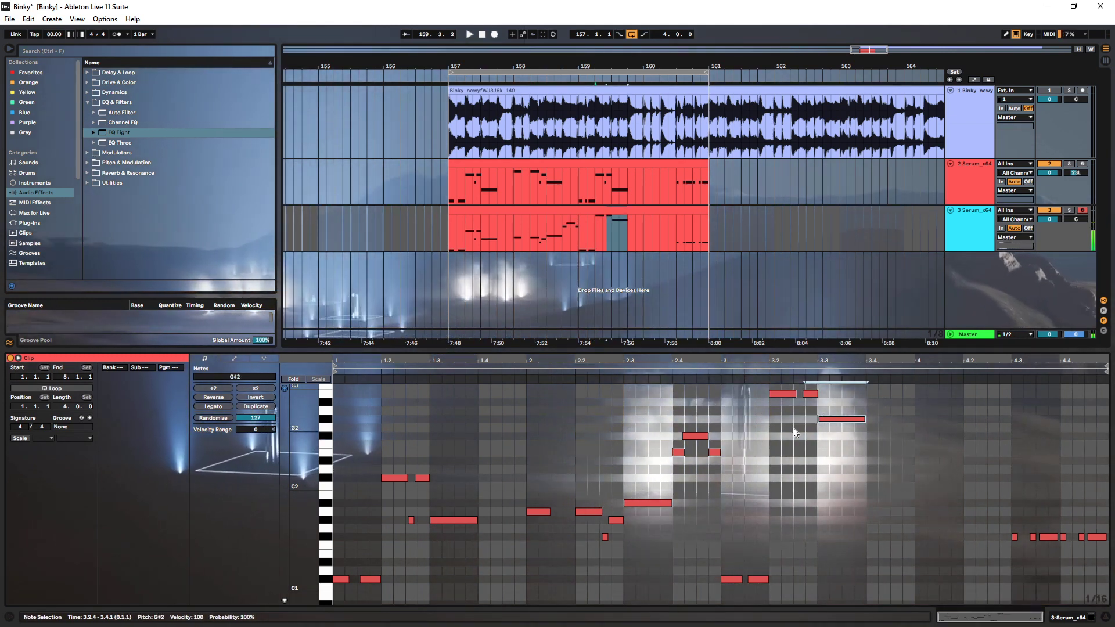
key(space)
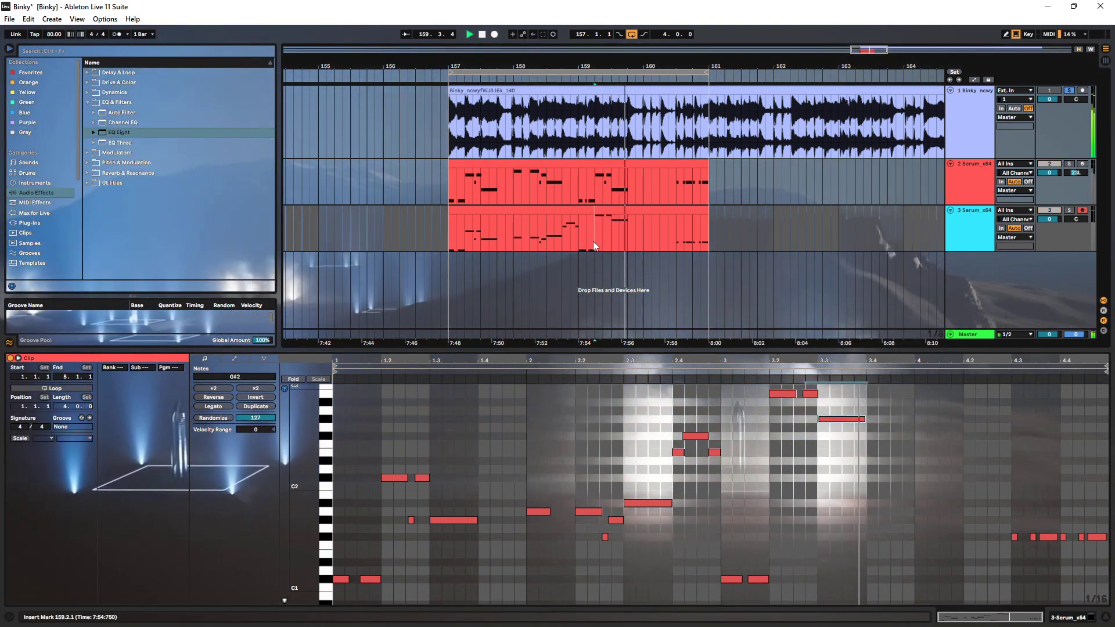
scroll(807, 529, up, 3)
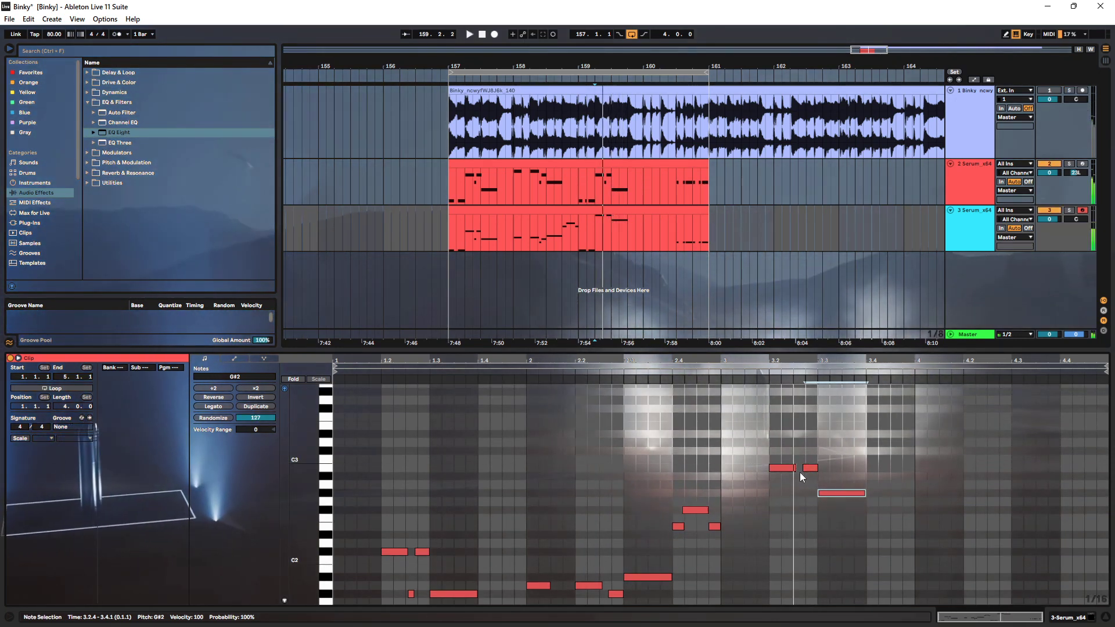
Lower the long note at beat 3.3 to E2 while auditioning it with the two B2 notes in beat 3.2 against the reference
click(825, 493)
key(space)
click(810, 518)
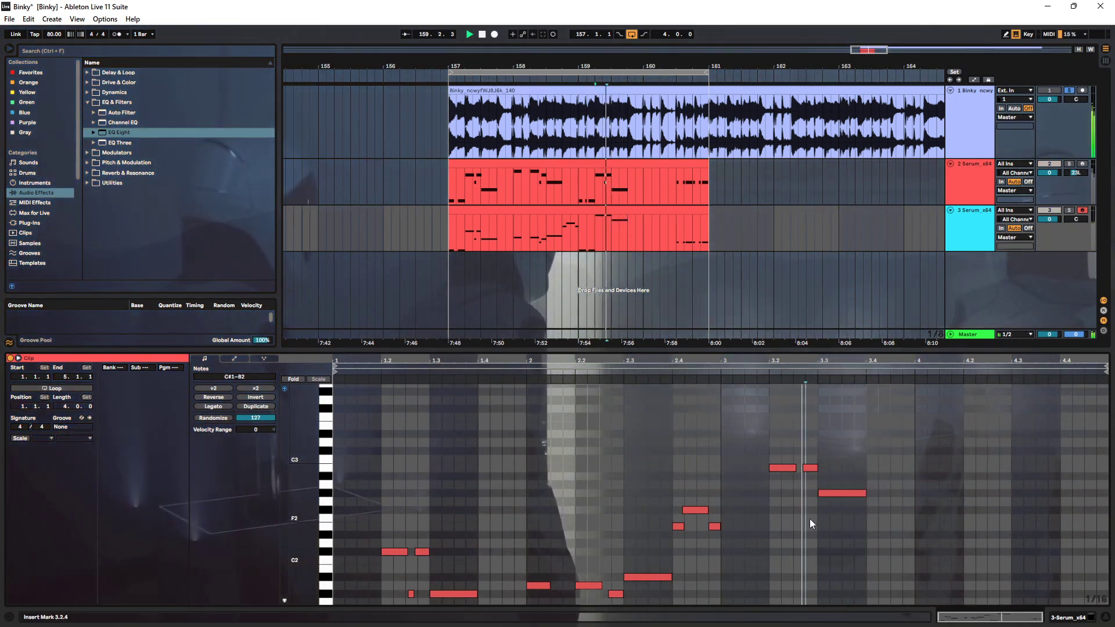
drag(829, 493, 777, 465)
key(space)
key(s)
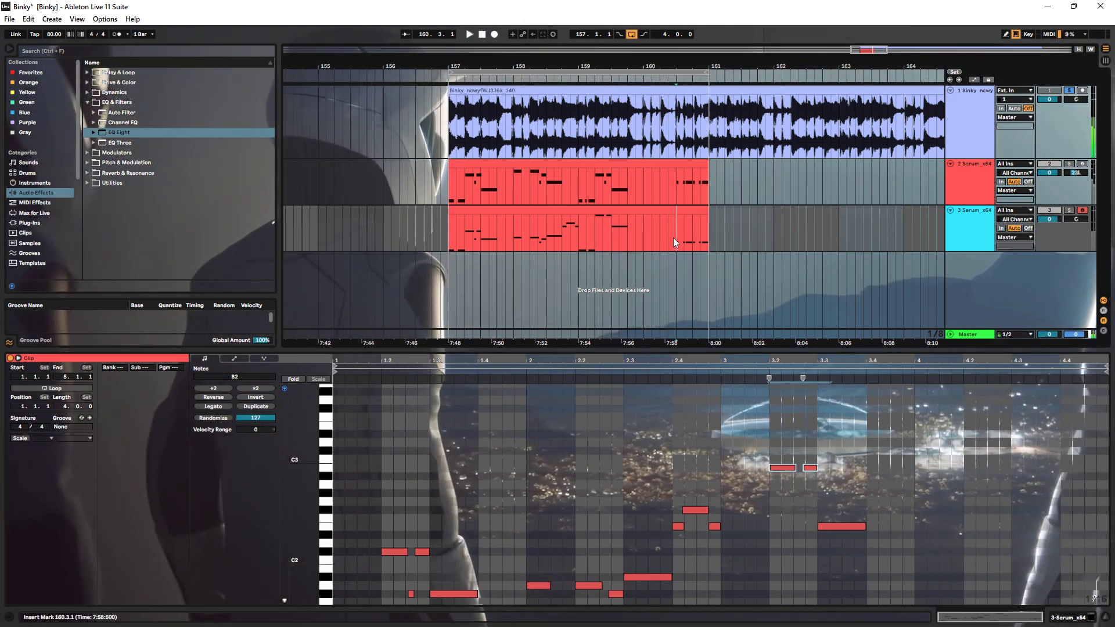
Audition the low repeated notes at the end of bar 4 against the reference track
scroll(814, 451, down, 3)
scroll(895, 462, down, 2)
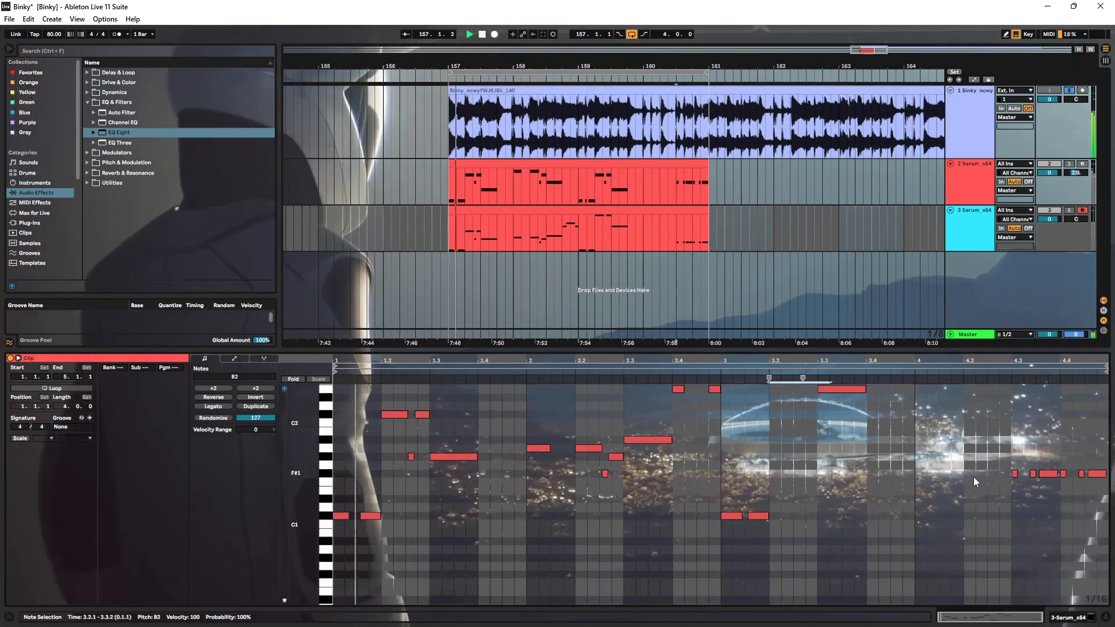
key(space)
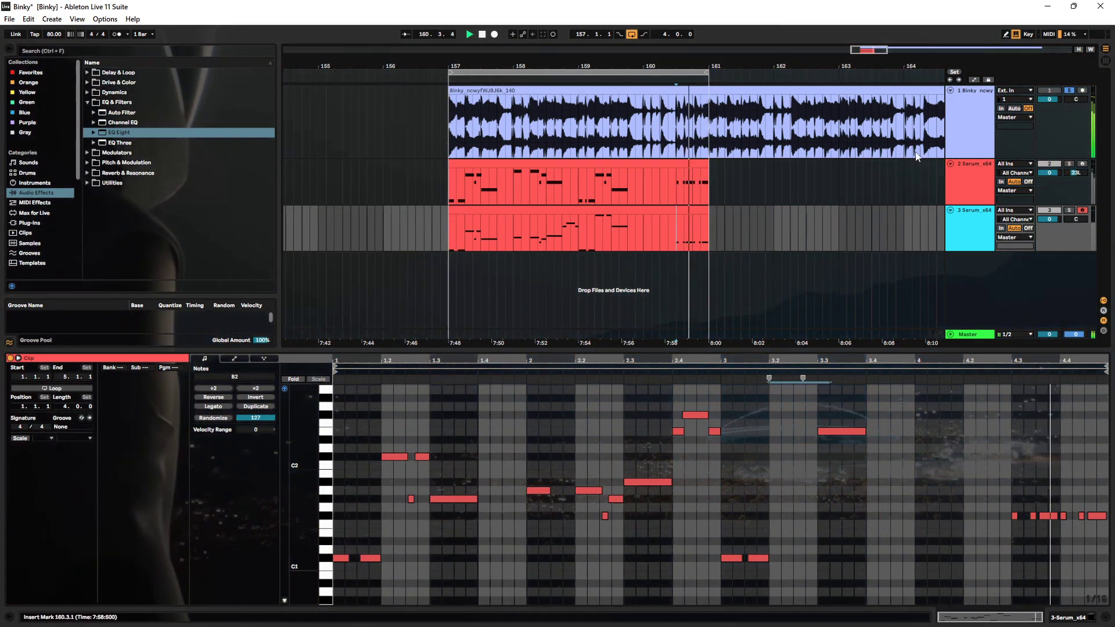
Transpose the Binky reference clip to +24 semitones, check its EQ Eight, and listen to the loop from bar 158
click(953, 126)
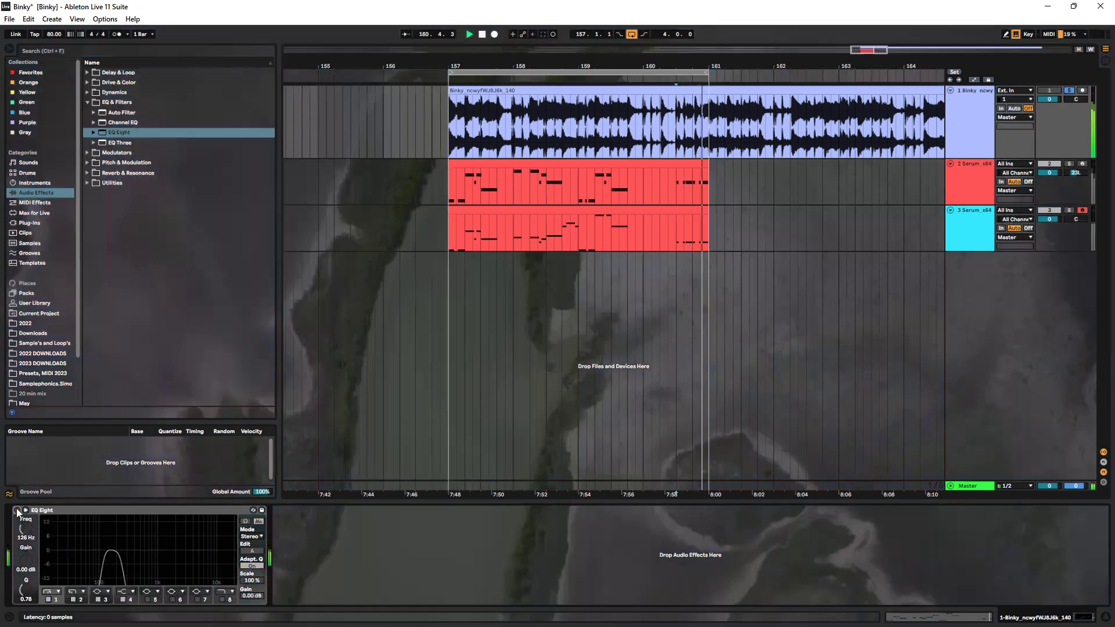
double_click(621, 90)
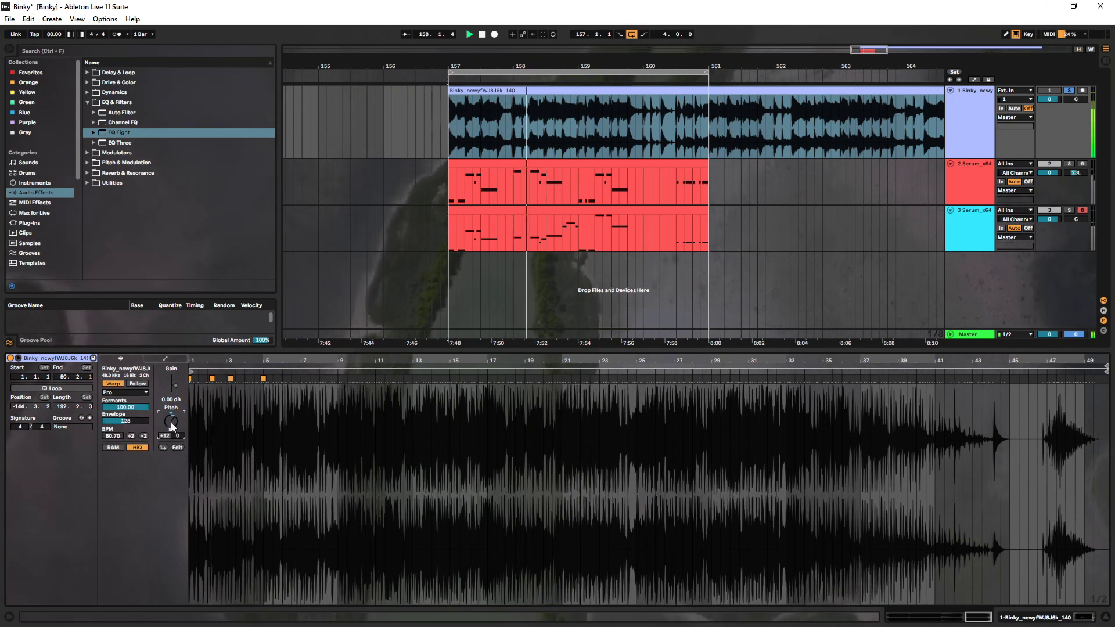
drag(171, 423, 171, 407)
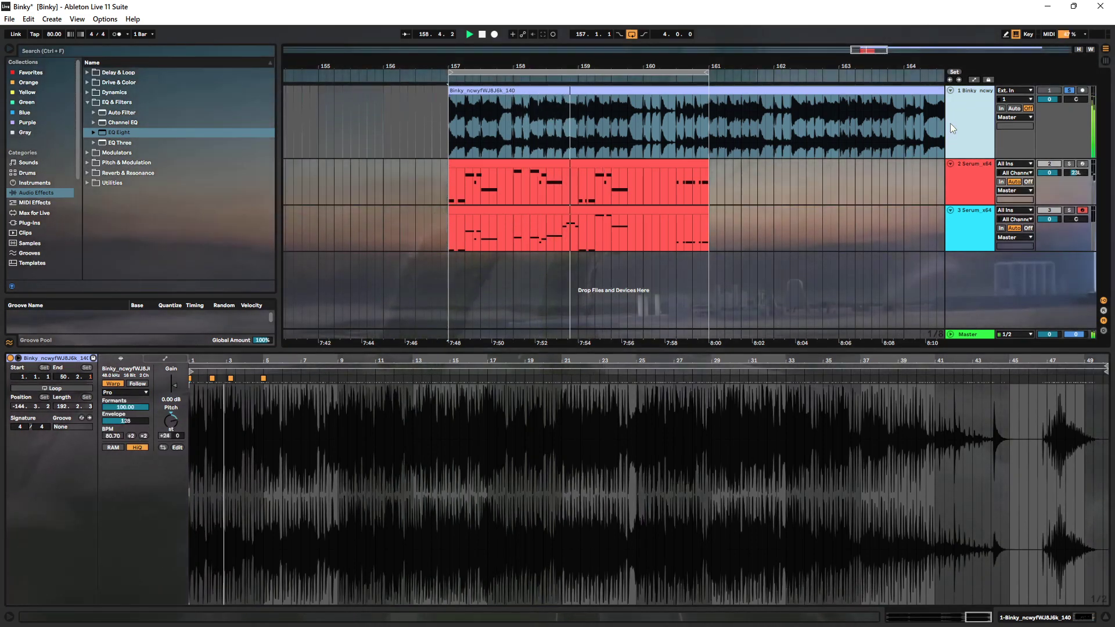
click(950, 124)
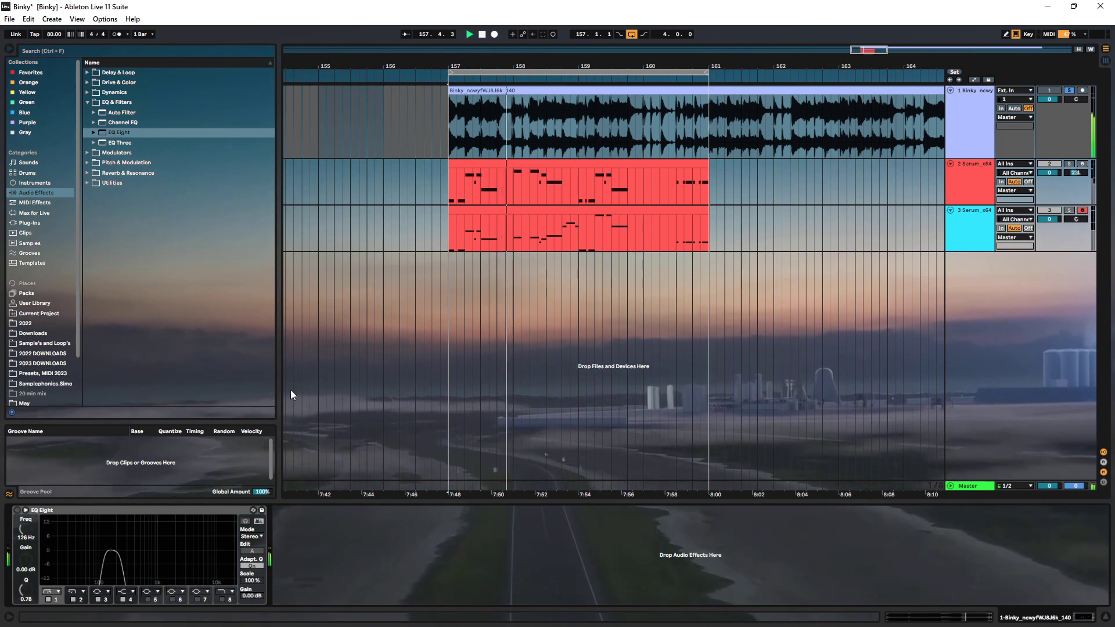
click(510, 243)
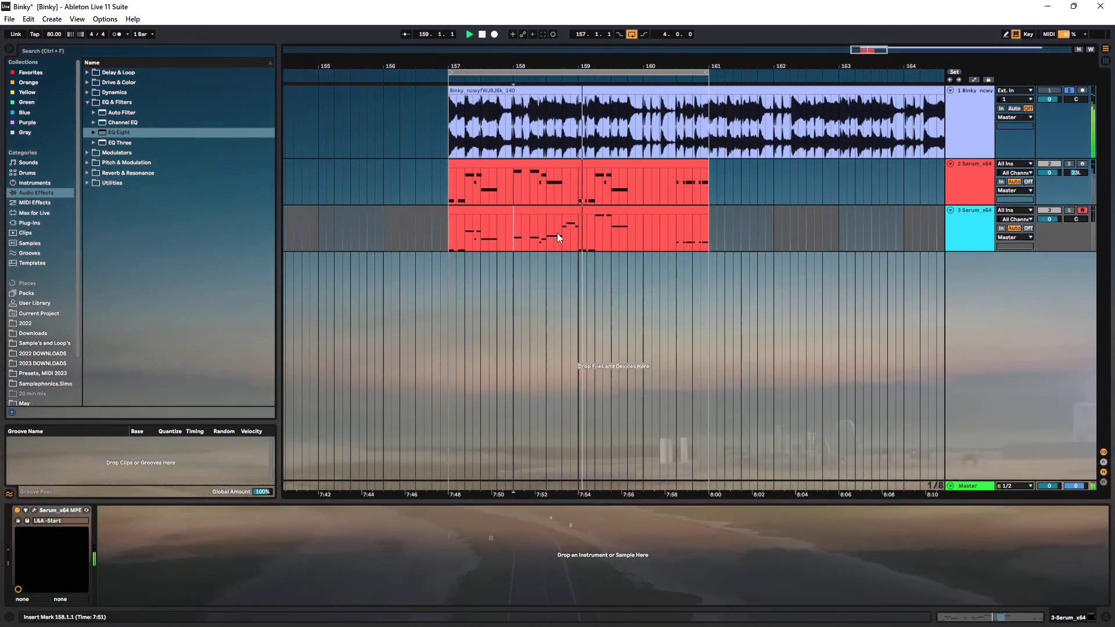
click(563, 238)
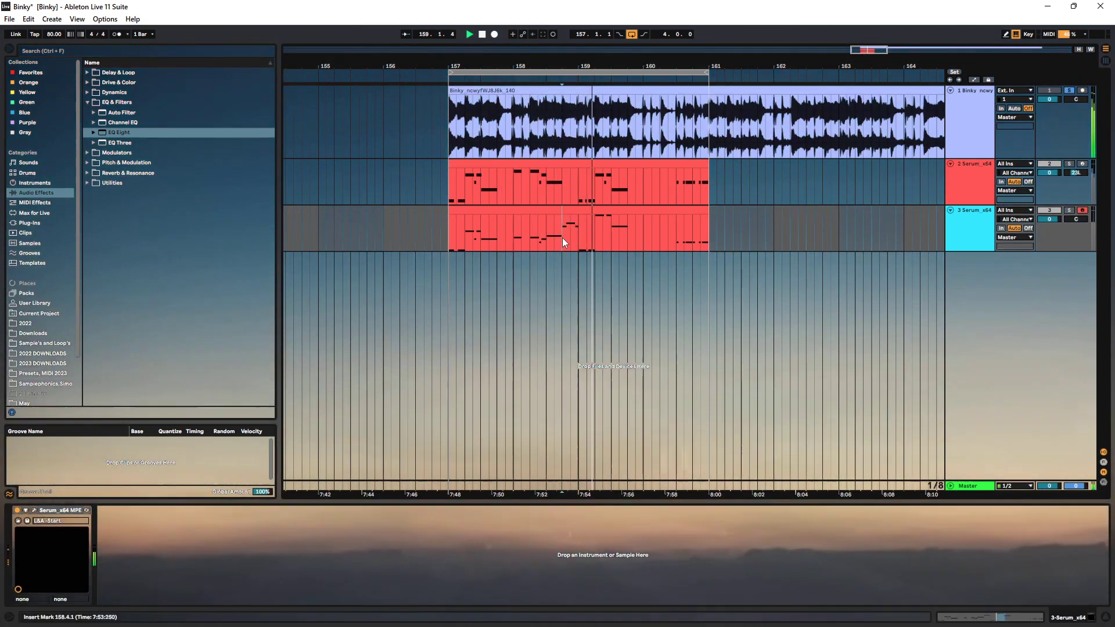
Transpose all notes in the third track's Serum clip up two octaves
double_click(572, 210)
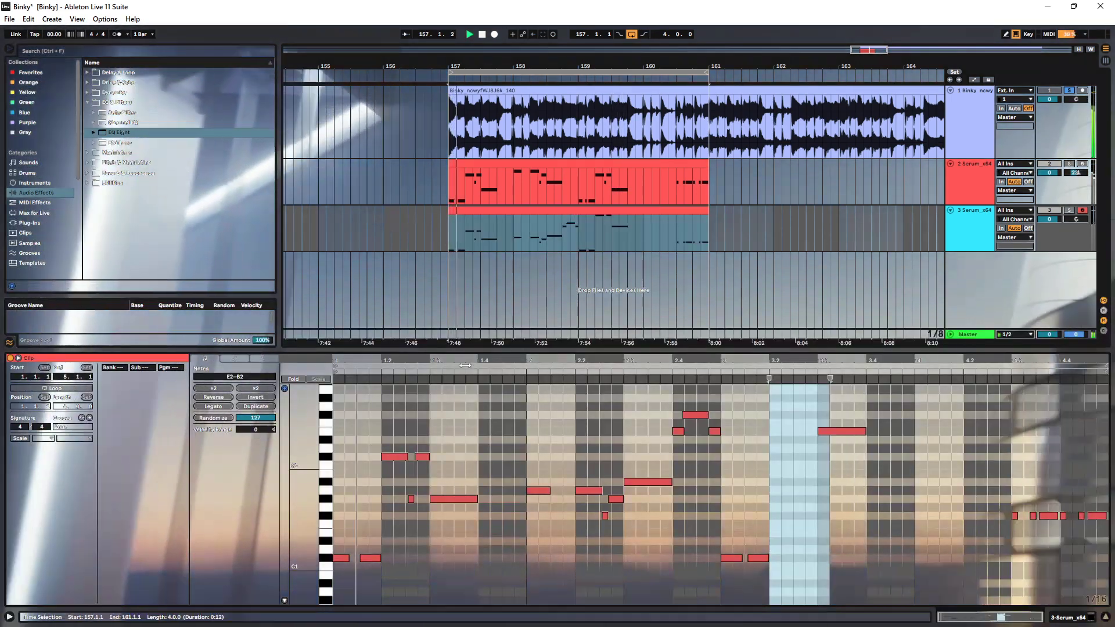
key(ctrl+a)
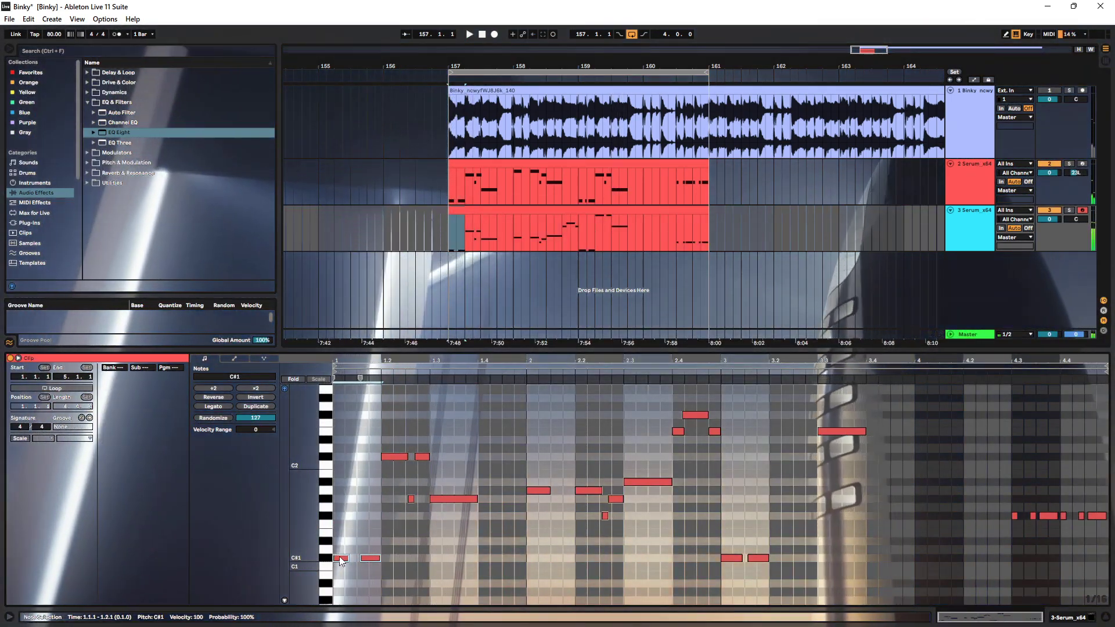
key(shift+Up)
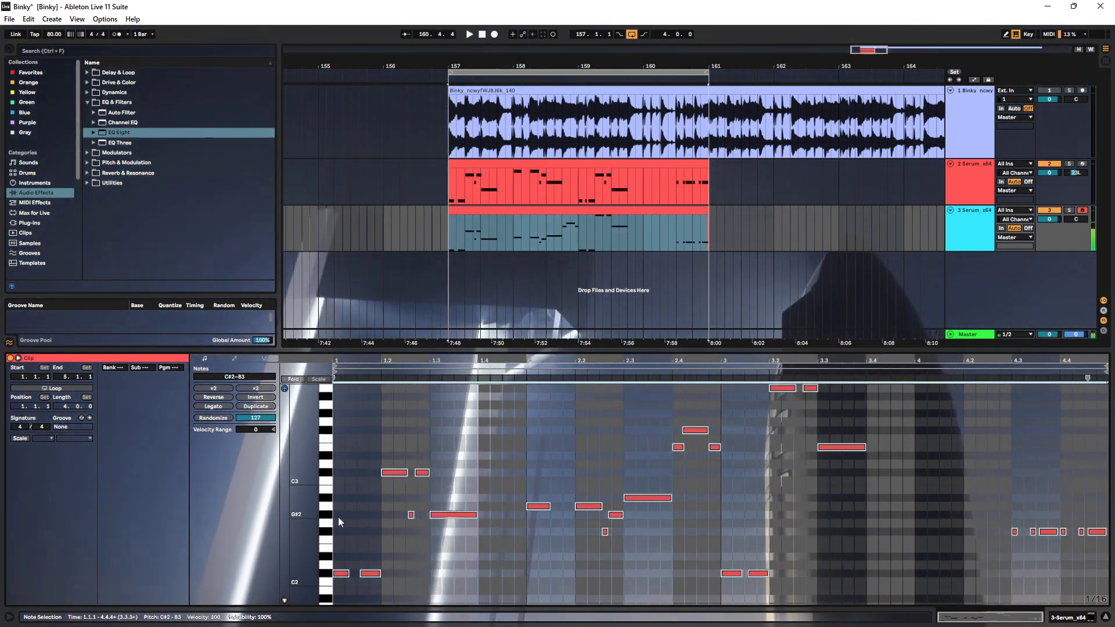
drag(338, 517, 392, 595)
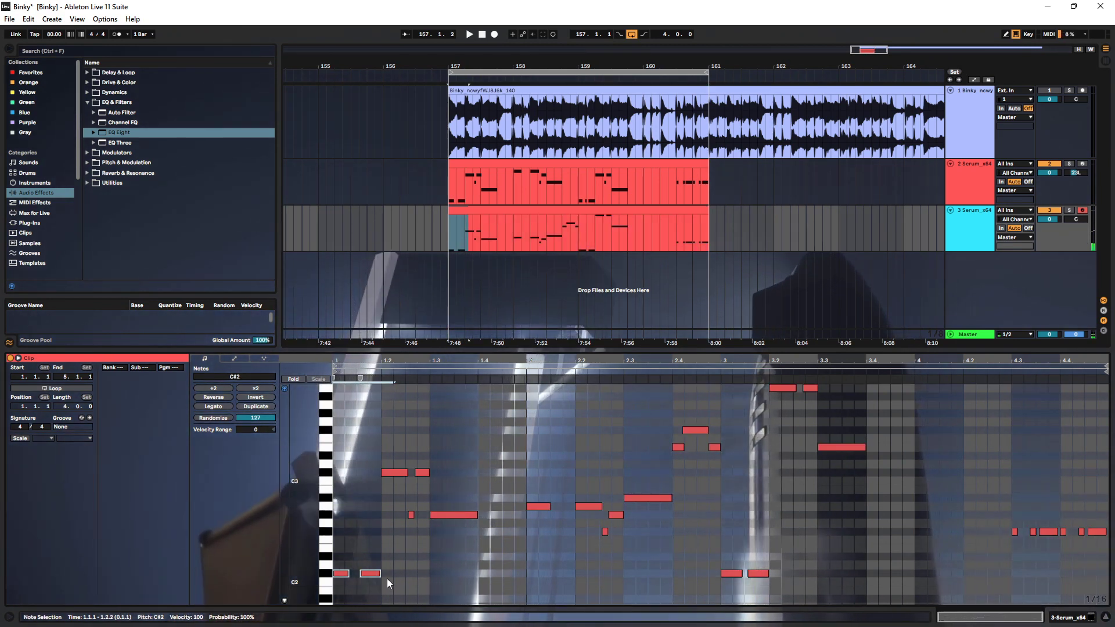
key(ctrl+a)
key(shift+Up)
drag(343, 543, 375, 593)
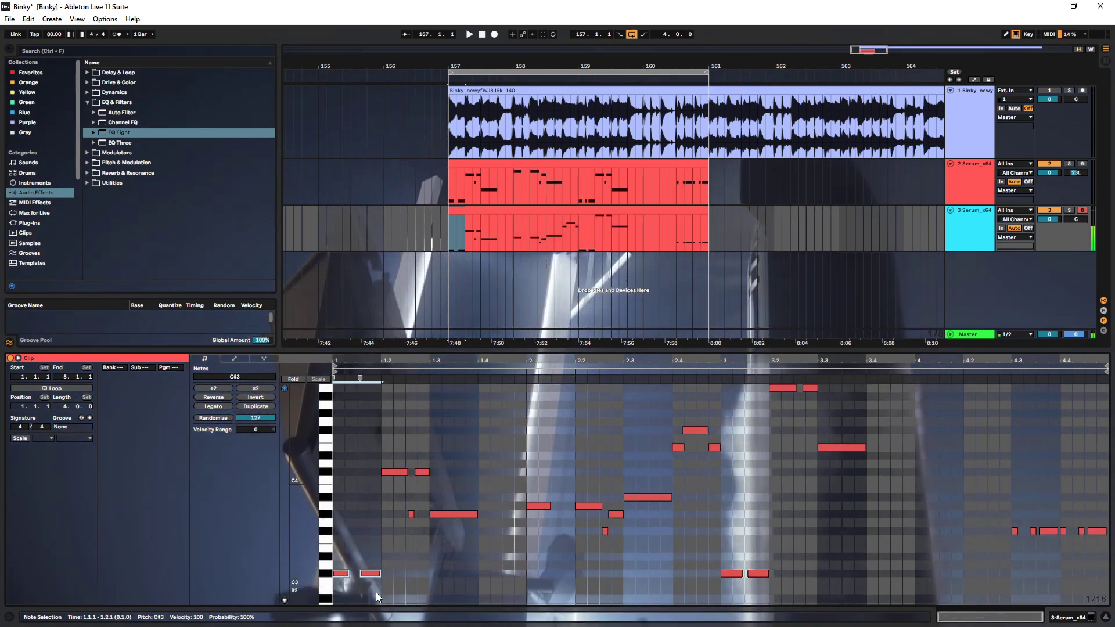
Audition the phrase start, delete the short low note in beat 1.2, and raise the first two notes of bar 1 to C#4
key(s)
key(space)
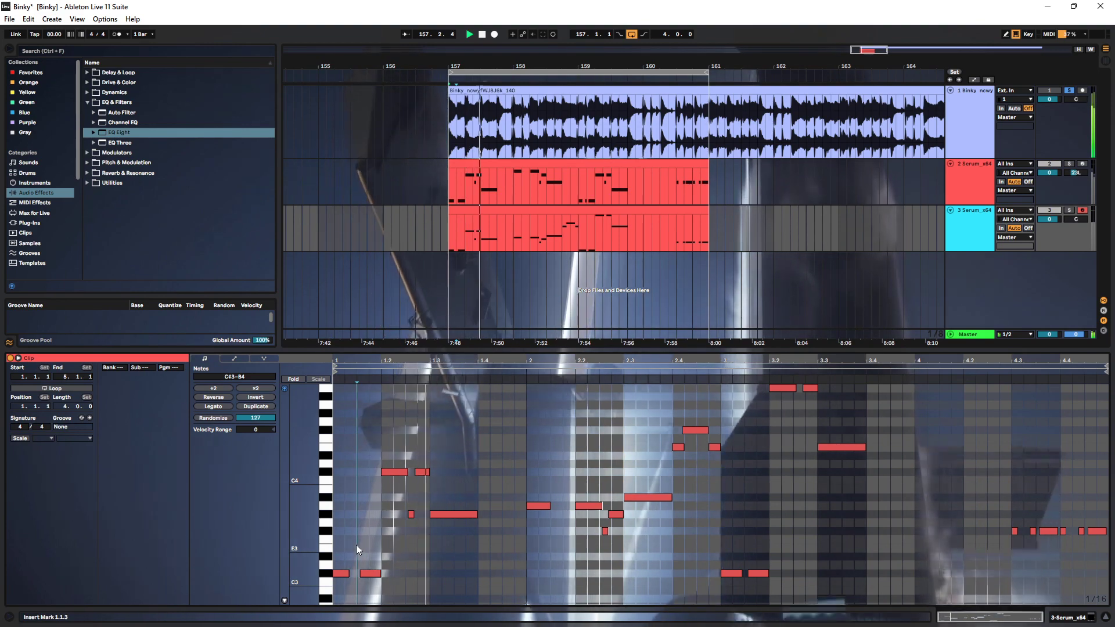
click(410, 514)
key(Delete)
drag(380, 553, 322, 592)
key(shift+Up)
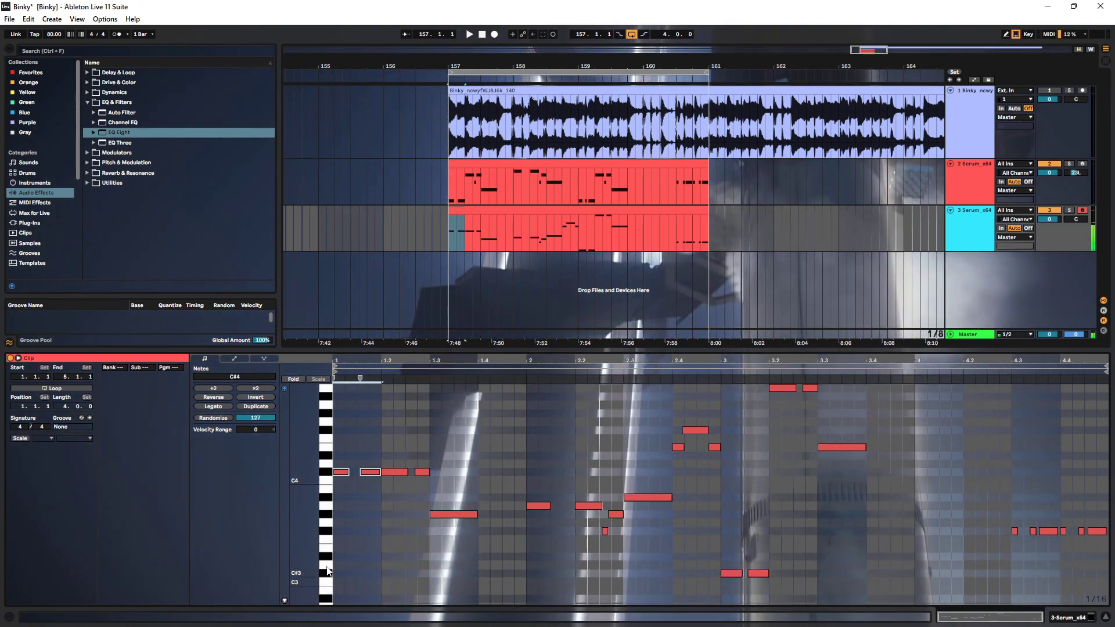
Raise the two notes in beat 1.2 to G#4 and audition them against the soloed reference
drag(392, 464, 438, 487)
key(Up)
key(Up)
key(Up)
key(Up)
key(Up)
key(Up)
key(Up)
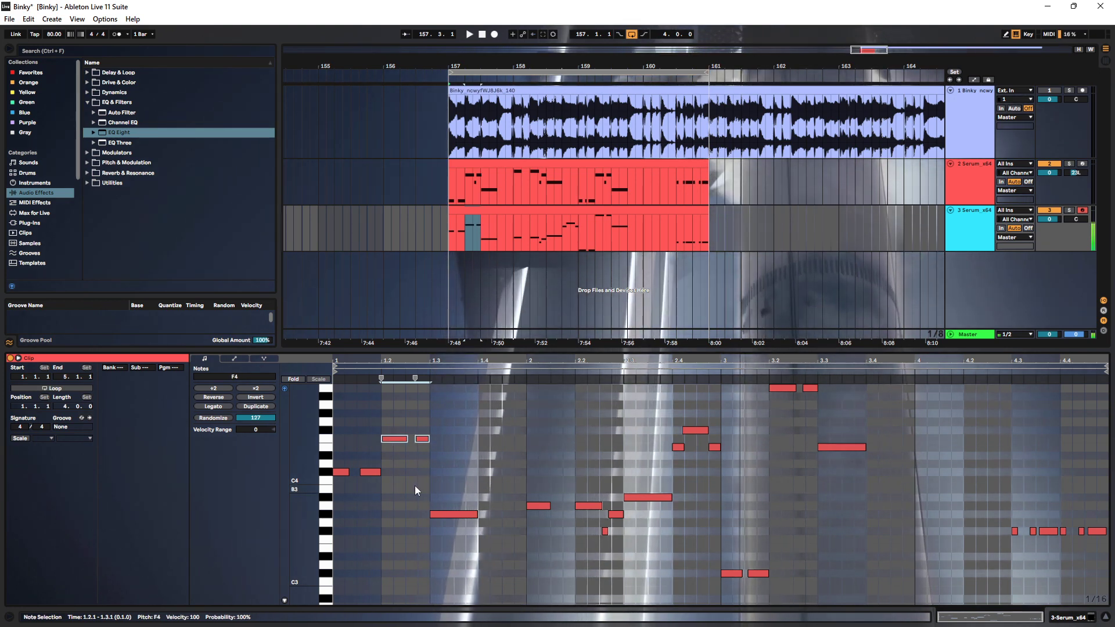
scroll(413, 491, up, 1)
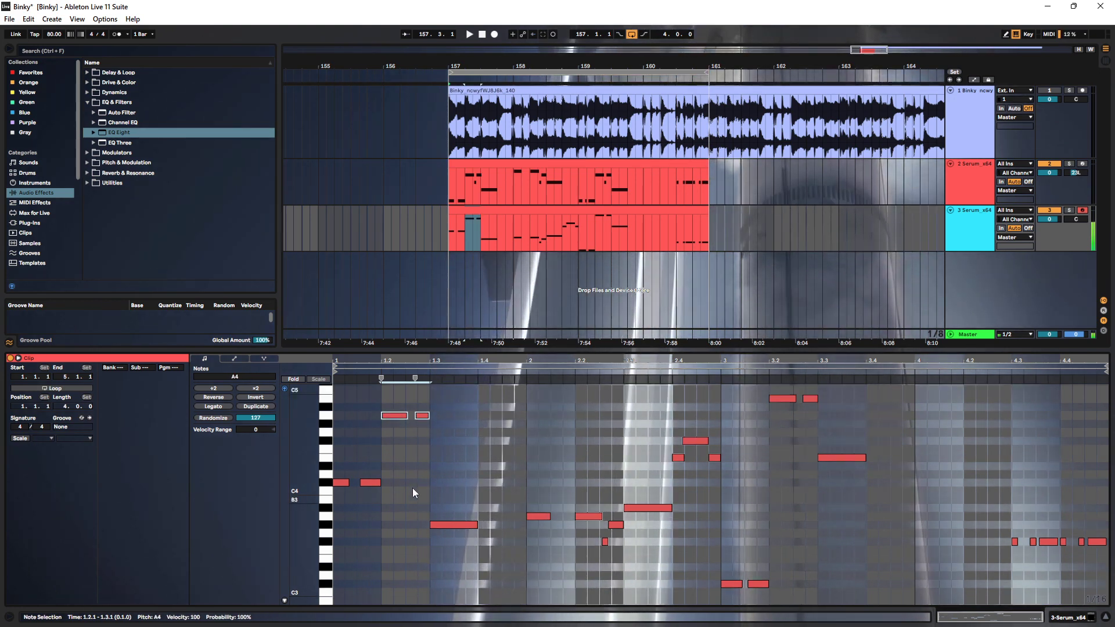
click(329, 482)
drag(356, 435, 455, 416)
key(s)
key(space)
Add a short F#4 note between the two G#4 notes in beat 1.2 and compare it with the reference
scroll(401, 488, up, 2)
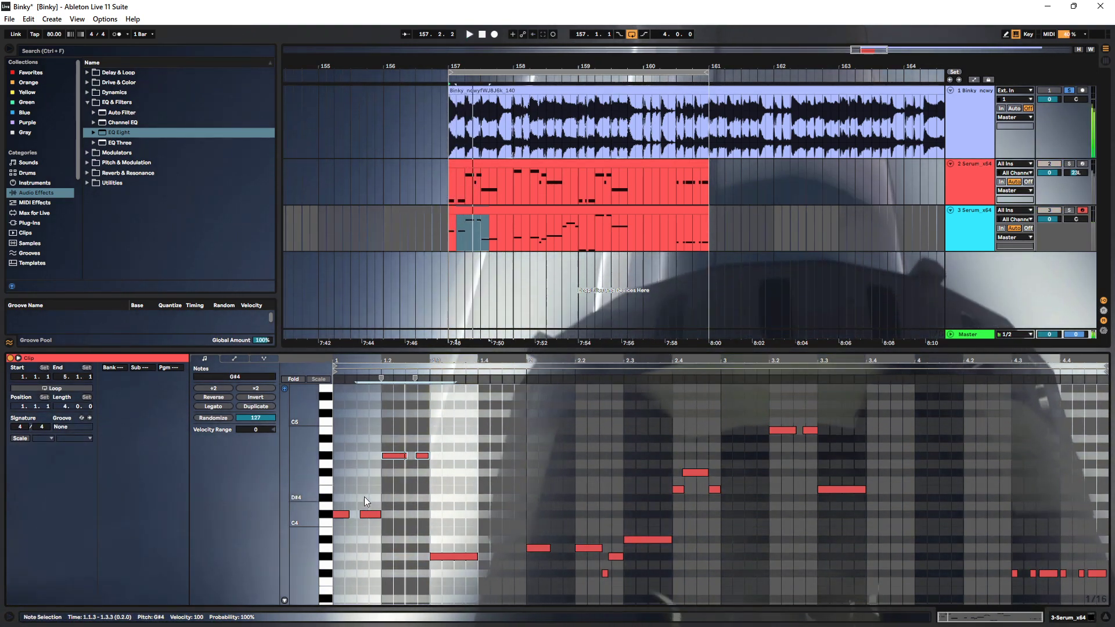
scroll(391, 499, up, 4)
click(412, 530)
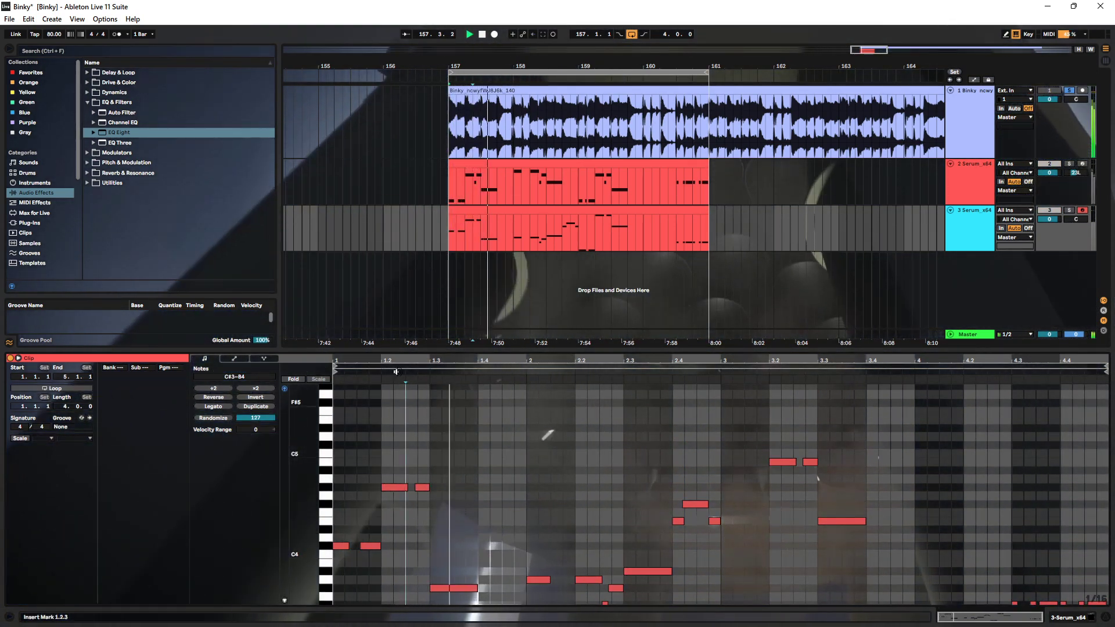
key(space)
drag(390, 362, 391, 381)
scroll(511, 504, up, 2)
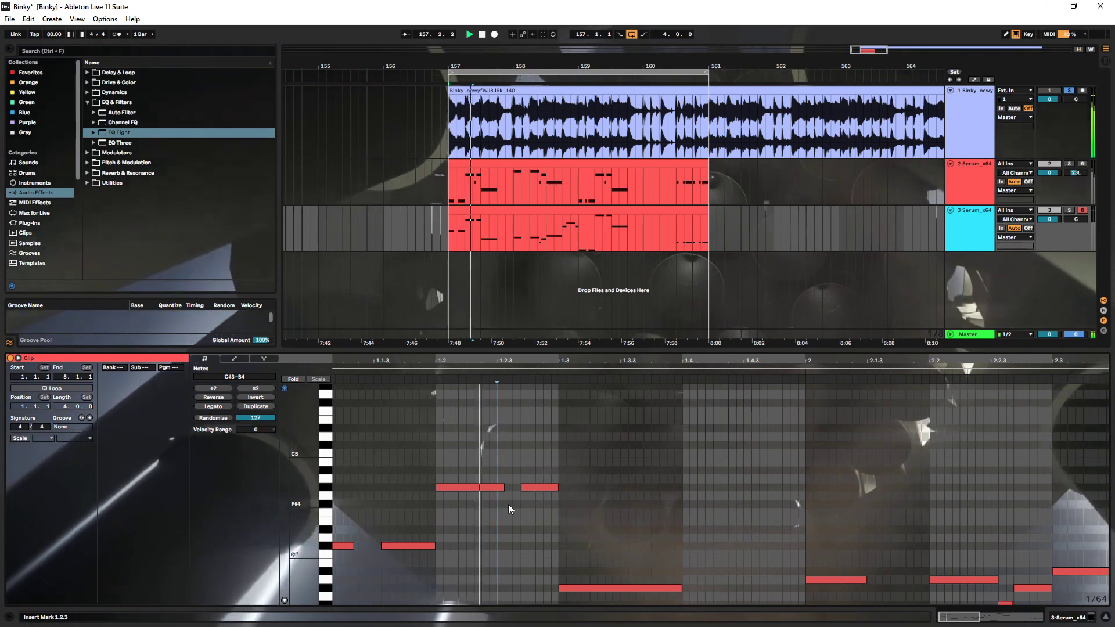
double_click(508, 503)
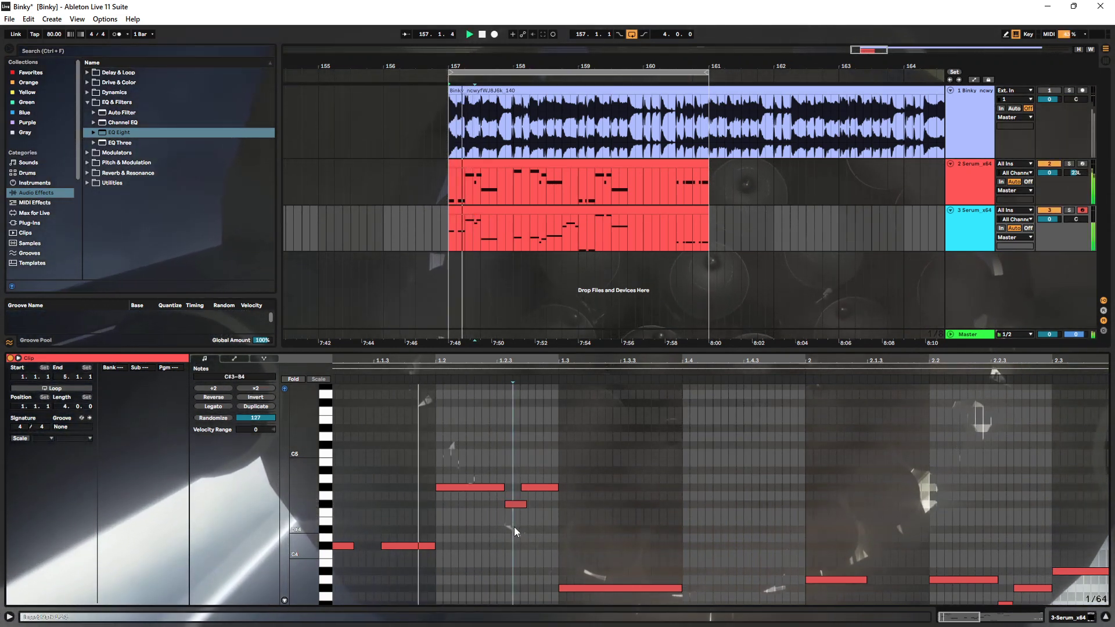
click(515, 504)
click(523, 514)
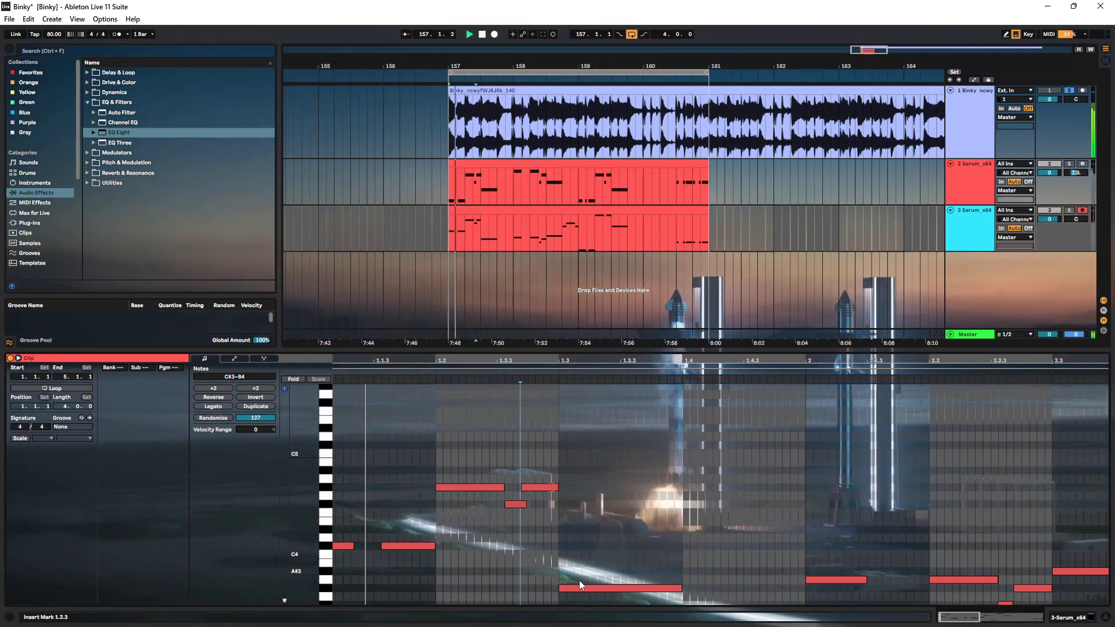
Raise the long note at beat 1.3 to E4 and audition it against the reference
click(572, 588)
key(space)
key(space)
drag(572, 586, 573, 526)
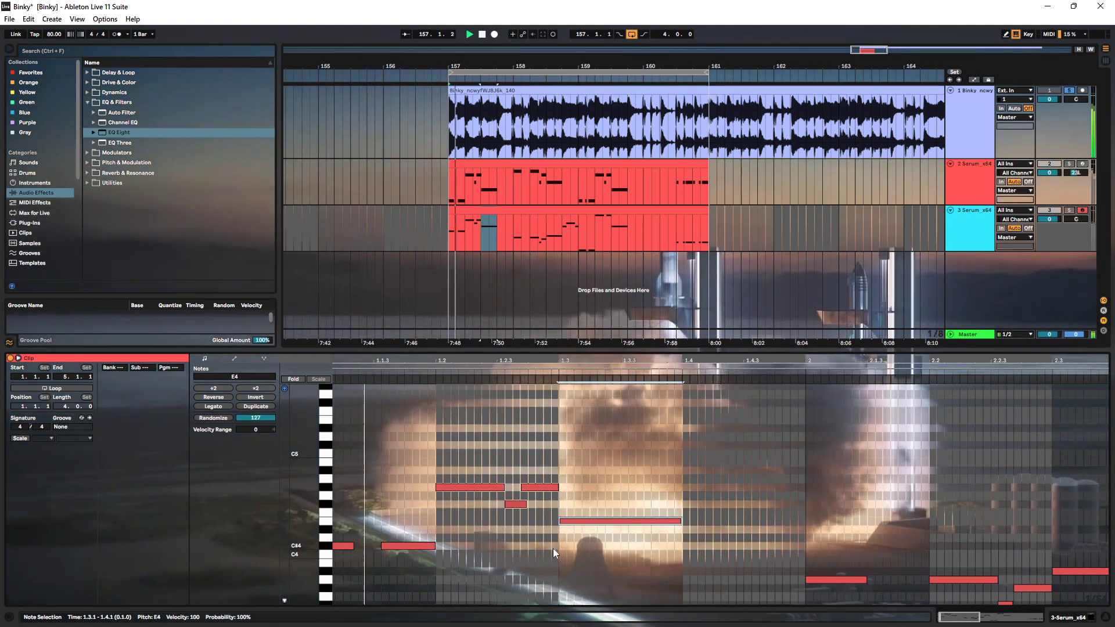
click(553, 548)
key(space)
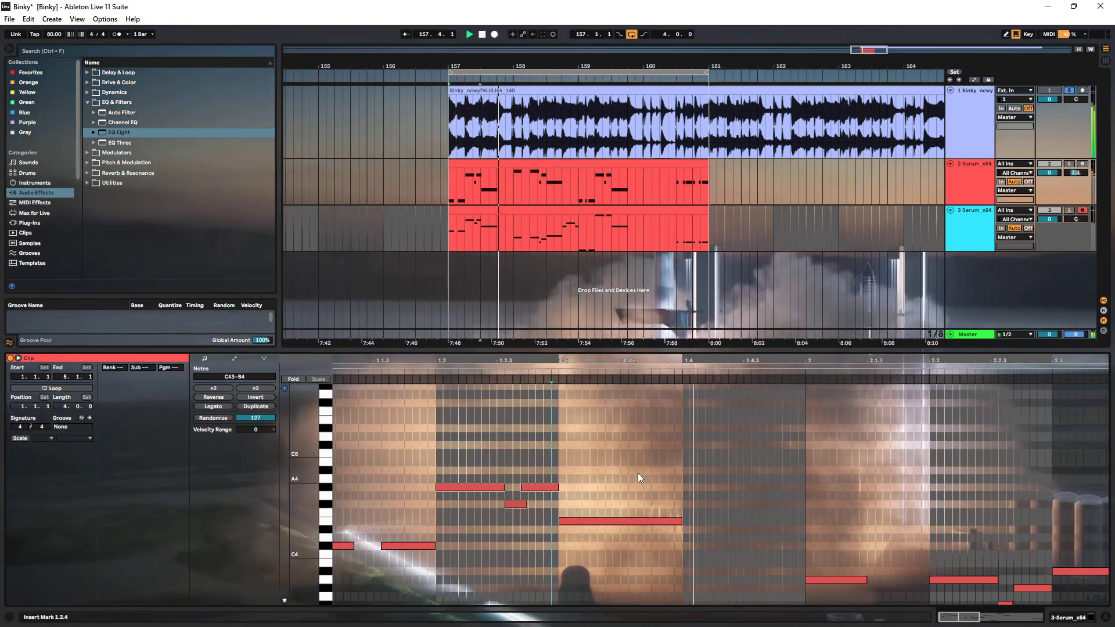
scroll(650, 472, down, 3)
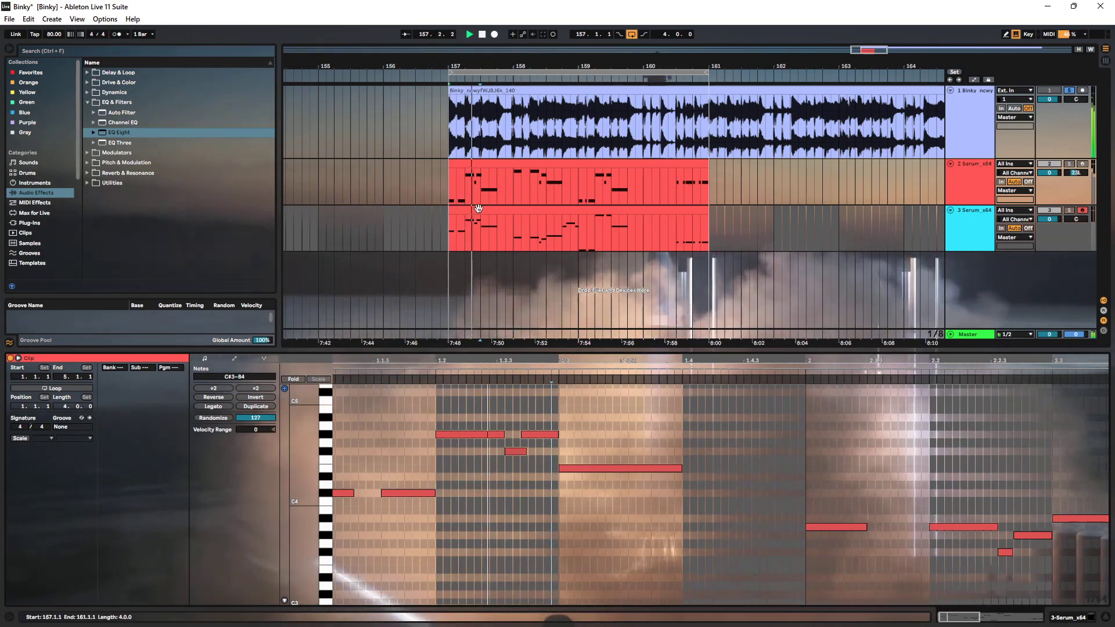
click(473, 237)
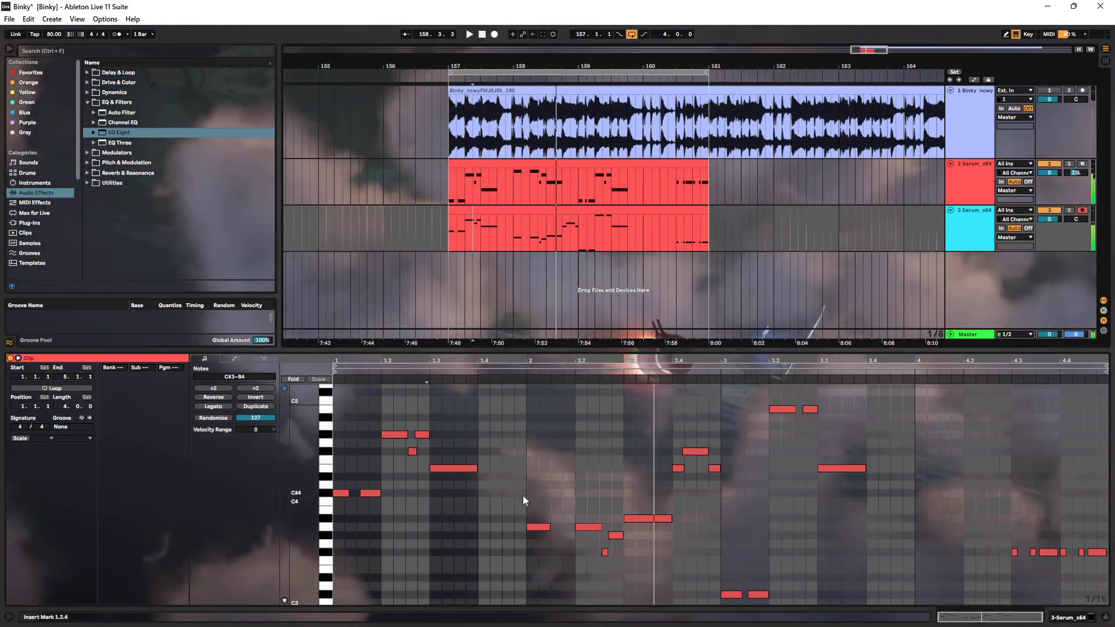
Shift the notes in beats 2.1 to 2.3 up one octave and check the individual notes in beats 2.1 and 2.2
key(space)
drag(523, 493, 658, 564)
key(shift+Up)
drag(525, 422, 554, 447)
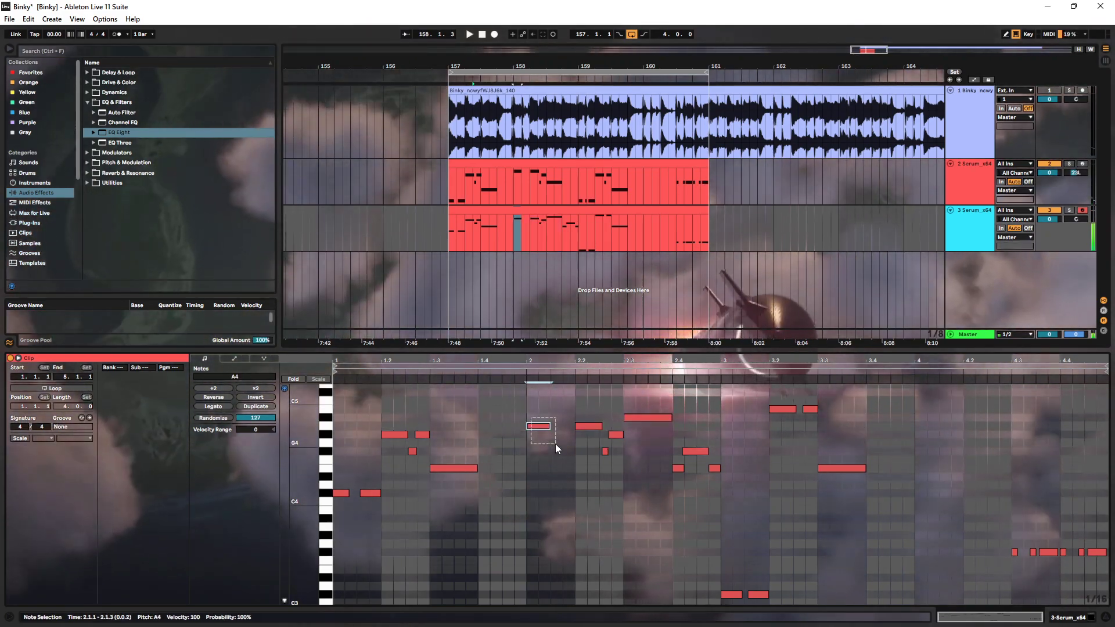
drag(577, 412, 609, 450)
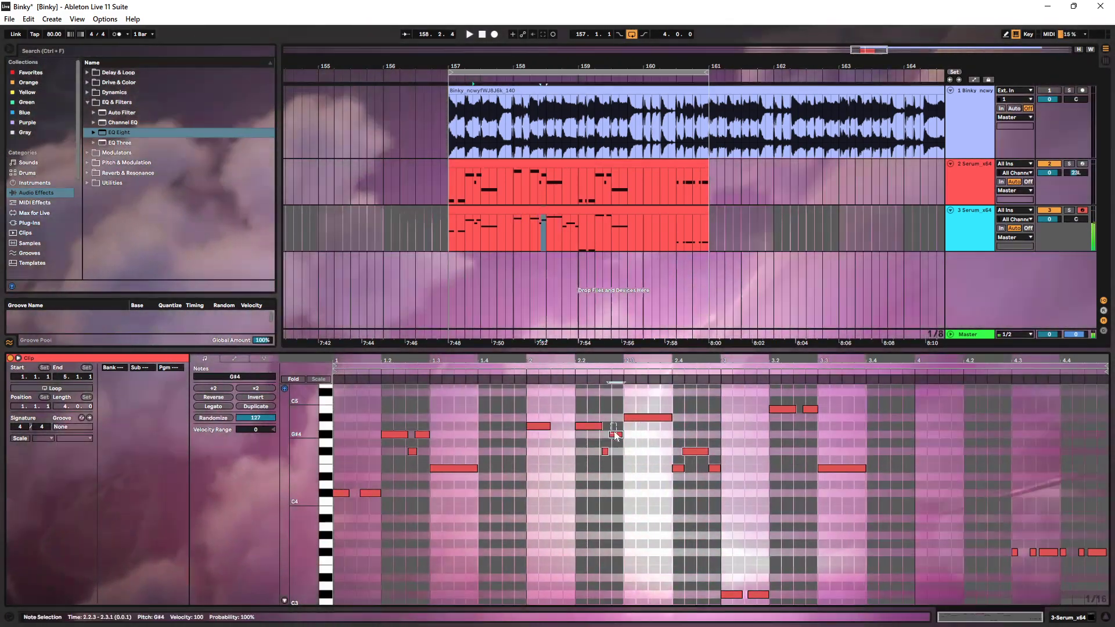
Lower the long note at beat 2.3 to F#4 and audition bar 2 against the reference
drag(648, 418, 645, 434)
key(Down)
key(Down)
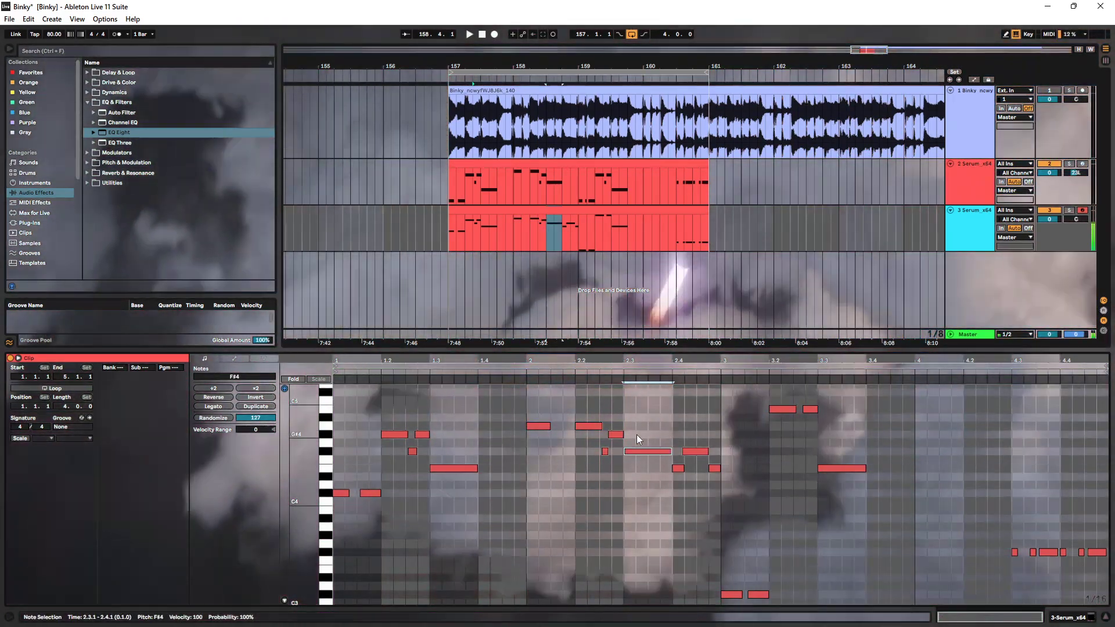
key(space)
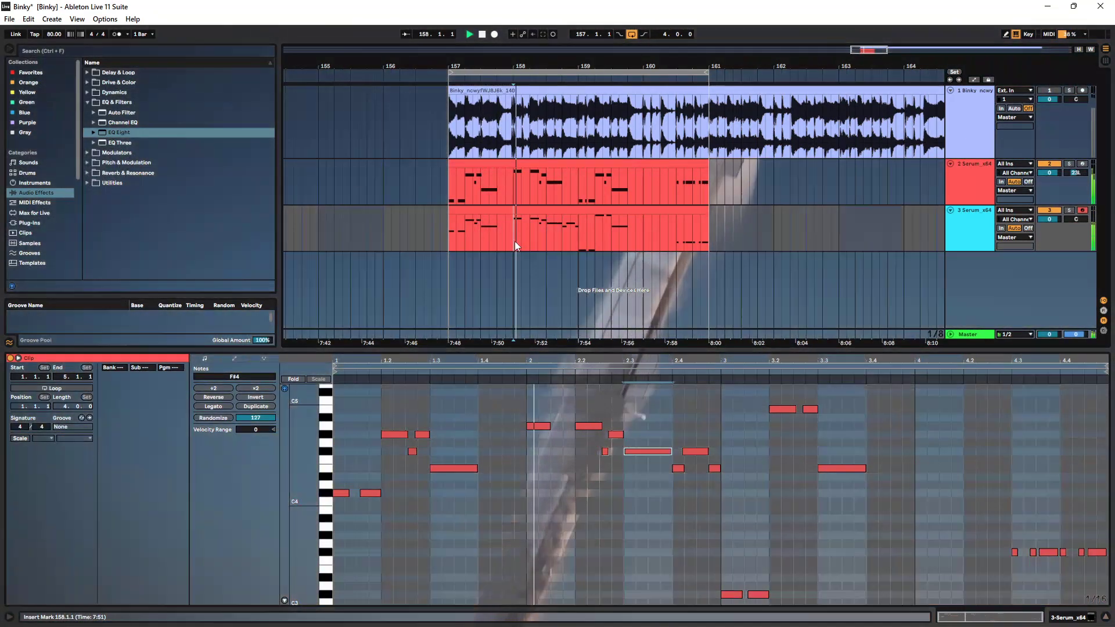
click(515, 242)
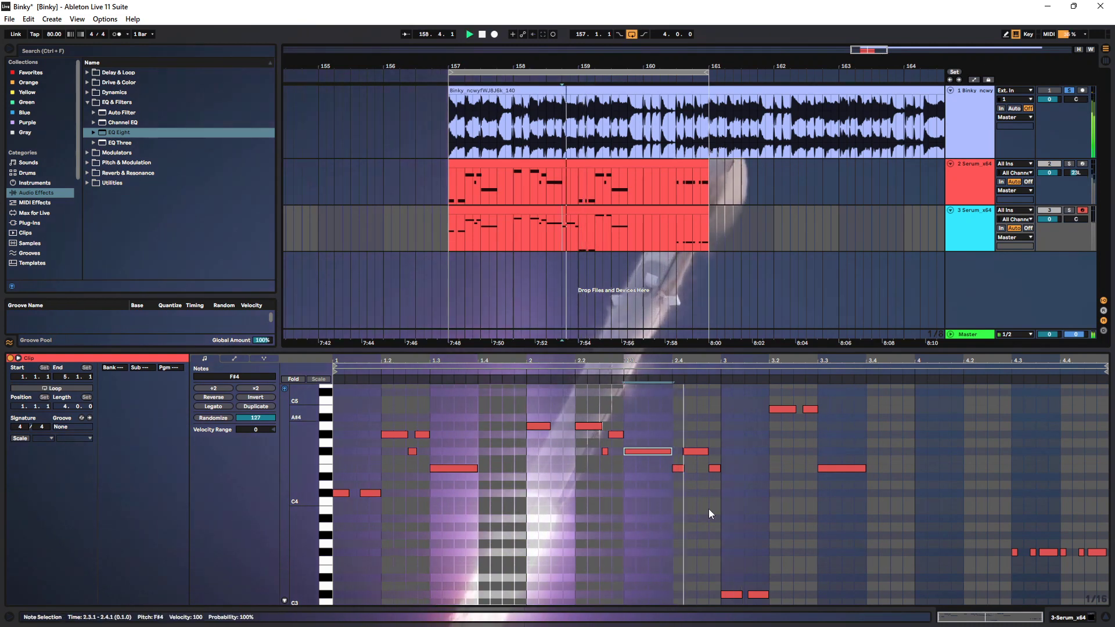
Raise the notes in beat 2.4 by one octave to E5 and F#5 and audition them against the reference
drag(746, 520, 680, 442)
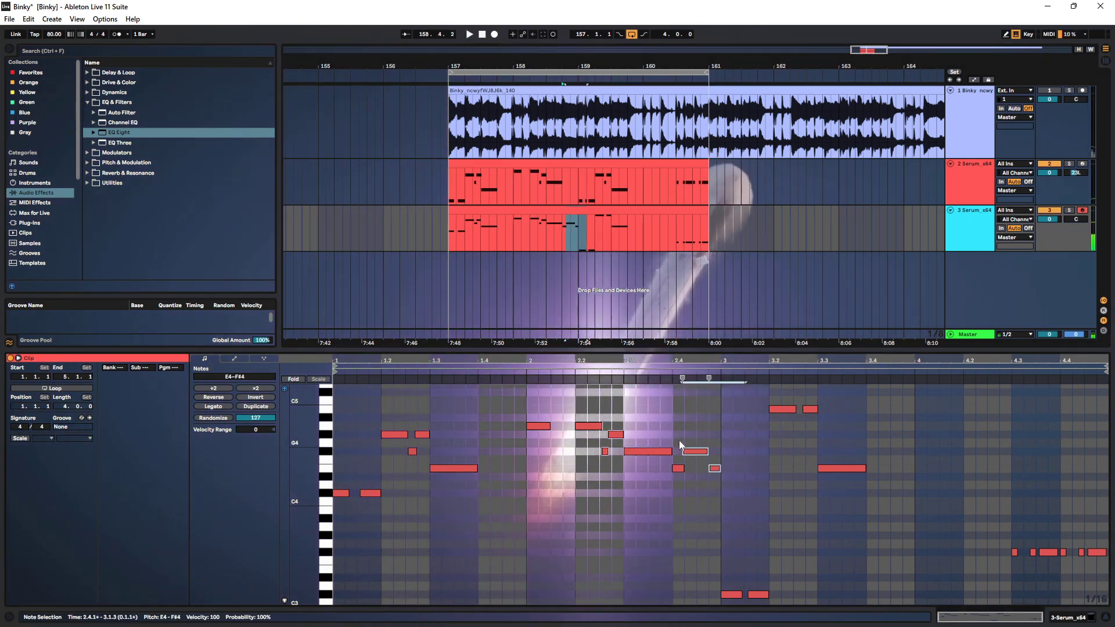
drag(683, 497, 682, 496)
key(shift+Up)
drag(682, 451, 698, 516)
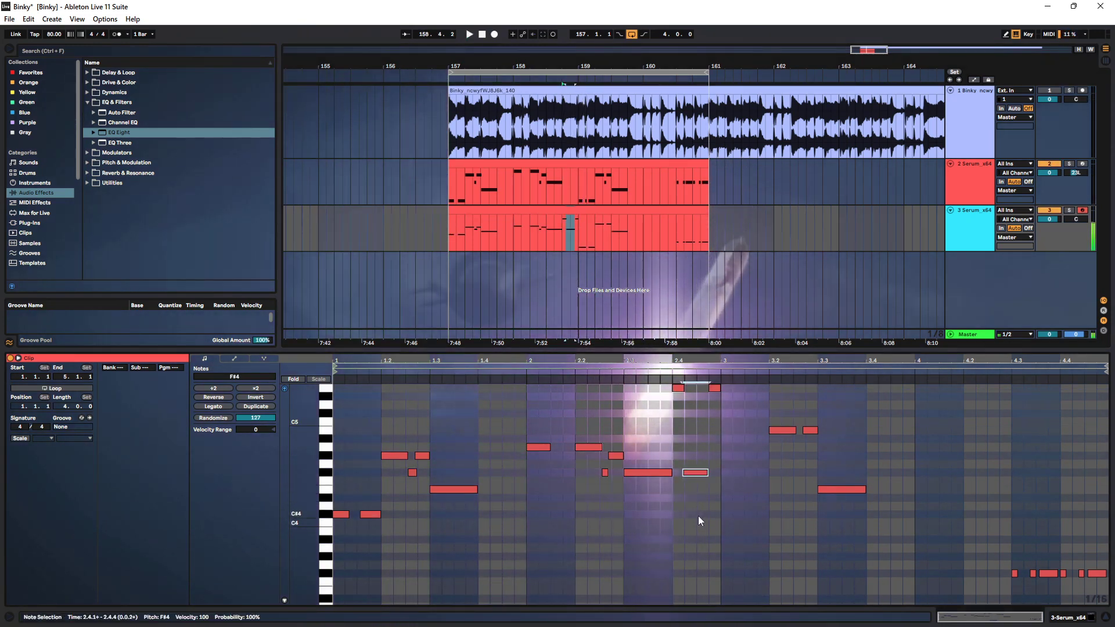
key(shift+Up)
scroll(672, 435, up, 2)
drag(665, 451, 695, 430)
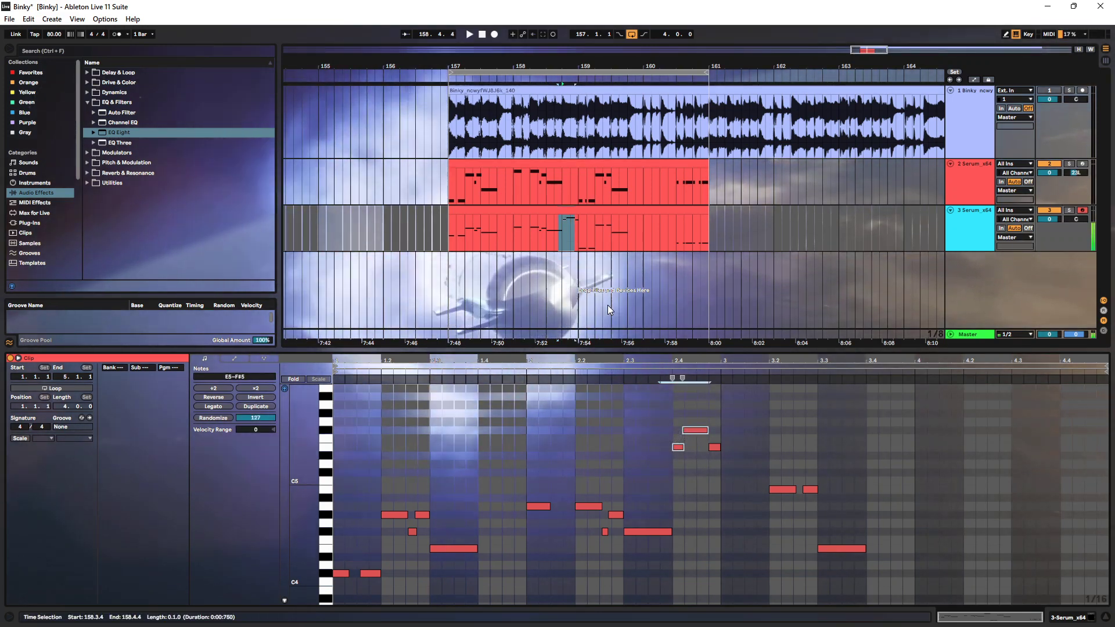
click(545, 241)
key(space)
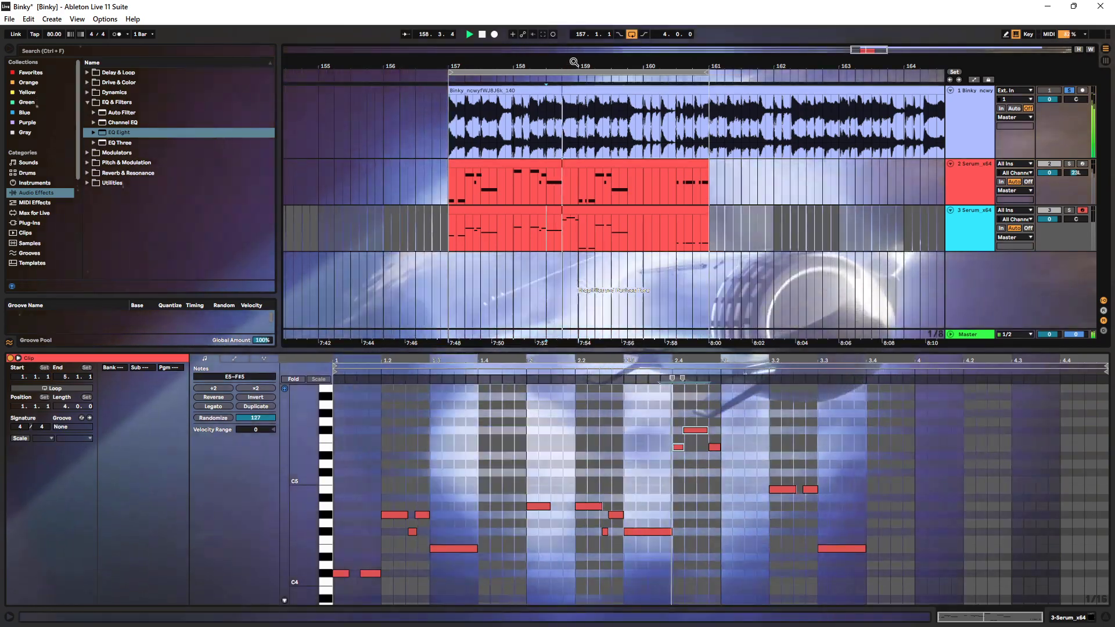
Shorten the two E5 notes in beat 2.4, lengthen the F#5 between them to meet them, and compare with the reference
drag(574, 61, 540, 232)
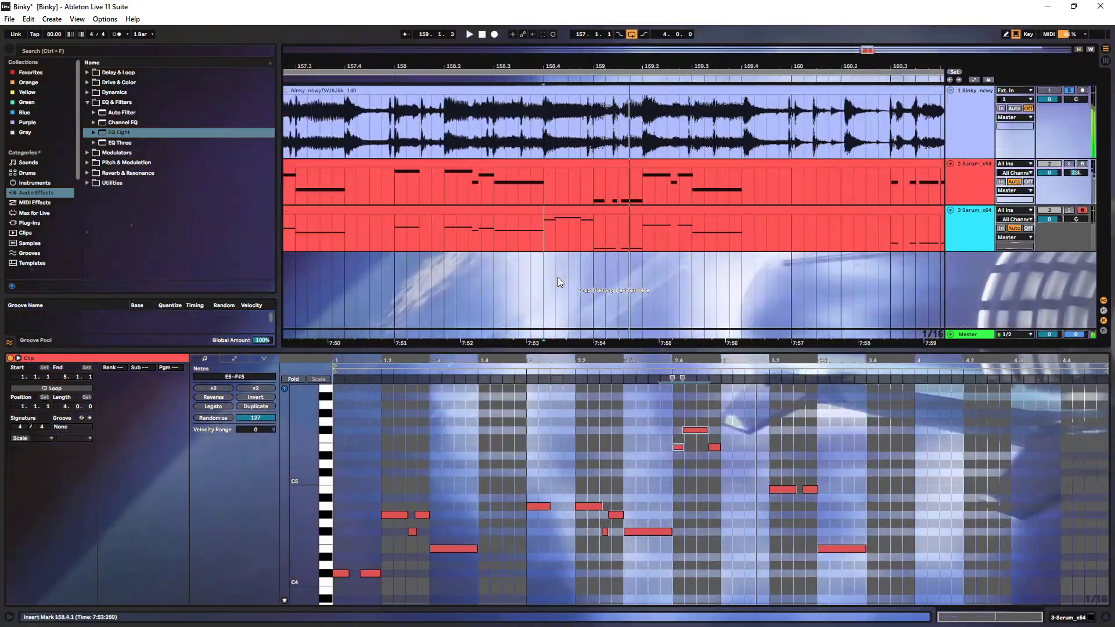
click(678, 447)
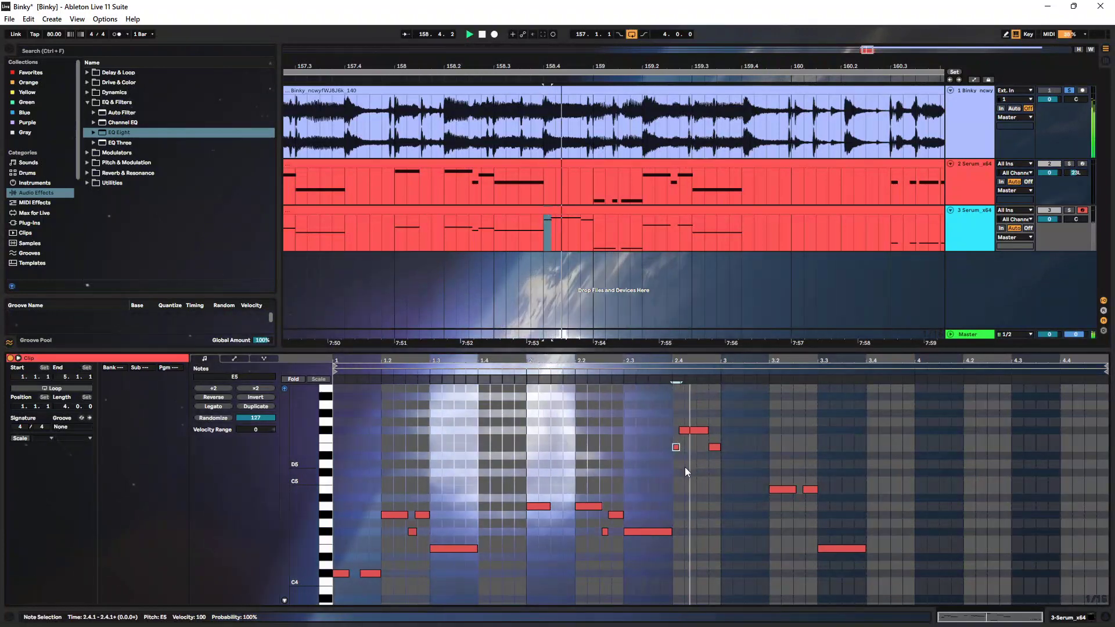
key(space)
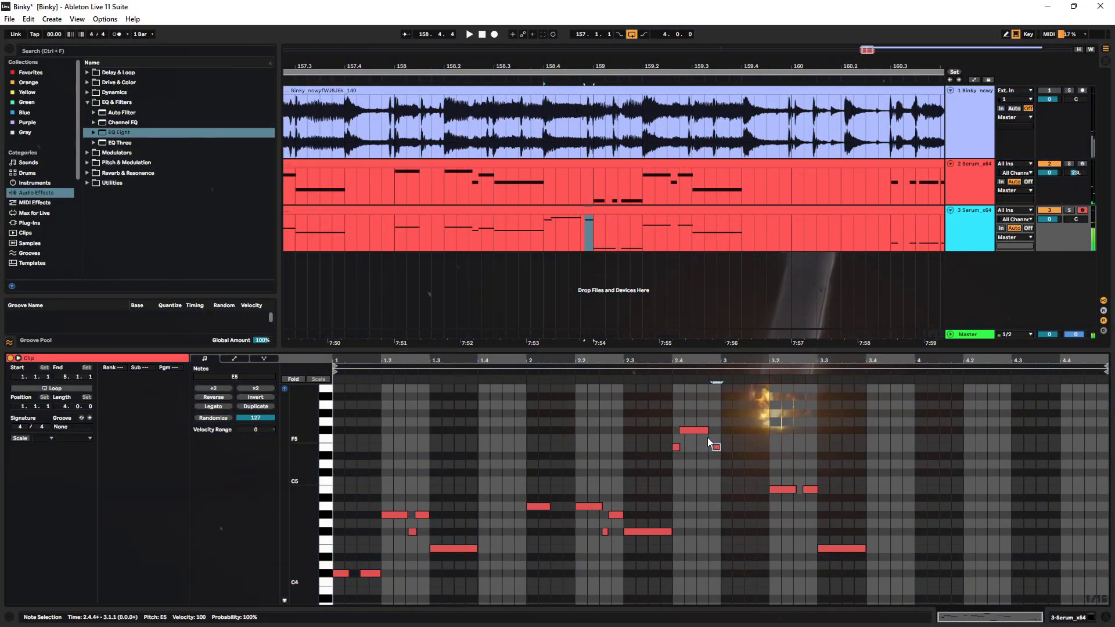
drag(709, 432, 715, 431)
click(709, 460)
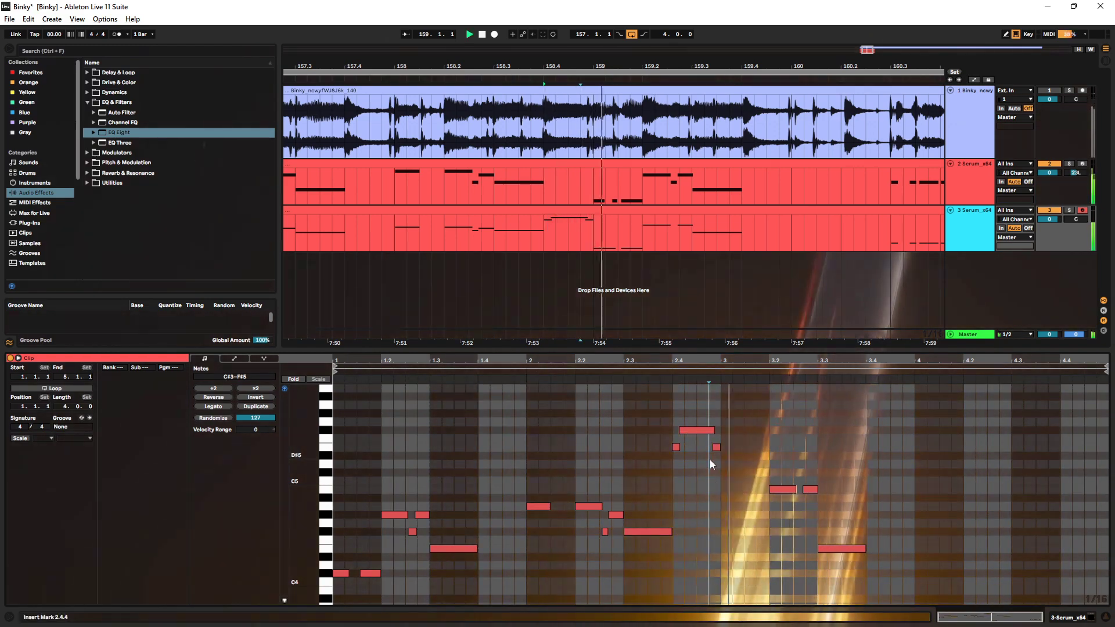
key(s)
key(space)
key(space)
Audition bar 3 of the melody against the reference track, starting from 159.1.1
scroll(727, 535, down, 3)
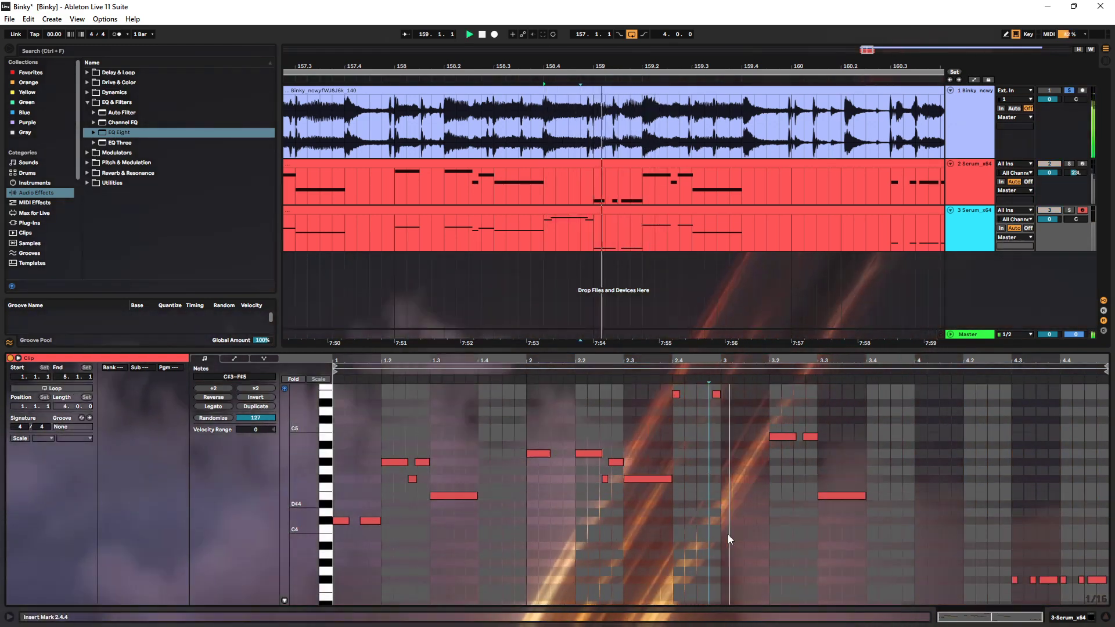
key(space)
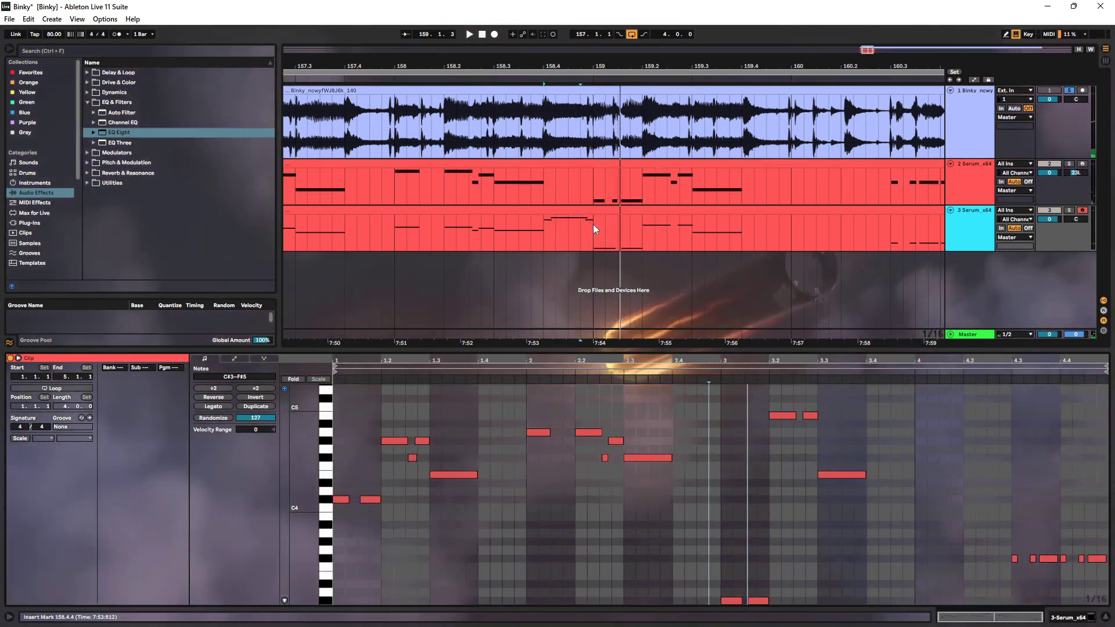
click(594, 224)
key(space)
drag(594, 69, 659, 24)
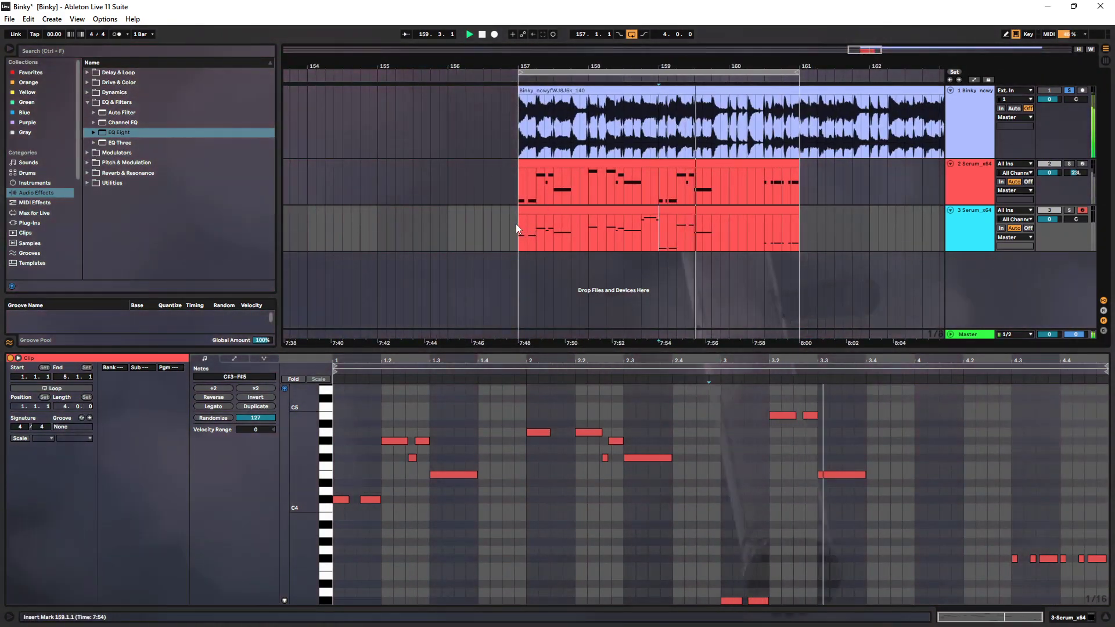
Duplicate track 3's first two bars over bars 159 and 160, and delete the section from 160.1.1 to 160.3.1
shift+click(524, 226)
click(725, 230)
drag(738, 224, 766, 229)
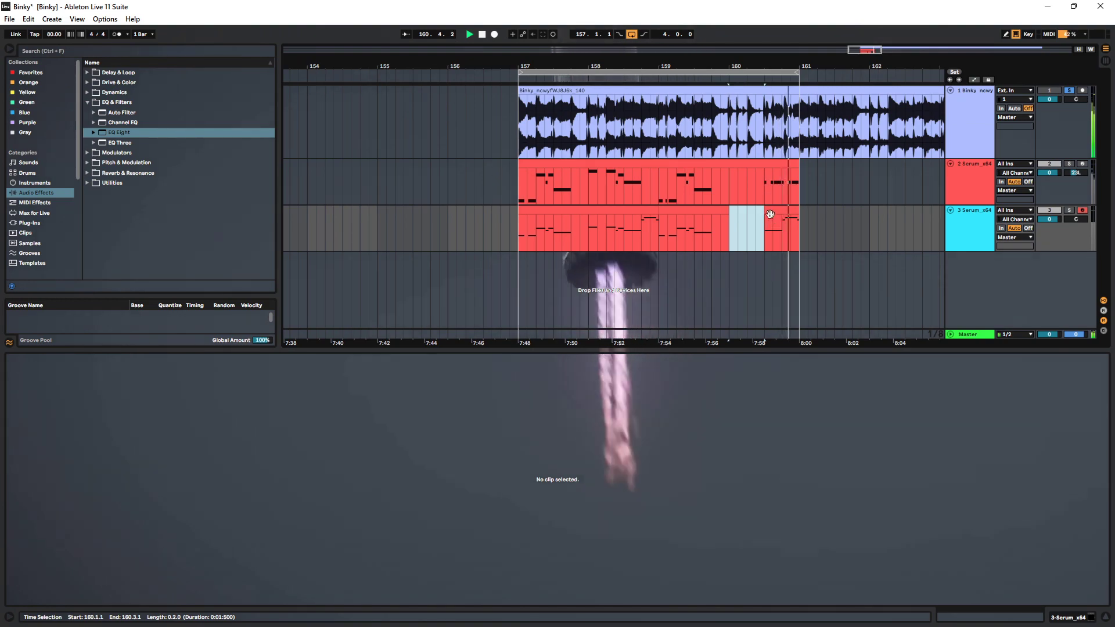
key(Delete)
Replace track 3's last half bar, 160.3.1 to 161.1.1, with a copy of the same section from track 2
click(771, 212)
drag(765, 184, 792, 192)
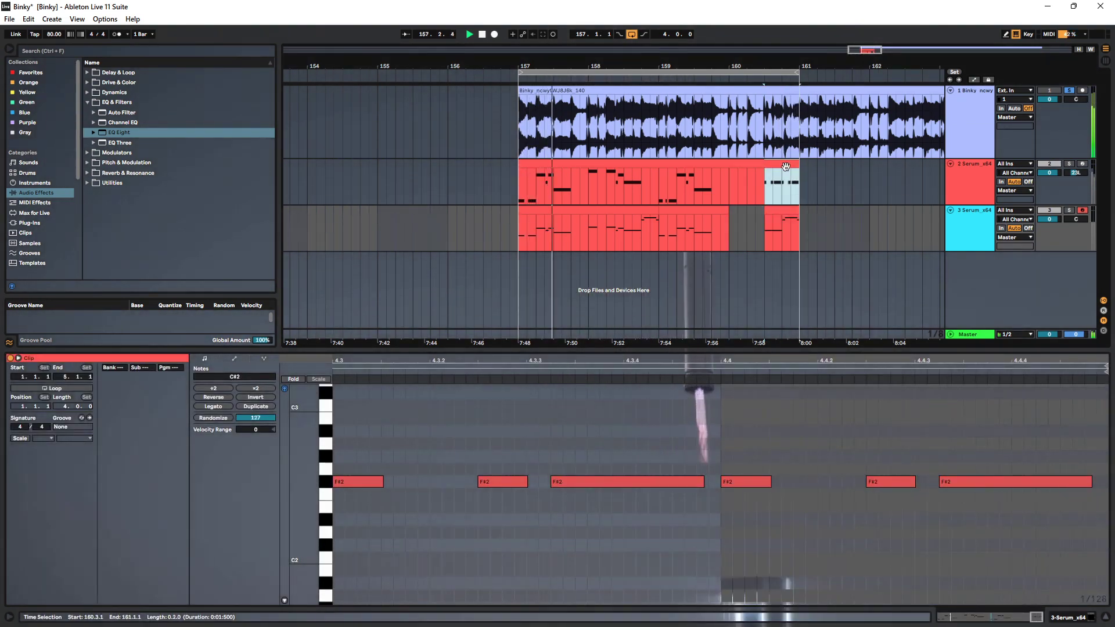
click(785, 229)
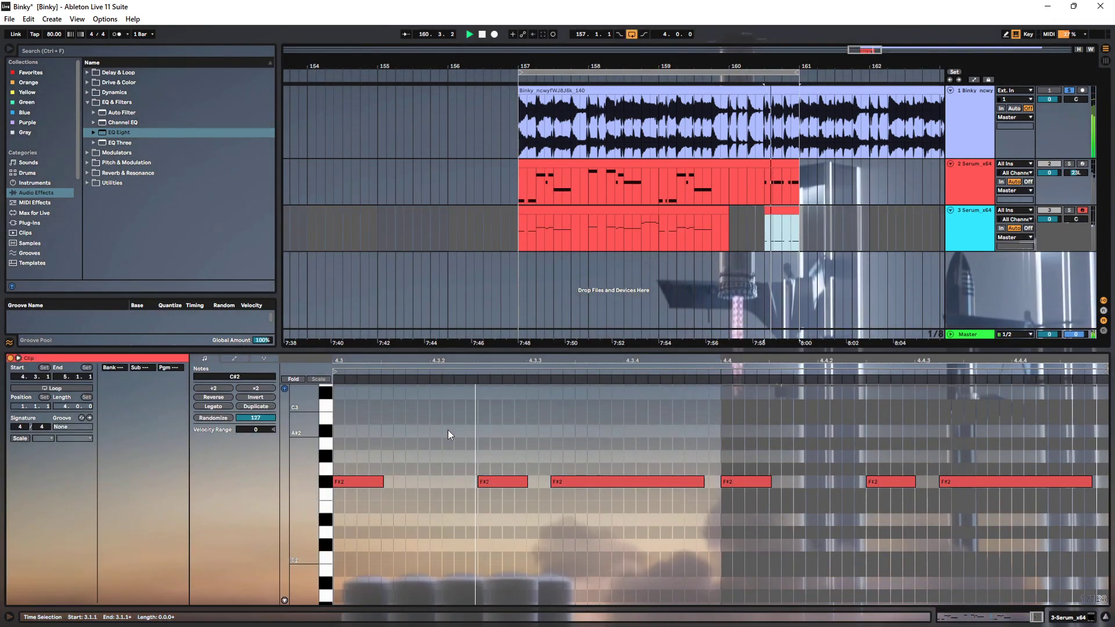
click(441, 438)
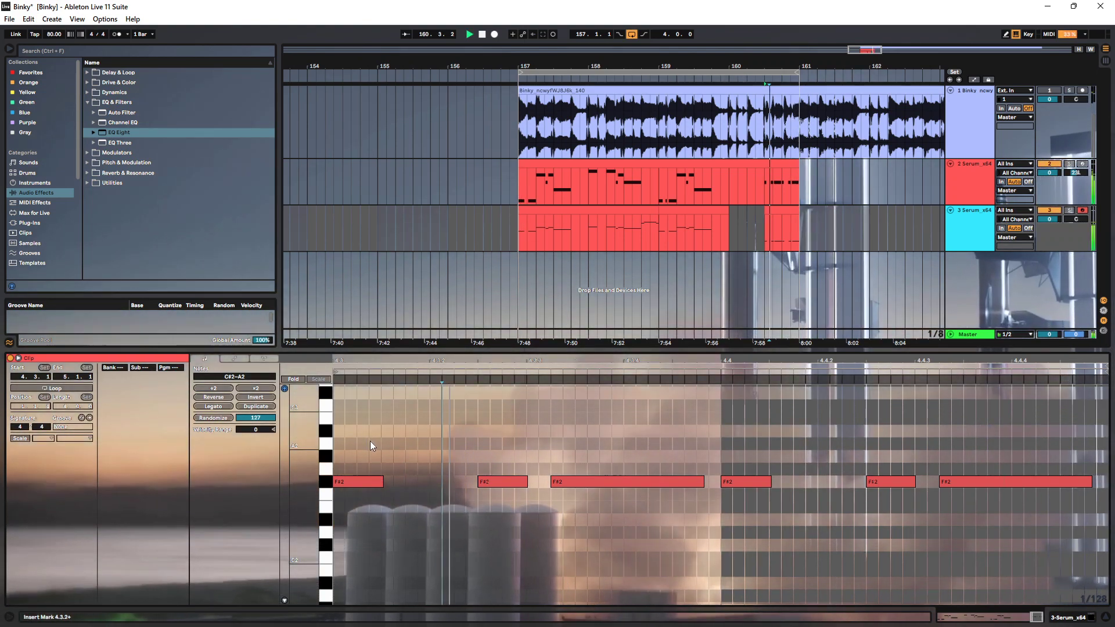
click(779, 208)
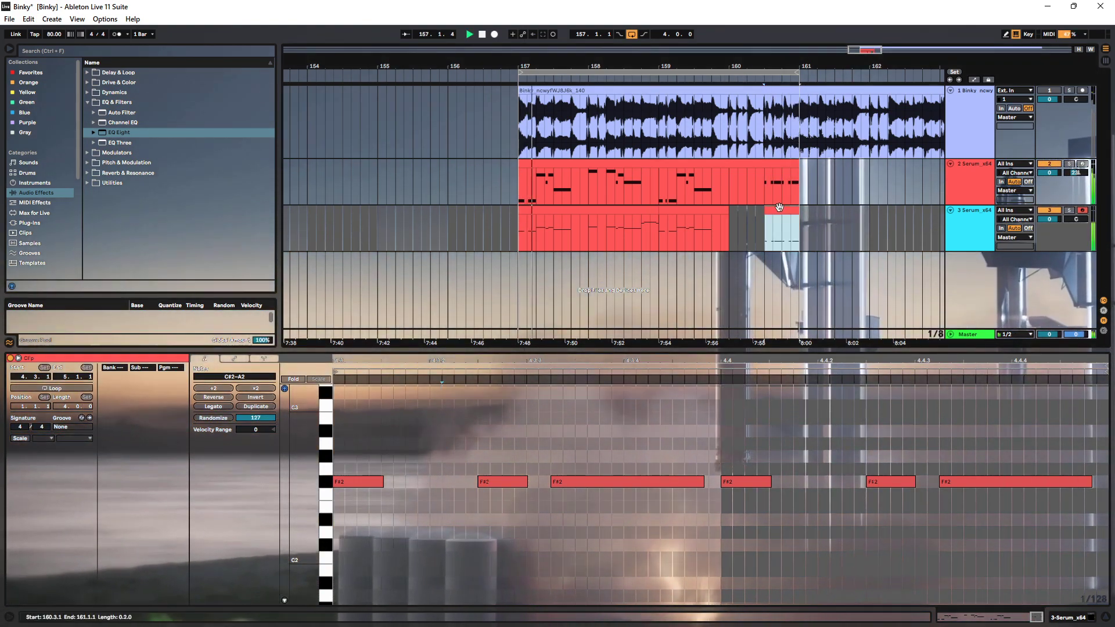
Raise all notes of track 3's last half-bar clip by two octaves to F#4 and audition the result
click(506, 431)
key(ctrl+a)
key(shift+Up)
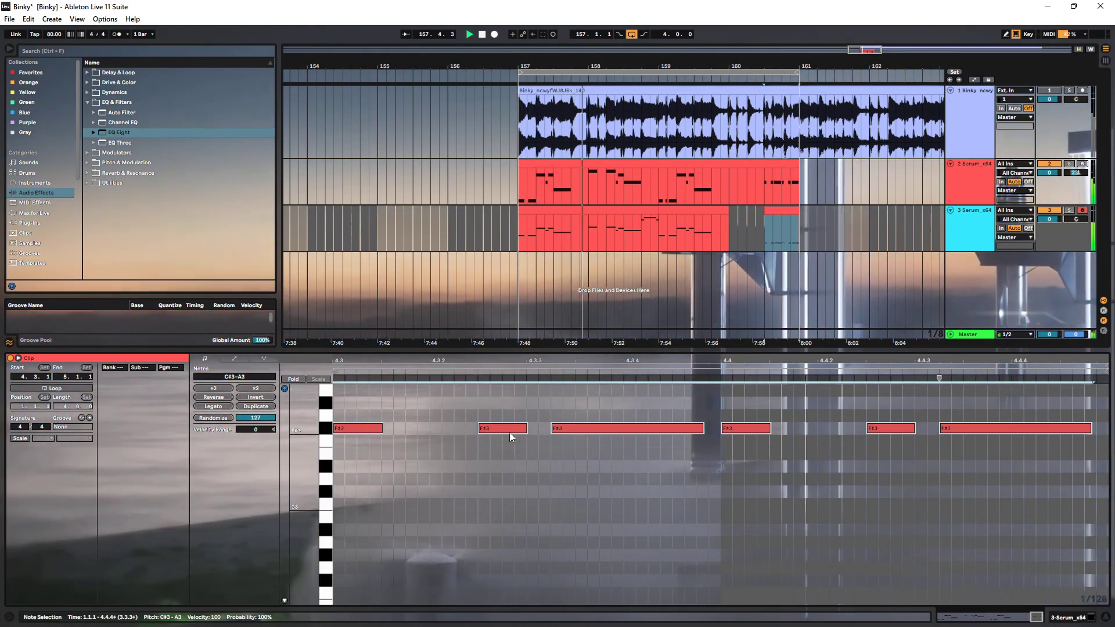
key(shift+Up)
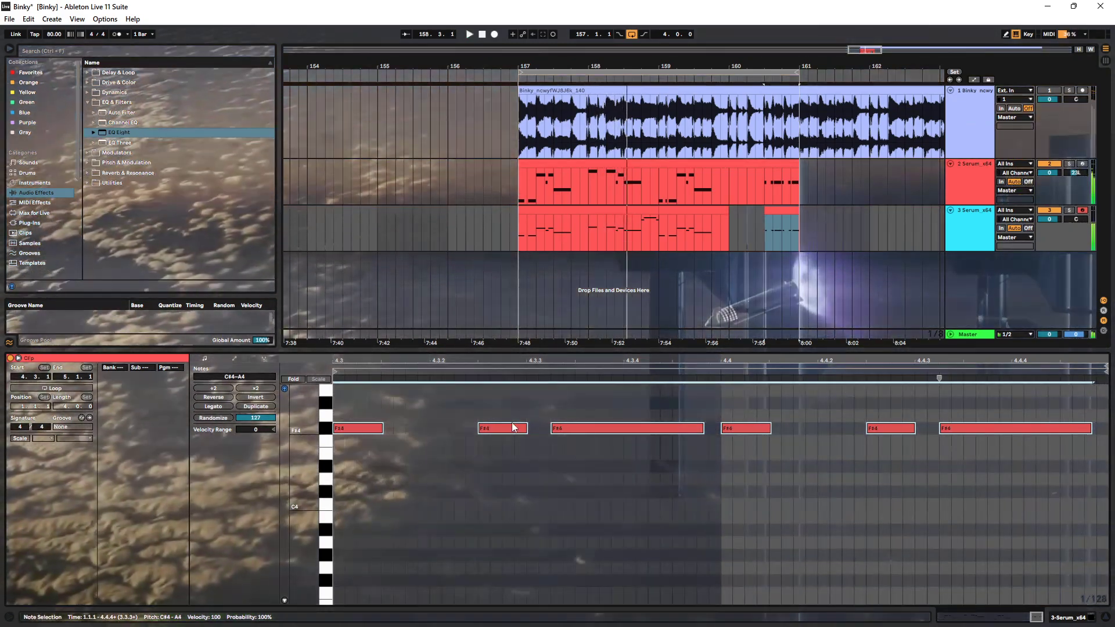
key(space)
Consolidate all of track 3's clips into one clip and open it for note editing
shift+click(643, 211)
right_click(643, 211)
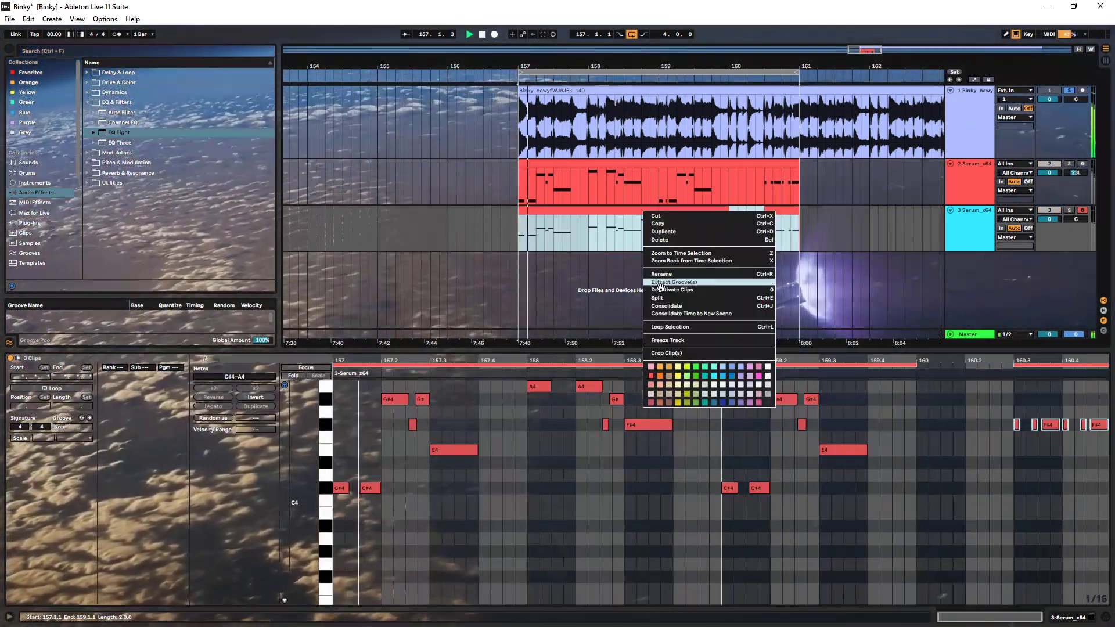
click(665, 174)
right_click(663, 166)
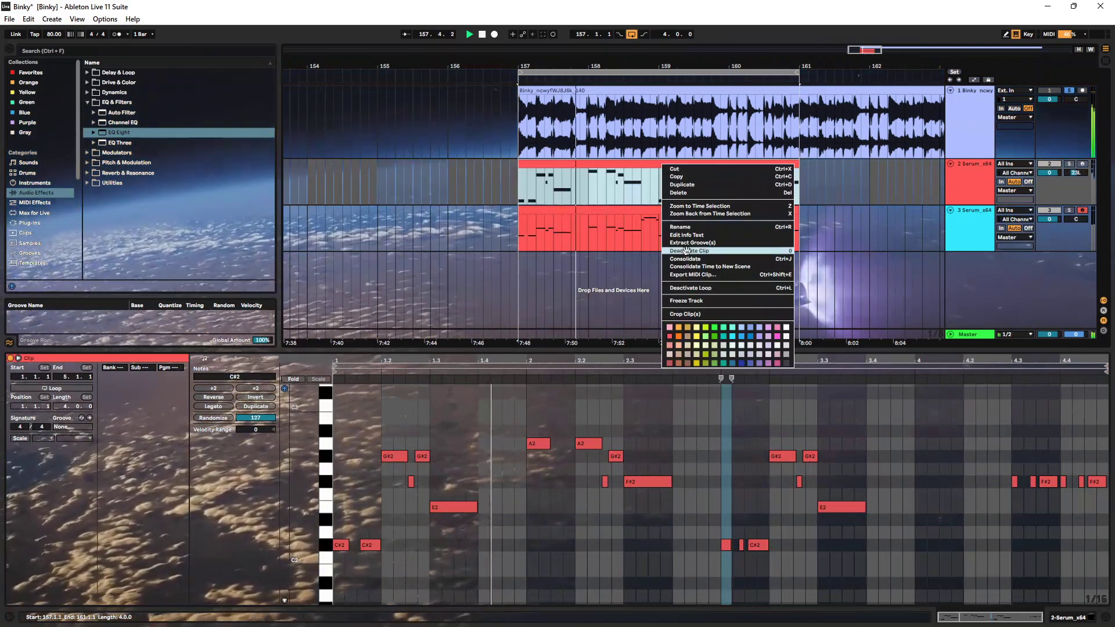
key(Escape)
click(744, 210)
Inspect the Binky audio clip's pitch and warp settings and return to track 3
click(954, 101)
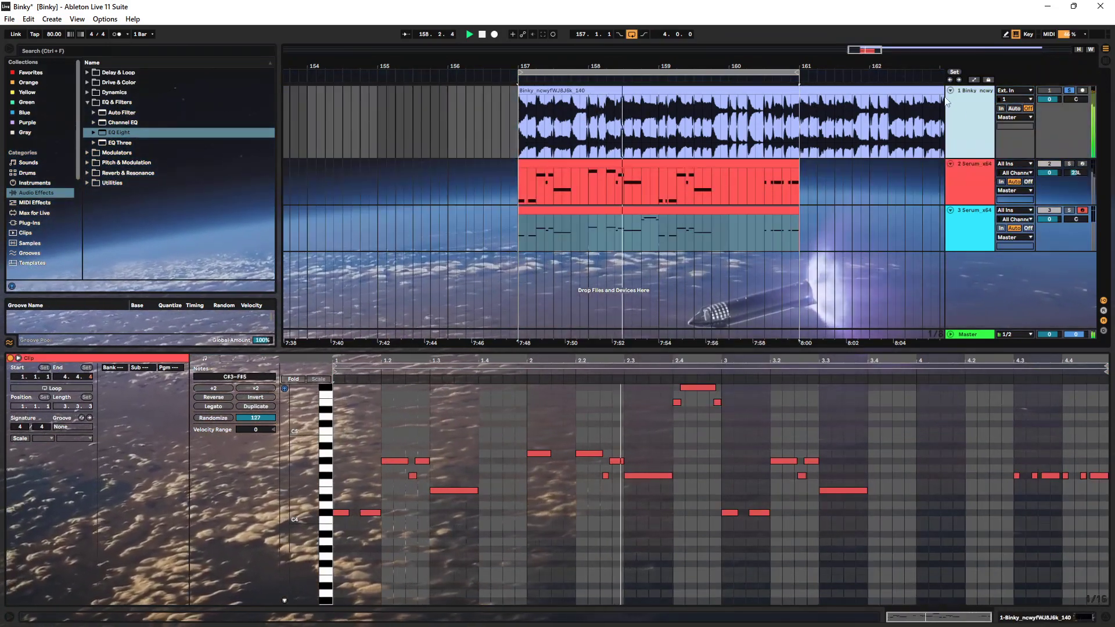
key(Up)
key(Up)
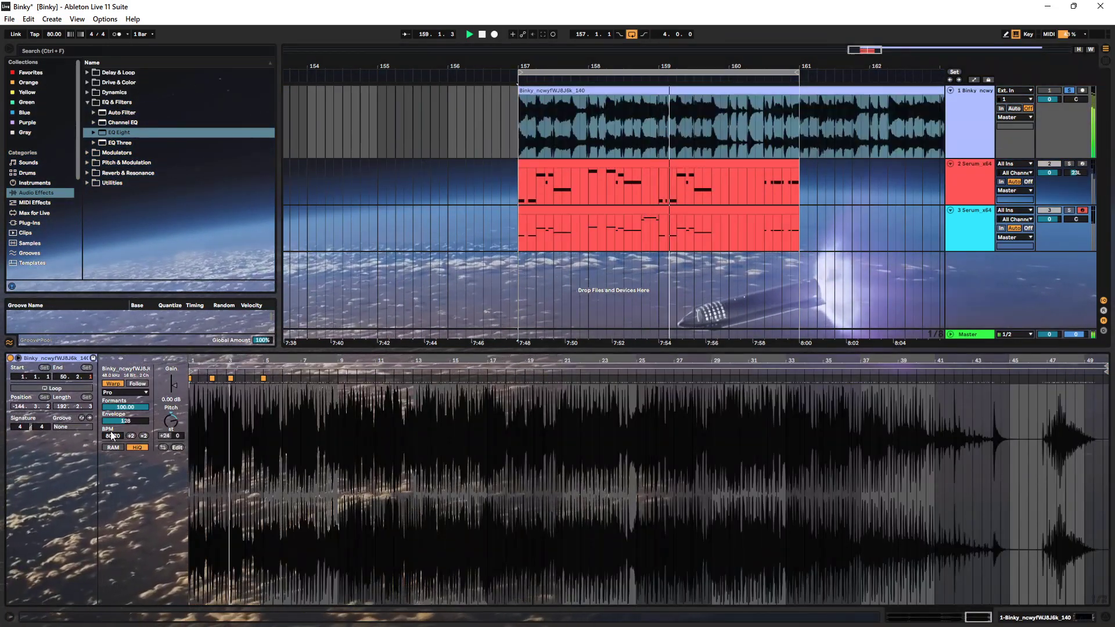
double_click(973, 236)
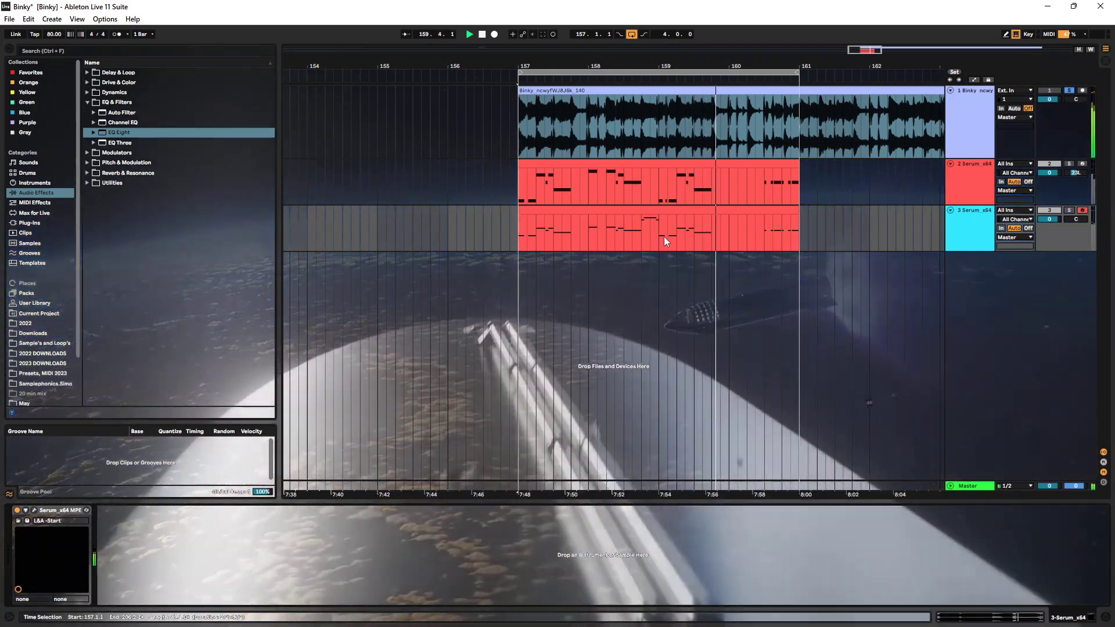
Audition bars 159 and 157 against the reference and delete the short F#4 note between the G#4 notes in beat 1.2
click(660, 235)
key(space)
key(space)
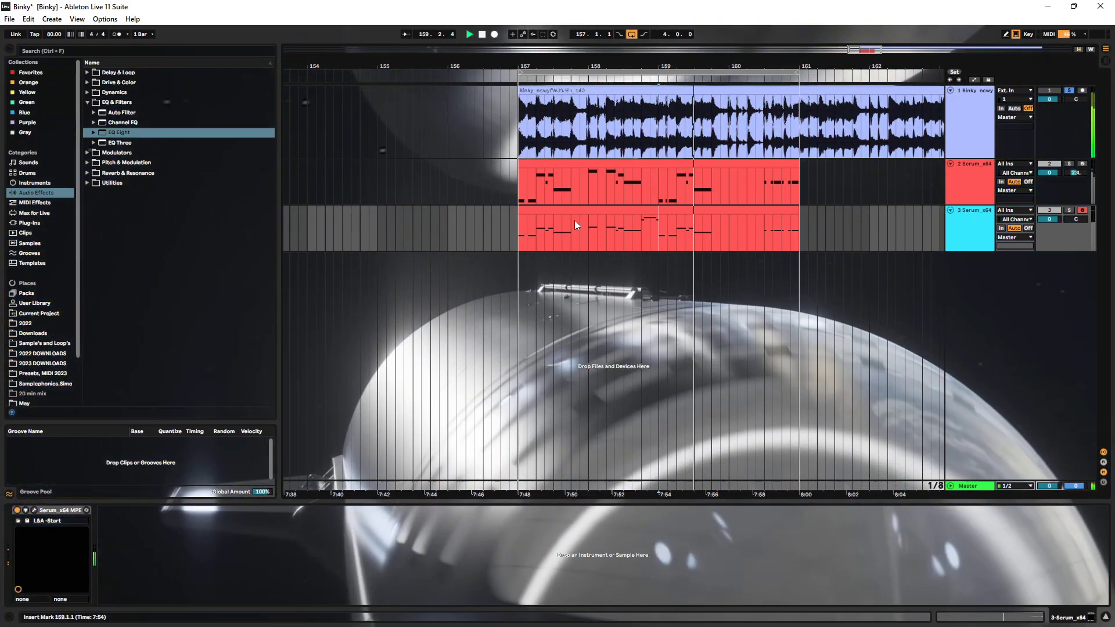
click(539, 232)
key(space)
key(space)
double_click(549, 207)
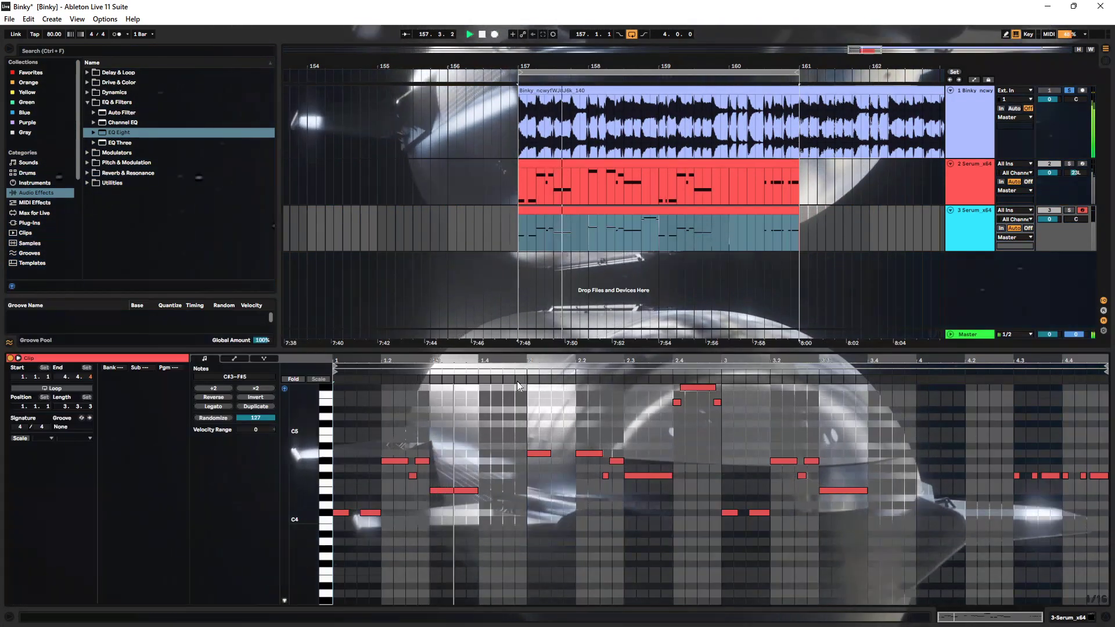
drag(395, 468, 420, 482)
key(Delete)
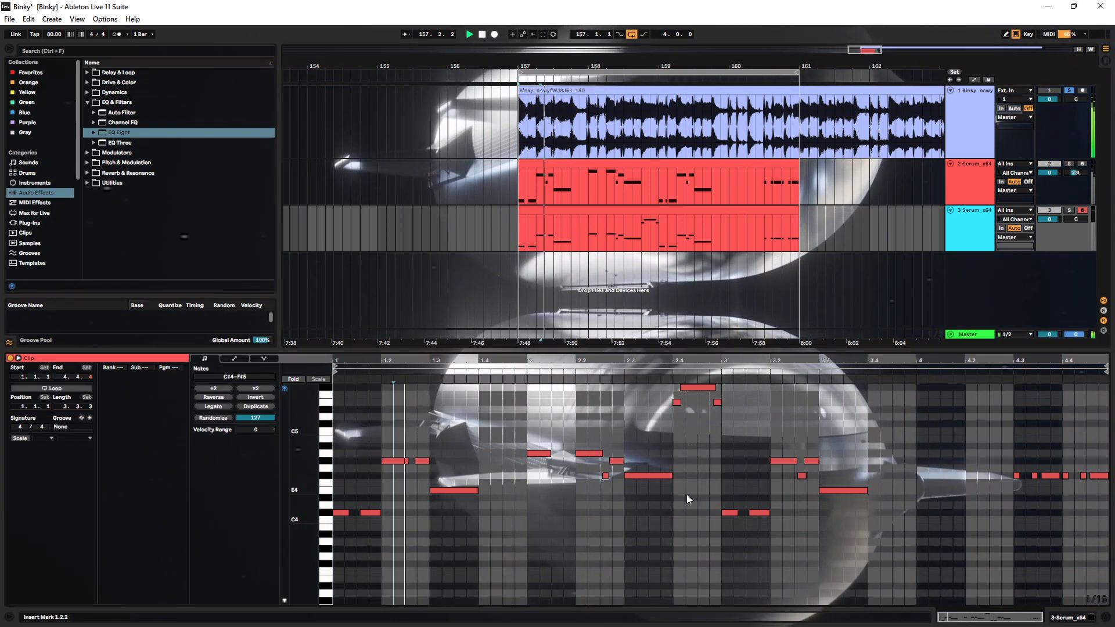
Delete the short F#4 note between the G#4 notes in beat 3.2 and audition that beat against the reference
click(782, 477)
click(677, 238)
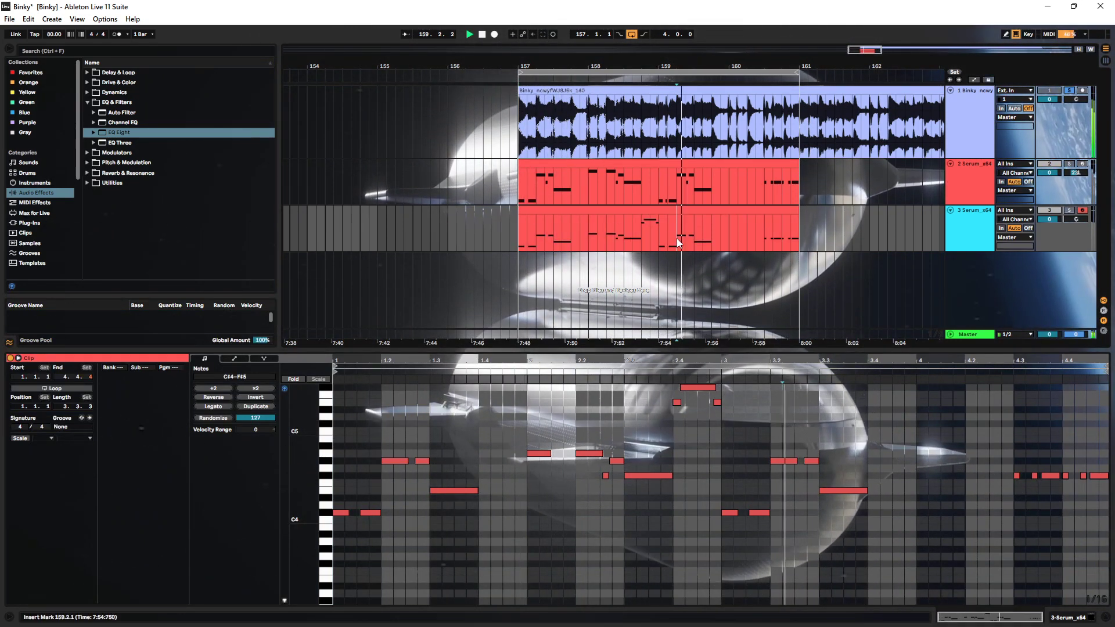
key(space)
key(space)
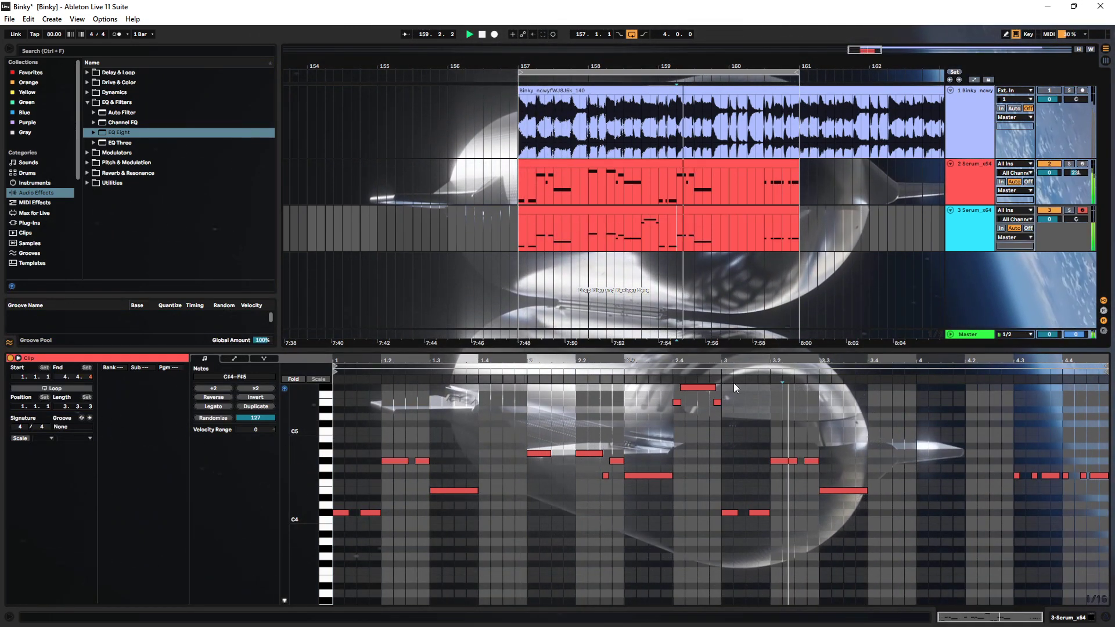
click(673, 245)
click(782, 443)
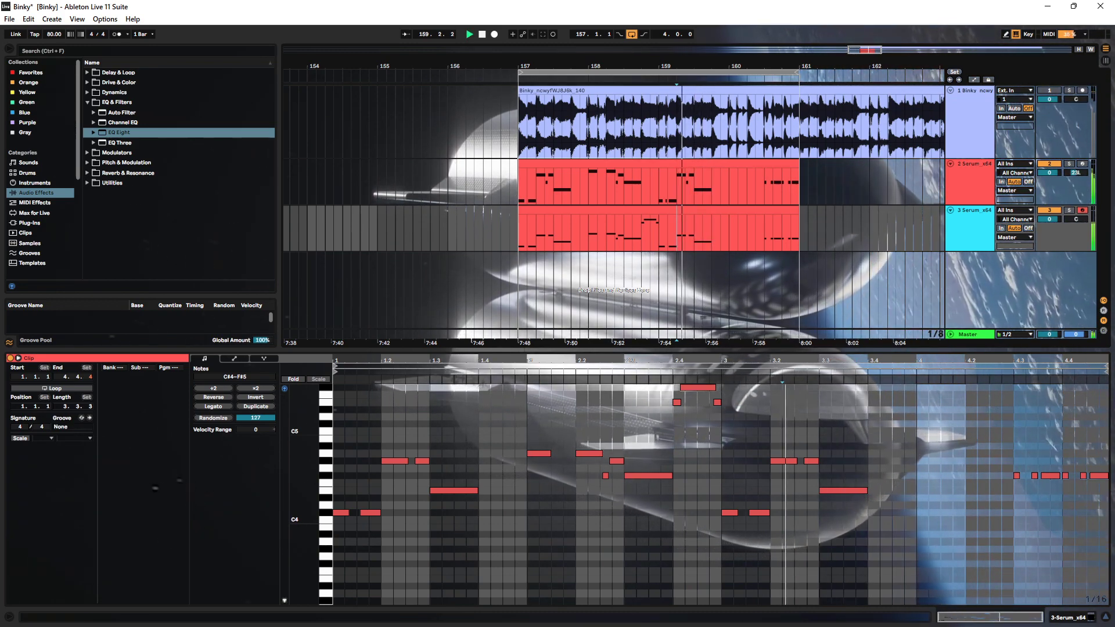
Extend the second G#4 note of beat 3.2 to start slightly earlier, checking its timing against the reference
scroll(815, 463, up, 5)
key(s)
key(space)
key(space)
click(765, 463)
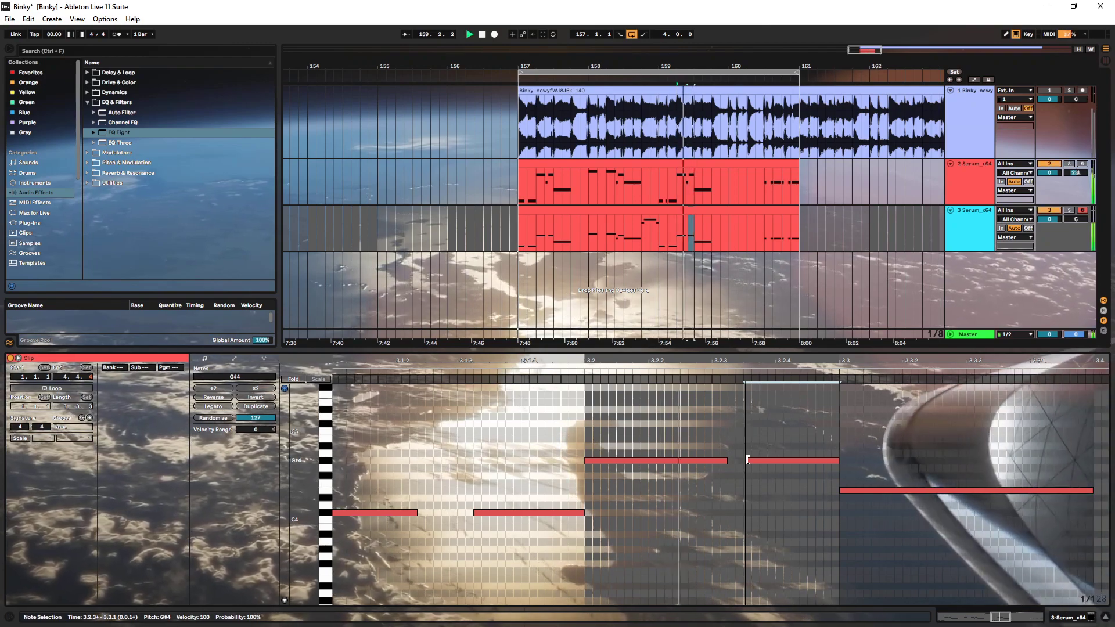
drag(748, 460, 736, 459)
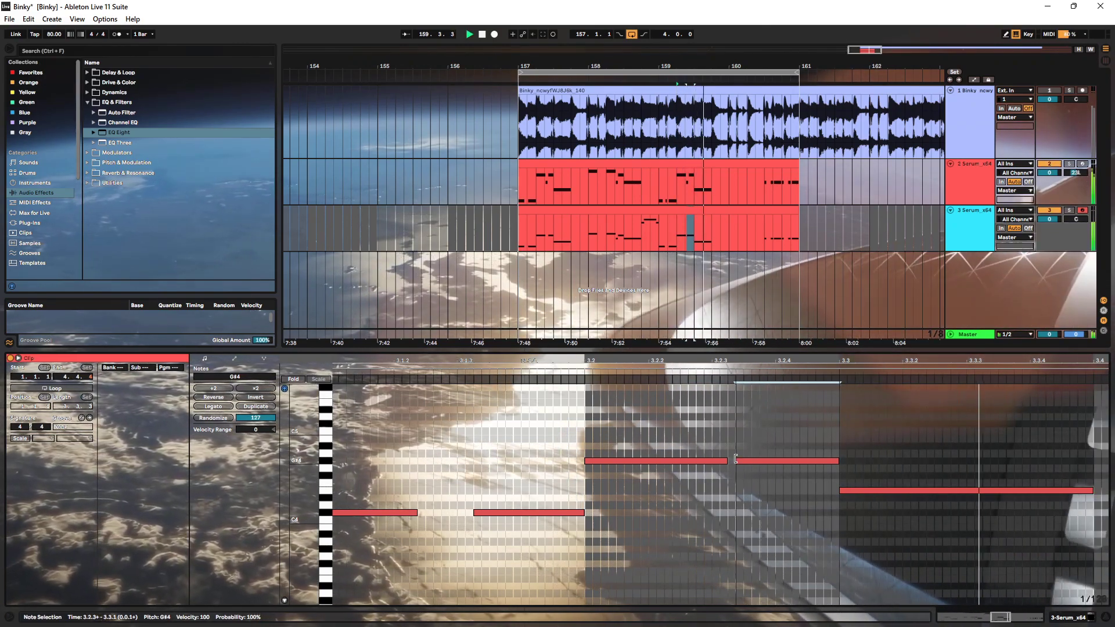
Copy beat 159.2 of track 3 over beat 157.2 and consolidate the track's clips into one
drag(676, 227, 547, 216)
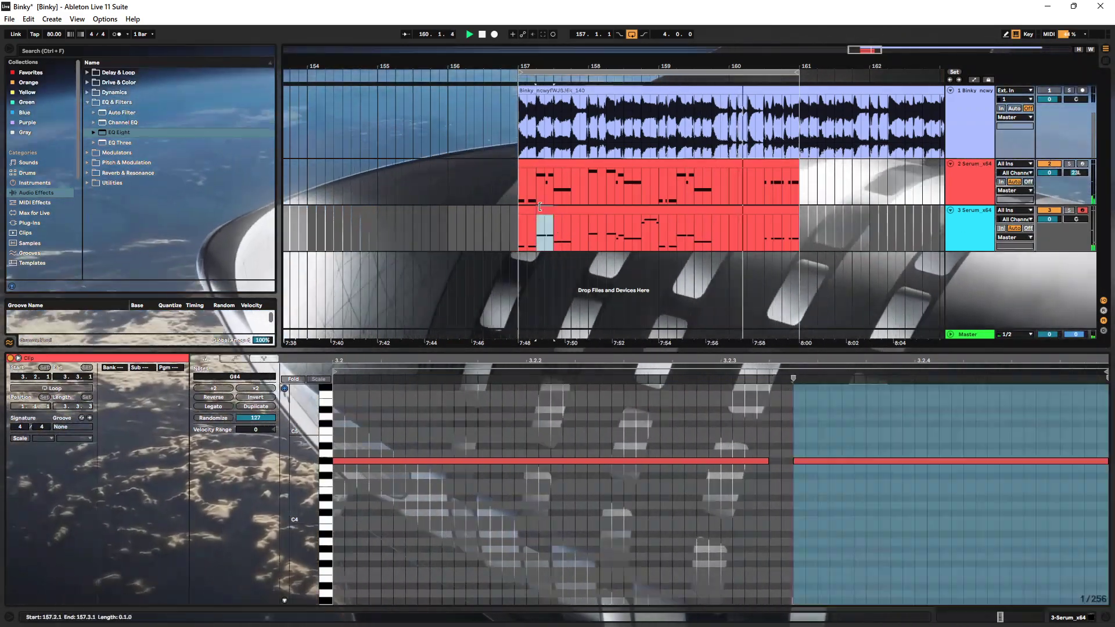
click(535, 209)
shift+click(570, 208)
right_click(571, 209)
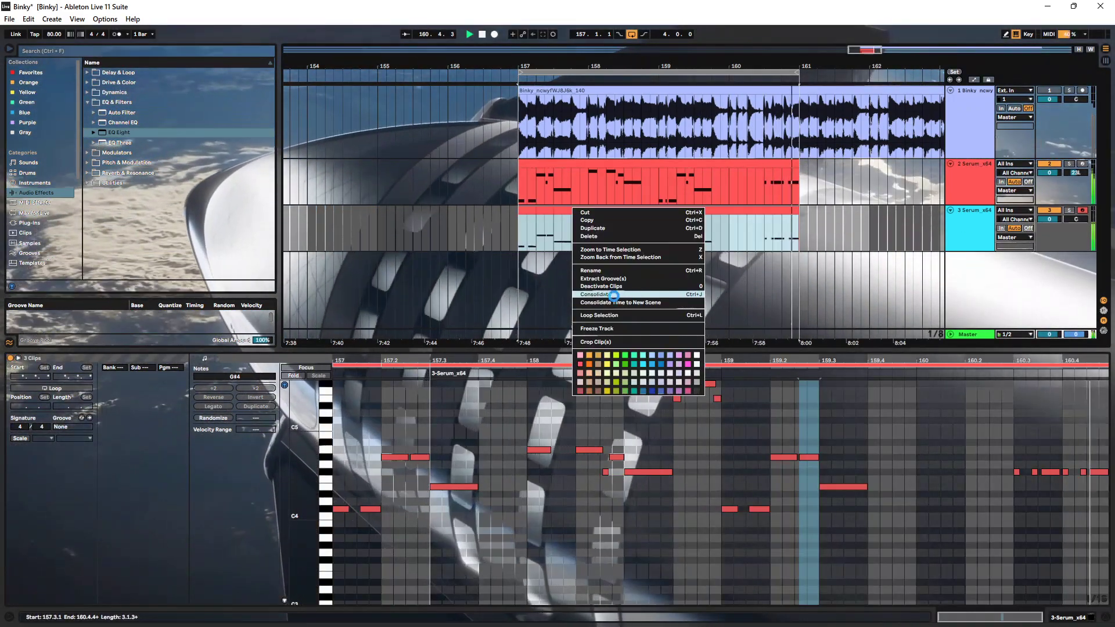
click(598, 294)
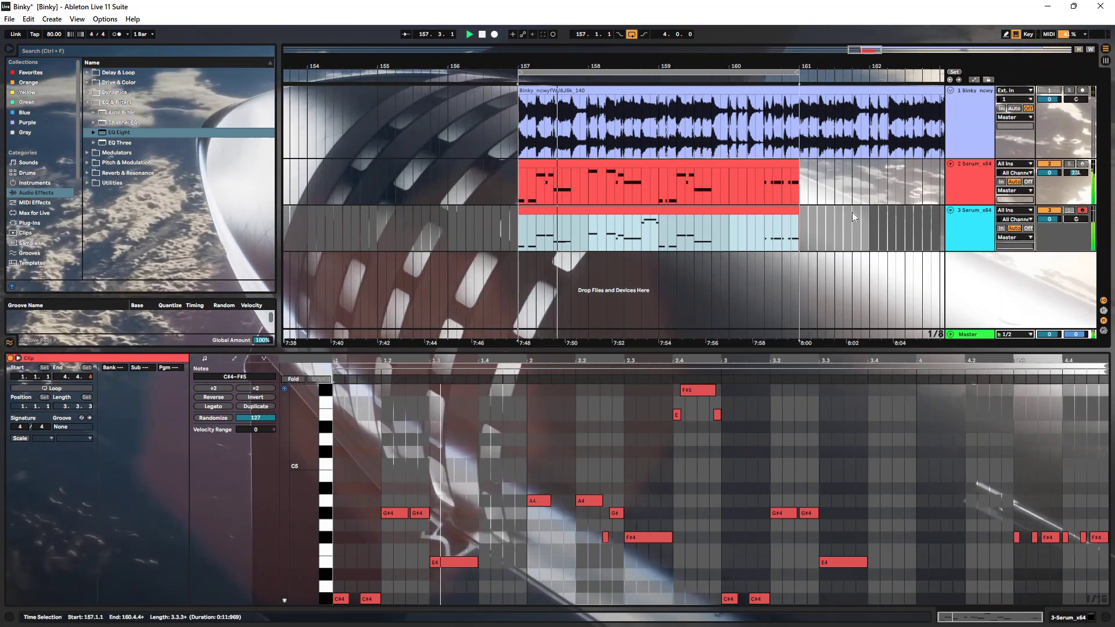
Listen to track 3 with track 2 switched off and show track 3's Serum device
click(1069, 90)
double_click(953, 228)
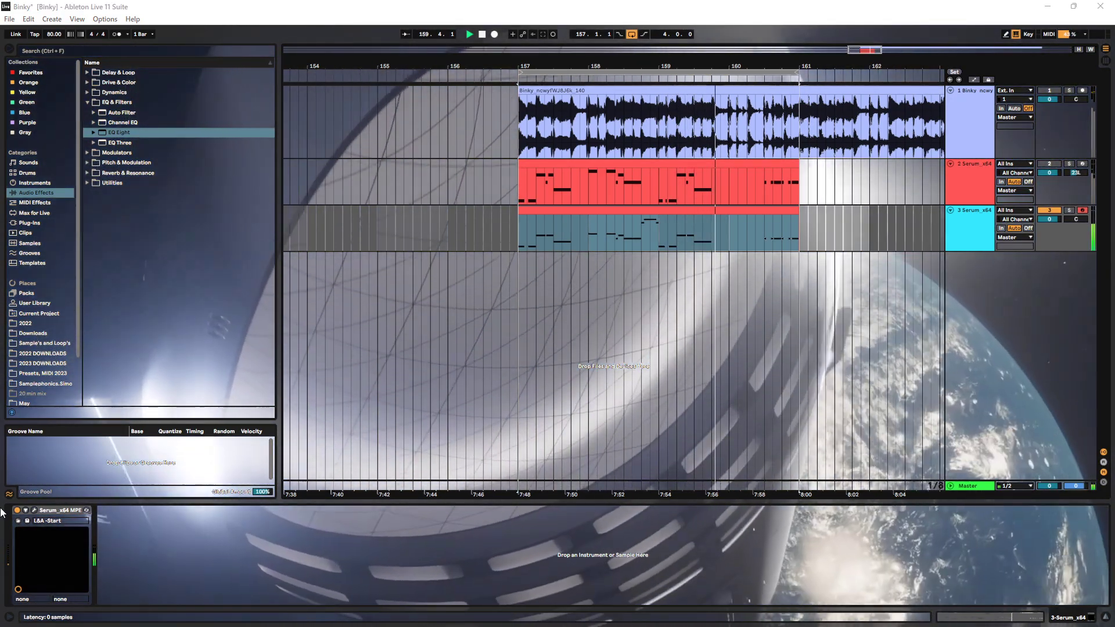
Open track 3's Serum window, switch off the Sub oscillator and switch on Osc A
click(35, 511)
drag(682, 154, 559, 164)
click(329, 224)
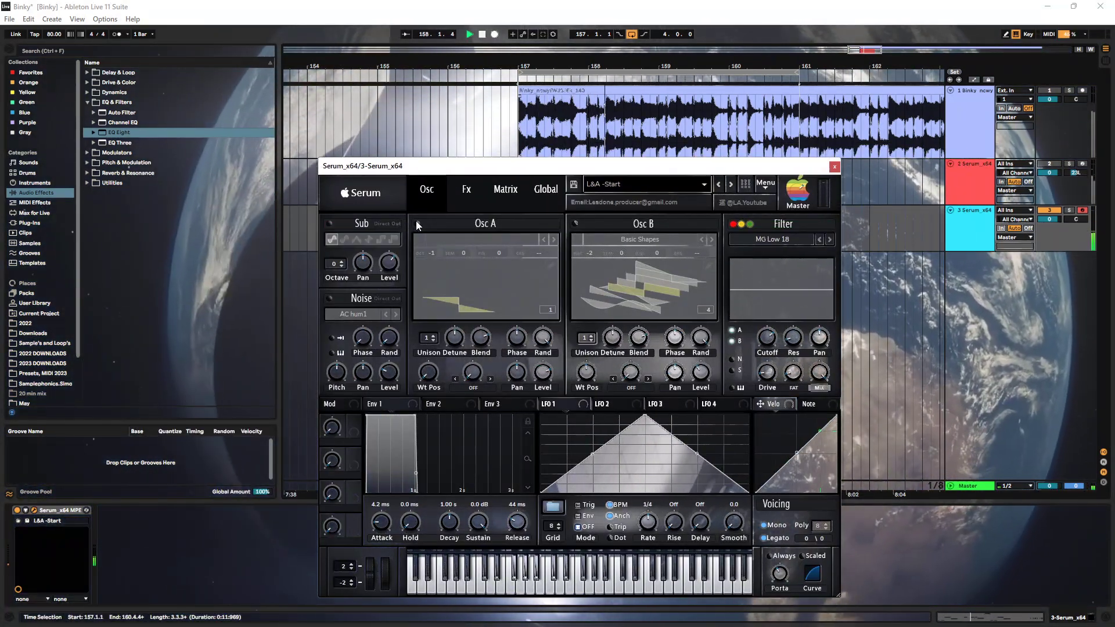
click(416, 223)
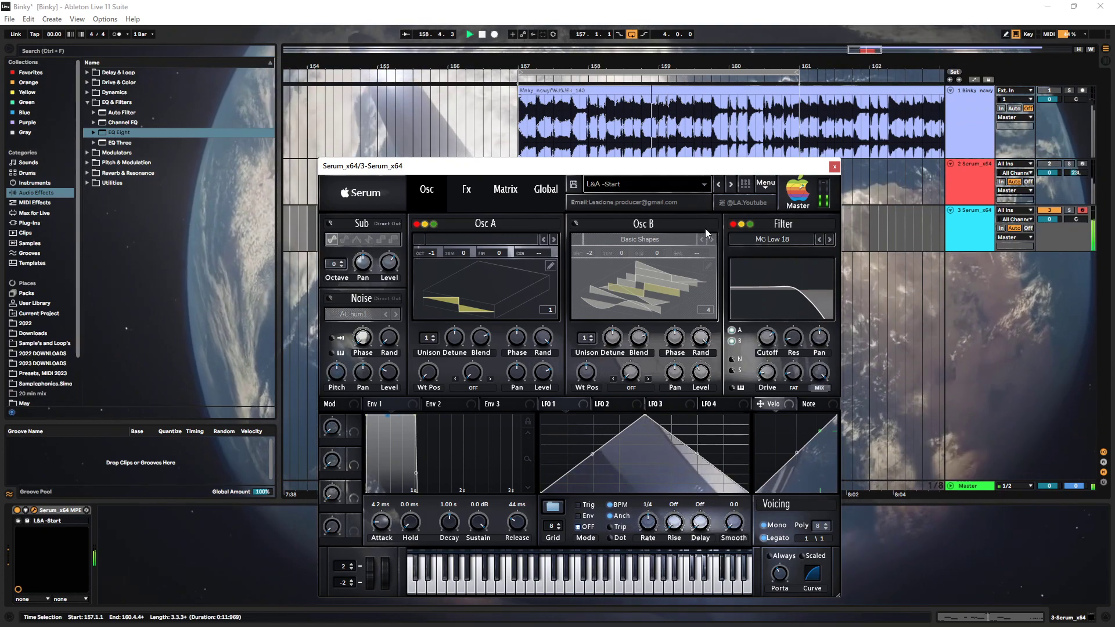
Enable Serum's Distortion effect with 71% drive and set its mode to Tape Sat
click(473, 192)
click(334, 244)
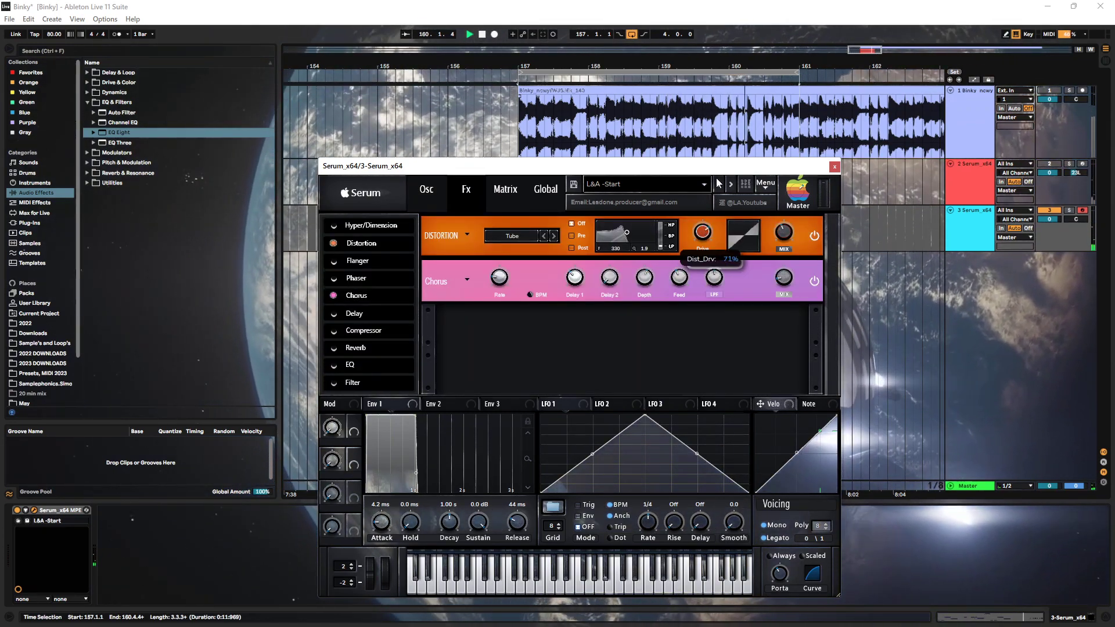
click(503, 237)
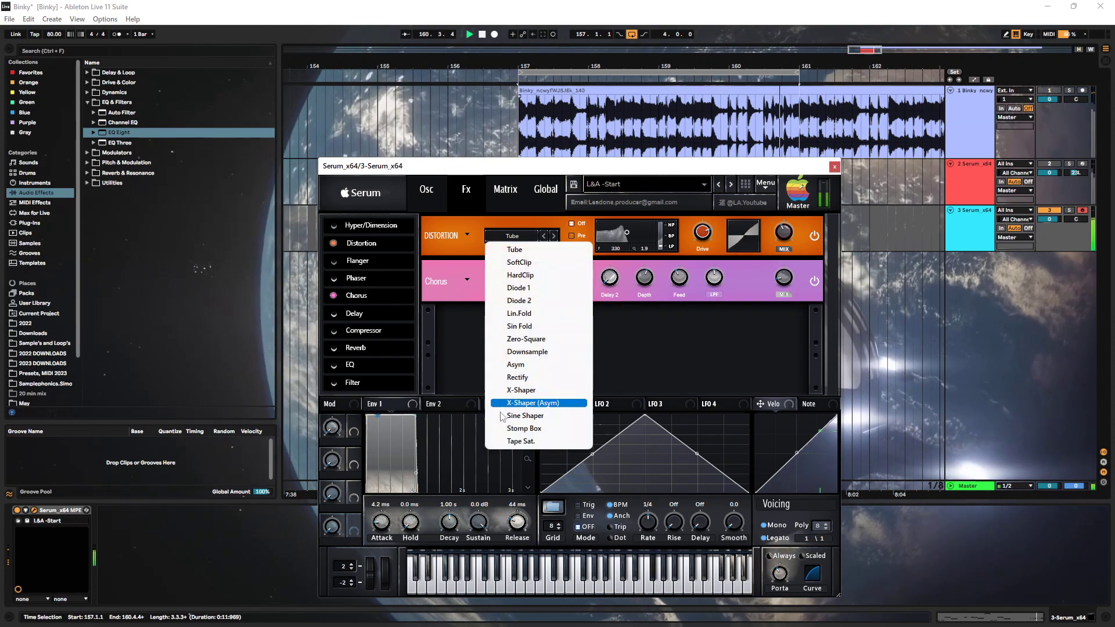
click(525, 440)
Load the Analog Basic Shapes wavetable into Osc A and set its octave to 0
click(441, 188)
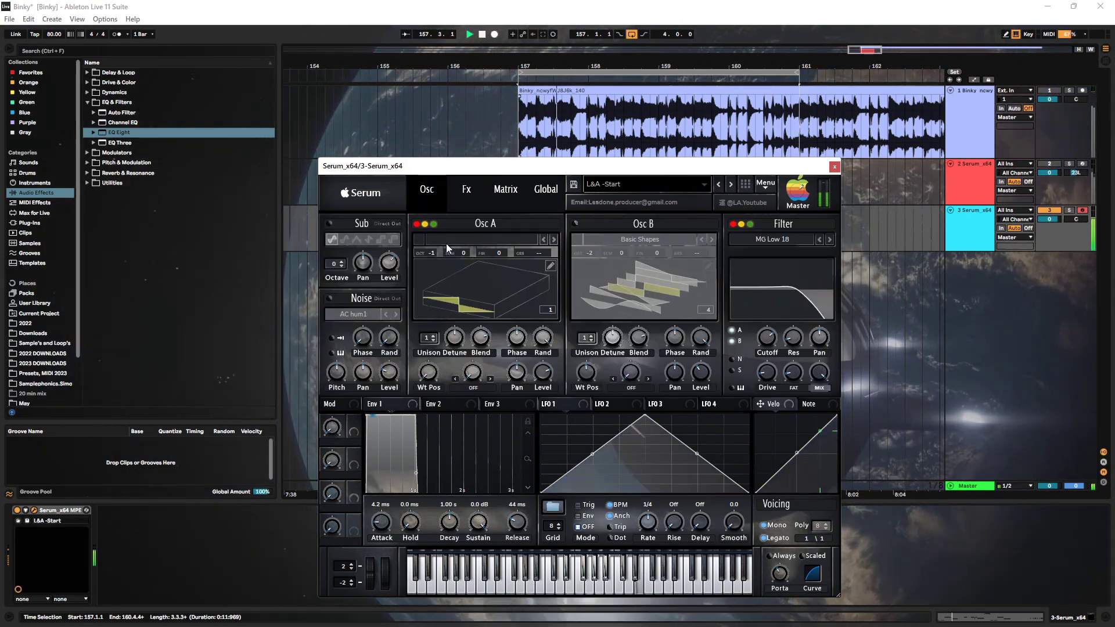
click(458, 241)
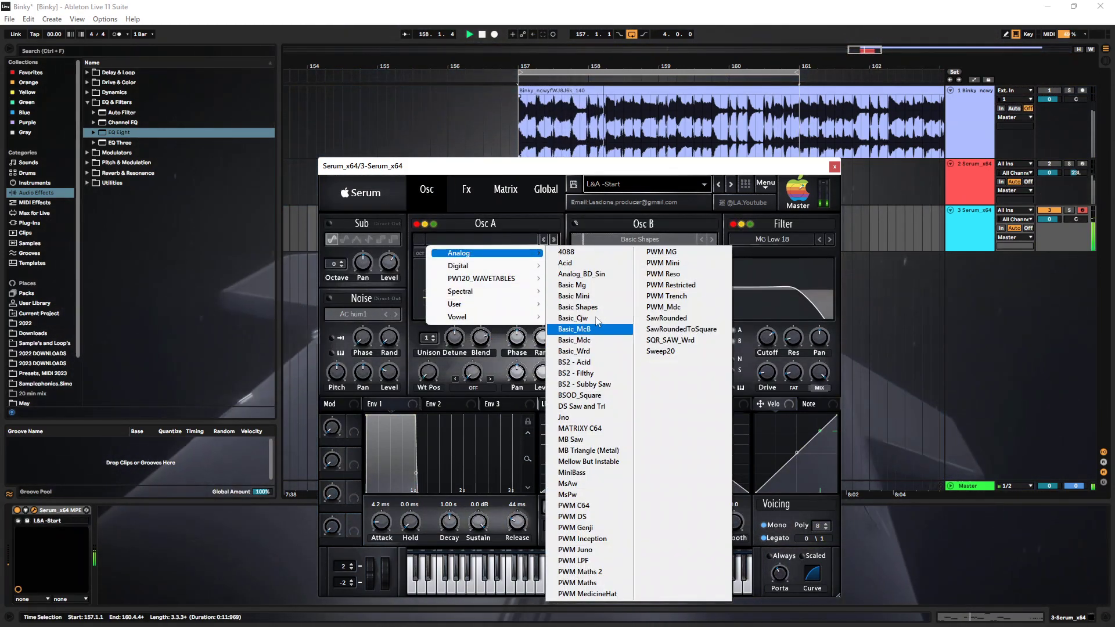
click(578, 307)
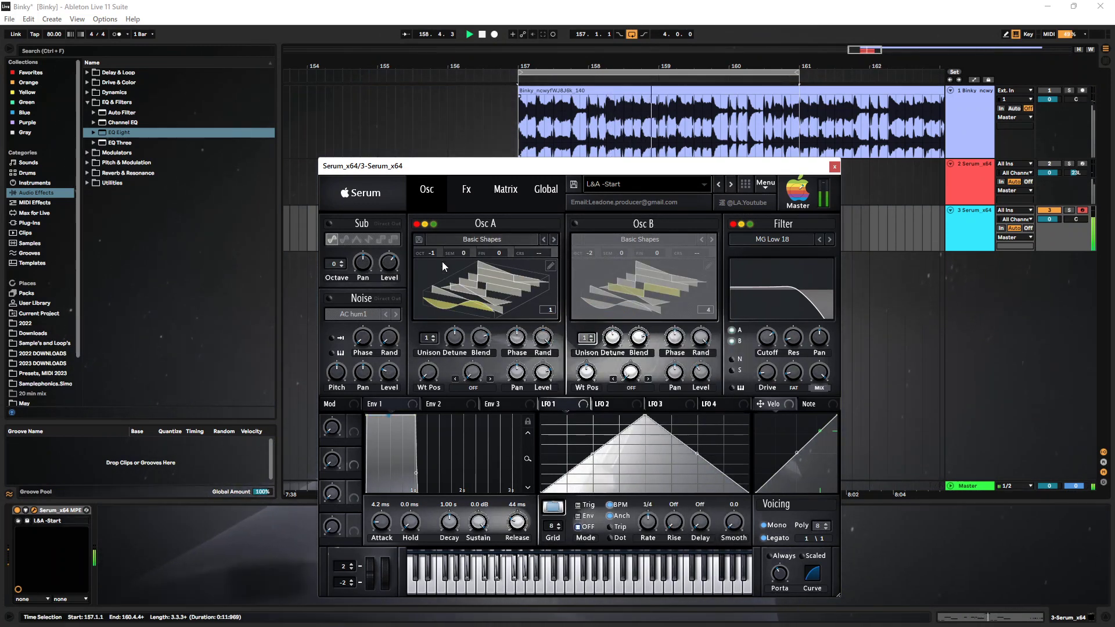
mouse_move(435, 261)
mouse_down()
mouse_move(433, 271)
mouse_move(440, 248)
mouse_up()
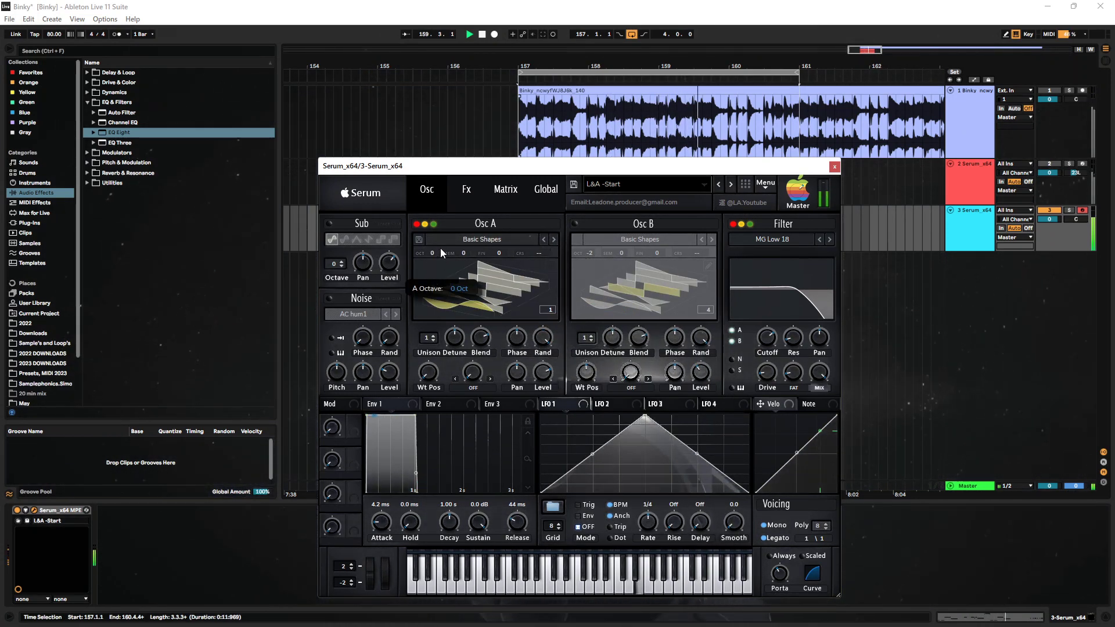
Raise the distortion drive to 100%, enable the Filter effect and adjust its cutoff
click(466, 188)
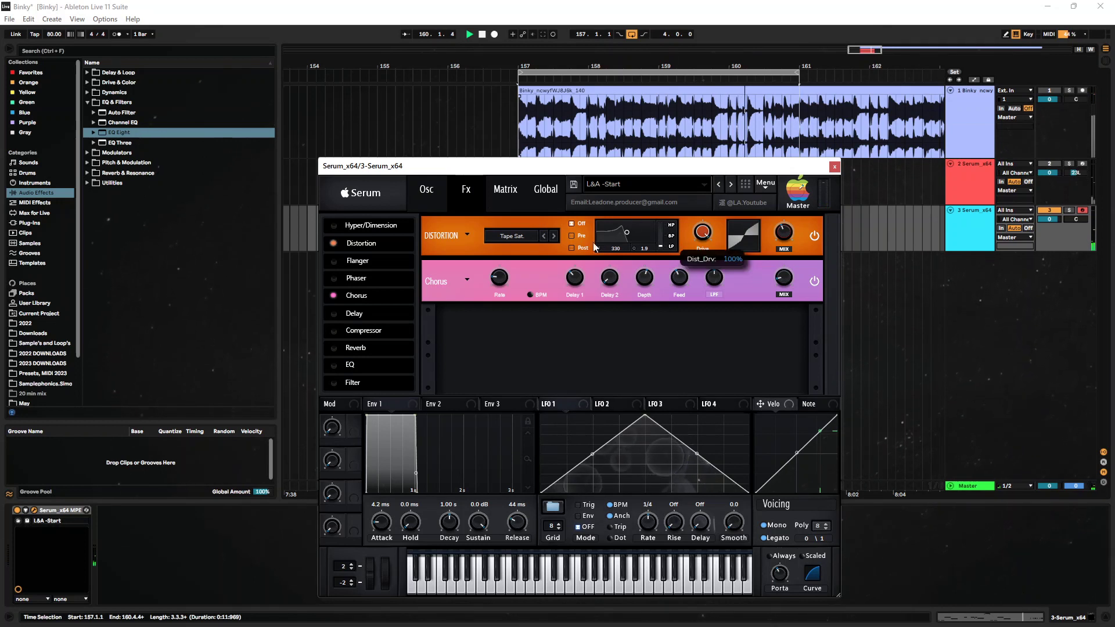
click(334, 382)
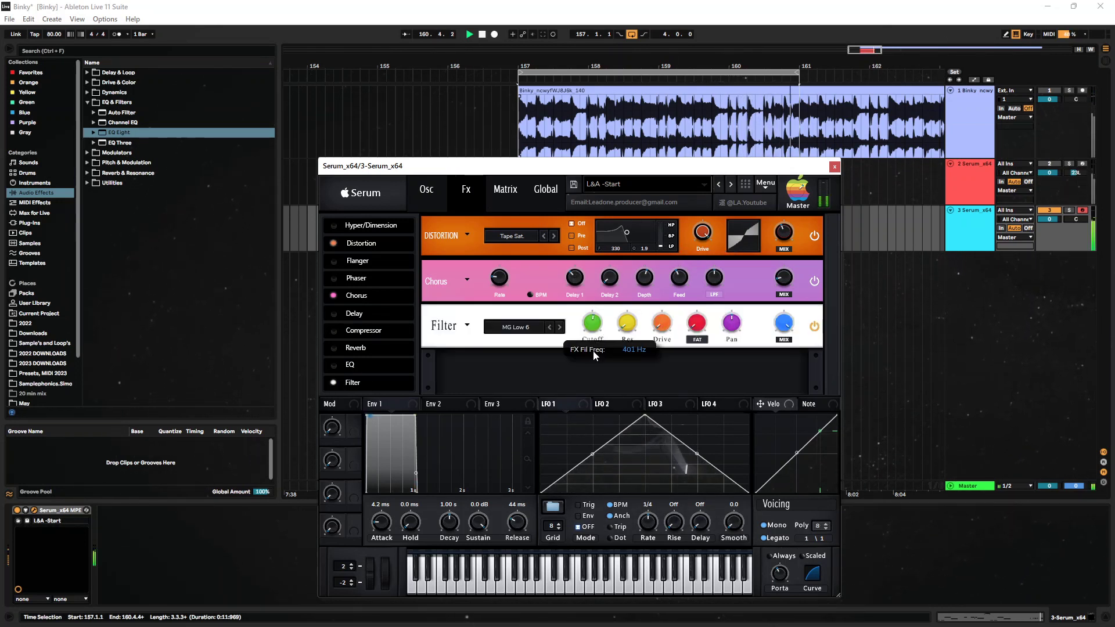
drag(594, 353, 718, 225)
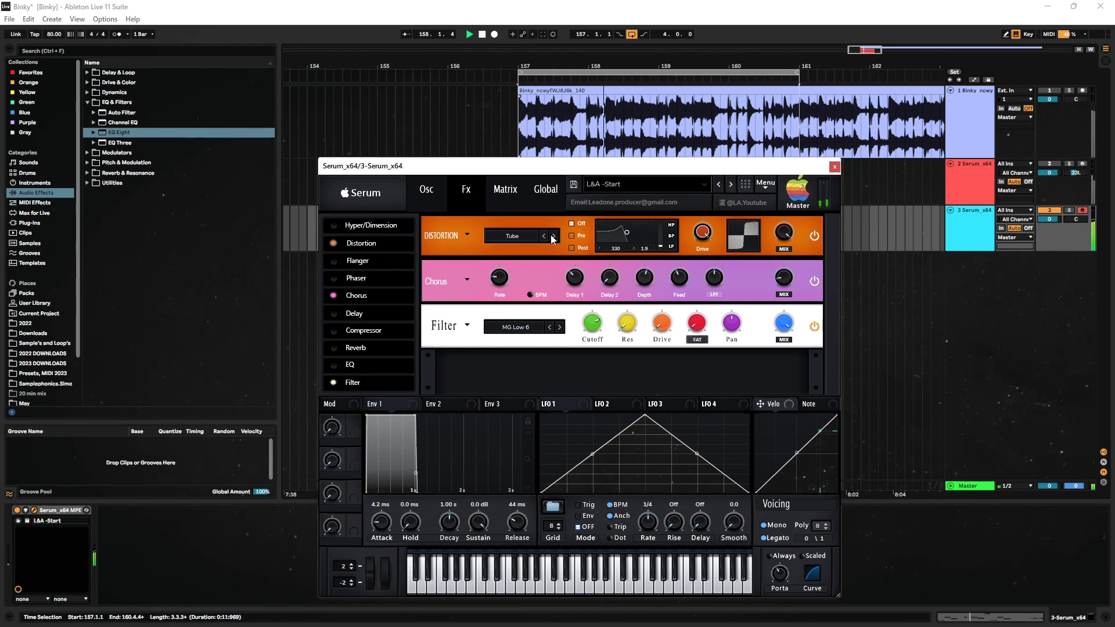
Audition the distortion modes SoftClip, HardClip, Diode 1, Diode 2, Lin.Fold and Sin Fold, lowering the drive to 26%
click(521, 235)
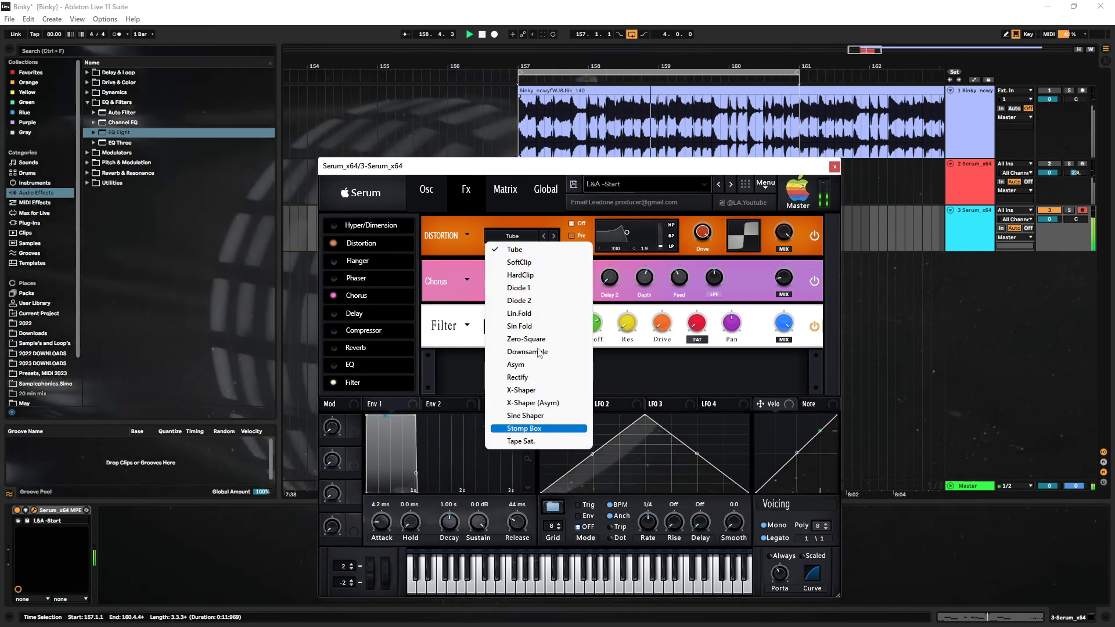
click(523, 263)
click(555, 237)
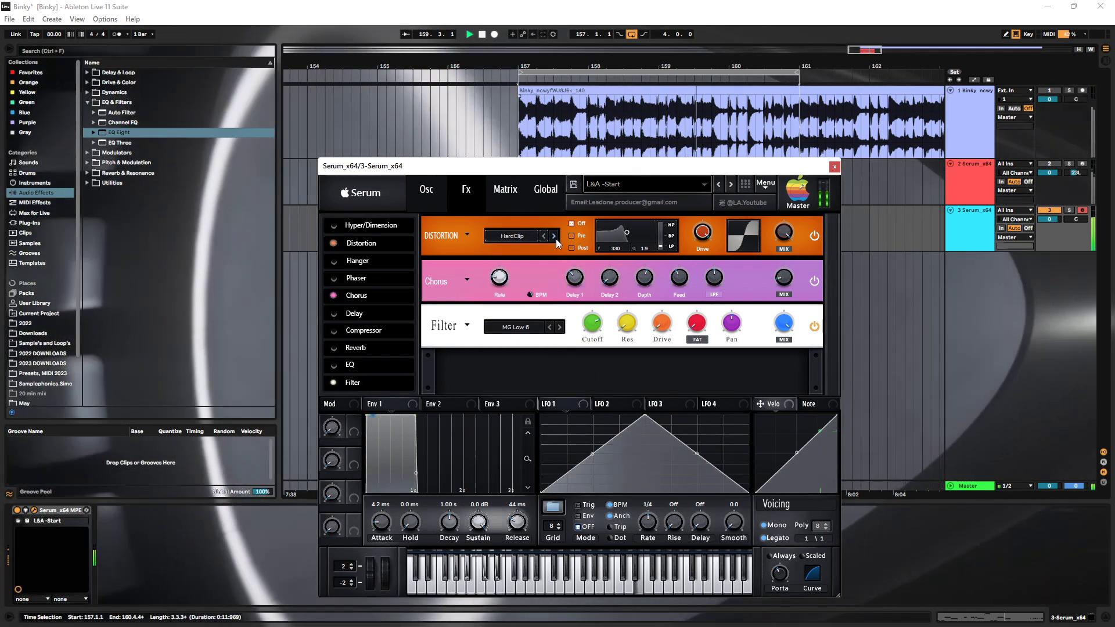
click(555, 236)
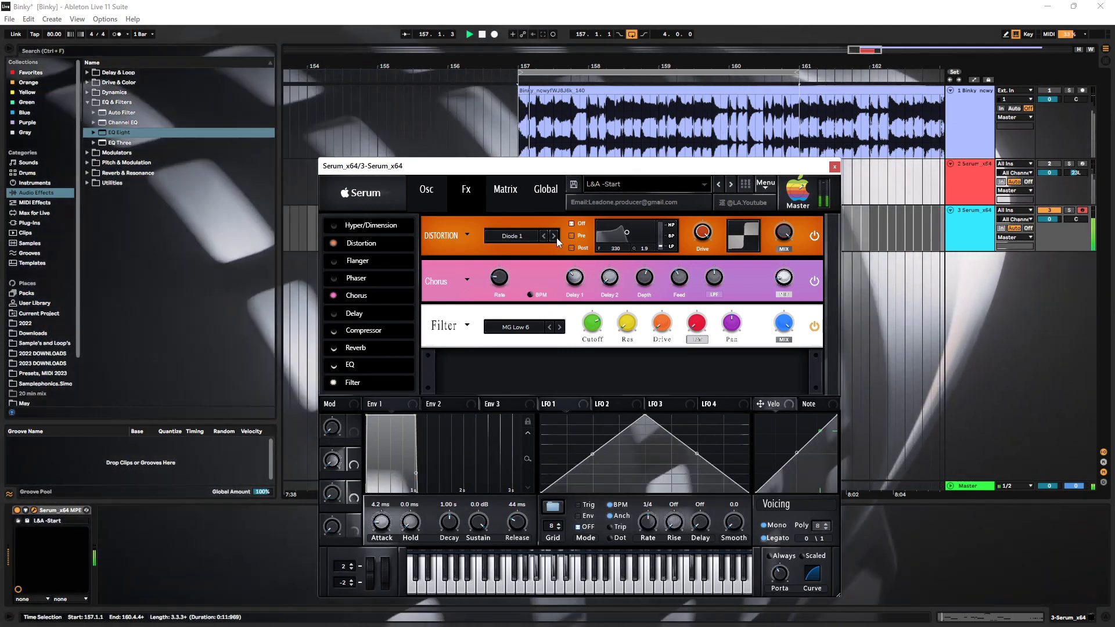
click(555, 236)
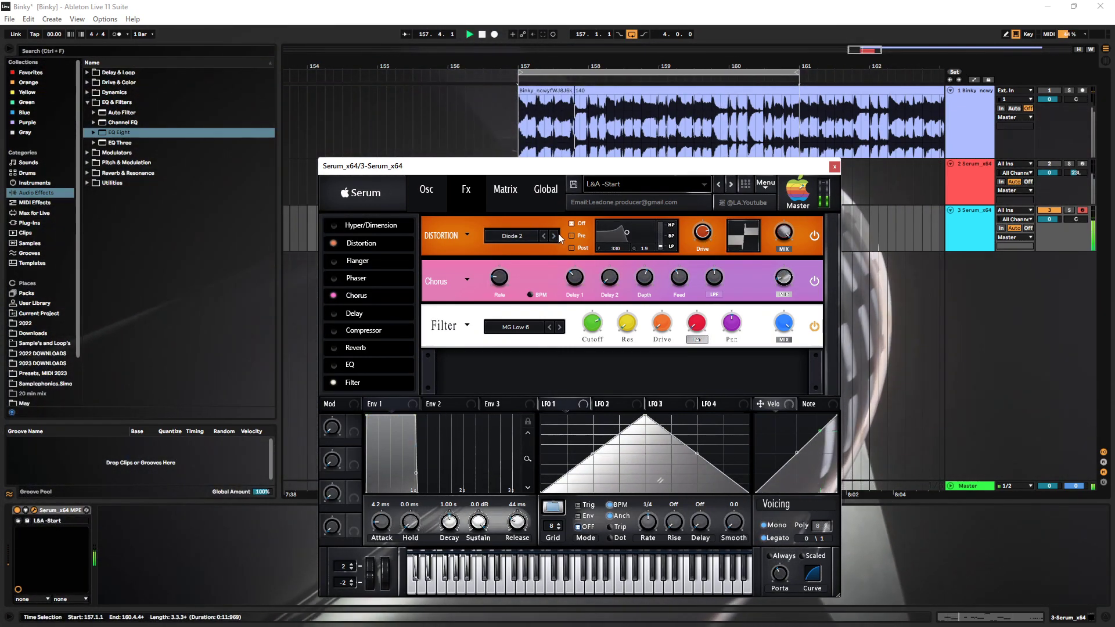
click(554, 236)
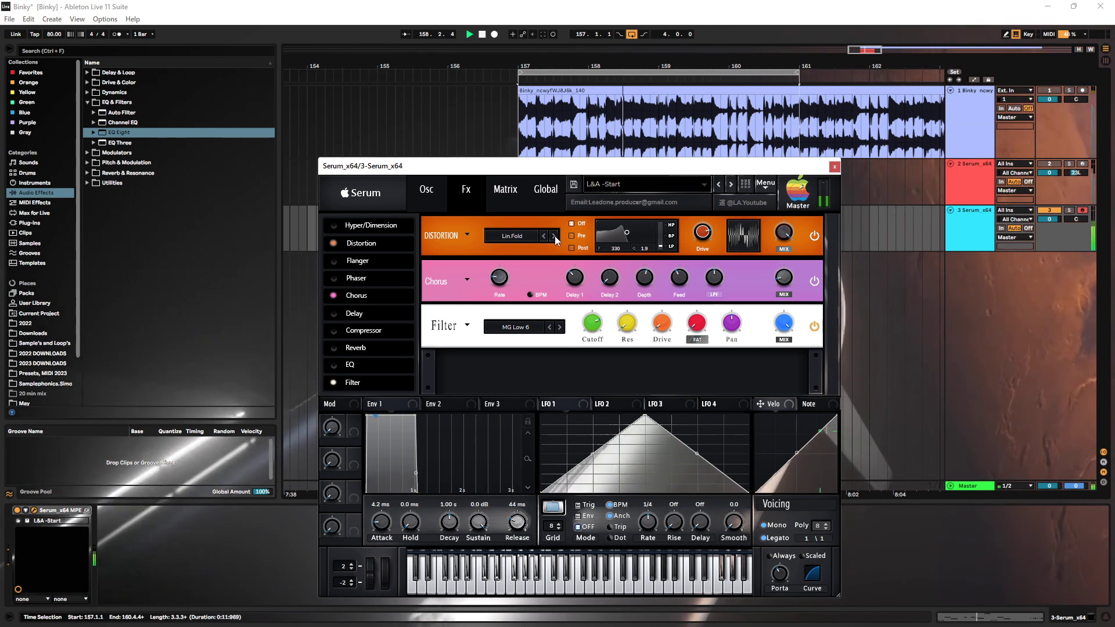
click(555, 236)
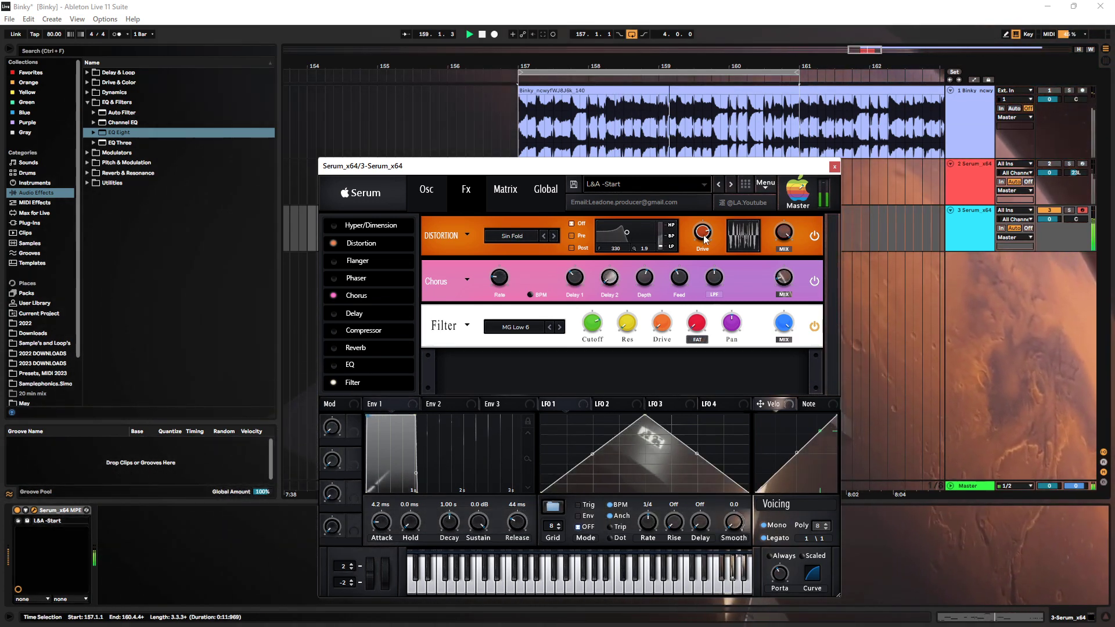
Try the HardClip distortion mode with 86% drive and compare it with SoftClip
click(512, 236)
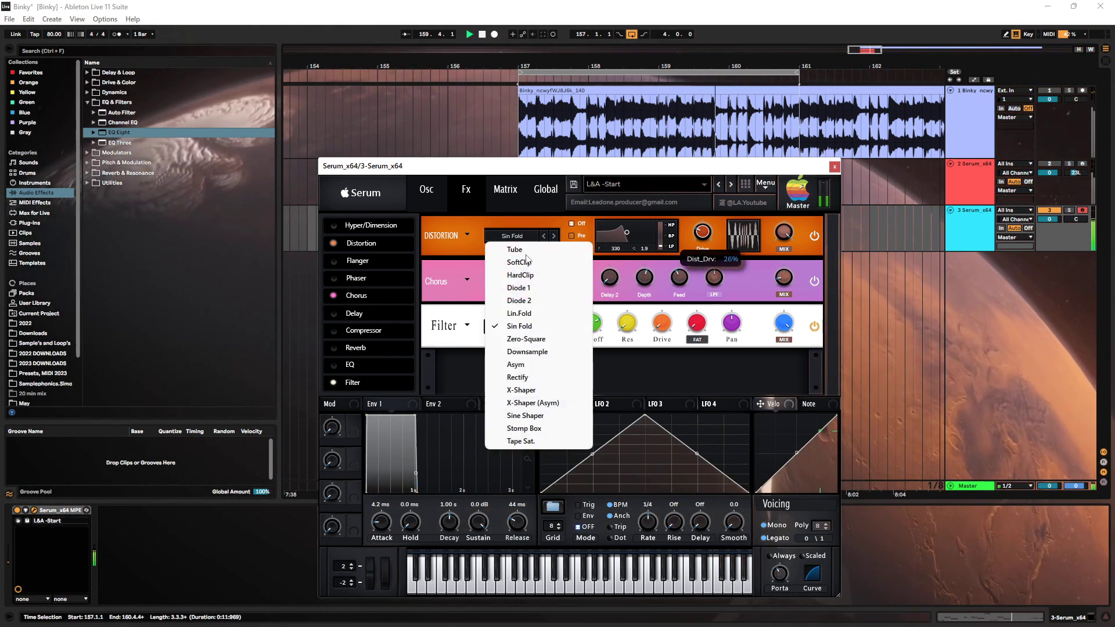
click(525, 276)
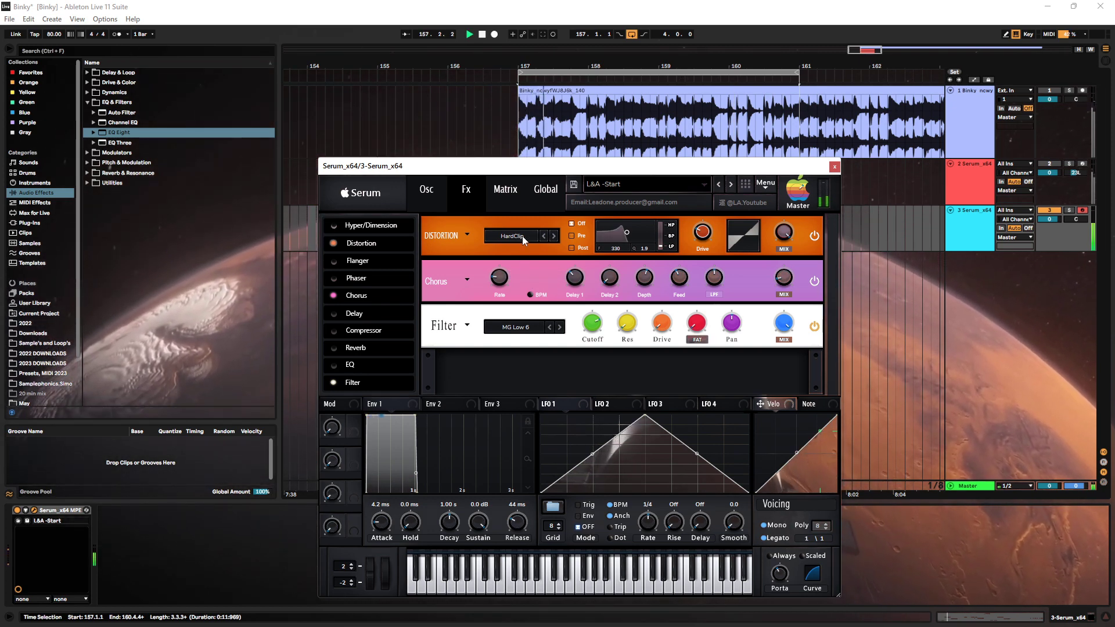
drag(702, 233, 746, 184)
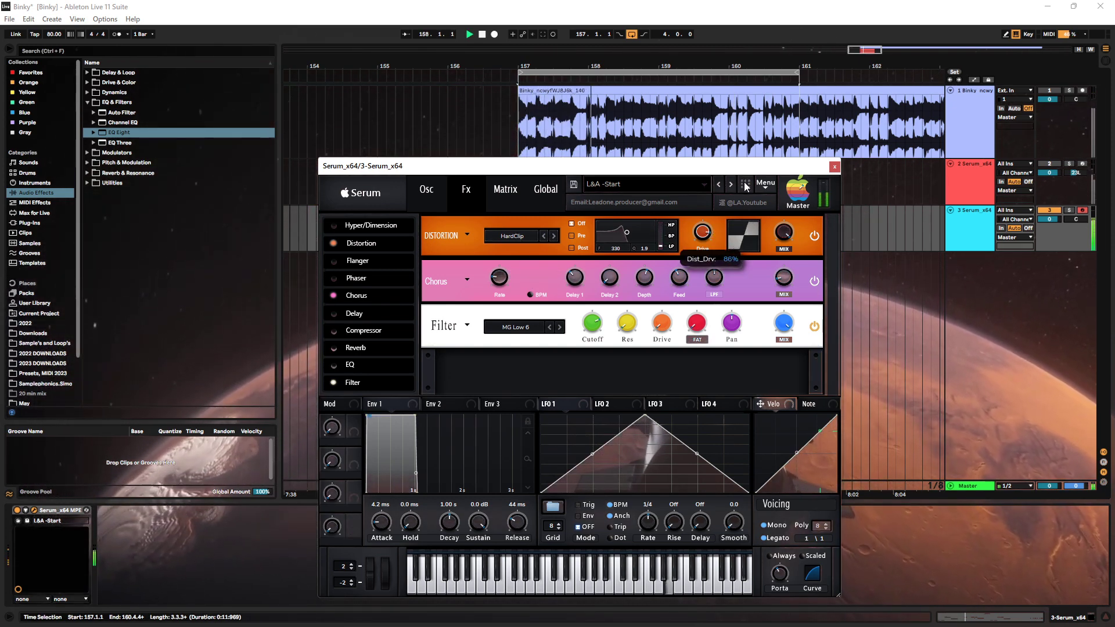
click(544, 237)
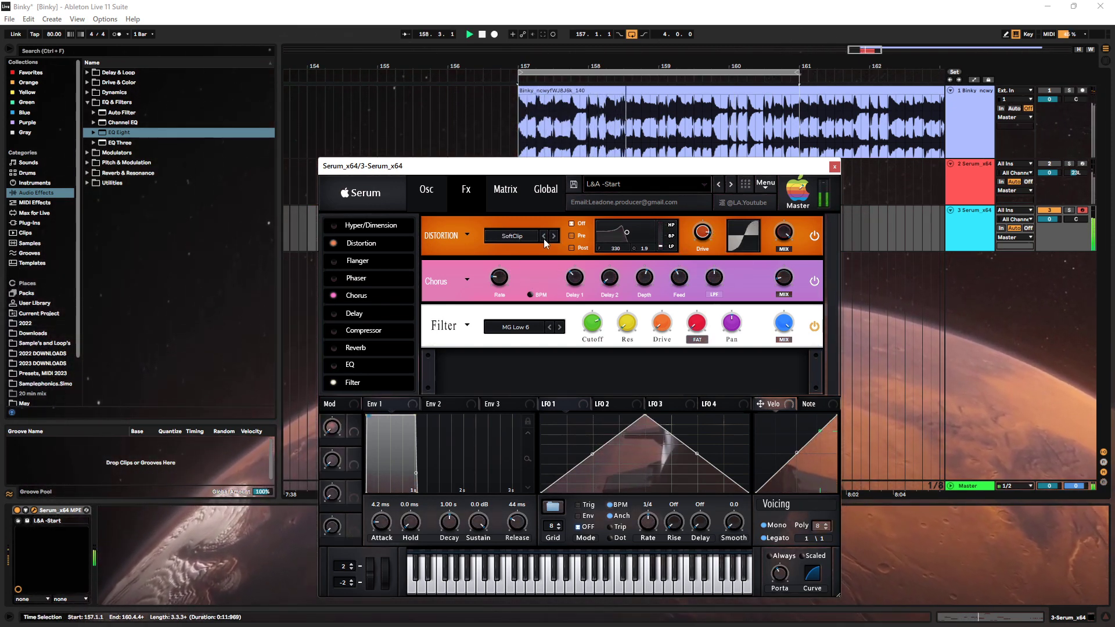
Lower Osc A's octave to -3 and set the Filter effect's cutoff to 6723 Hz
click(430, 195)
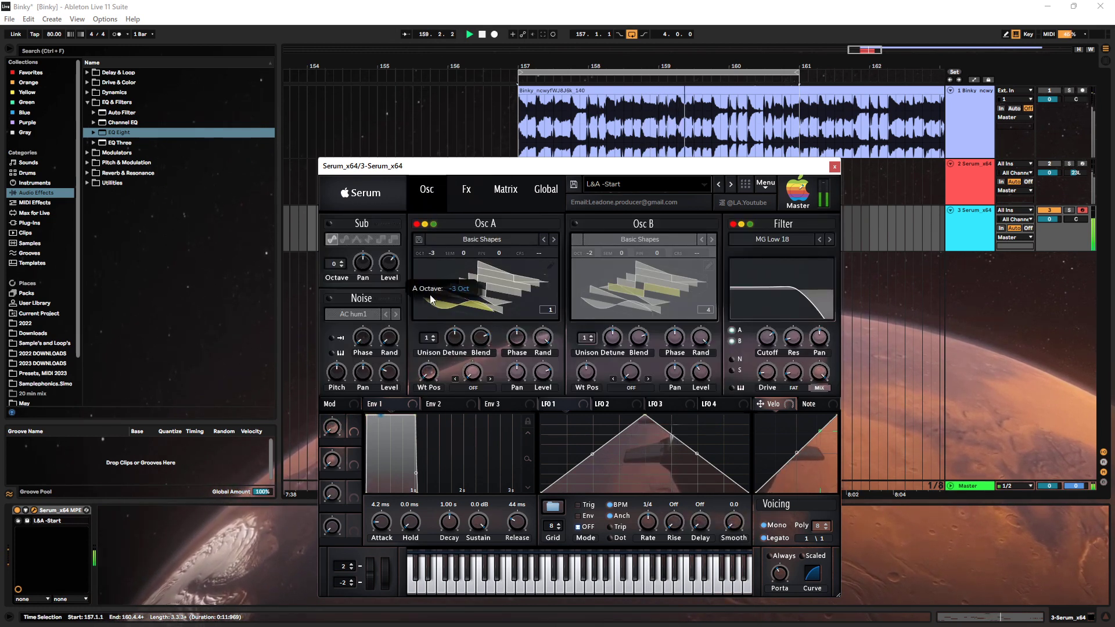
click(468, 192)
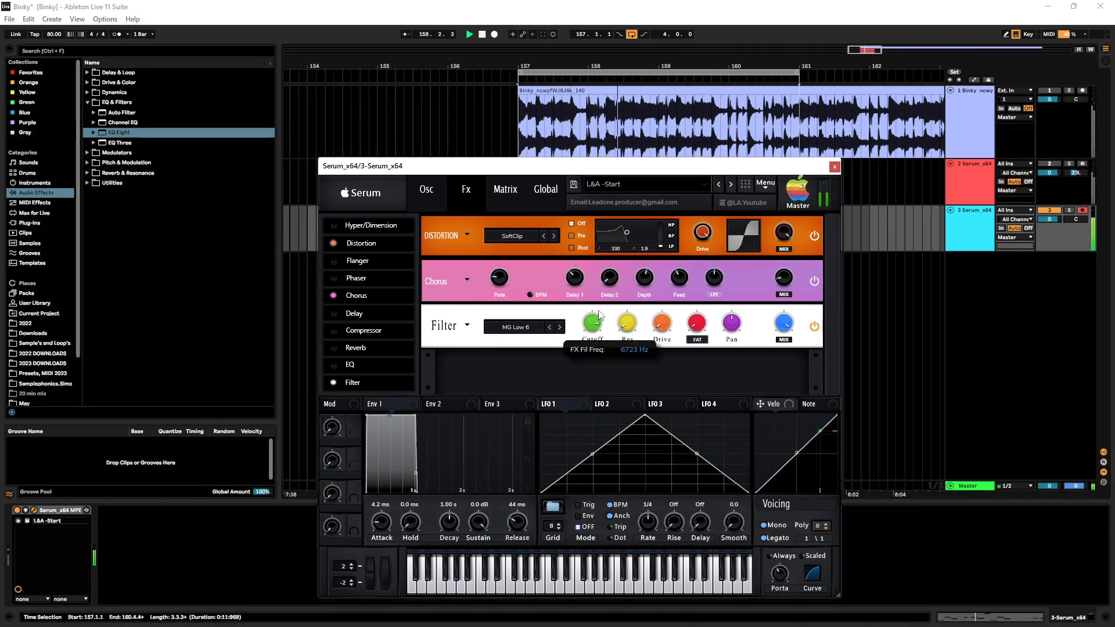
Try the HardClip distortion mode, Diode 1 with 54% drive and Diode 2 with 91% drive
click(554, 236)
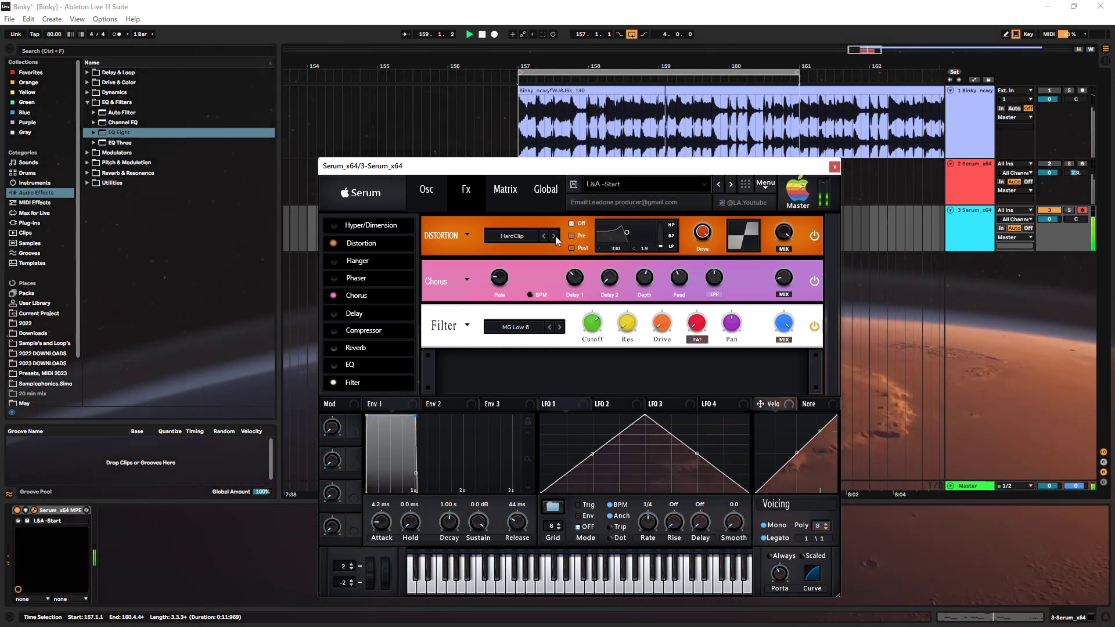
click(554, 235)
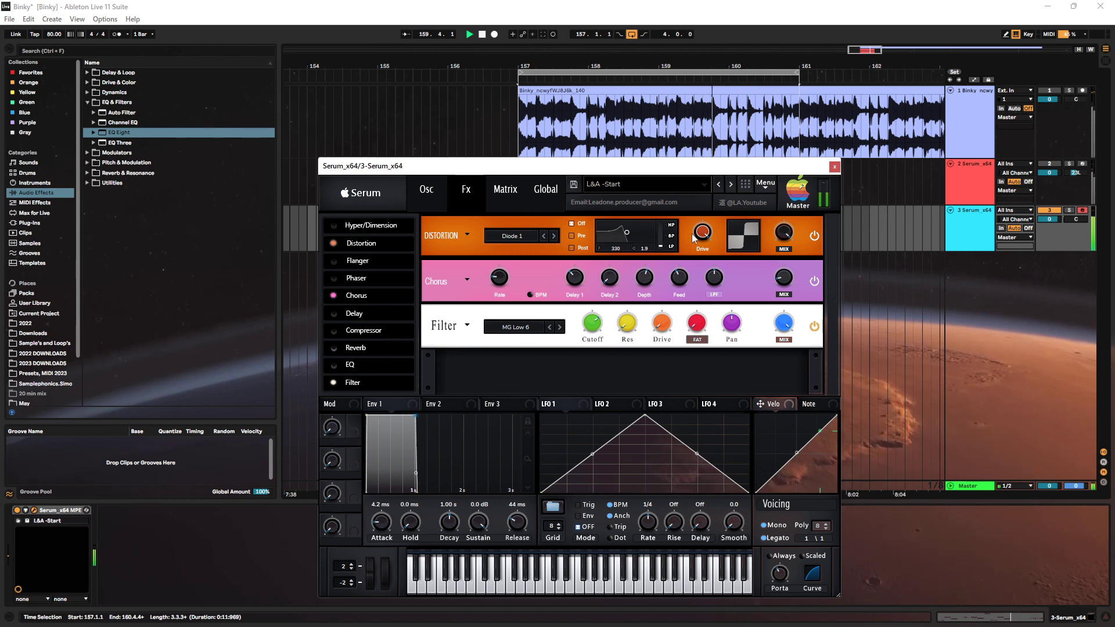
drag(692, 234, 692, 288)
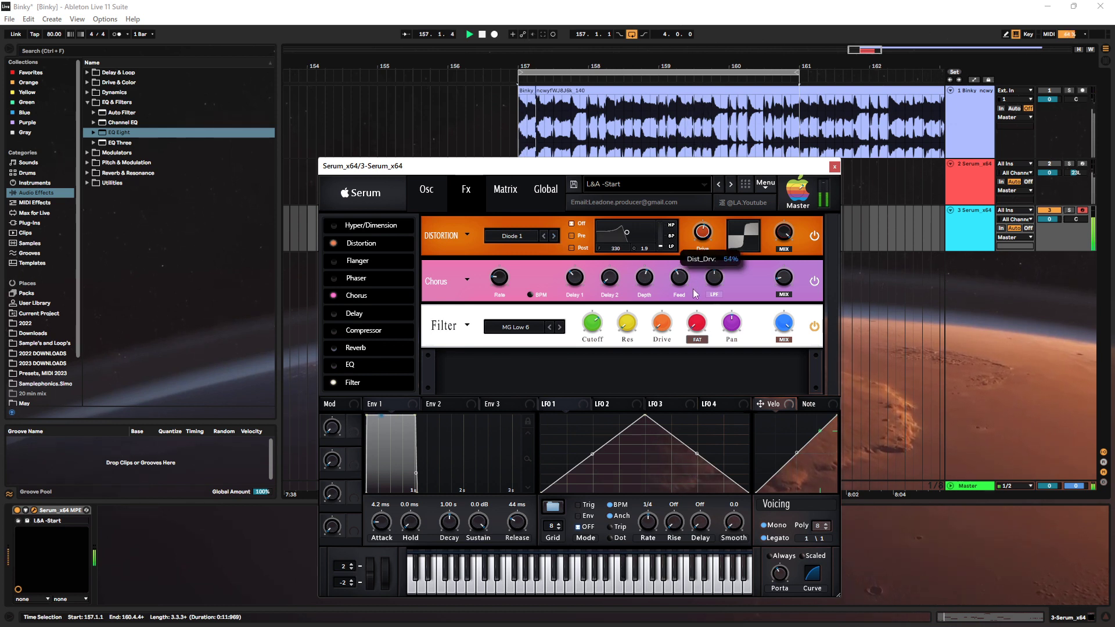
click(555, 236)
key(space)
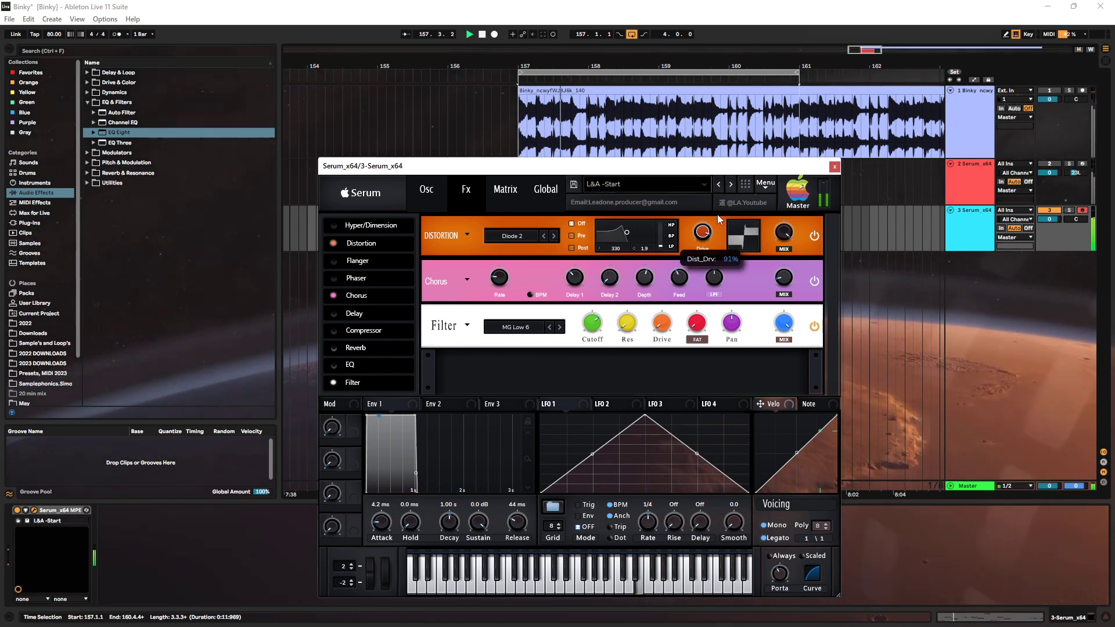
Try the distortion in Tape Sat. mode at 64% drive and in Stomp Box mode, rechecking Osc A's octave setting
click(517, 236)
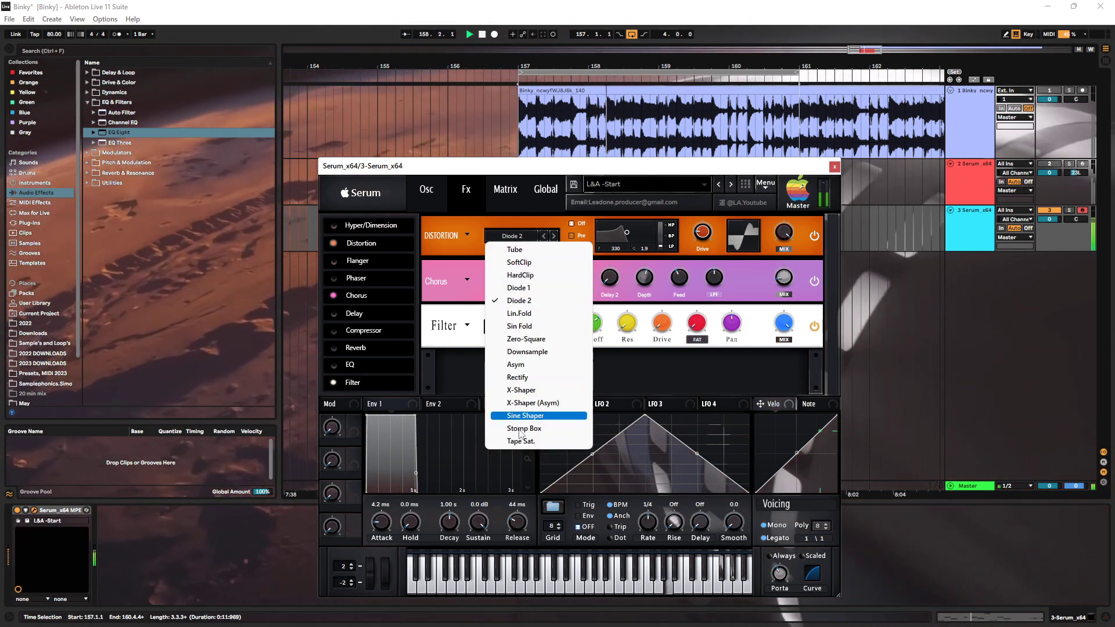
click(521, 441)
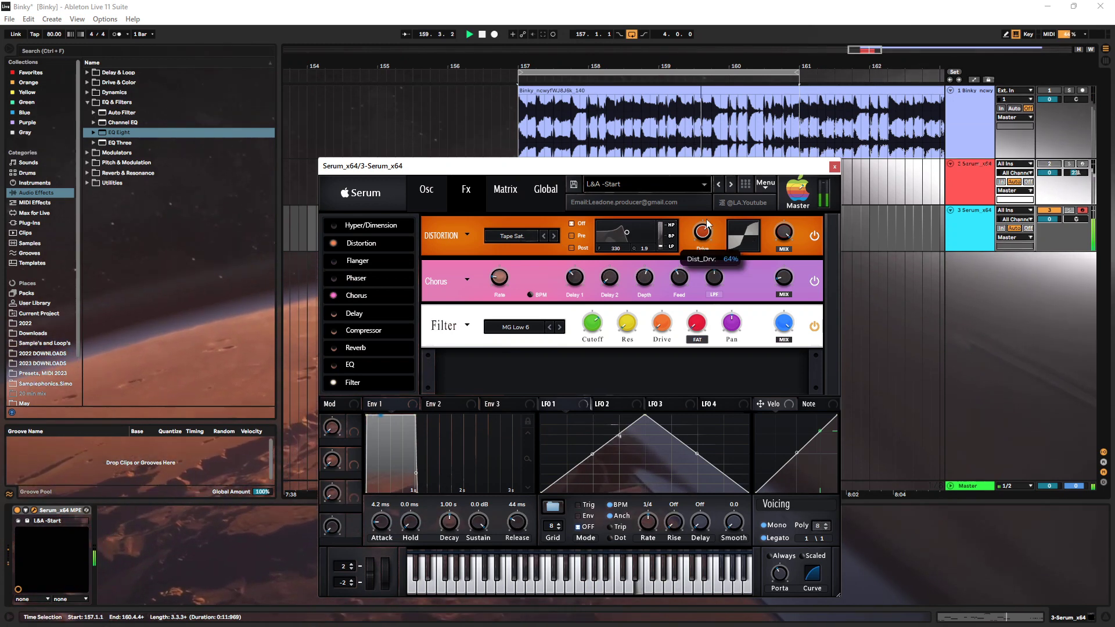
click(540, 237)
click(517, 430)
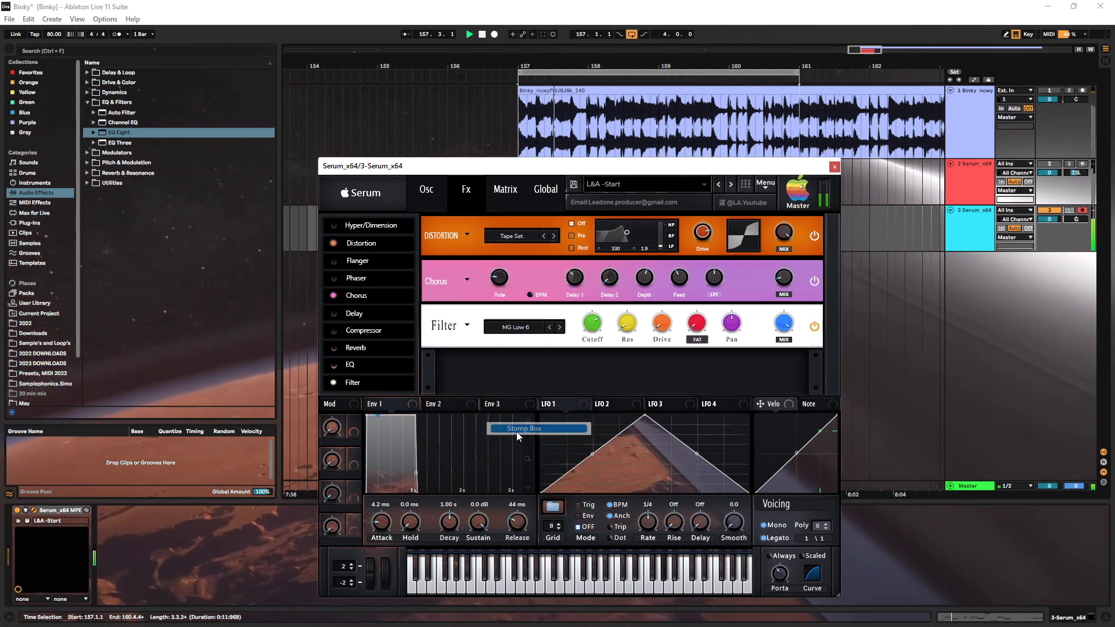
click(427, 189)
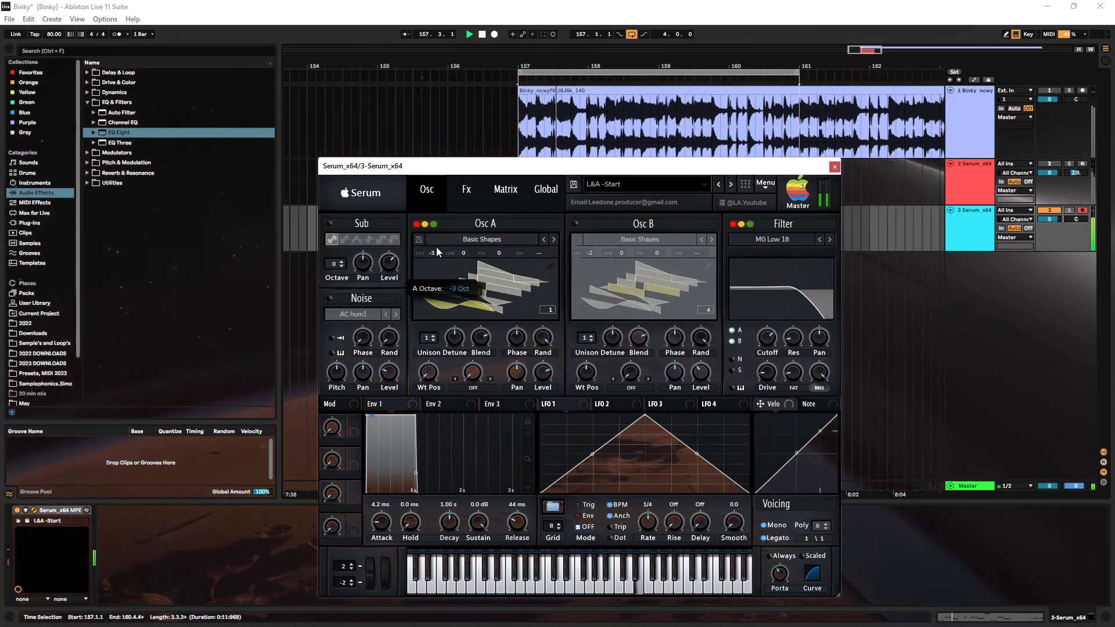
click(465, 192)
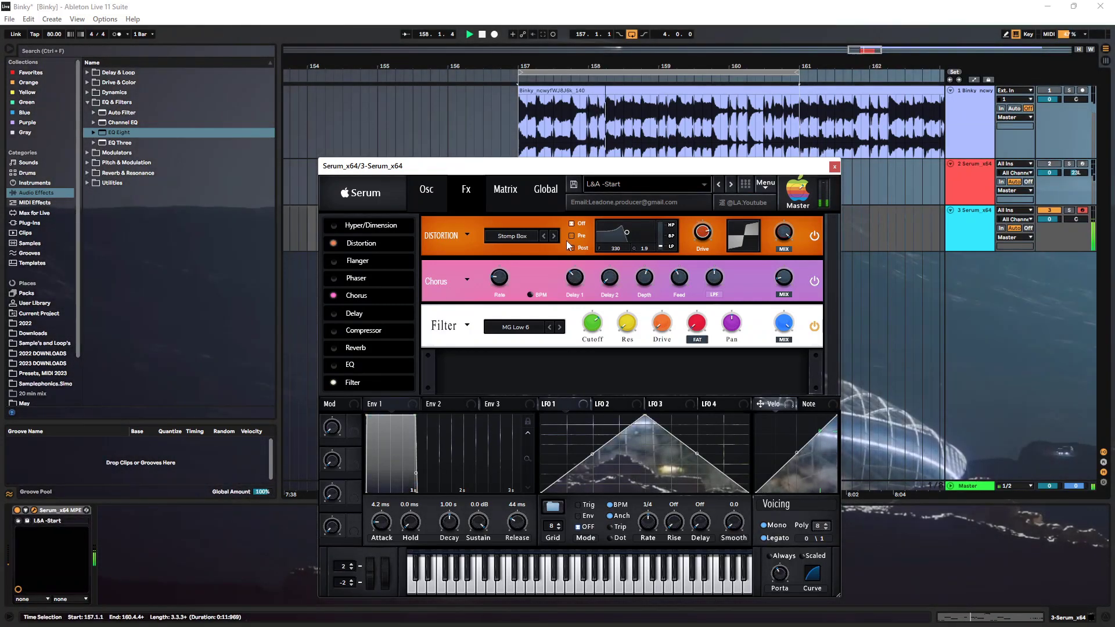
Set the distortion mix to 39% and change its mode to Sine Shaper
click(543, 237)
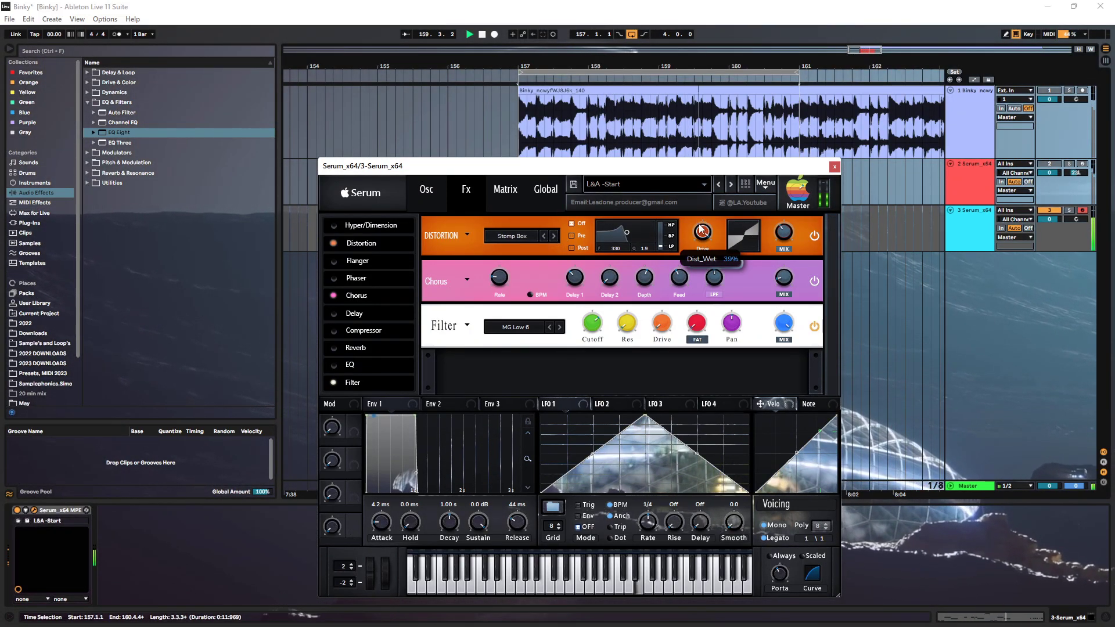
click(554, 237)
click(512, 237)
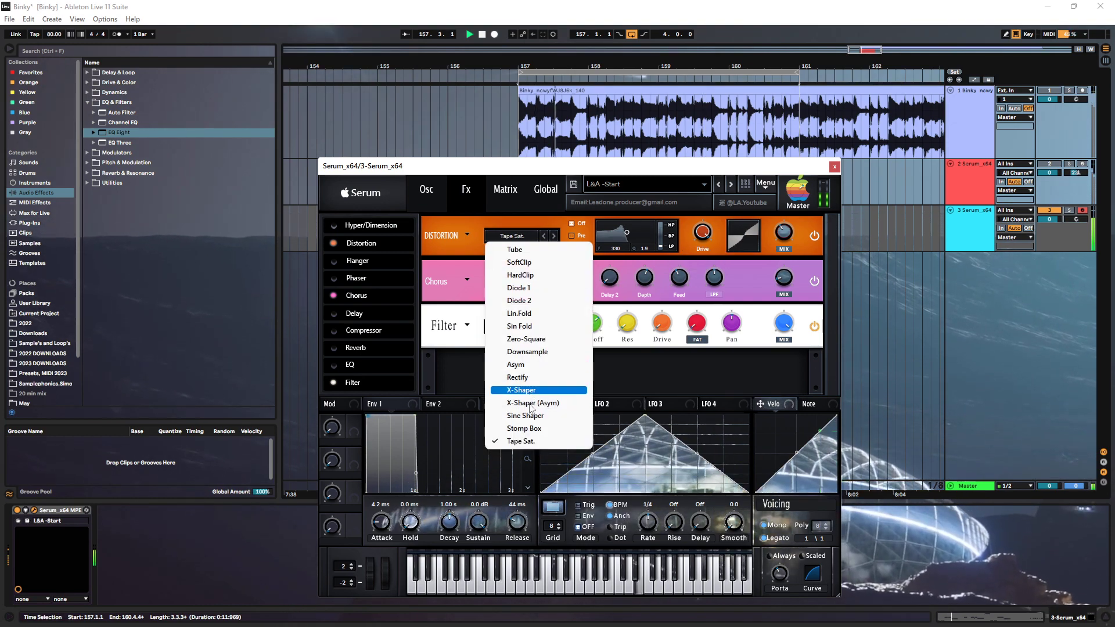
click(529, 416)
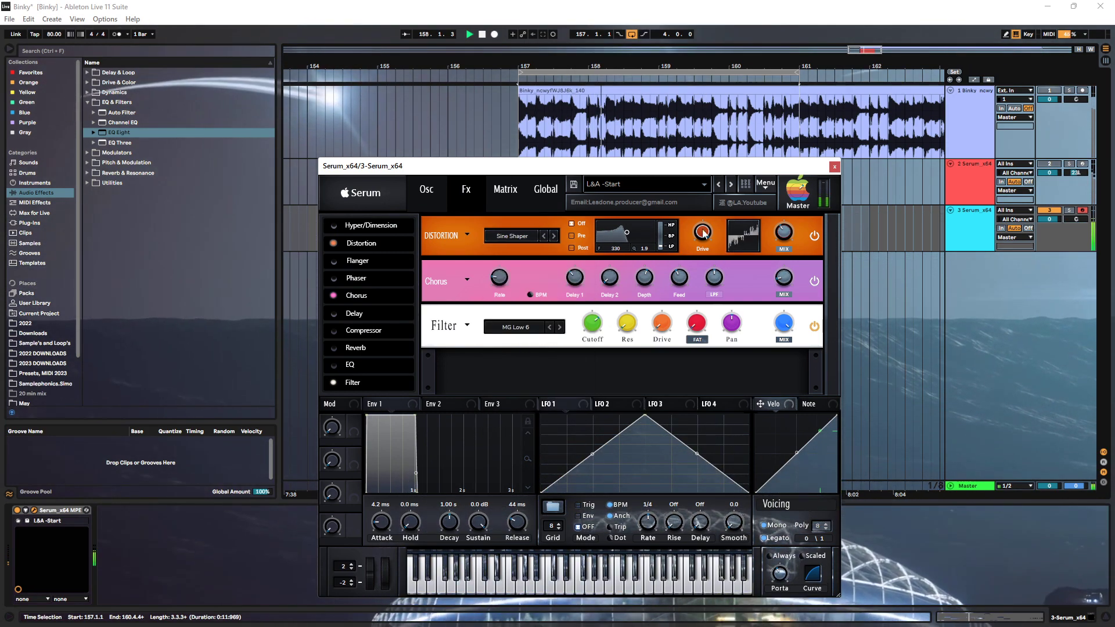
Set the Sine Shaper distortion drive to 43% and, after trying 46%, set the Filter effect's drive to 0%
drag(703, 236, 686, 291)
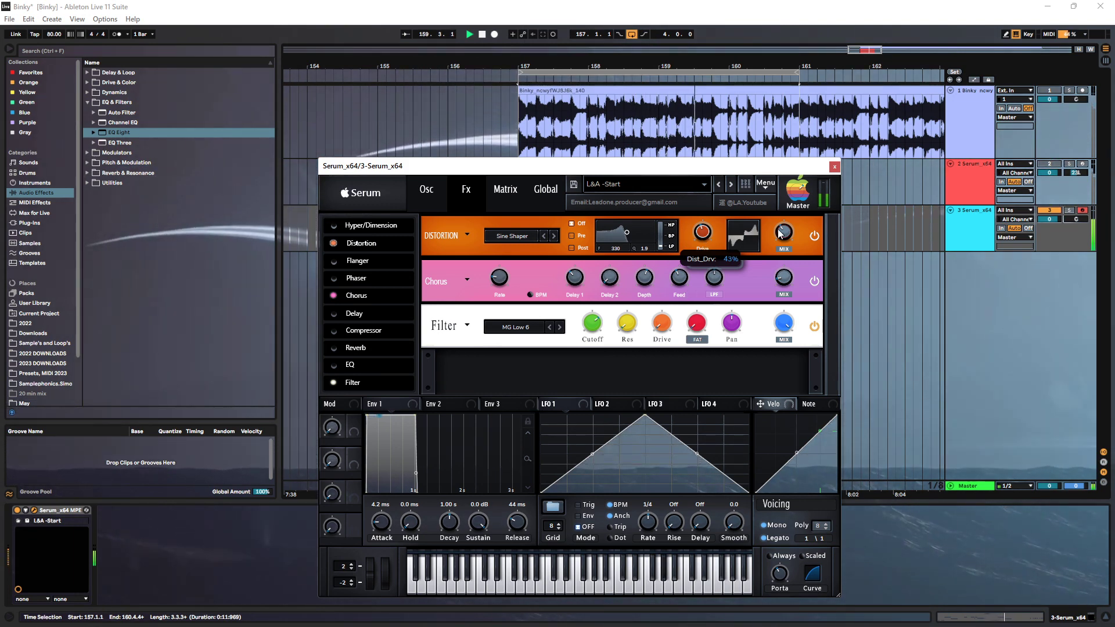
drag(593, 322, 596, 331)
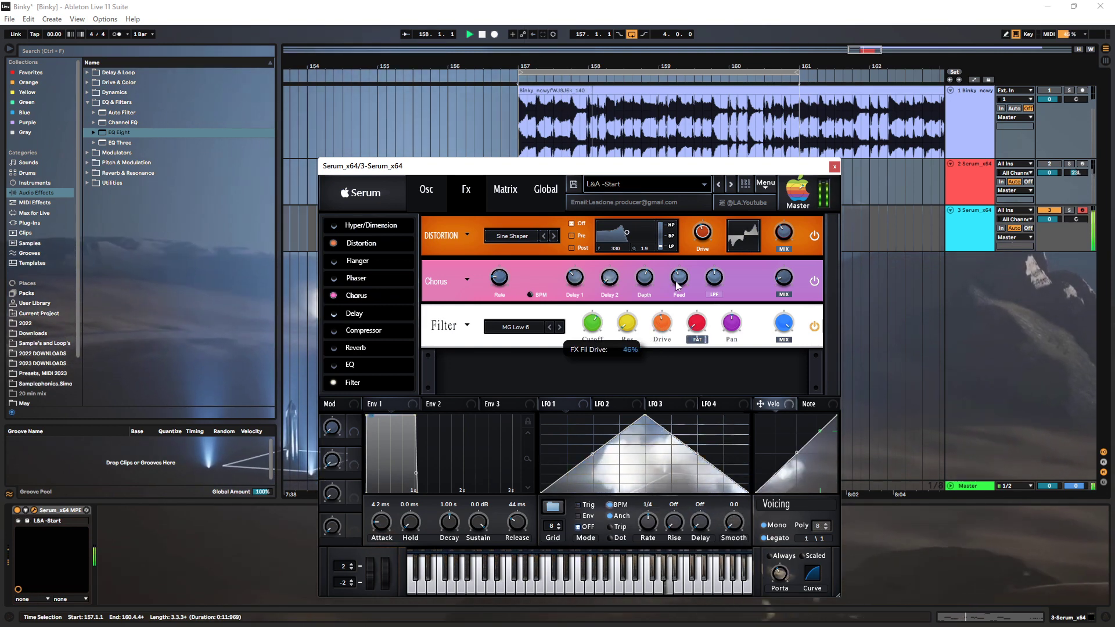
mouse_move(662, 323)
mouse_down()
mouse_move(675, 280)
mouse_move(662, 324)
mouse_up()
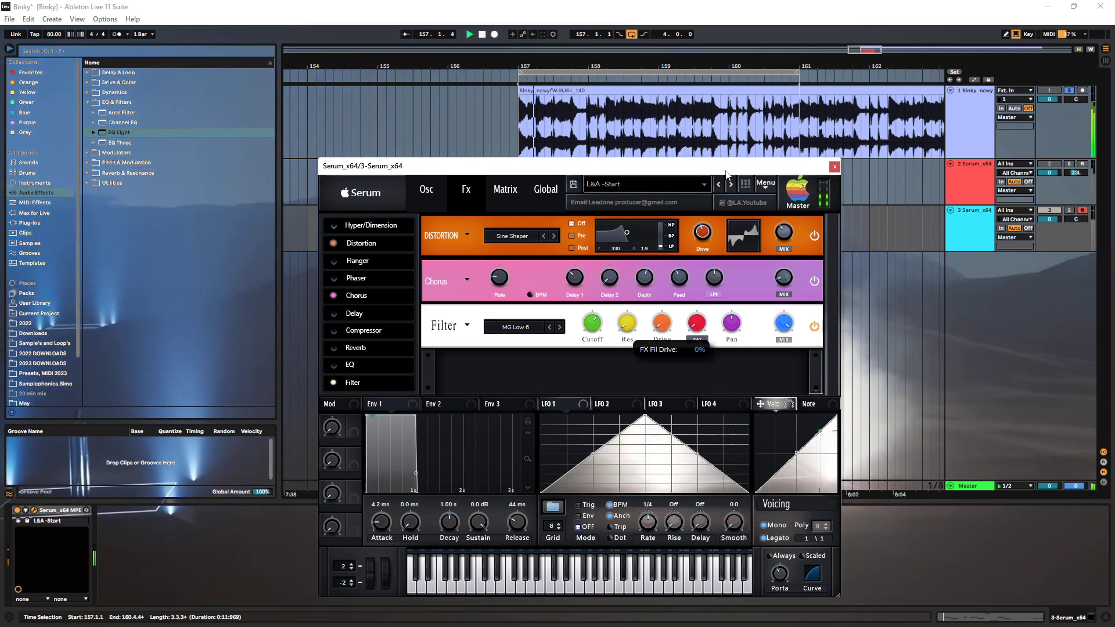
Set Osc A's octave to -1 and the distortion effect's drive to 25%
drag(702, 171, 672, 219)
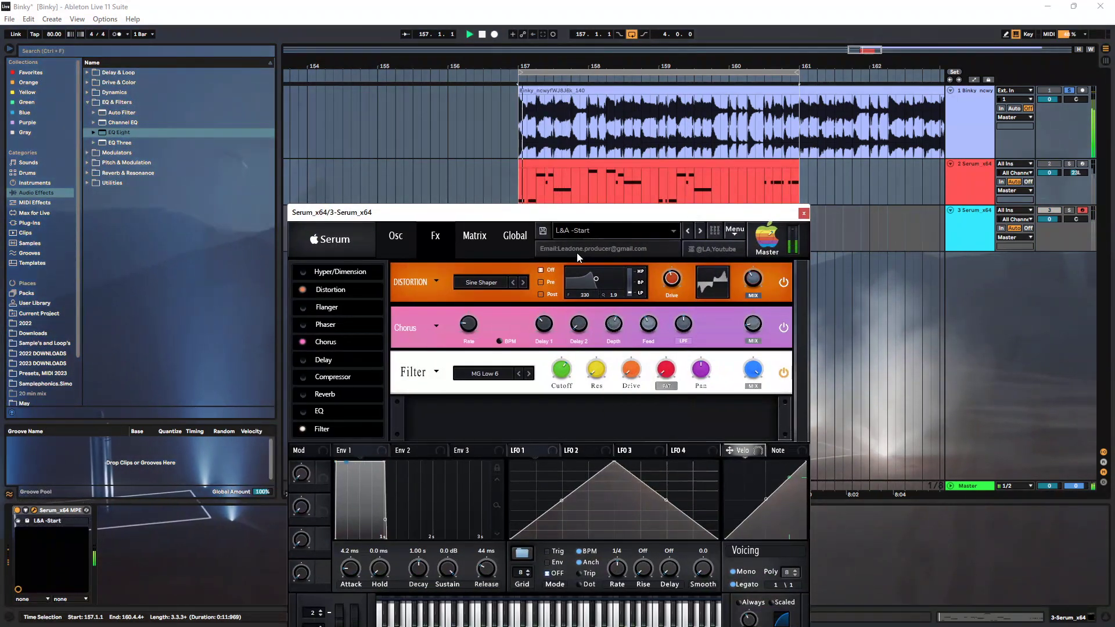
click(392, 238)
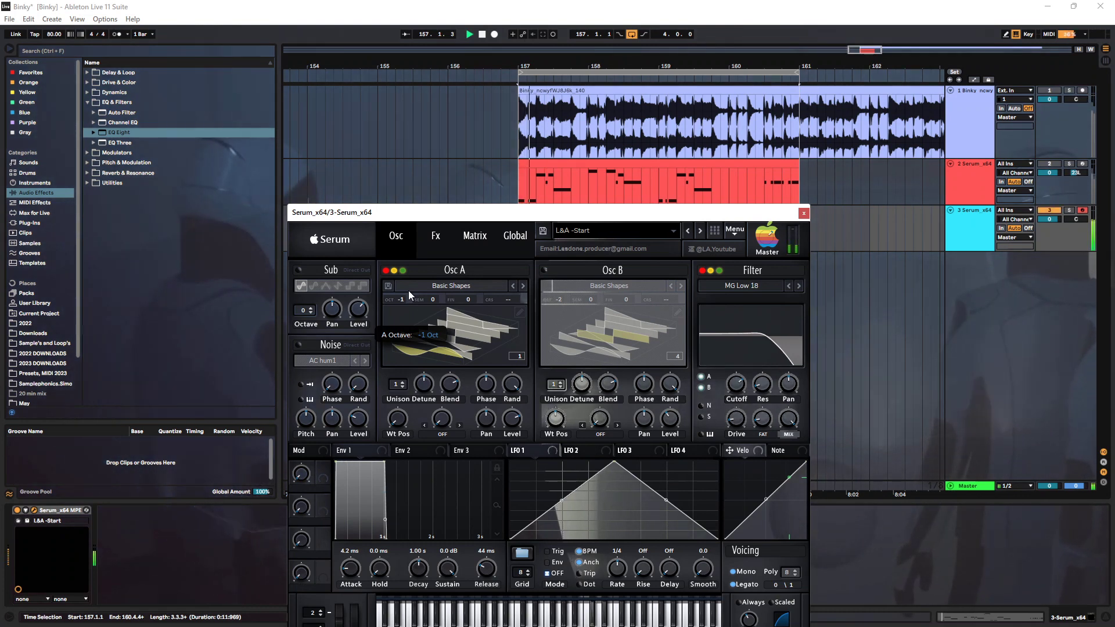
key(space)
click(434, 237)
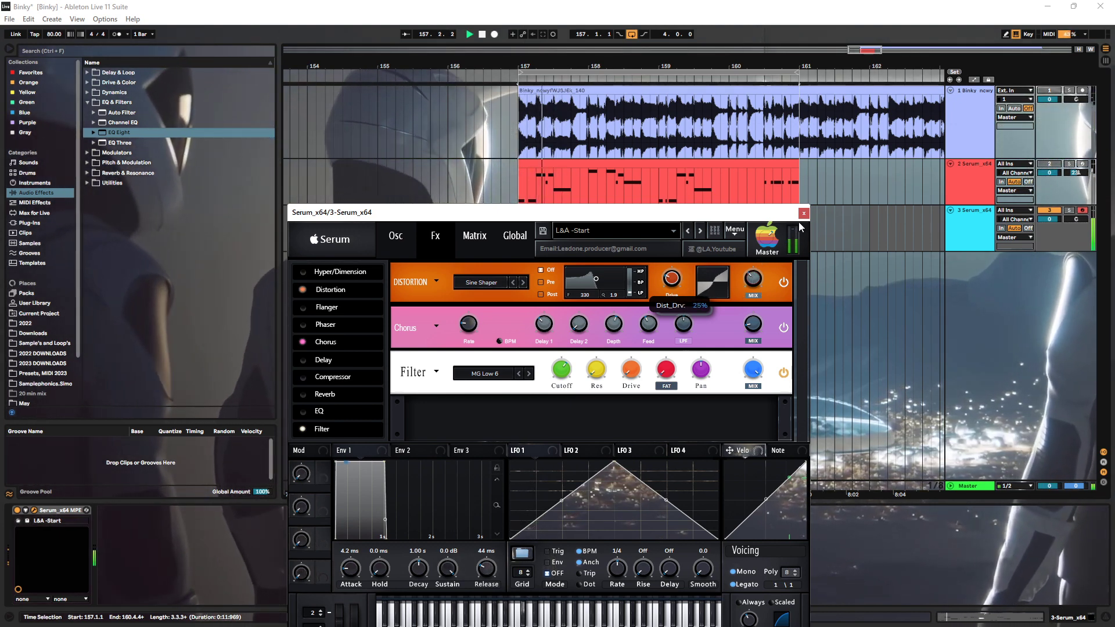
Add a short F#4 note at 1.2.3 in track 3's MIDI clip and trim the start of the second G#4
click(559, 208)
double_click(558, 208)
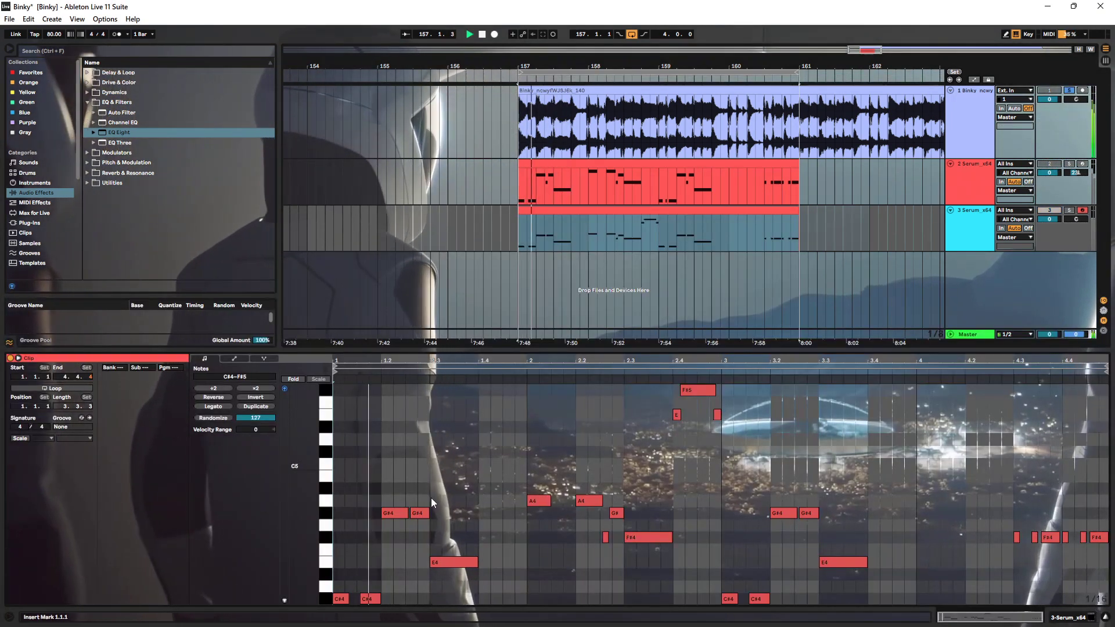
drag(406, 362, 406, 435)
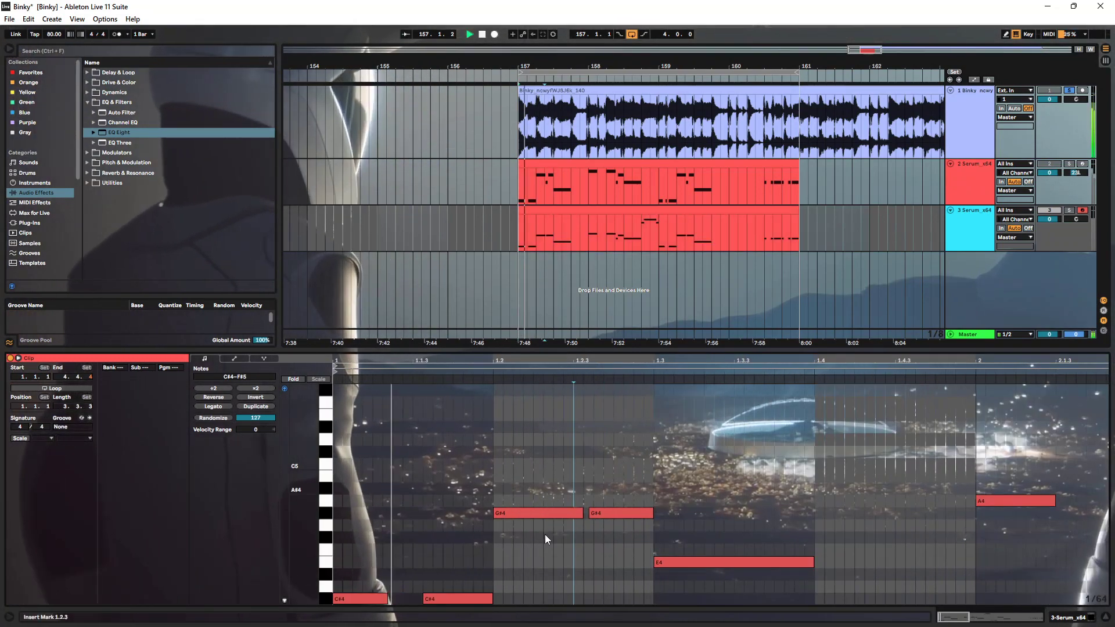
scroll(545, 534, down, 2)
double_click(590, 474)
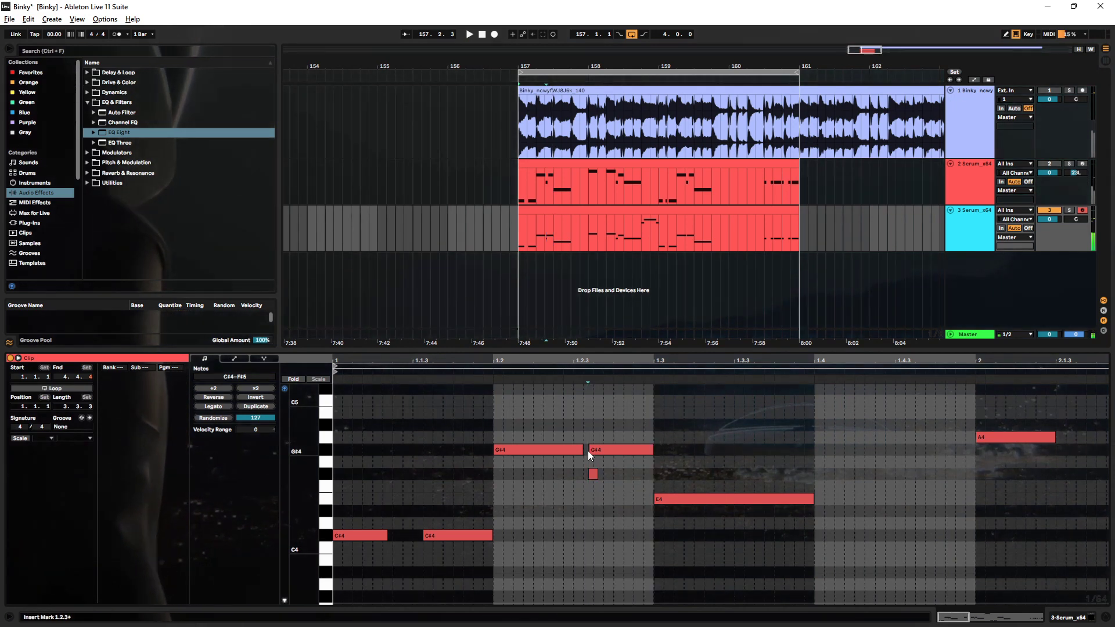
click(587, 451)
click(591, 451)
key(space)
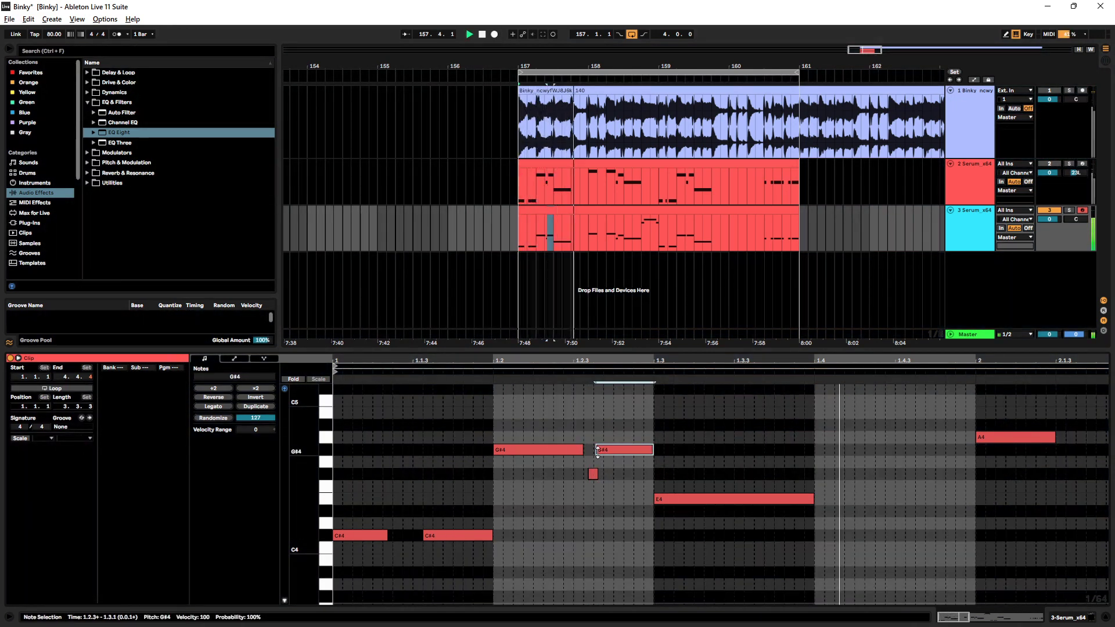
Trim the second G#4's start further and extend the short F#4 slightly earlier, checking the timing against the Binky audio
key(space)
drag(599, 453, 601, 454)
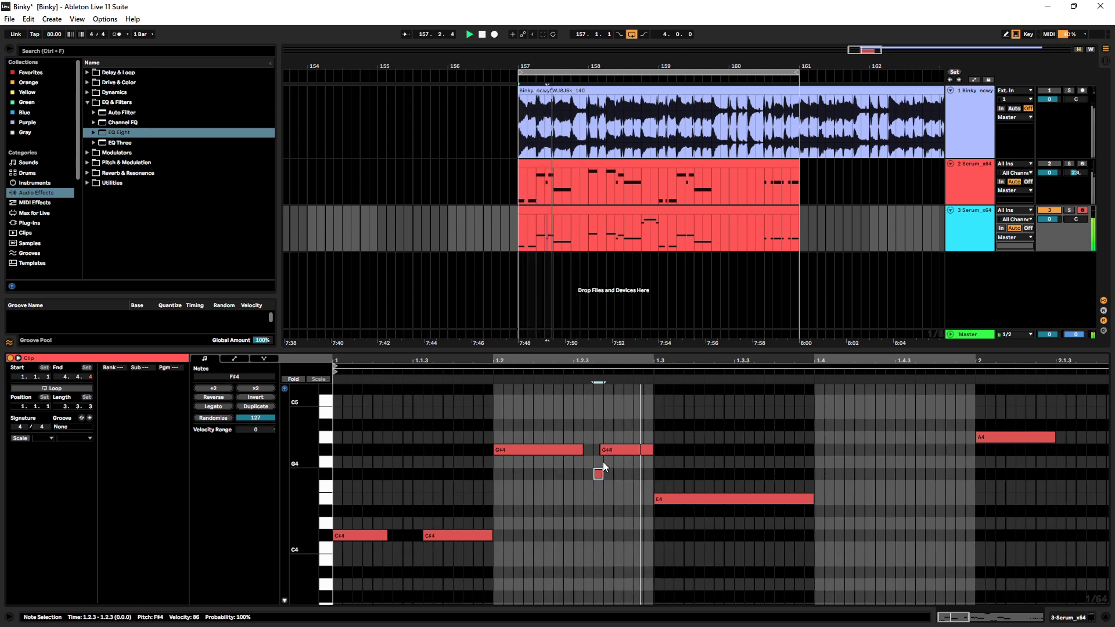
key(space)
key(space)
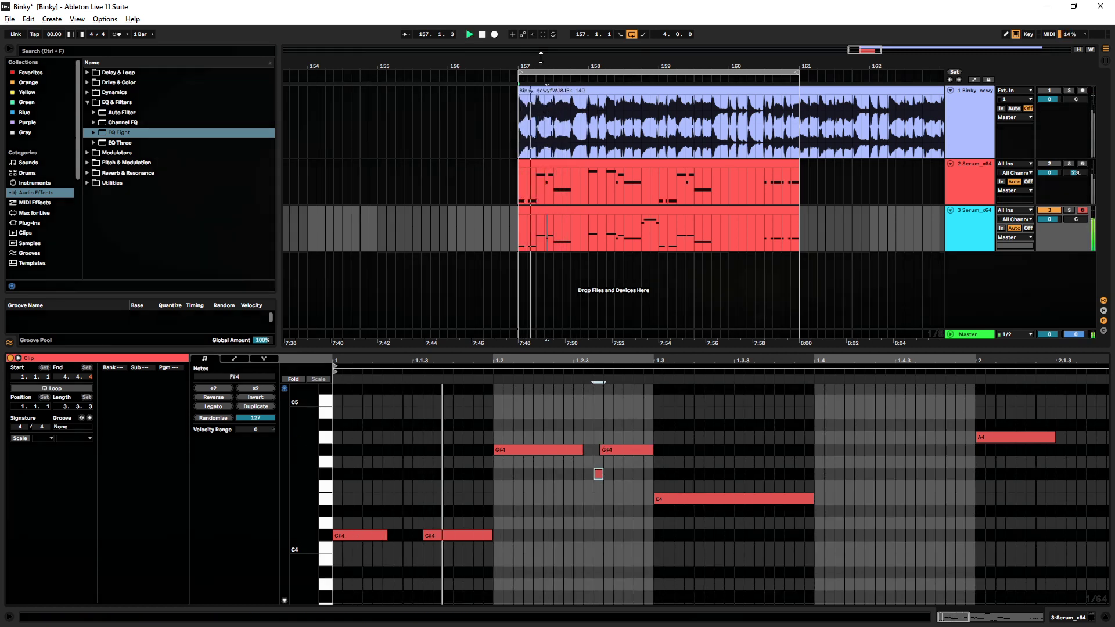
drag(540, 57, 541, 145)
key(space)
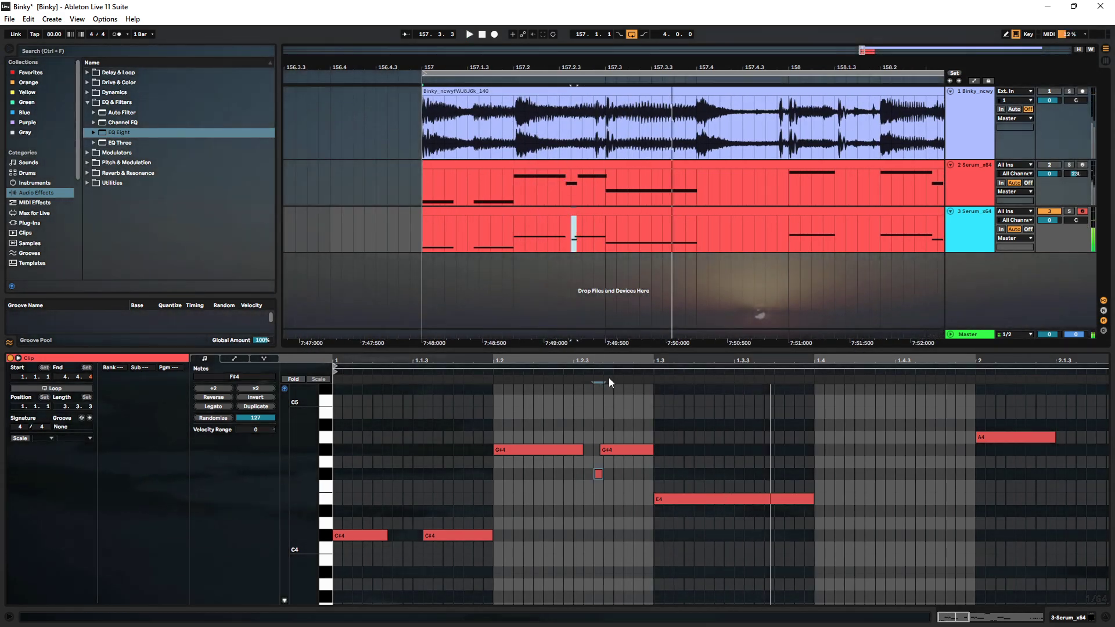
drag(594, 474, 586, 474)
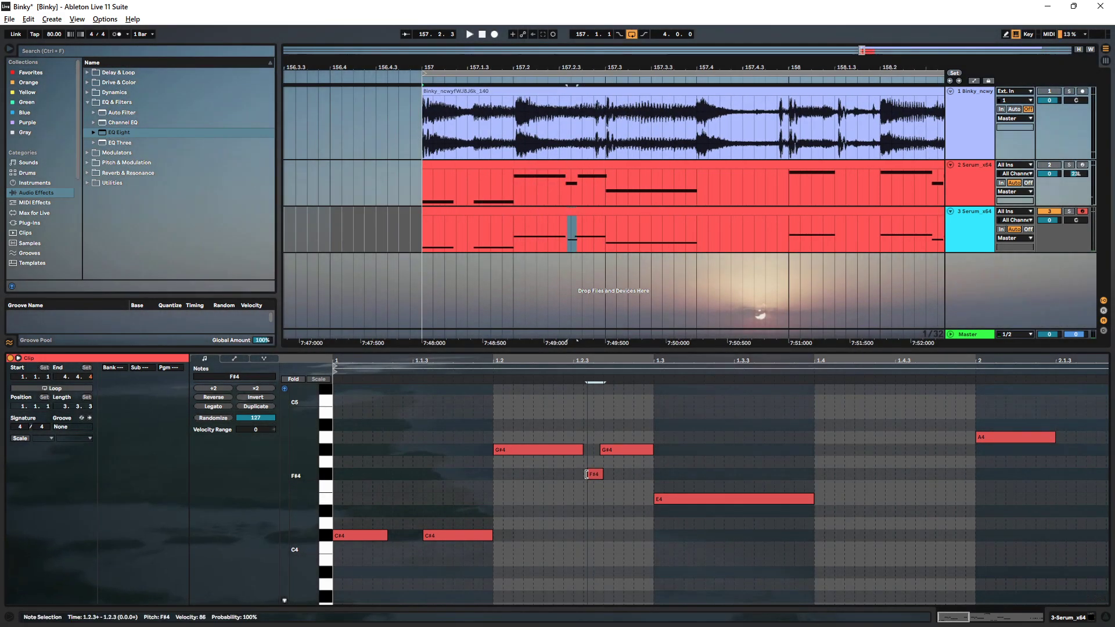
key(space)
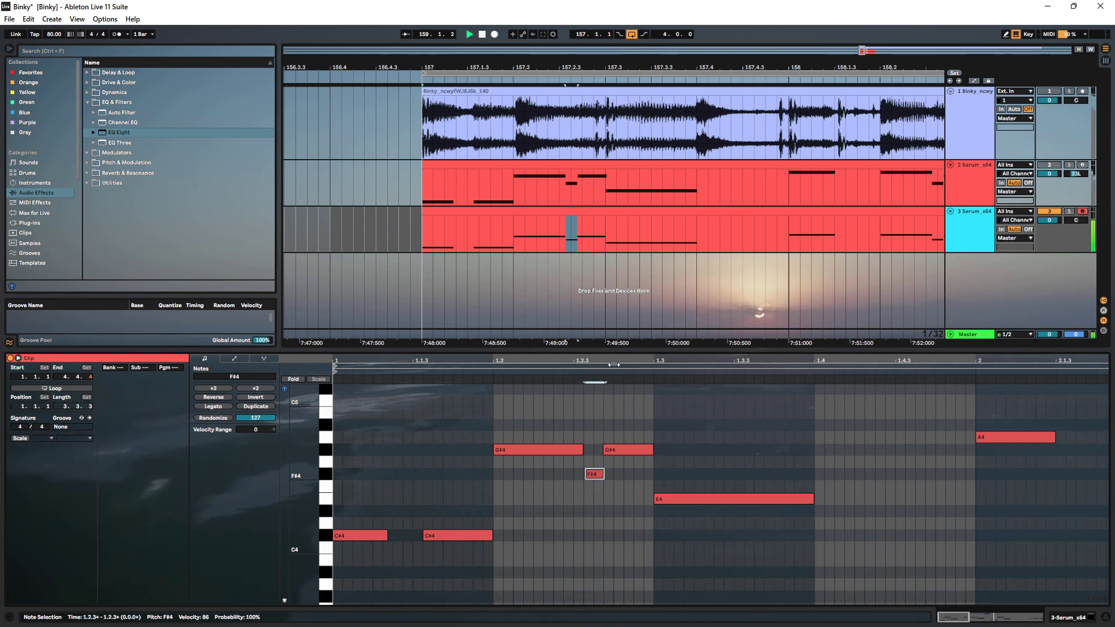
Delete the short F#4 note between the first two G#4 notes in track 3's clip
key(s)
drag(484, 66, 484, 24)
click(585, 227)
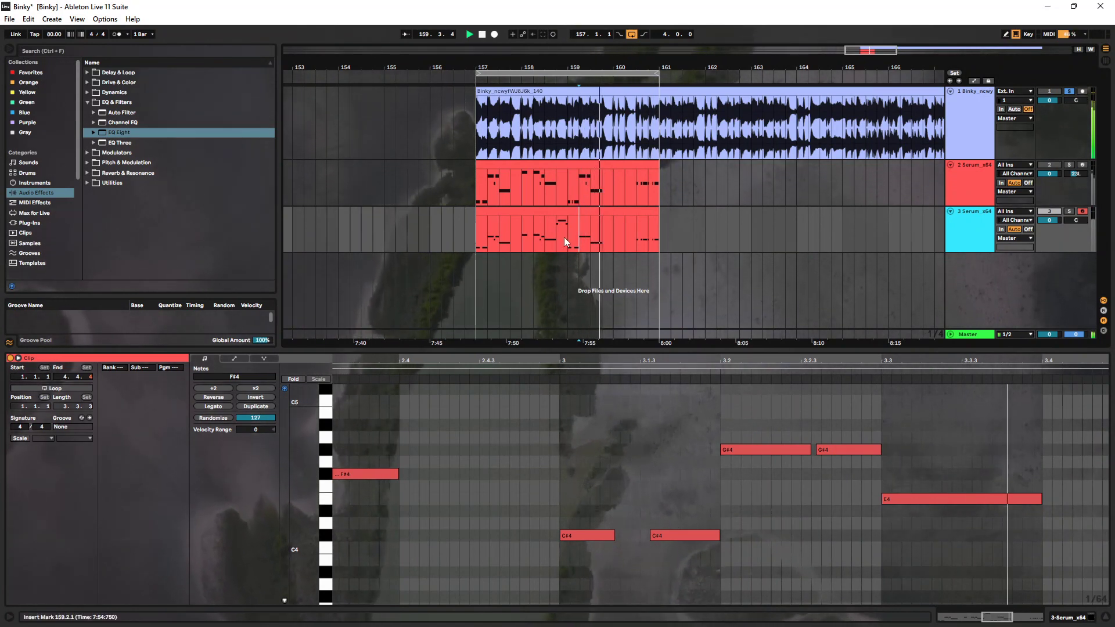
click(506, 221)
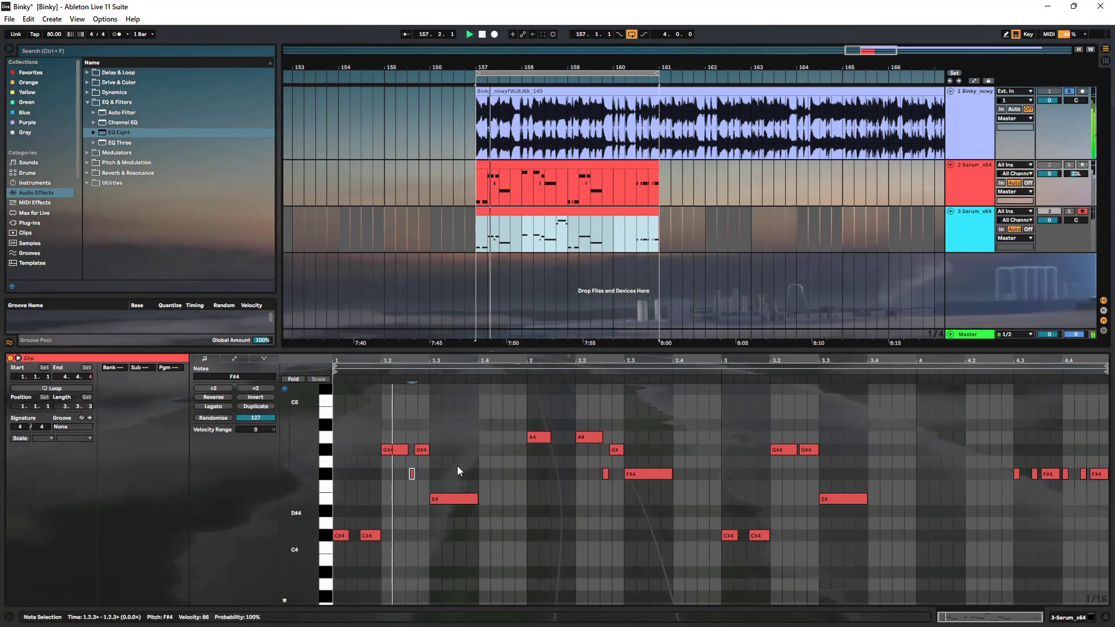
click(458, 467)
click(410, 473)
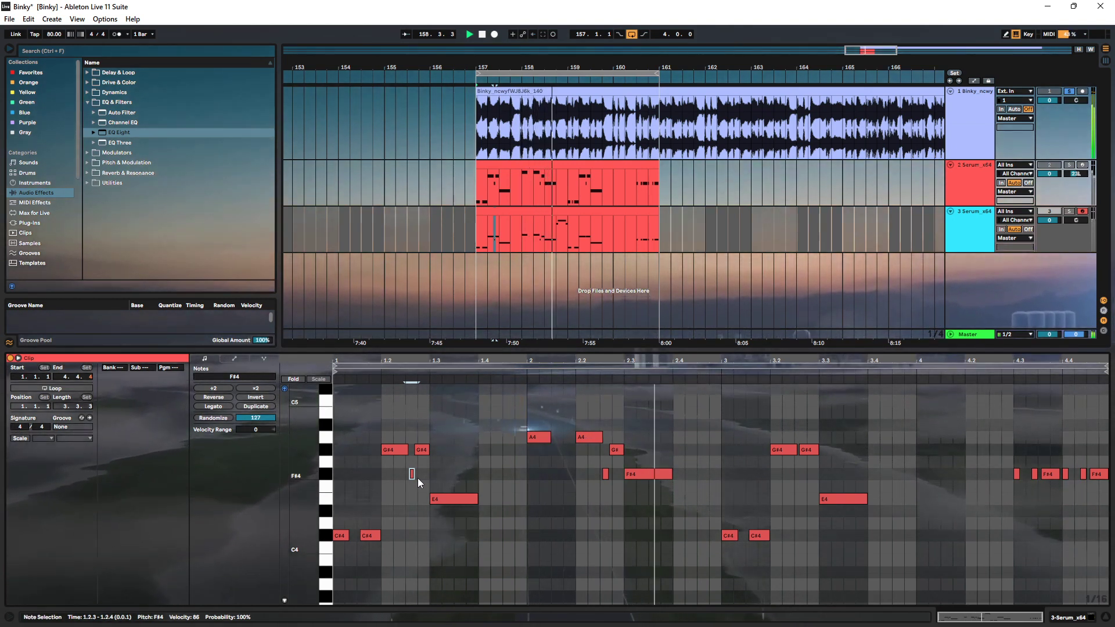
key(Delete)
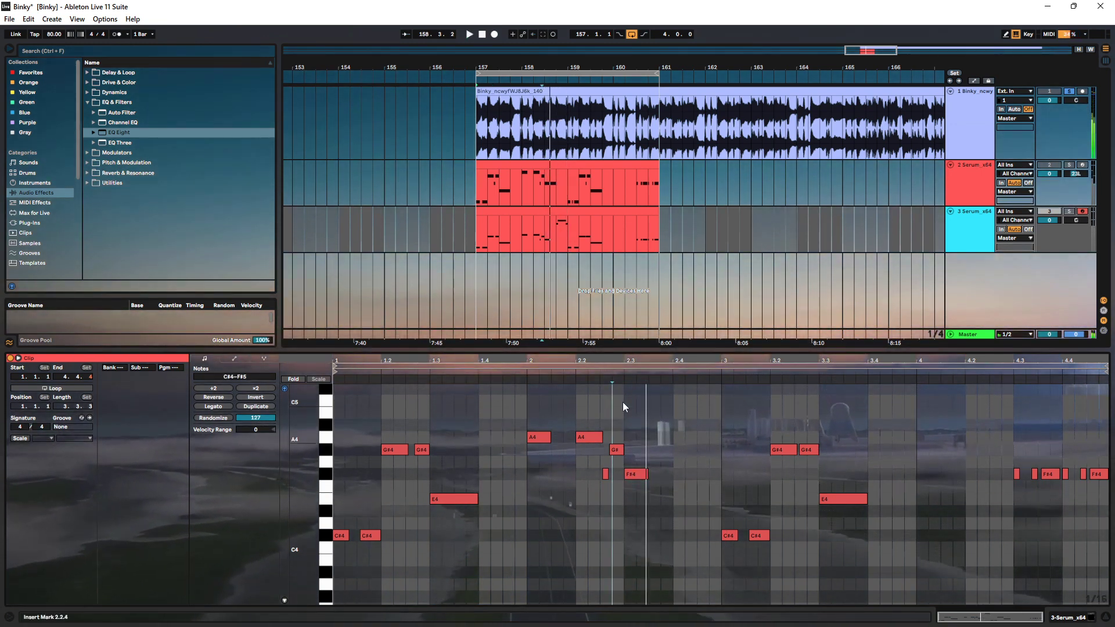
Adjust the F#4 note at 2.3 to end just past 2.3.3 and extend the first C#4 of bar 3 slightly
drag(647, 474, 654, 475)
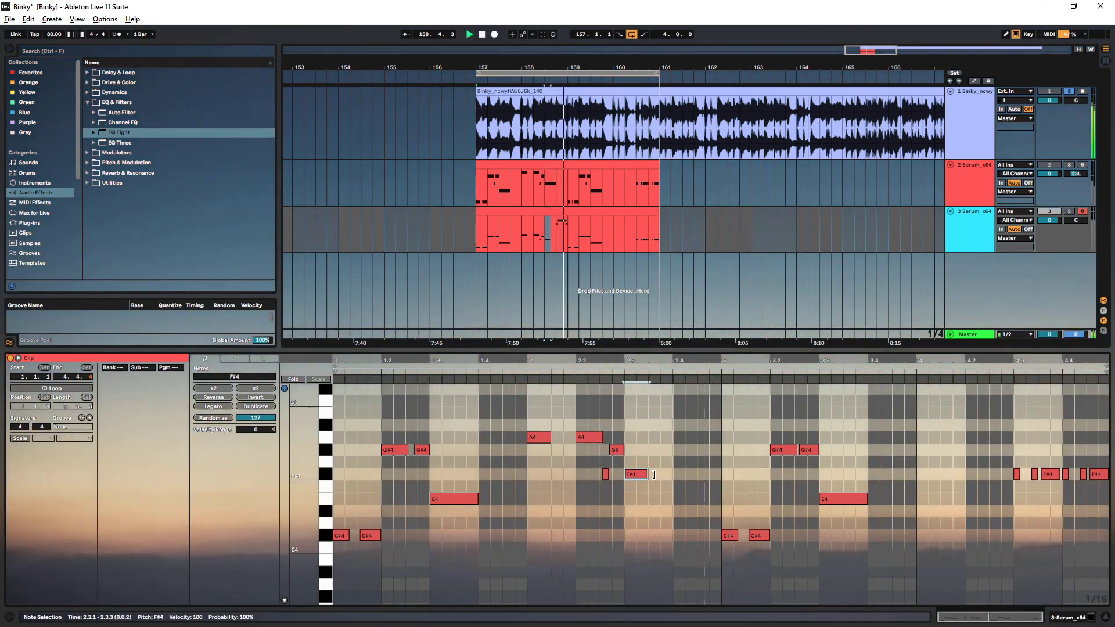
click(688, 462)
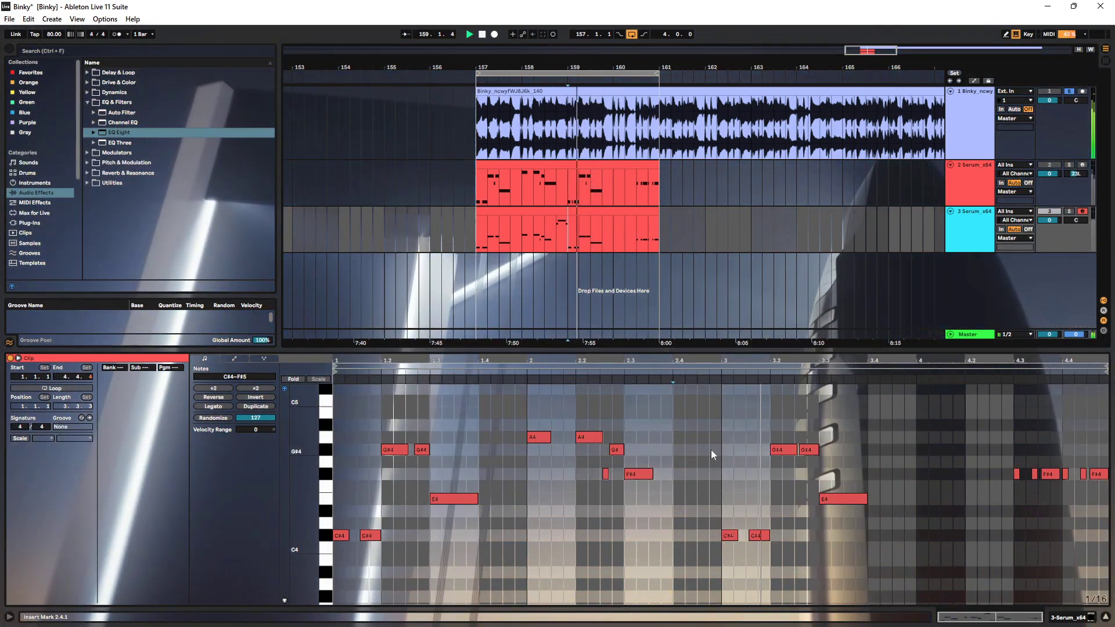
drag(743, 363, 743, 401)
double_click(743, 536)
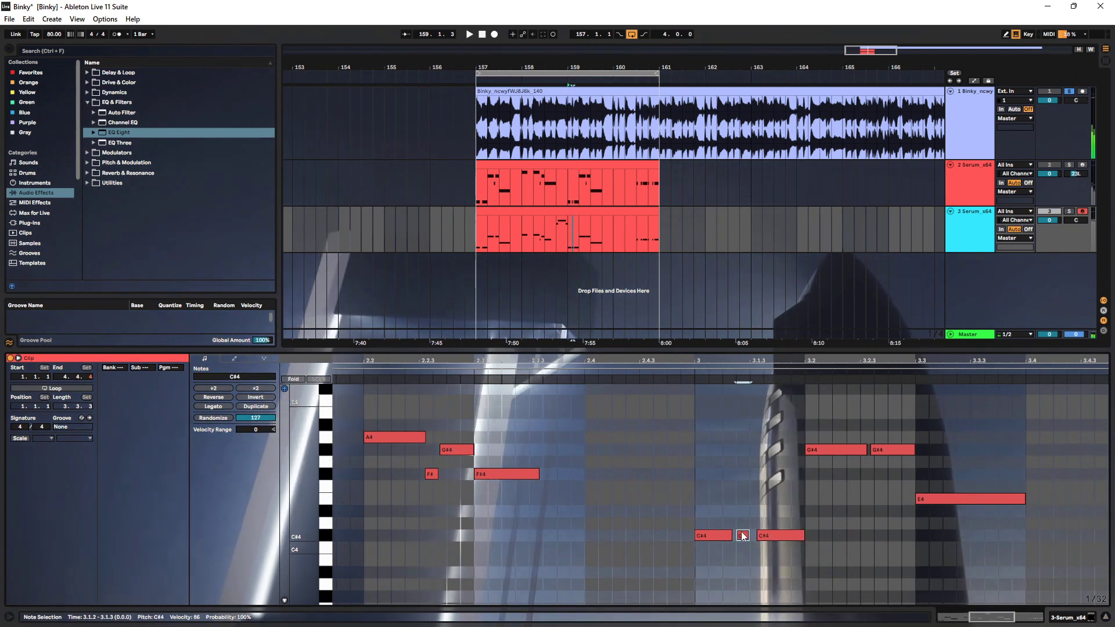
double_click(743, 533)
key(space)
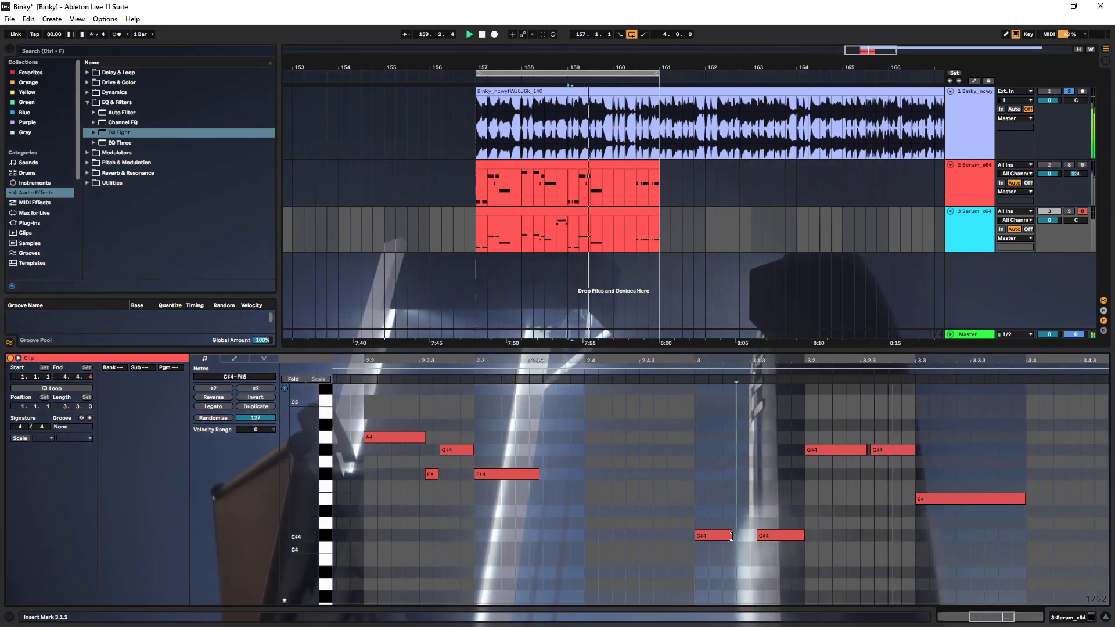
drag(731, 536, 736, 537)
drag(743, 363, 629, 322)
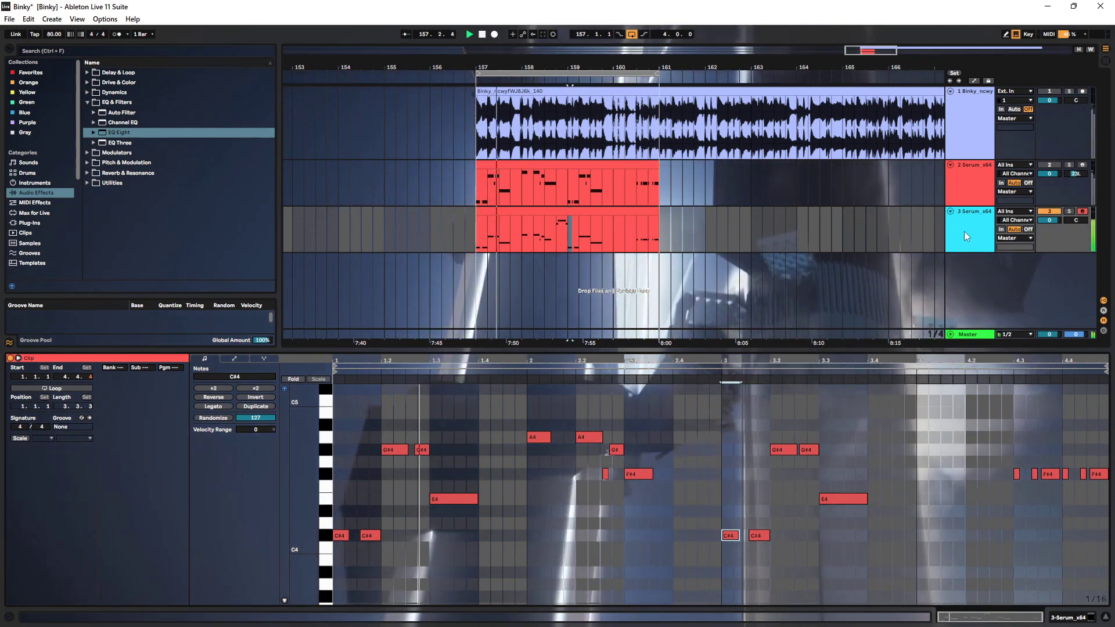
Reopen Serum on track 3, try the Filter effect's cutoff at 352 Hz, and readjust the distortion drive and mix
double_click(964, 231)
click(34, 510)
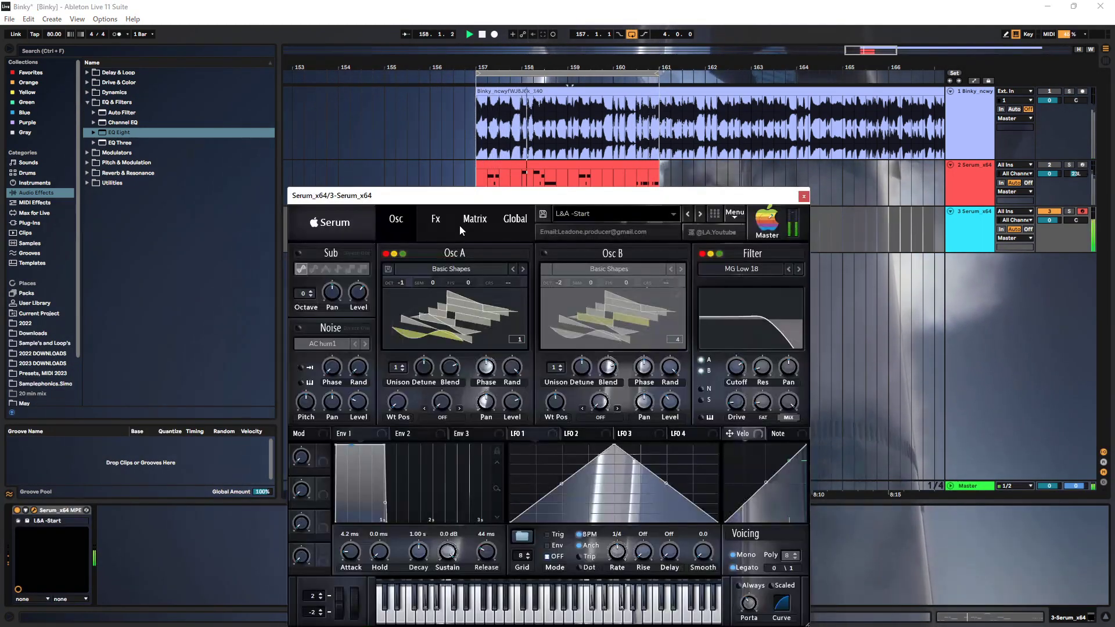
click(437, 220)
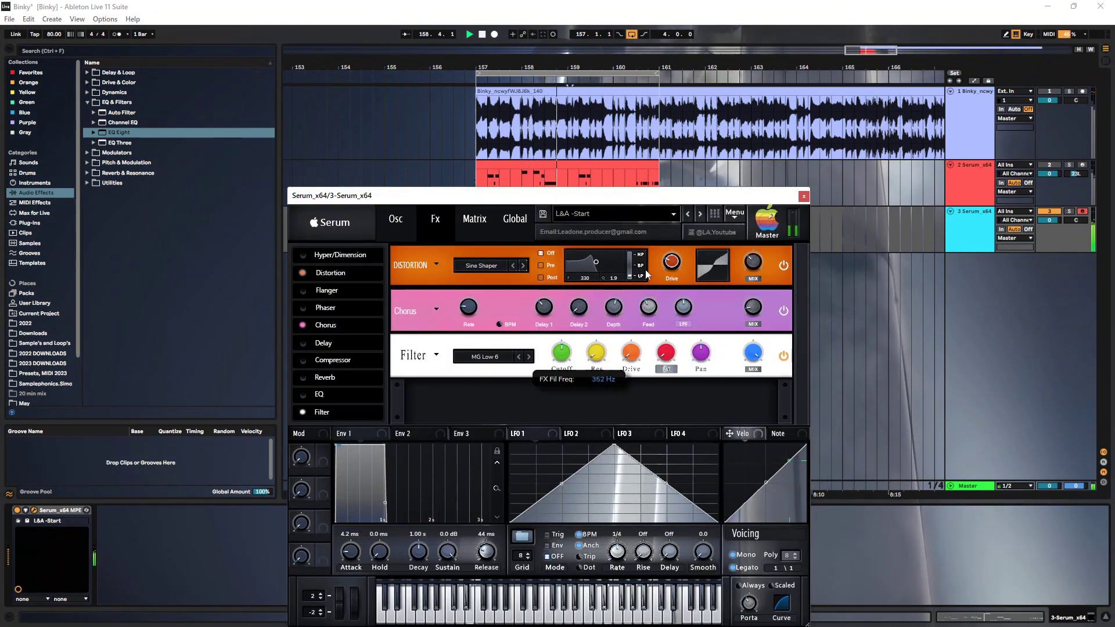
drag(669, 244, 671, 259)
drag(754, 261, 755, 234)
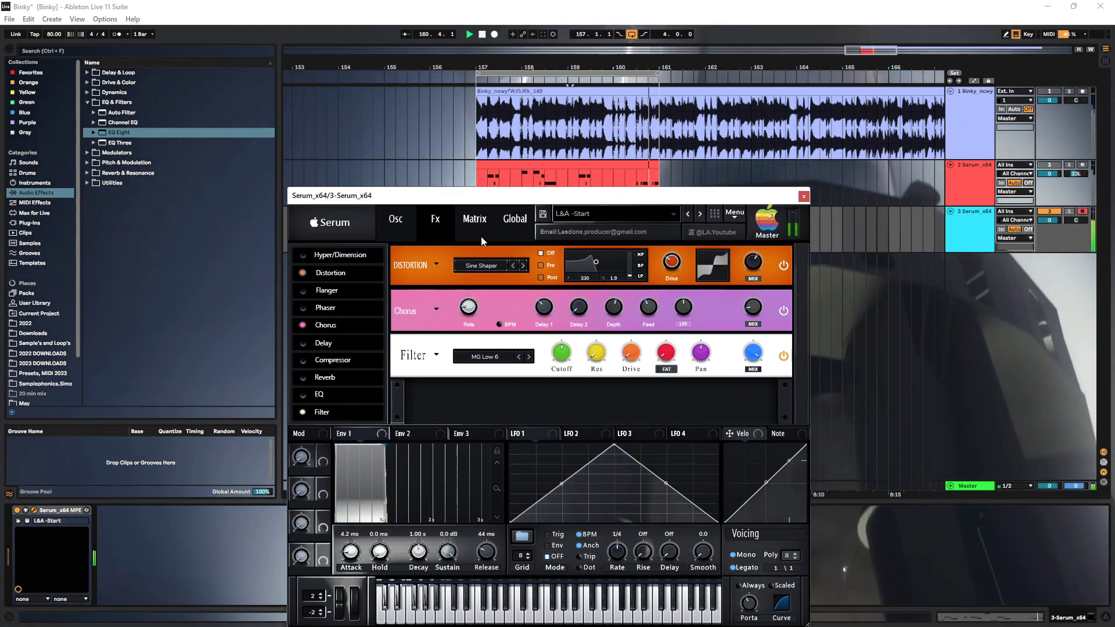
click(396, 220)
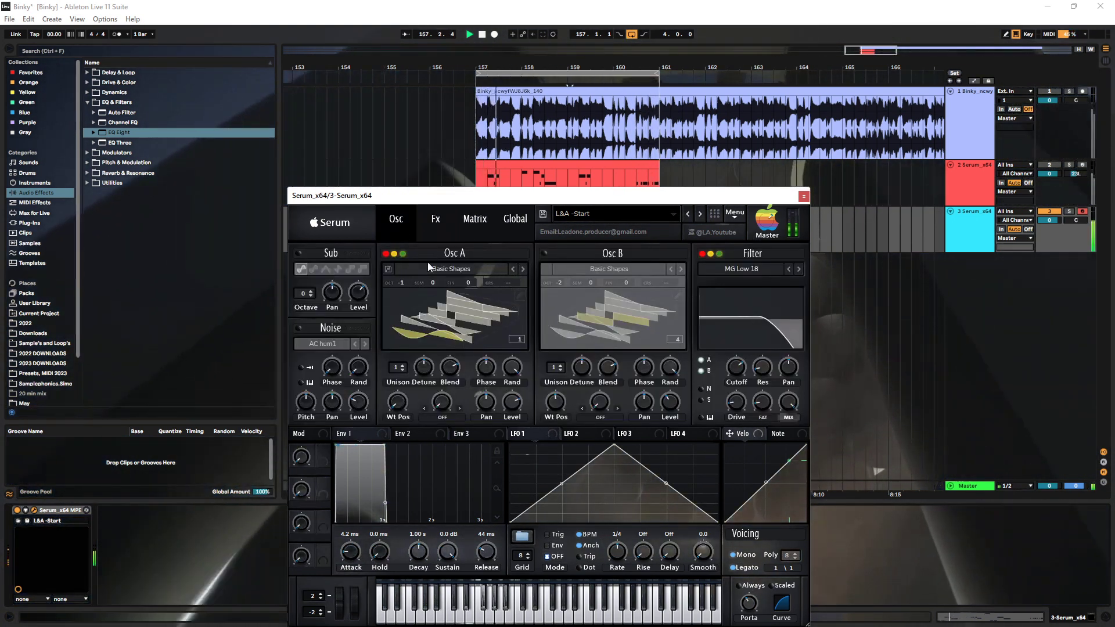
click(804, 196)
Reset the Binky audio clip's pitch transposition to 0 semitones
click(584, 212)
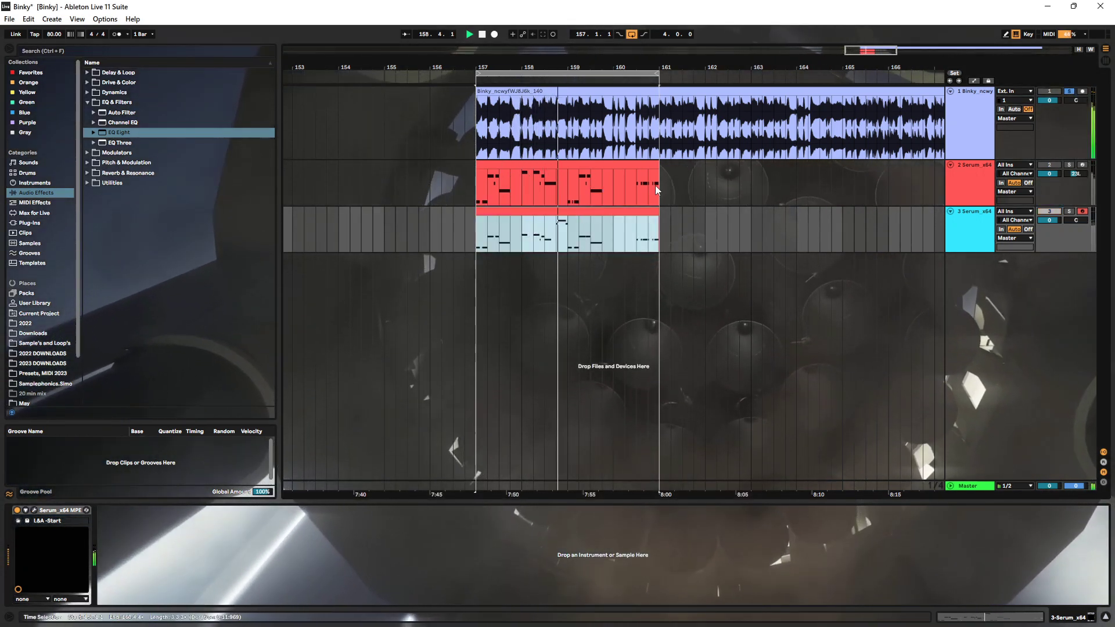
double_click(679, 94)
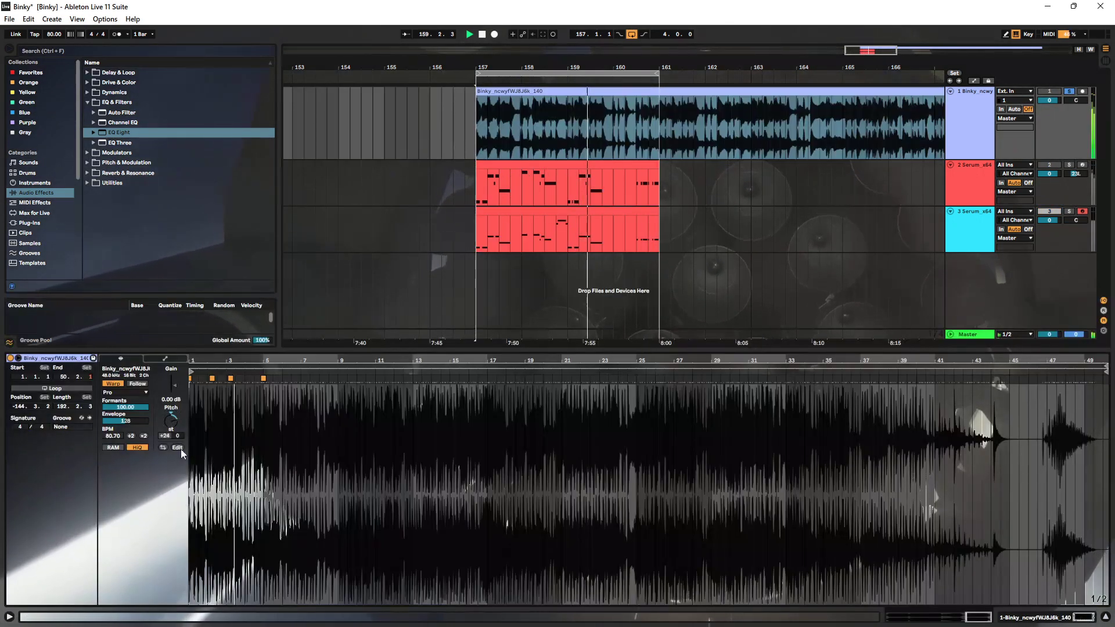
click(170, 420)
key(Delete)
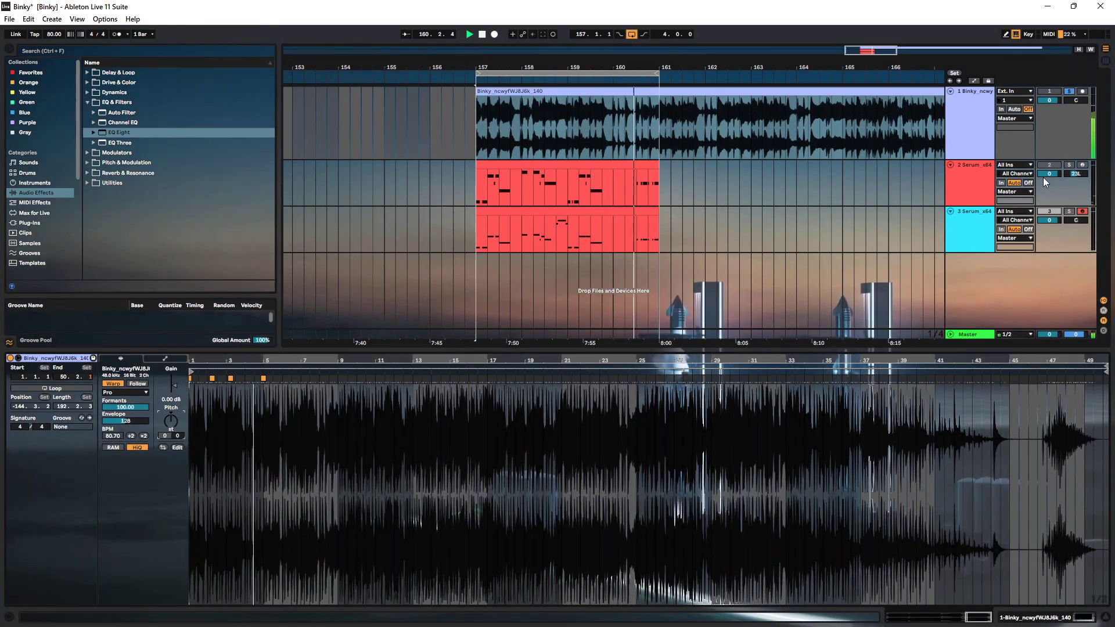
Transpose all notes in track 3's MIDI clip down two octaves and return to that track's Serum device
double_click(974, 192)
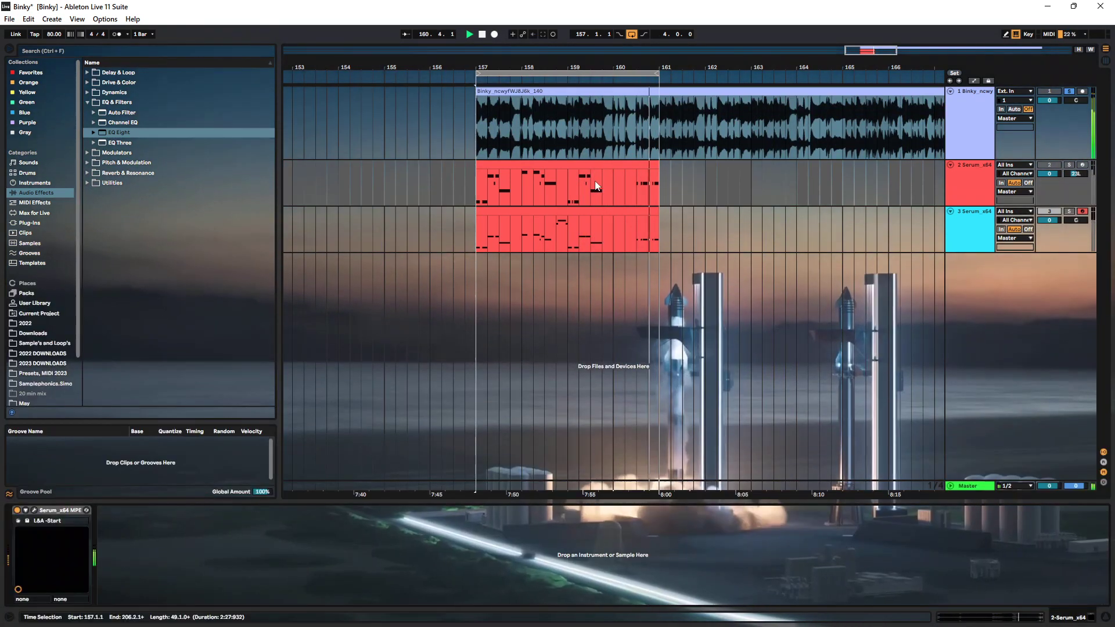
click(571, 209)
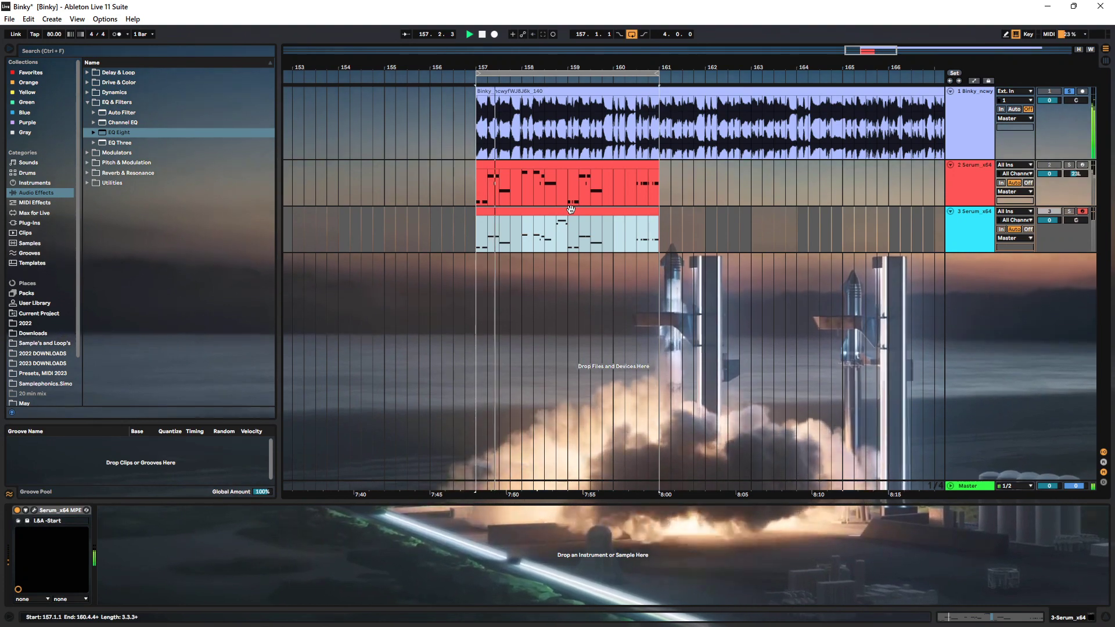
double_click(571, 210)
key(shift+Down)
key(shift+Down)
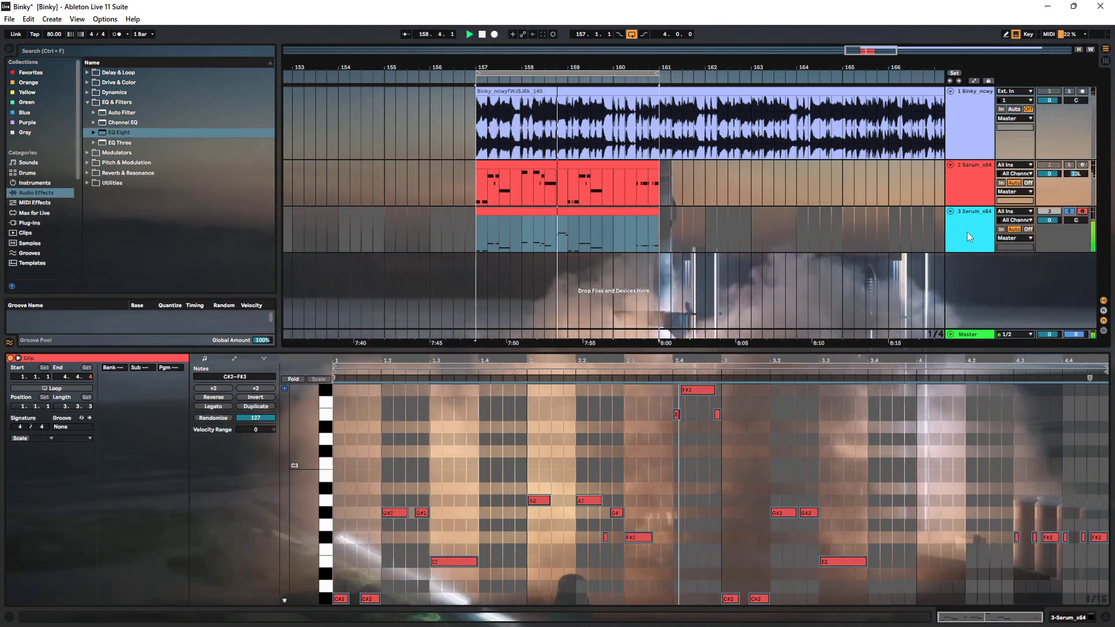
click(967, 232)
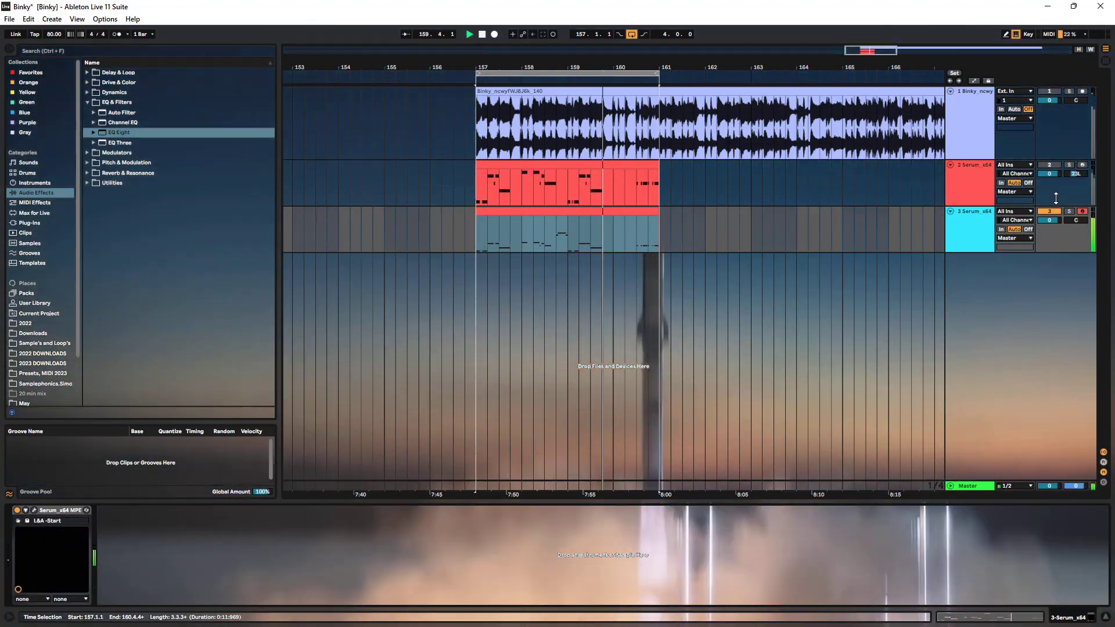
Compare the Binky audio with track 2's Serum part by toggling and restarting playback, and solo track 2
click(1049, 165)
click(969, 122)
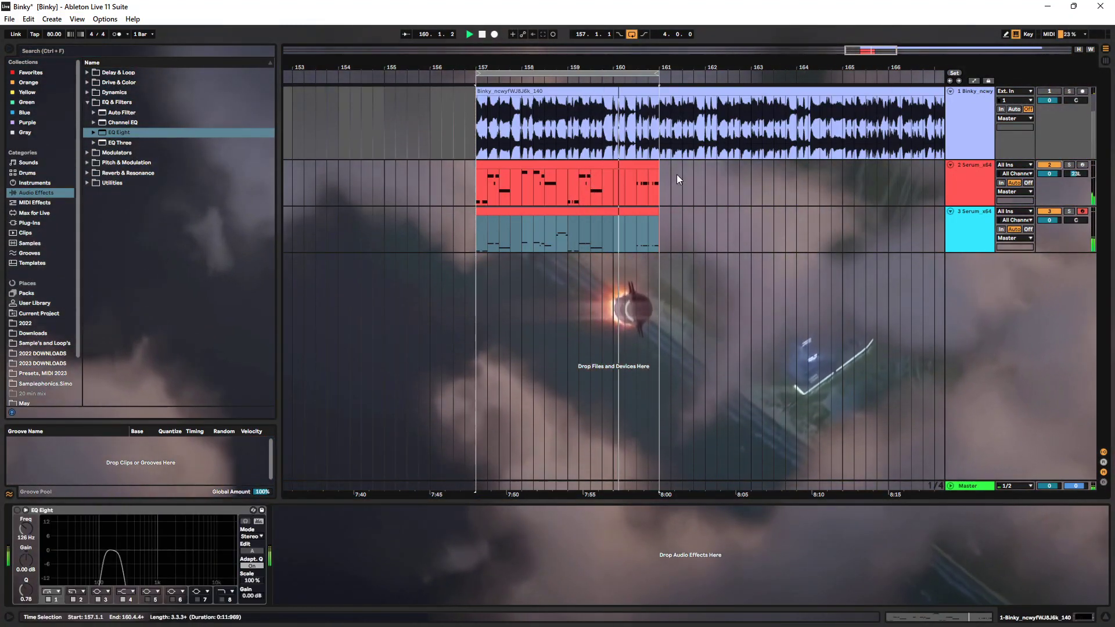
key(space)
key(space)
click(981, 180)
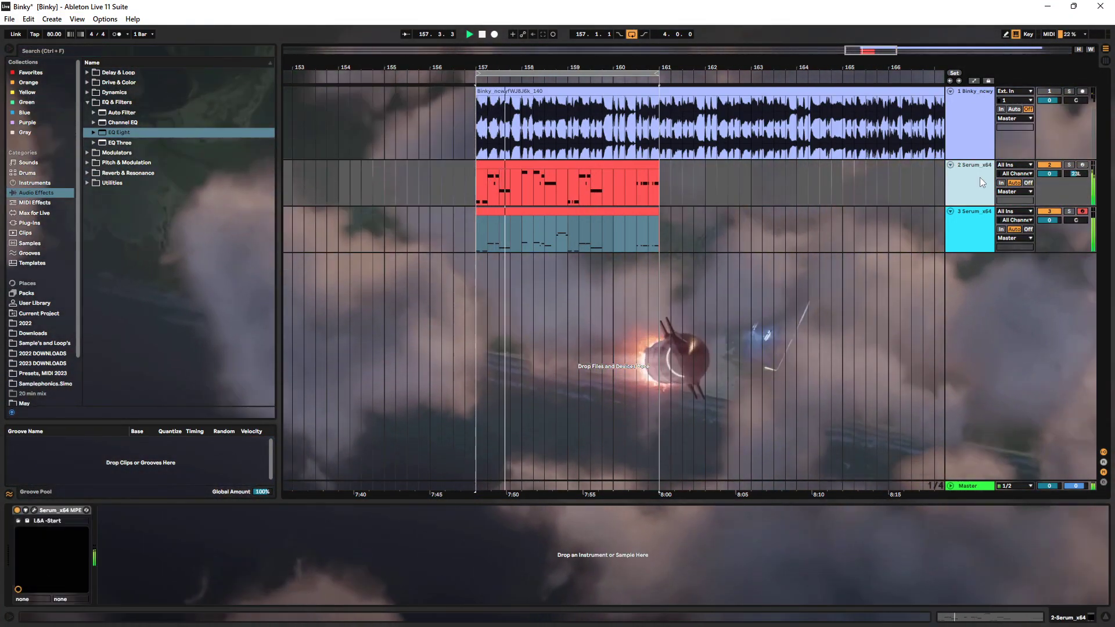
click(1070, 165)
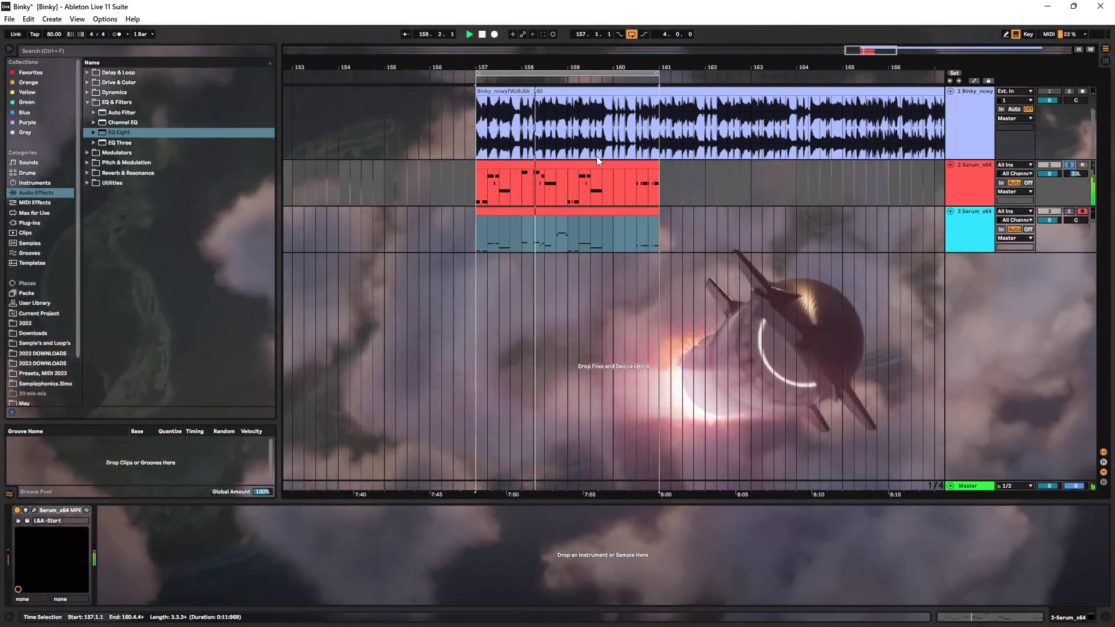
Open track 2's MIDI clip to check its notes against the soloed Binky audio and return to its Serum device
double_click(583, 165)
key(ctrl+a)
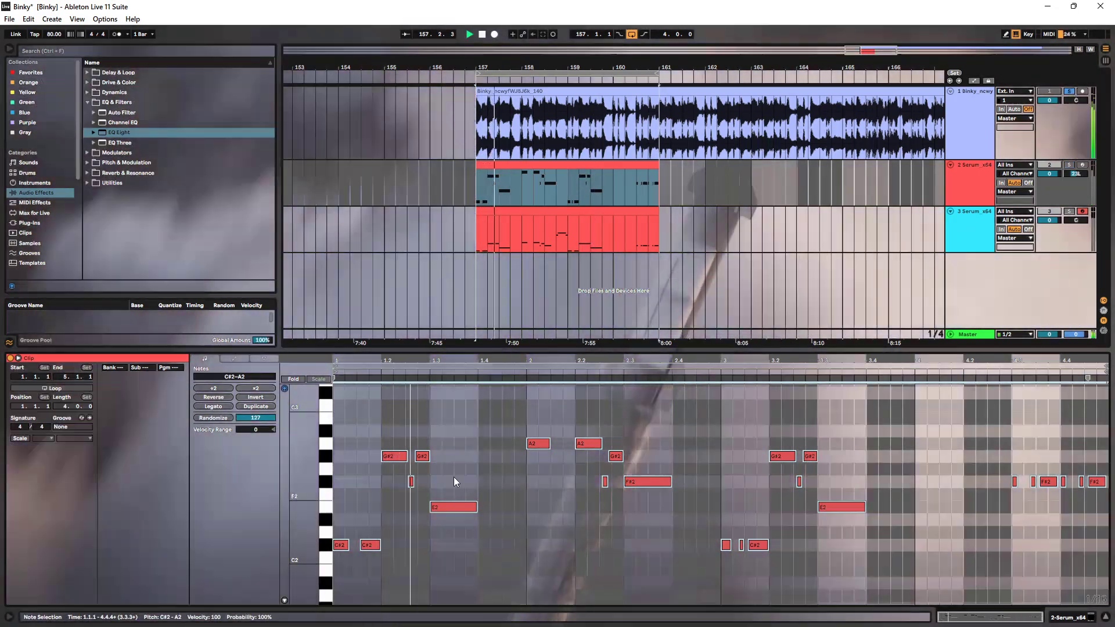
click(455, 477)
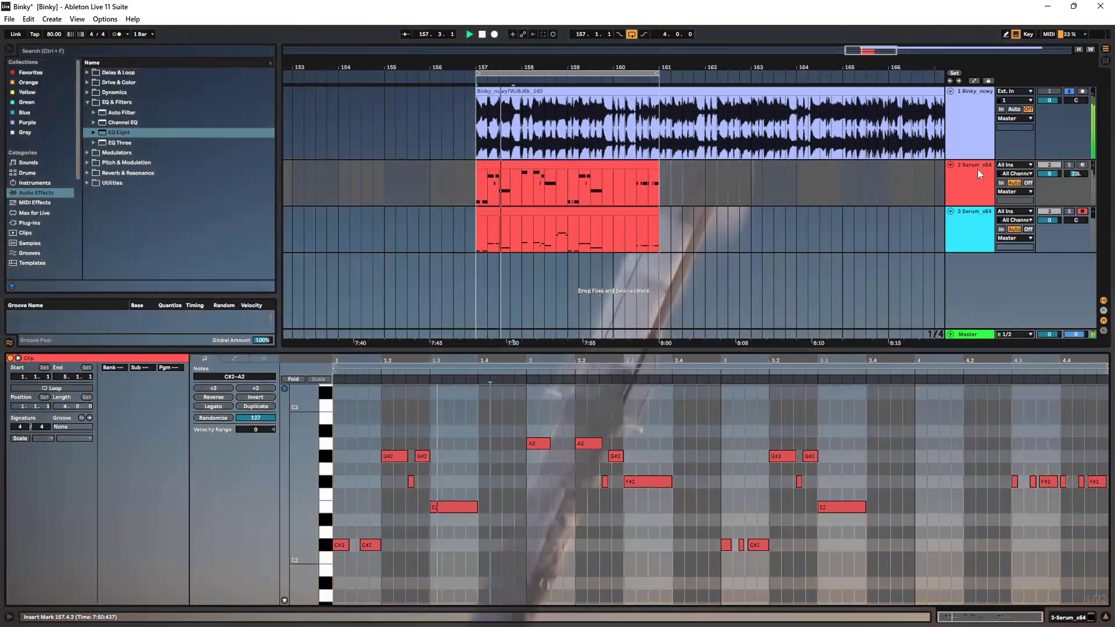
double_click(970, 172)
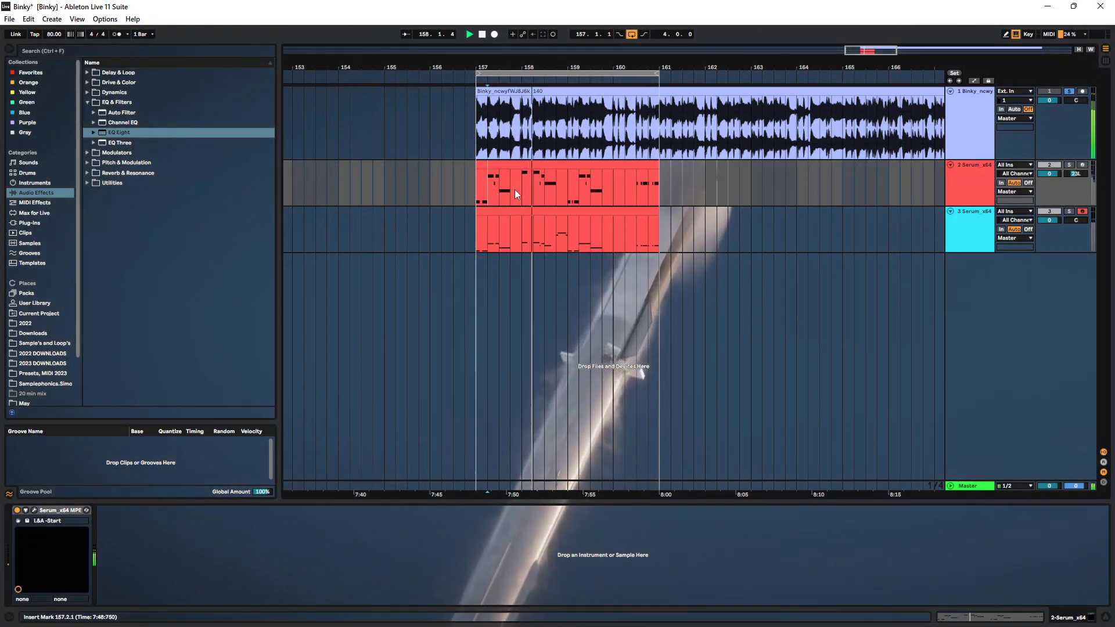
click(518, 196)
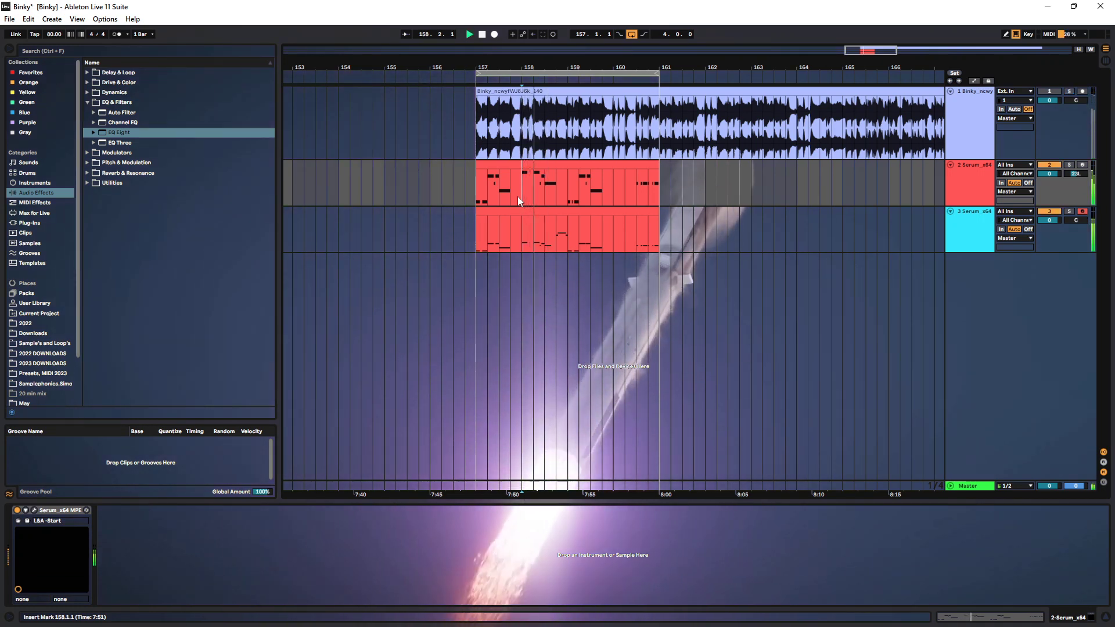
Solo track 3 and reopen its Serum synth on the oscillator settings
click(981, 230)
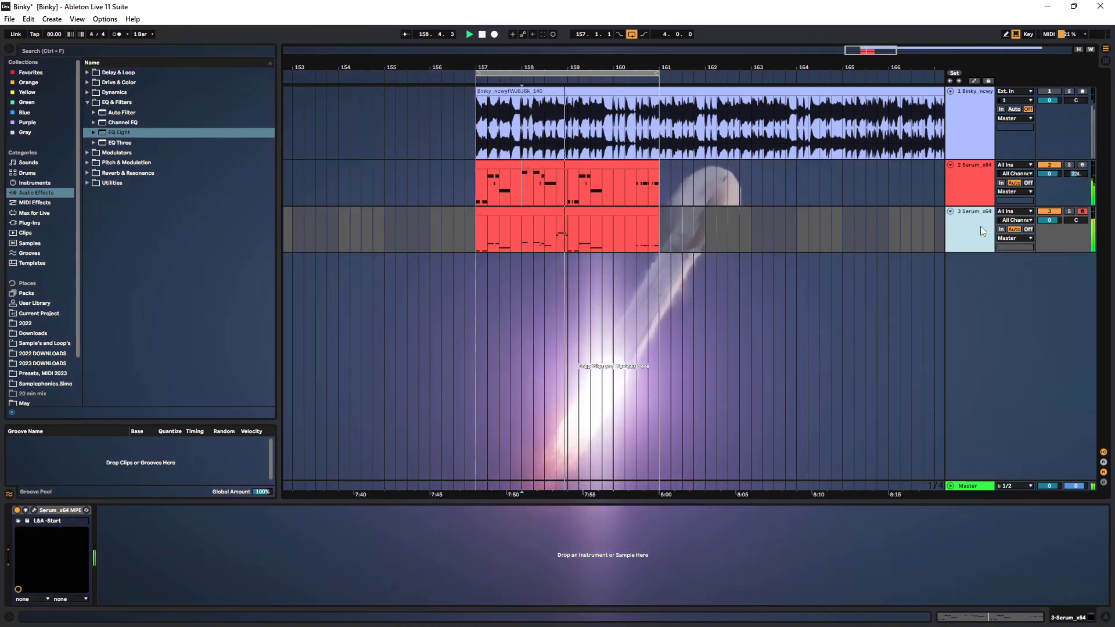
click(1069, 212)
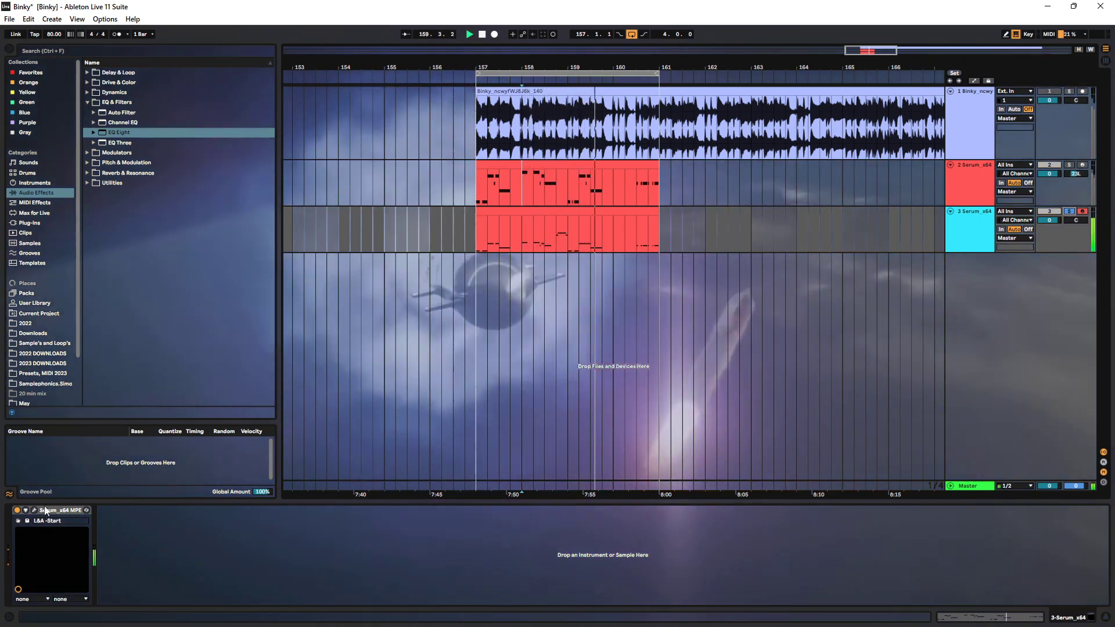
click(33, 510)
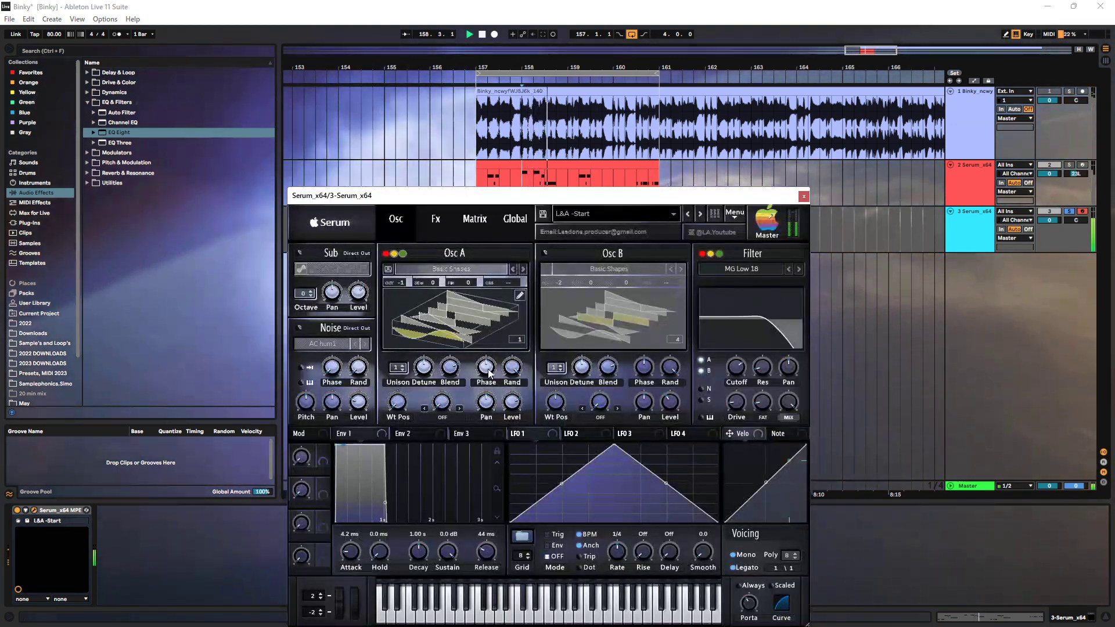
drag(489, 374, 487, 415)
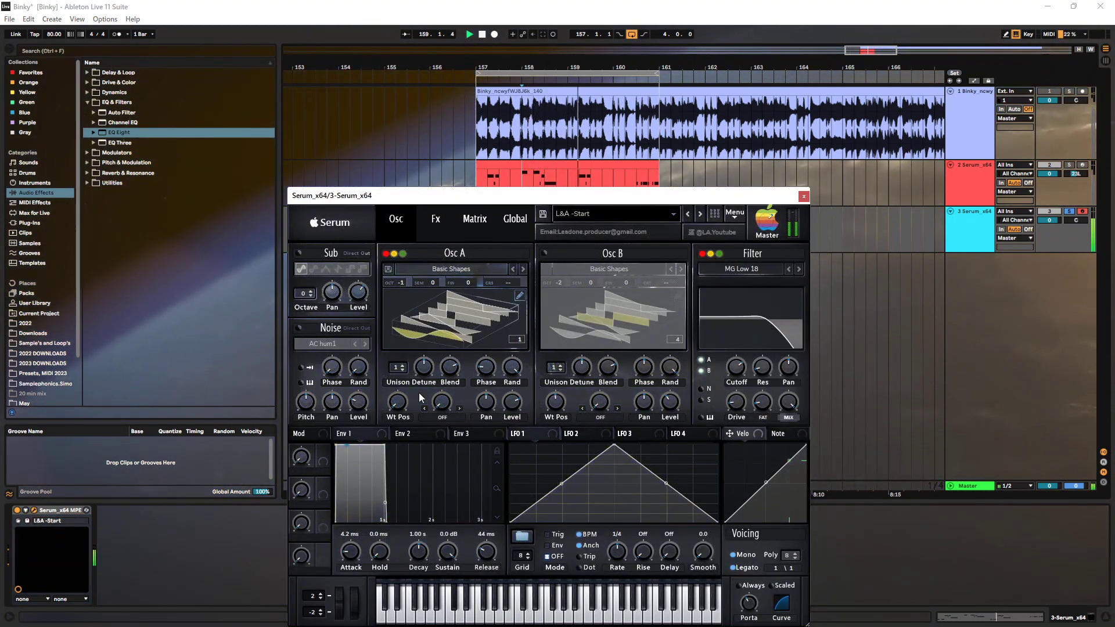
Enable Serum's EQ effect, adjust the low band's frequency, and set the high band to low-pass (LPF)
click(436, 219)
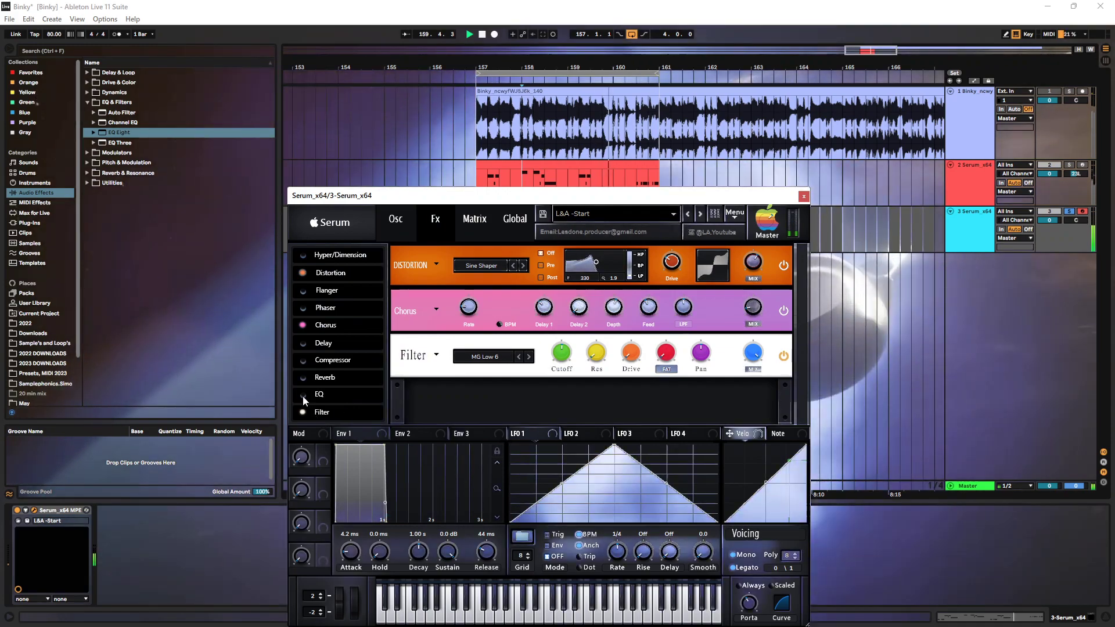
click(348, 395)
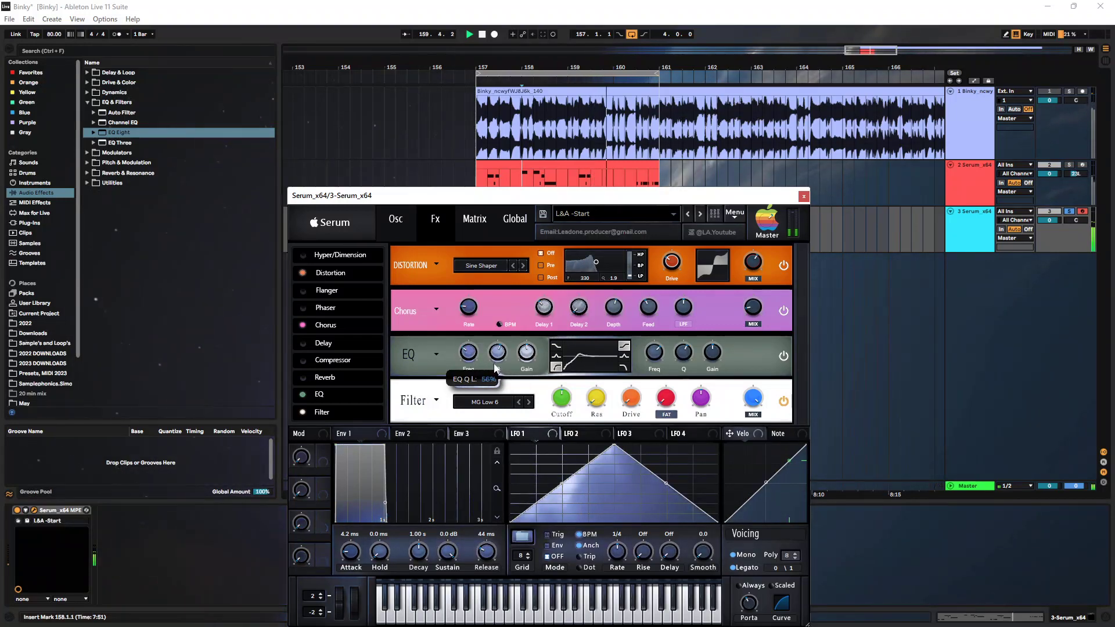
drag(470, 354, 473, 350)
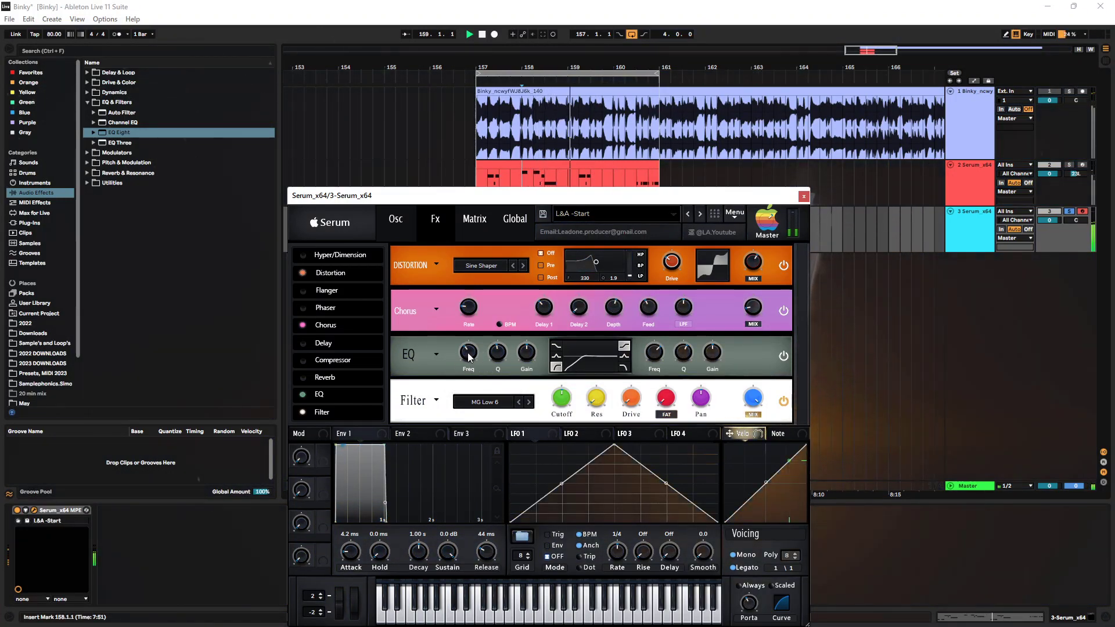
click(623, 368)
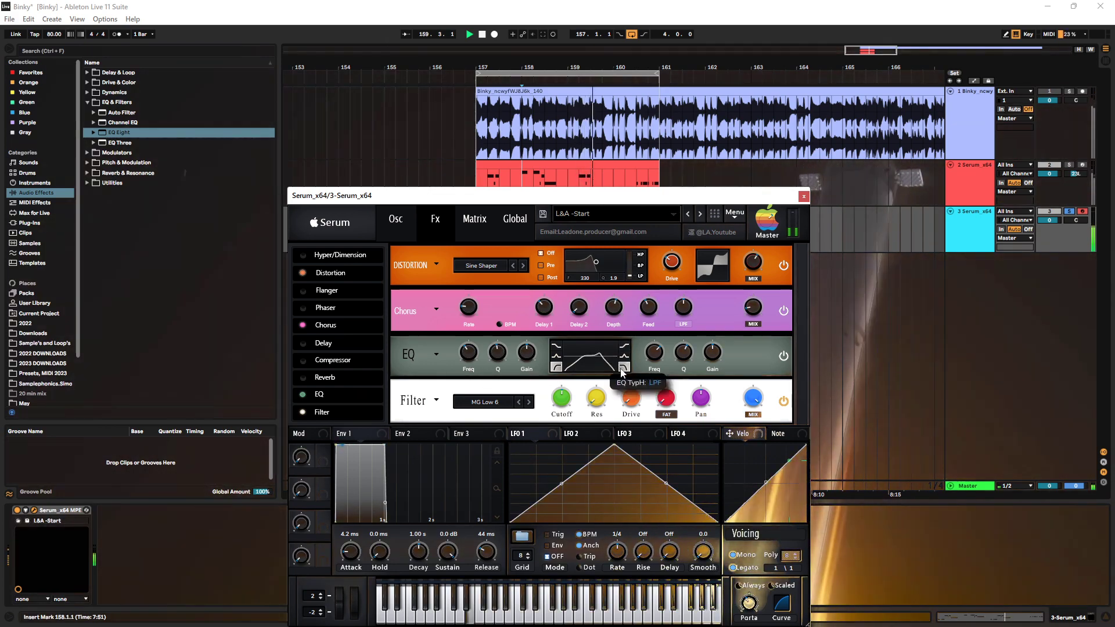
Switch off the Filter effect, change the EQ's low band to a shelf at 329 Hz, and readjust the low-pass band's frequency
click(302, 413)
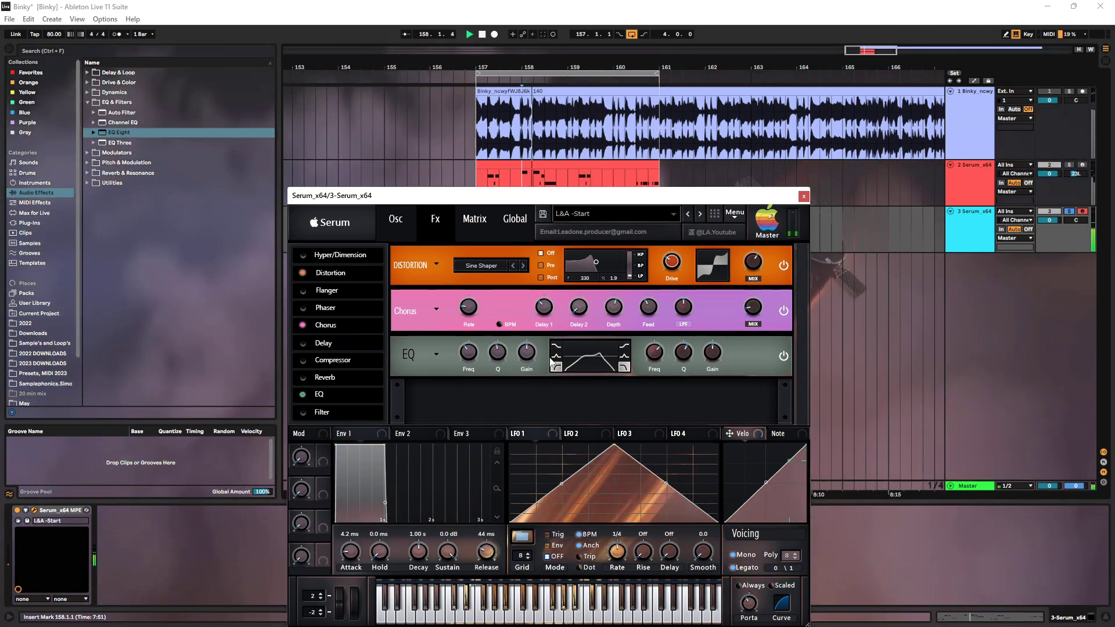
click(556, 347)
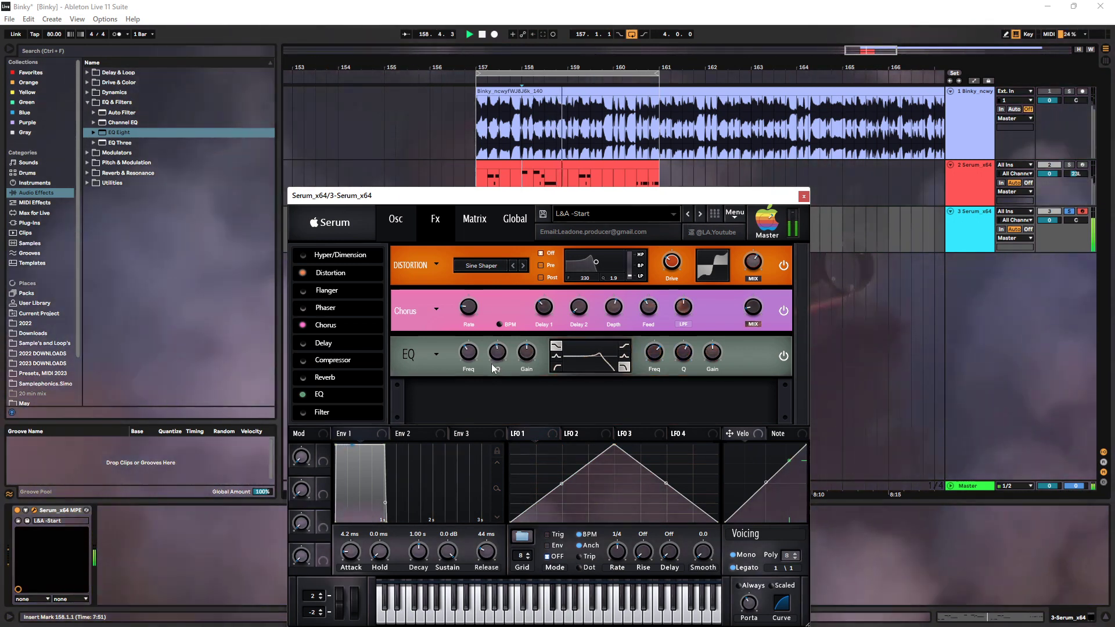
drag(651, 357, 685, 374)
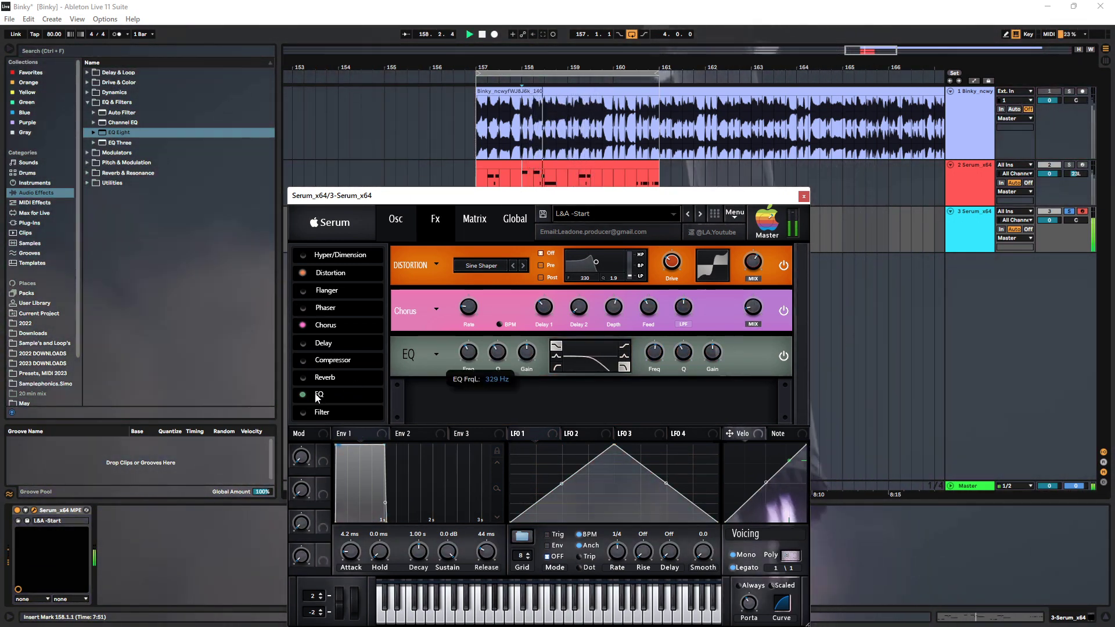
Compare the sound with and without EQ, and turn the Filter effect back on as High 12 with 36% resonance
click(303, 394)
click(302, 412)
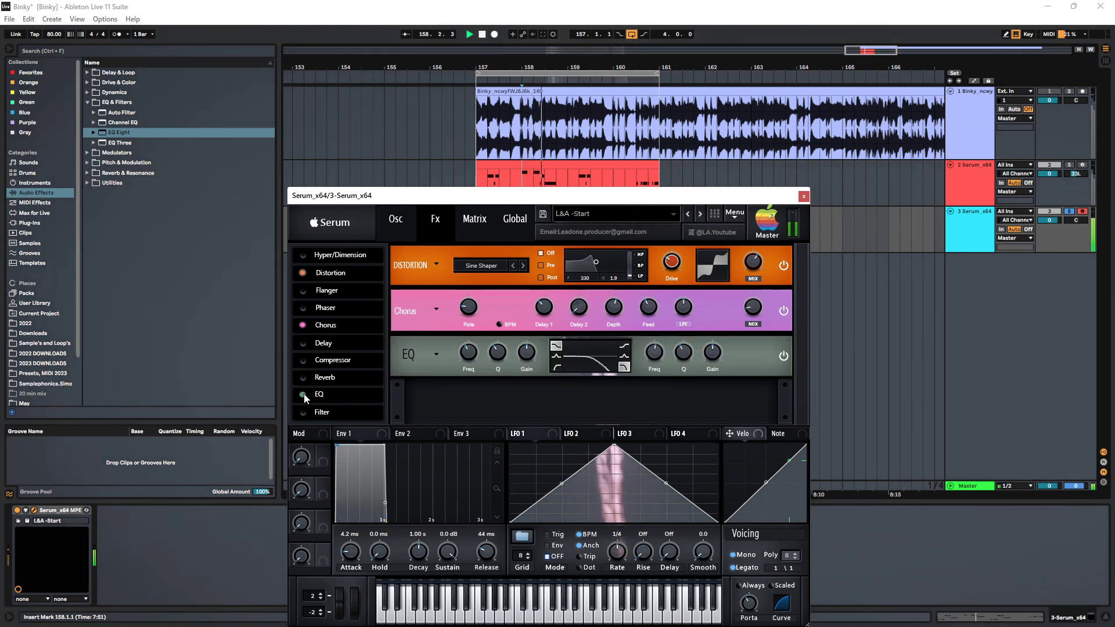
mouse_move(493, 416)
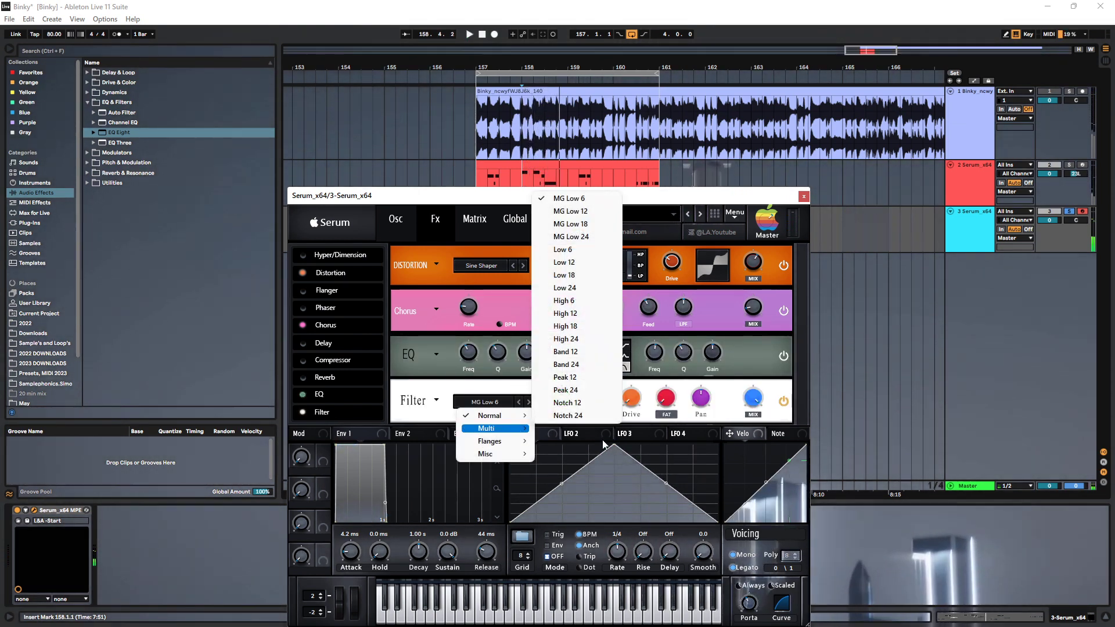
click(567, 317)
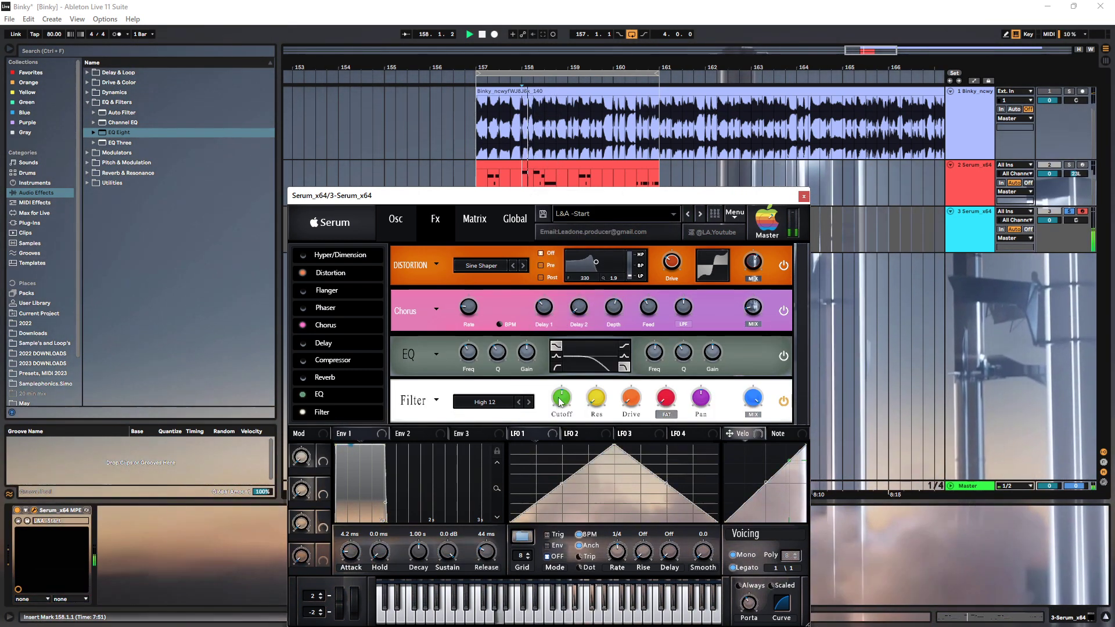
key(space)
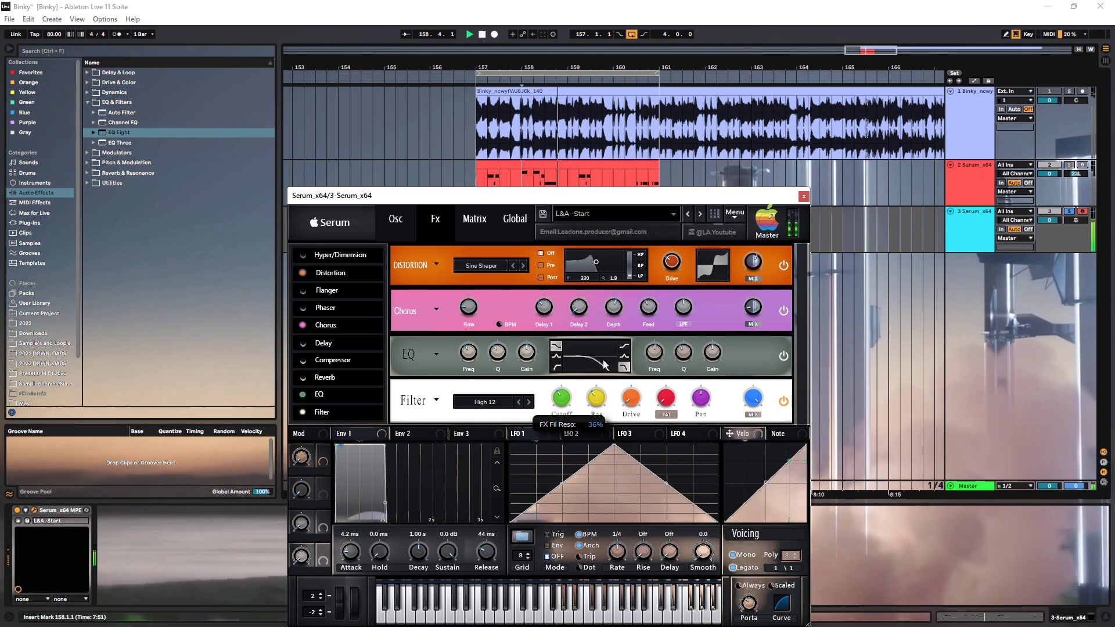
Switch the Filter effect to High 18 with its cutoff at 184 Hz, and increase the distortion drive
click(529, 403)
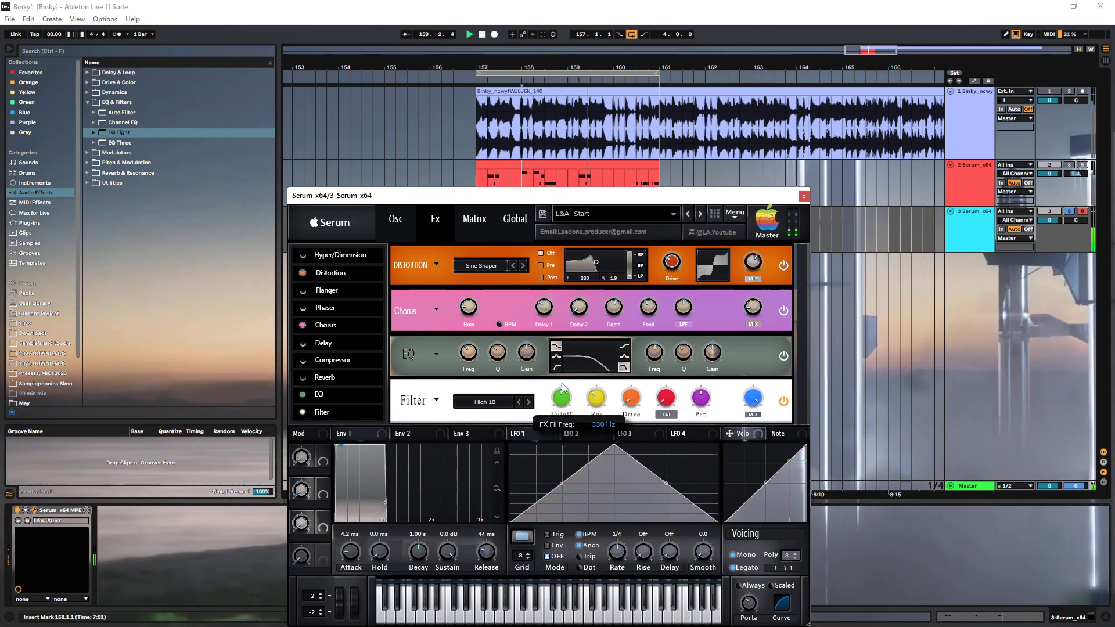
drag(563, 386, 563, 400)
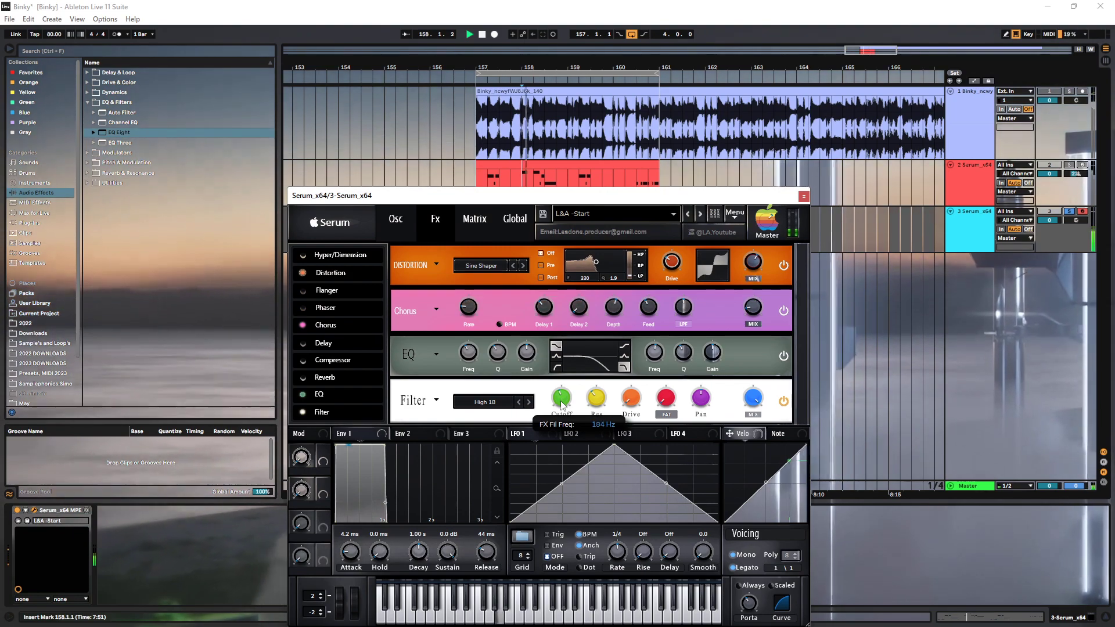
mouse_move(675, 266)
mouse_down()
mouse_move(677, 246)
mouse_move(679, 264)
mouse_up()
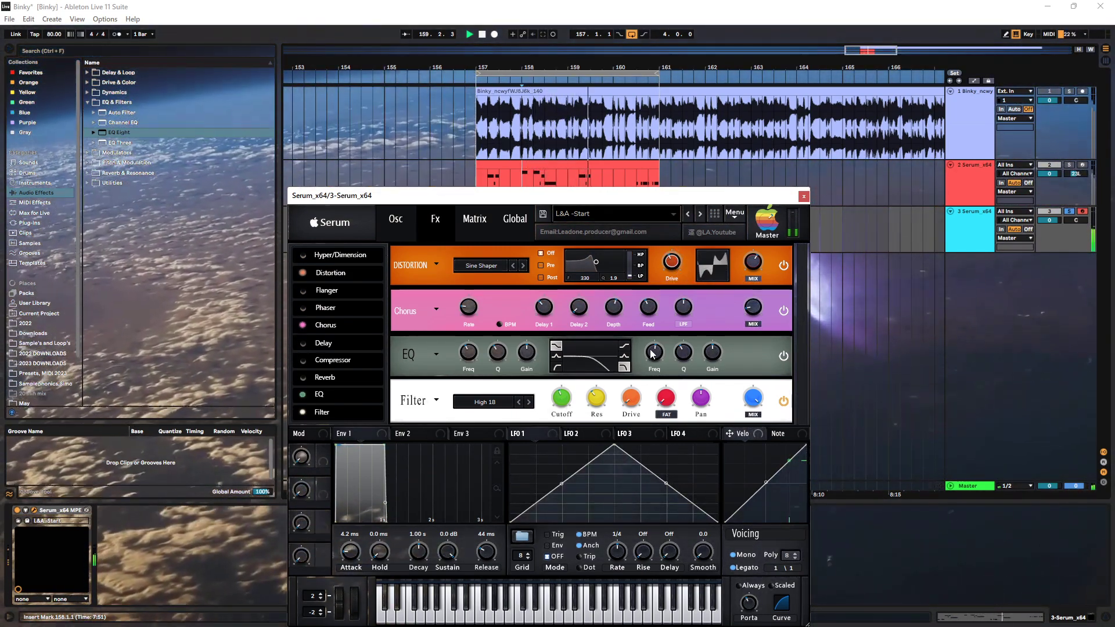
mouse_move(657, 346)
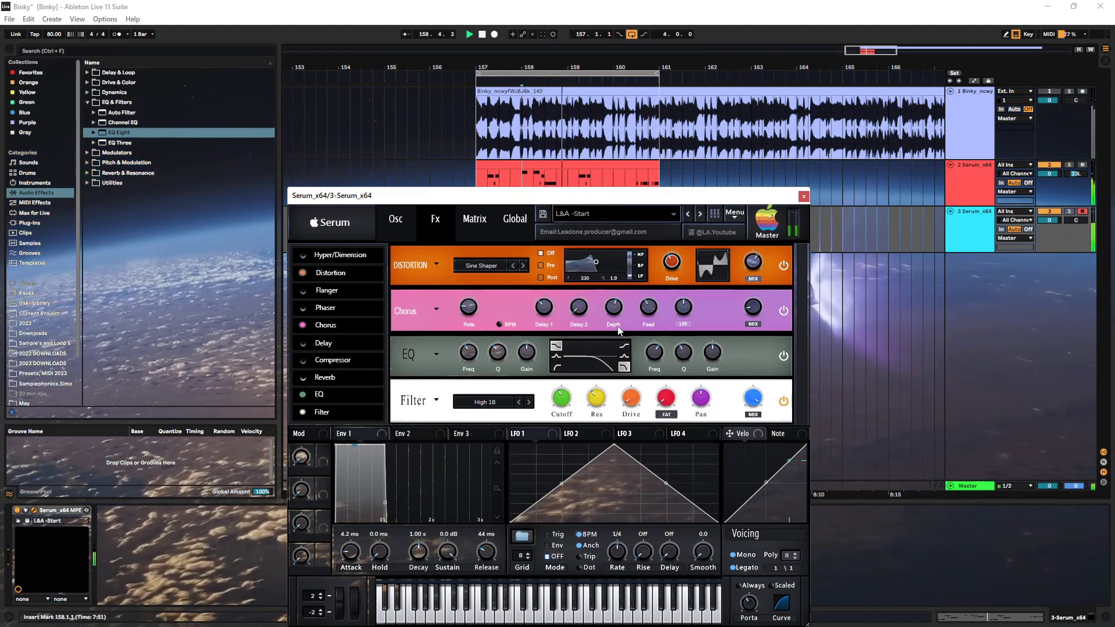
Try Osc A at -2 octaves and the Filter effect's cutoff at 96 Hz, and return Osc A to -1
click(399, 224)
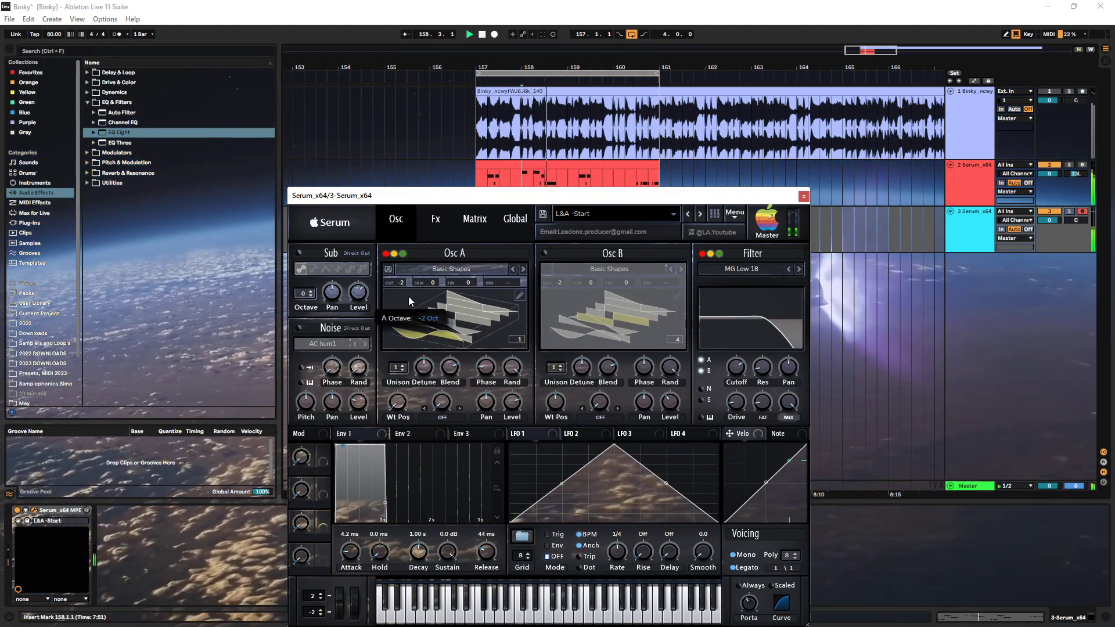
click(436, 220)
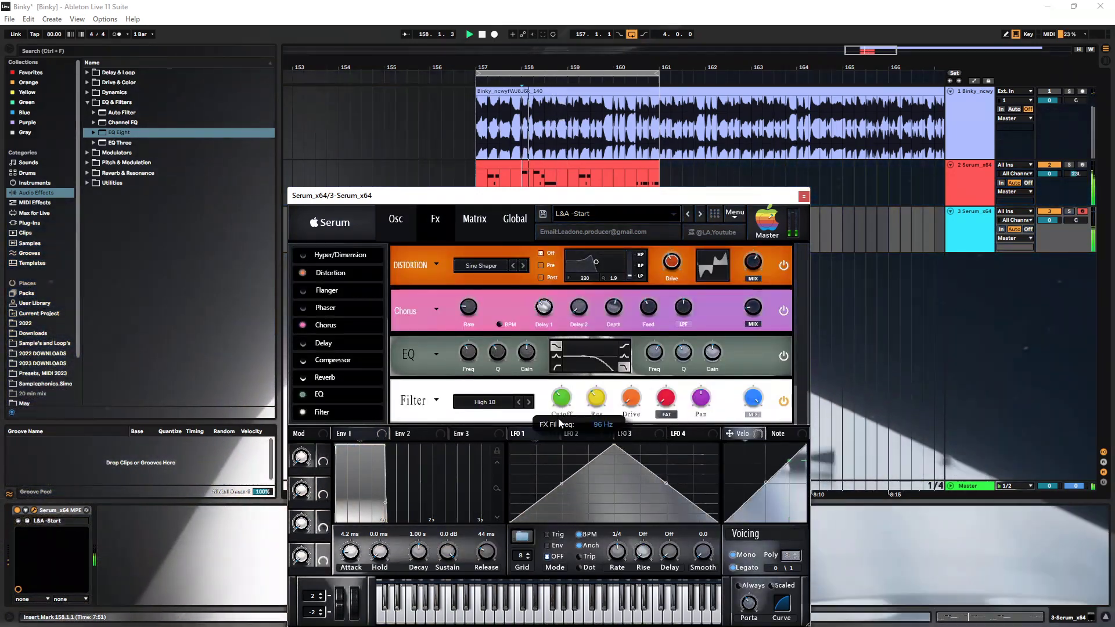
click(383, 225)
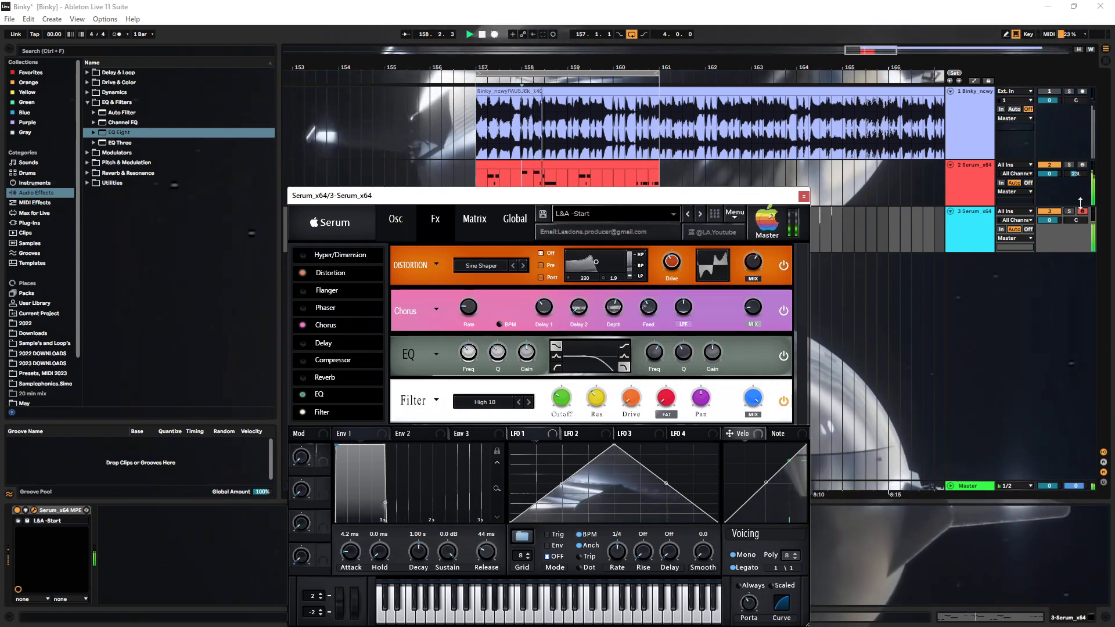
click(396, 228)
Replay from 158.2.1 while refining the EQ's high band and setting the Filter effect's cutoff to 113 Hz
drag(506, 195, 214, 106)
click(536, 240)
key(space)
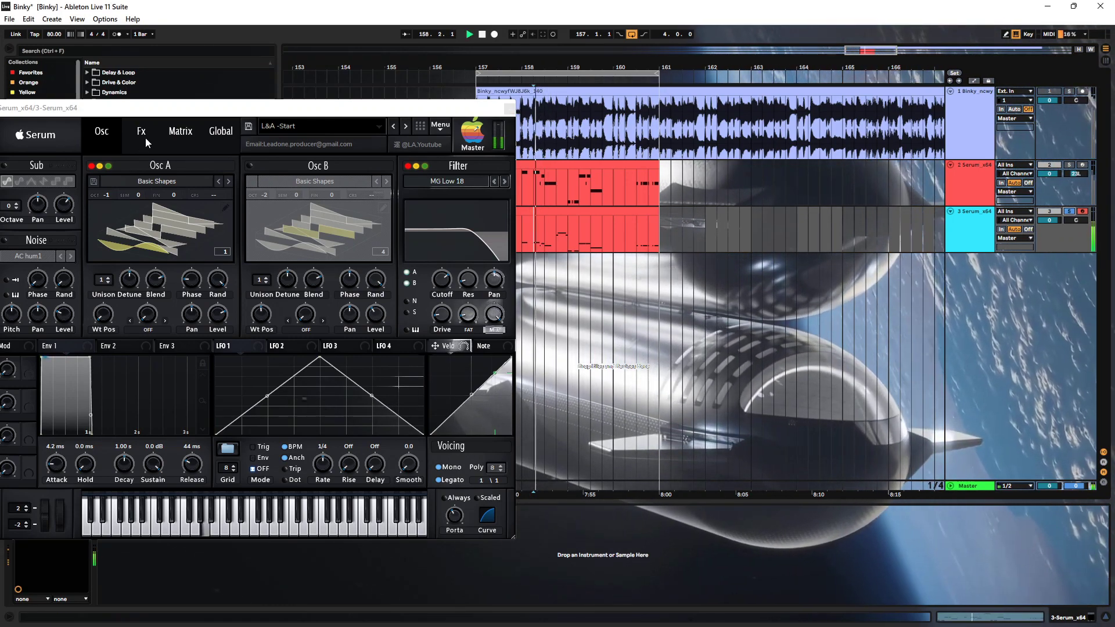
click(145, 138)
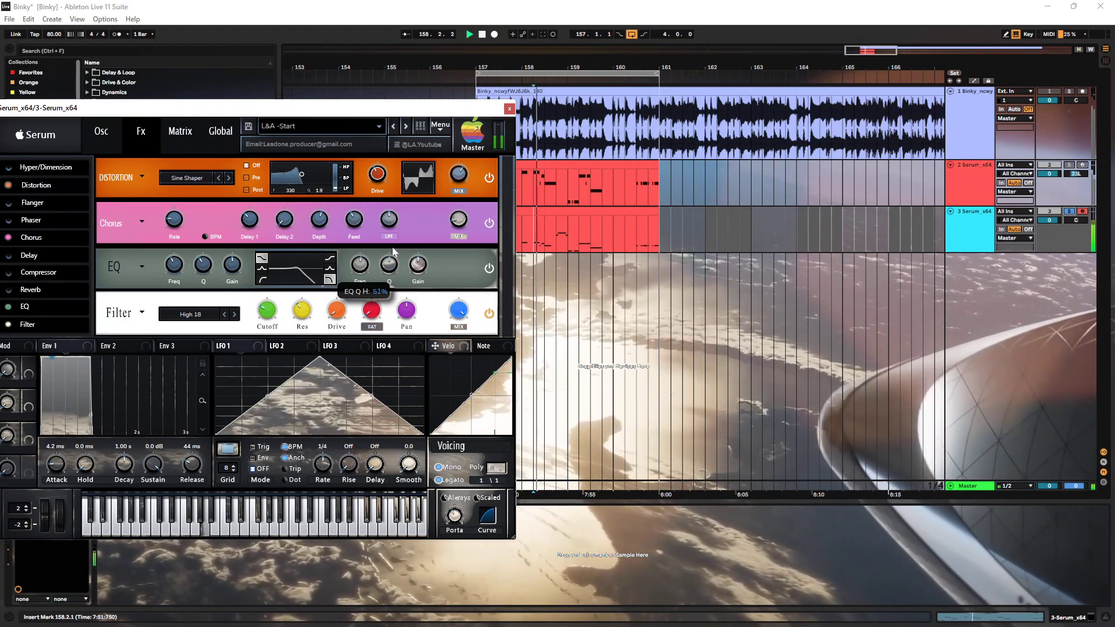
drag(355, 280, 393, 253)
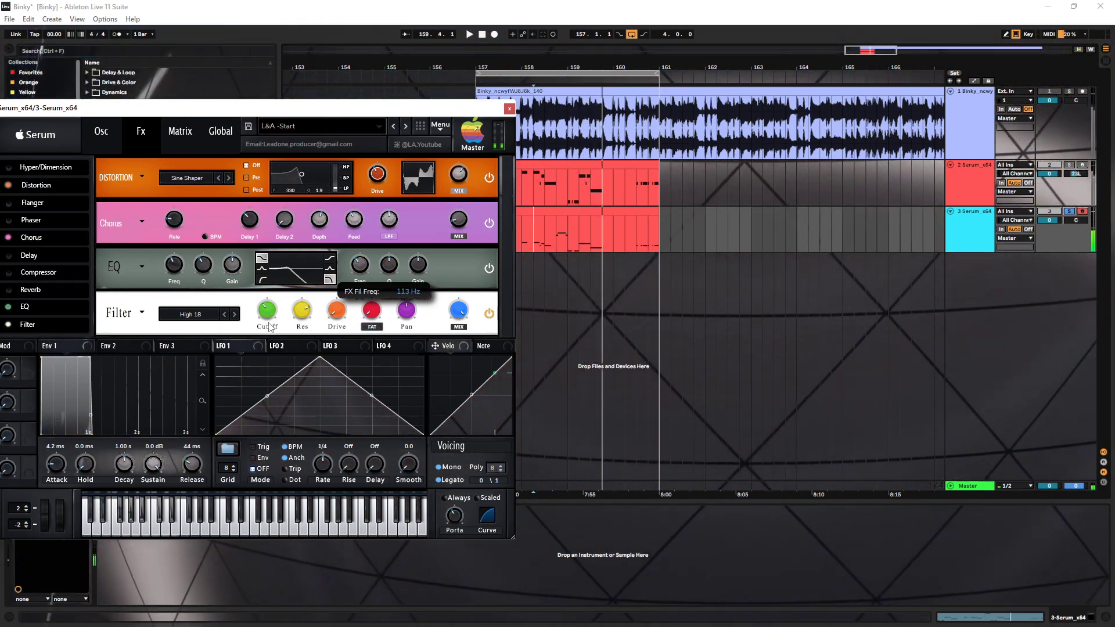
Reorder Serum's effects chain to Distortion, Filter, EQ and Chorus
drag(406, 102, 604, 104)
drag(226, 194, 241, 292)
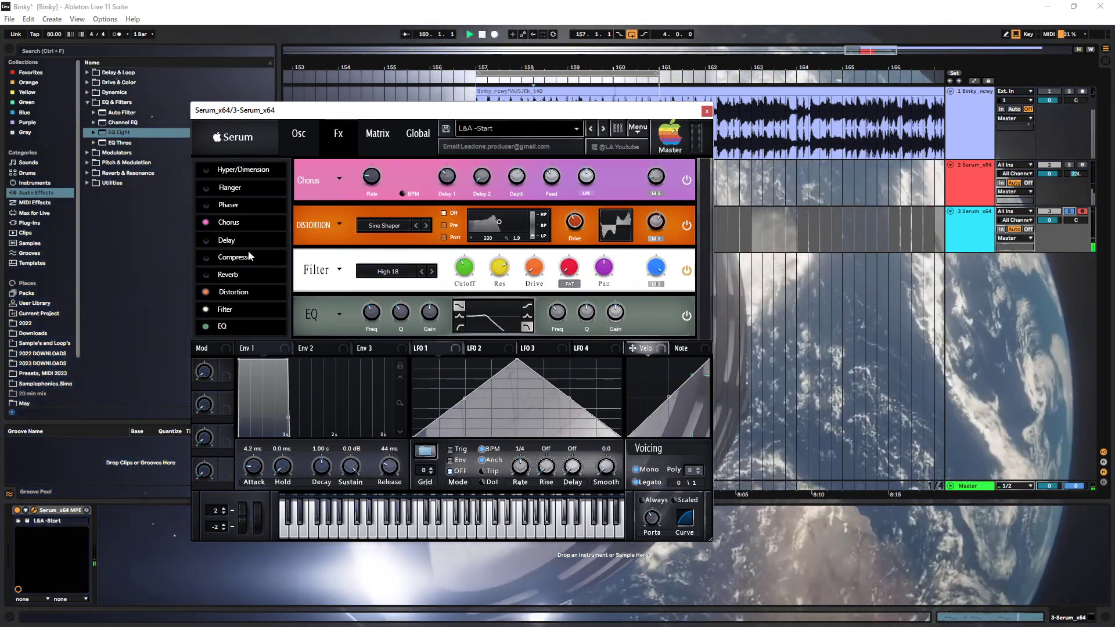
drag(250, 336, 277, 326)
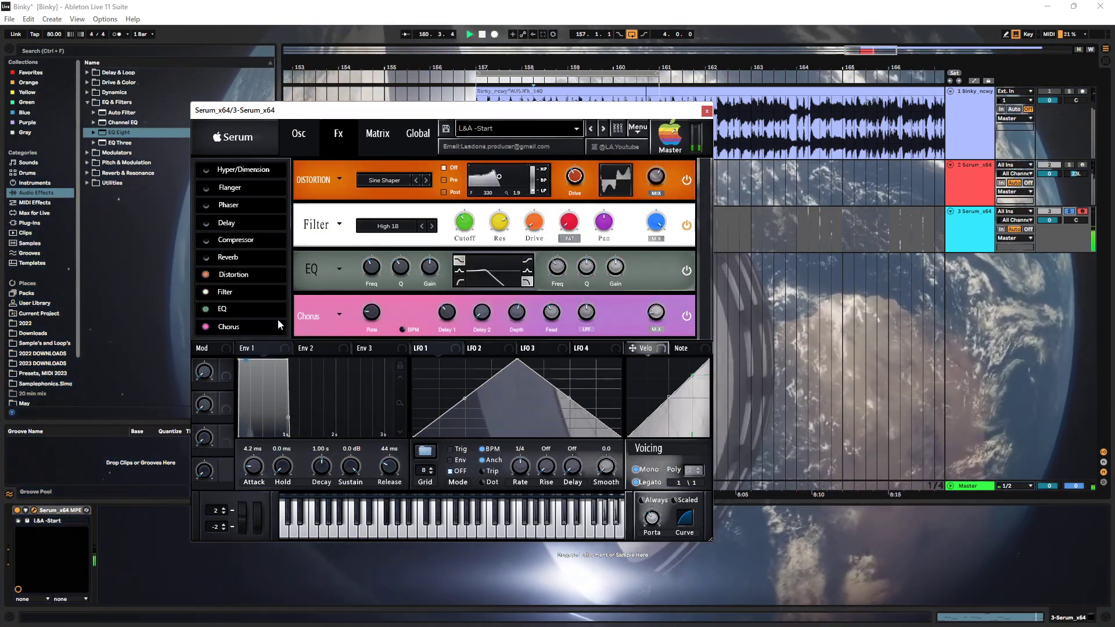
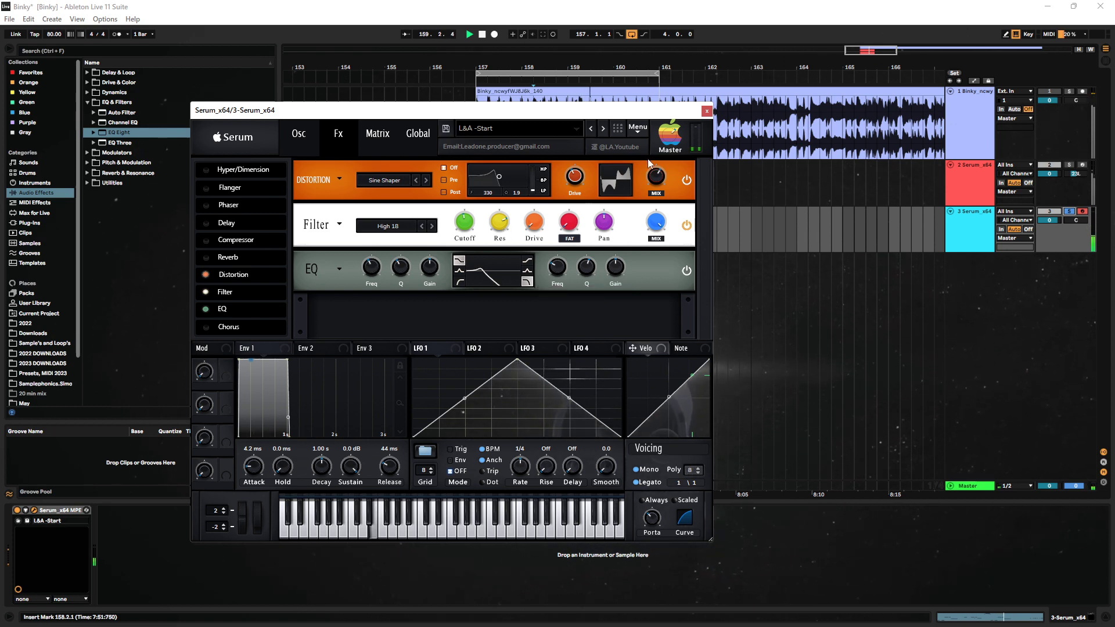
Switch the Filter effect to High 24 and adjust its cutoff during playback
drag(646, 111, 637, 171)
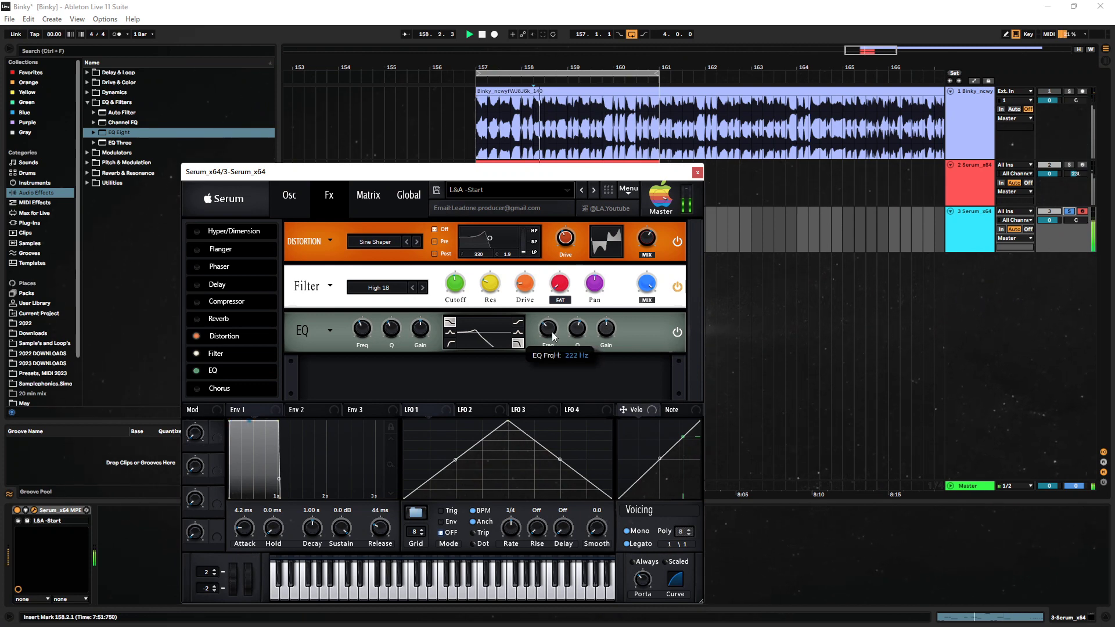
click(422, 287)
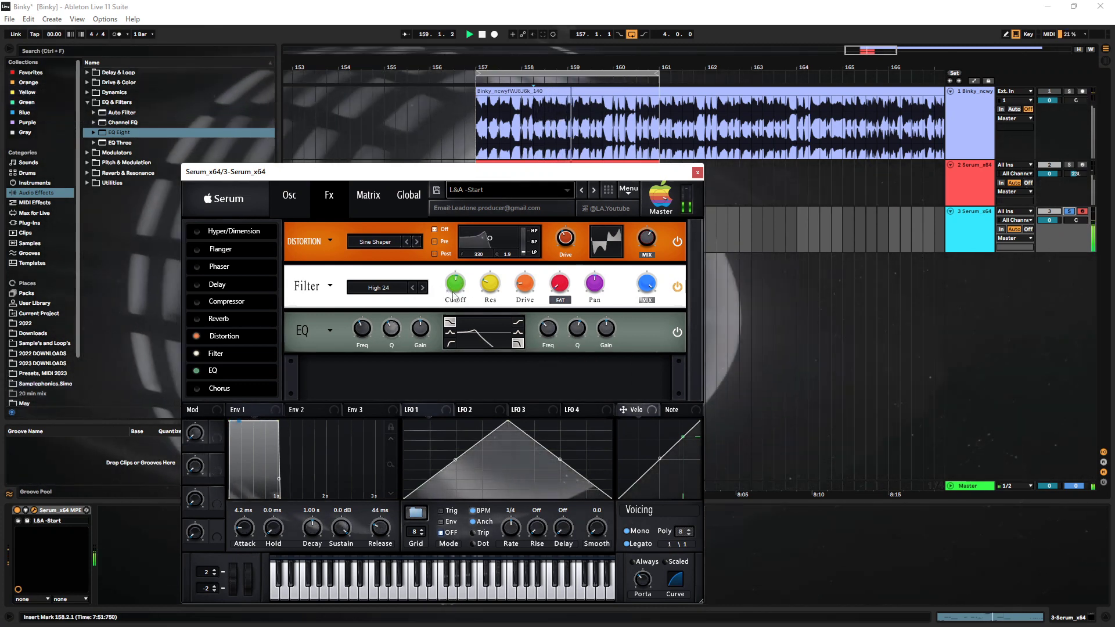
drag(459, 279, 465, 288)
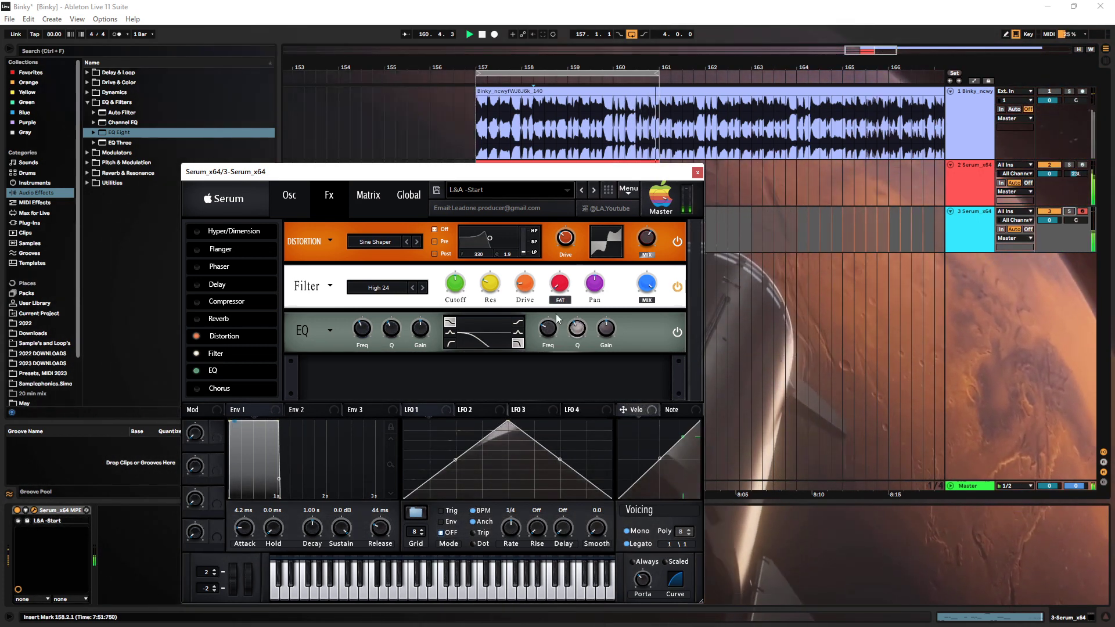
Replay from 157.3.1 with track 3 soloed, adjust the Filter effect's cutoff and set the distortion drive to 23%
drag(534, 173, 803, 161)
key(space)
click(503, 231)
key(space)
click(1070, 211)
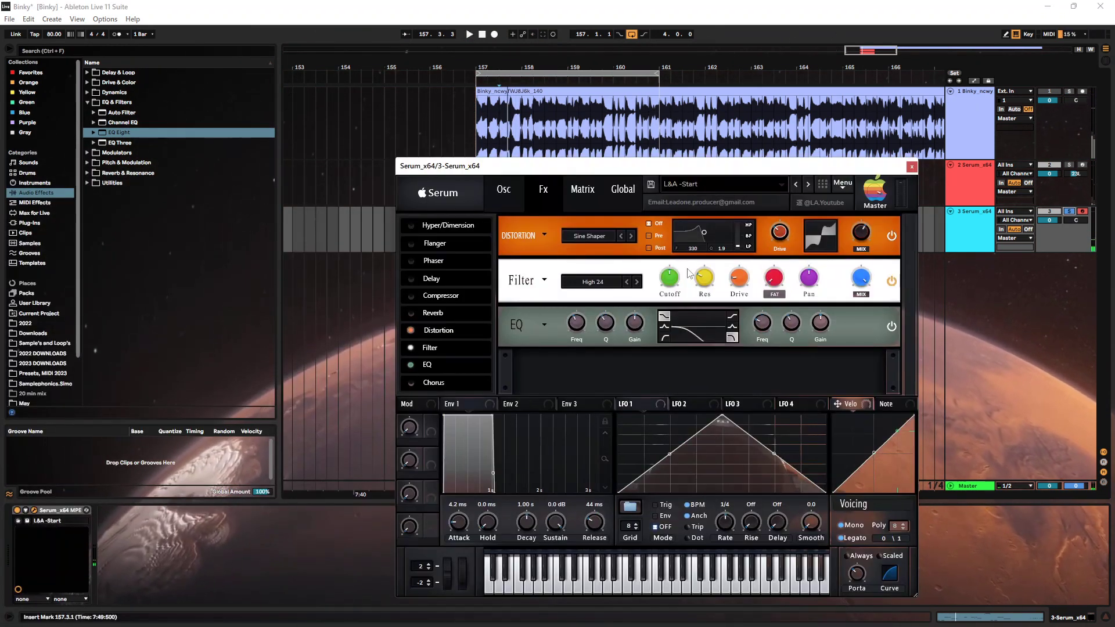
drag(667, 304, 669, 288)
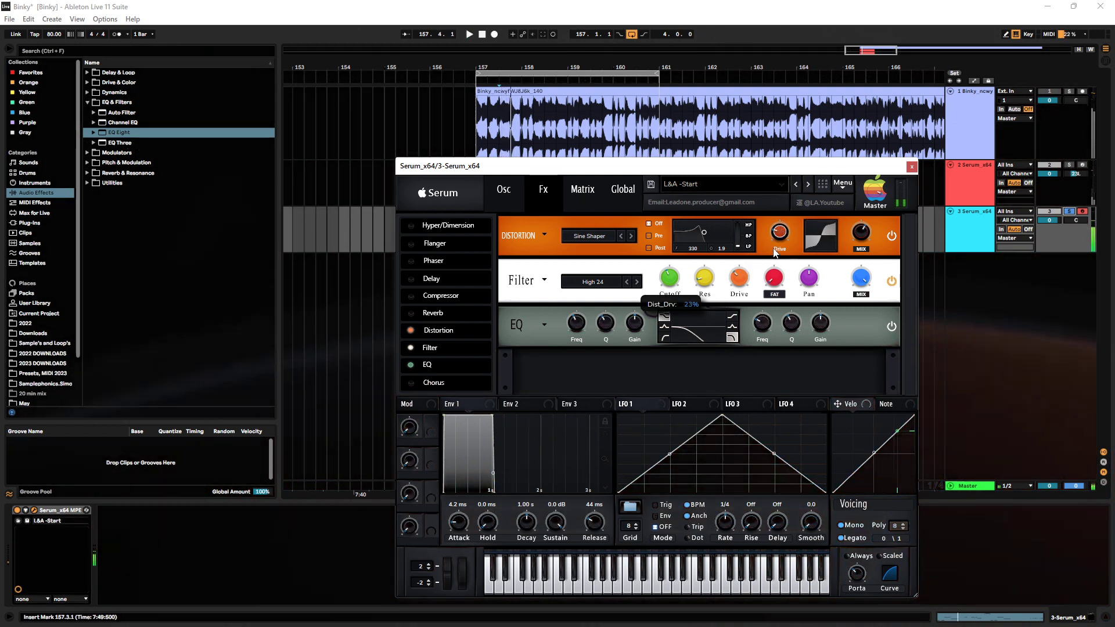
Try the Add Bass type on Serum's main filter with a lowered cutoff and 72% resonance
click(492, 188)
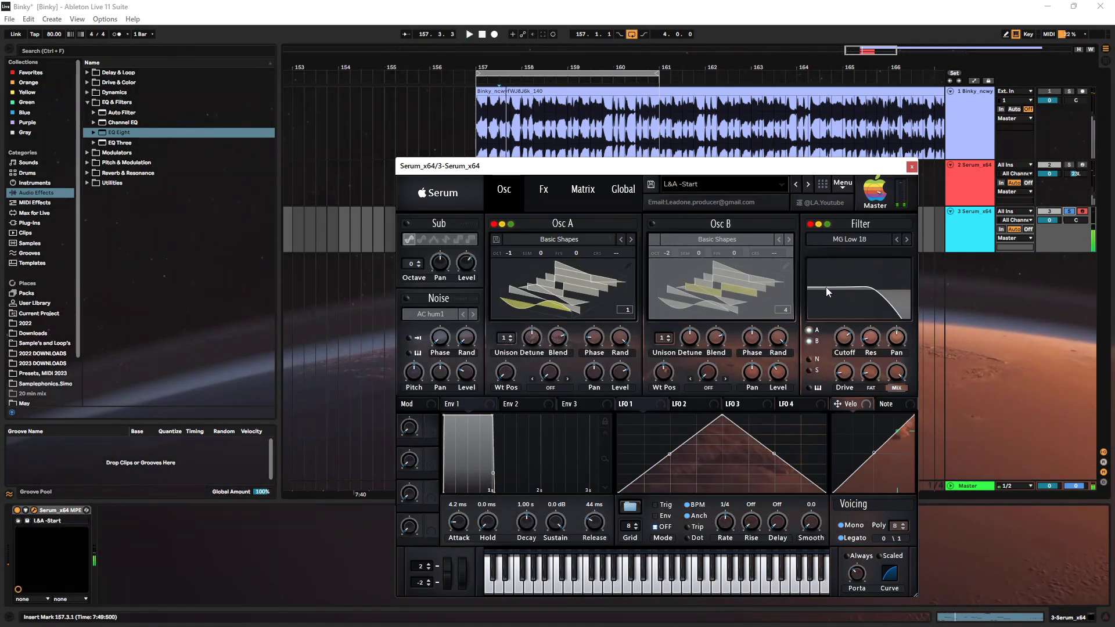
mouse_move(841, 339)
mouse_down()
mouse_move(837, 361)
mouse_move(848, 342)
mouse_up()
drag(873, 281, 869, 302)
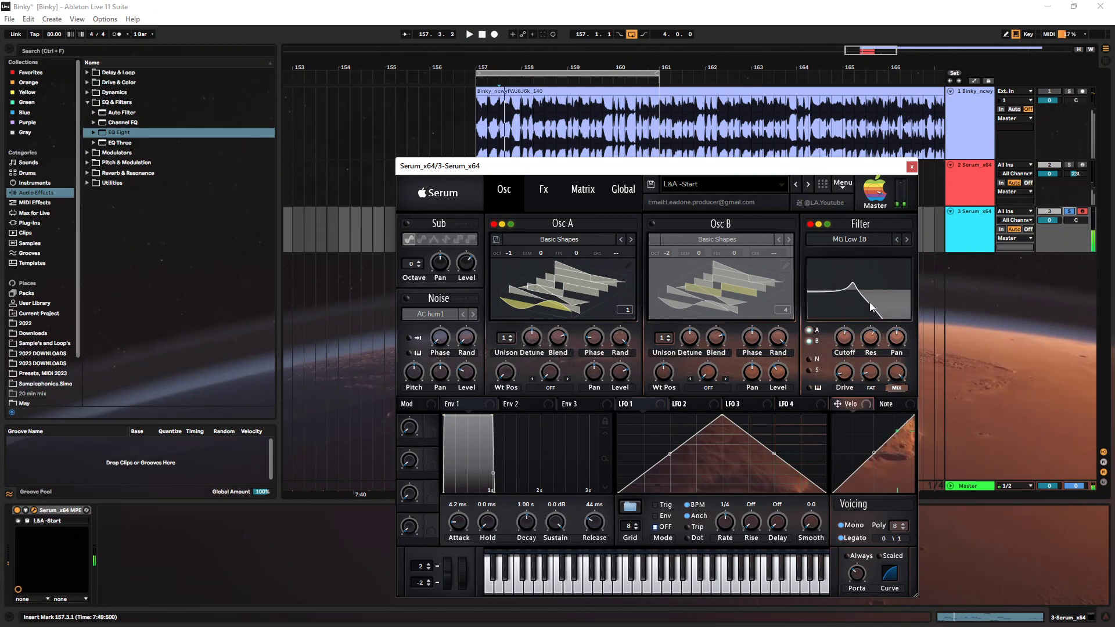
mouse_move(838, 293)
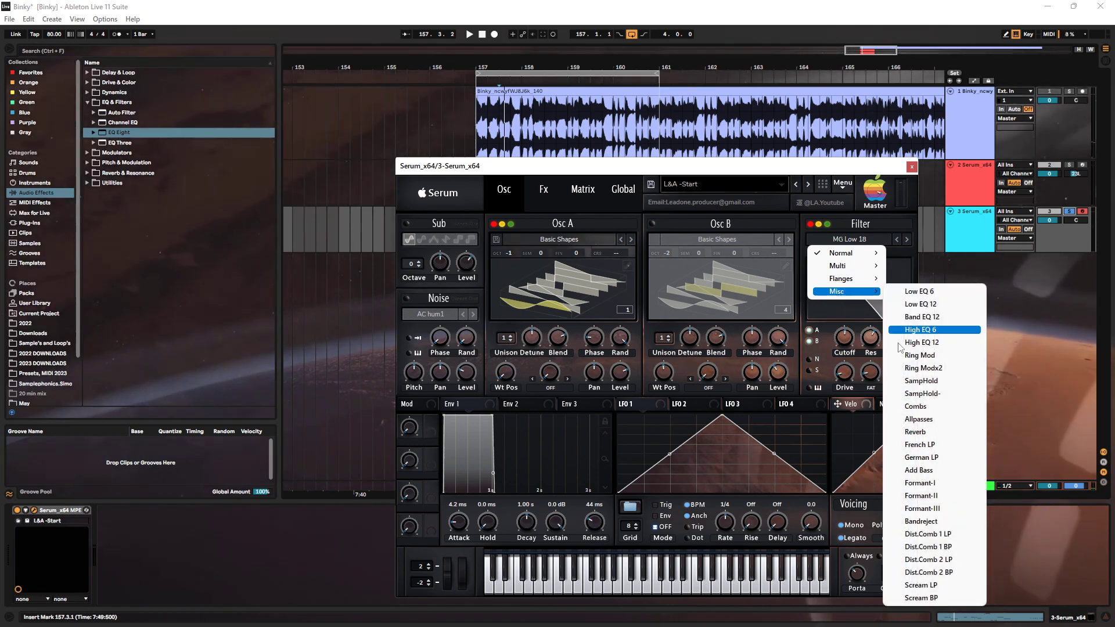
click(950, 466)
mouse_move(844, 336)
mouse_down()
mouse_move(845, 362)
mouse_move(876, 413)
mouse_move(895, 288)
mouse_move(844, 357)
mouse_up()
key(space)
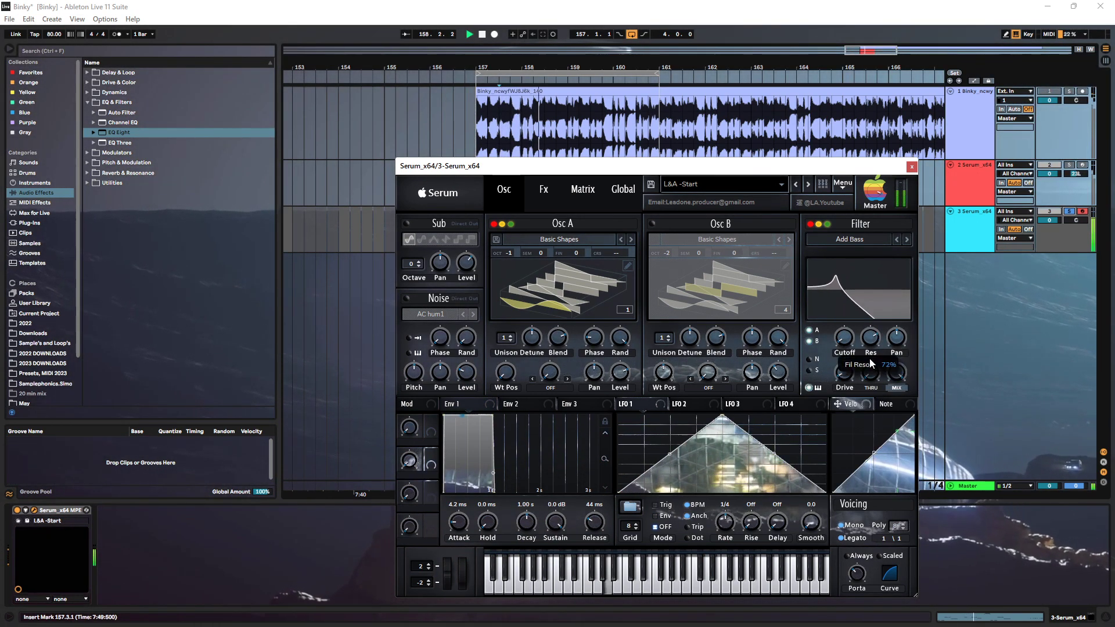
drag(869, 369, 841, 360)
Set the Filter effect's cutoff to 190 Hz
mouse_move(875, 214)
click(544, 189)
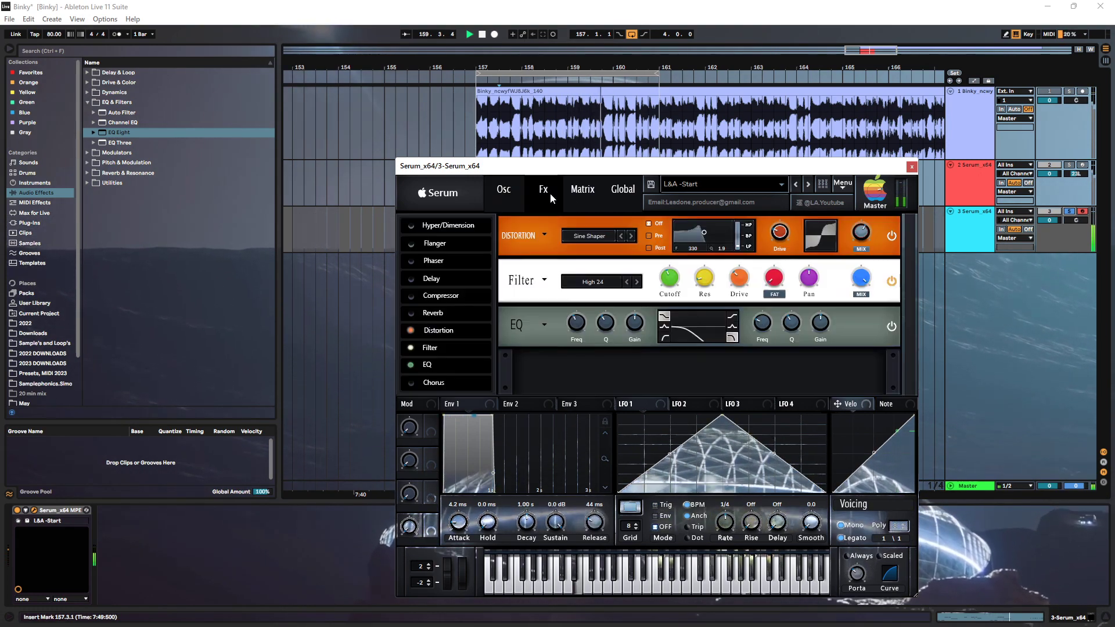
mouse_move(662, 291)
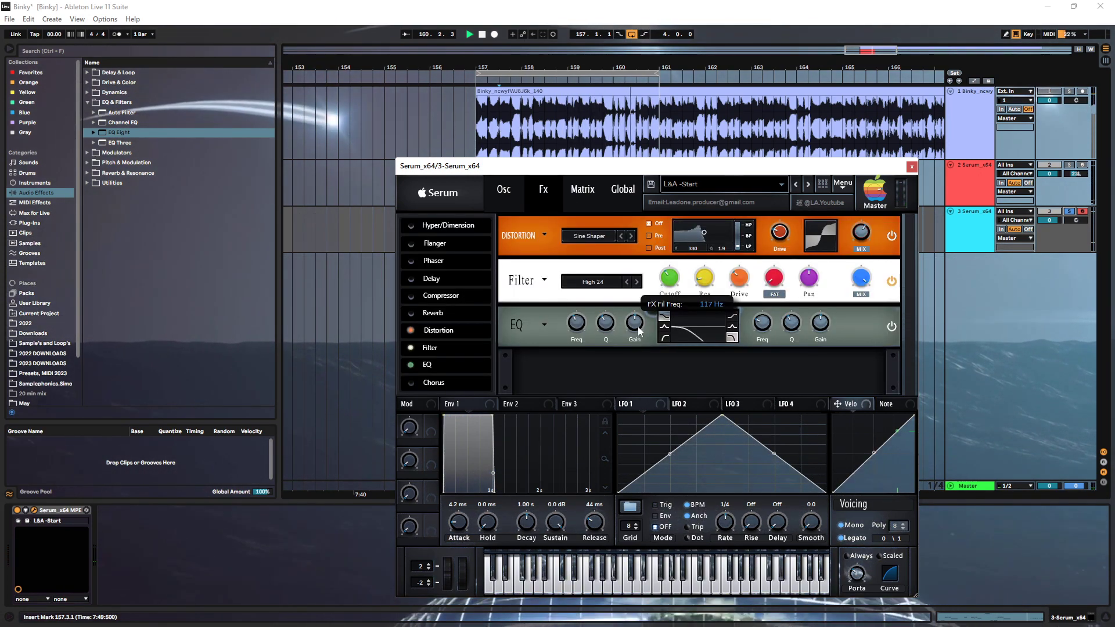
drag(666, 283, 667, 301)
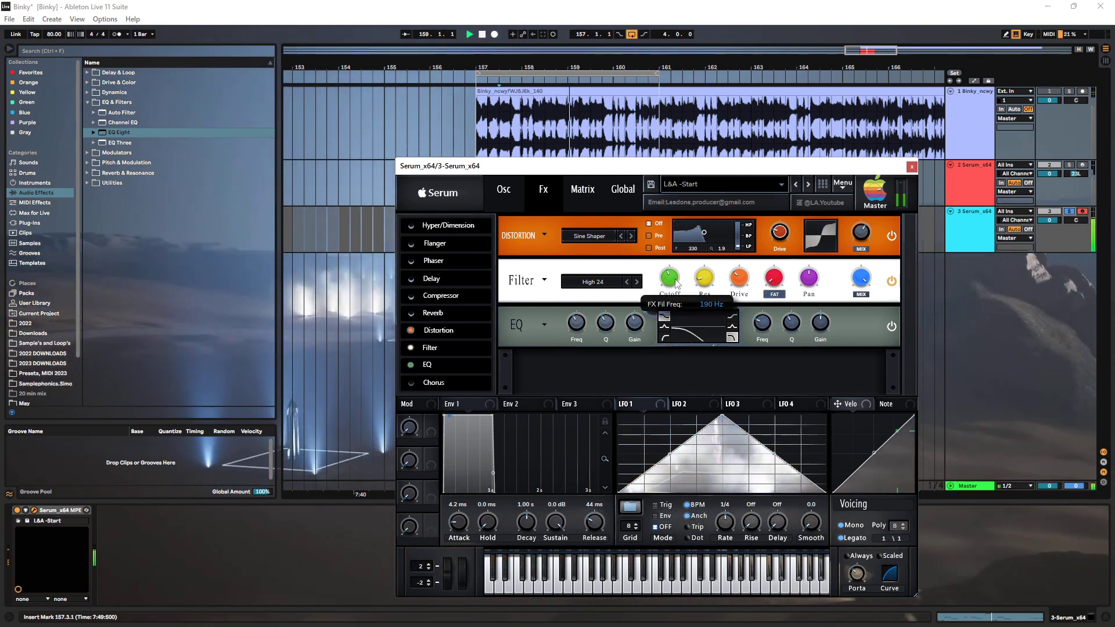
Try the Dist.Comb 1 LP type on the main filter with 22% drive, a lowered cutoff, 100% comb frequency and key tracking off
click(503, 189)
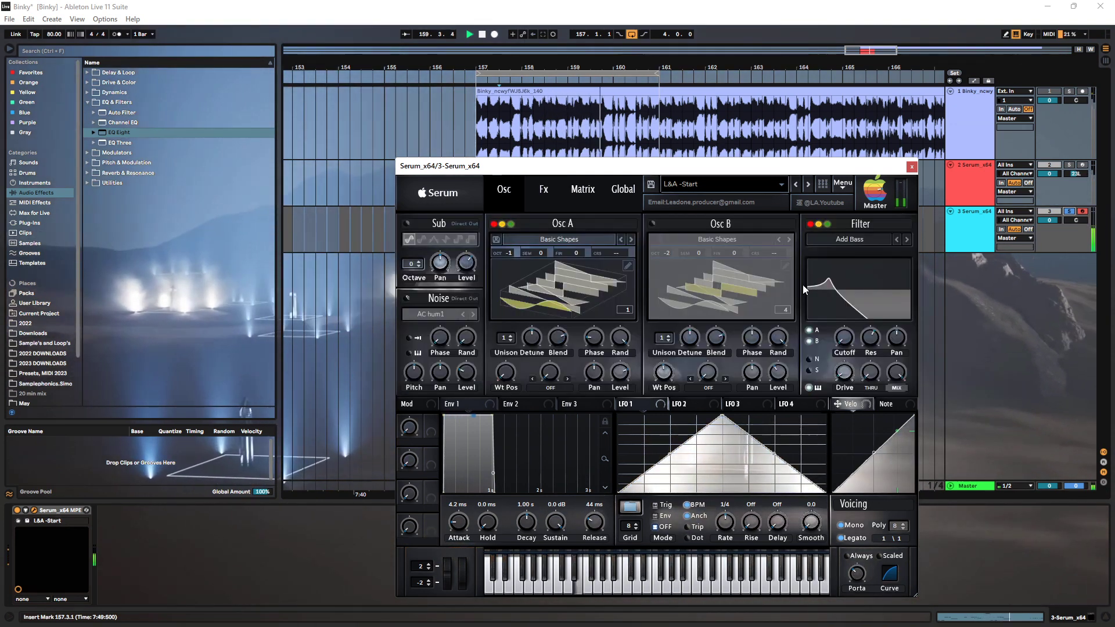
click(850, 239)
mouse_move(847, 291)
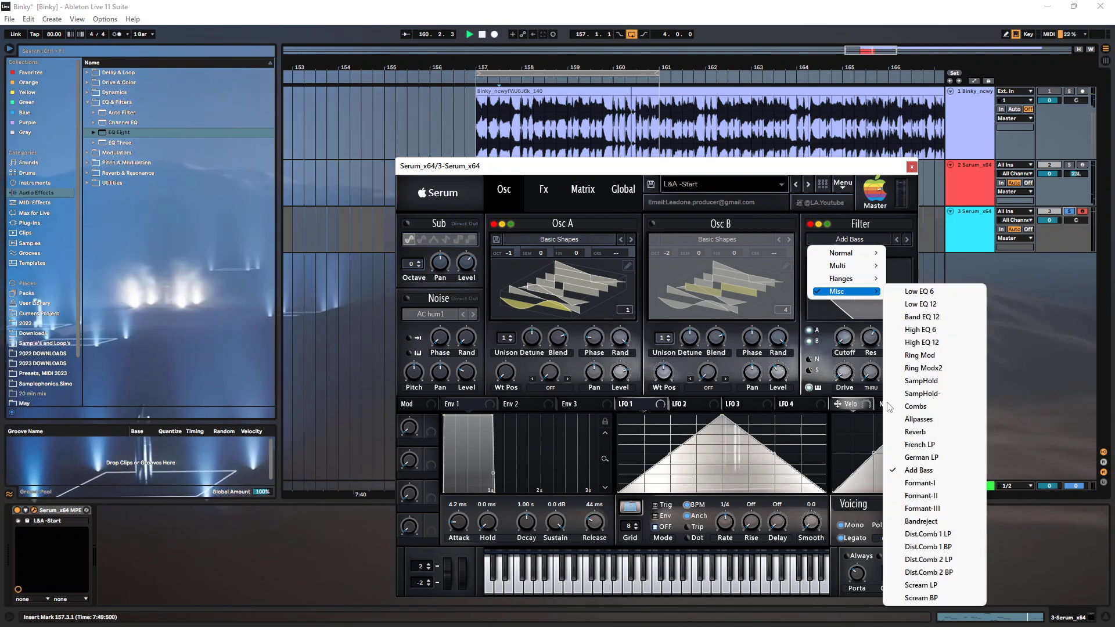
click(928, 534)
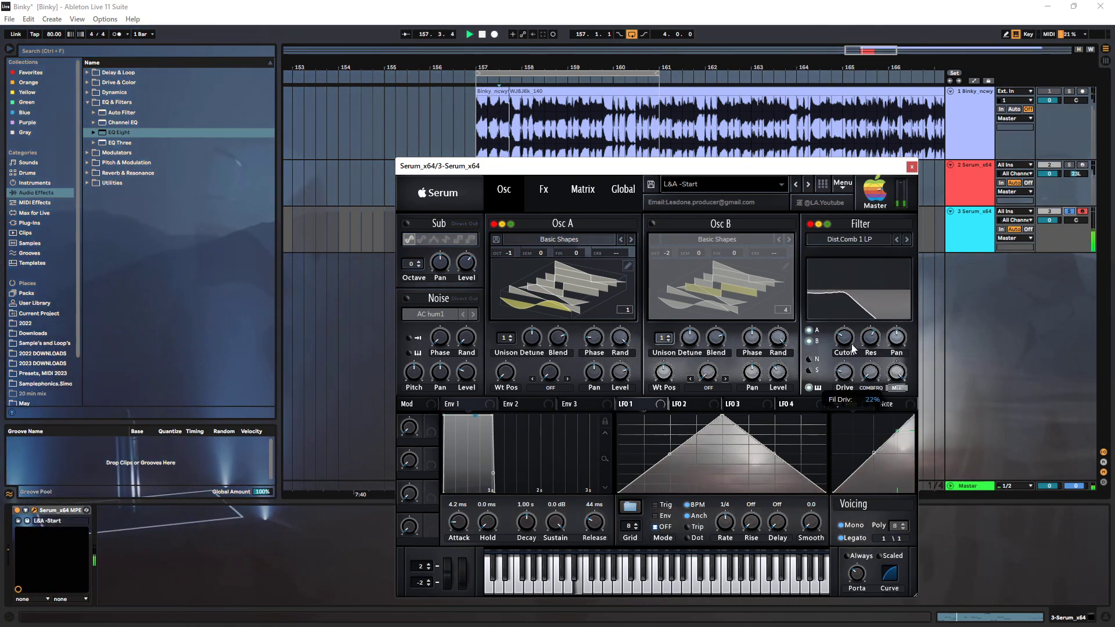
mouse_move(850, 341)
mouse_down()
mouse_move(858, 307)
mouse_move(850, 340)
mouse_up()
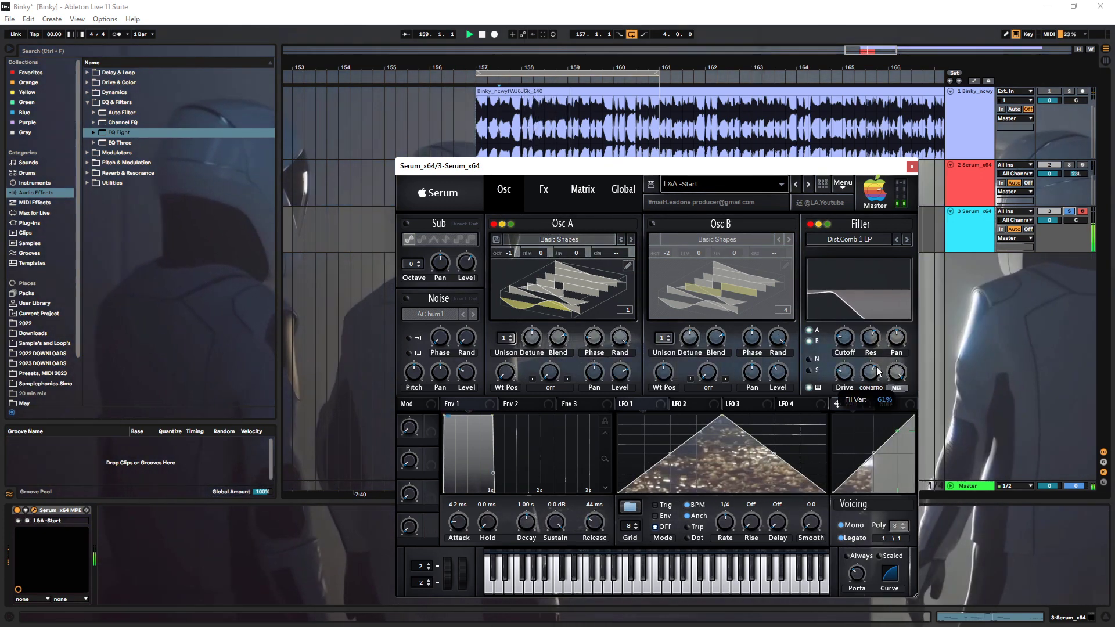
click(818, 388)
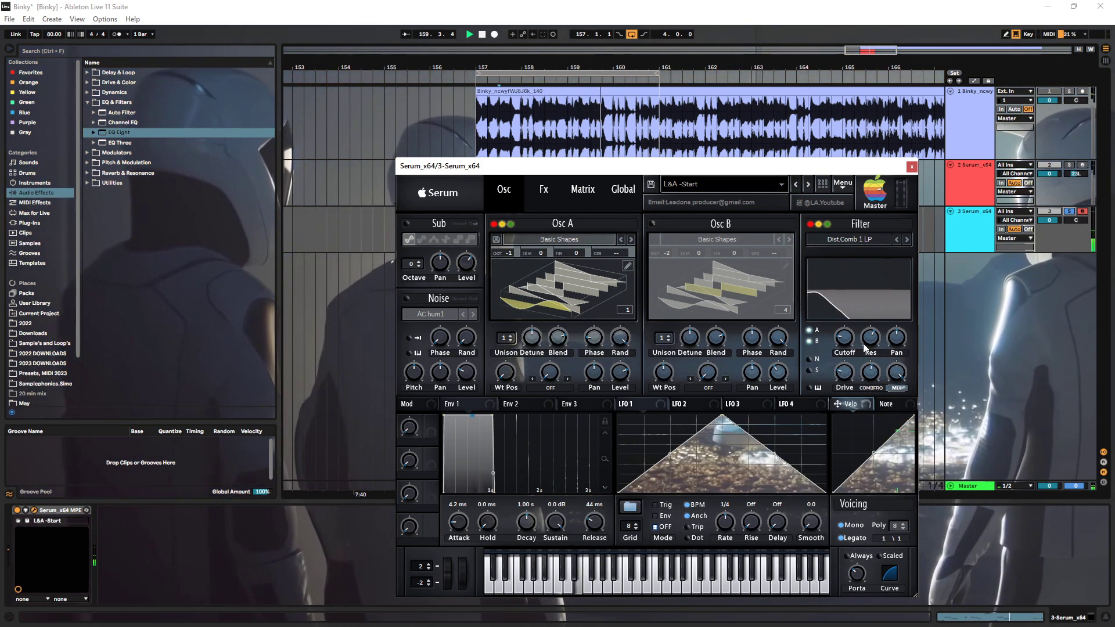
drag(866, 342, 855, 507)
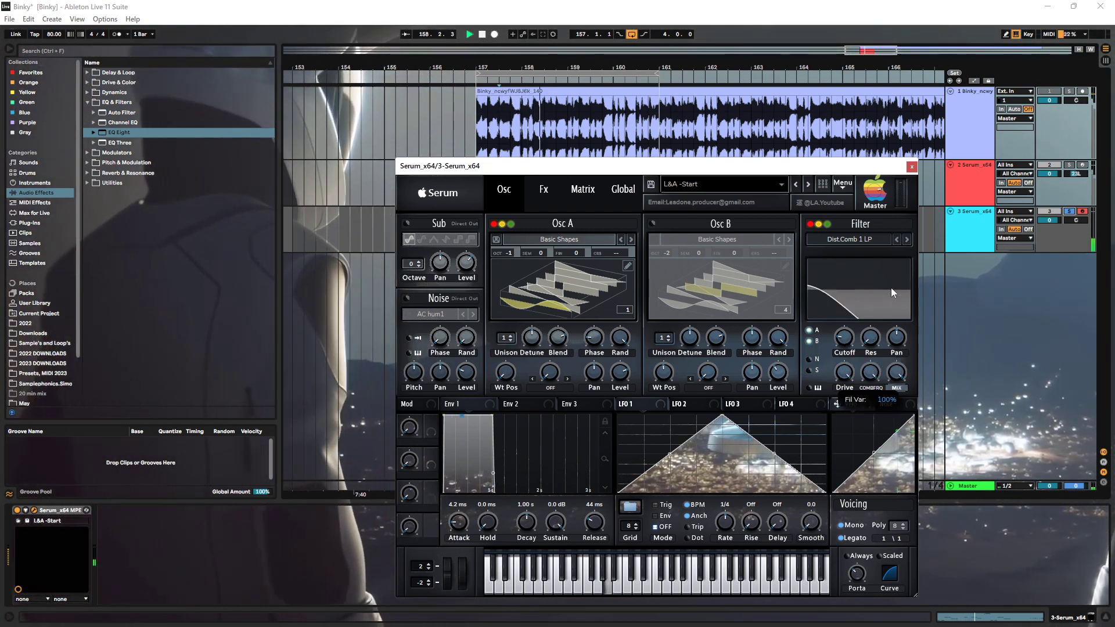
Try the main filter's Dist.Comb 1 BP and Dist.Comb 2 LP types, and set Env 1's attack to 5.4 ms
click(907, 239)
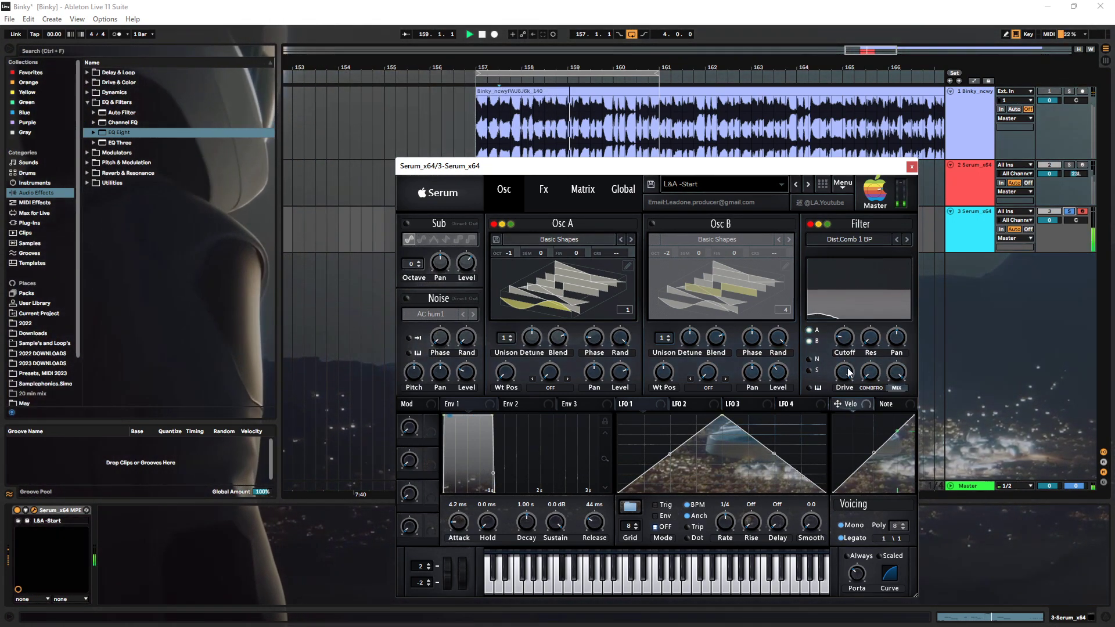
drag(847, 373, 843, 448)
mouse_move(840, 339)
mouse_down()
mouse_move(863, 276)
mouse_move(850, 338)
mouse_up()
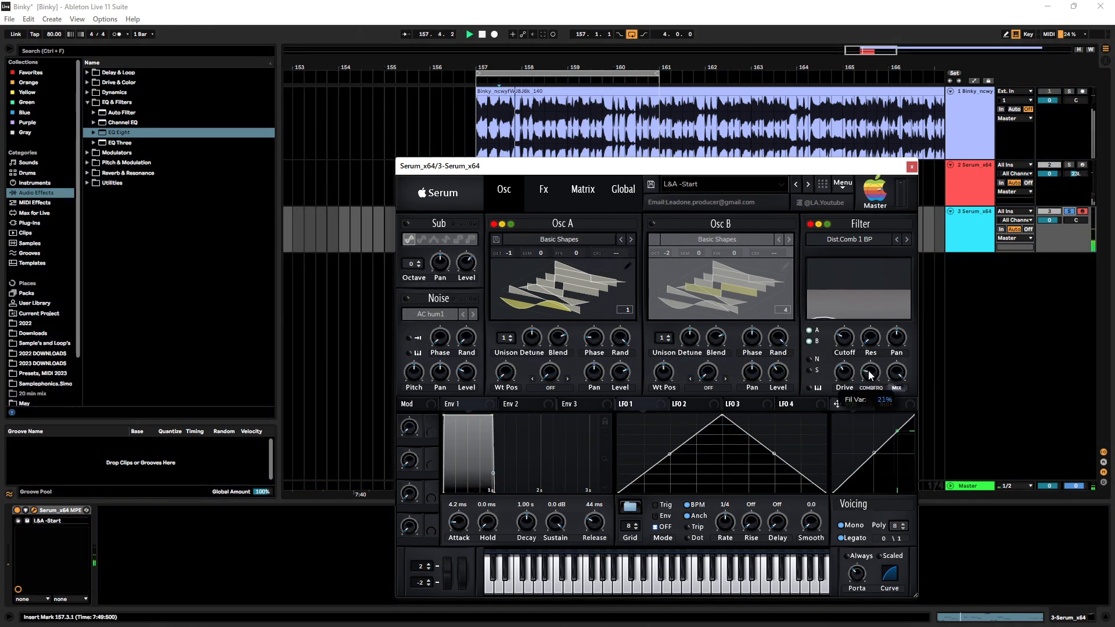
drag(870, 341, 873, 290)
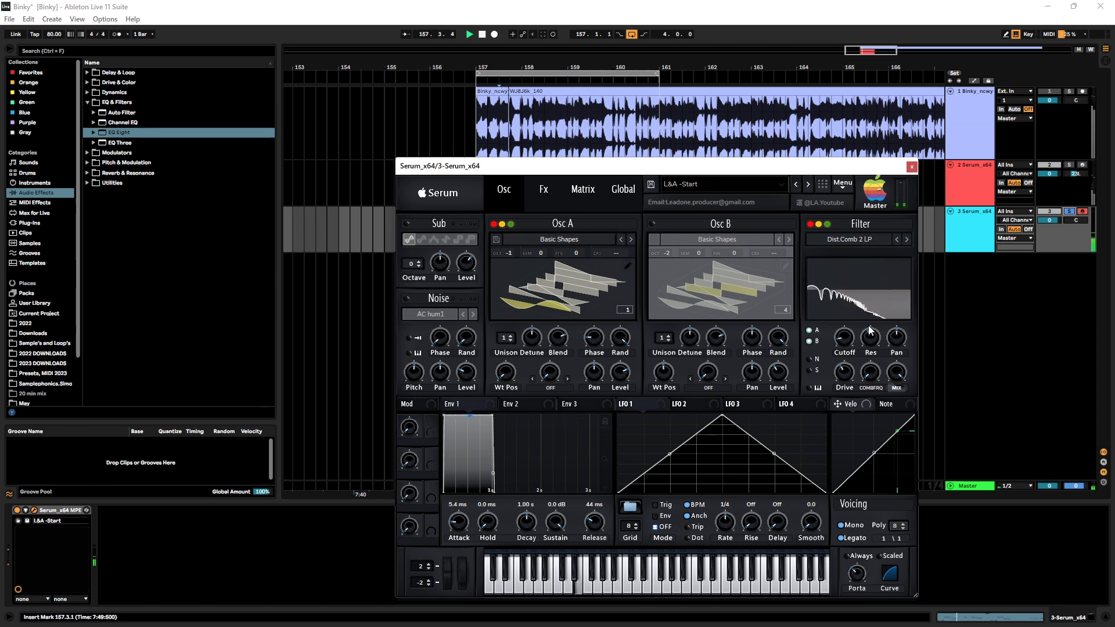
drag(857, 288, 866, 312)
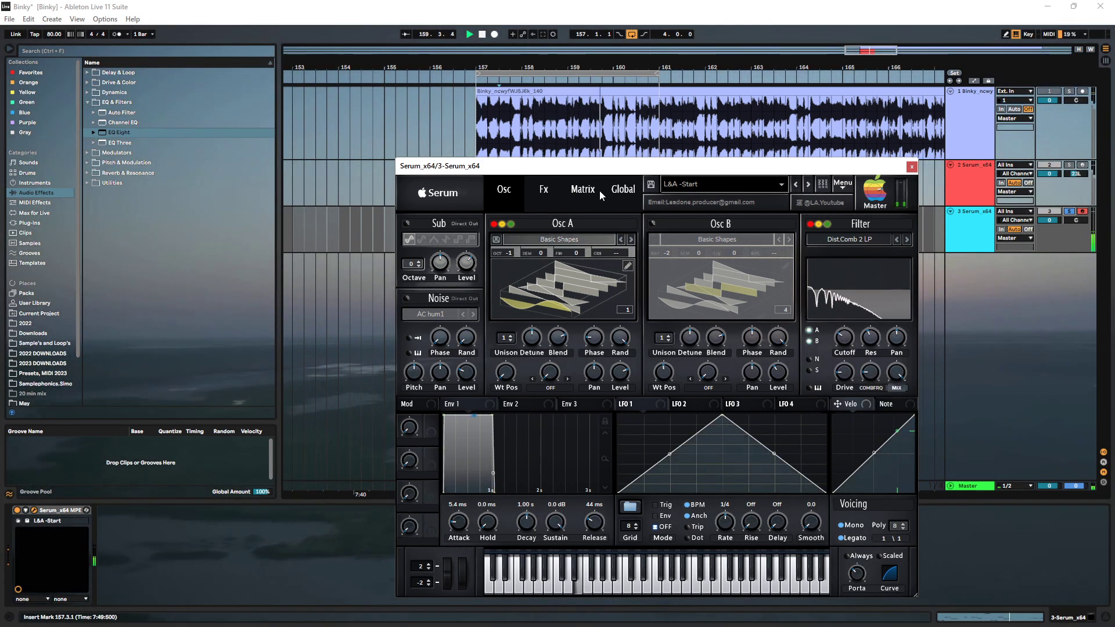
Set the EQ effect's high-band frequency to 209 Hz
mouse_move(883, 174)
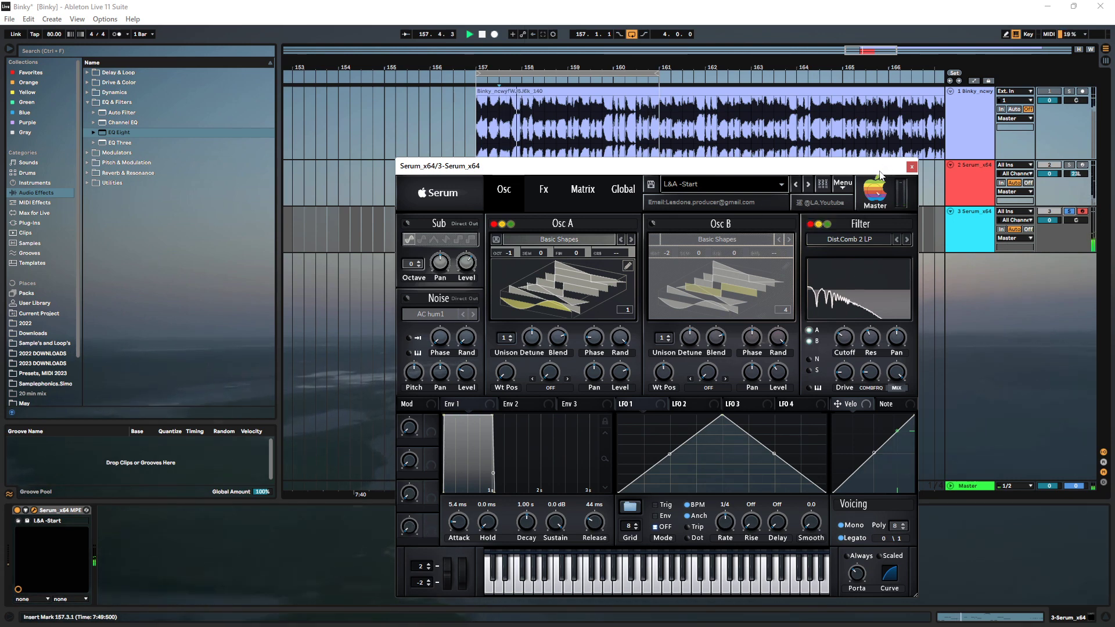
click(553, 190)
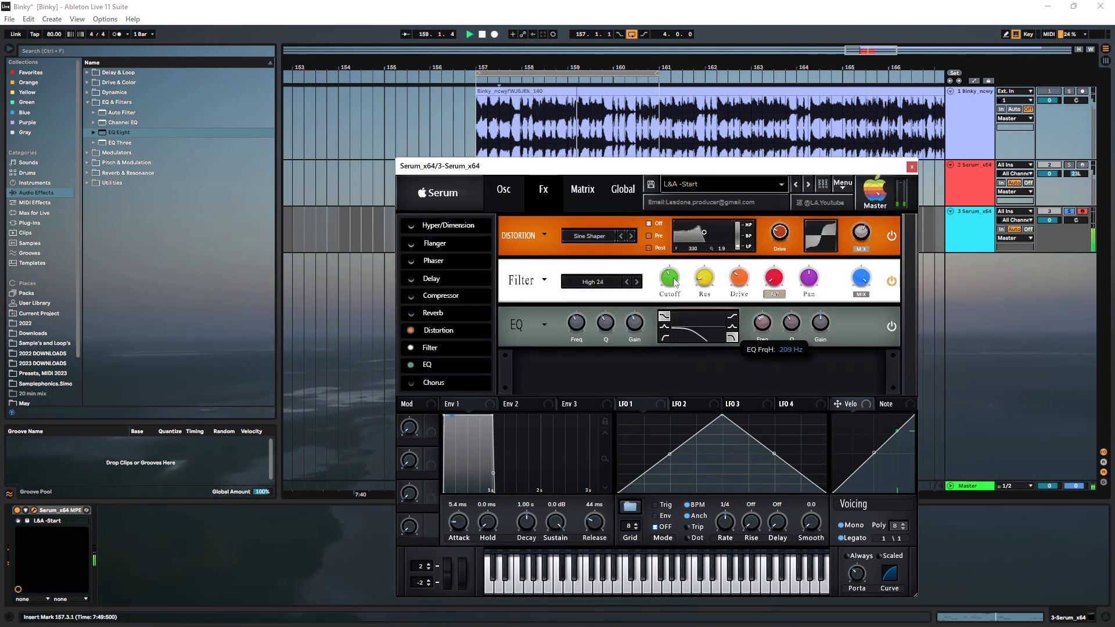
Switch the main filter to Scream LP and refine its cutoff and resonance
click(504, 190)
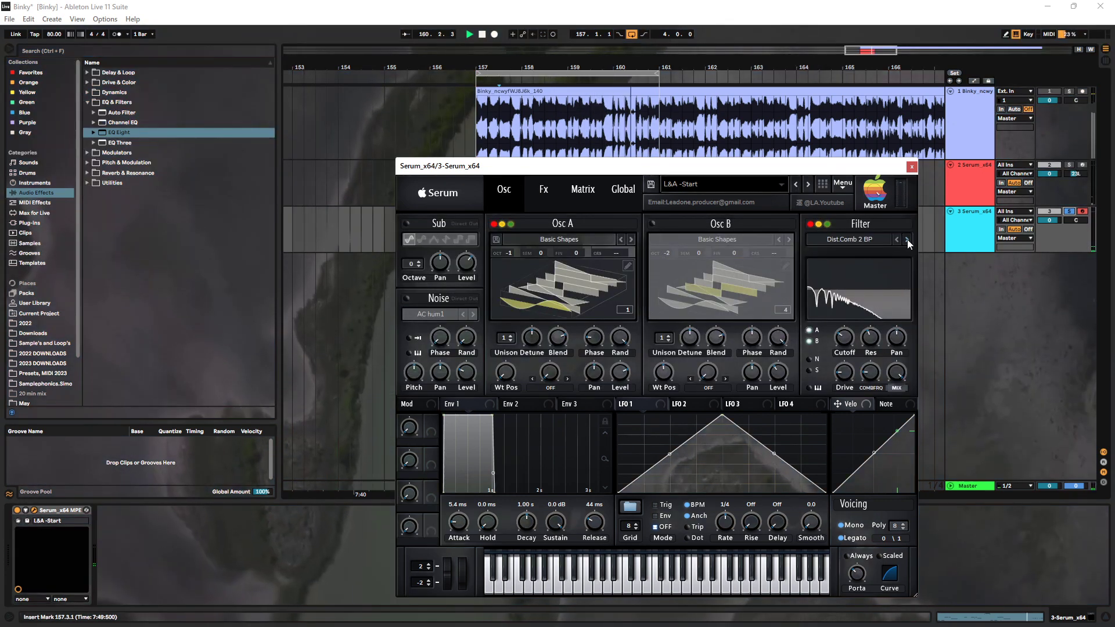
click(907, 239)
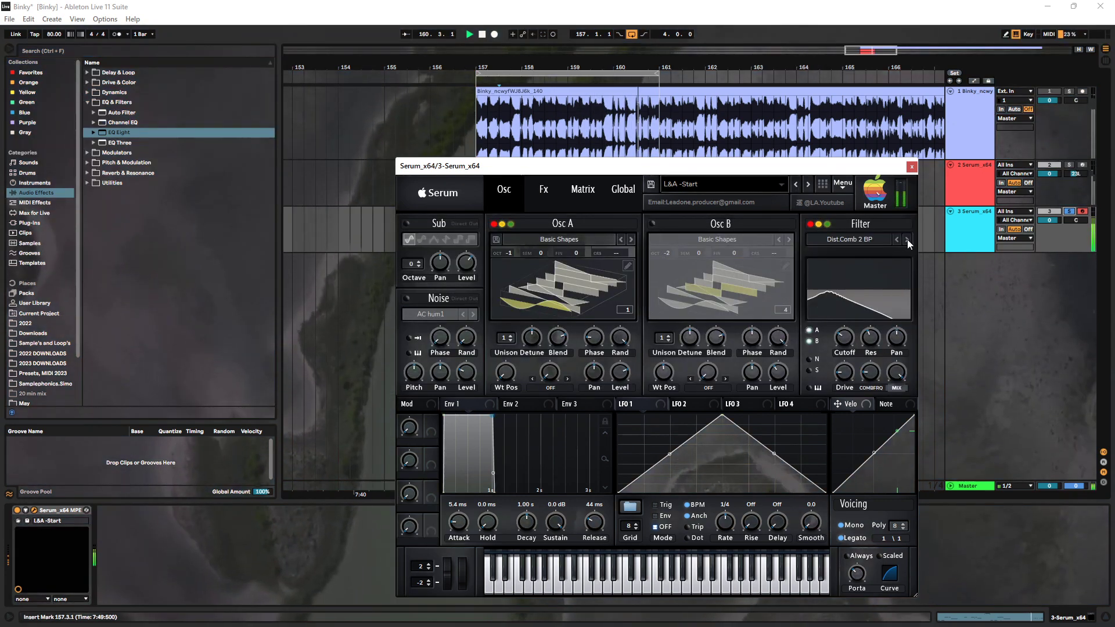
click(908, 239)
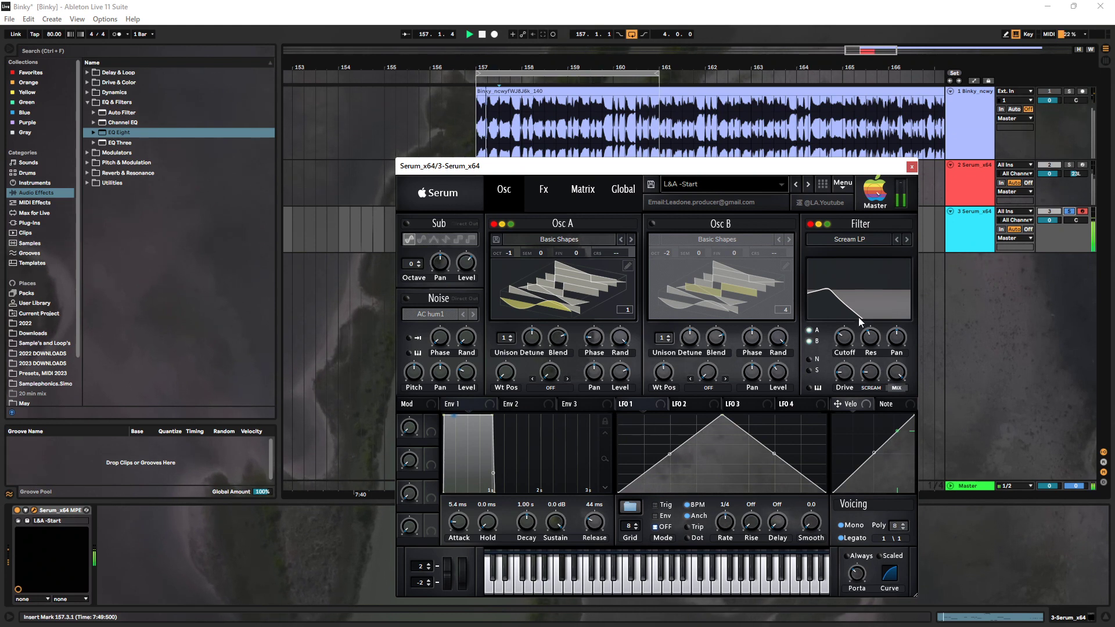
drag(873, 194, 872, 219)
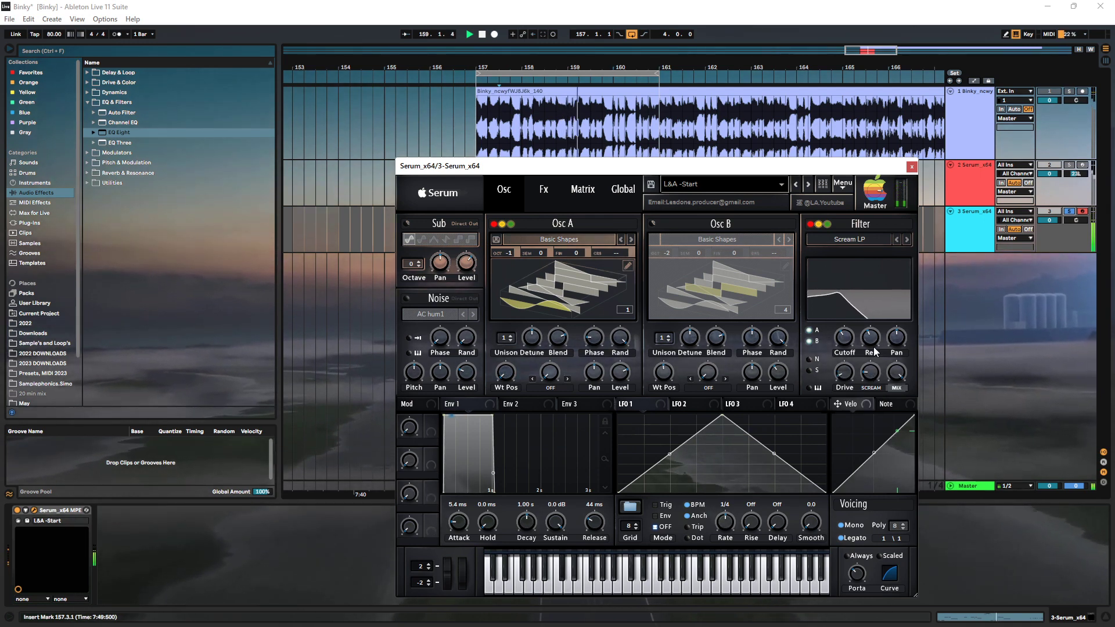
drag(851, 337, 856, 306)
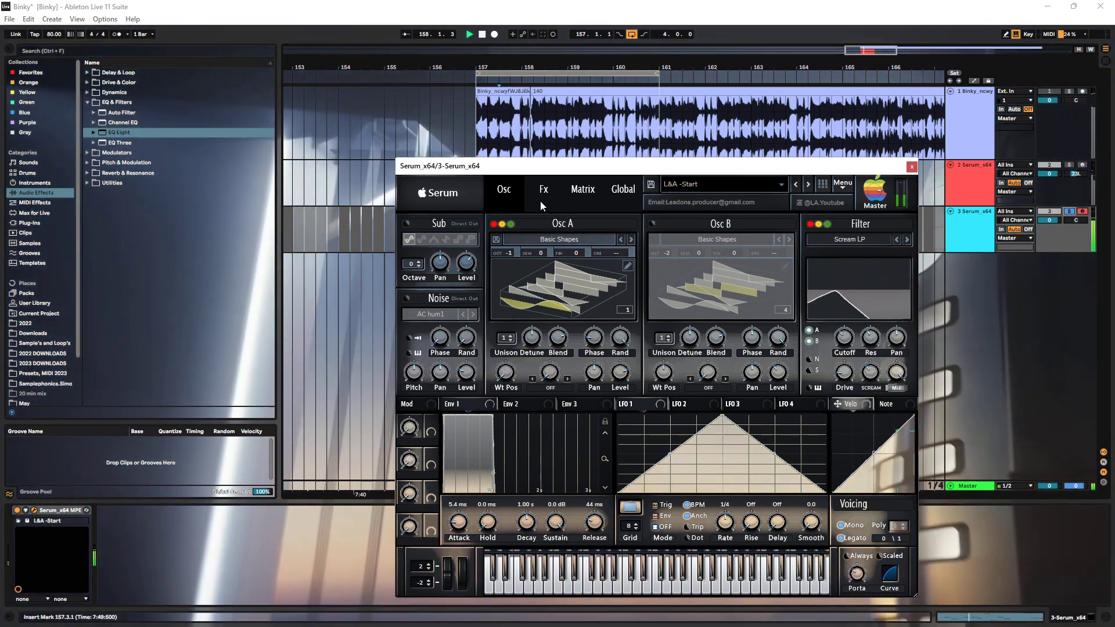
Raise the distortion drive to 100%, audition types including Tube and SoftClip, select Diode 2, and close the Serum window
click(542, 195)
mouse_move(778, 224)
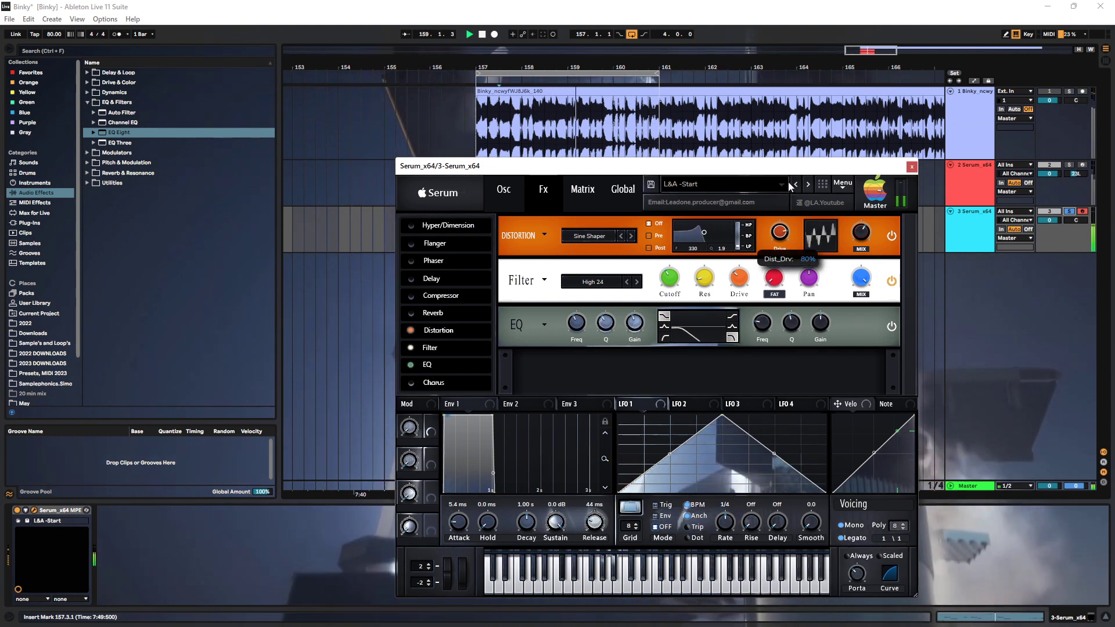
click(632, 235)
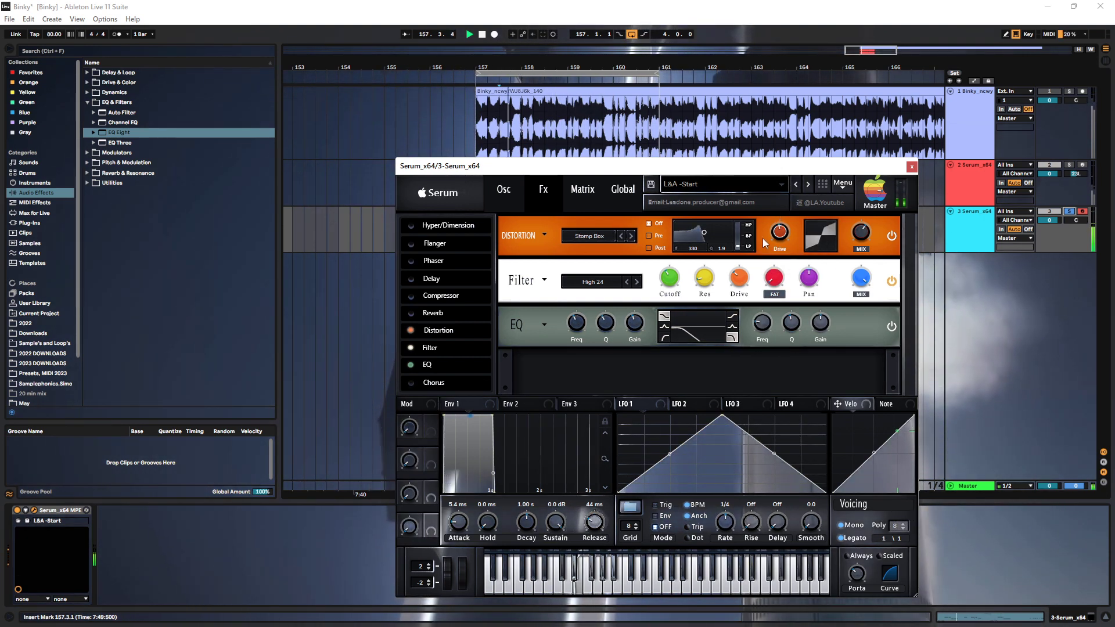
click(631, 235)
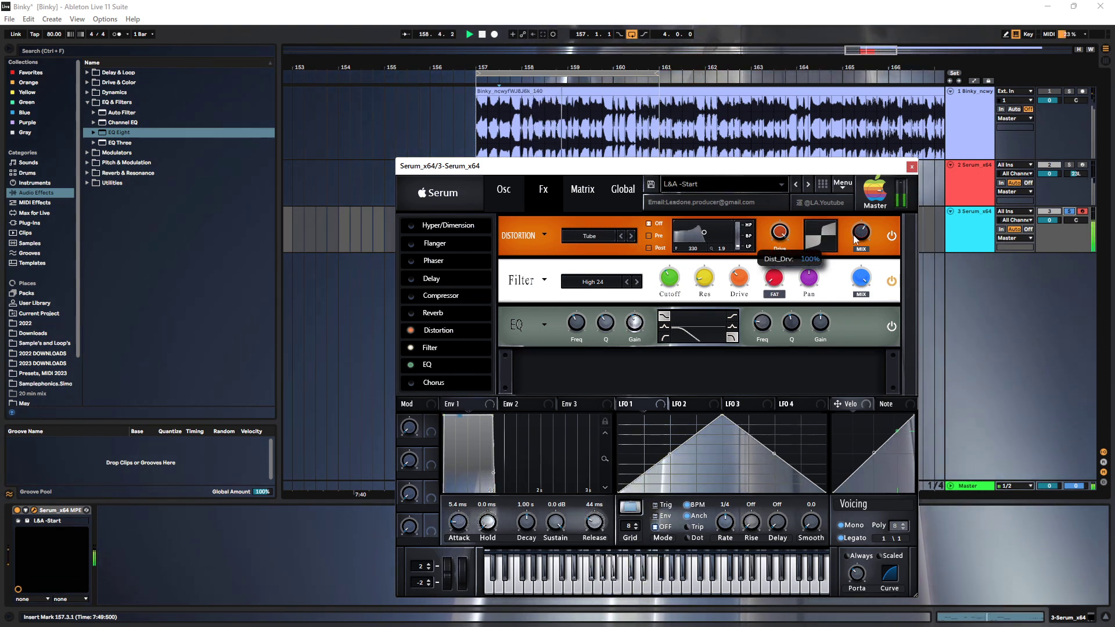
click(632, 237)
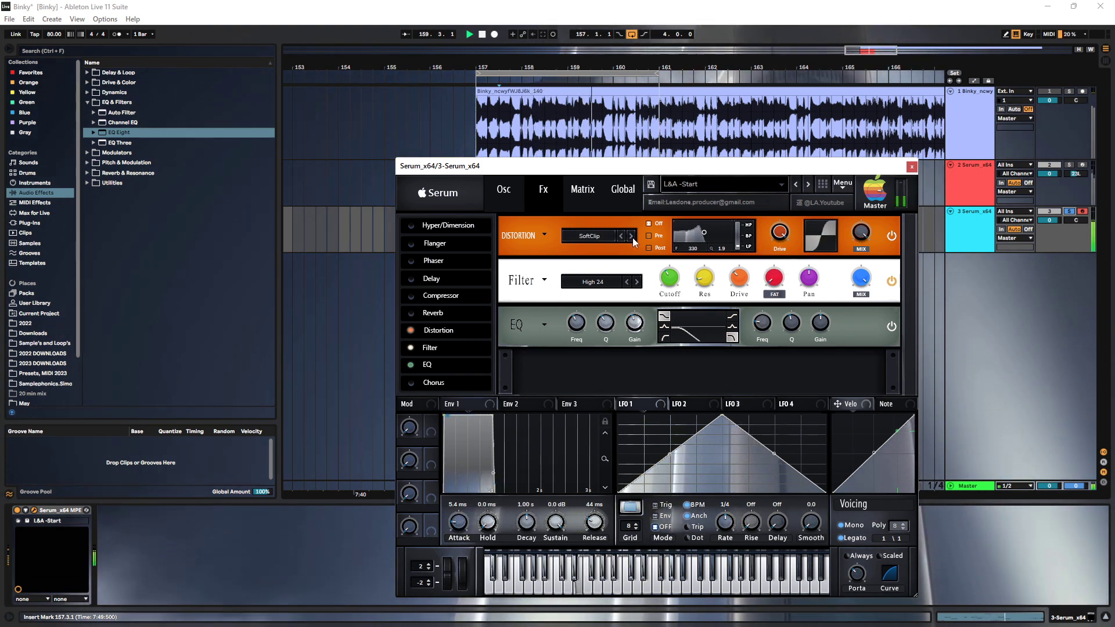
click(632, 237)
click(631, 237)
click(631, 236)
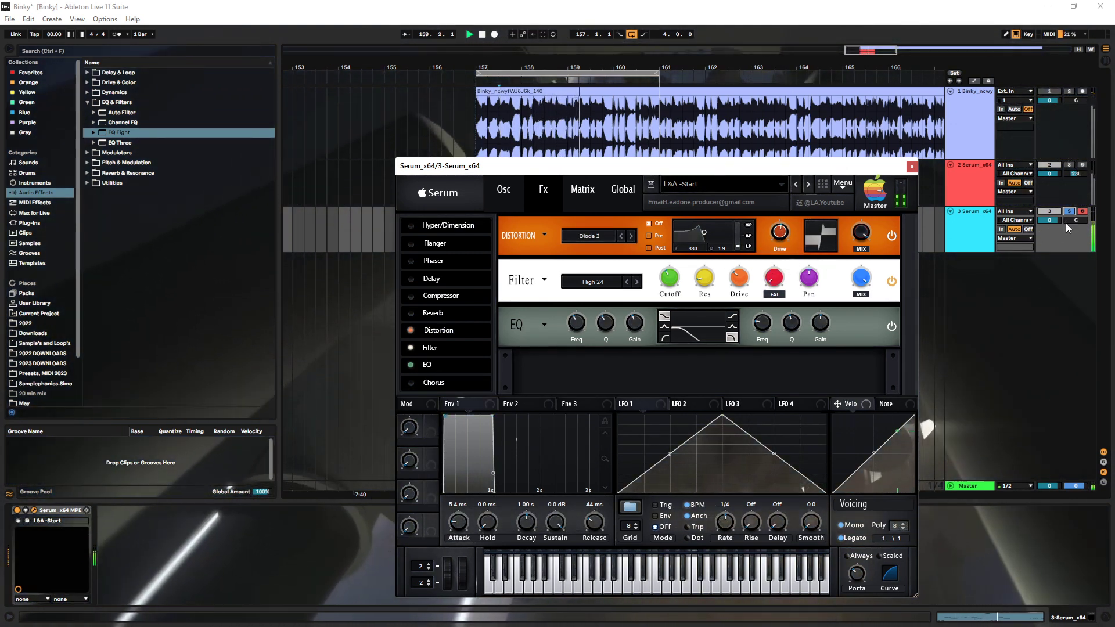
click(912, 166)
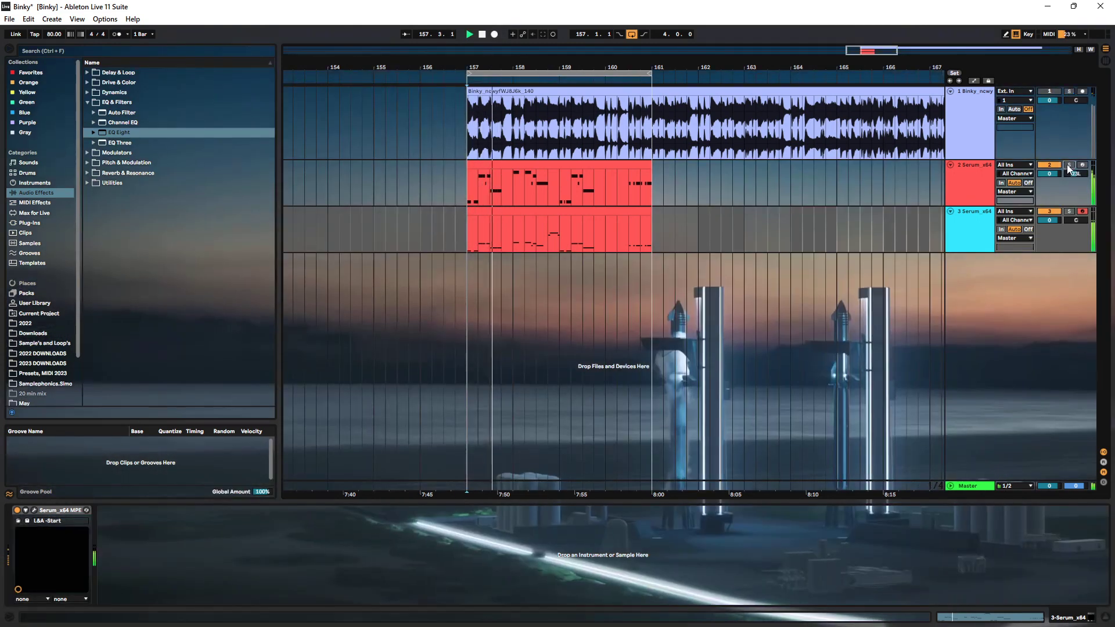
Solo track 2 during playback, open its Serum instrument and raise the main filter's resonance slightly
click(1069, 165)
key(space)
click(34, 510)
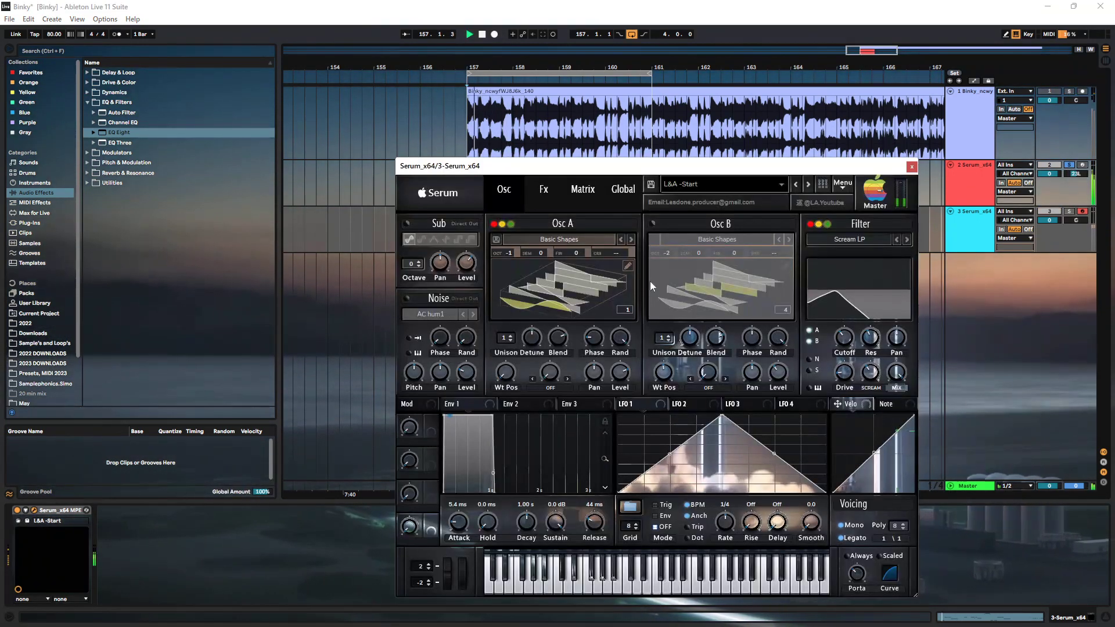
key(Up)
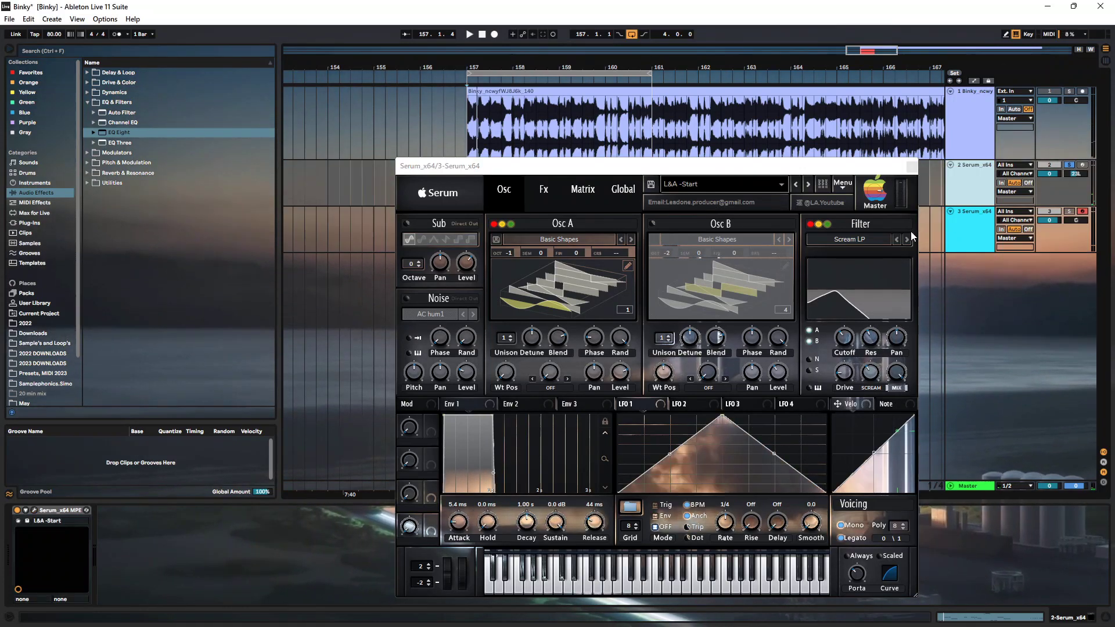
click(35, 510)
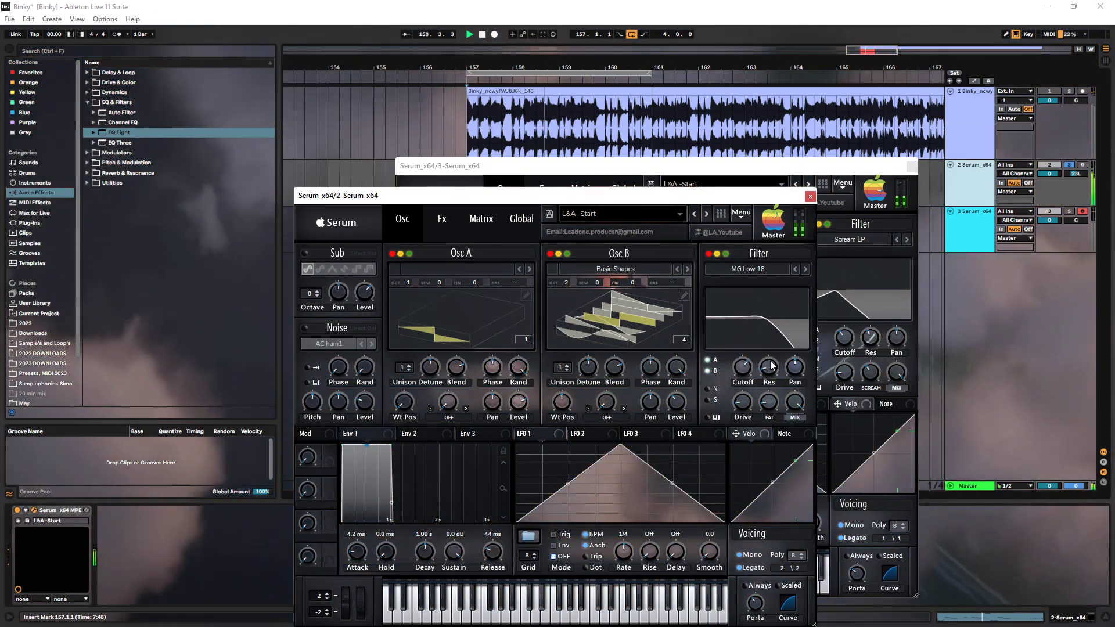
drag(771, 361, 769, 344)
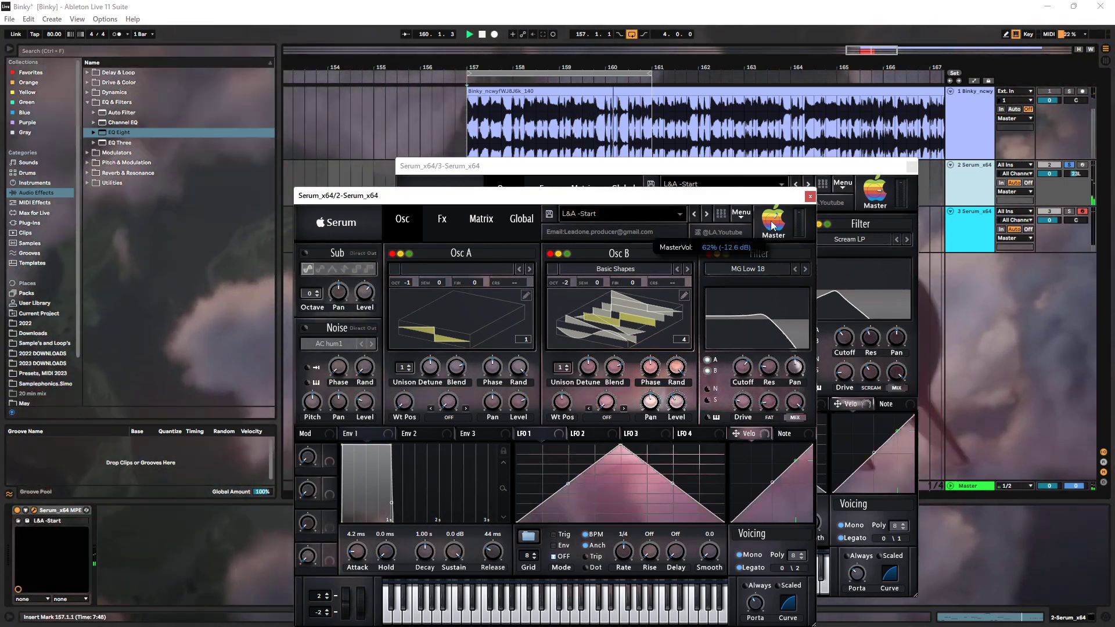
Unsolo track 2, close its Serum window, and move track 3's Serum window below the clips to compare with the original audio
click(1071, 166)
click(1070, 165)
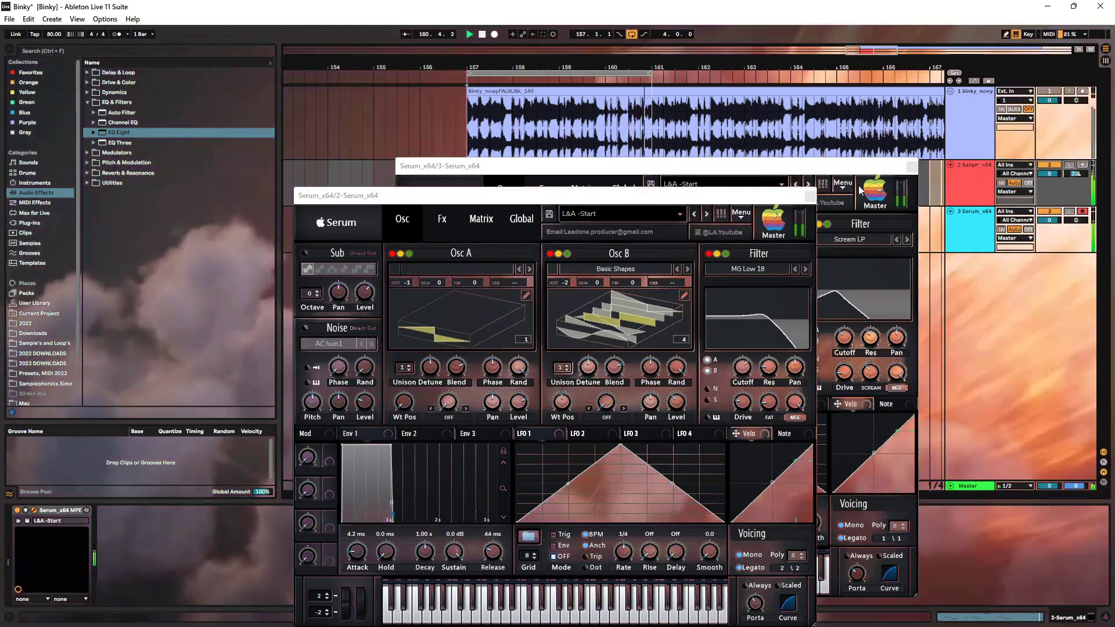
click(809, 195)
drag(769, 167, 679, 254)
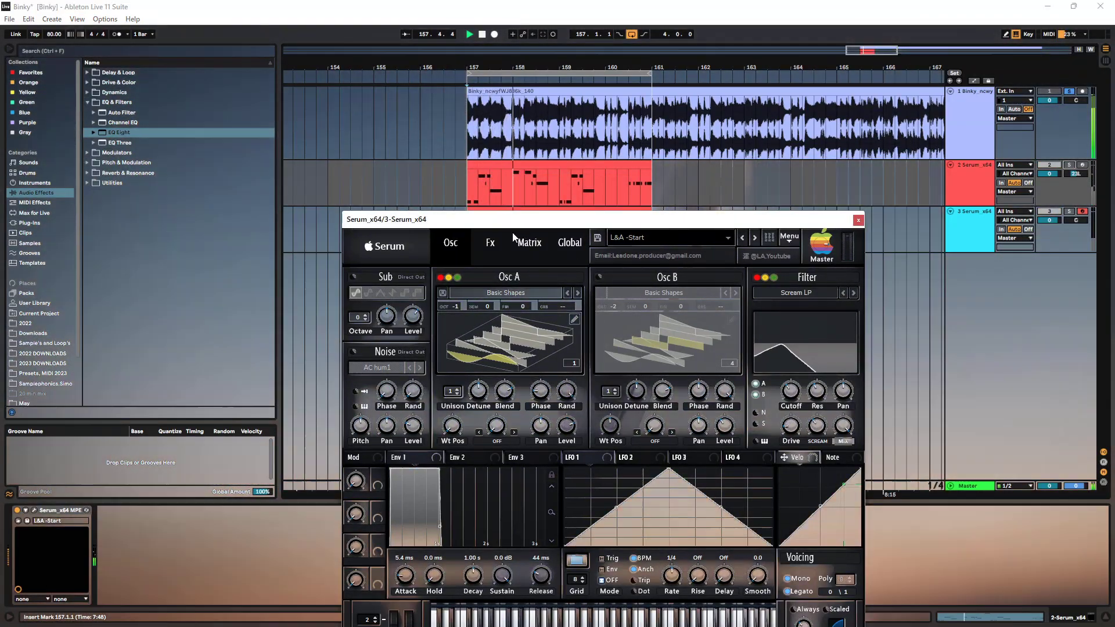
drag(513, 220, 498, 318)
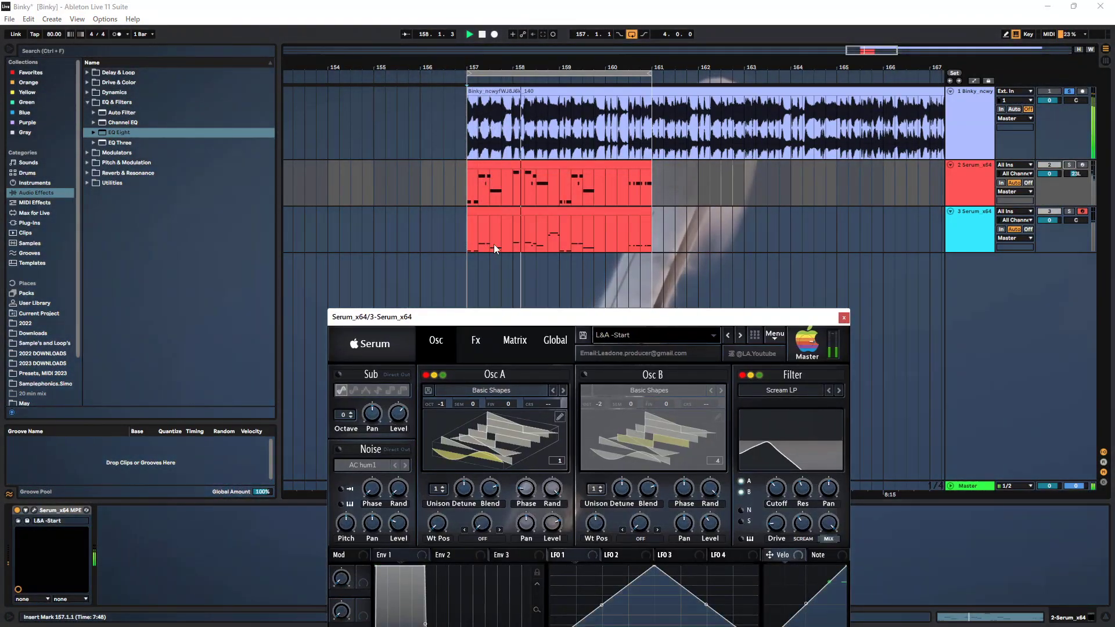
click(490, 246)
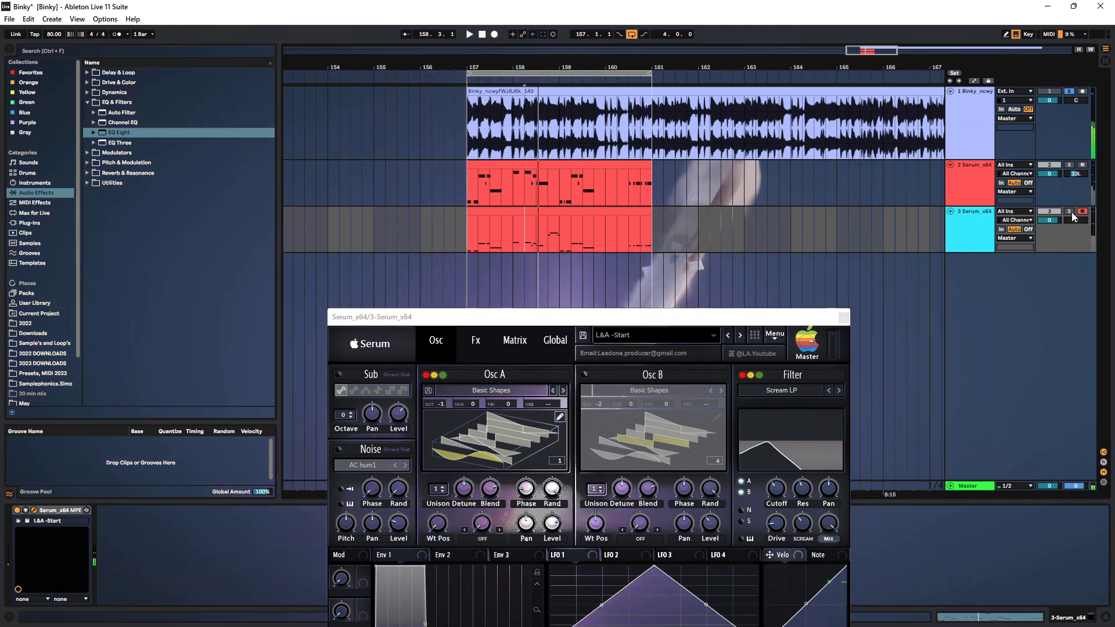
Solo track 3 and change the type of its Serum filter effect to Bandreject
drag(536, 313, 528, 211)
click(469, 238)
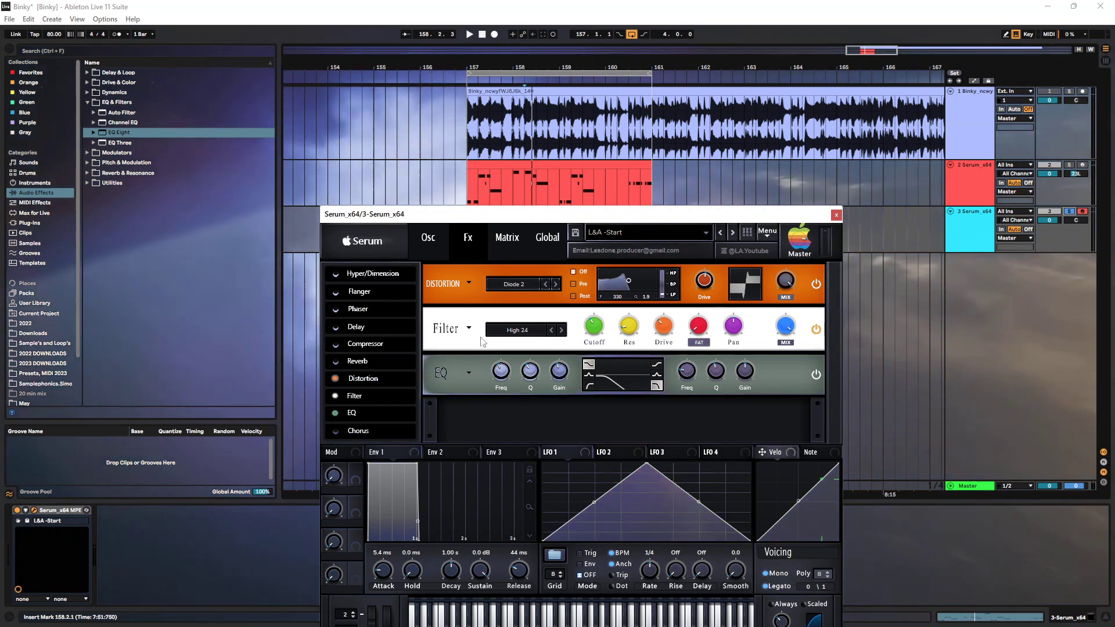
click(519, 330)
mouse_move(530, 384)
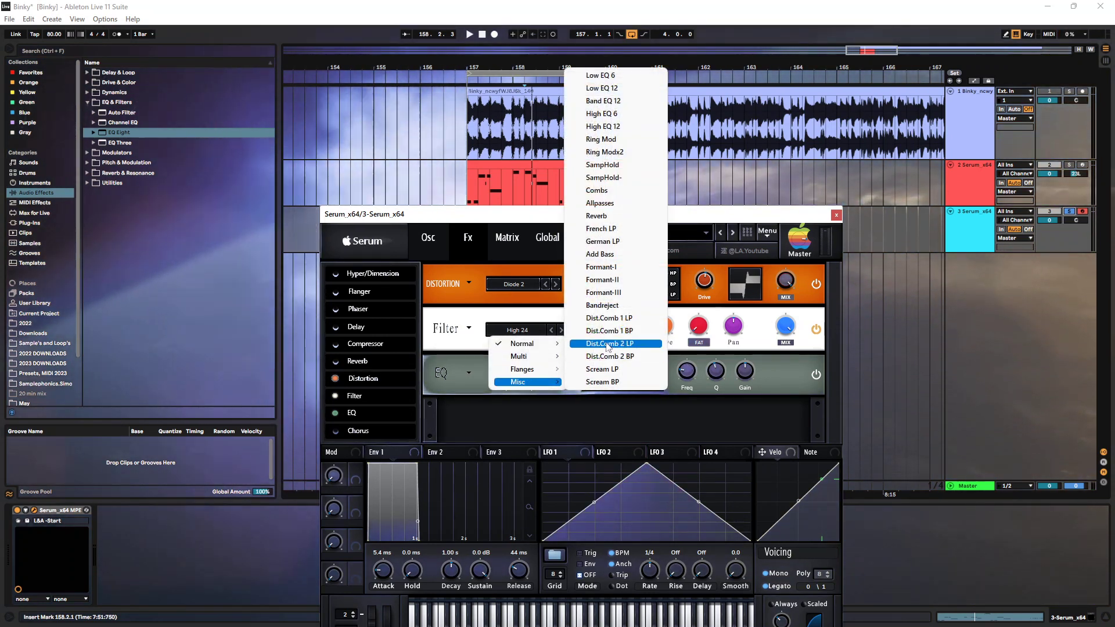
click(612, 306)
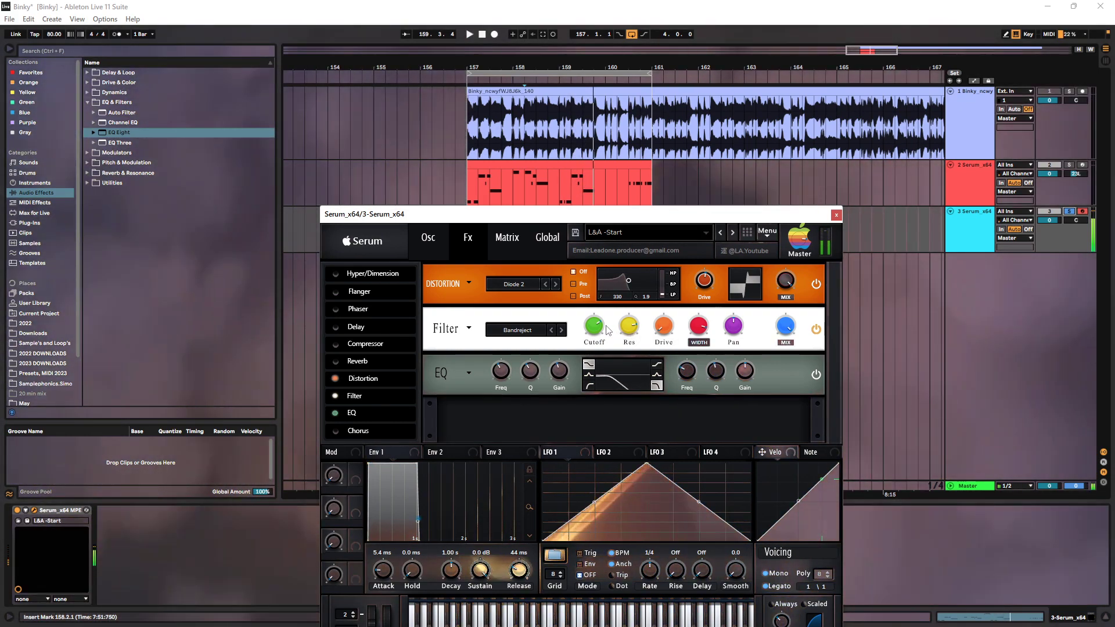
Lower the Bandreject filter effect's cutoff and resonance, and reduce the main Scream LP filter's cutoff
drag(594, 329, 589, 409)
drag(629, 332, 628, 356)
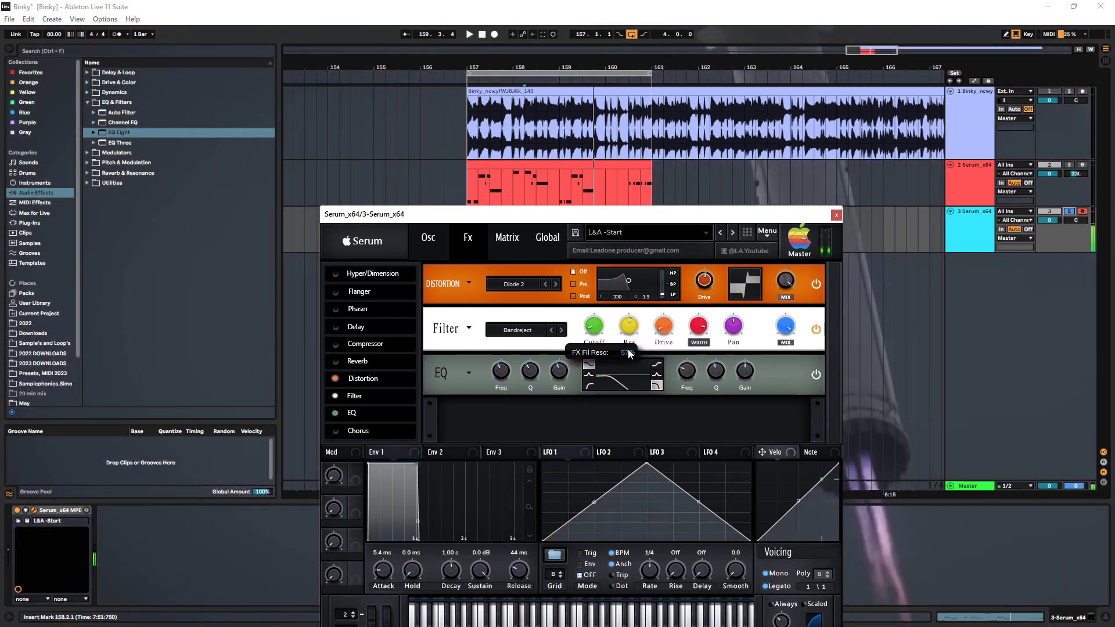
click(428, 237)
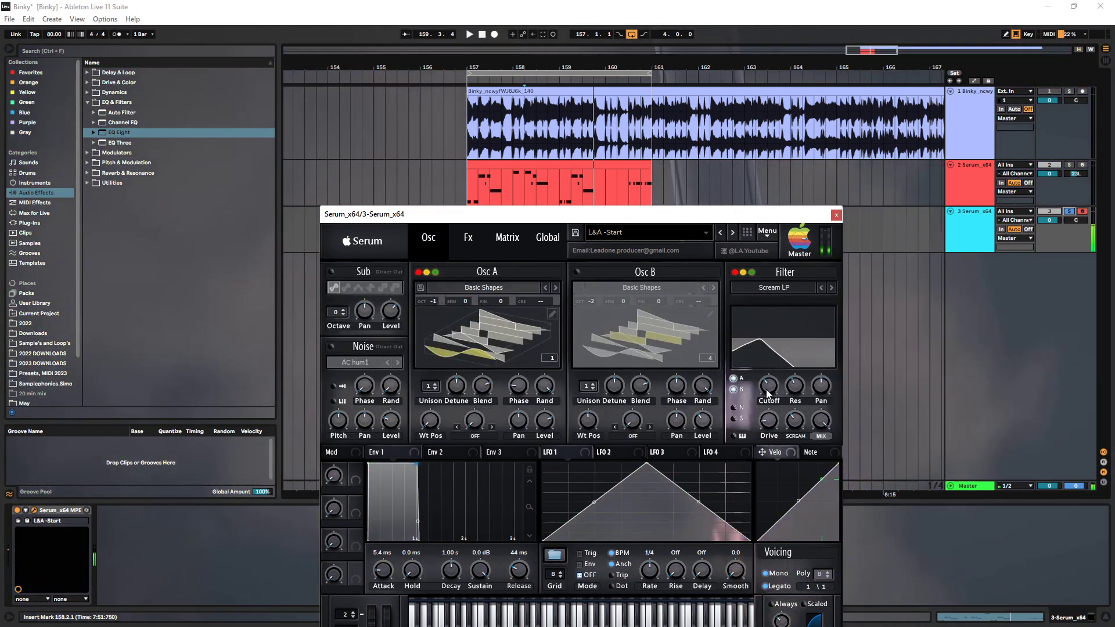
mouse_move(765, 402)
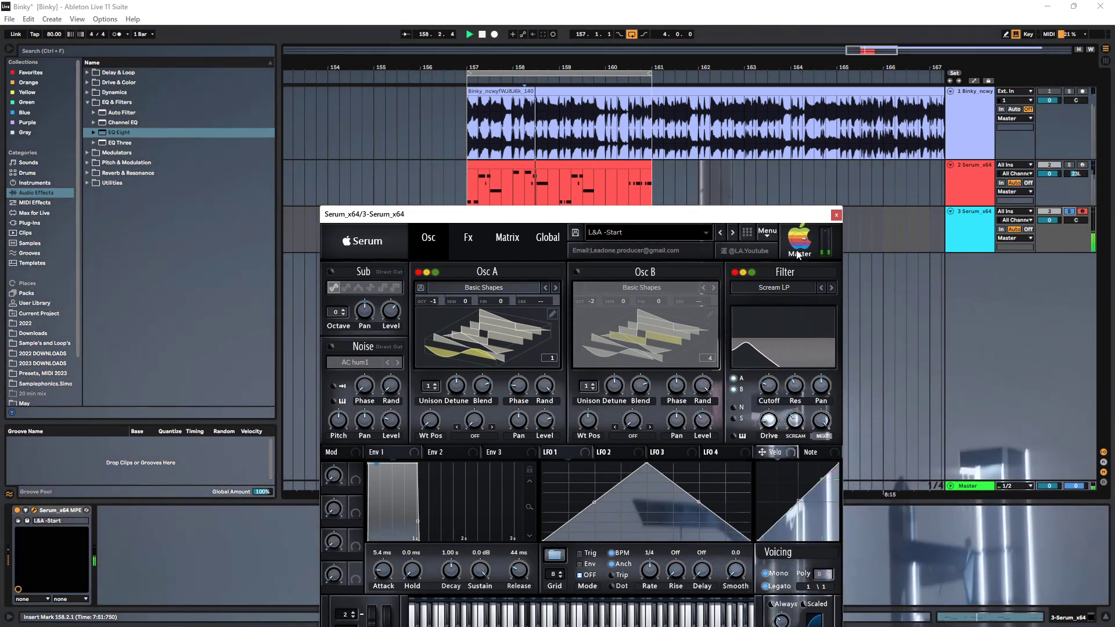
Enable Serum's Compressor effect and move it to the end of the effects chain
click(470, 243)
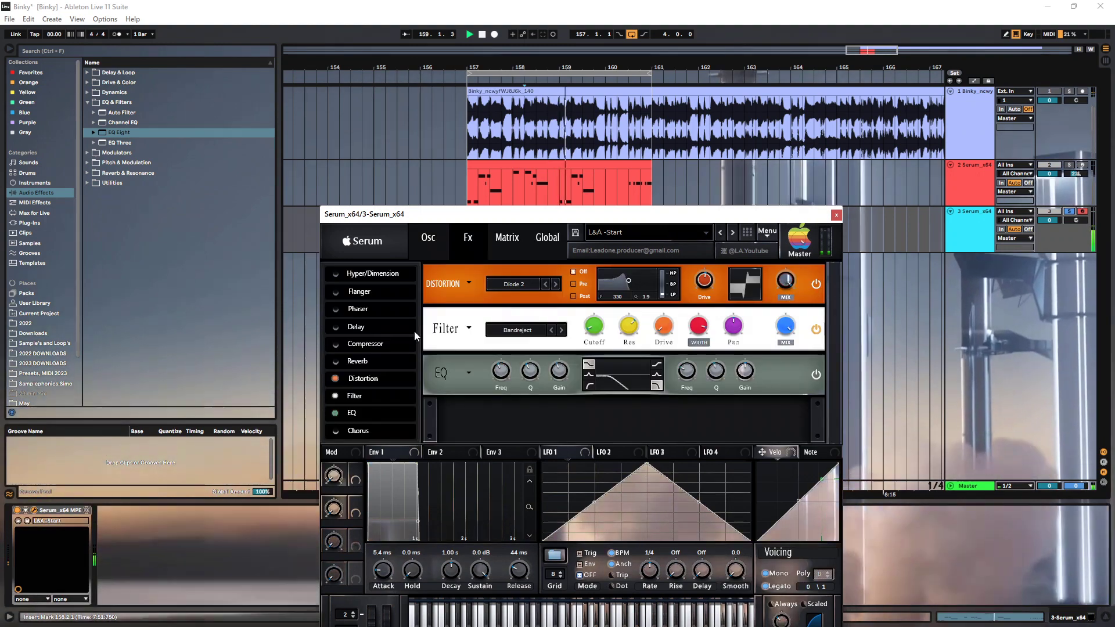
click(359, 345)
drag(359, 345, 393, 476)
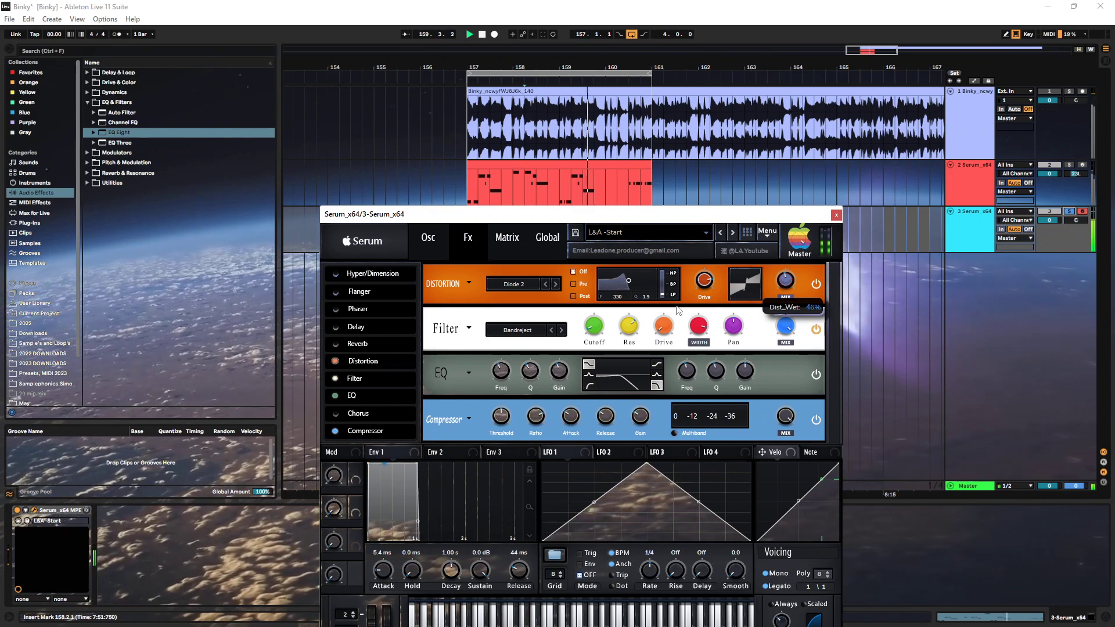
Set the oscillator filter type to MG Low 24
click(428, 237)
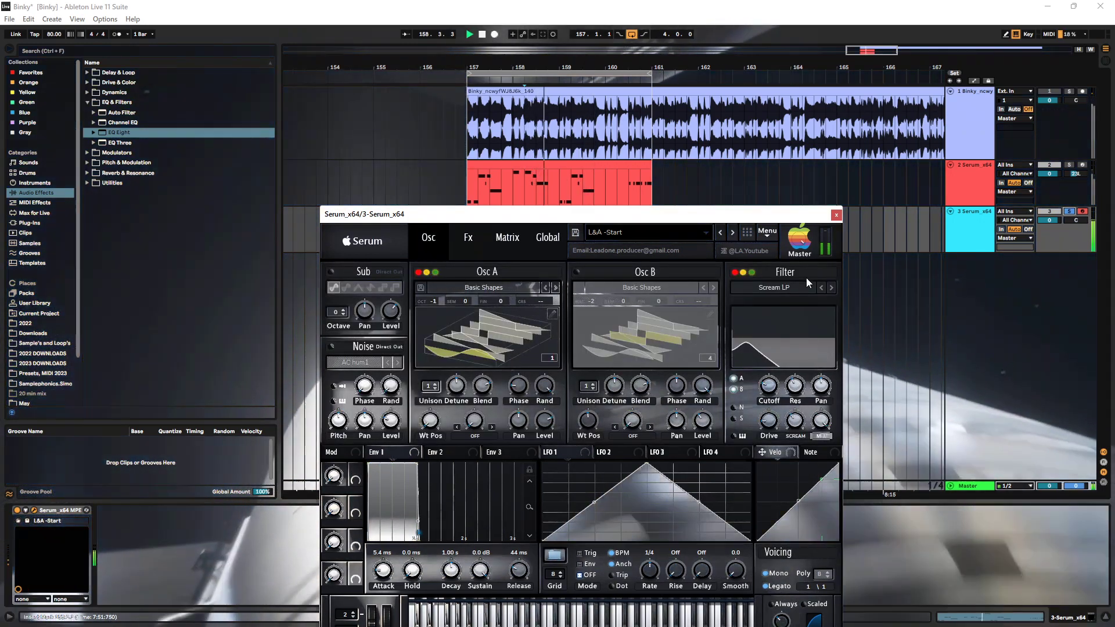
click(808, 283)
mouse_move(761, 296)
click(906, 345)
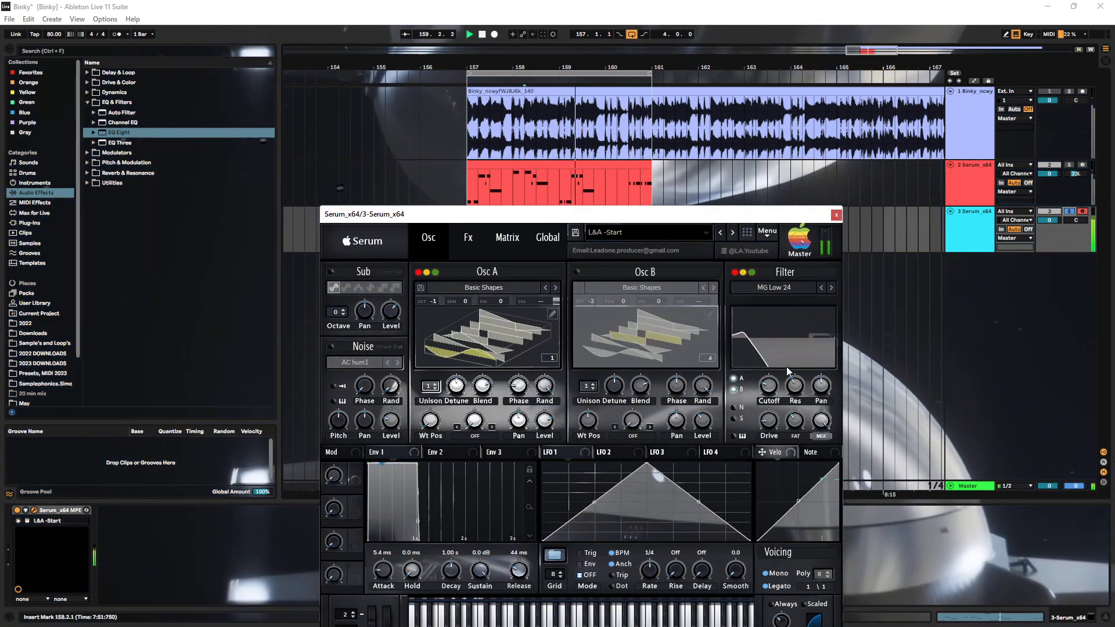
Change the oscillator filter type to High 12 and adjust its curve
click(775, 287)
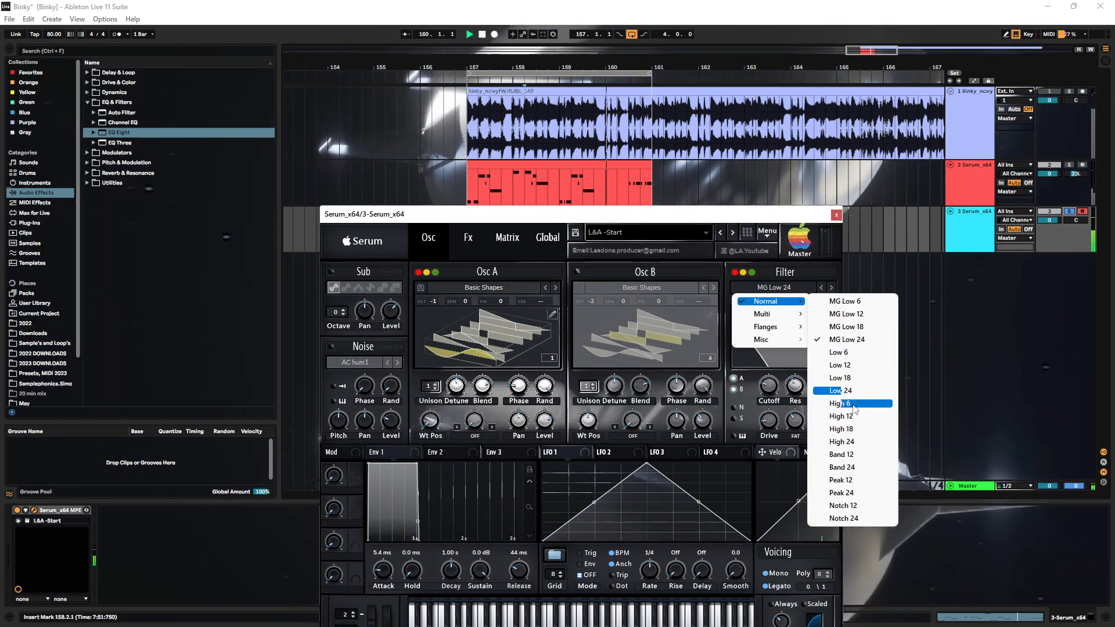
click(850, 417)
drag(779, 367, 780, 370)
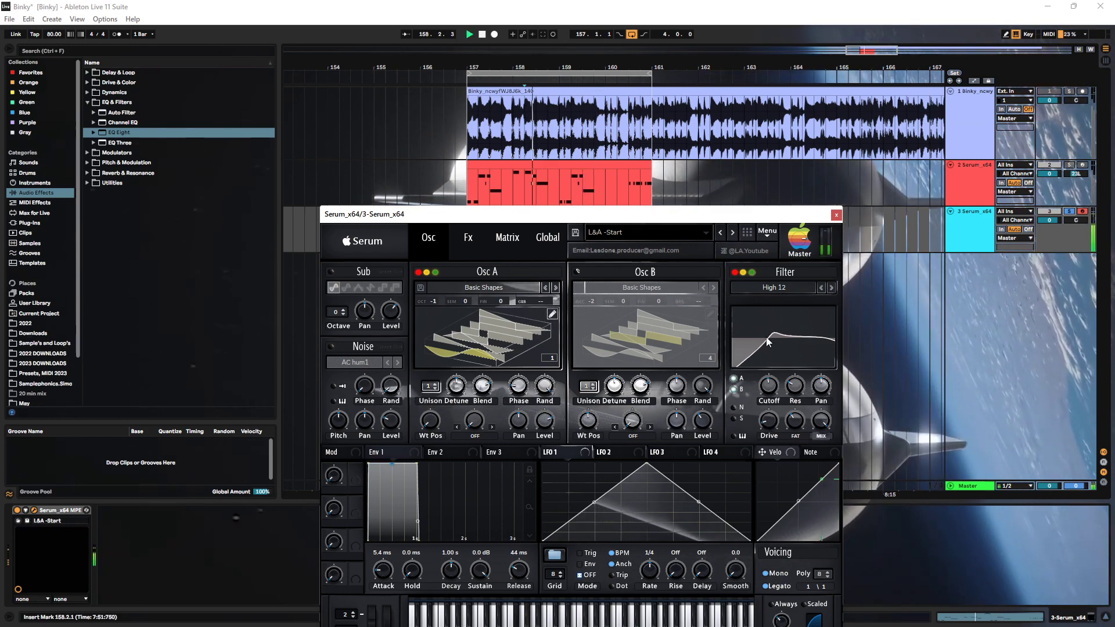
mouse_move(440, 302)
mouse_down()
mouse_move(433, 354)
mouse_move(448, 280)
mouse_move(446, 315)
mouse_move(436, 290)
mouse_up()
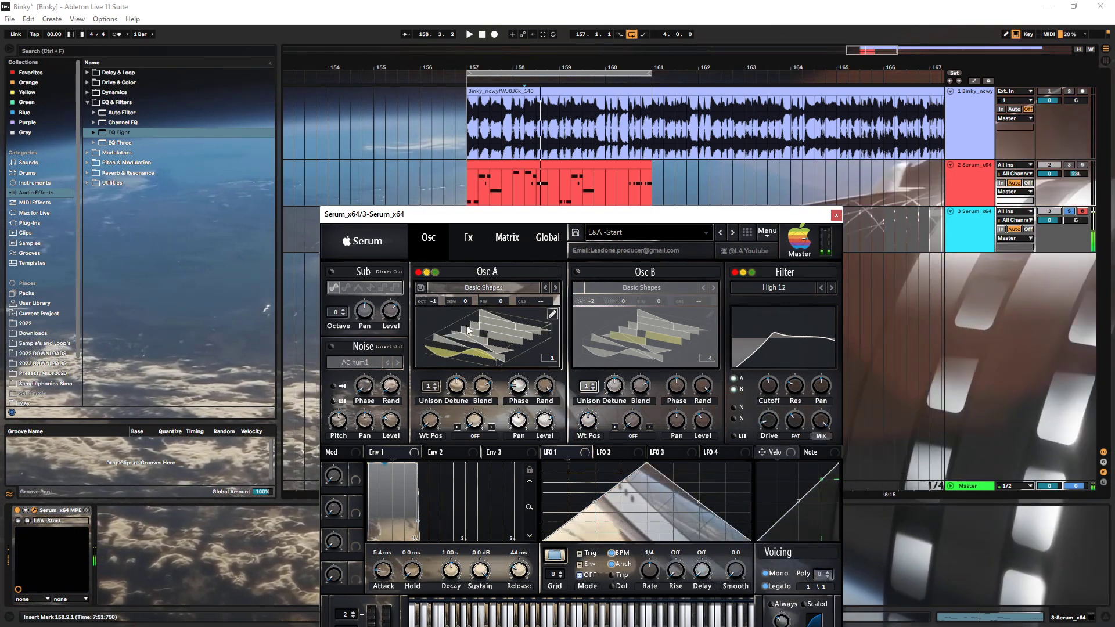
Set the effects EQ's high-band frequency to 146 Hz and readjust the Bandreject effects filter's cutoff
click(468, 238)
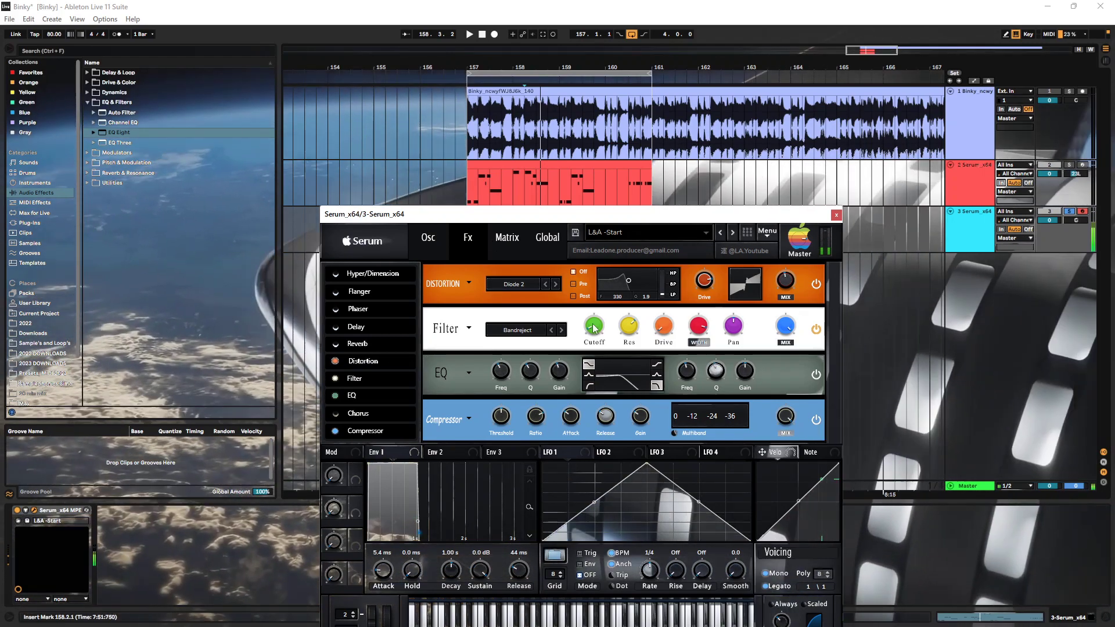
drag(609, 296, 593, 352)
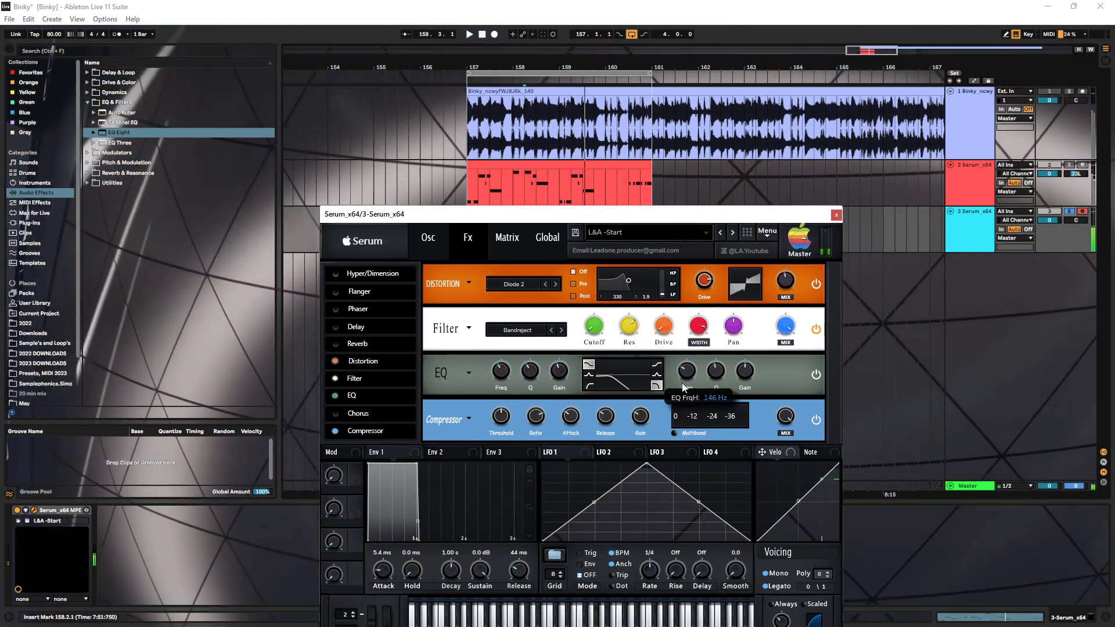
drag(590, 214, 542, 286)
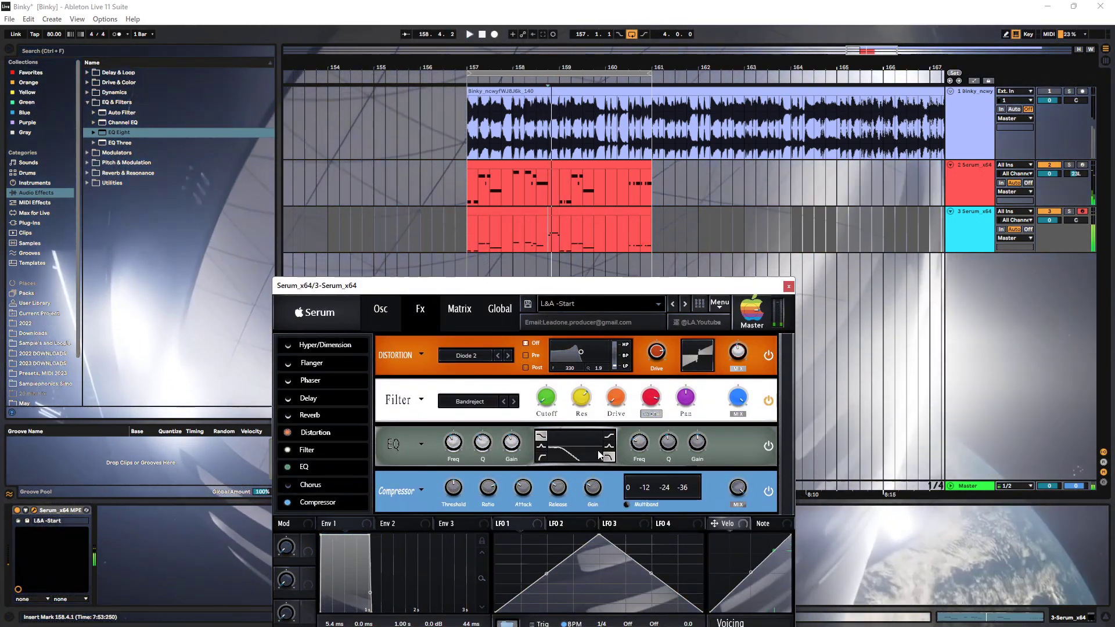
drag(547, 401, 547, 391)
Play the loop with and without the reference audio track soloed to compare it with the Serum sound
key(s)
key(space)
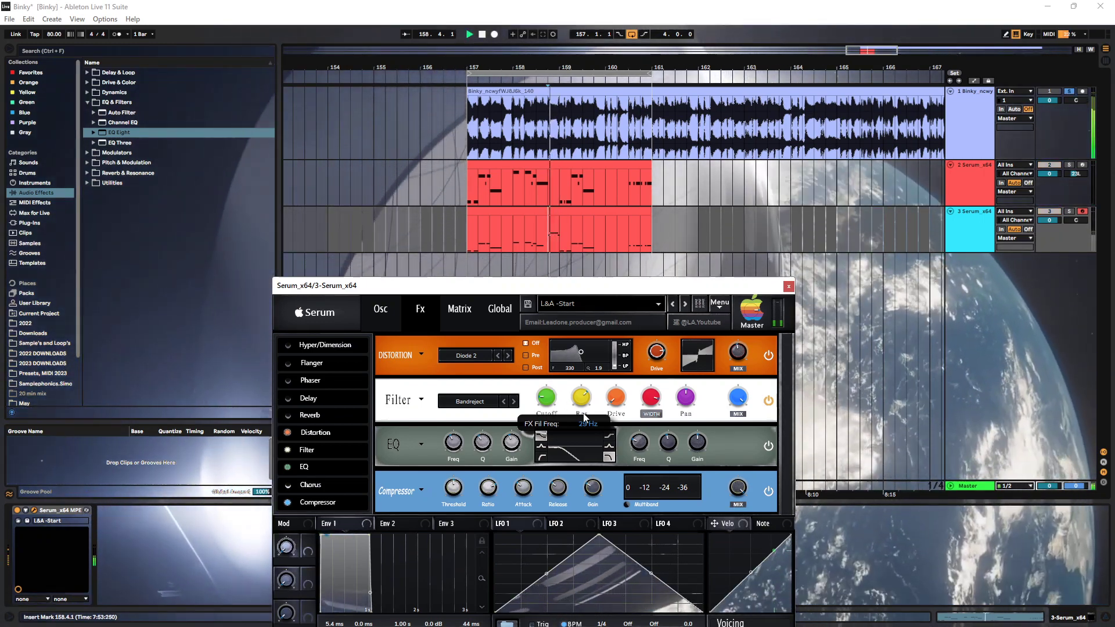
key(s)
key(space)
key(space)
Set the oscillator filter's resonance to 4% and switch its type to High 18 with a 253 Hz cutoff
click(381, 309)
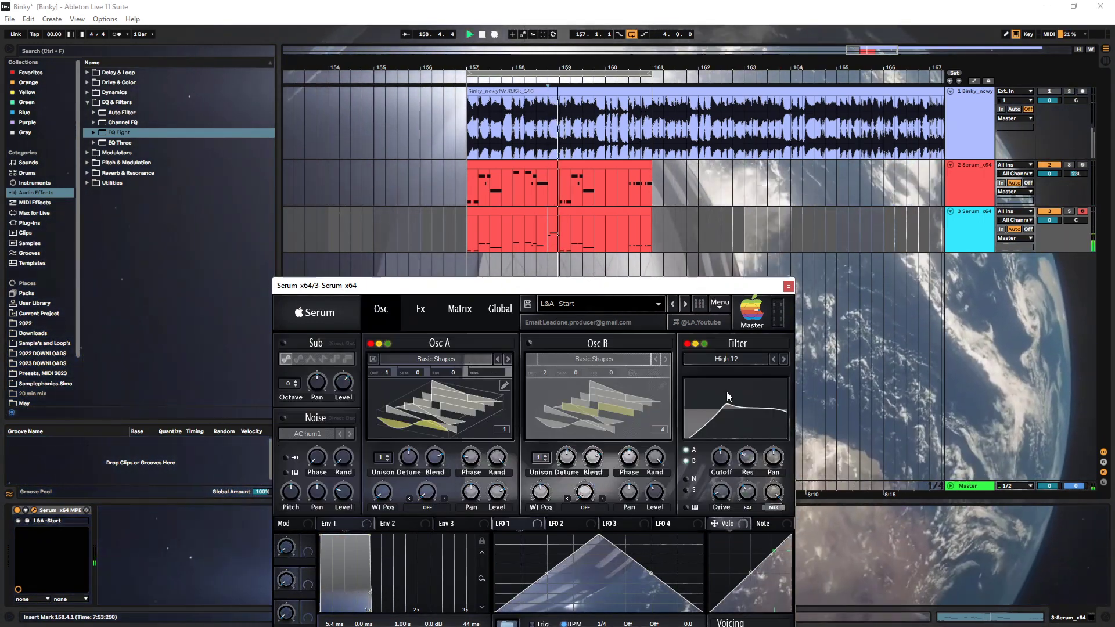
mouse_move(743, 472)
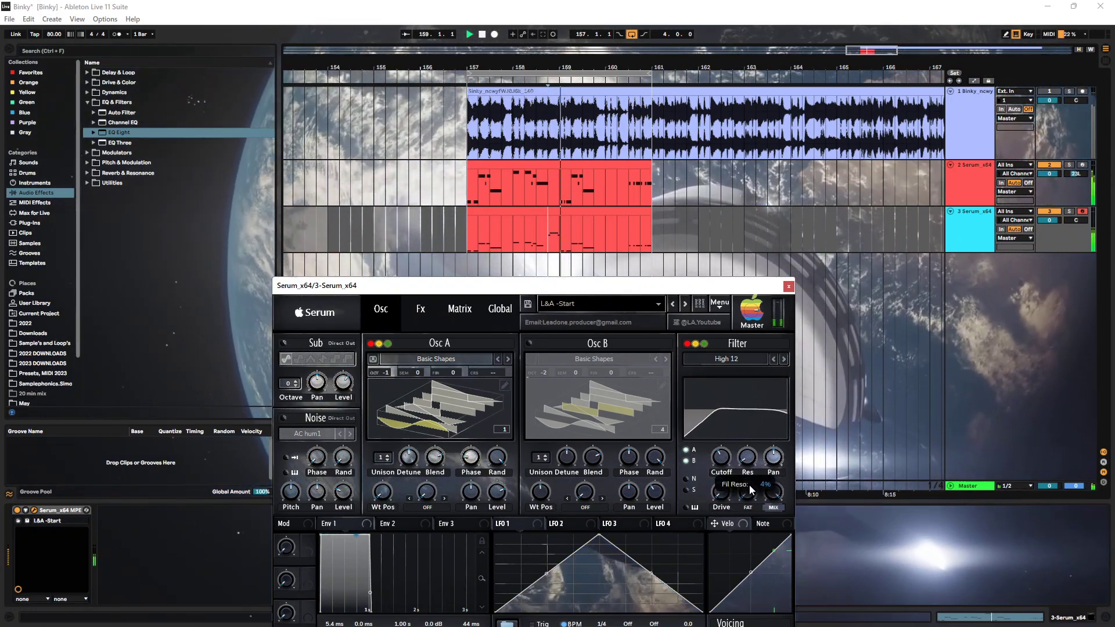
drag(726, 482, 724, 506)
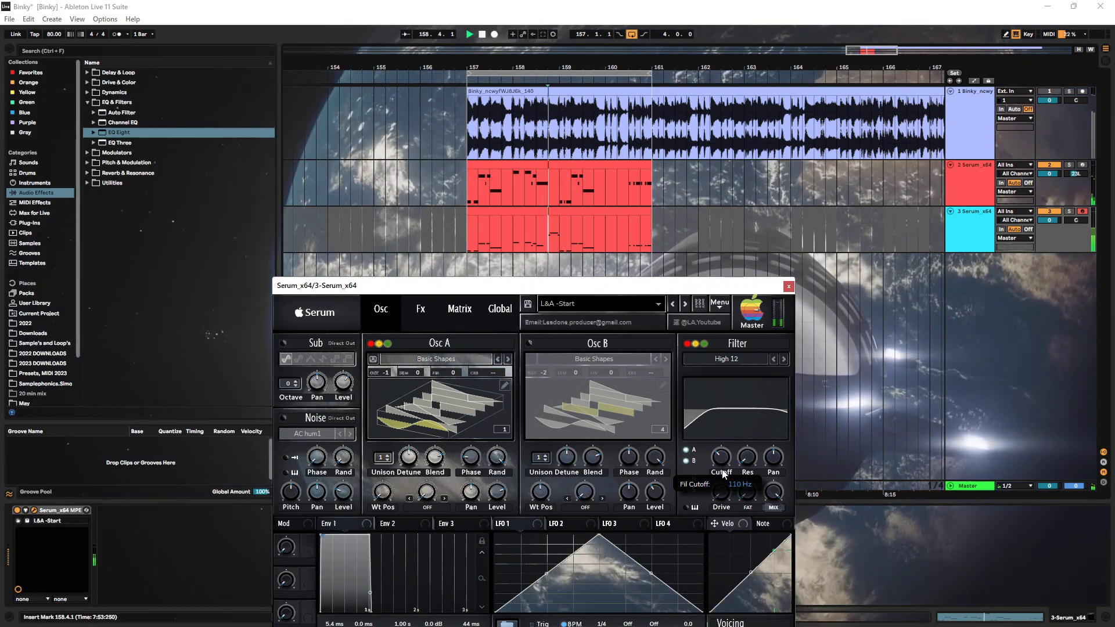
click(785, 360)
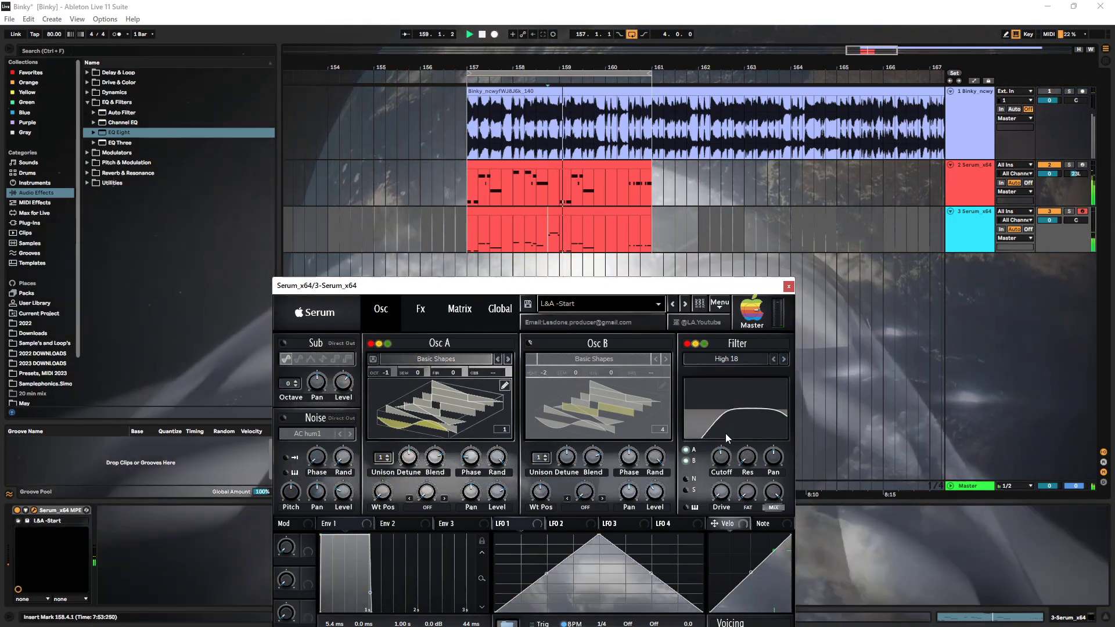
mouse_move(722, 456)
mouse_down()
mouse_move(713, 472)
mouse_move(725, 454)
mouse_up()
key(space)
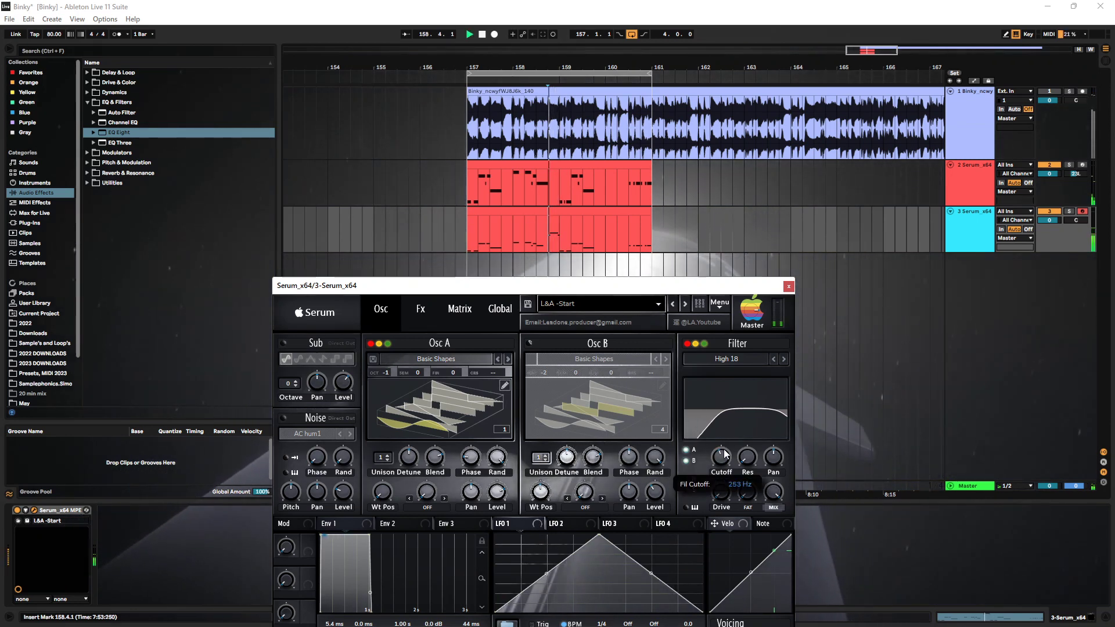
Set the distortion effect's drive to 29%
click(420, 309)
drag(738, 345, 728, 382)
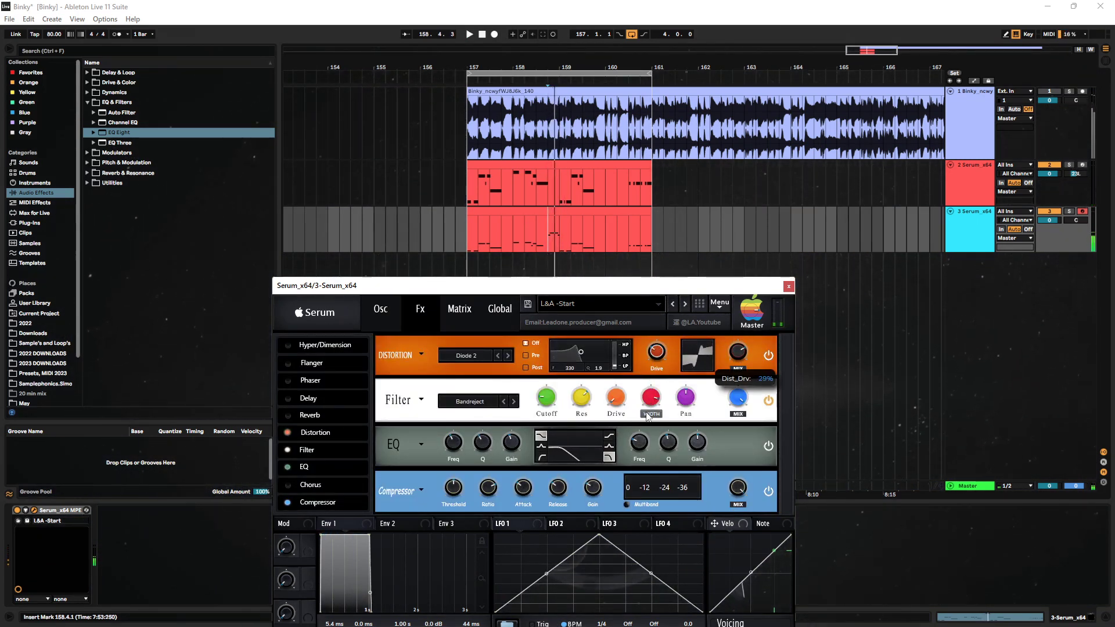
Set the oscillator filter's cutoff to 50 Hz and change its type to Band 12
click(381, 313)
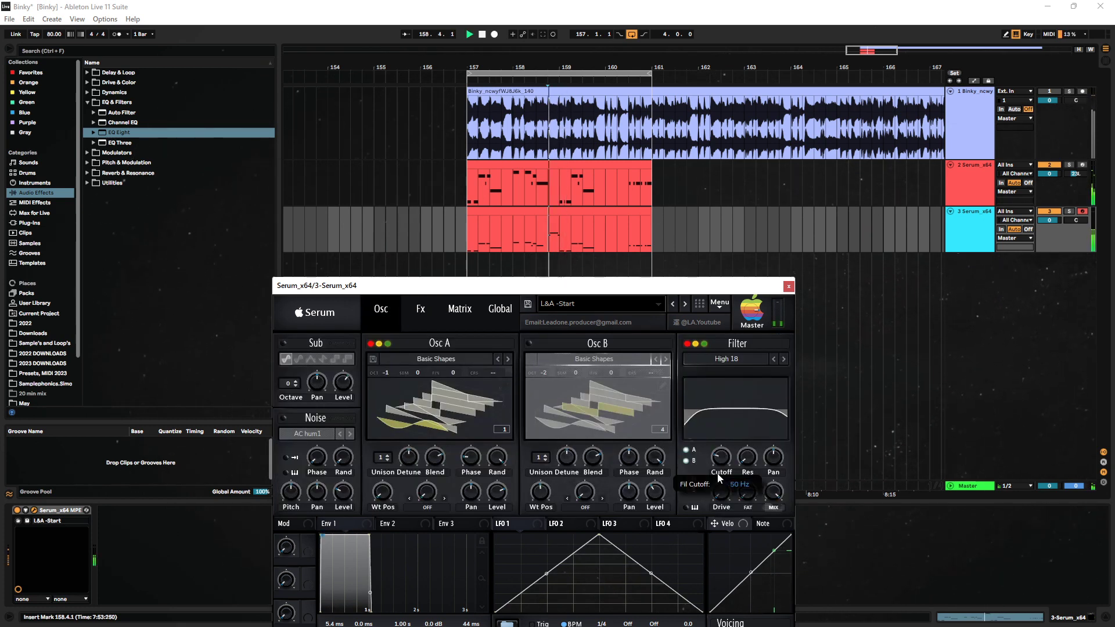
click(783, 360)
click(785, 359)
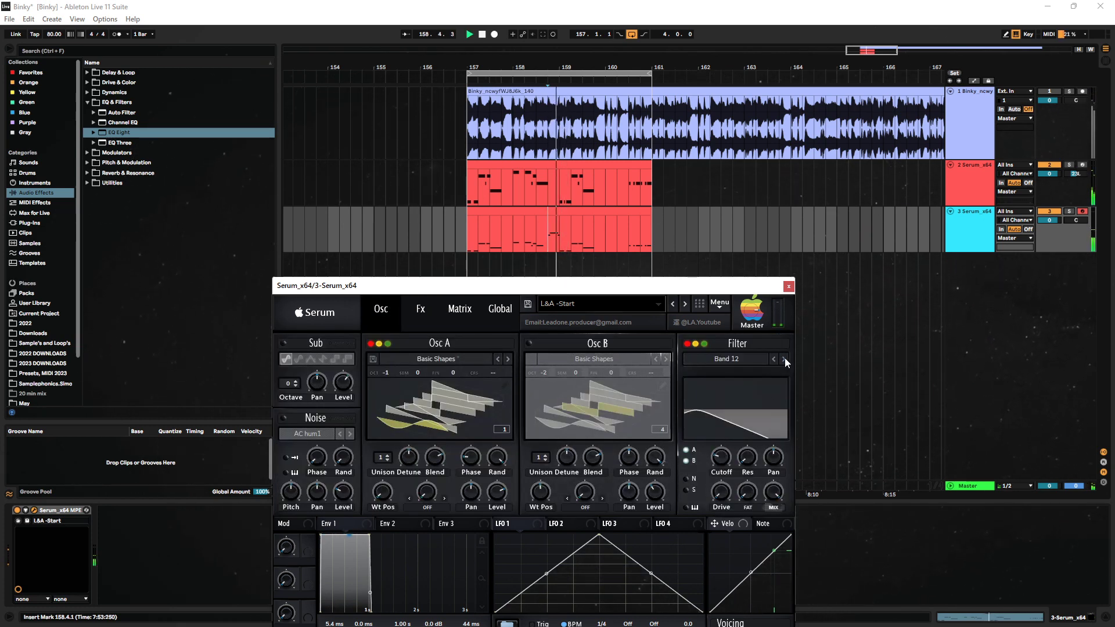
Change the distortion effect's type to Tape Sat
click(435, 323)
click(494, 354)
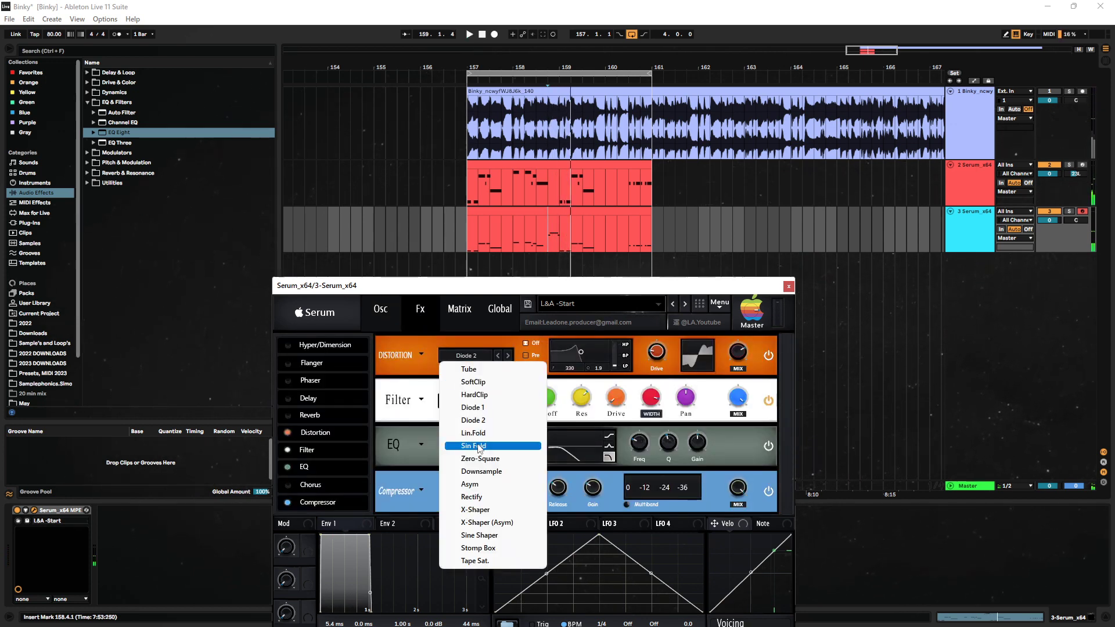
click(475, 561)
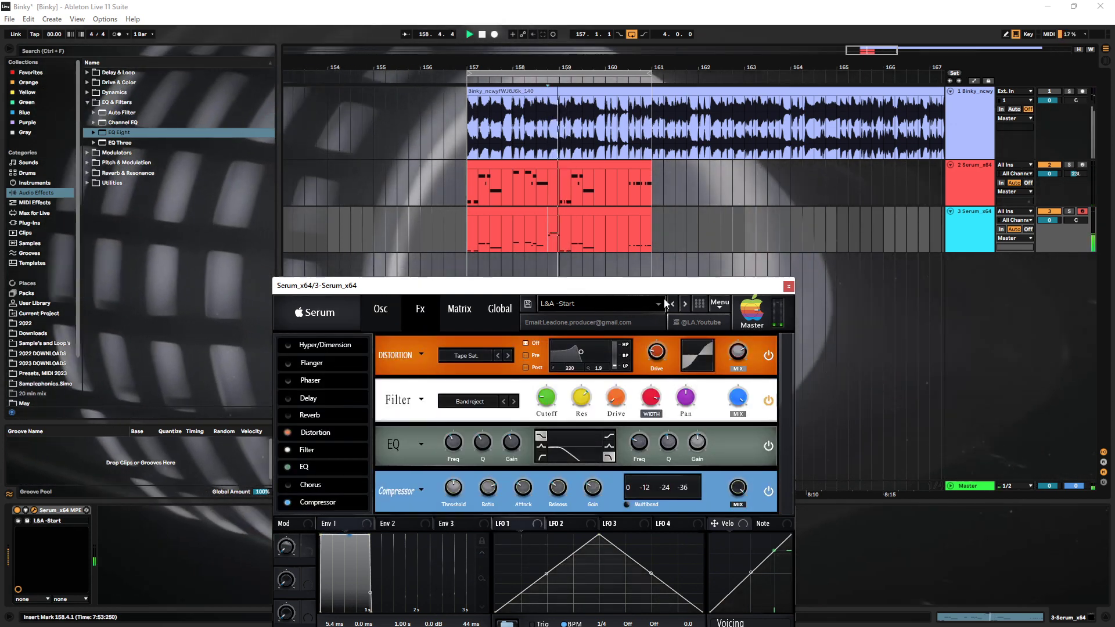
Compare against the soloed reference audio and set the effects filter's cutoff to 40 Hz
key(space)
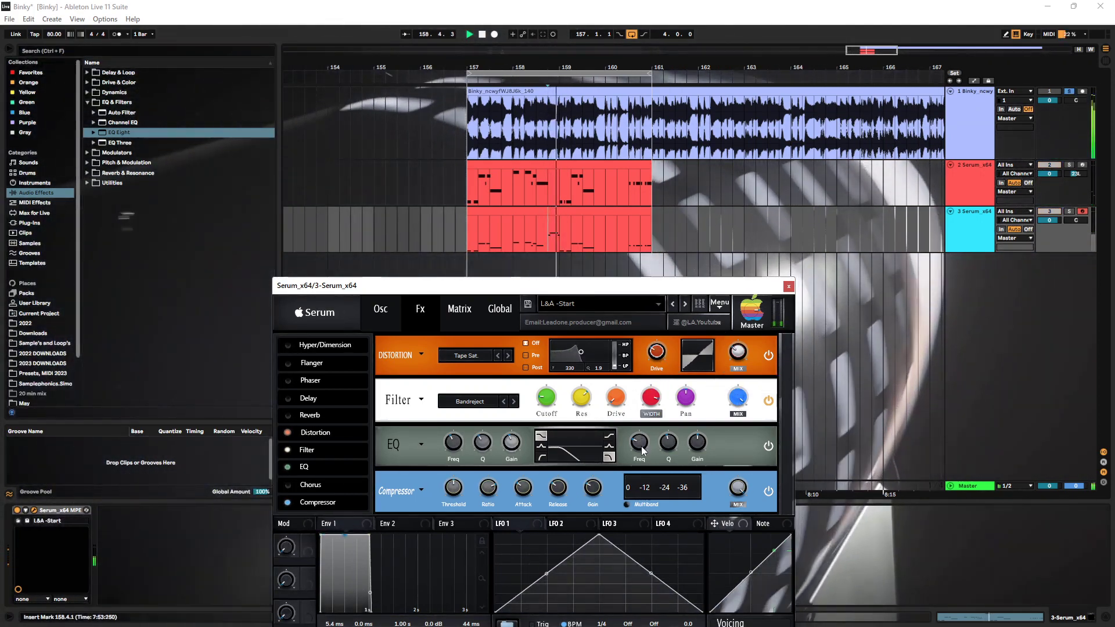
key(space)
drag(643, 444, 642, 437)
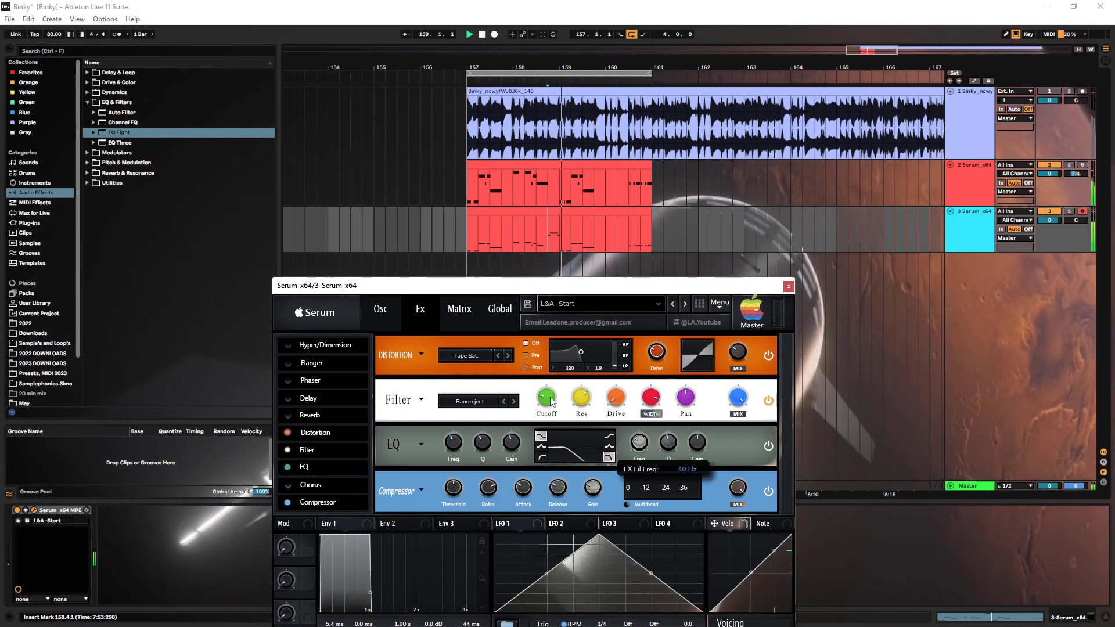
Try a different octave for oscillator A while replaying the loop
click(380, 309)
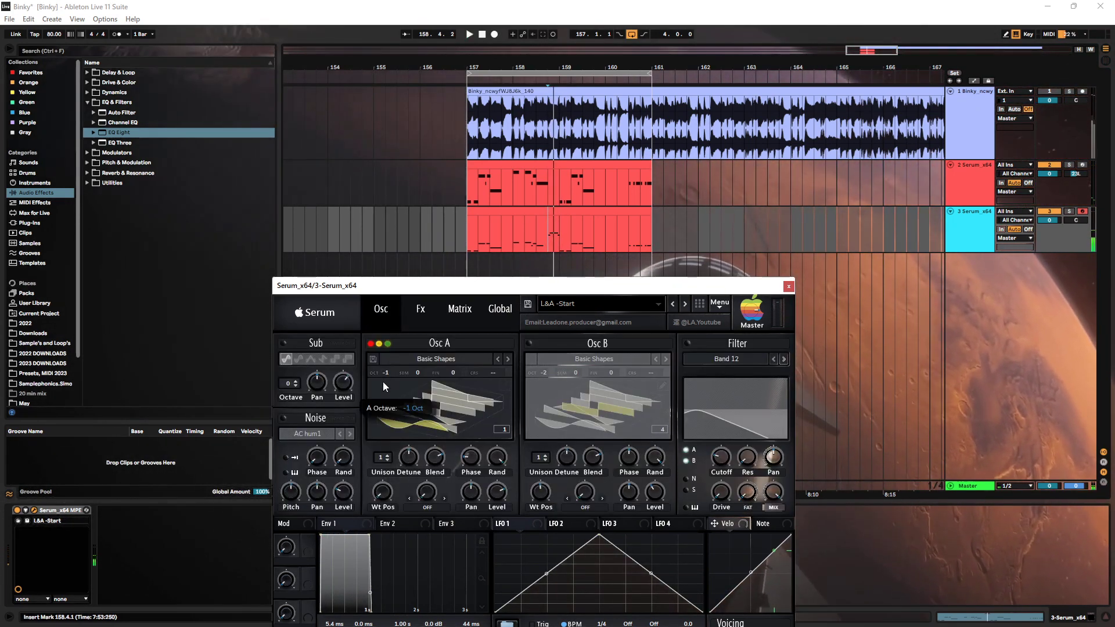
key(space)
key(space)
drag(391, 373, 394, 358)
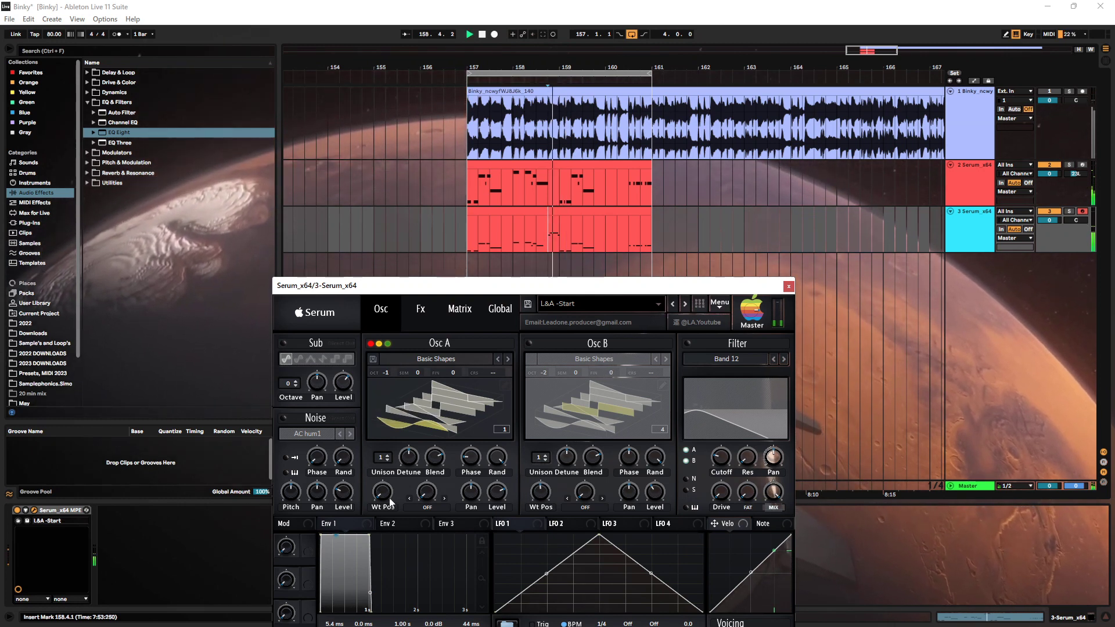
Set oscillator A's wavetable position to 2 and its octave to -2 while comparing with the reference audio
drag(388, 497, 392, 471)
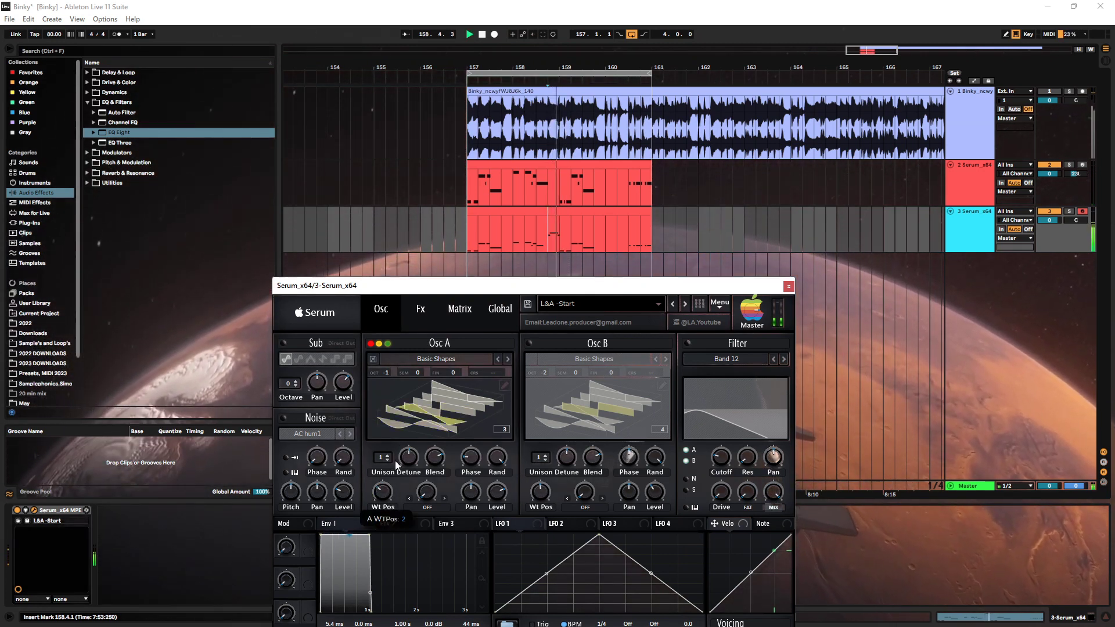
key(space)
key(space)
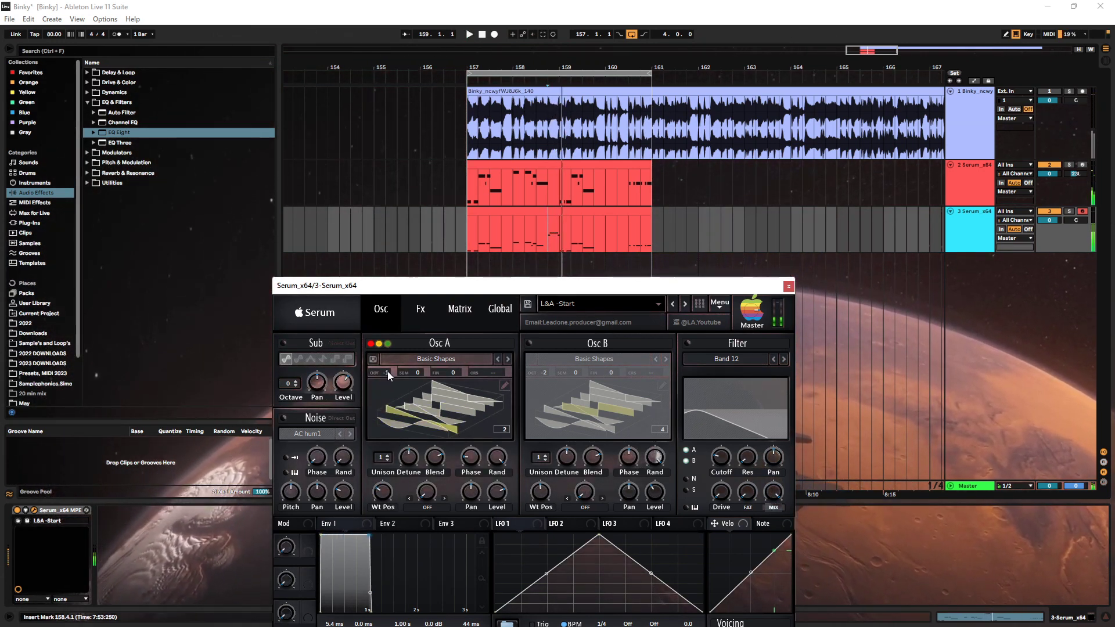
key(z)
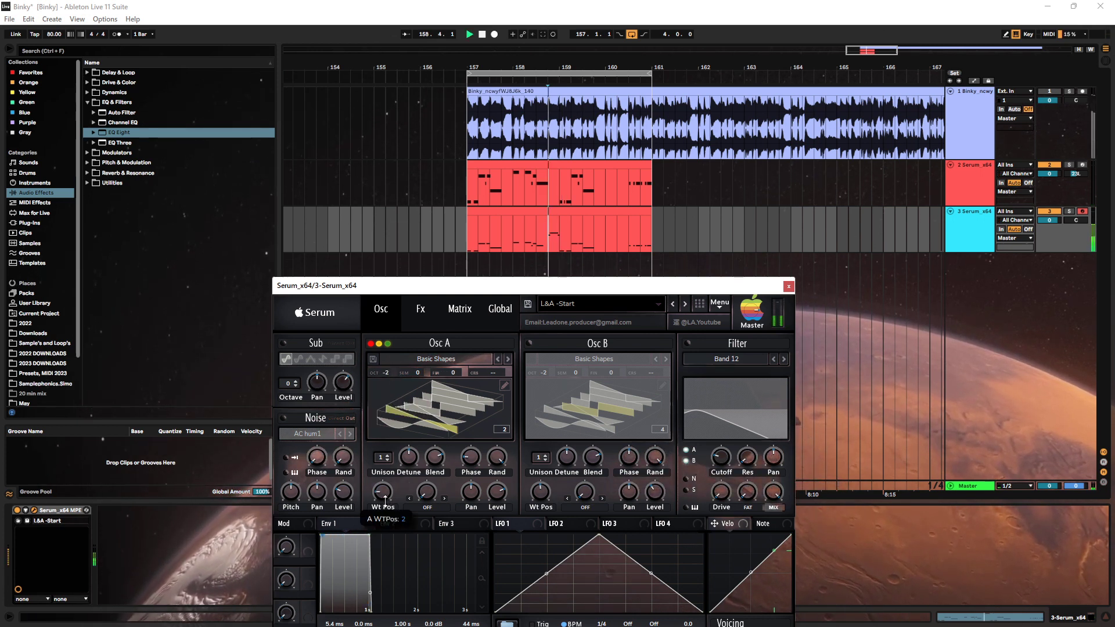
drag(385, 499, 386, 509)
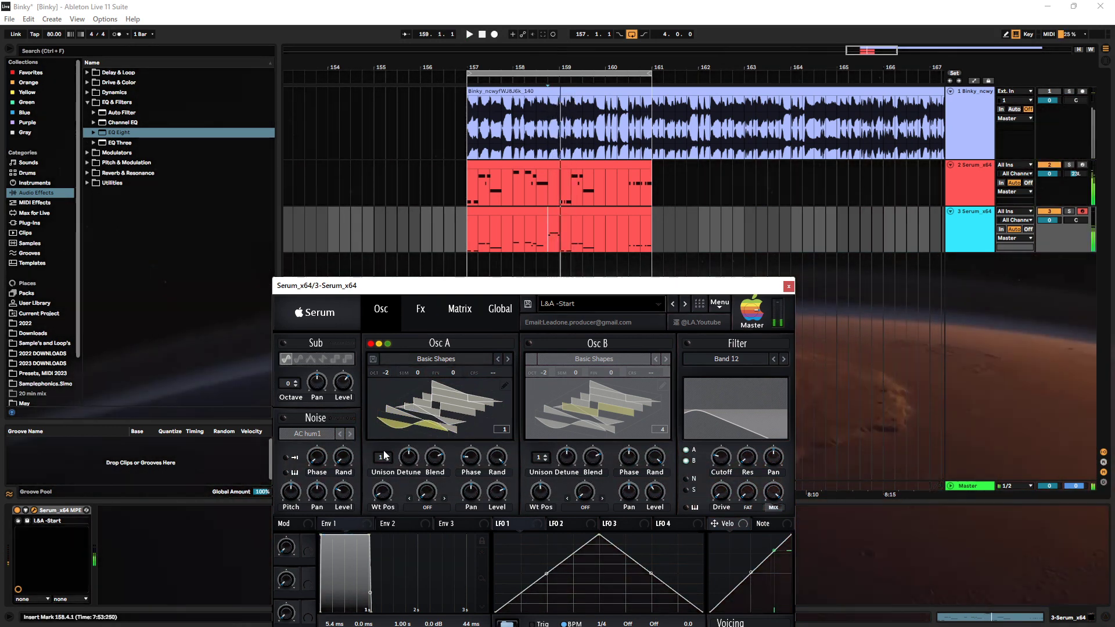
key(space)
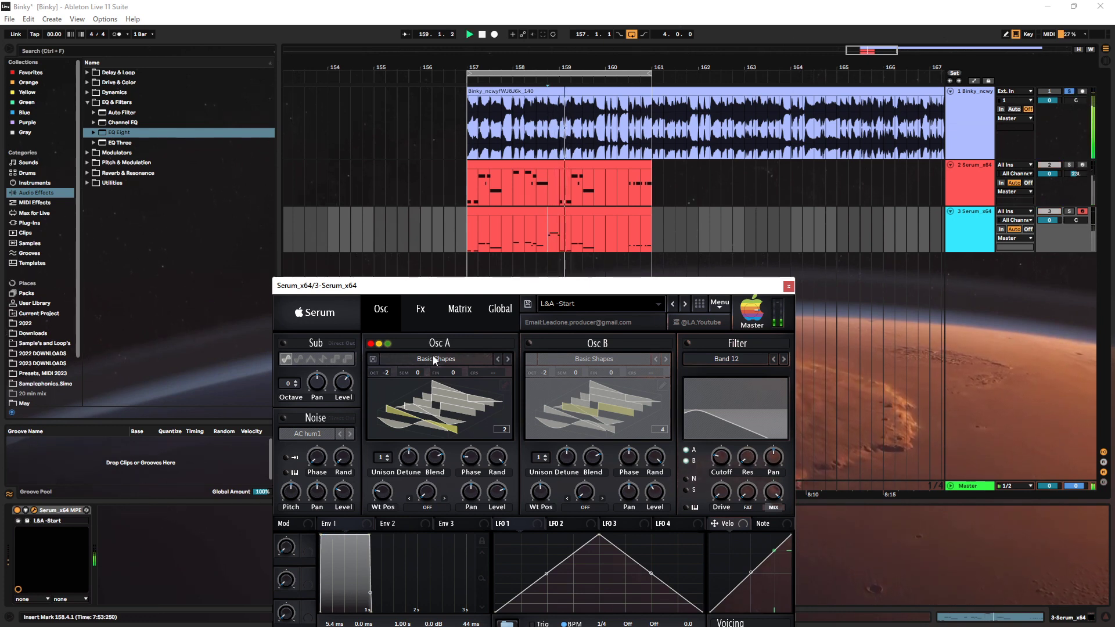
Close the Serum window, open the notes of the third track's MIDI clip and replay from 158.4.1
click(788, 287)
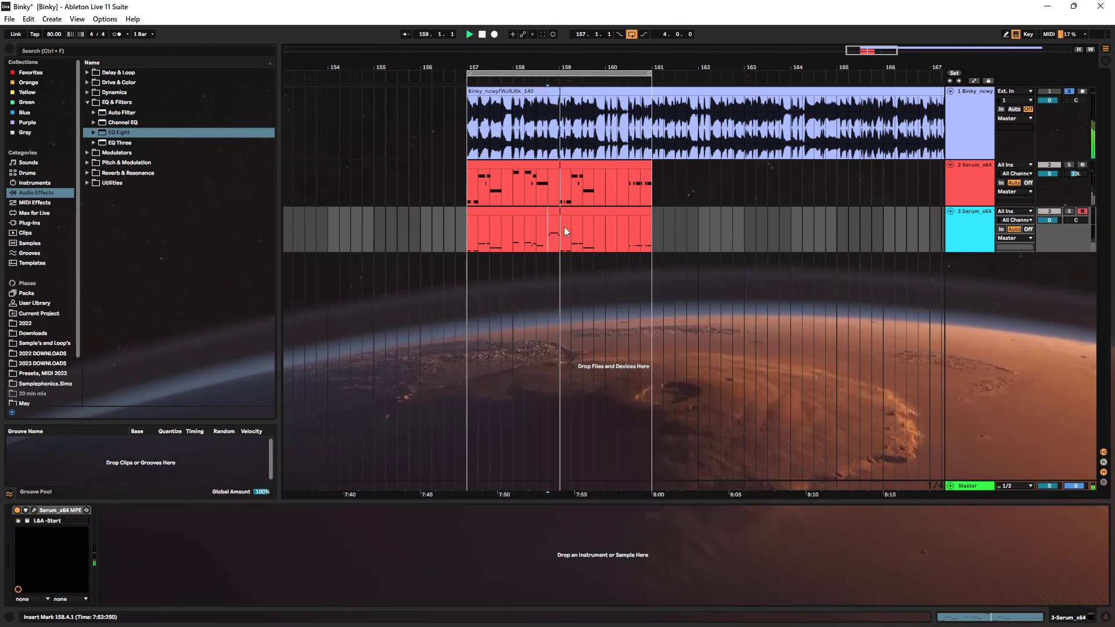
double_click(556, 211)
key(space)
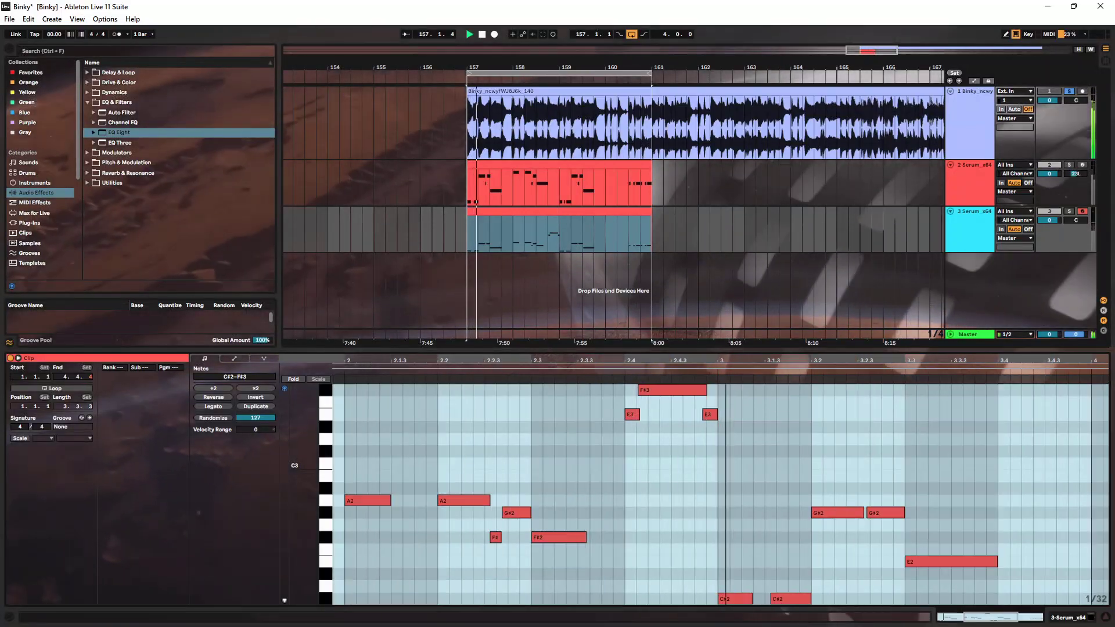
click(548, 232)
key(space)
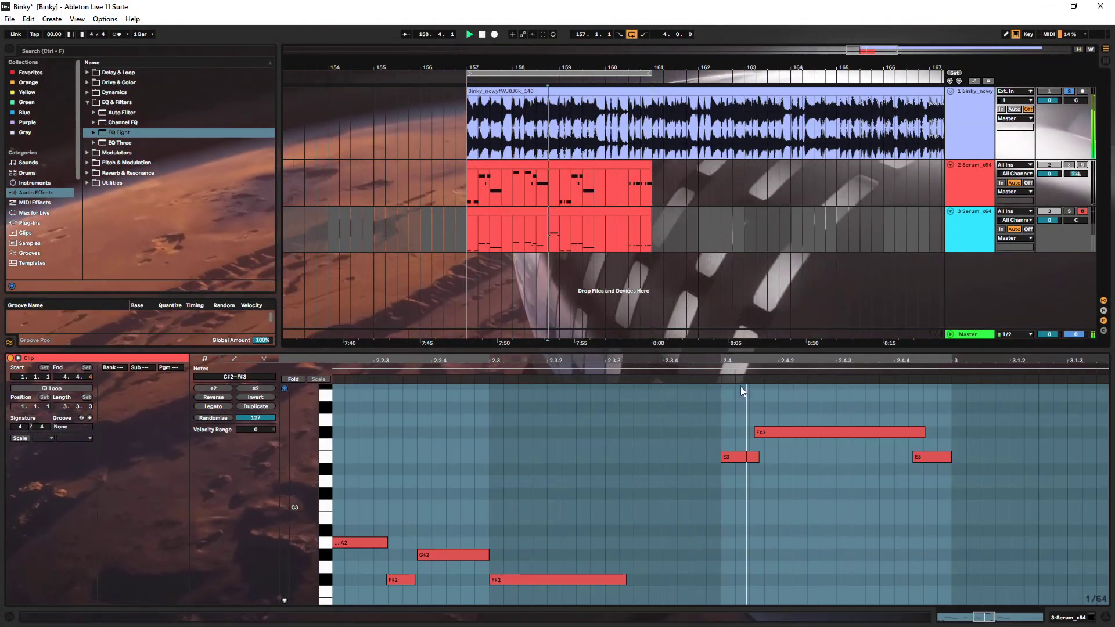
Insert a short G3 note at 2.4.4, between the F#3 and the following E3, and extend it to meet the E3
key(space)
double_click(900, 420)
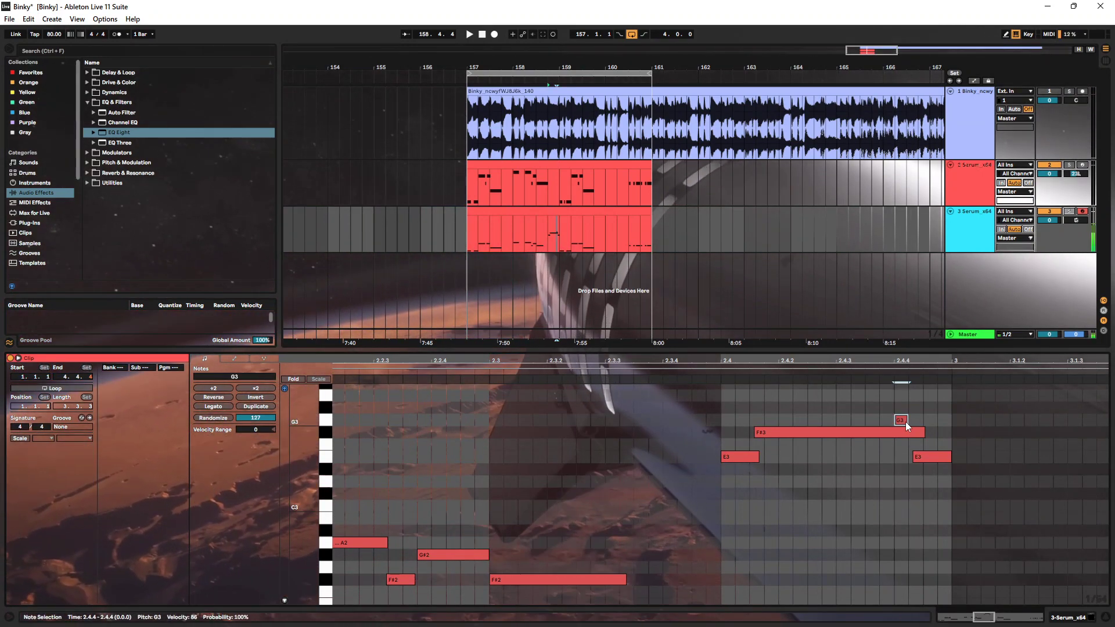
mouse_move(907, 422)
mouse_down()
mouse_move(924, 422)
mouse_move(901, 433)
mouse_move(915, 421)
mouse_up()
key(space)
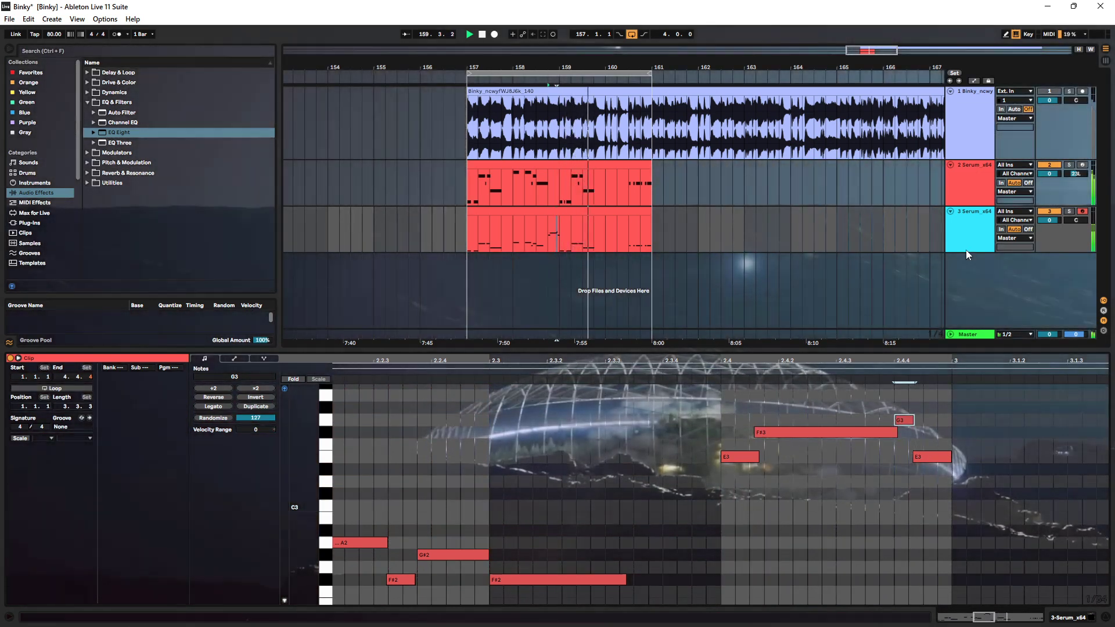
Show the third track's Serum device and replay the section around the edited notes
double_click(966, 245)
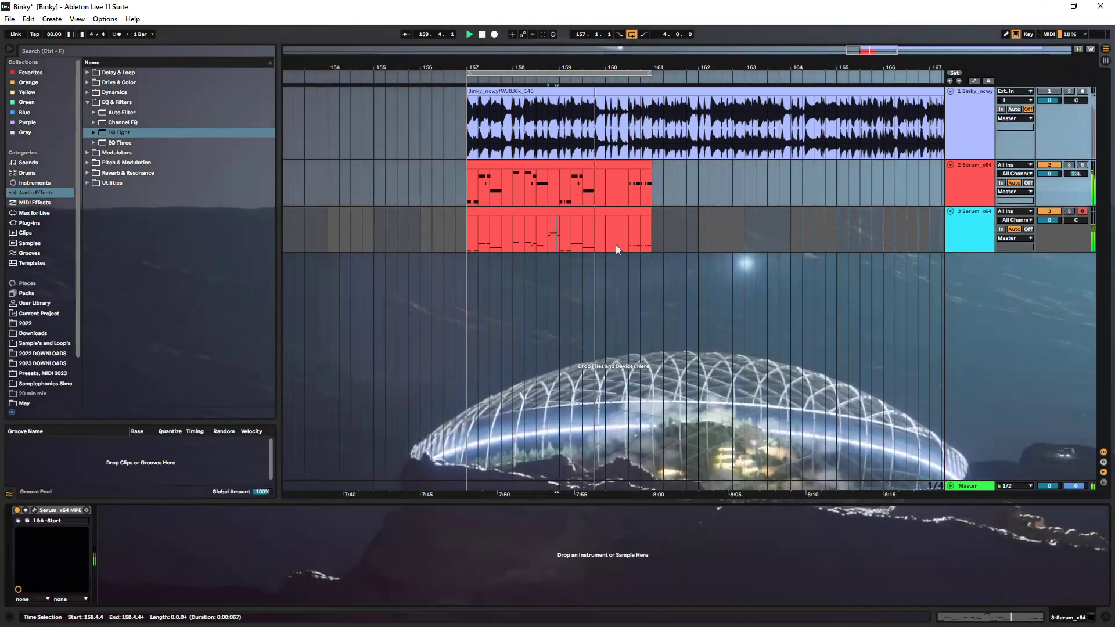
click(541, 234)
key(space)
key(space)
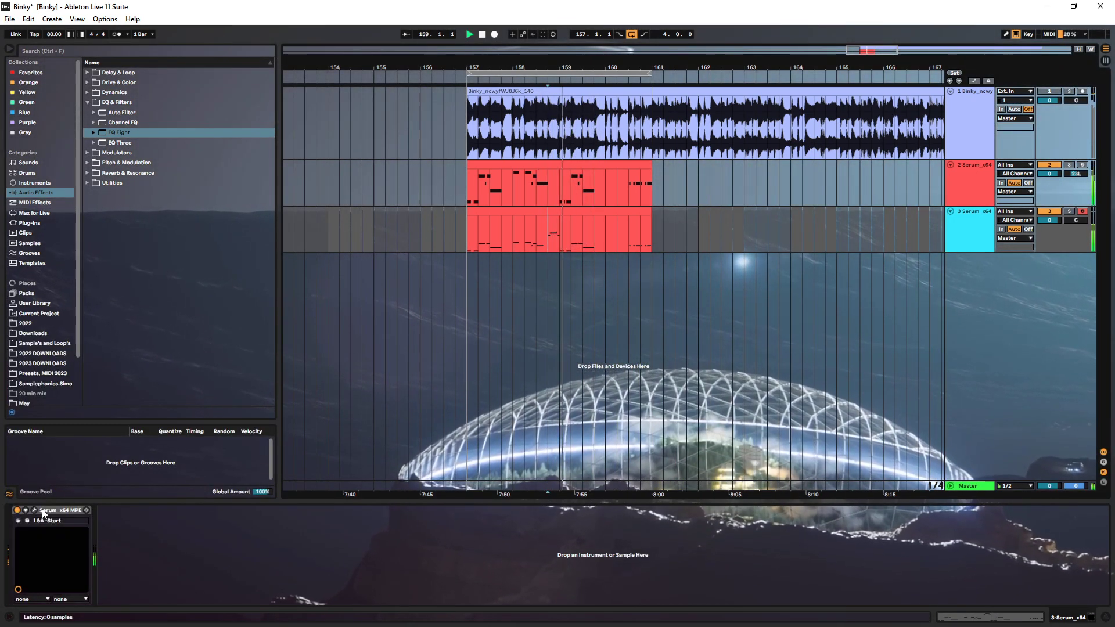
Open Serum on the third track, reset it to the init preset and replay the section
click(25, 510)
click(34, 510)
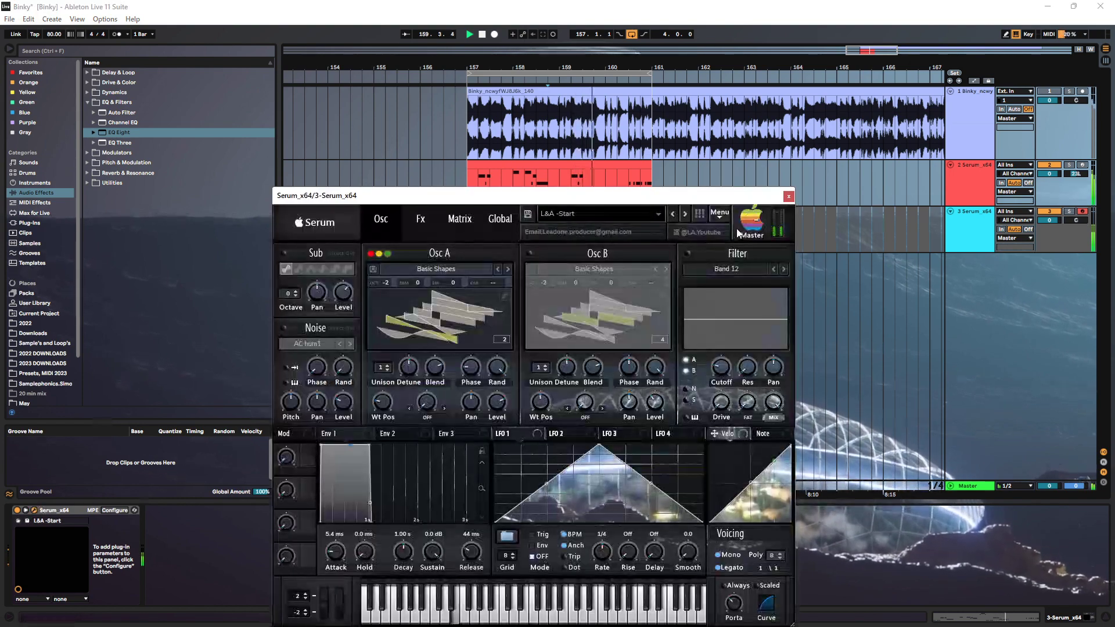
click(718, 214)
click(749, 255)
drag(643, 195, 530, 242)
key(space)
key(space)
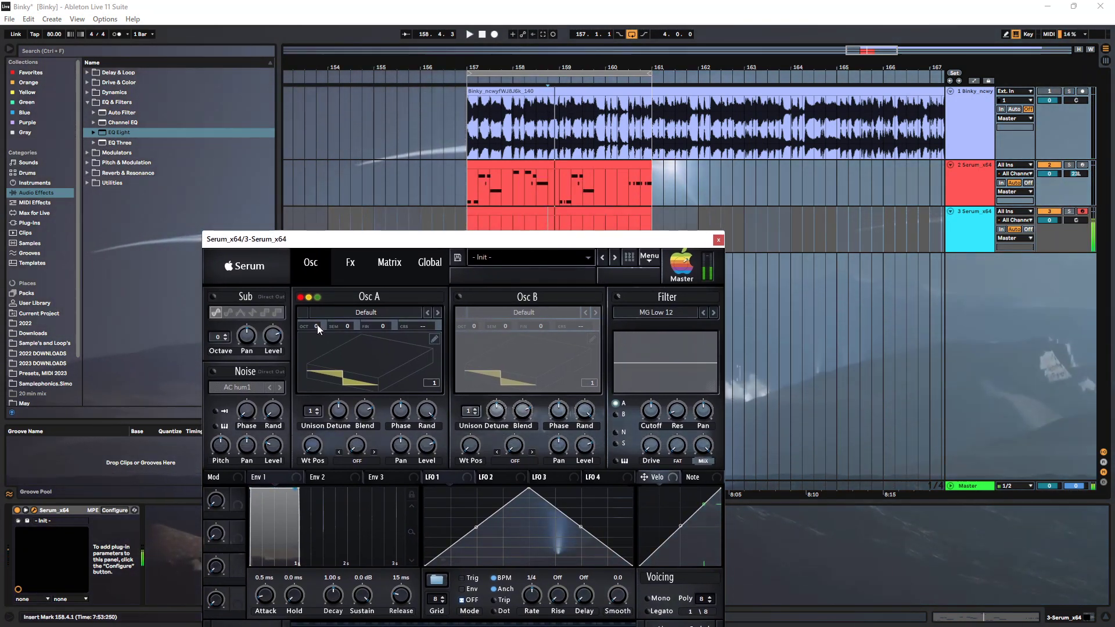
Load the Analog wavetable Basic Shapes into oscillator A and set its octave to -1 while comparing with the reference
click(351, 311)
mouse_move(349, 327)
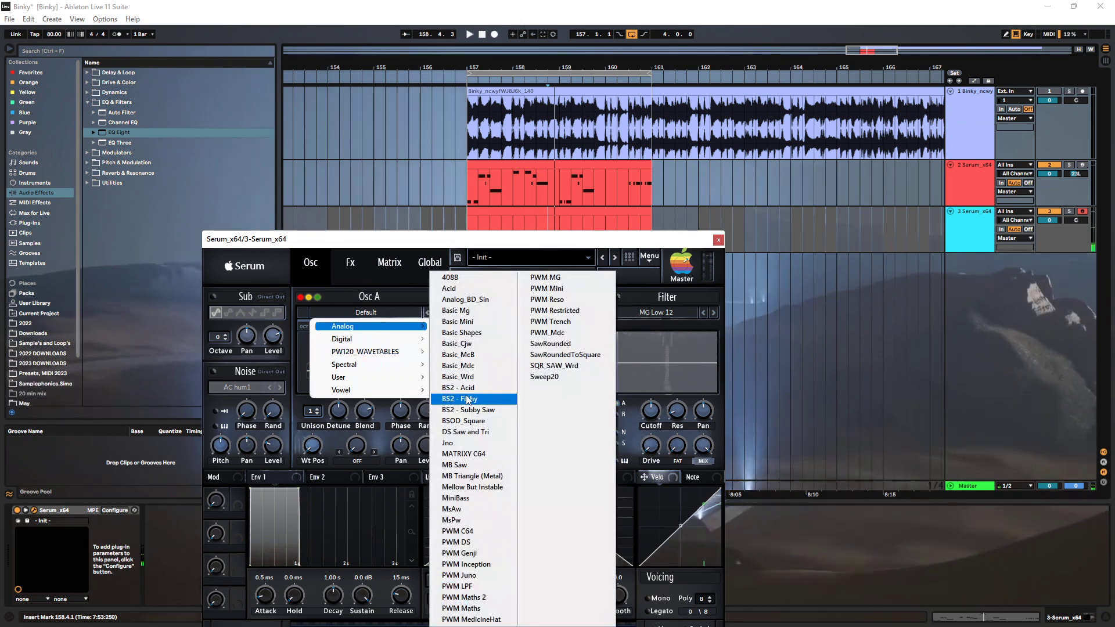
click(479, 332)
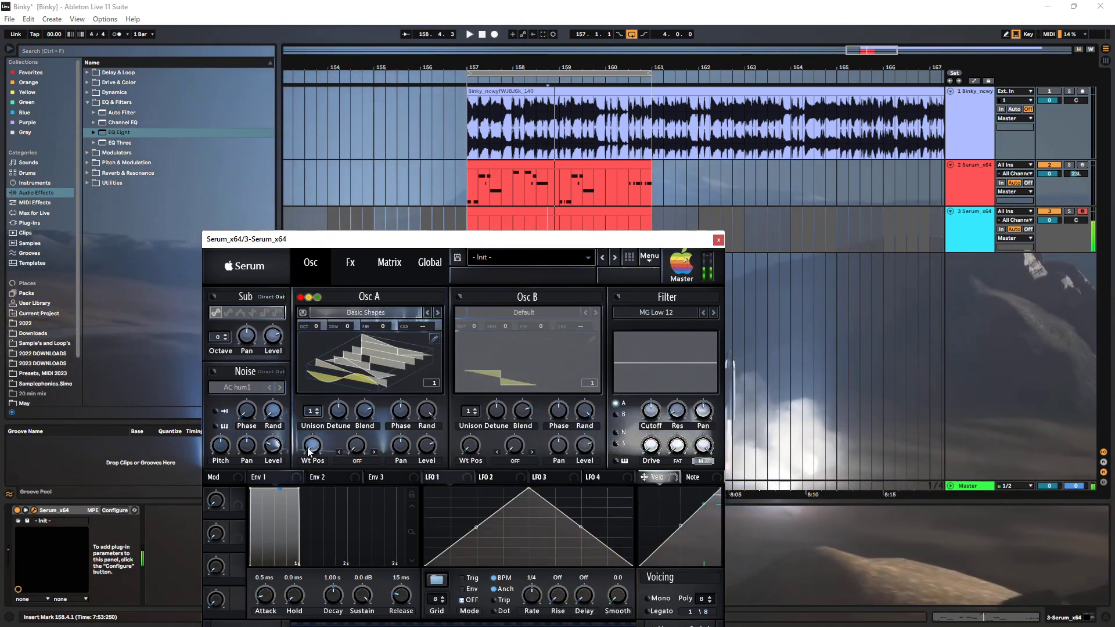
key(space)
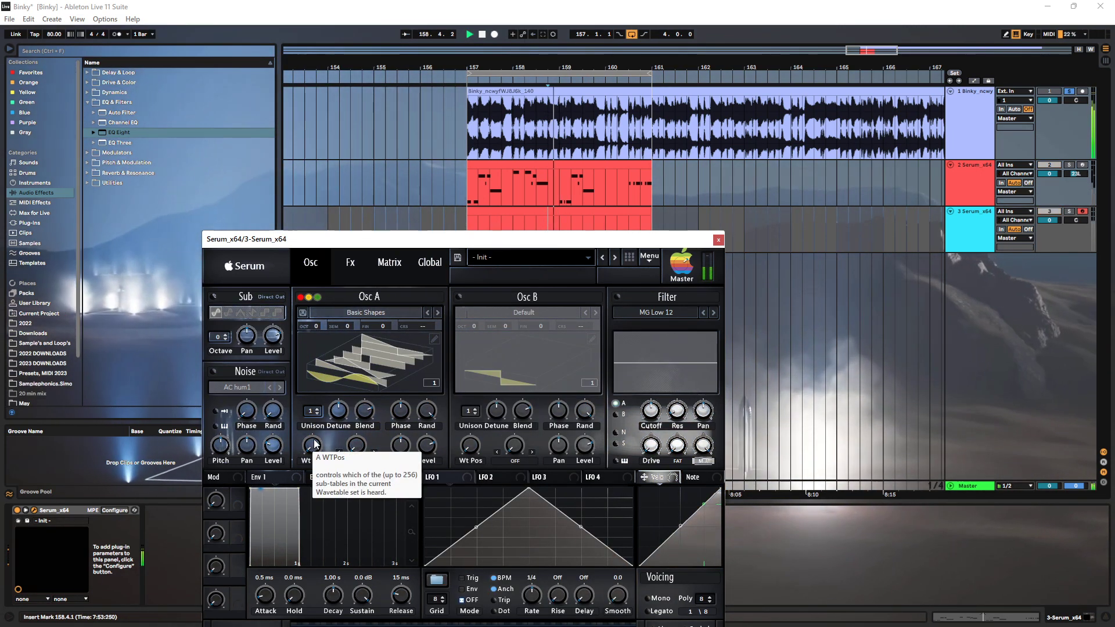
drag(315, 328, 315, 338)
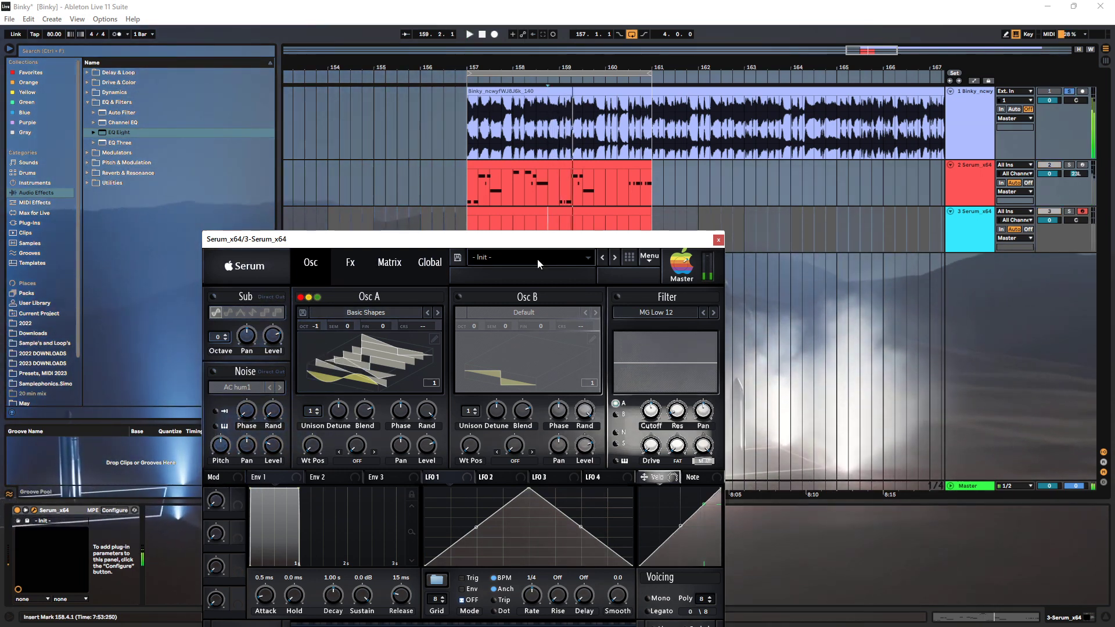
Enable Tube distortion in Serum's effects with its filter set to Post, low-pass at 141 Hz and Q 1.0
click(358, 273)
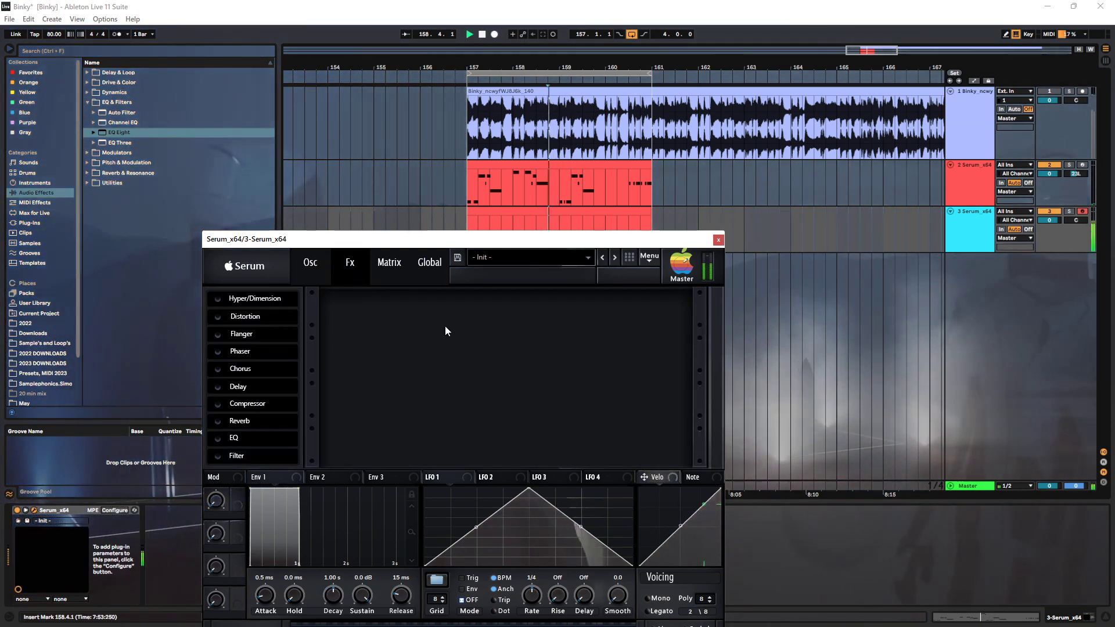
click(217, 317)
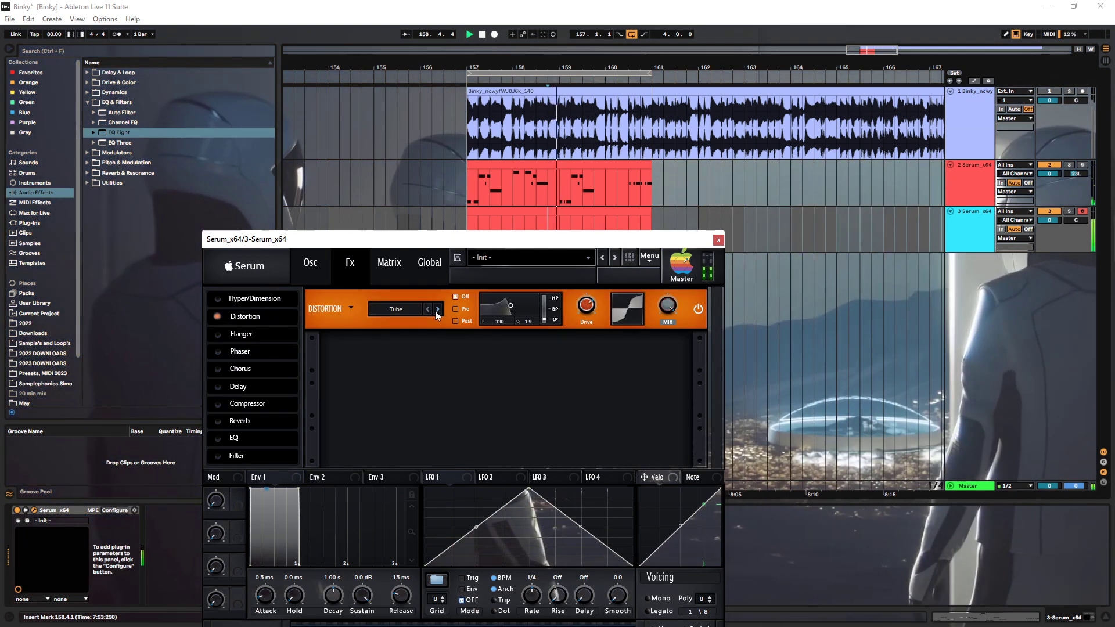
click(455, 311)
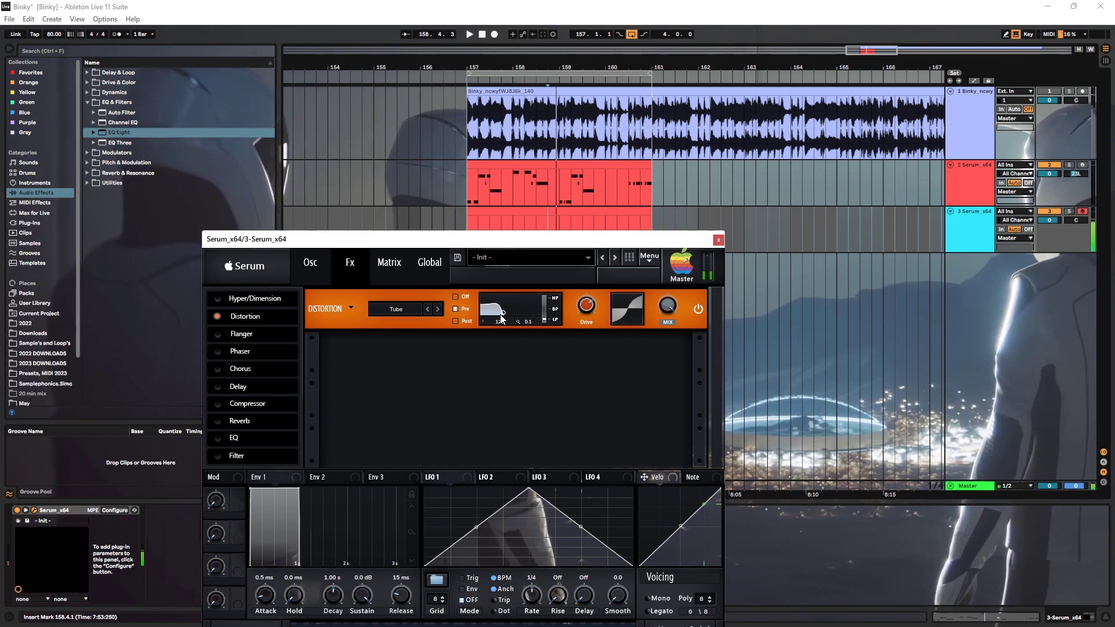
click(464, 320)
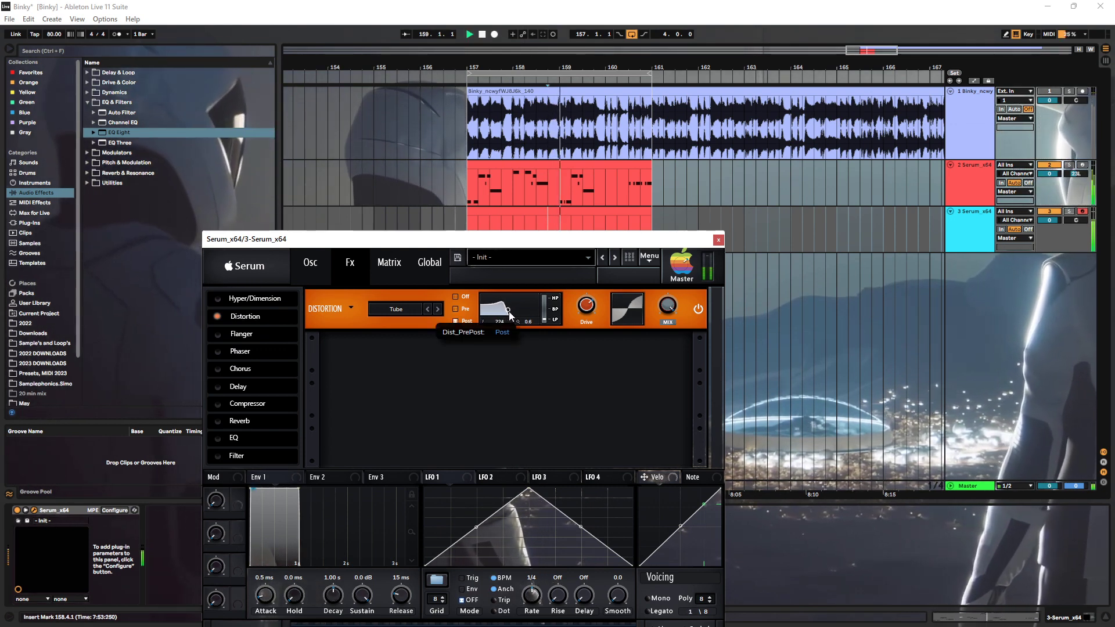
drag(509, 312, 507, 309)
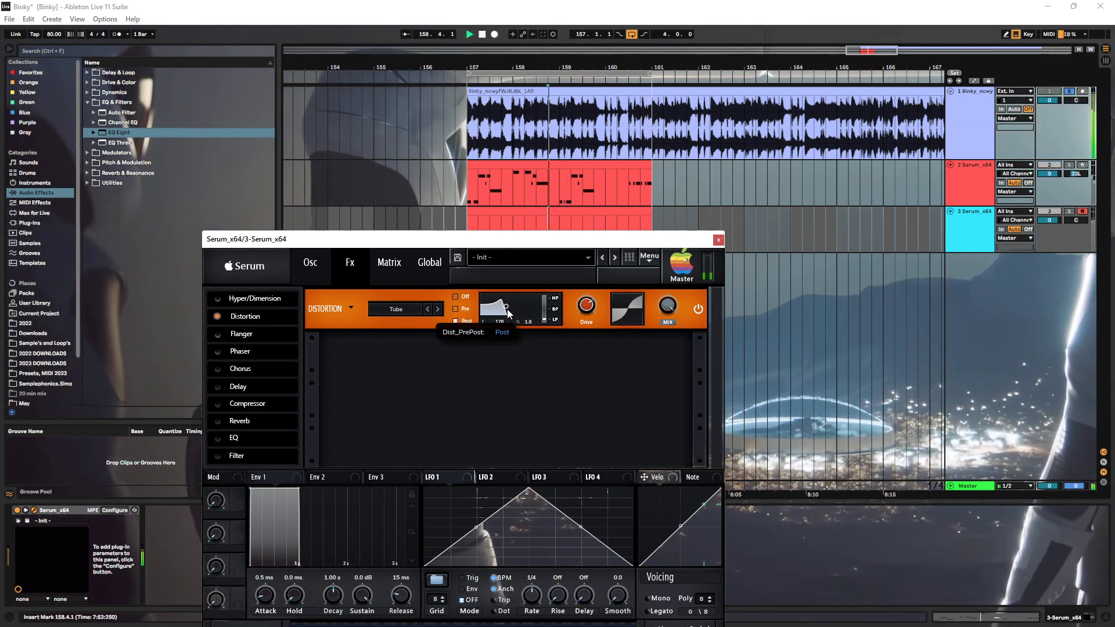
drag(507, 312, 506, 314)
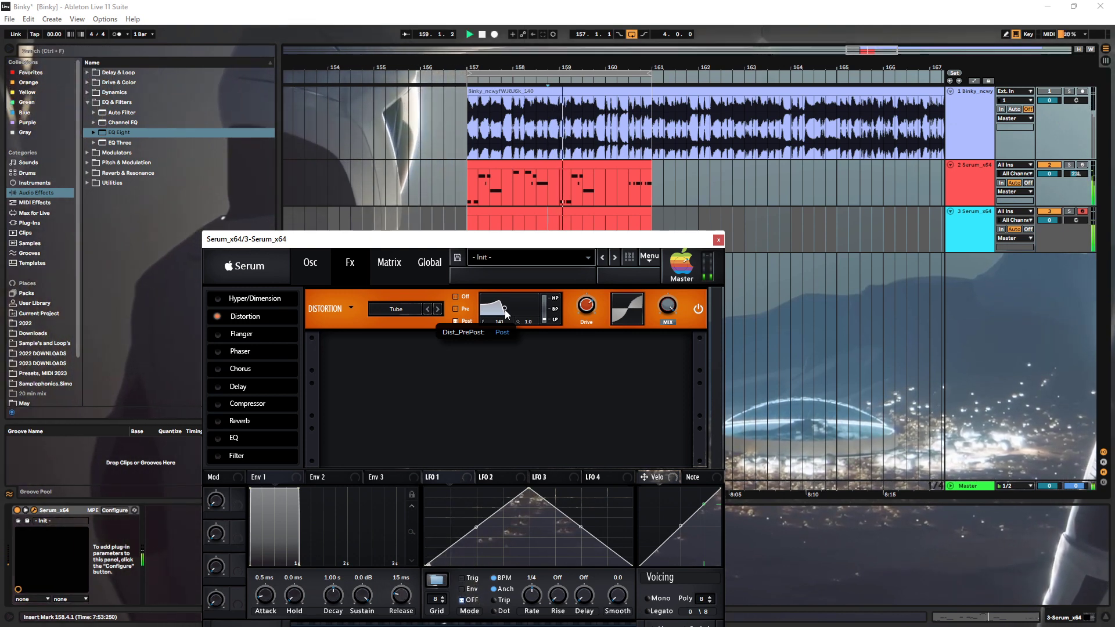
Enable oscillator B, set its octave to -2 and its level to 40%
click(311, 263)
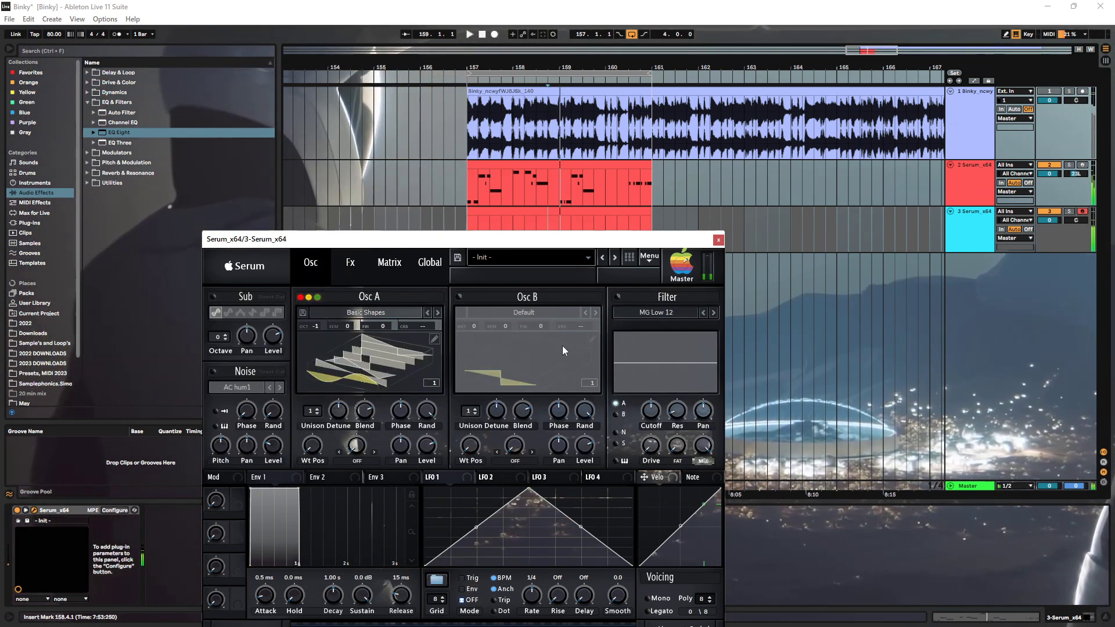
click(459, 297)
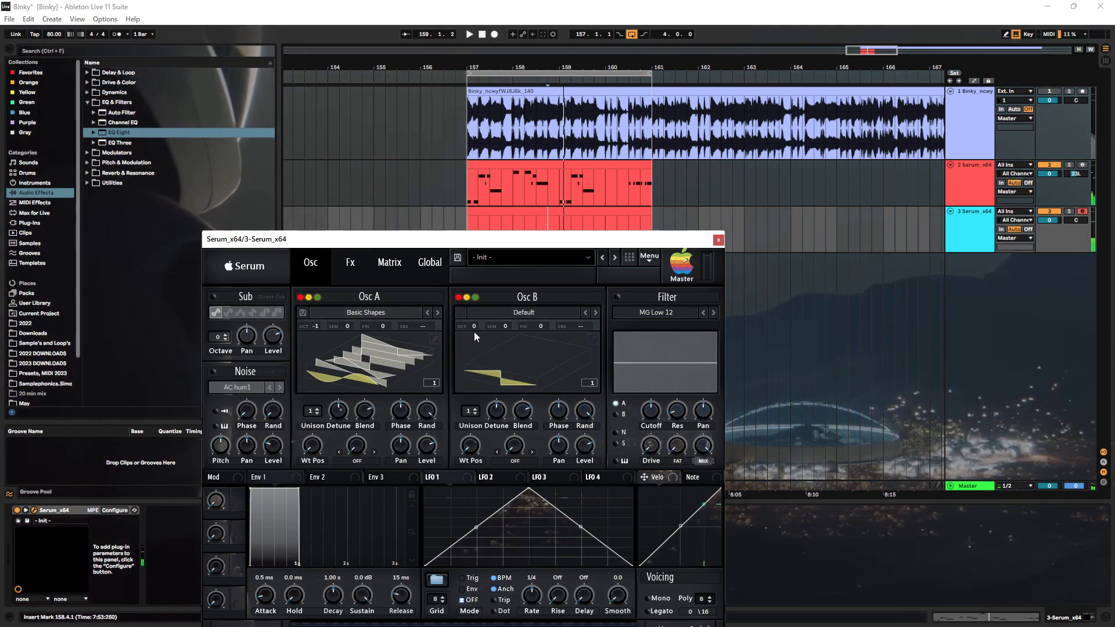
drag(474, 329, 479, 363)
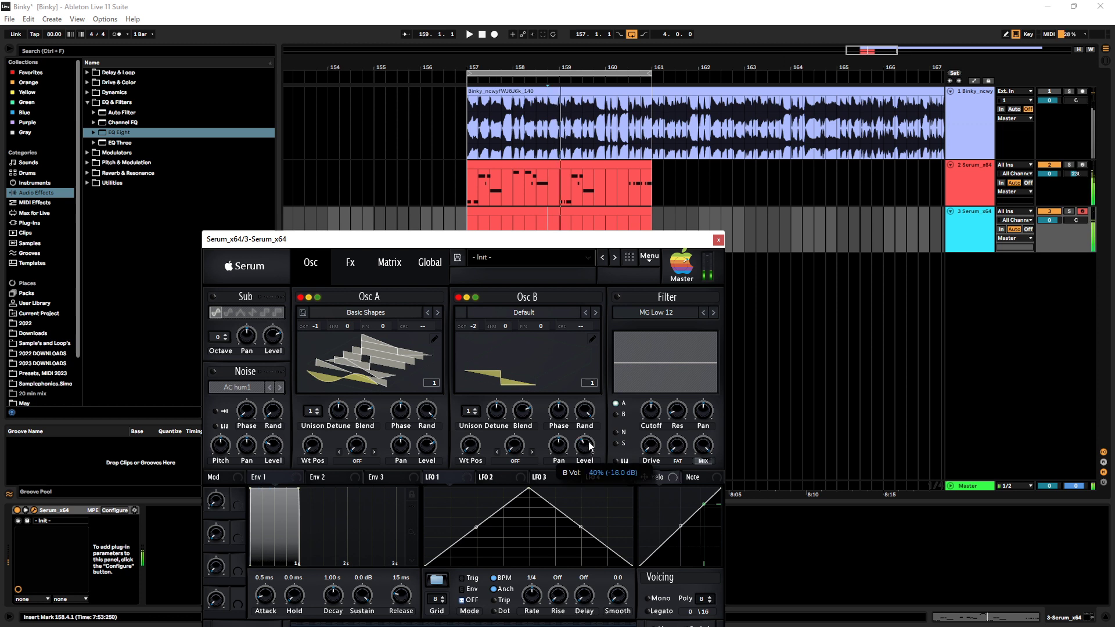
Add Serum's EQ effect, switch its low band to high-pass and tune the band's frequency by ear against the reference
click(344, 267)
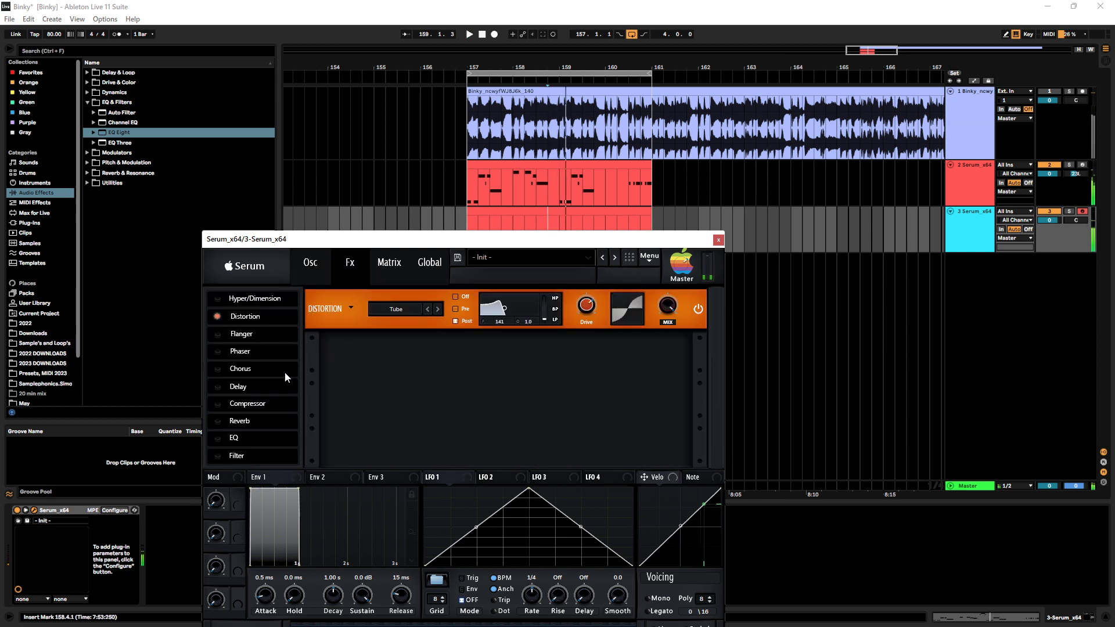
click(220, 438)
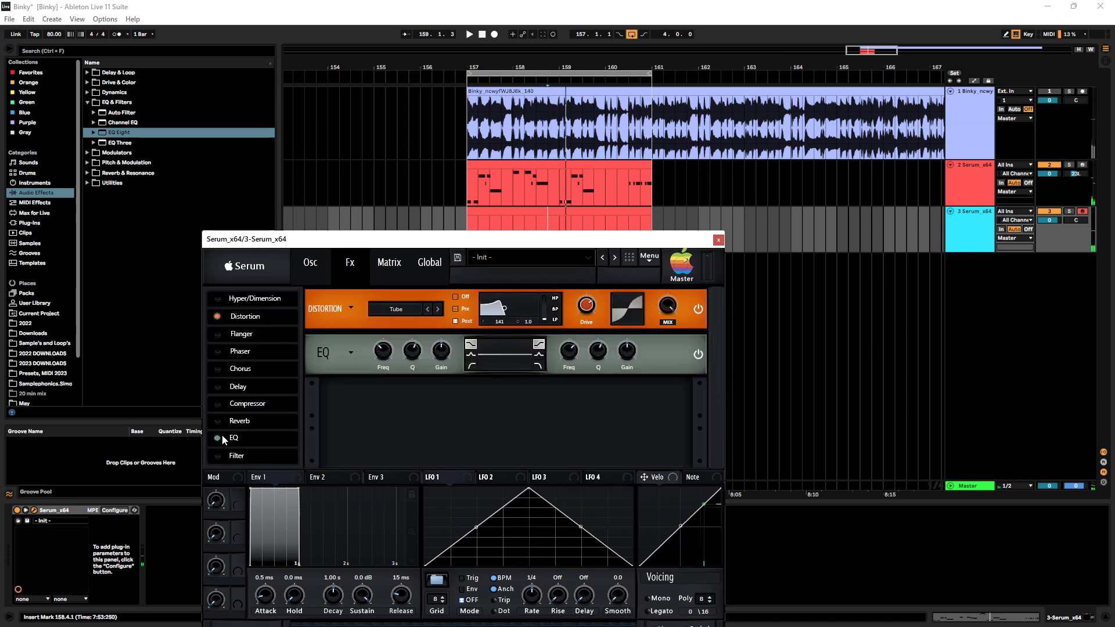
click(472, 366)
mouse_move(382, 352)
mouse_down()
mouse_move(383, 365)
mouse_move(385, 350)
mouse_up()
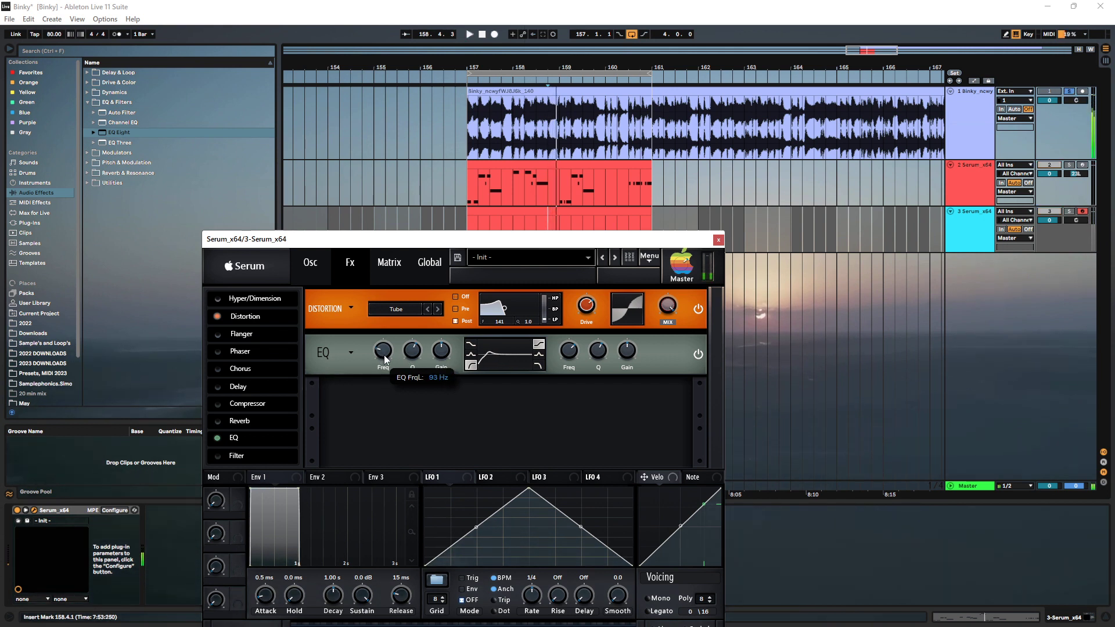
drag(384, 354, 389, 353)
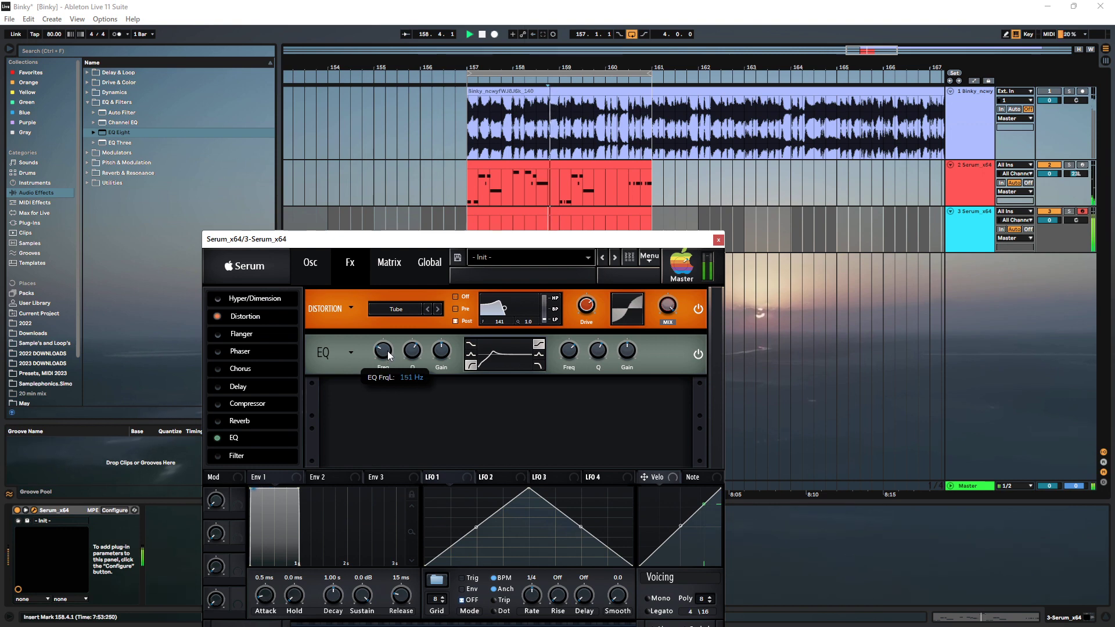
drag(388, 351, 384, 359)
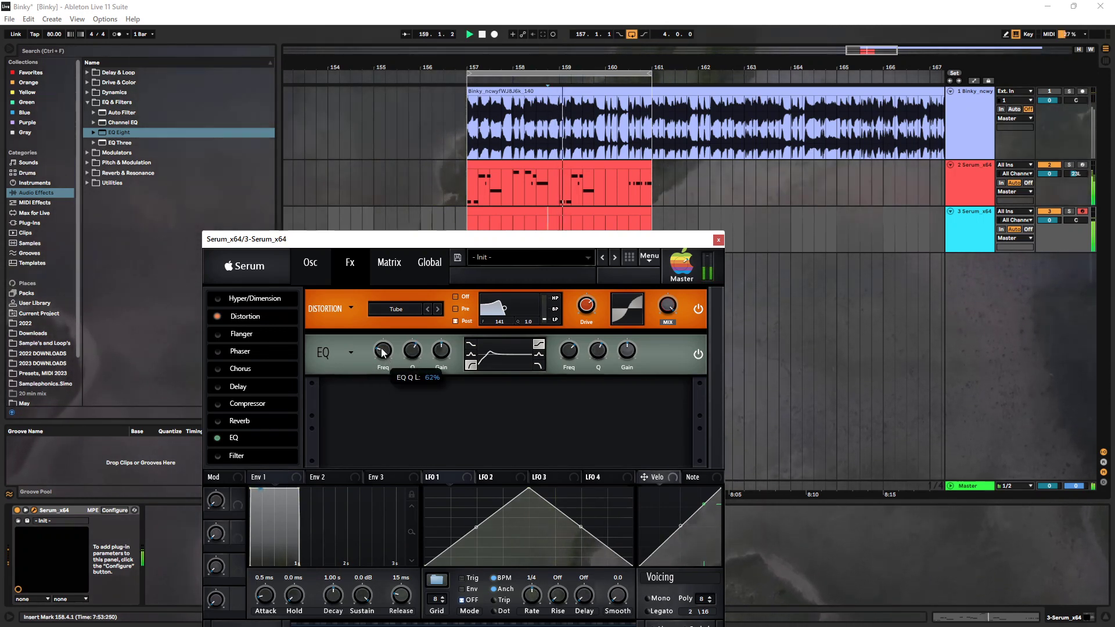
Add Serum's Filter effect, set it to High 12 with a 29 Hz cutoff, and compare it with the reference
click(218, 457)
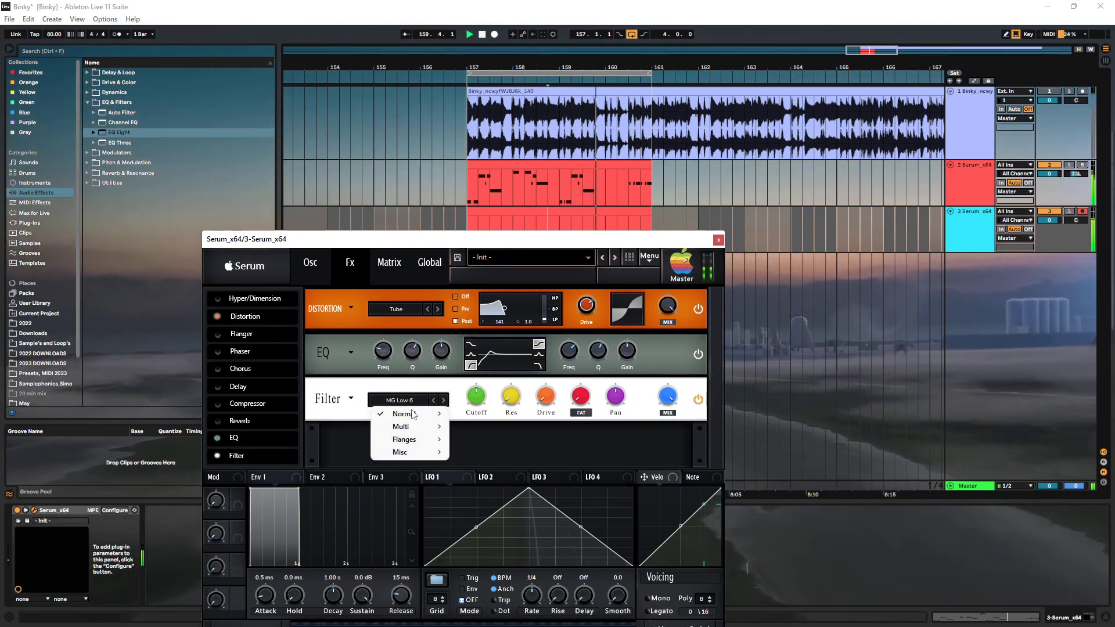
mouse_move(429, 418)
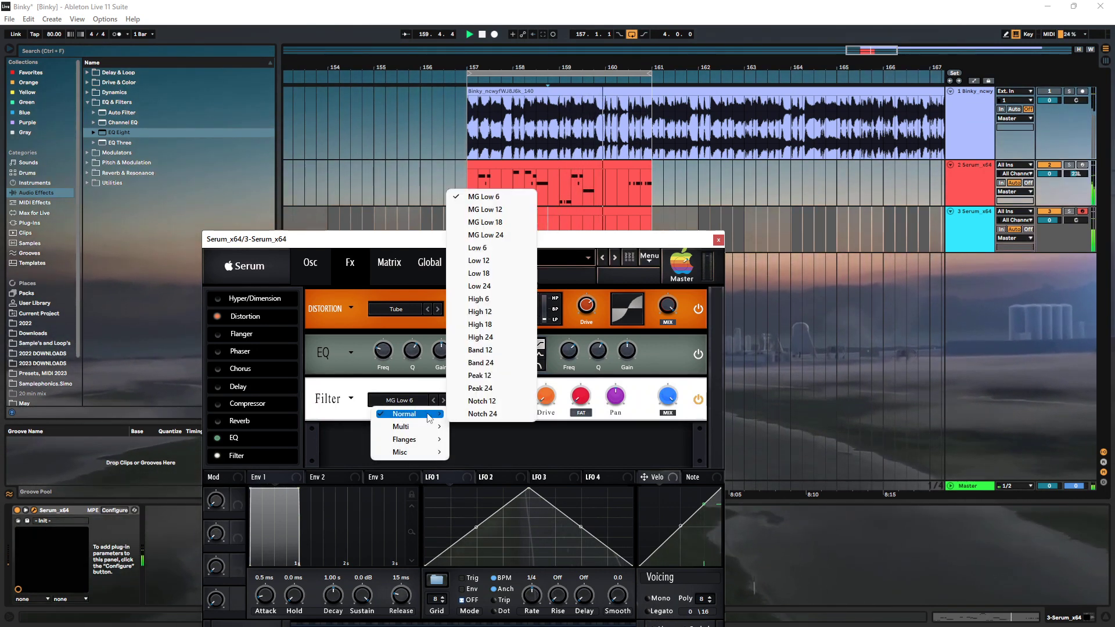
click(482, 312)
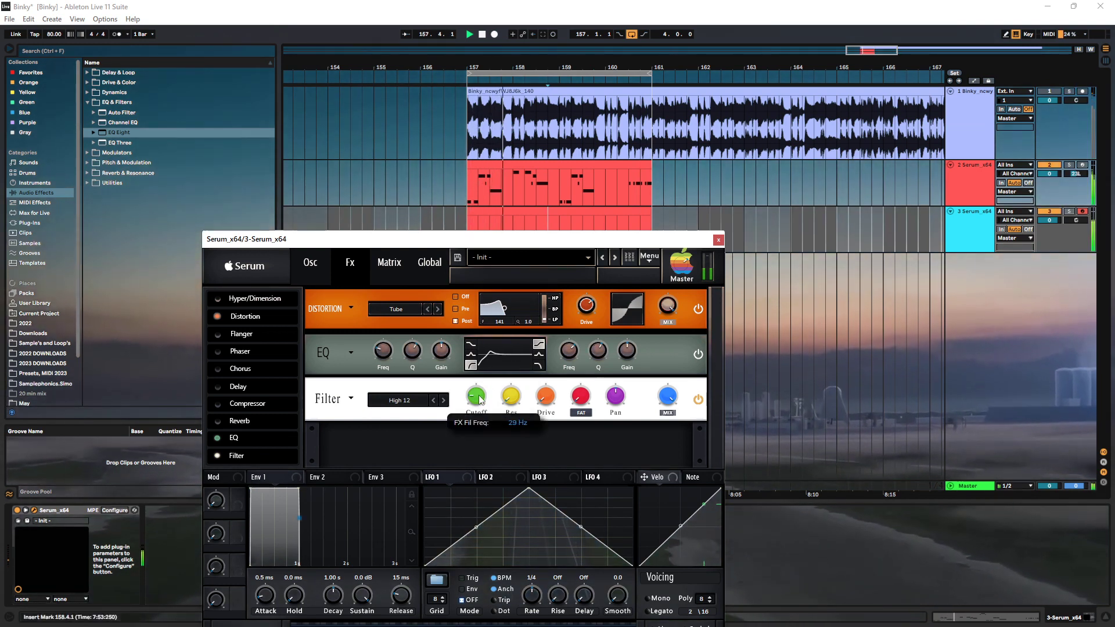
drag(688, 244, 684, 274)
key(s)
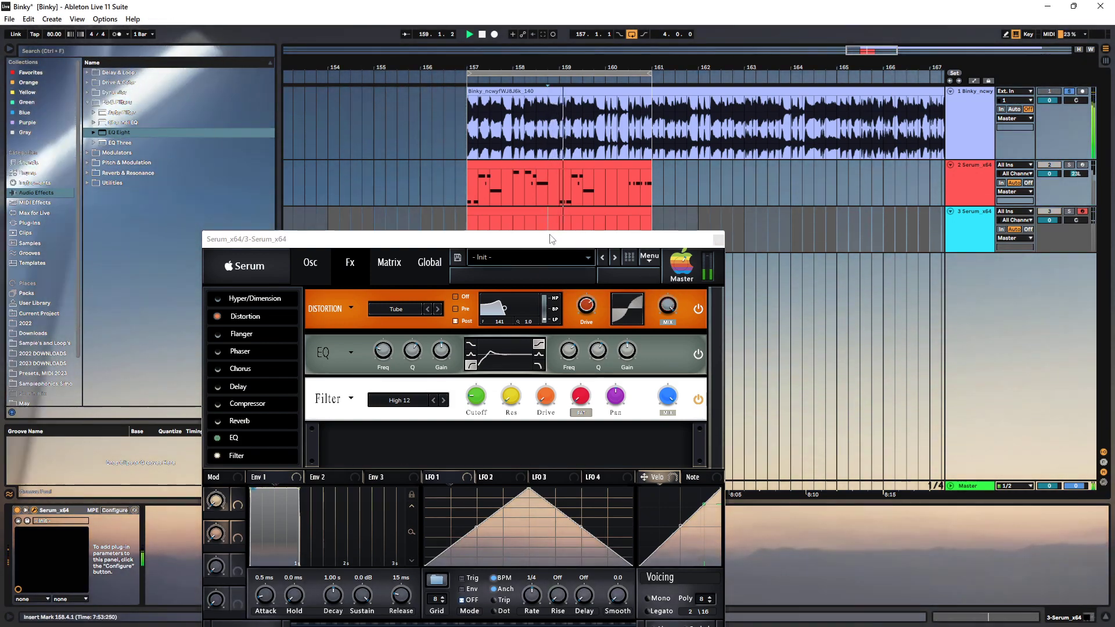
Move Serum off the clips, replay from 159.1.1 against the reference audio and close the Serum window
drag(550, 238, 543, 346)
click(544, 244)
key(space)
key(space)
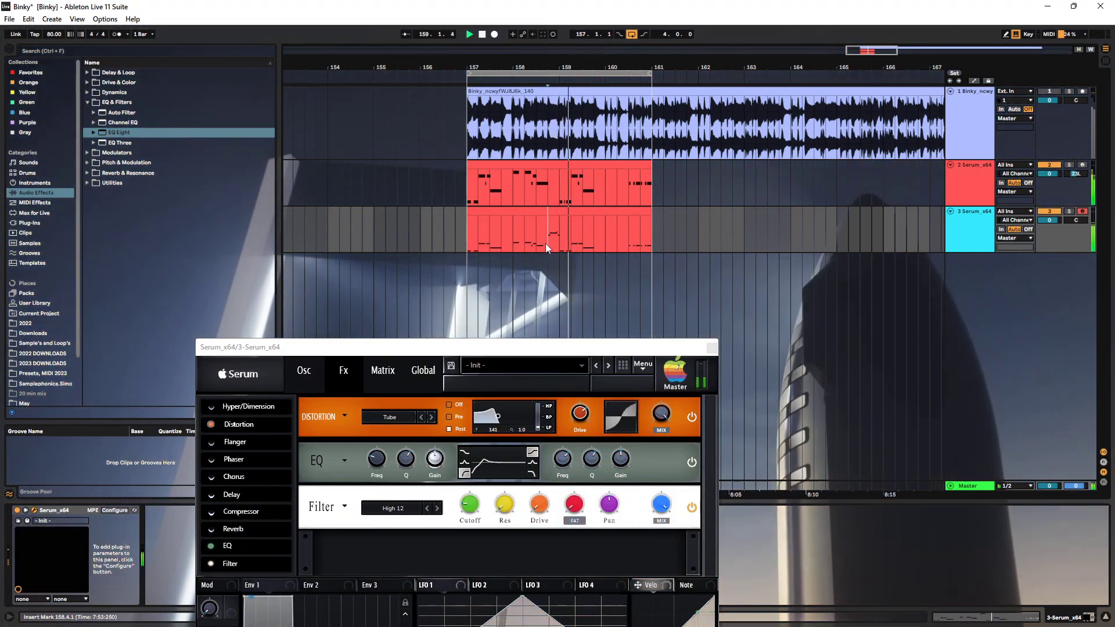
click(560, 241)
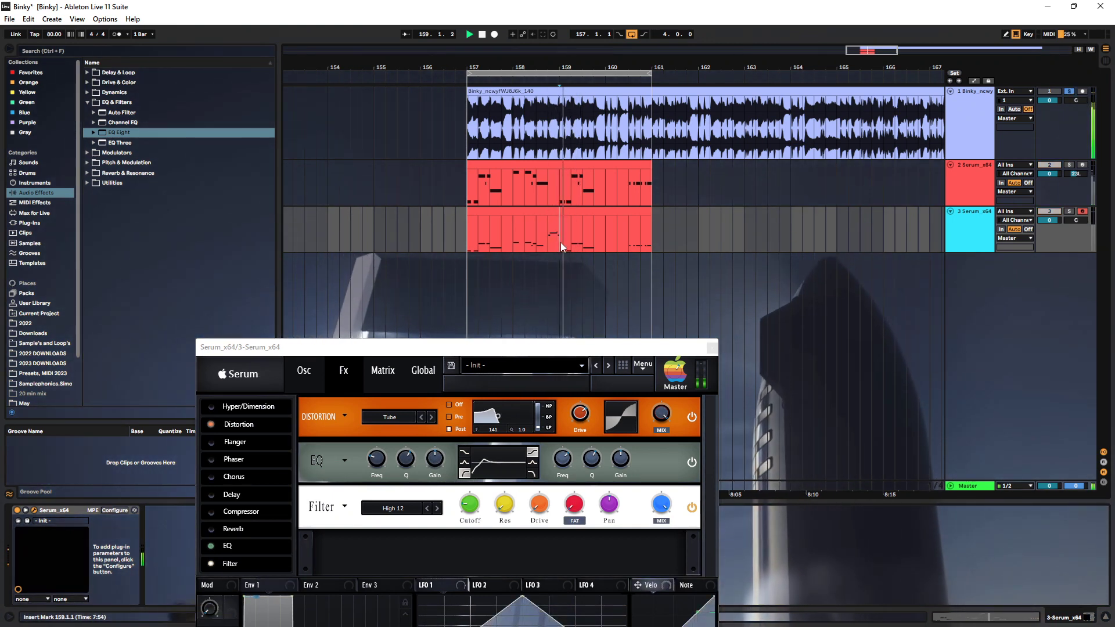
click(711, 347)
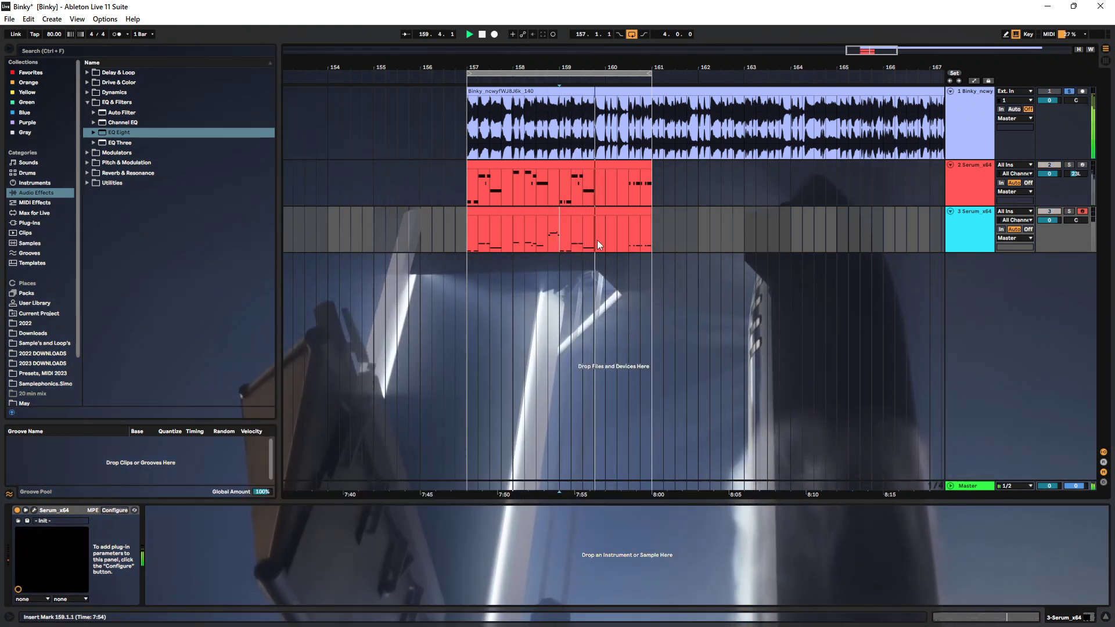
click(563, 241)
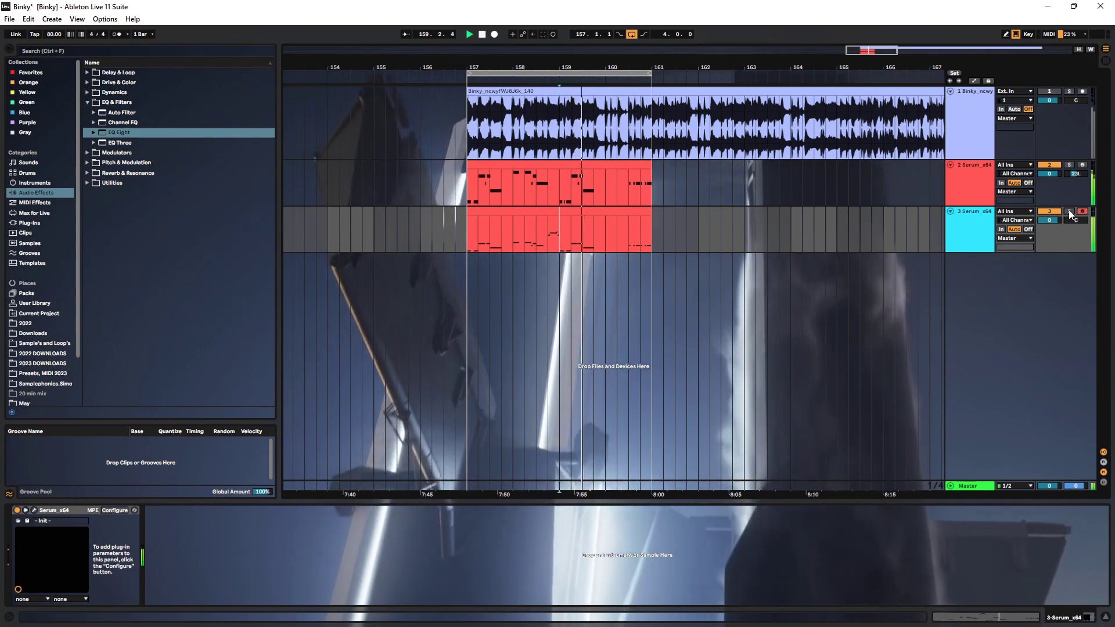
Solo the third track and transpose its clip's notes below C3 up one octave, leaving out the phrase at 2.4
click(1069, 212)
click(561, 211)
double_click(561, 211)
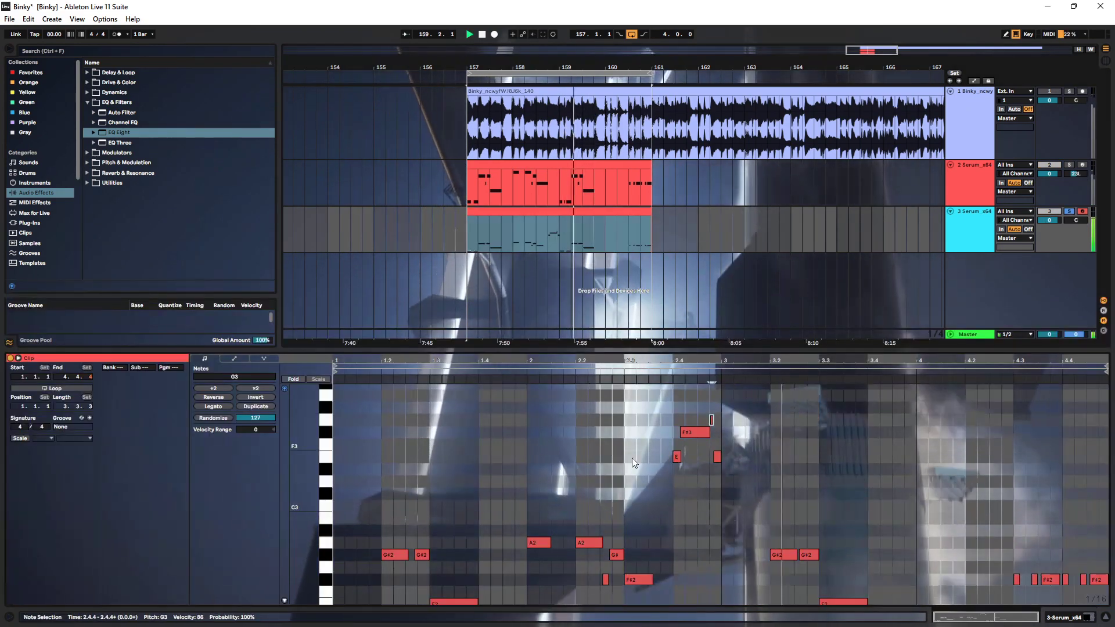
drag(305, 496, 279, 497)
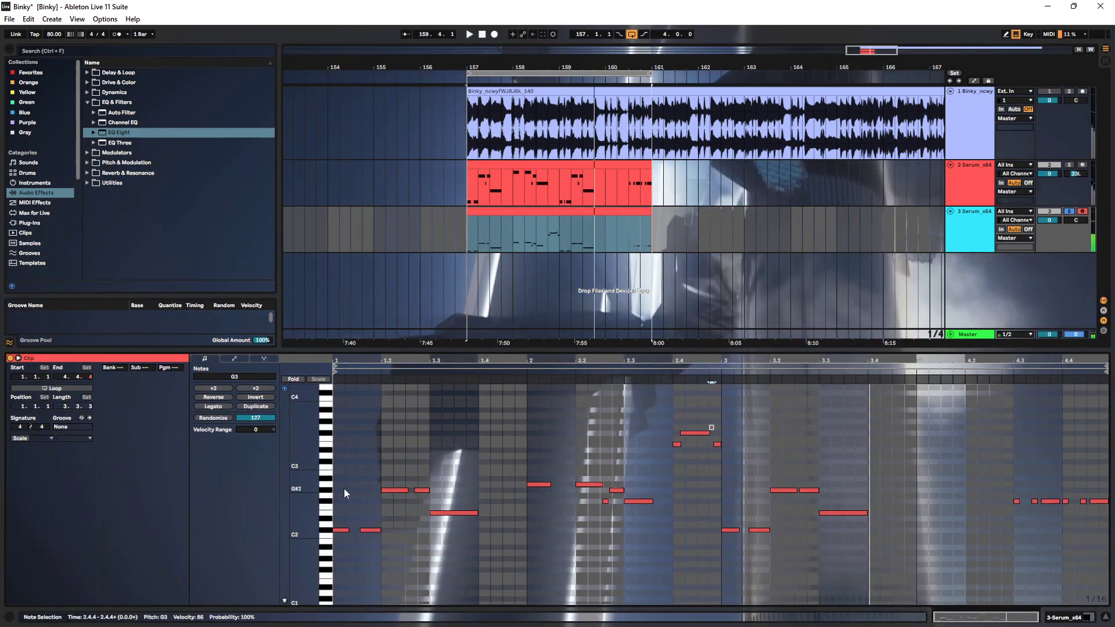
drag(340, 475, 1106, 575)
key(shift+Up)
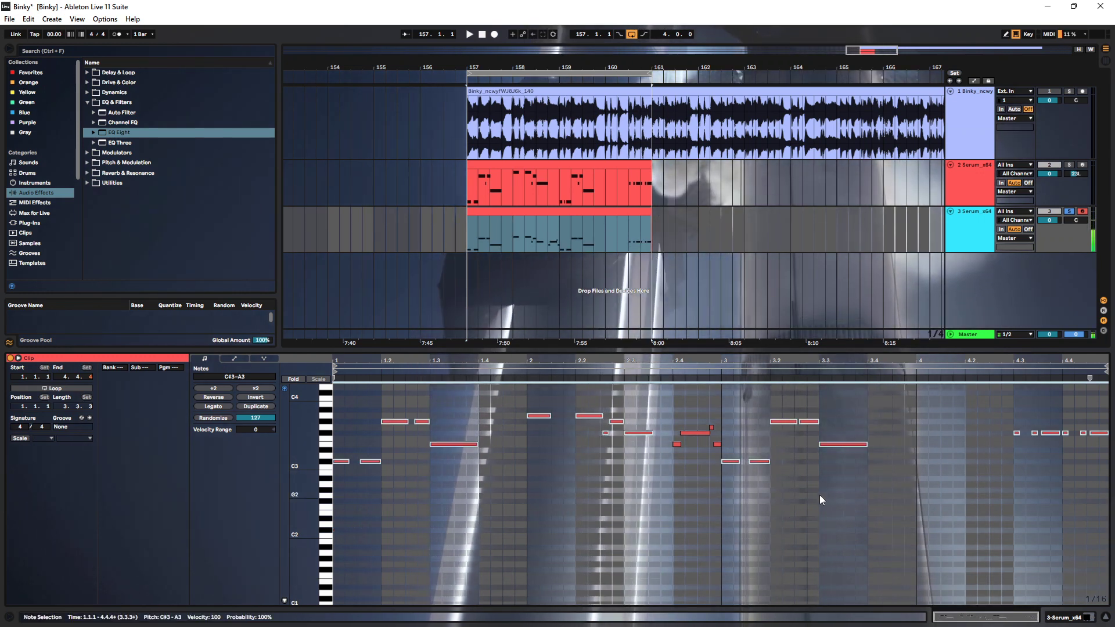
Replay the transposed notes against the reference audio and check the third track's Serum oscillator settings
click(560, 246)
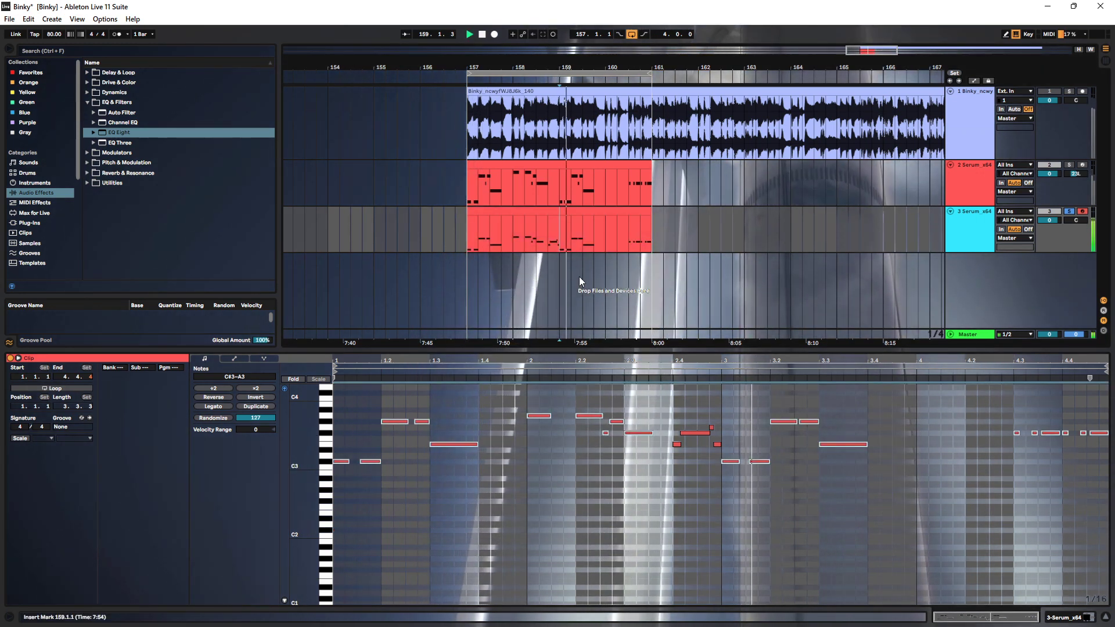
click(552, 237)
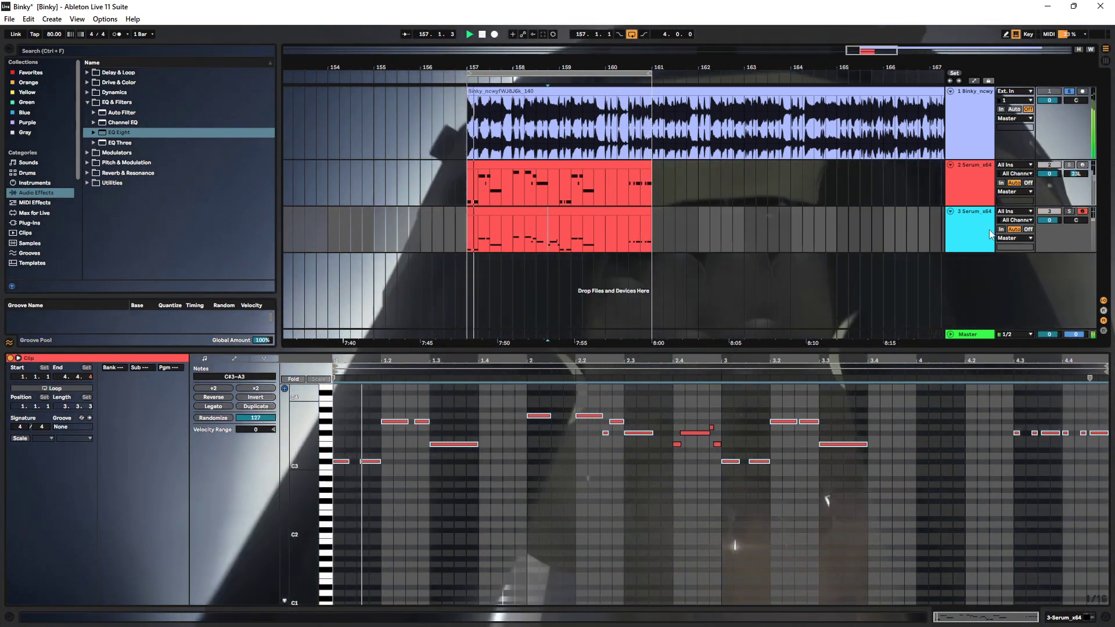
click(989, 229)
click(34, 510)
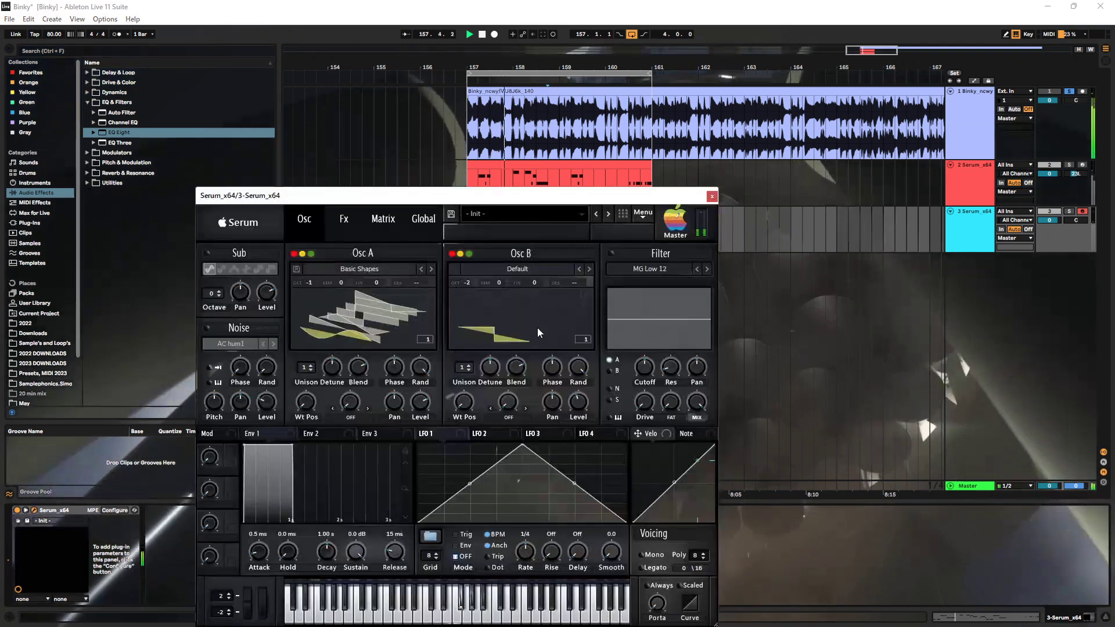
click(712, 197)
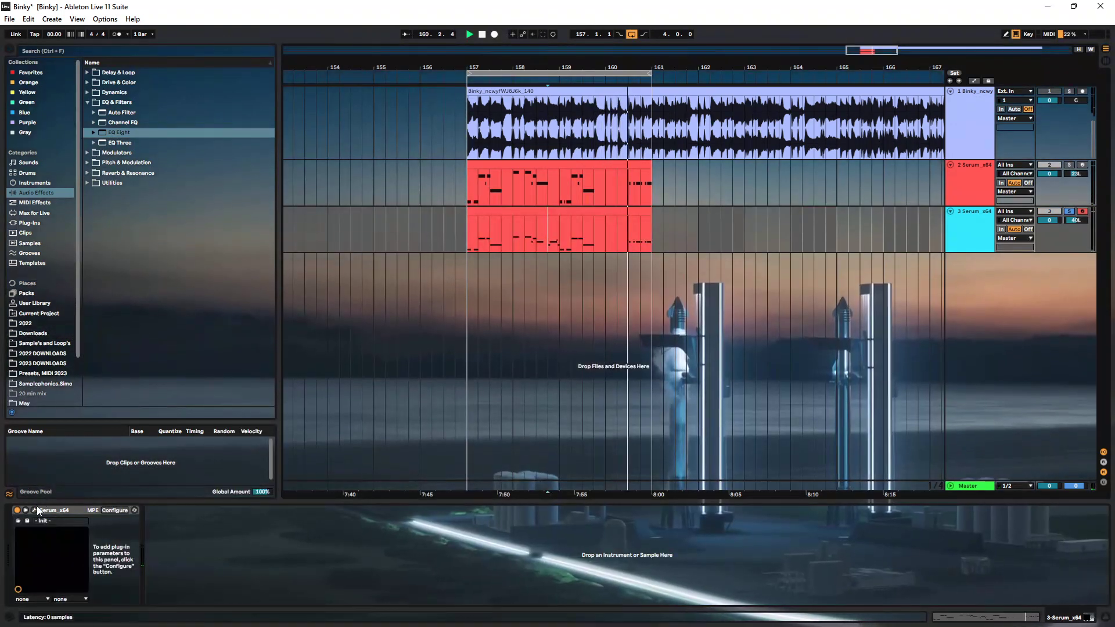
Open the effects of the third track's Serum and adjust the Q of the EQ's low band
click(36, 510)
click(345, 221)
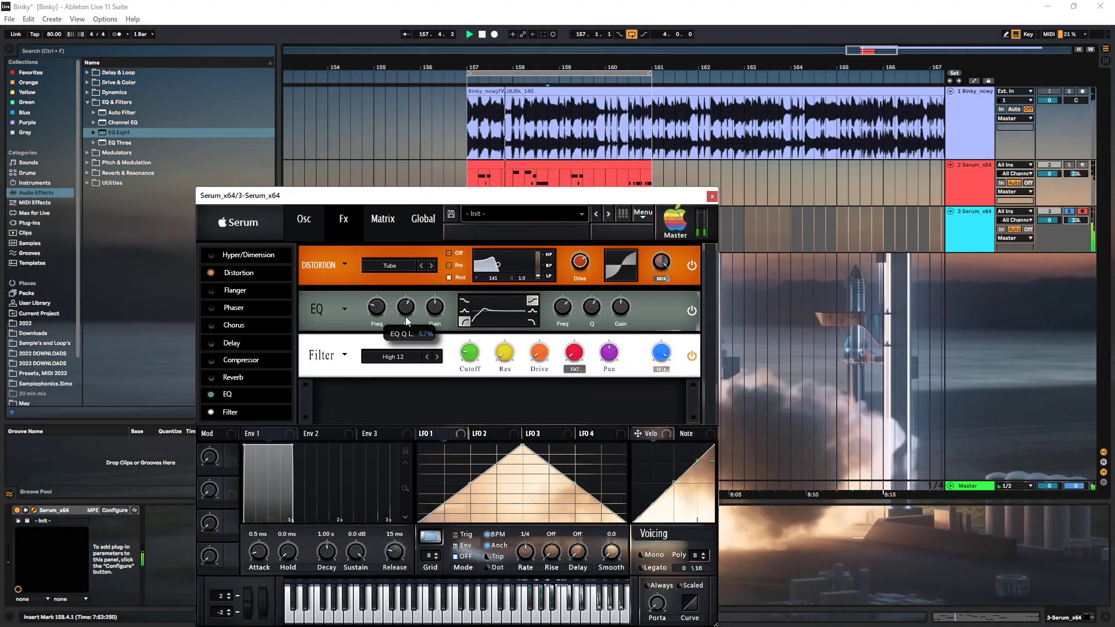
drag(405, 319, 407, 327)
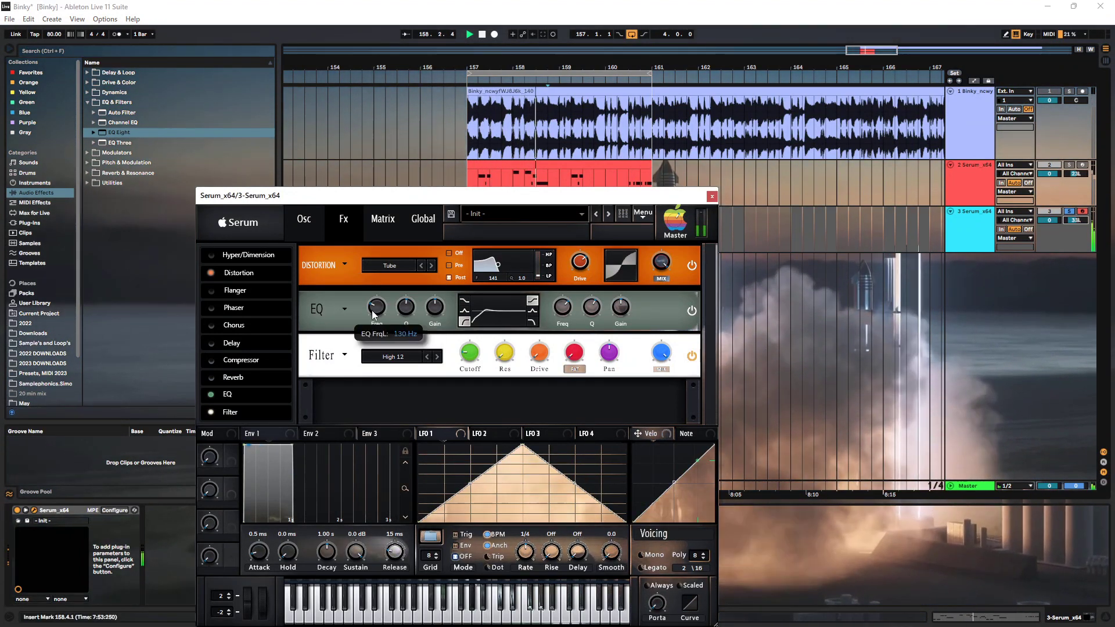
Add a Compressor to Serum's effects chain and try its Multiband mode, leaving it switched off
click(214, 362)
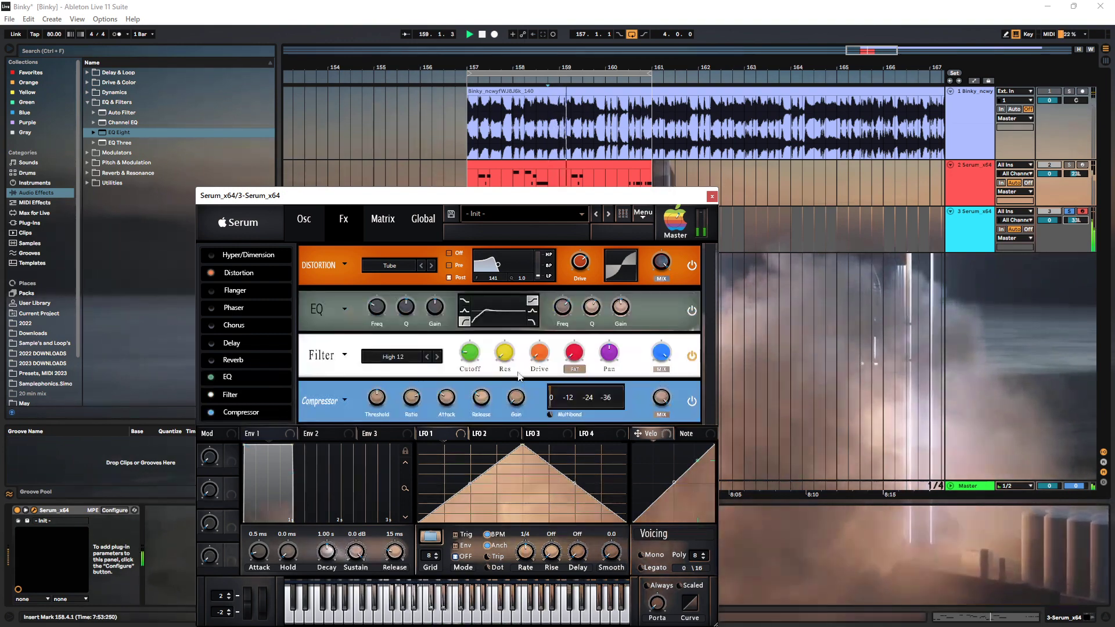
click(560, 414)
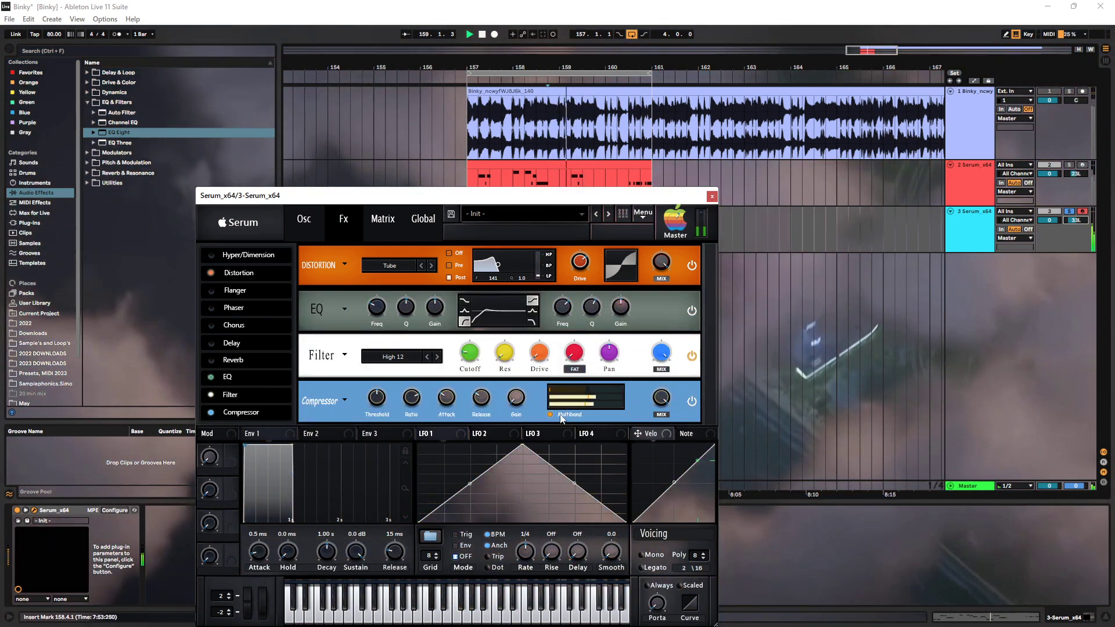
click(561, 415)
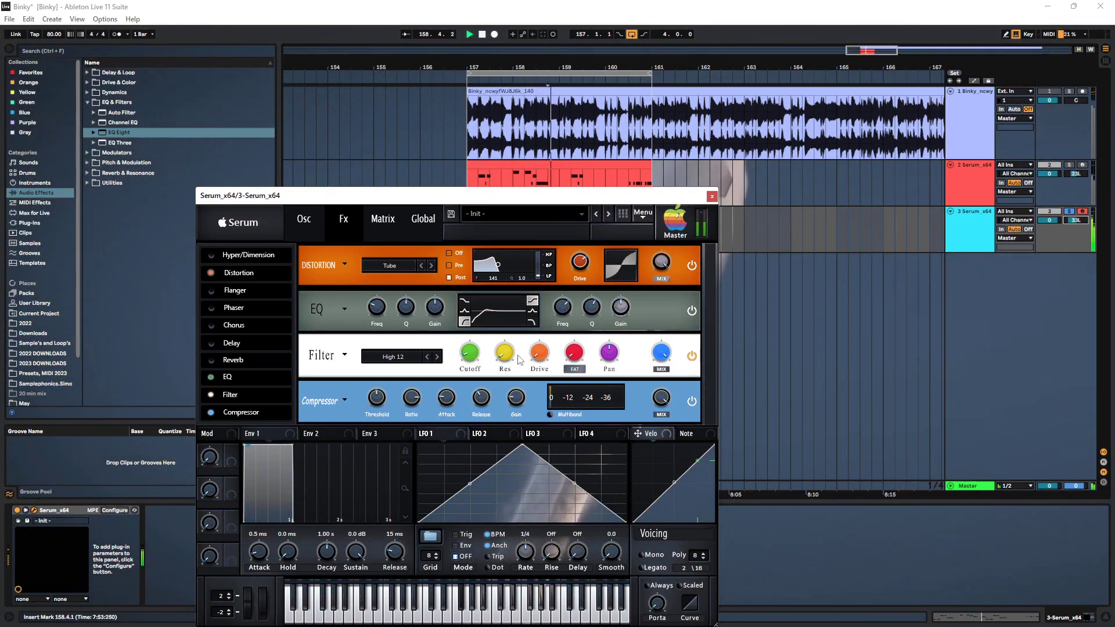
Replay from 158.4.1 against the reference with Serum moved off the clips, and check Osc B's octave setting
click(304, 219)
click(612, 253)
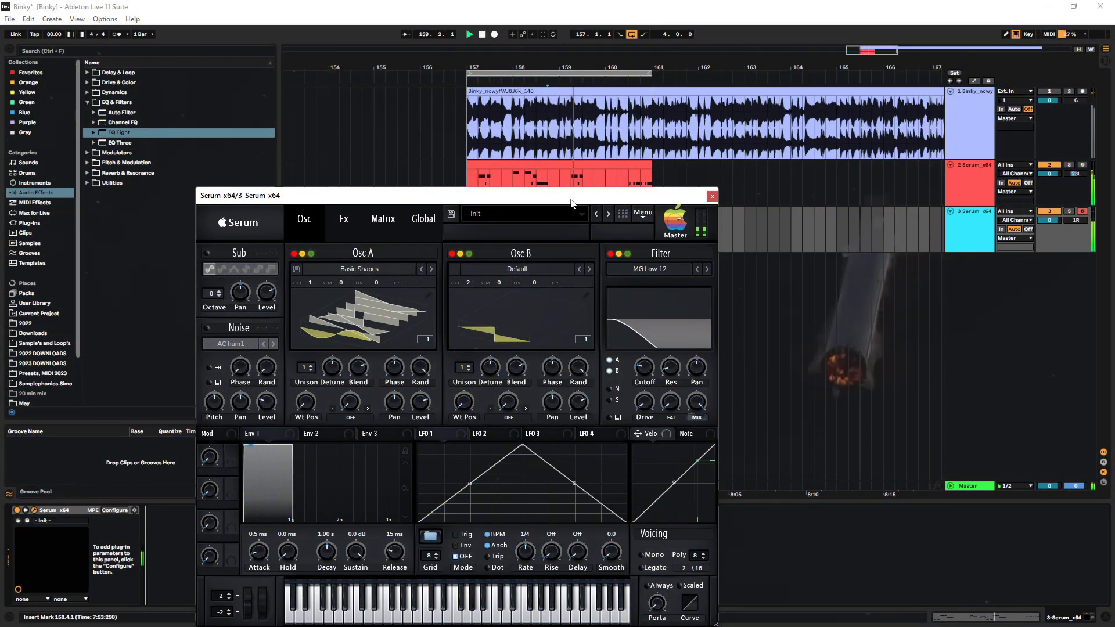
drag(571, 203, 562, 356)
click(542, 243)
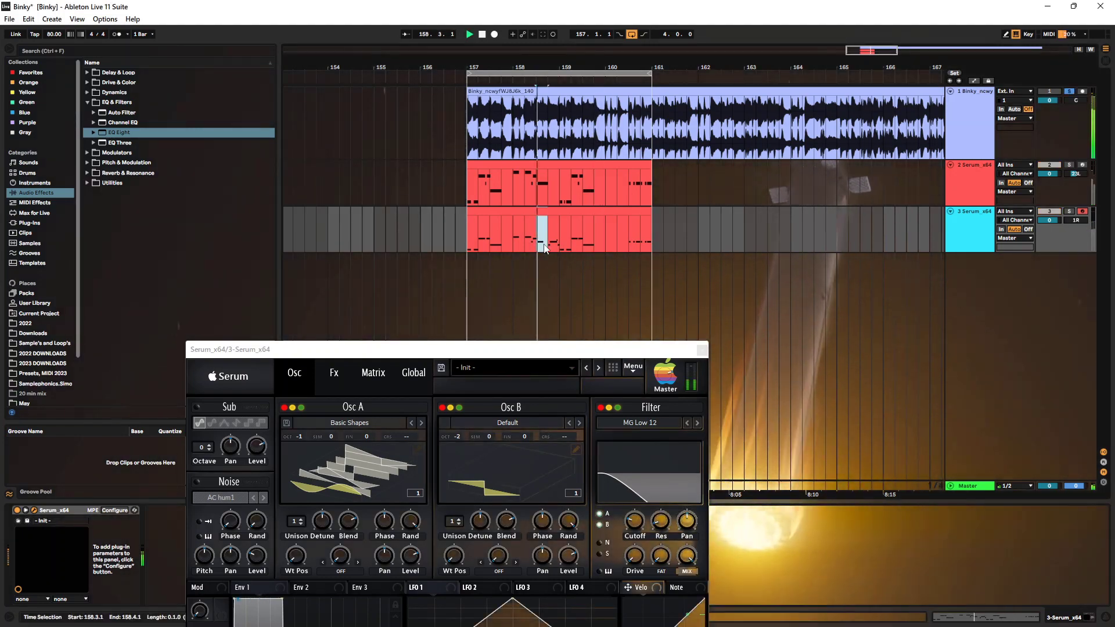
click(549, 246)
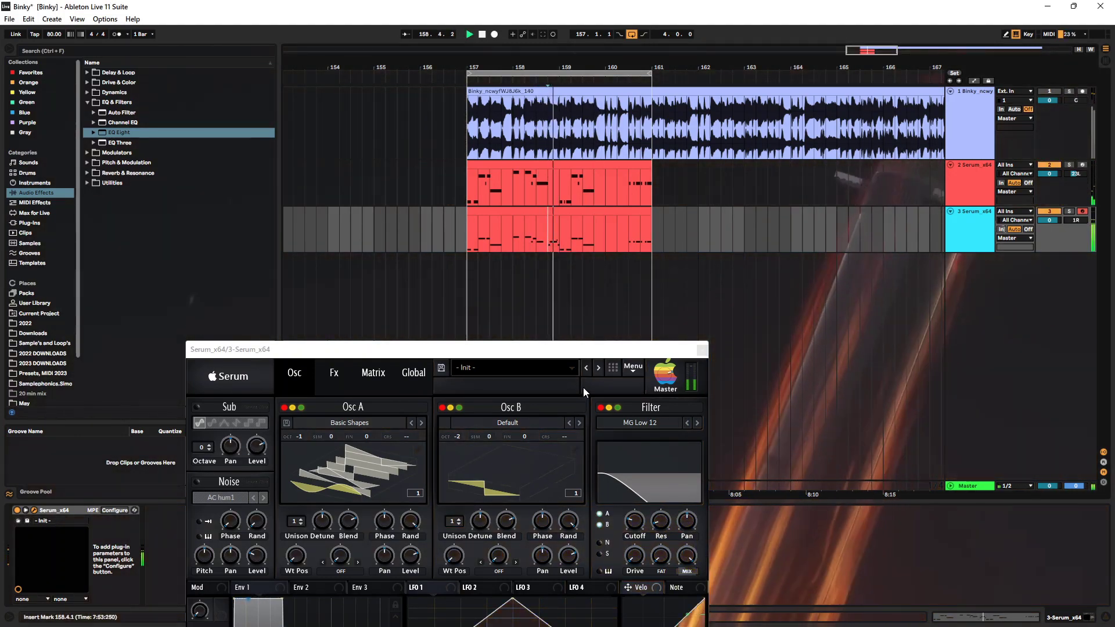
drag(466, 433, 462, 440)
key(space)
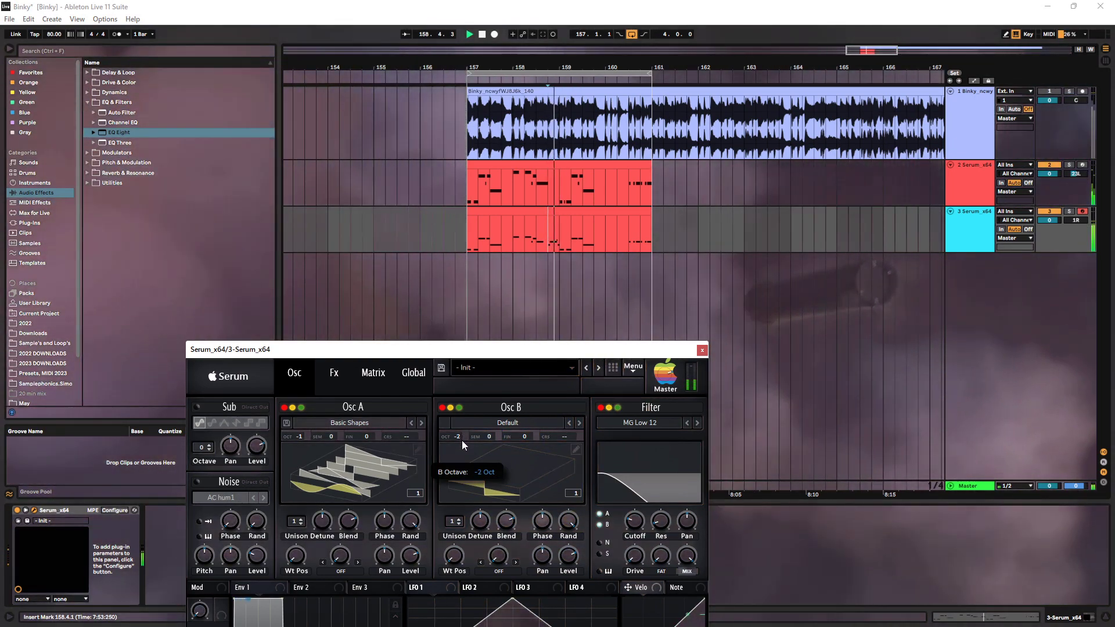
Close Serum and transpose the phrase at 2.4 in the third track's clip up one octave
click(702, 350)
double_click(562, 213)
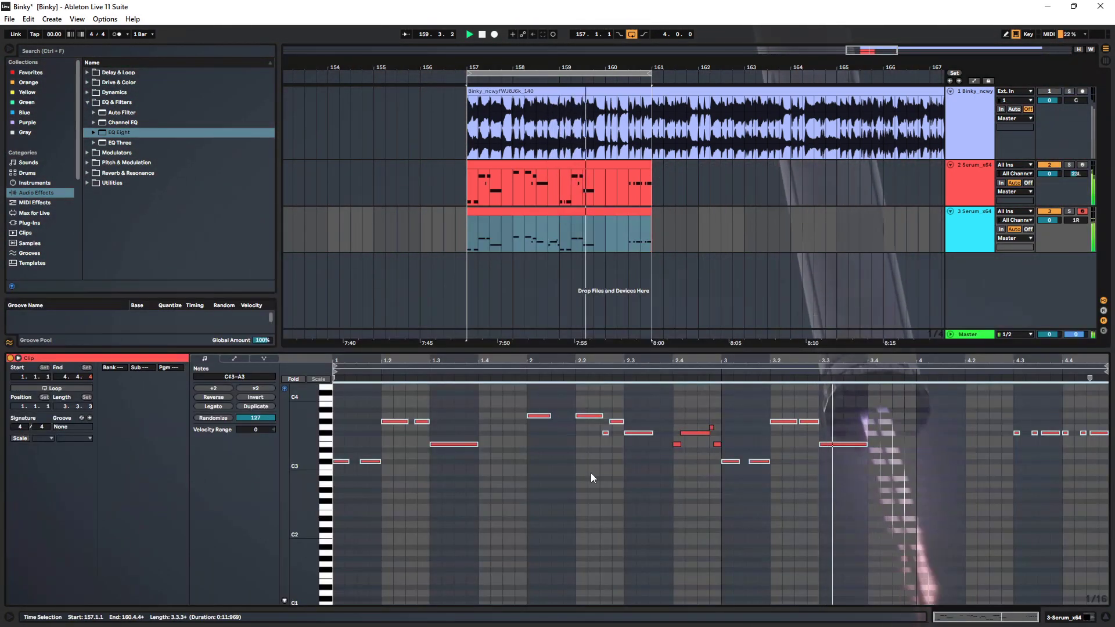
drag(671, 423, 715, 458)
key(shift+Up)
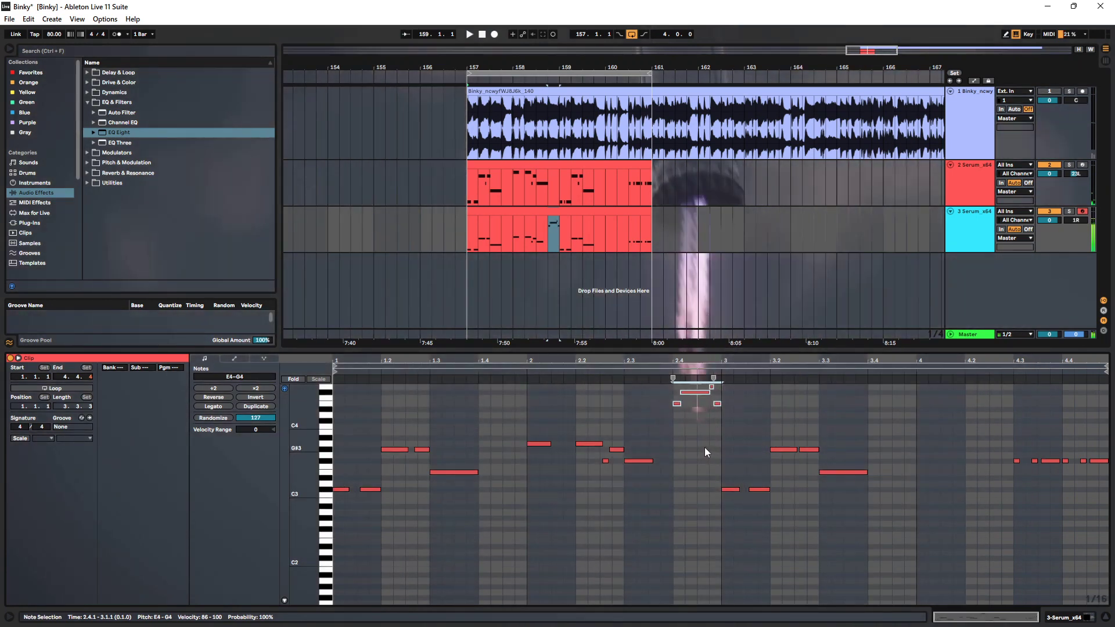
Compare the raised phrase with the soloed reference from 158.4.1 and show the third track's devices
click(548, 244)
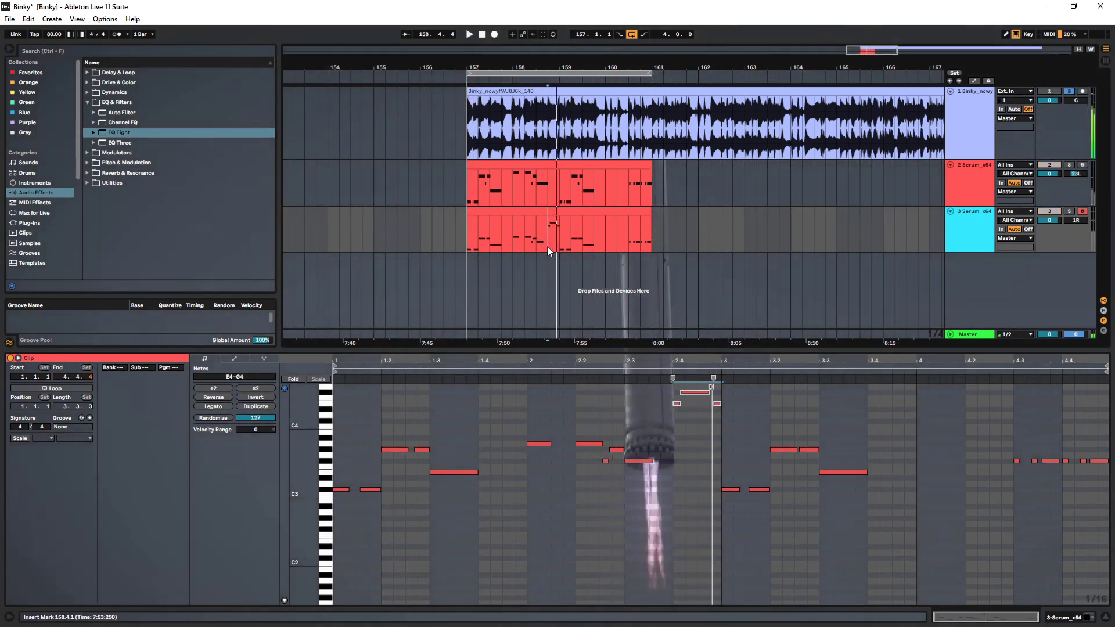
click(1069, 91)
double_click(977, 223)
key(space)
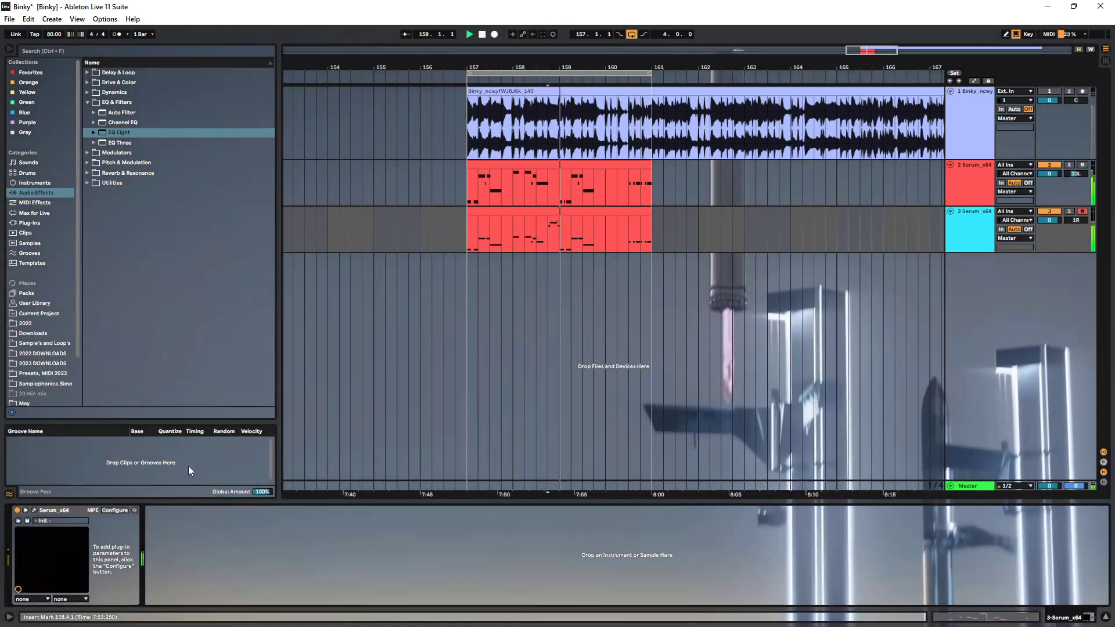
Reopen the third track's Serum and try different Osc A and Osc B octaves during playback
click(34, 510)
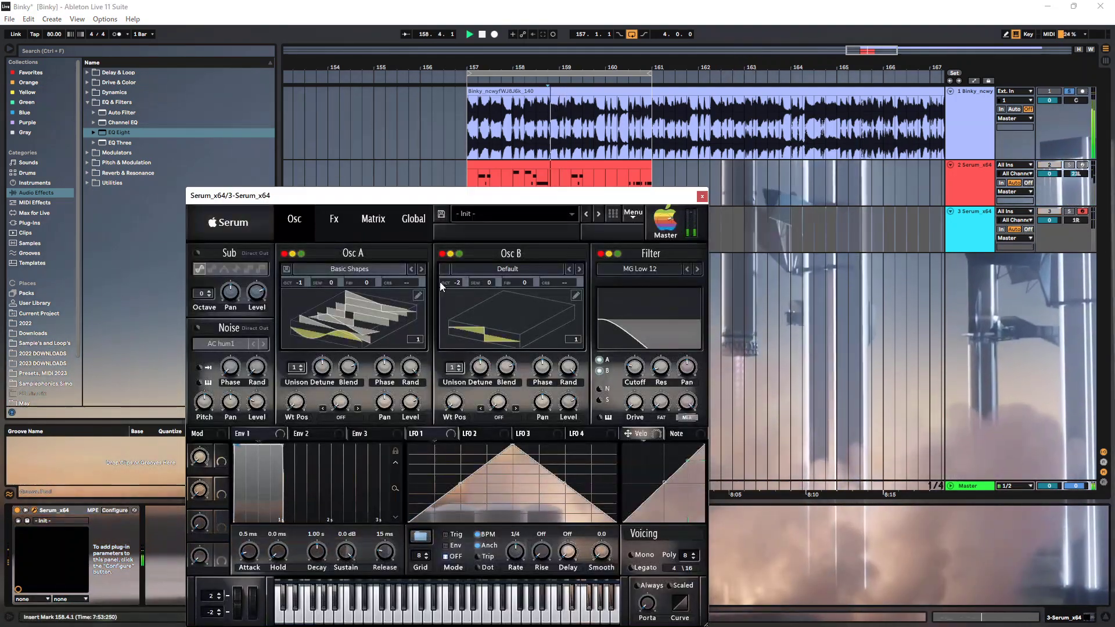
mouse_move(302, 286)
mouse_down()
mouse_move(299, 298)
mouse_move(304, 272)
mouse_up()
key(space)
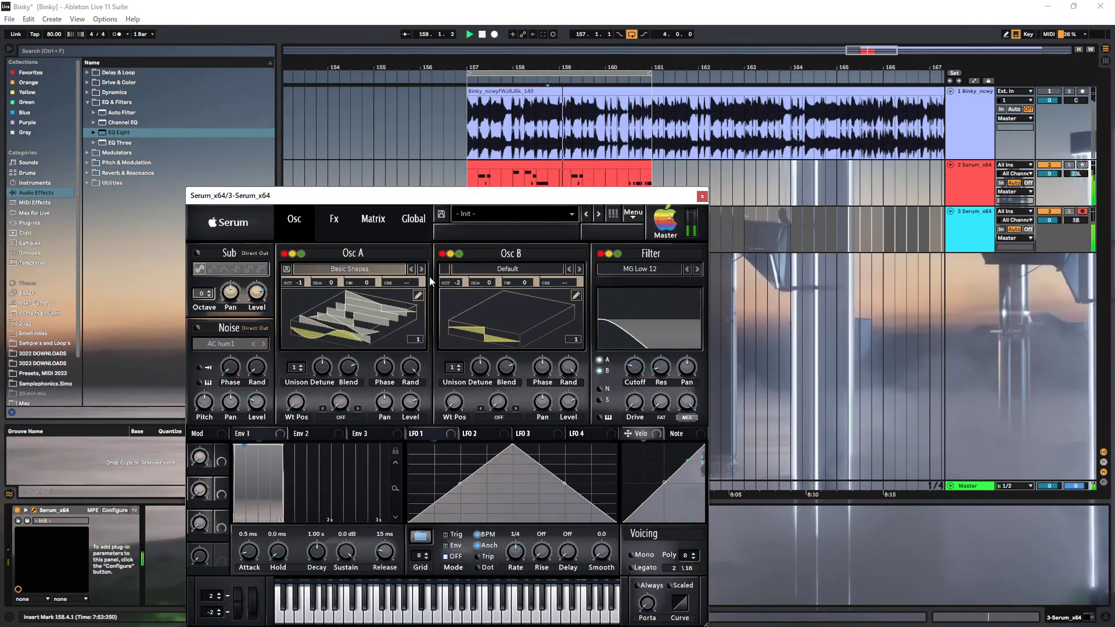
drag(455, 278, 452, 293)
drag(489, 196, 536, 295)
key(space)
drag(514, 381, 512, 369)
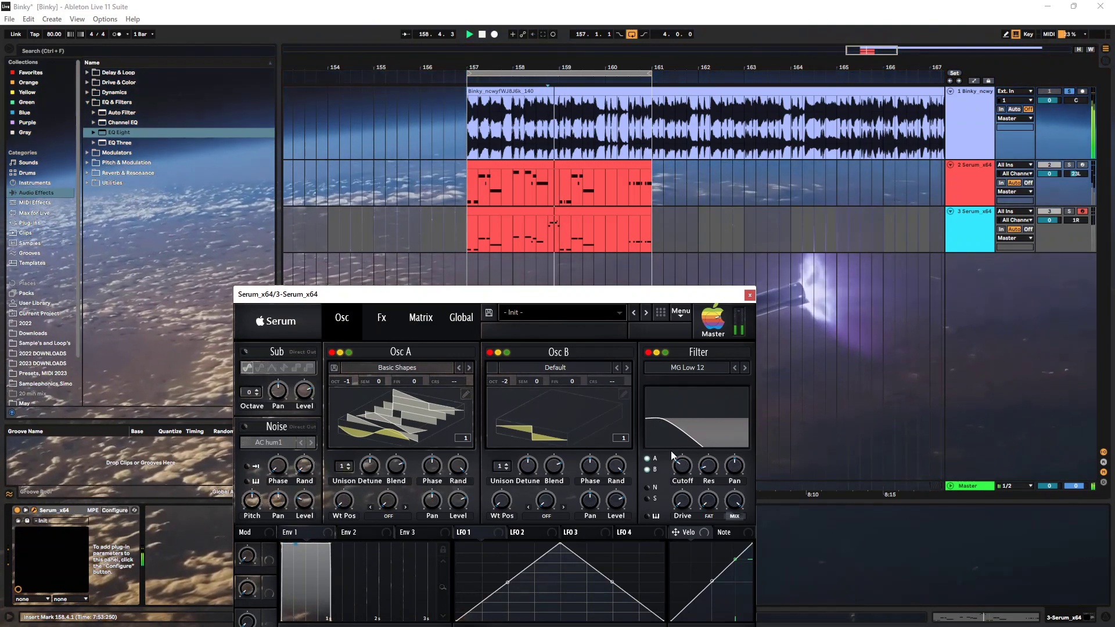
Lower Serum's filter cutoff slightly and set the EQ's low-band frequency to 50 Hz
drag(682, 465, 683, 477)
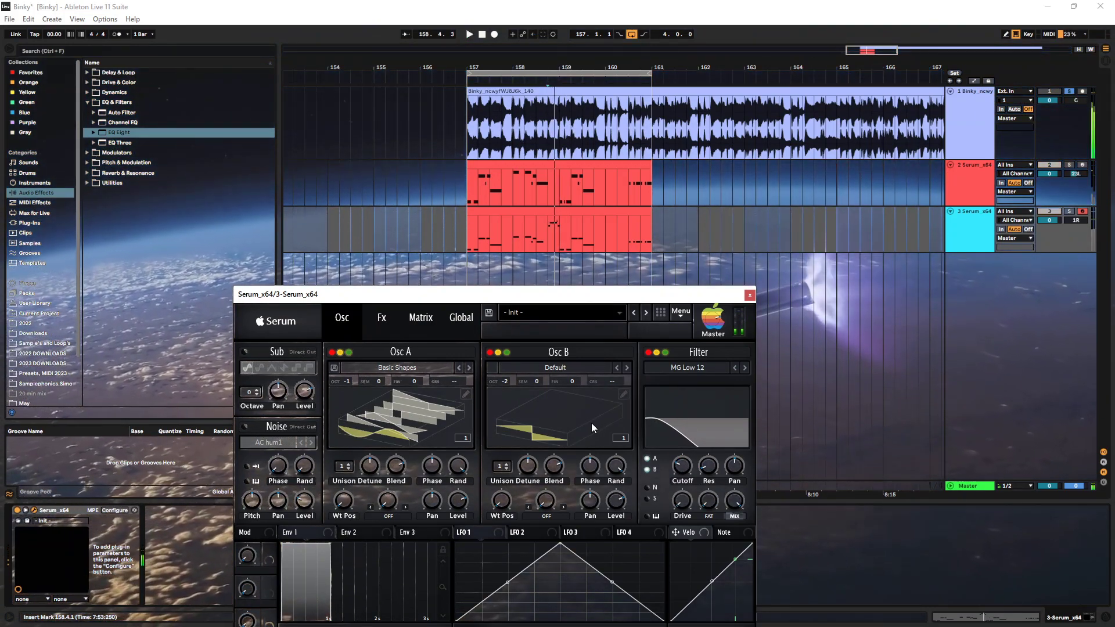
click(381, 317)
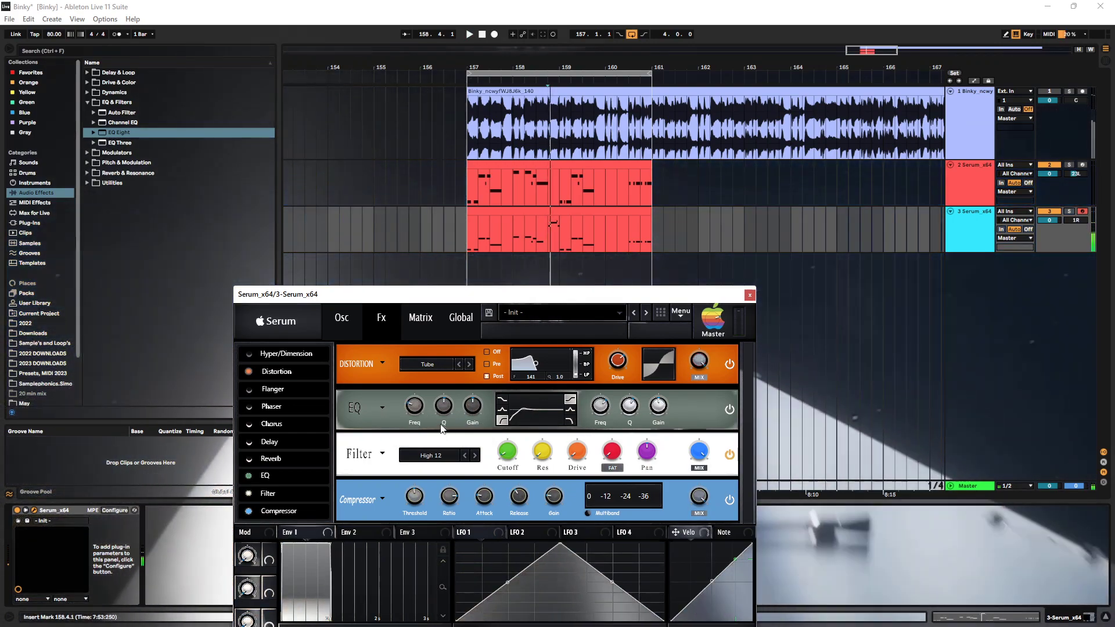
key(space)
drag(417, 410, 420, 416)
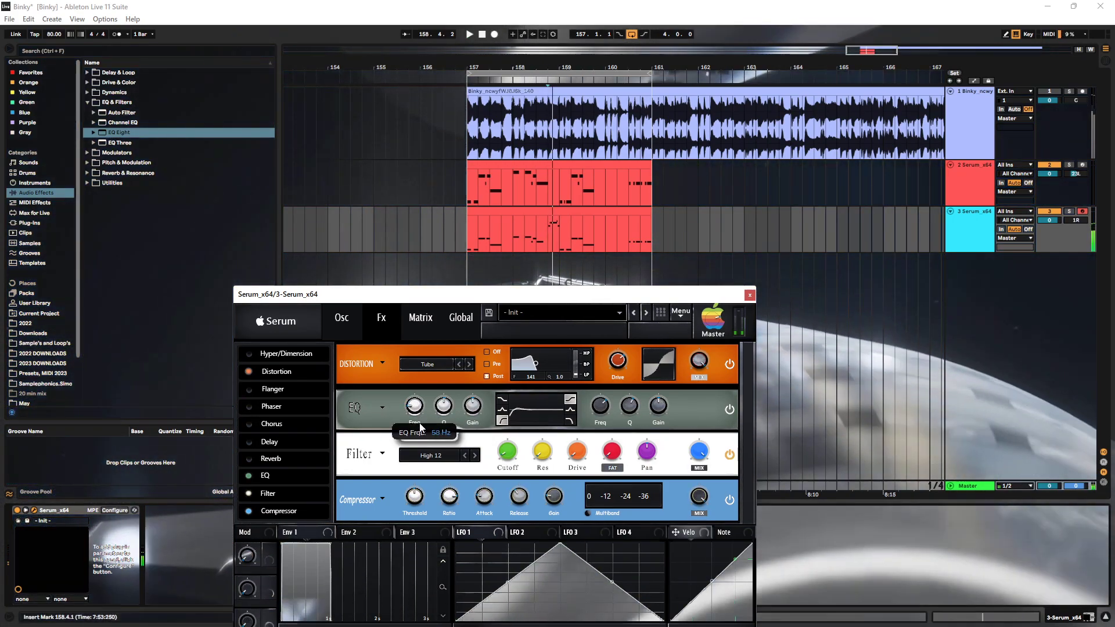
Set Osc A's octave to -2 in Serum, keeping Osc B at -2
click(342, 319)
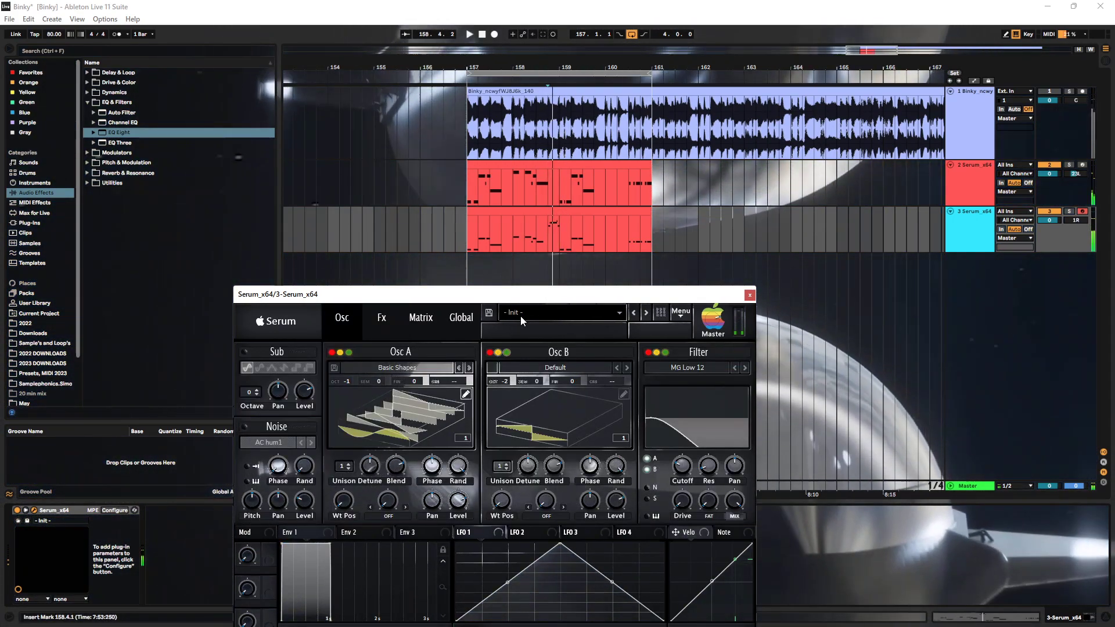
key(space)
mouse_move(510, 380)
mouse_down()
mouse_move(510, 395)
mouse_move(508, 381)
mouse_up()
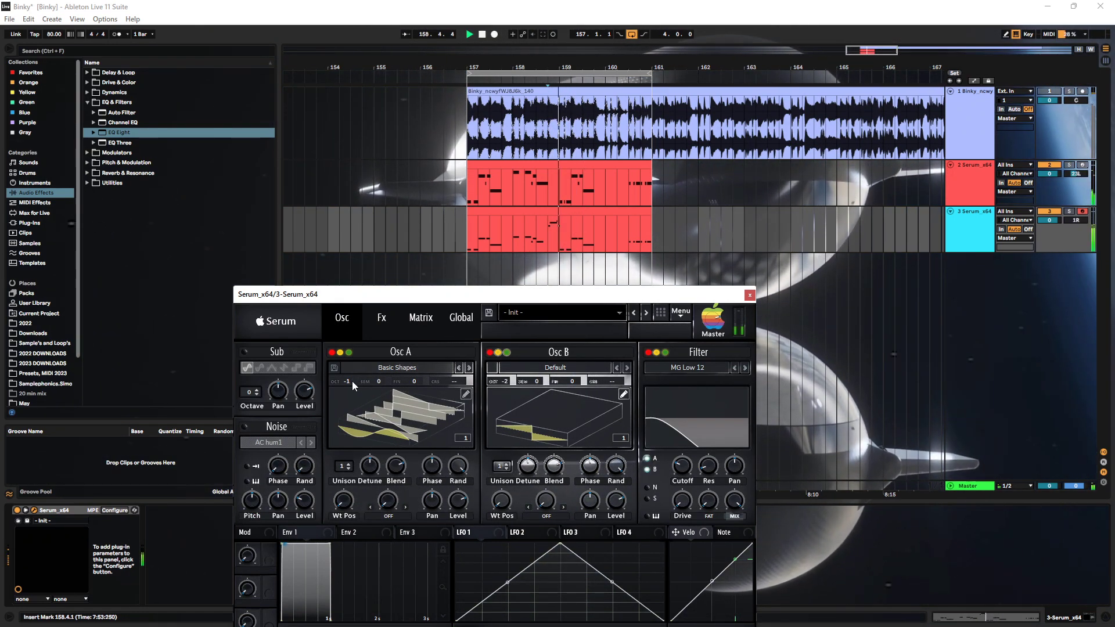
mouse_move(352, 381)
mouse_down()
mouse_move(355, 365)
mouse_move(354, 395)
mouse_up()
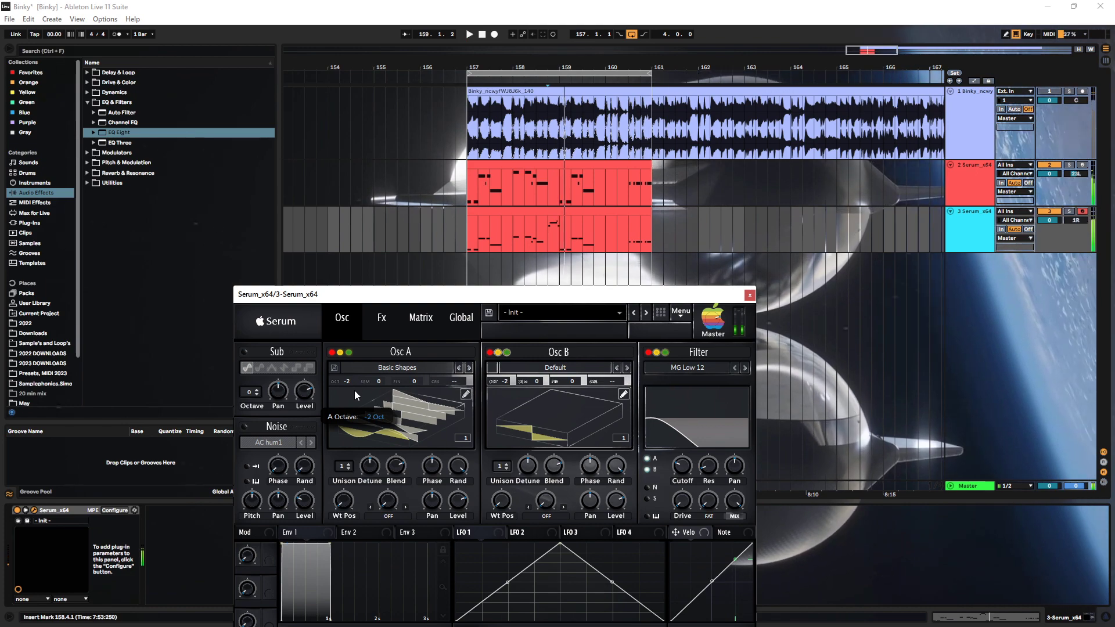
Listen to the patch with Osc B switched off, switch it back on and close Serum
click(490, 352)
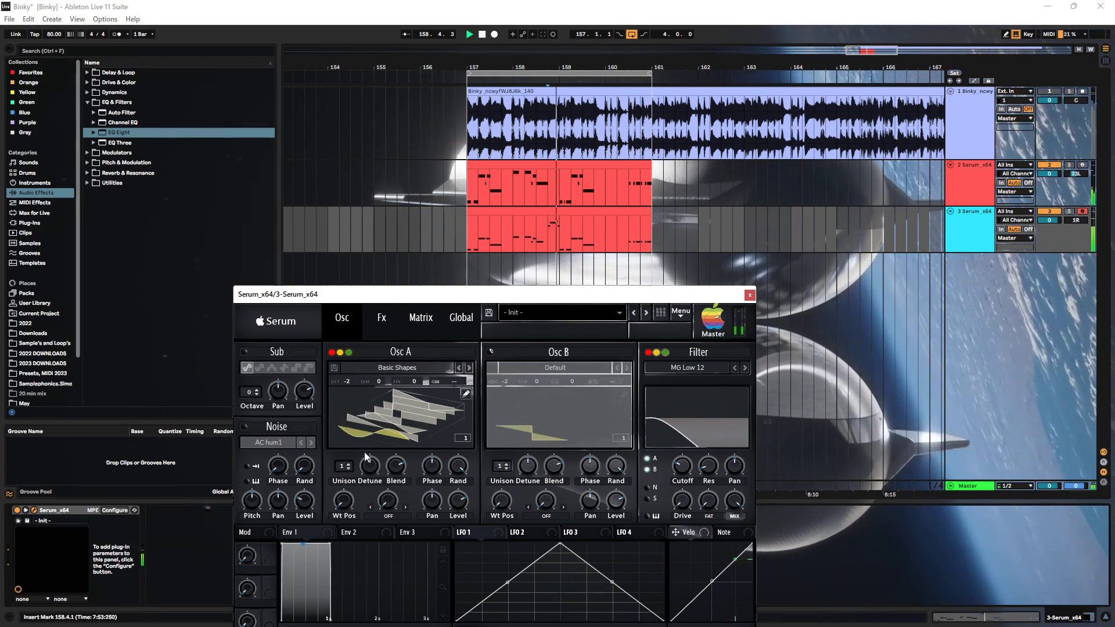
click(490, 352)
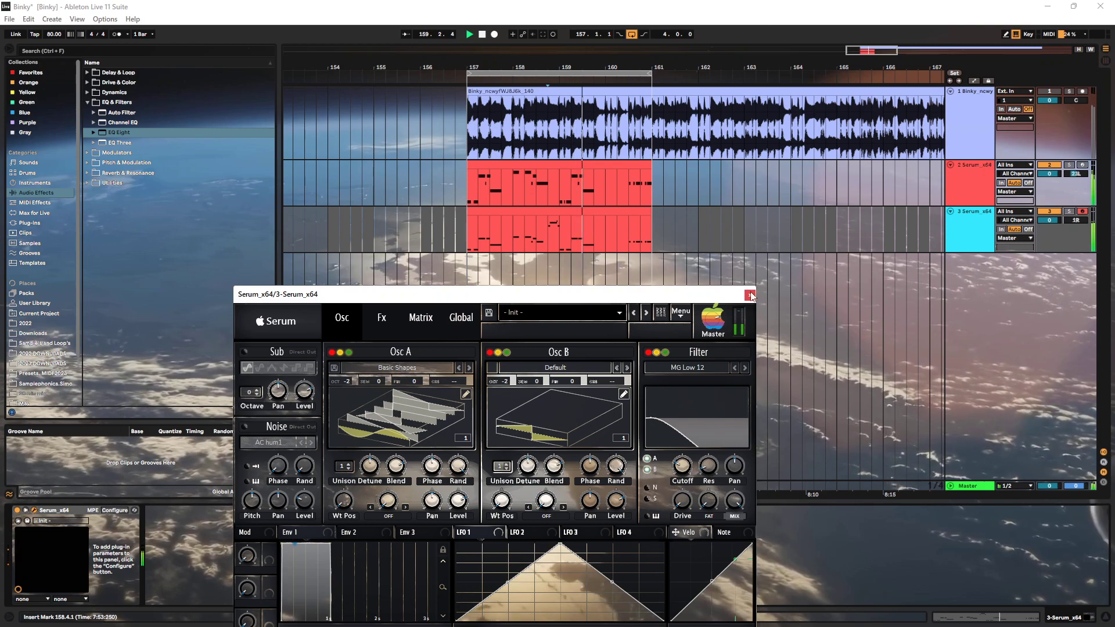
click(750, 295)
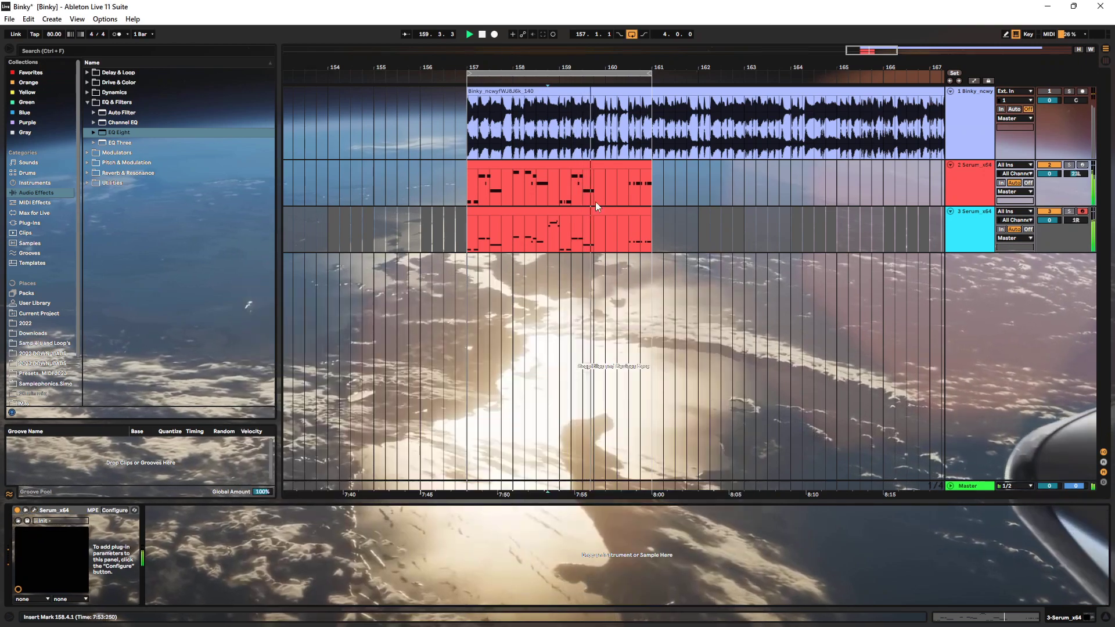
Open the third track's clip and compare its notes with the soloed reference from 158.4.1, 159.1.1 and 157.1.1
double_click(575, 210)
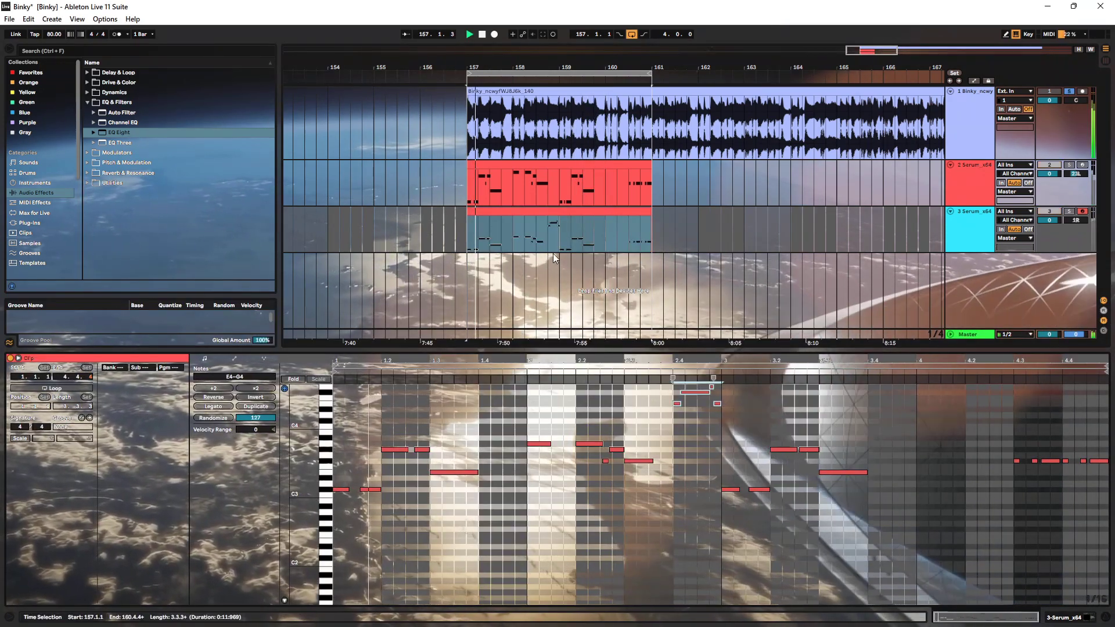
click(549, 246)
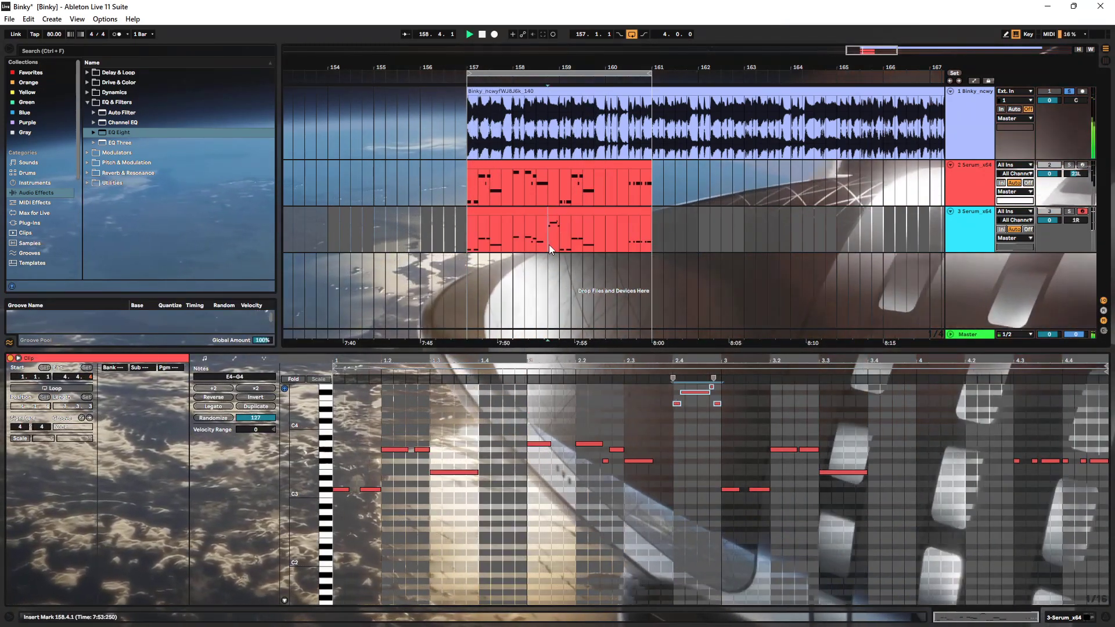
scroll(645, 419, up, 3)
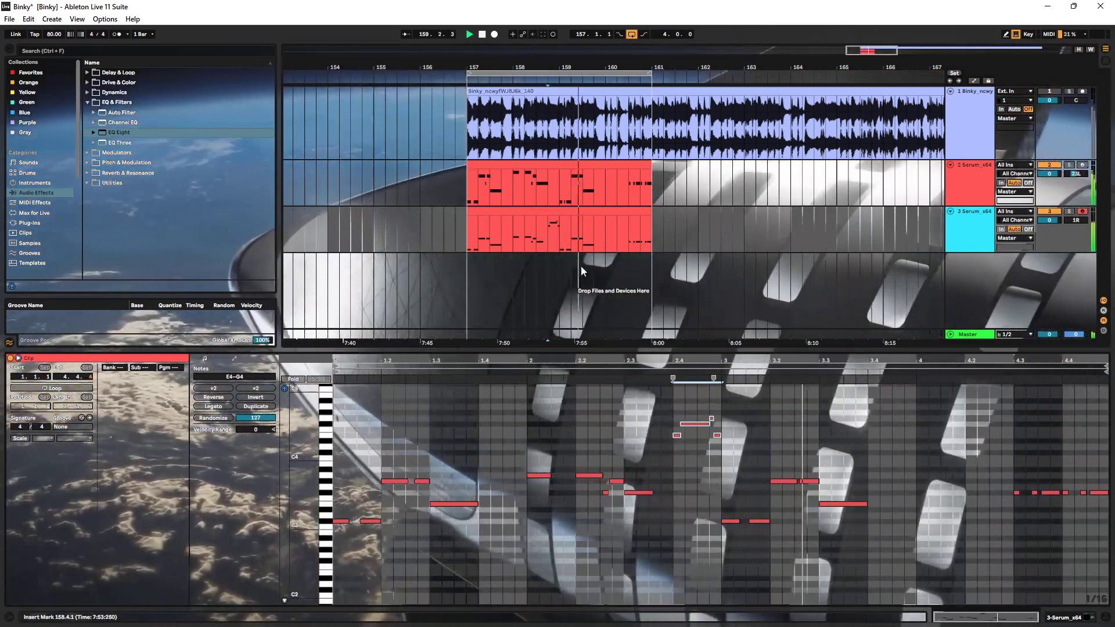
click(560, 238)
key(space)
key(space)
click(1069, 91)
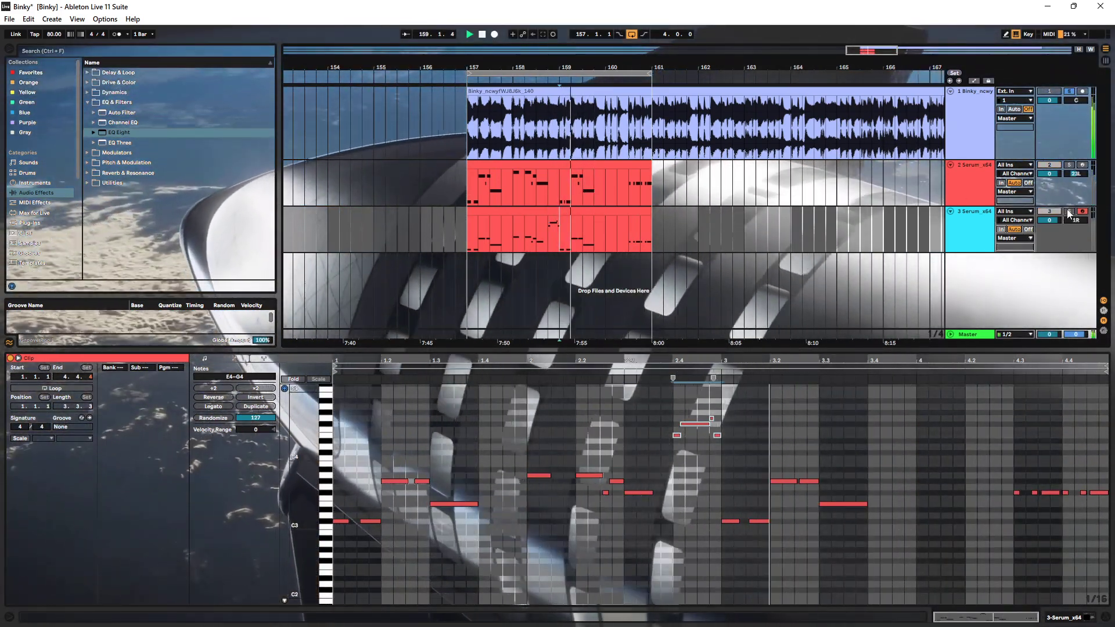
click(468, 240)
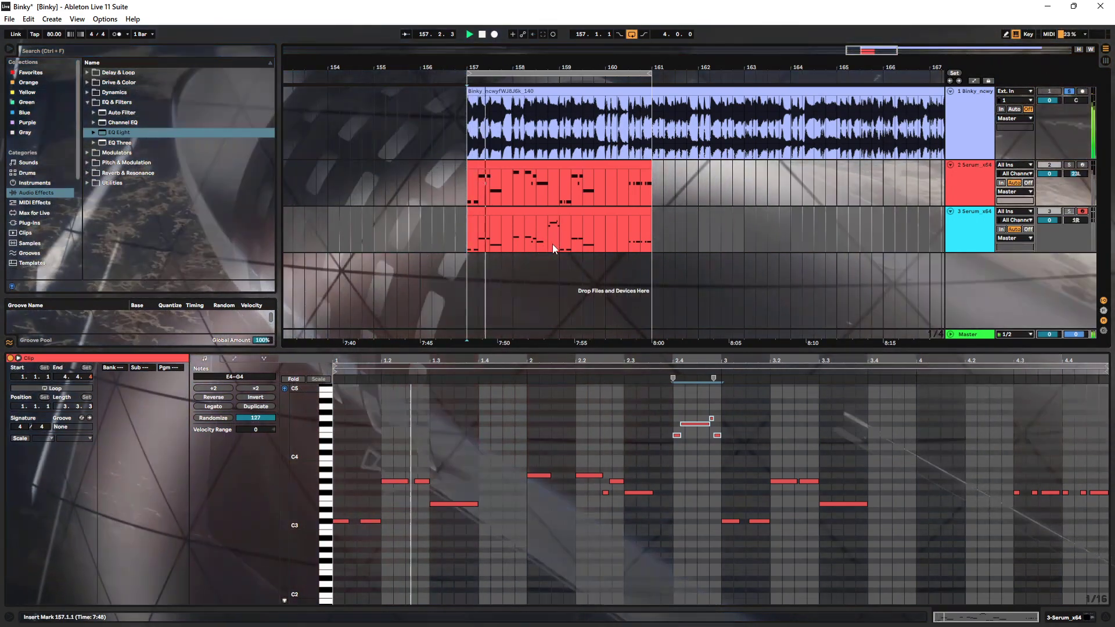
Replay from 158.4.1 and transpose the phrase at 2.4 in the third track's clip down one octave
click(548, 242)
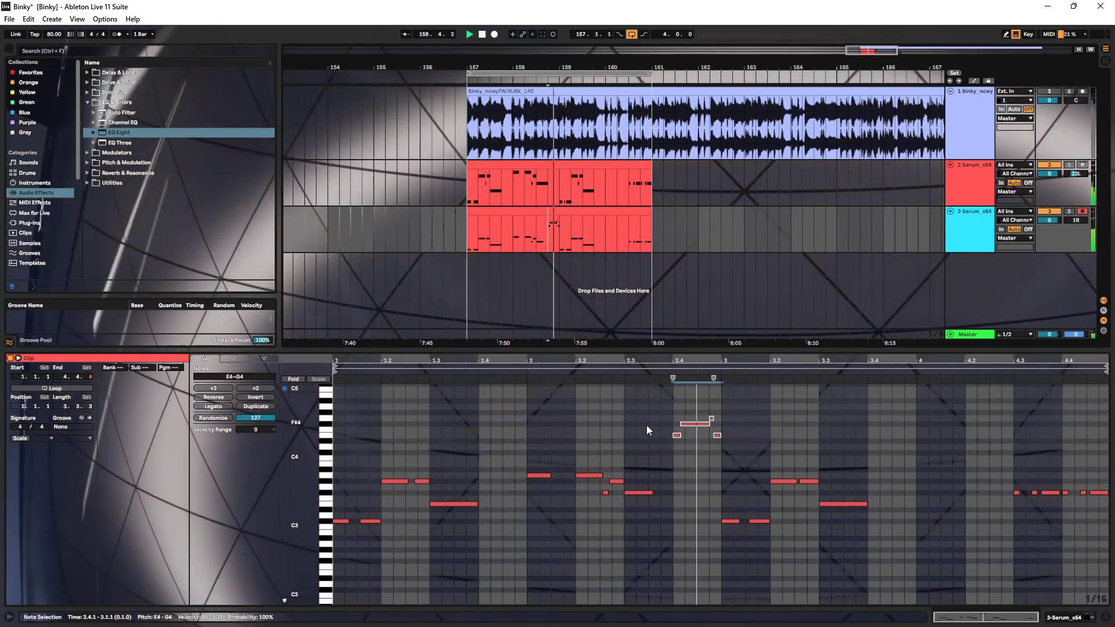
drag(654, 414, 719, 446)
key(shift+Down)
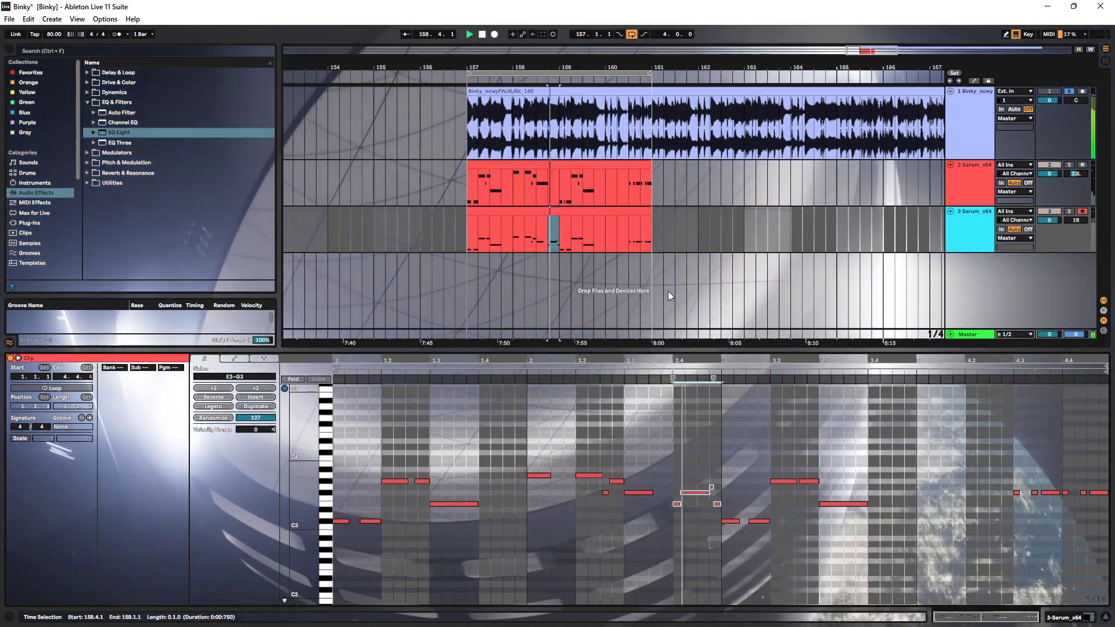
Reopen the third track's Serum and shift the computer MIDI keyboard's octave range to C4 to D5
double_click(987, 226)
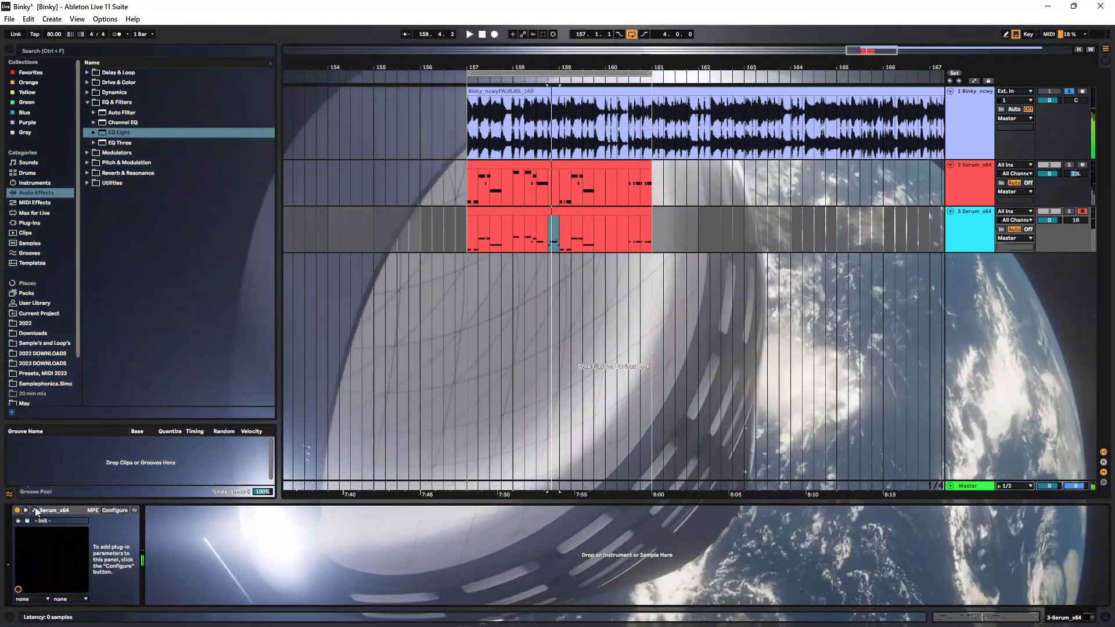
click(34, 509)
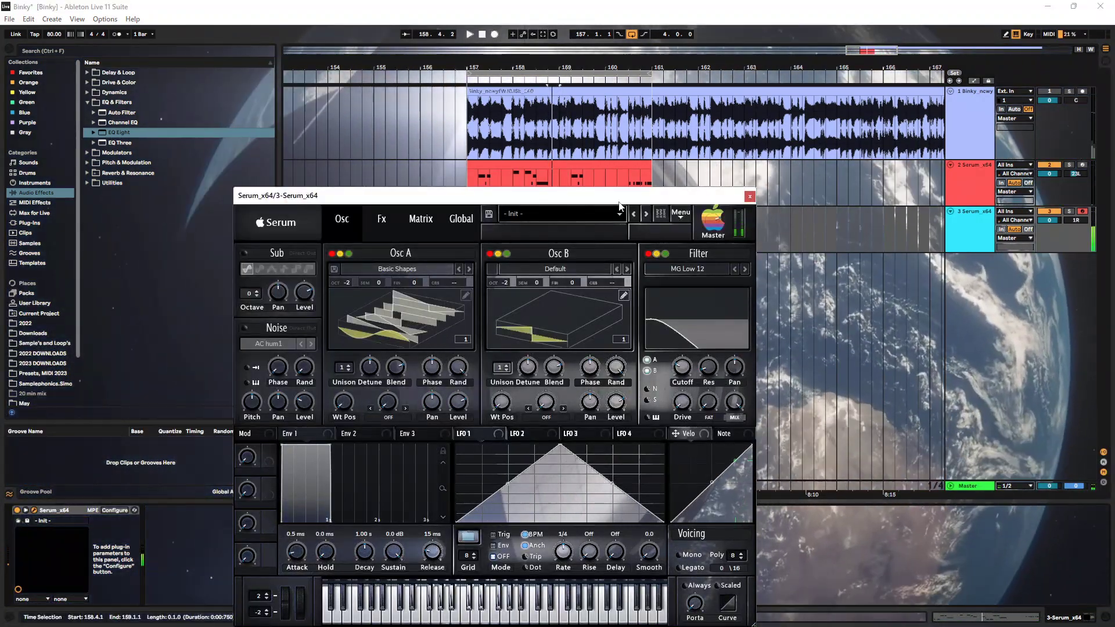
key(x)
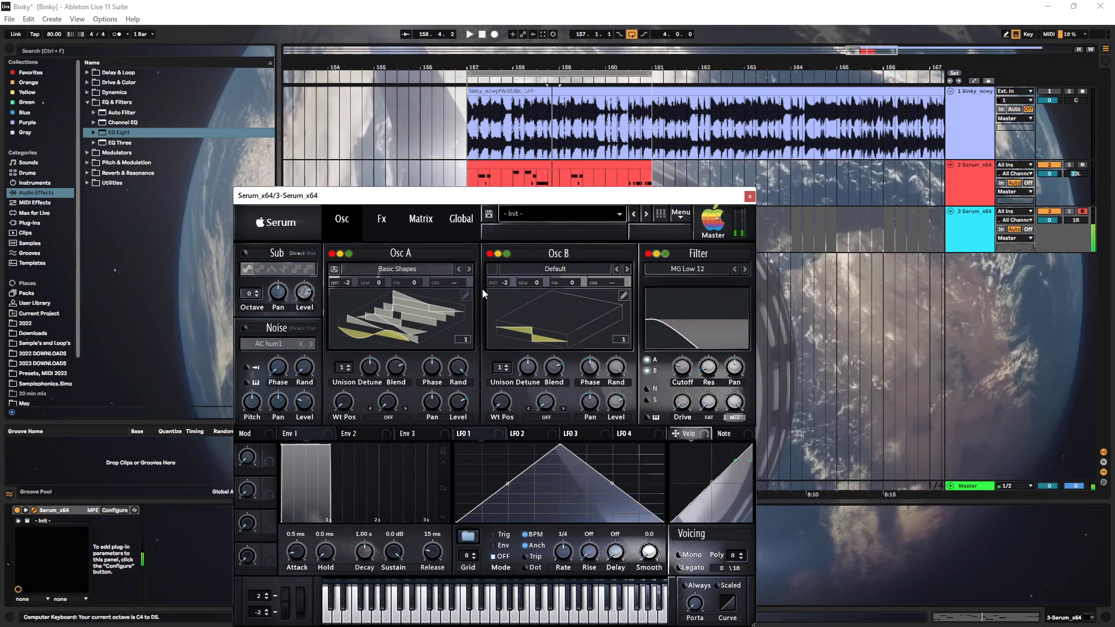
Lower Osc A's octave setting to -3 while auditioning the patch
mouse_move(504, 284)
mouse_down()
mouse_move(514, 270)
mouse_move(510, 301)
mouse_move(511, 281)
mouse_up()
mouse_move(352, 274)
mouse_down()
mouse_move(355, 258)
mouse_move(352, 291)
mouse_up()
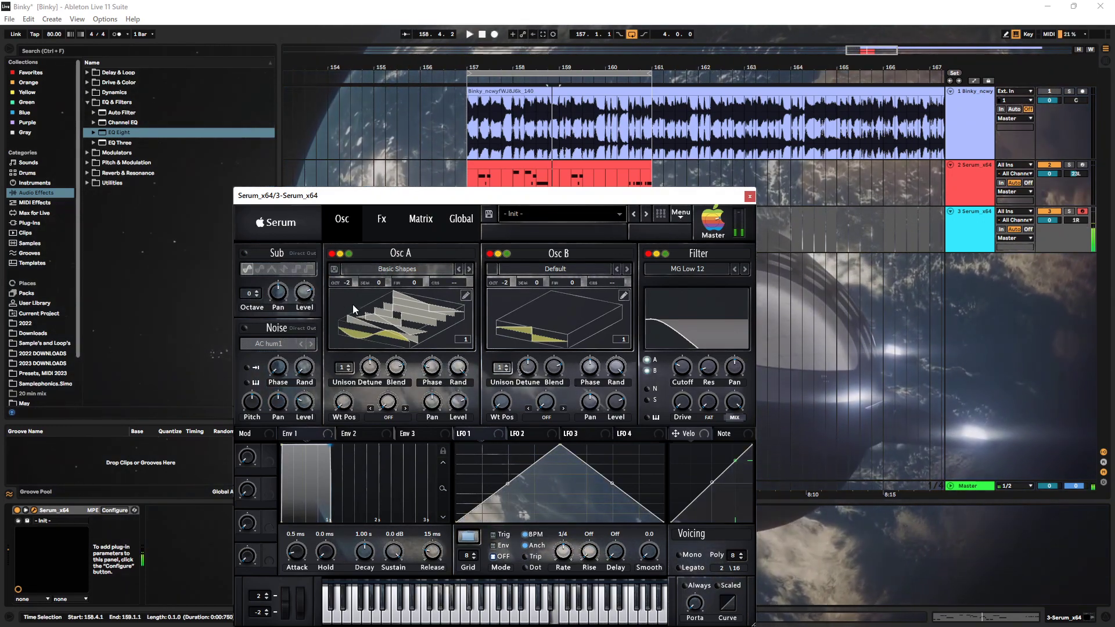
drag(352, 282, 353, 317)
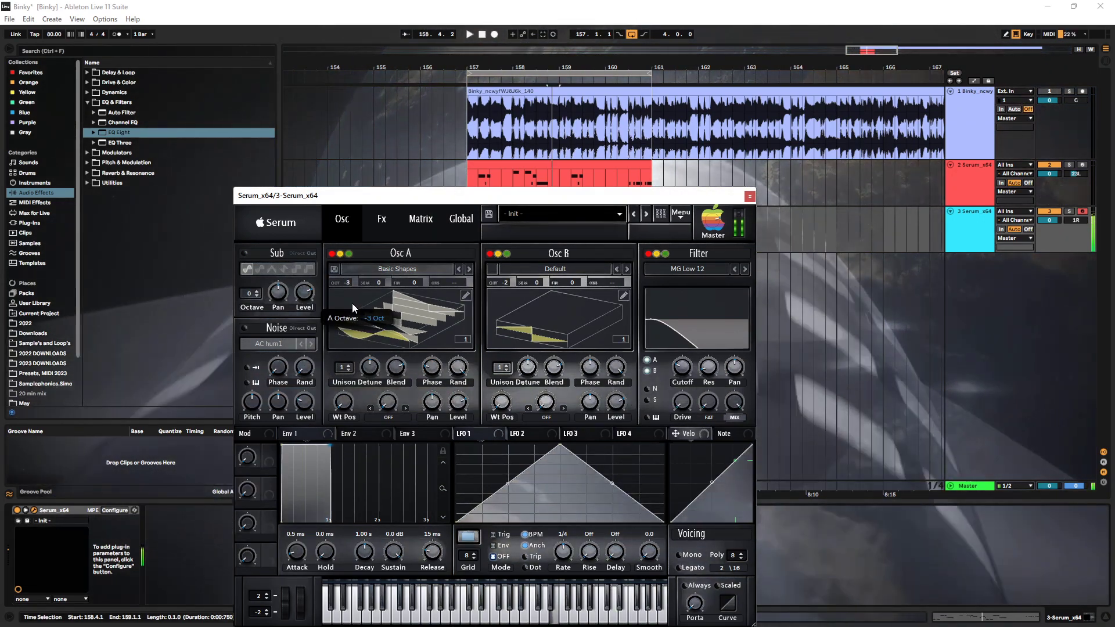
Adjust the effects filter's cutoff to about 196 Hz and Osc A's level to about 43%, and close Serum during playback
click(381, 219)
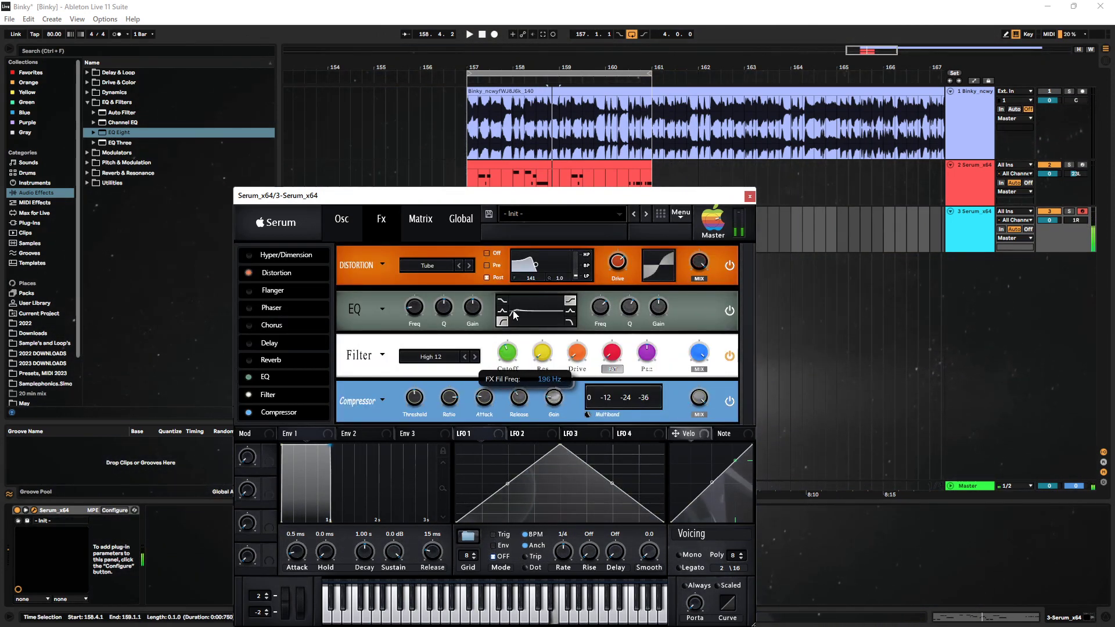
click(348, 223)
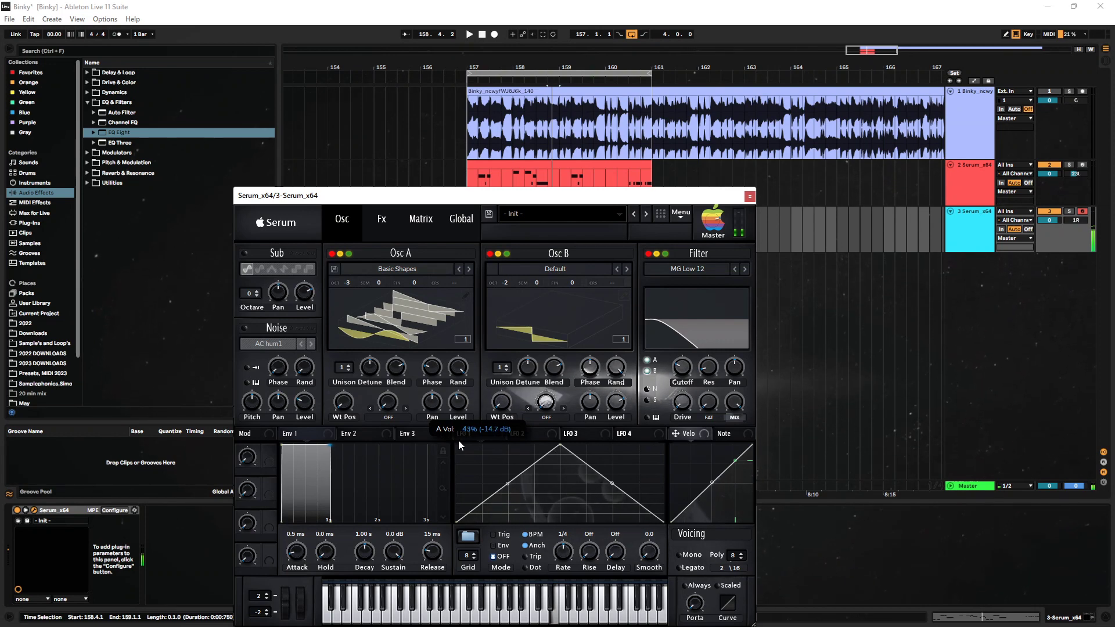
key(space)
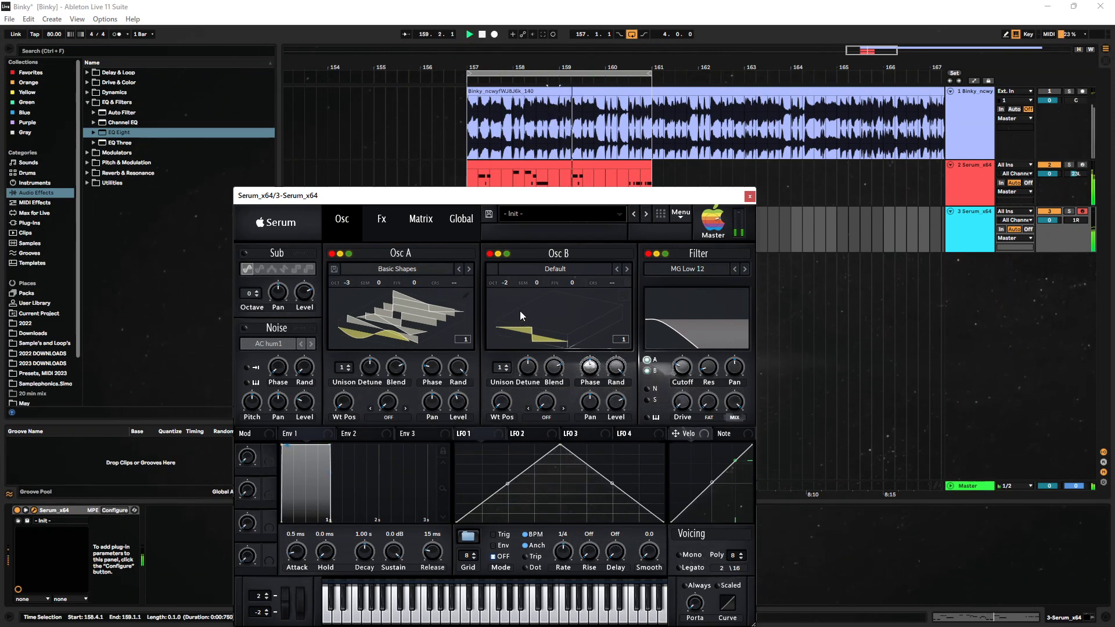
click(750, 196)
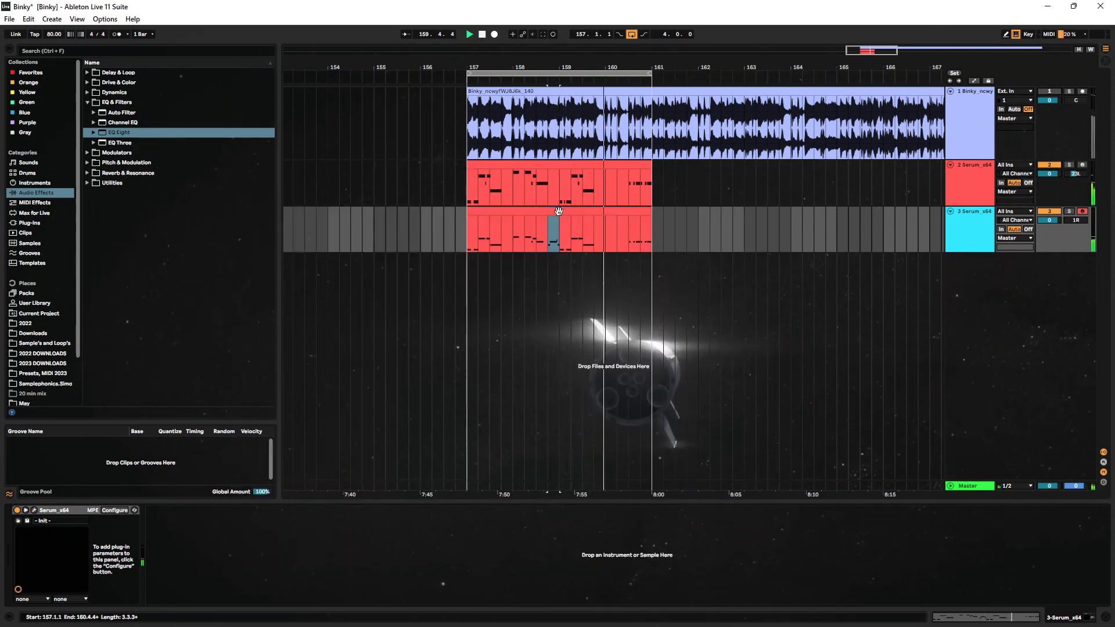
Transpose the phrase at 2.4 in the third track's clip up one octave to E4–G4 and replay it from 158.4.1
click(610, 233)
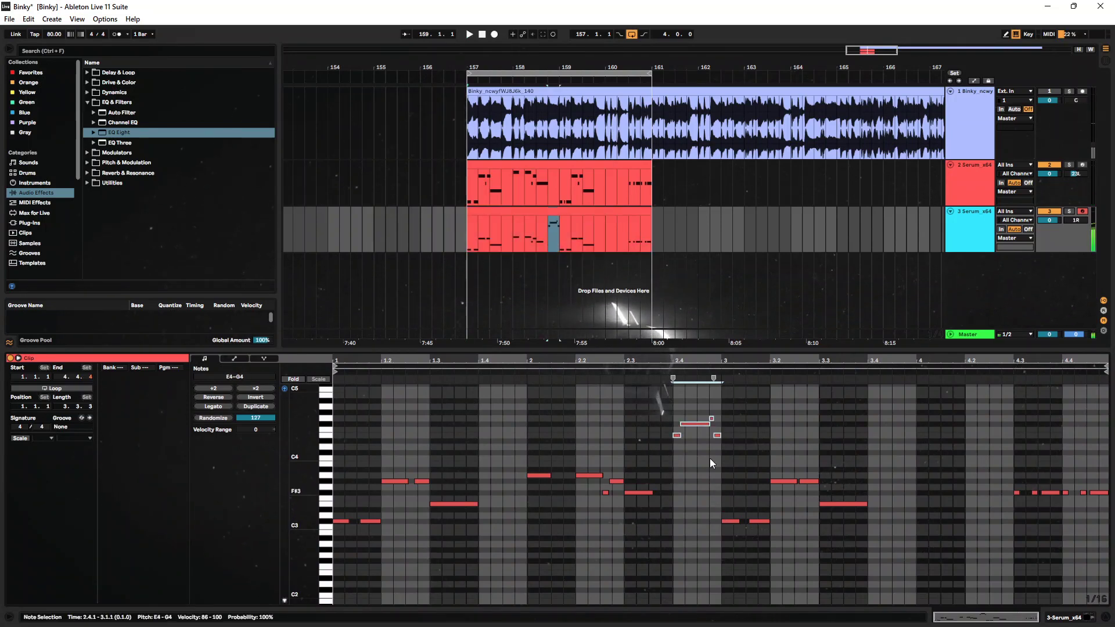
double_click(551, 239)
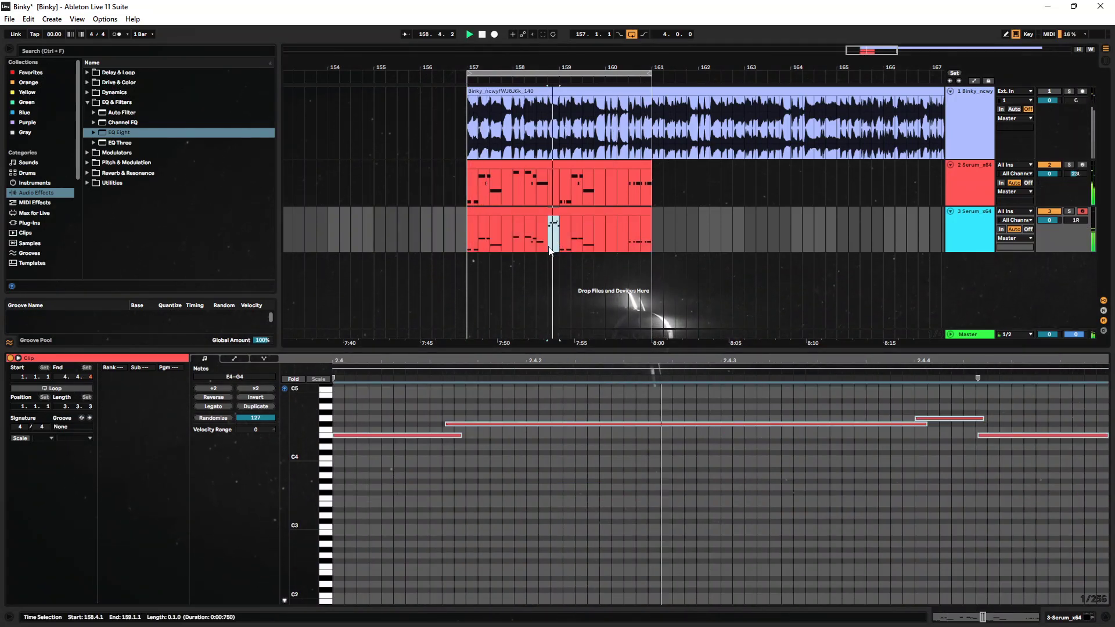
click(548, 250)
double_click(949, 235)
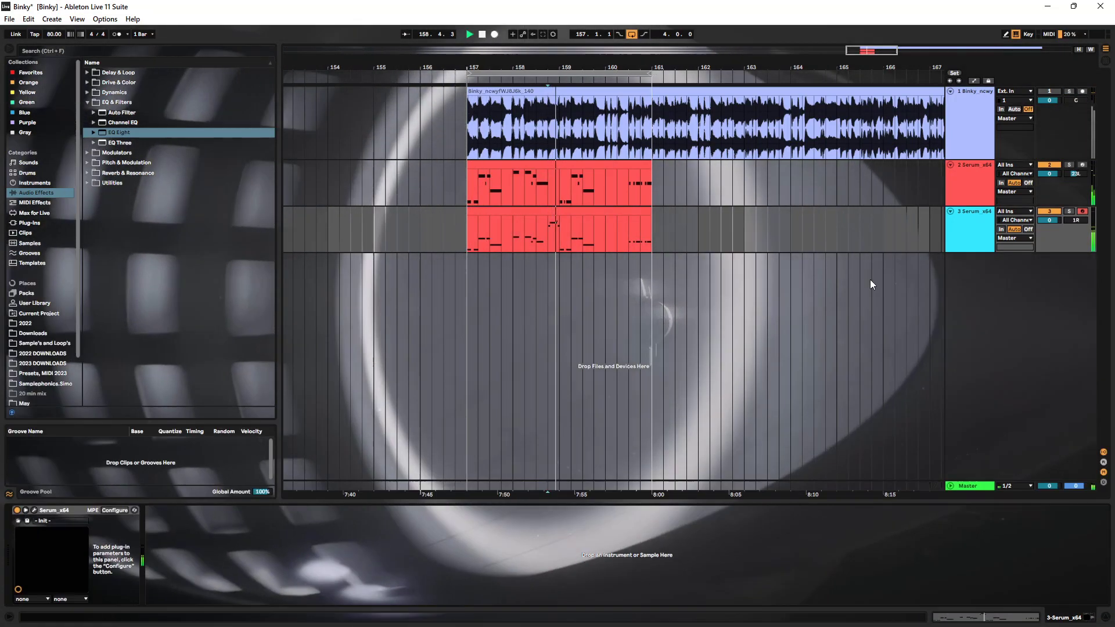
Reopen the third track's Serum, change its filter to MG Low 18 and raise the cutoff slightly, fine-tuning drive and master volume
click(34, 511)
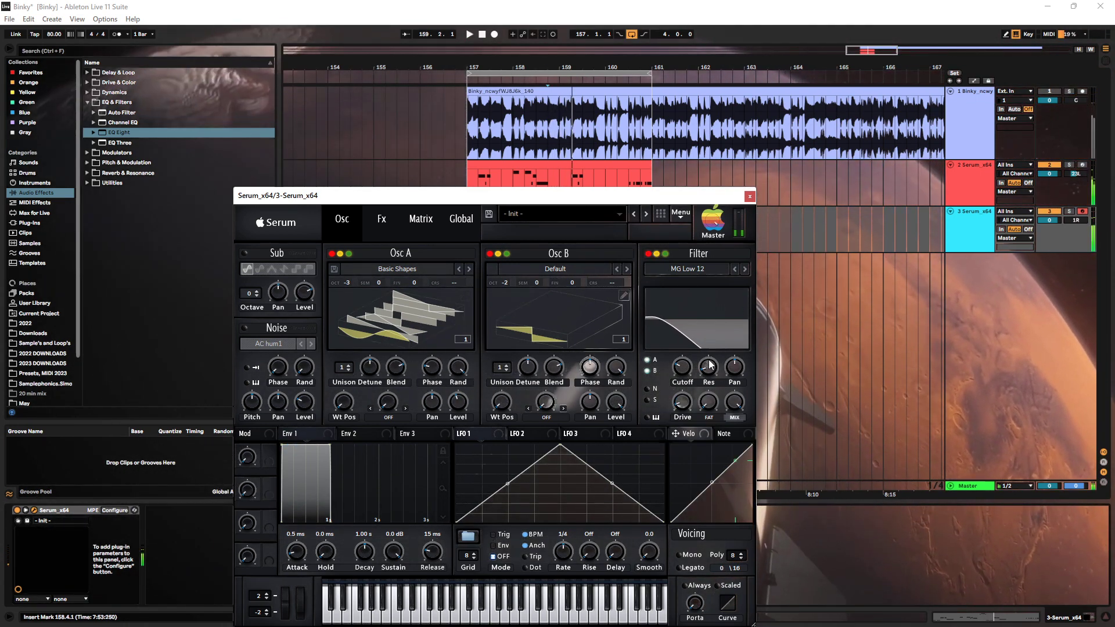
click(745, 269)
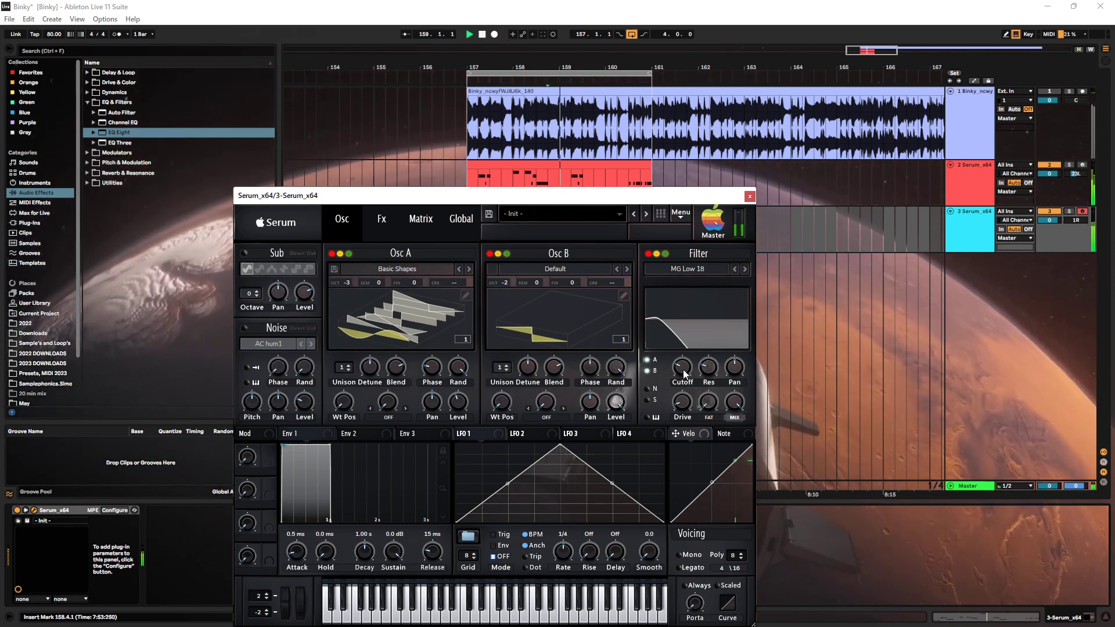
drag(683, 370, 686, 363)
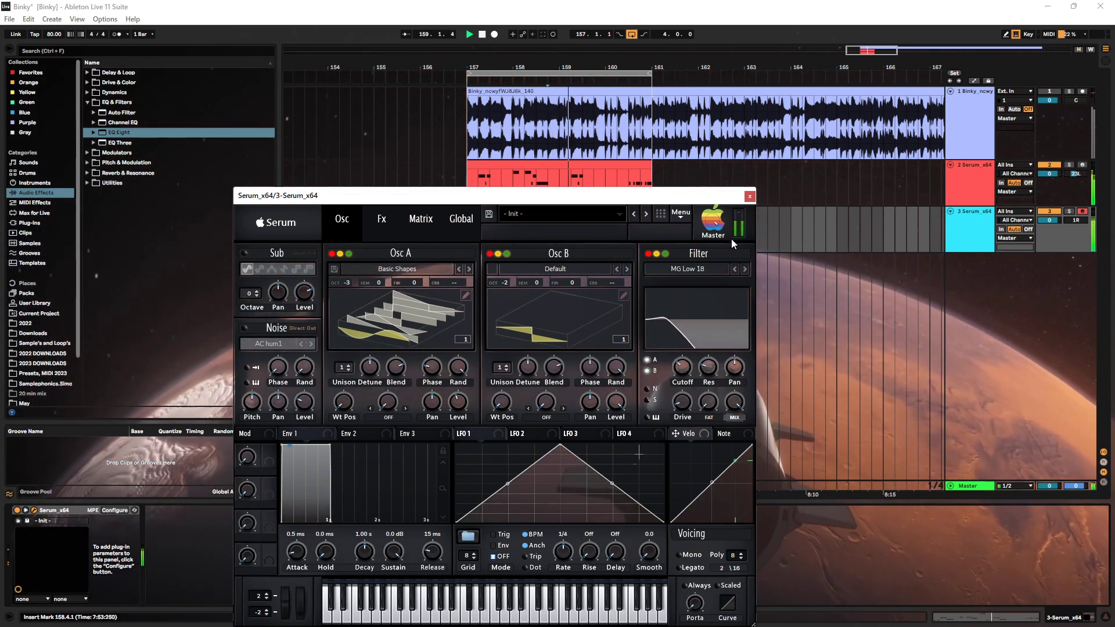
drag(714, 223, 714, 231)
drag(689, 407, 688, 415)
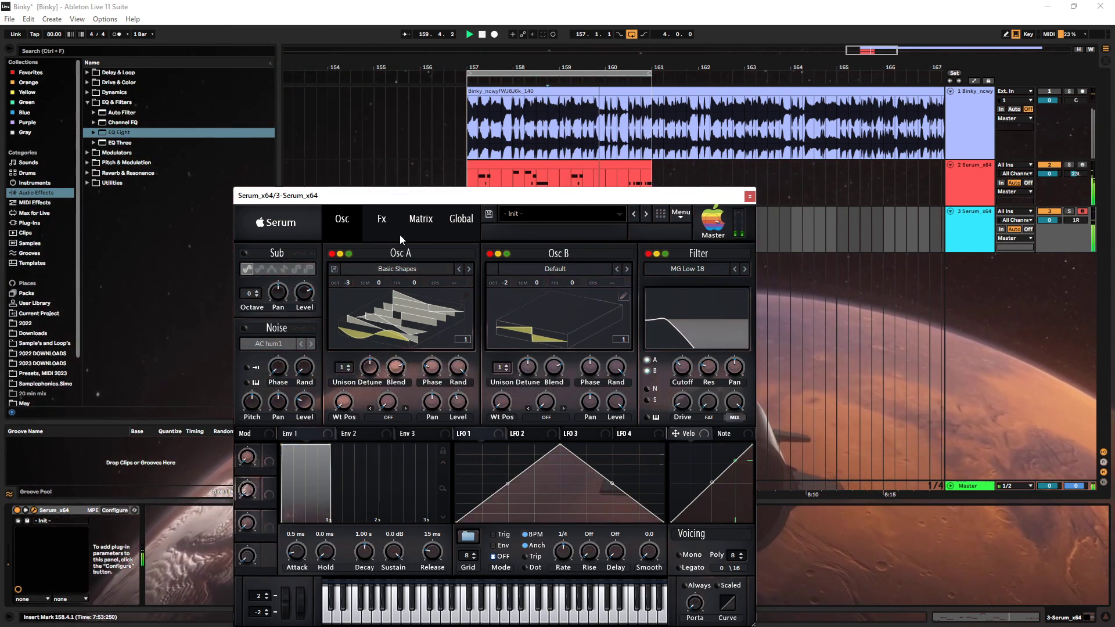
Set Env 1's release to 70 ms and compare the patch with the reference from 159.1.1
click(384, 224)
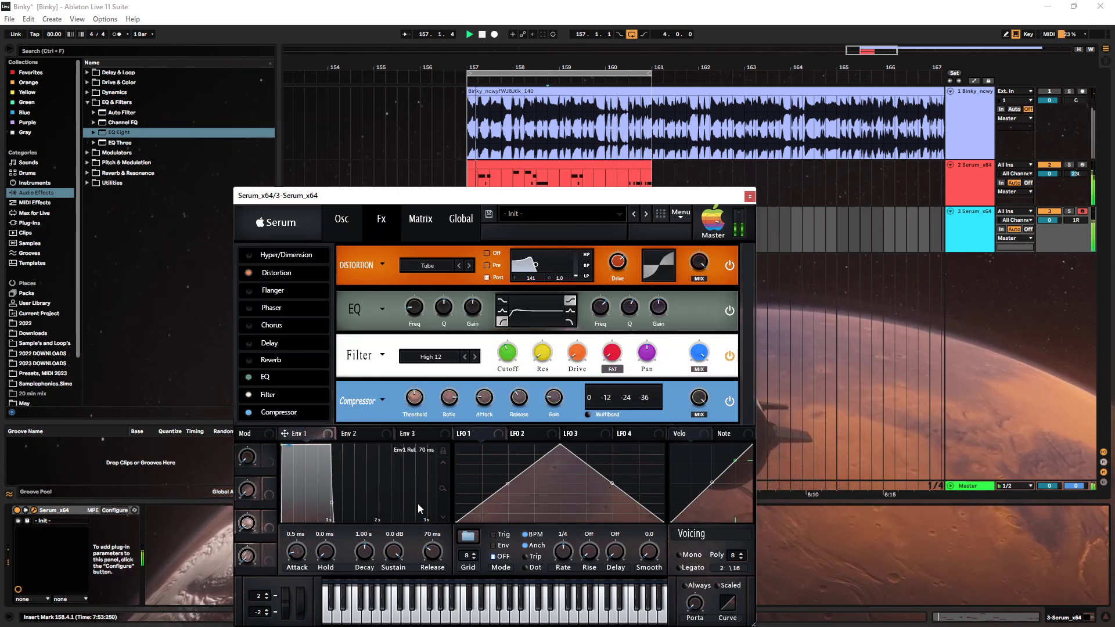
mouse_move(411, 315)
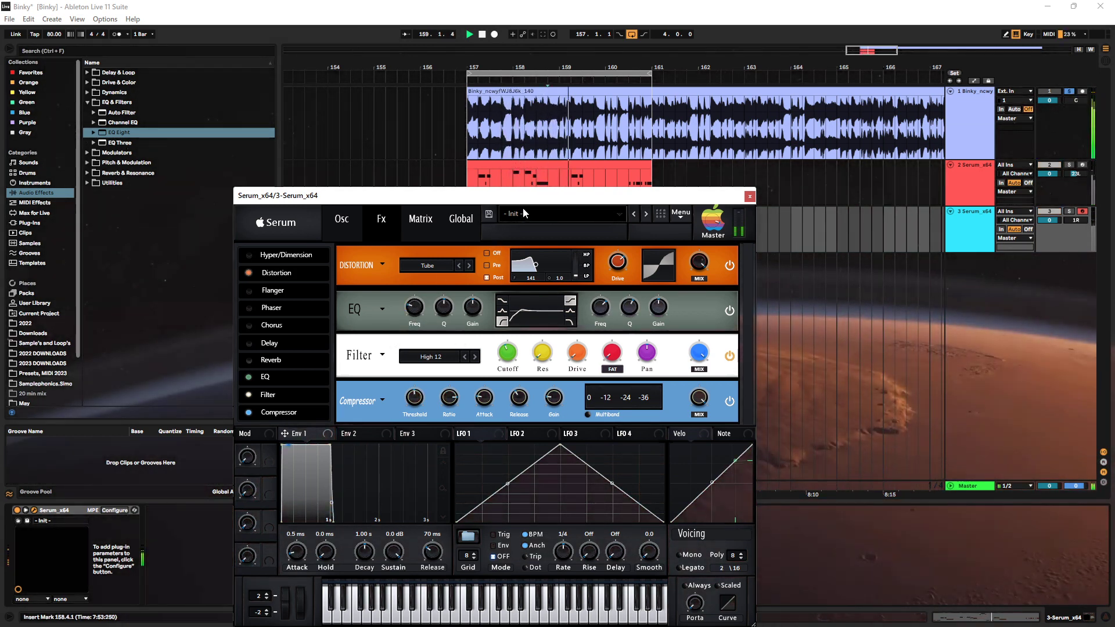
drag(524, 200, 515, 342)
click(559, 231)
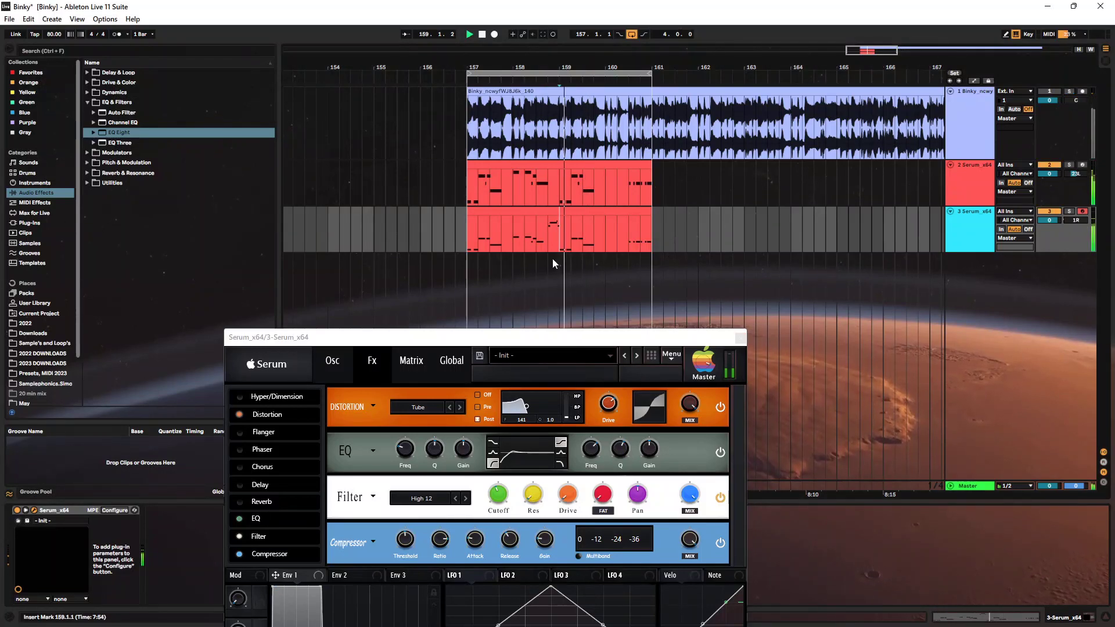
key(space)
Solo the third track, try Osc B at -1 semitone and Osc A with a fine detune, and reset Osc A's fine tuning
click(332, 361)
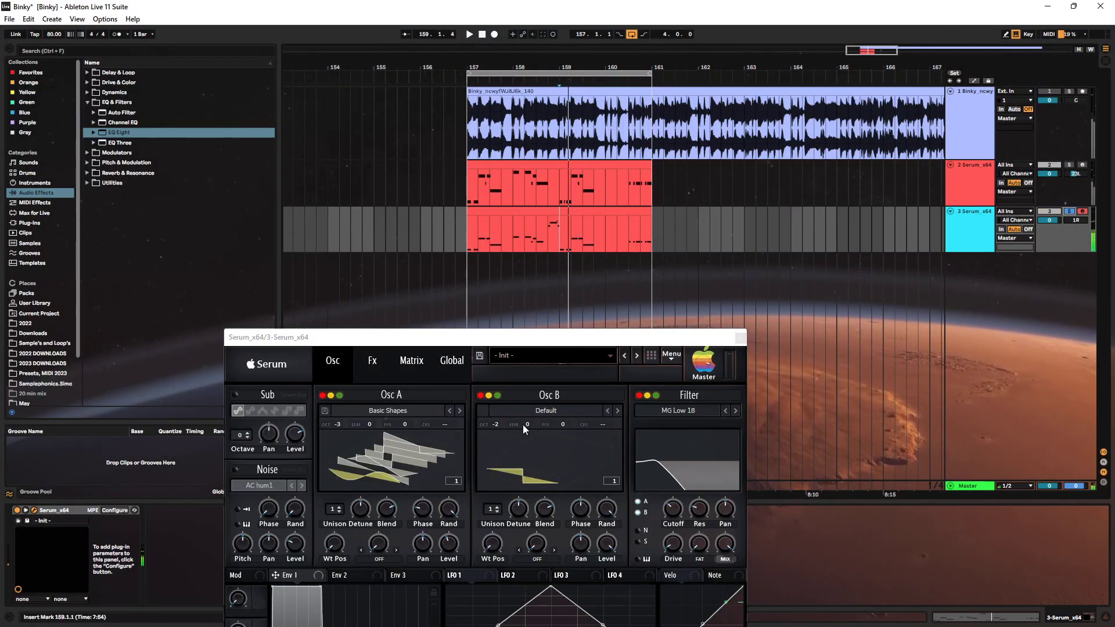
drag(532, 408, 529, 436)
drag(403, 424, 417, 409)
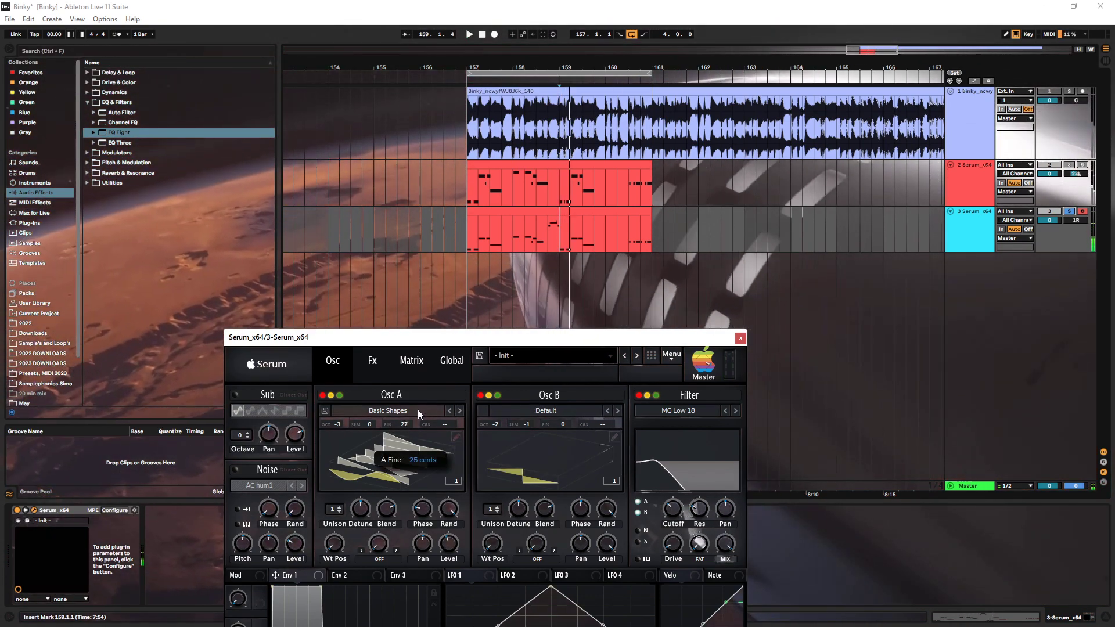
right_click(402, 421)
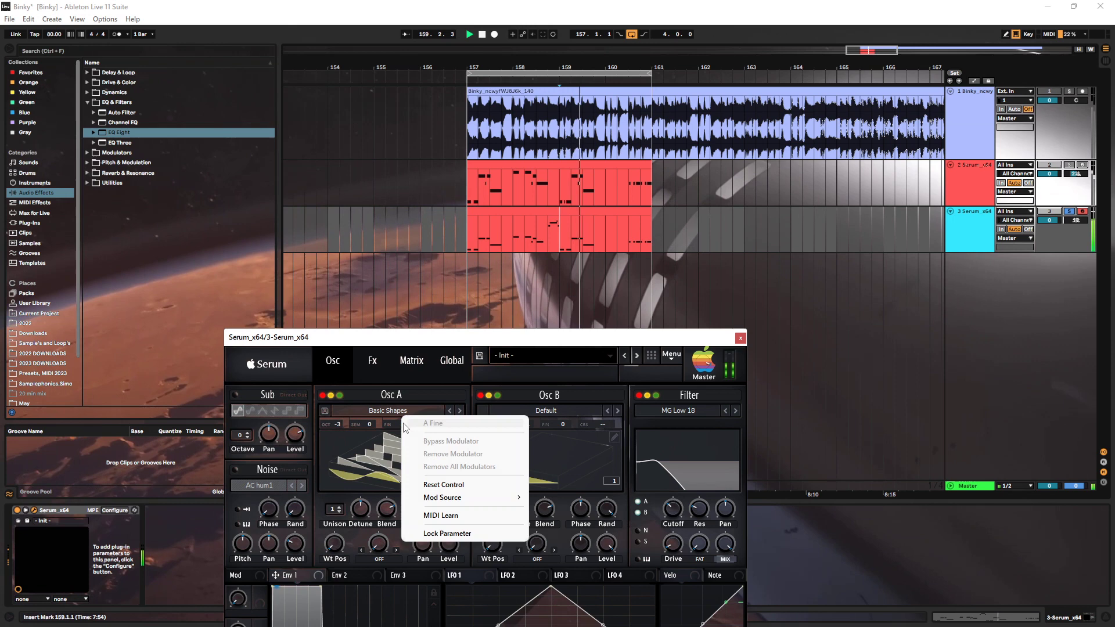
click(437, 484)
Set Osc A's octave to -2 and try it at +5 and +7 semitones, checking it with Osc B switched off
key(space)
drag(371, 423, 376, 399)
click(481, 395)
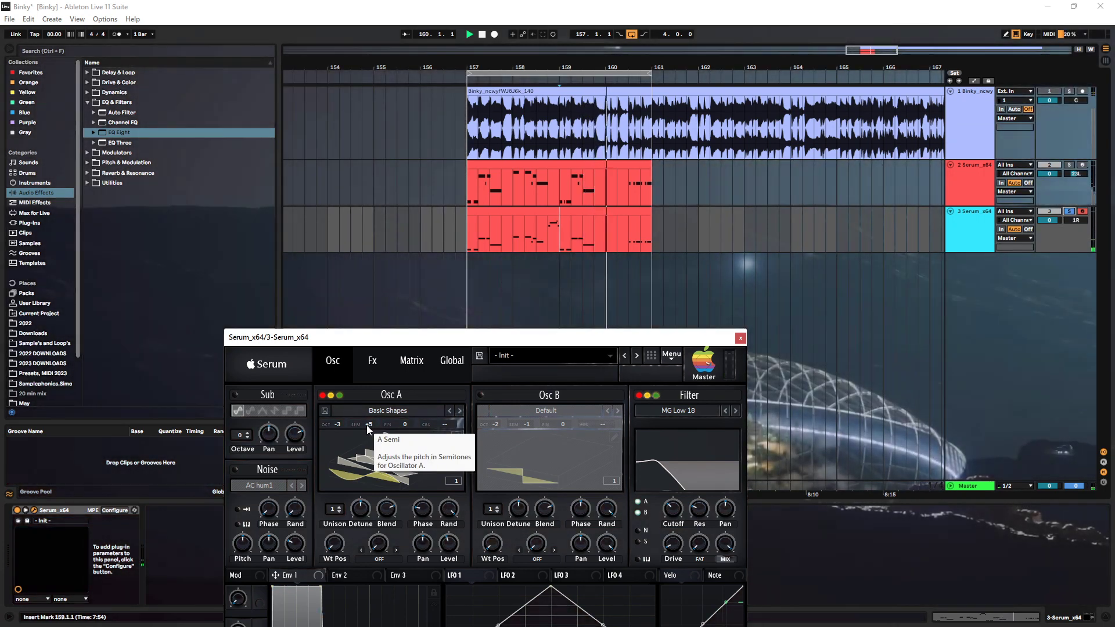
drag(340, 425, 376, 412)
drag(429, 337, 460, 254)
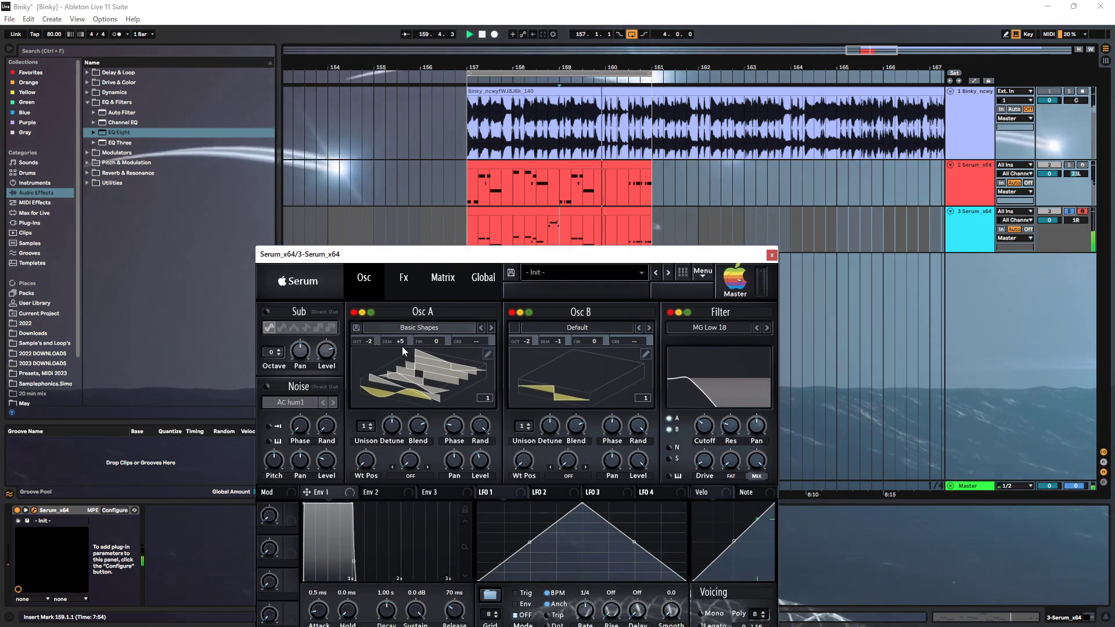
drag(379, 340, 406, 333)
key(space)
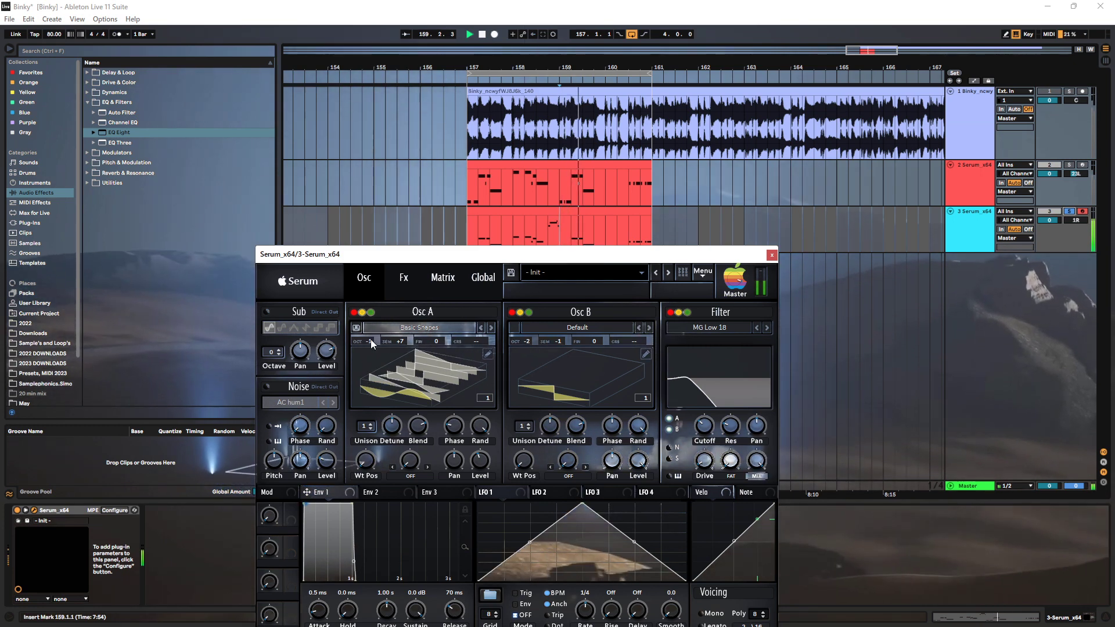
Try Osc A at +12 semitones with Osc B off and on, and set Osc B's semitones back to 0
click(510, 313)
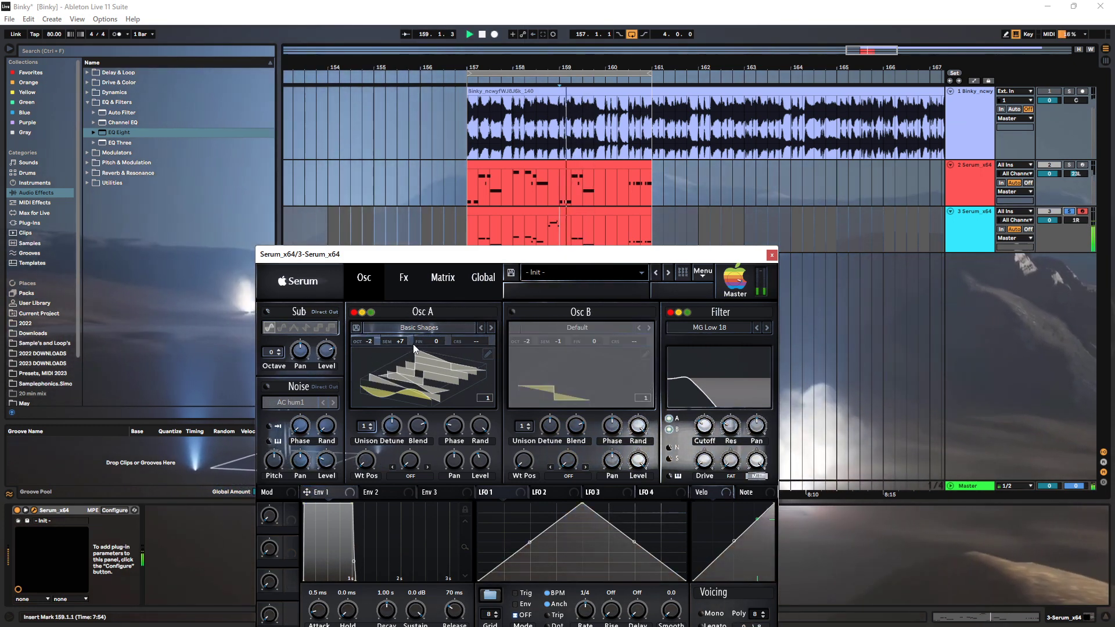
drag(405, 341, 410, 316)
click(510, 312)
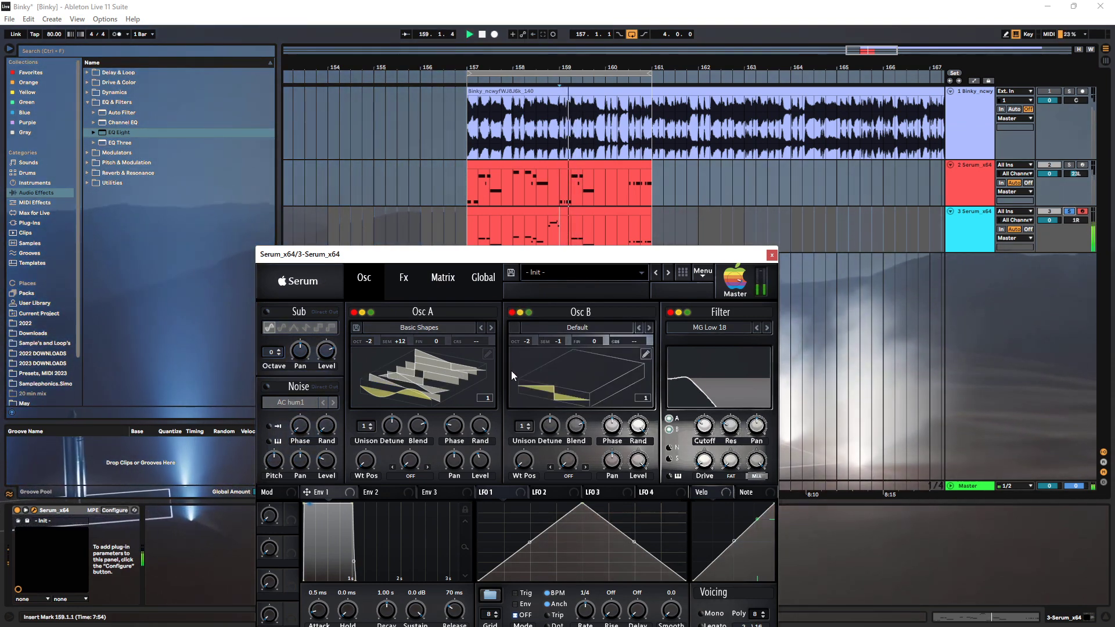
mouse_move(564, 342)
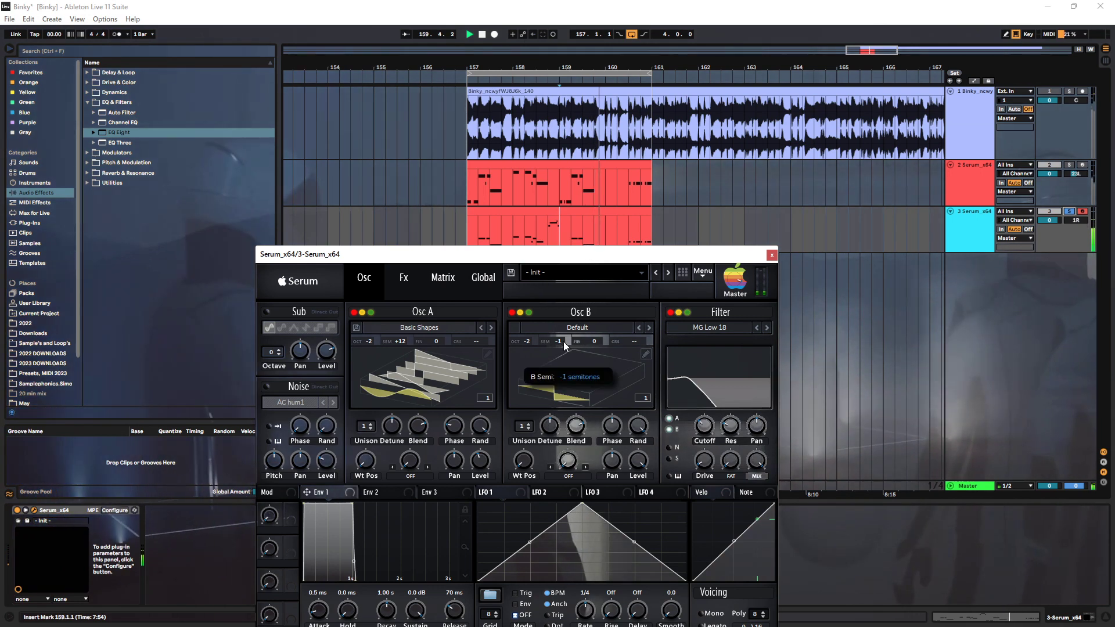
drag(563, 341, 566, 337)
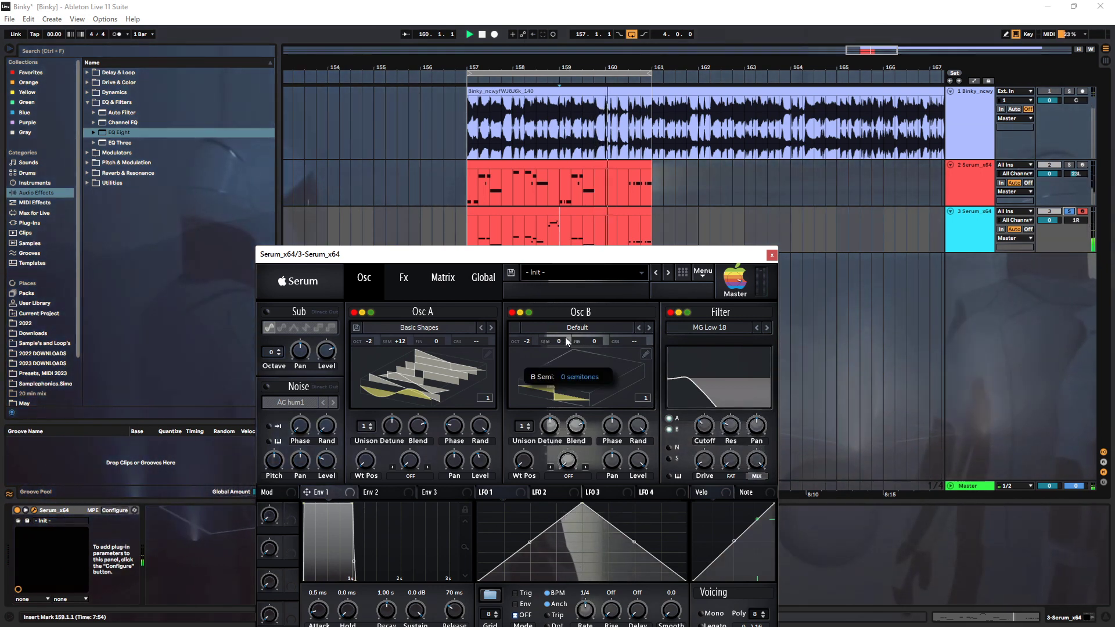
Recheck Osc A at +5 semitones with Osc B off, switch Osc B back on and set Osc A to +7 semitones
click(510, 313)
drag(400, 341, 407, 383)
click(510, 312)
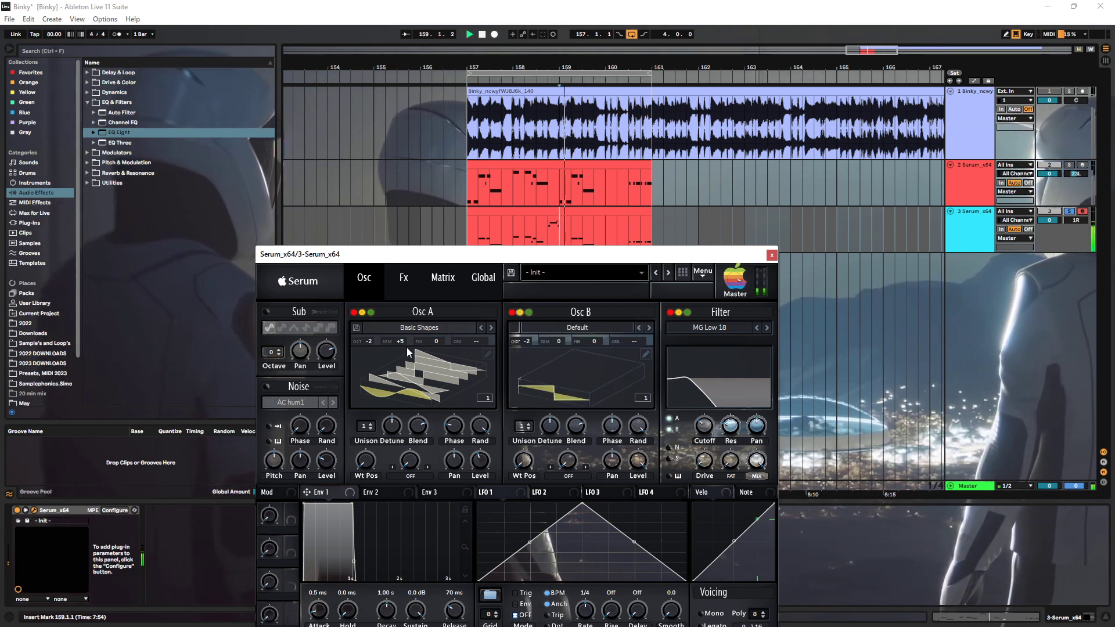
drag(403, 342, 409, 338)
key(space)
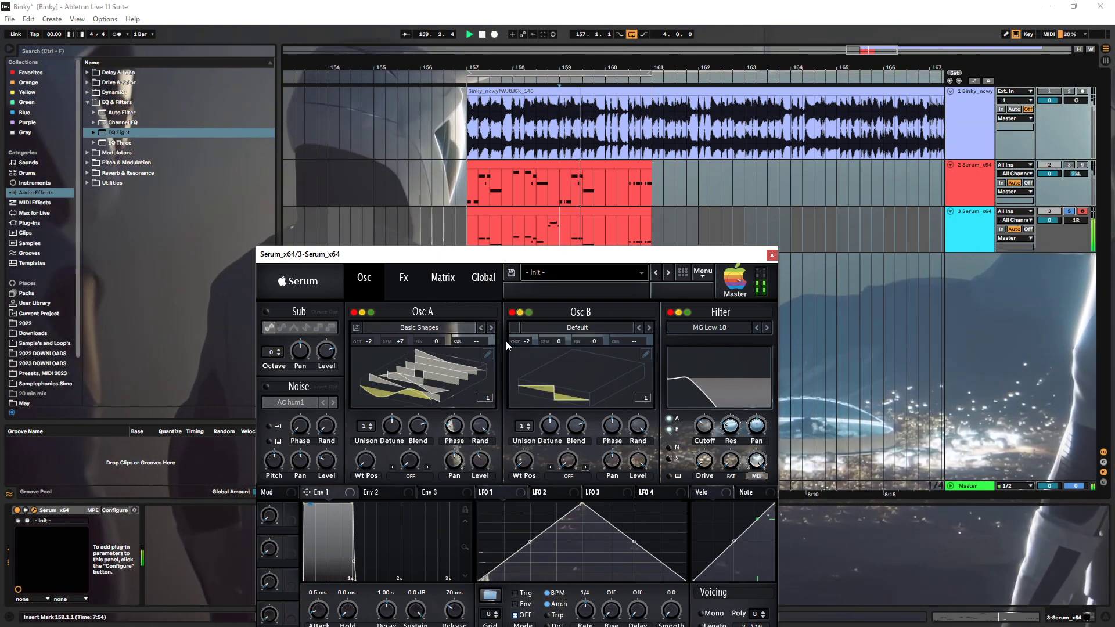
Close Serum, unsolo the third track and play both Serum tracks together
click(771, 255)
key(space)
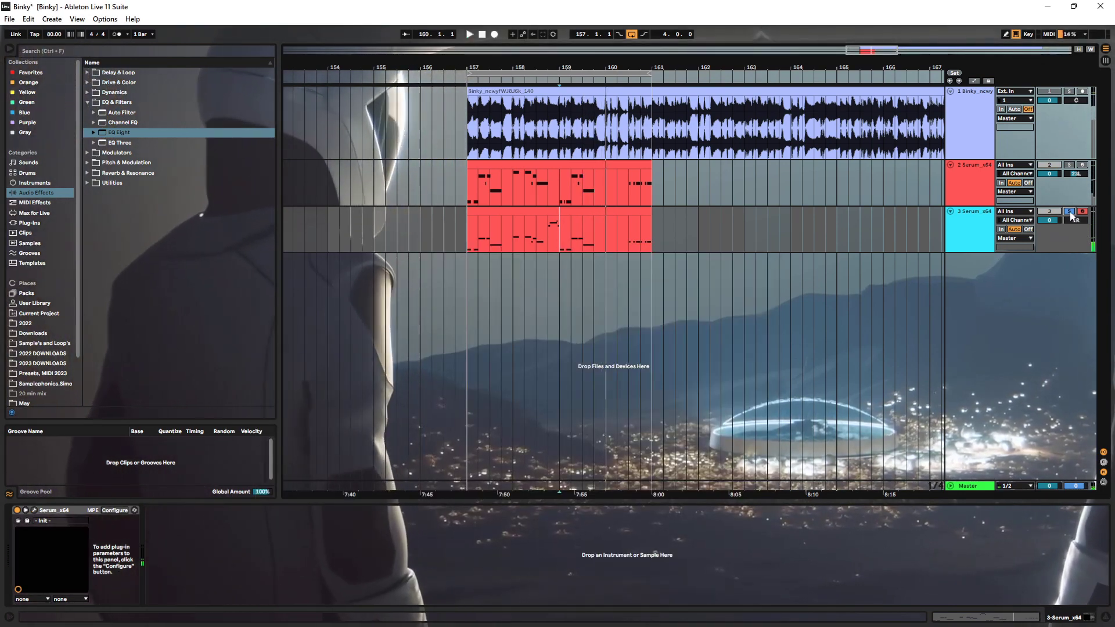
click(1070, 212)
key(space)
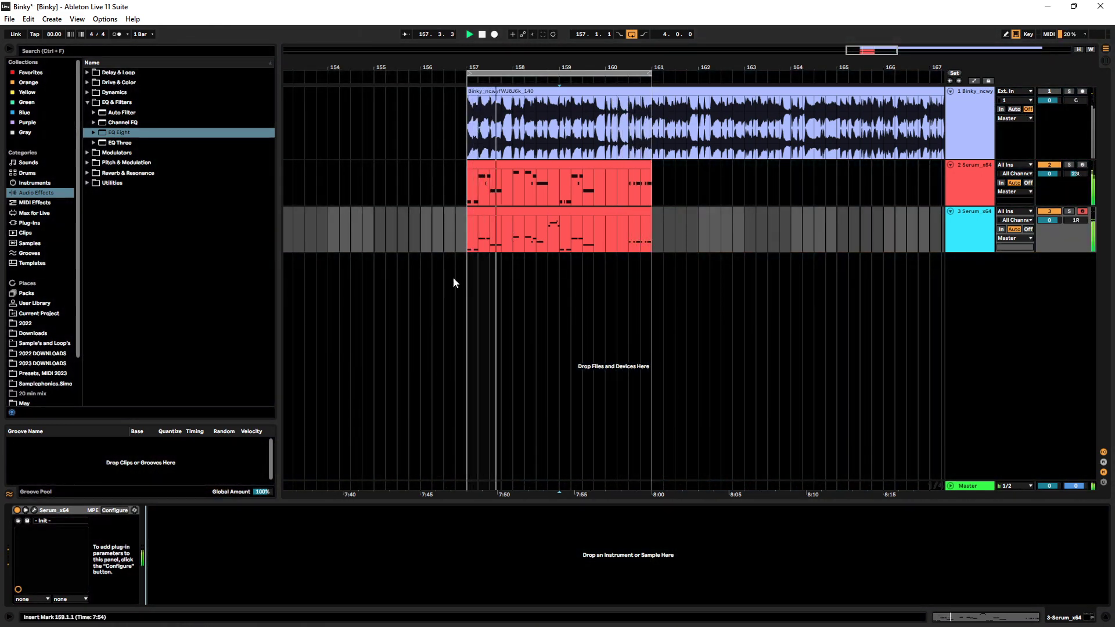
Reopen the third track's Serum and set the effects filter's cutoff to about 99 Hz and the EQ's low frequency to about 91 Hz
click(34, 511)
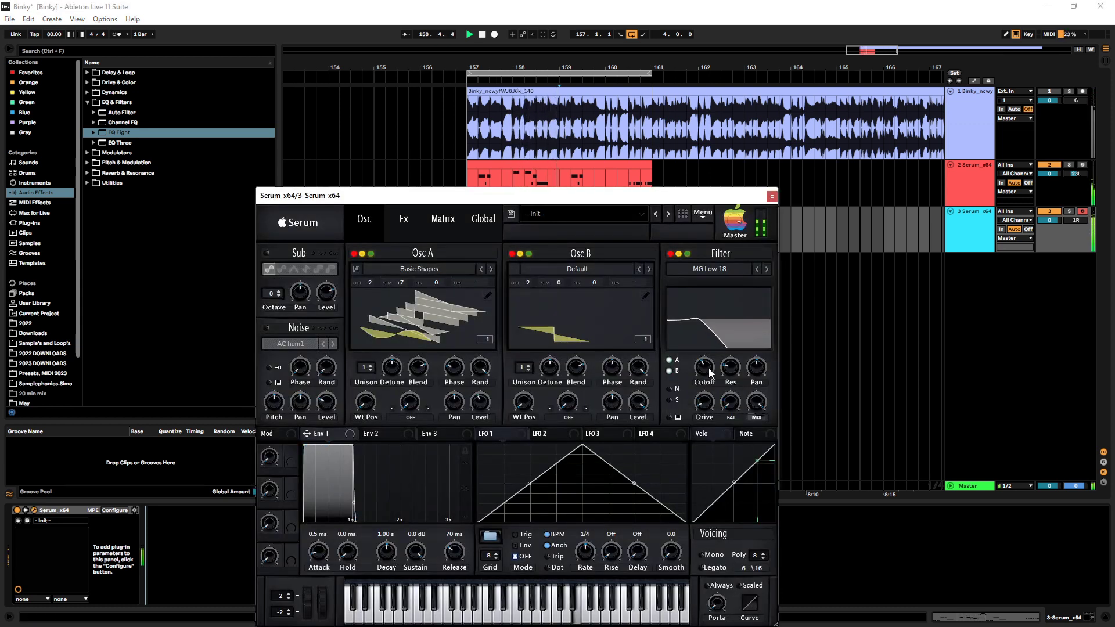
drag(632, 201, 605, 265)
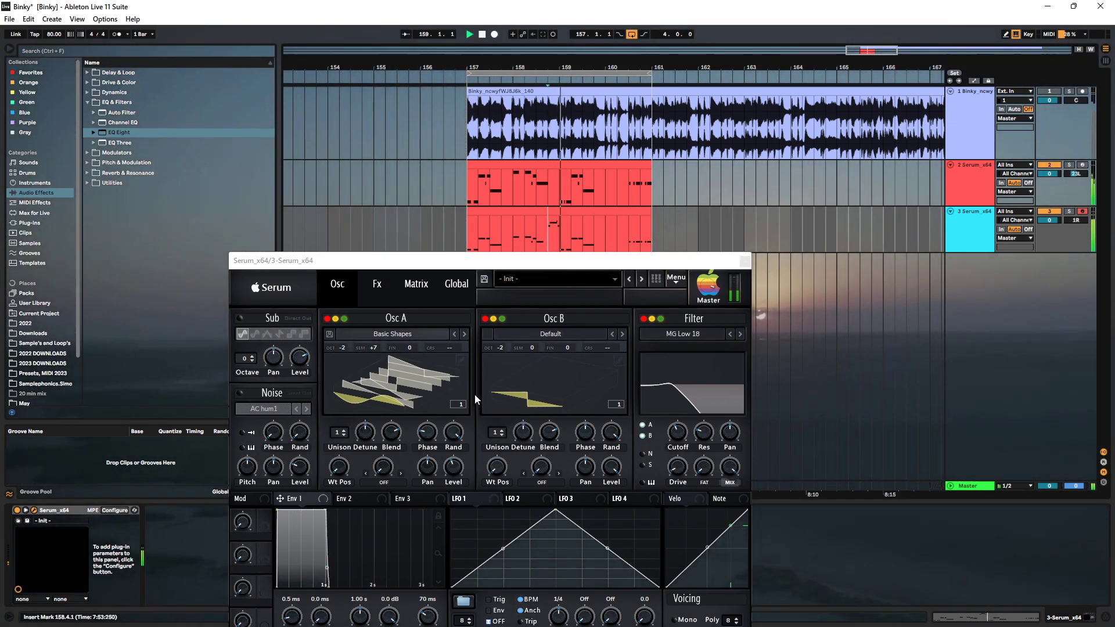
click(376, 286)
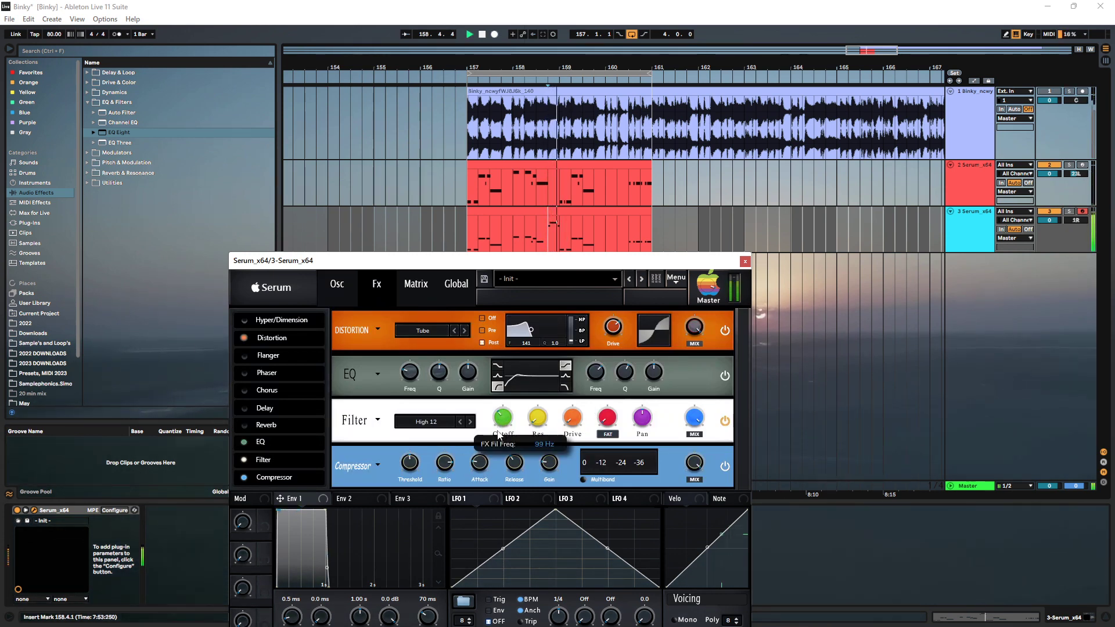
mouse_move(410, 380)
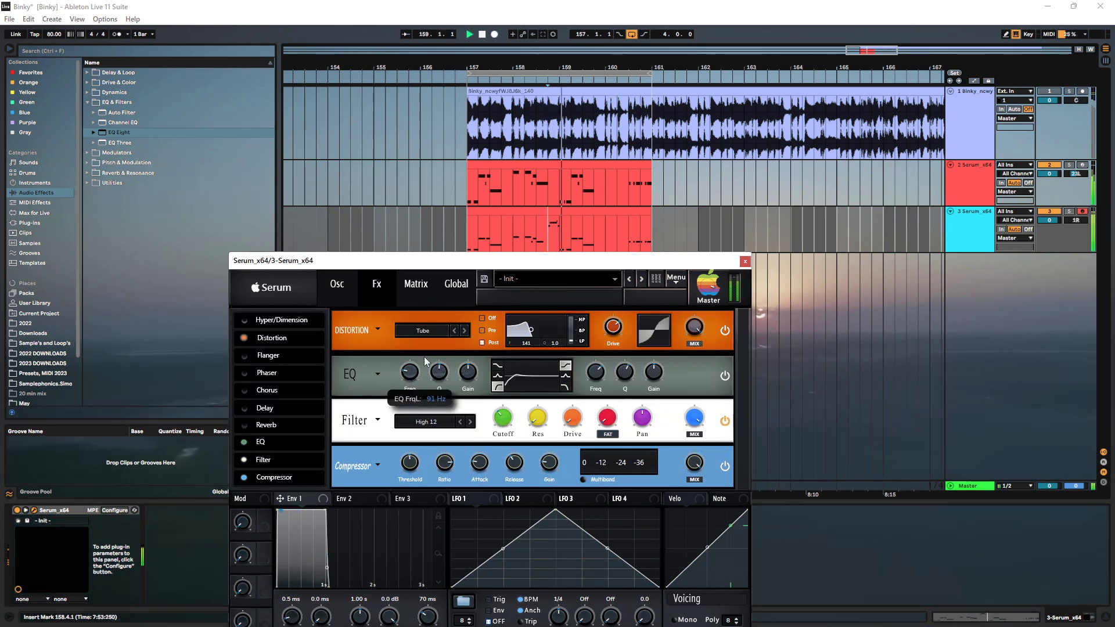
click(319, 284)
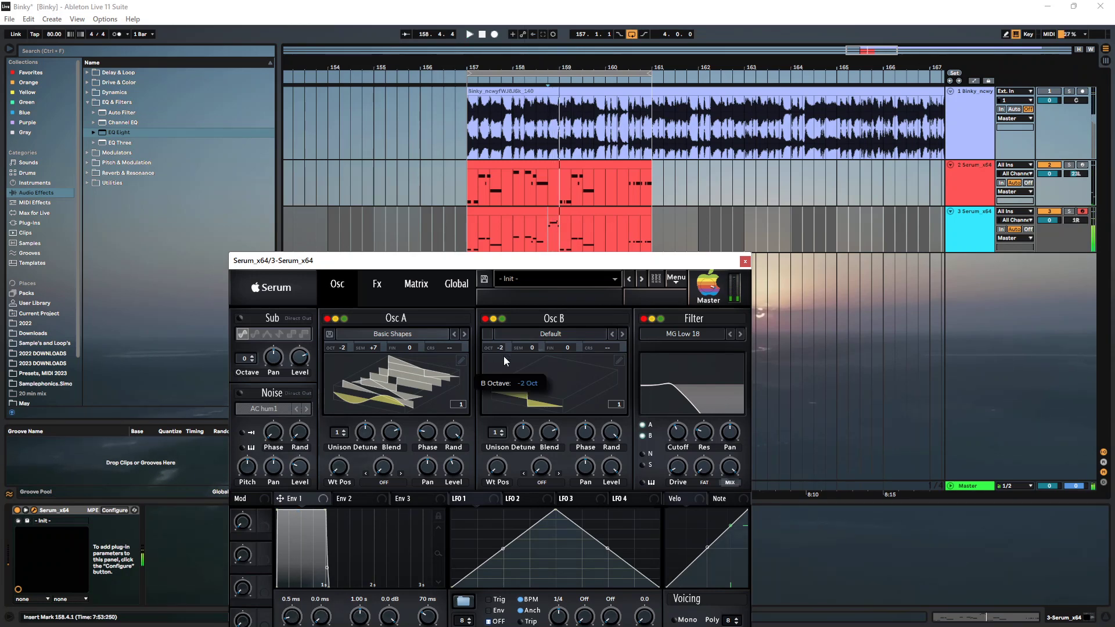
Set Osc B to -3 octaves and about 50% level, and the effects filter's cutoff to about 209 Hz
drag(503, 361, 500, 365)
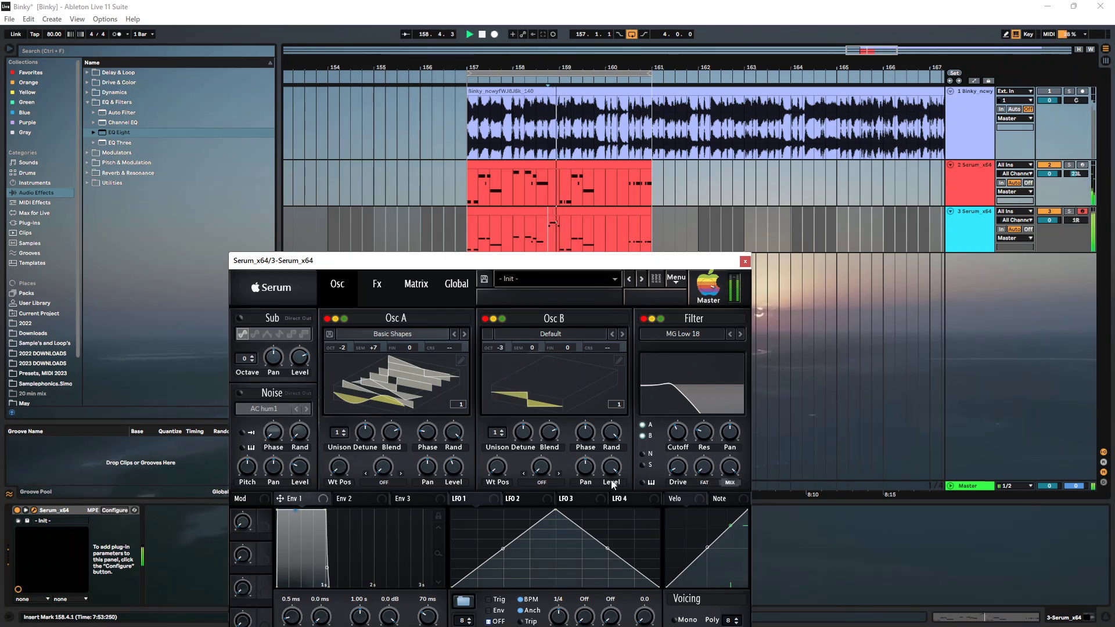
drag(613, 485, 605, 522)
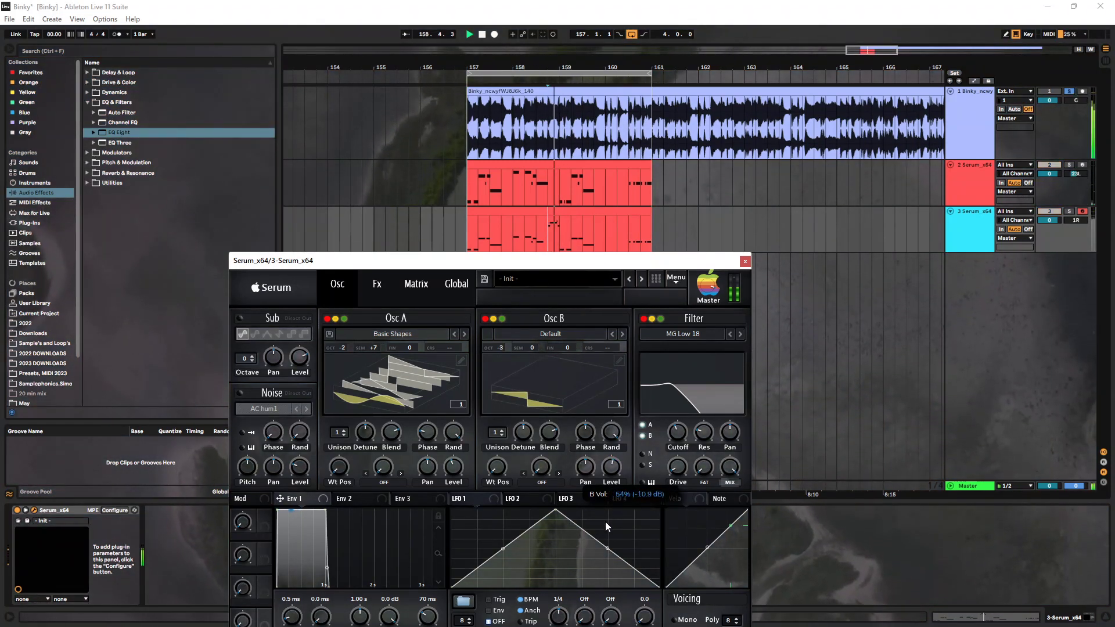
click(377, 284)
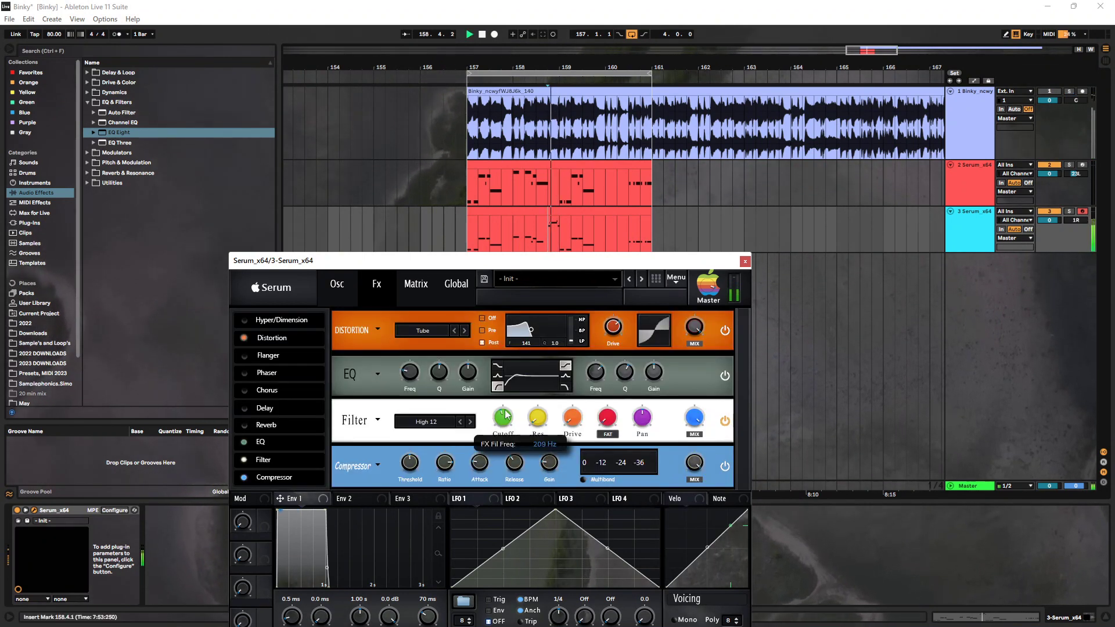
click(337, 284)
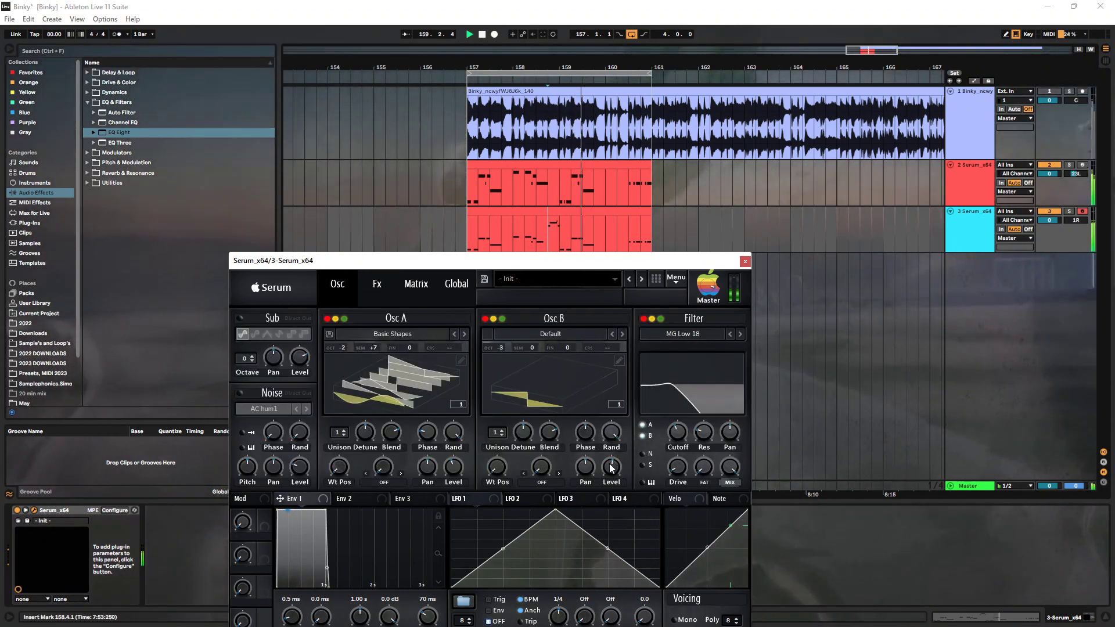
mouse_move(612, 473)
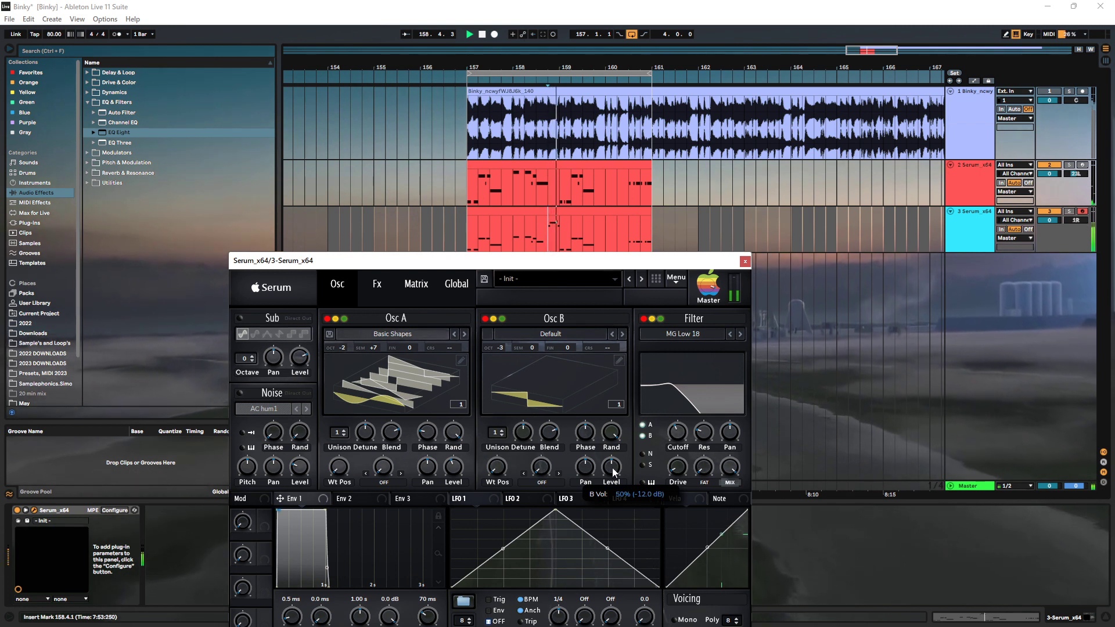
mouse_move(683, 430)
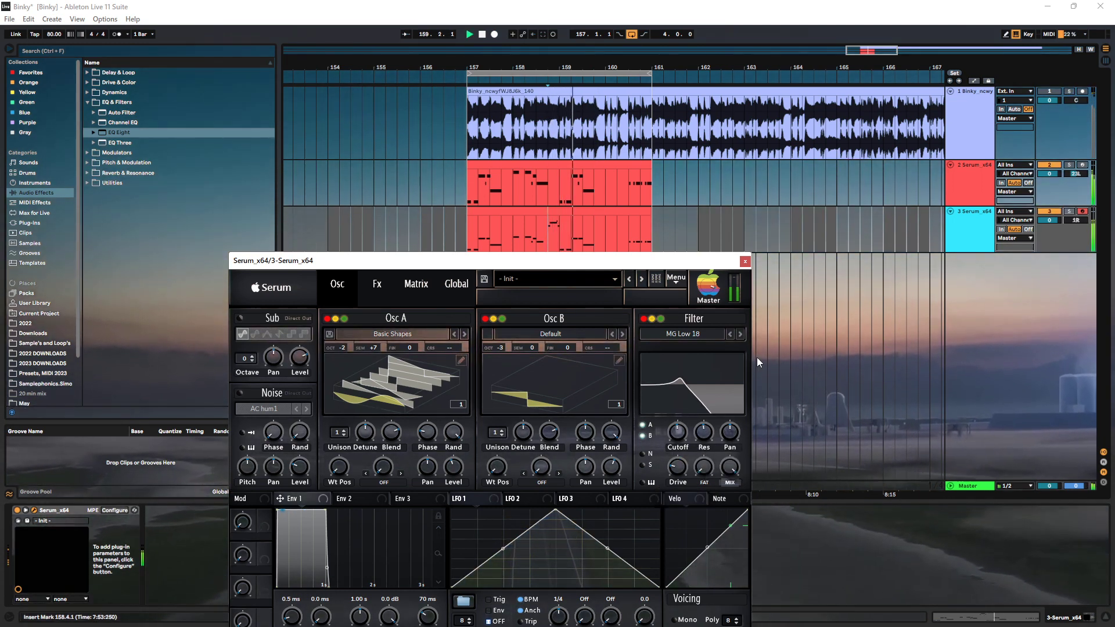
Close Serum, compare with the original audio, and pan the third track to 22L and the second track to 19L
drag(1076, 224, 1076, 241)
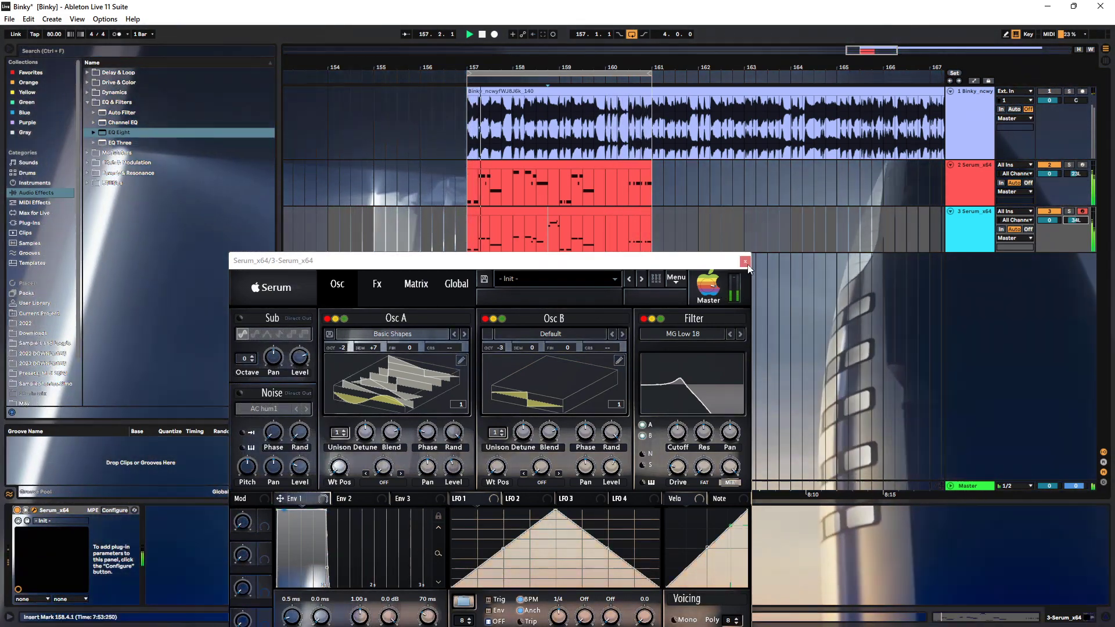
click(745, 261)
drag(1076, 220, 1076, 214)
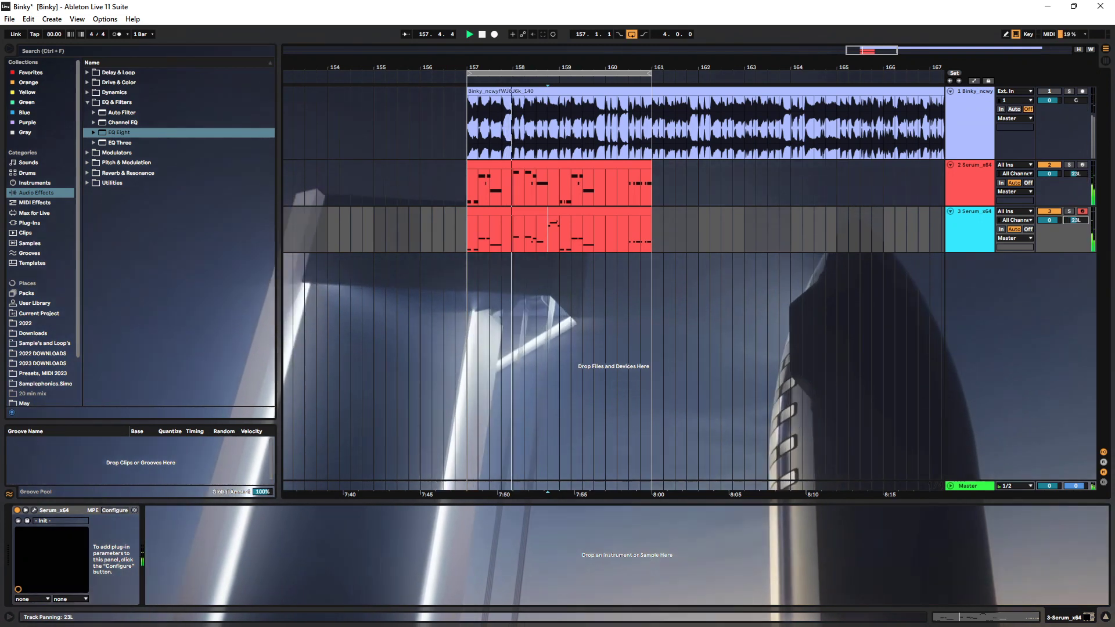
click(967, 351)
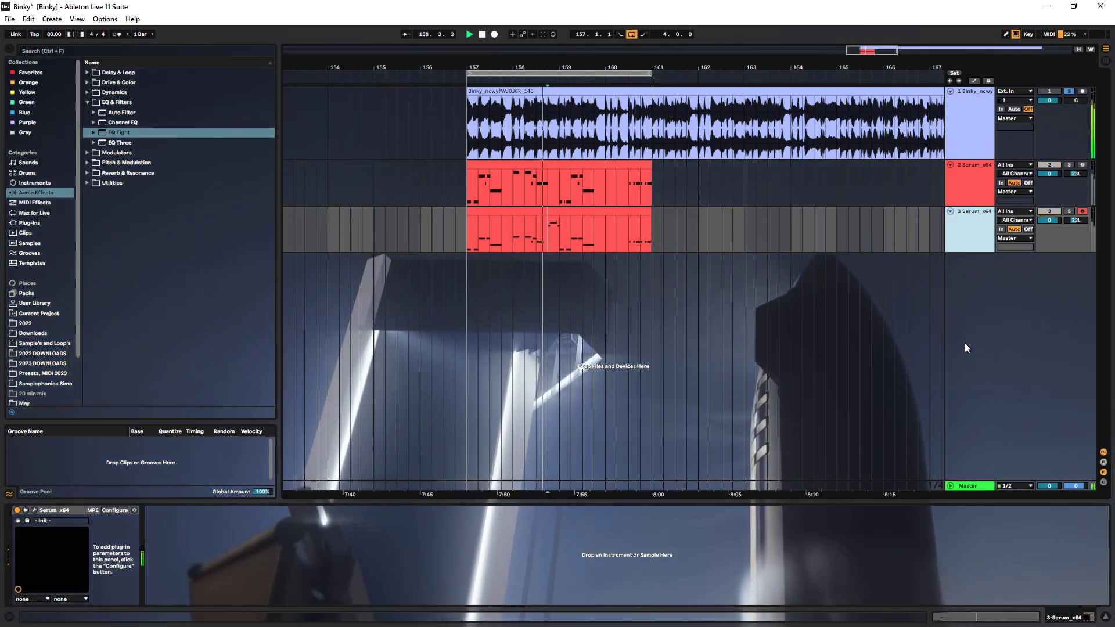
click(1069, 92)
click(1075, 174)
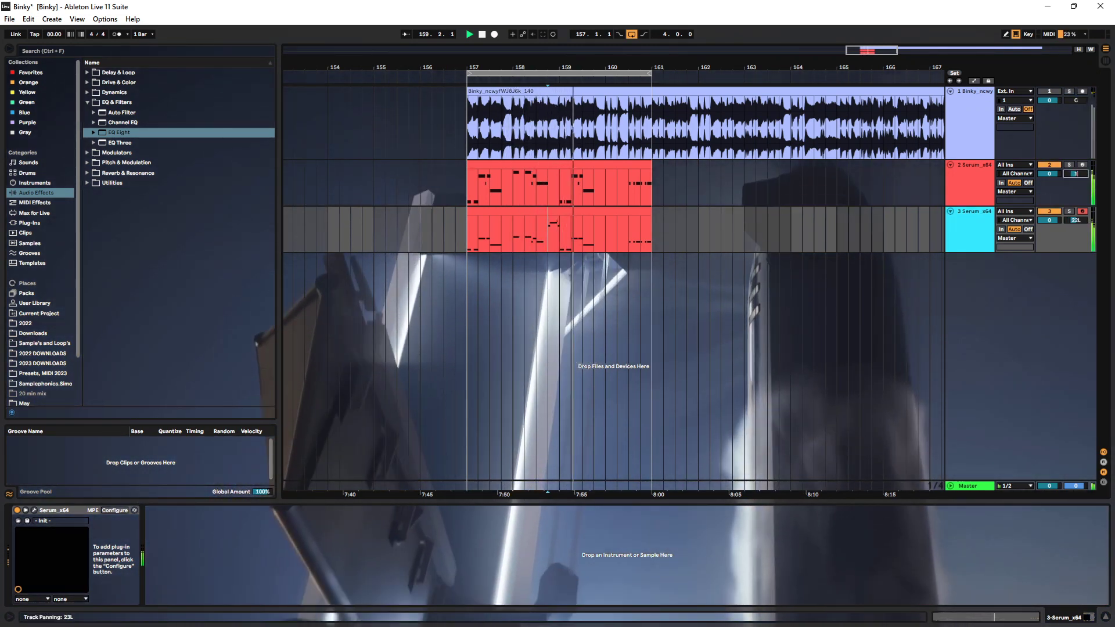
text(19l)
Reopen the third track's Serum, raise the EQ's low frequency and set the distortion drive to about 44%
click(971, 227)
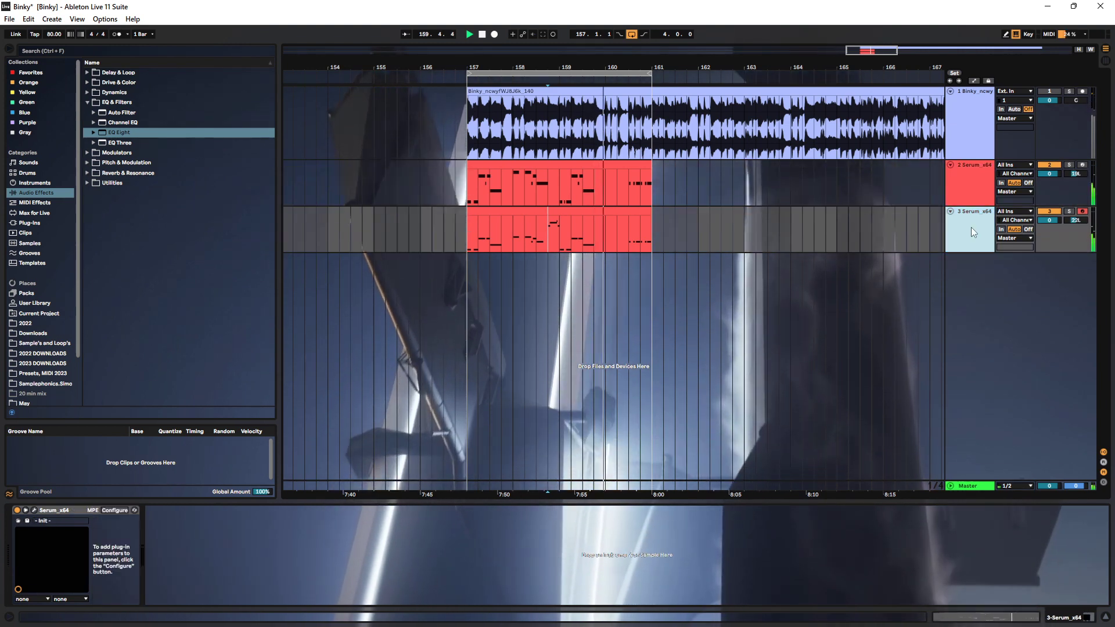
click(42, 511)
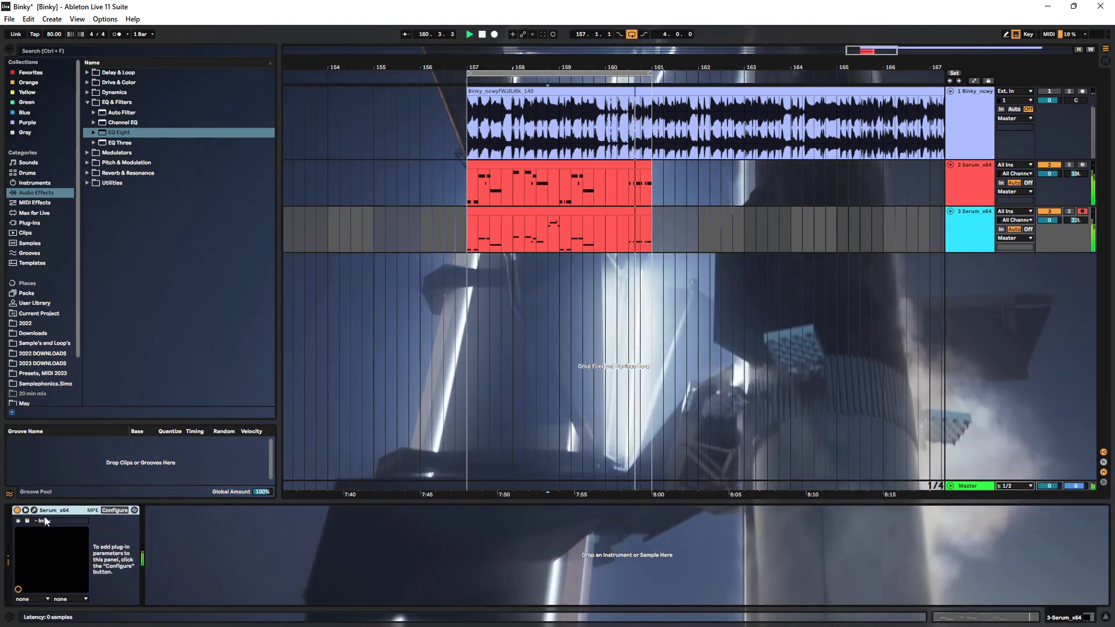
click(35, 511)
click(377, 219)
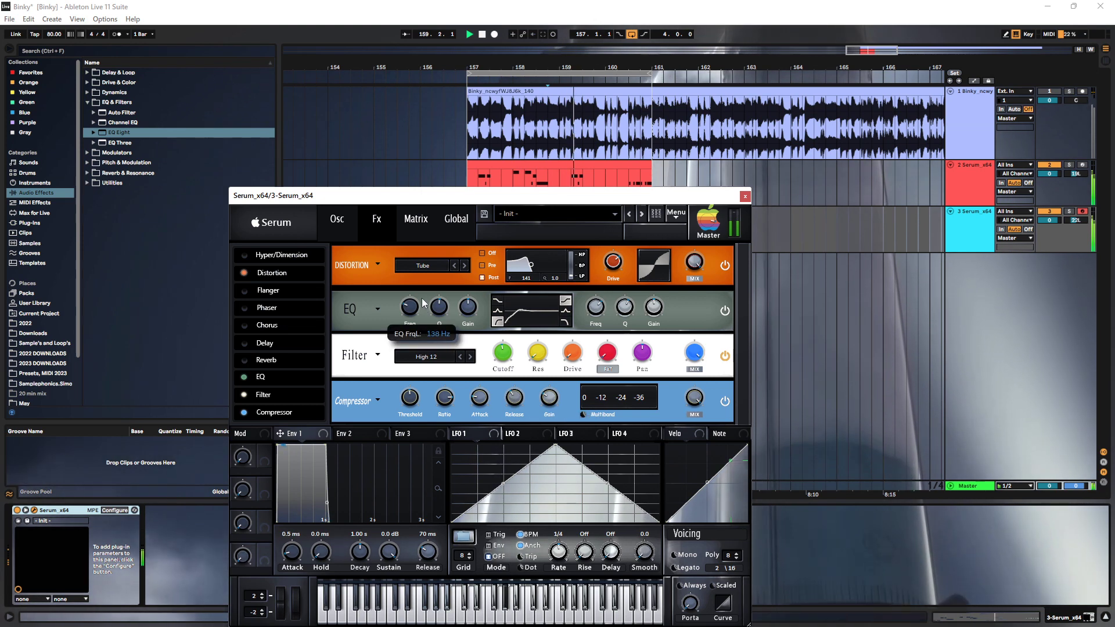
drag(422, 298, 443, 309)
key(space)
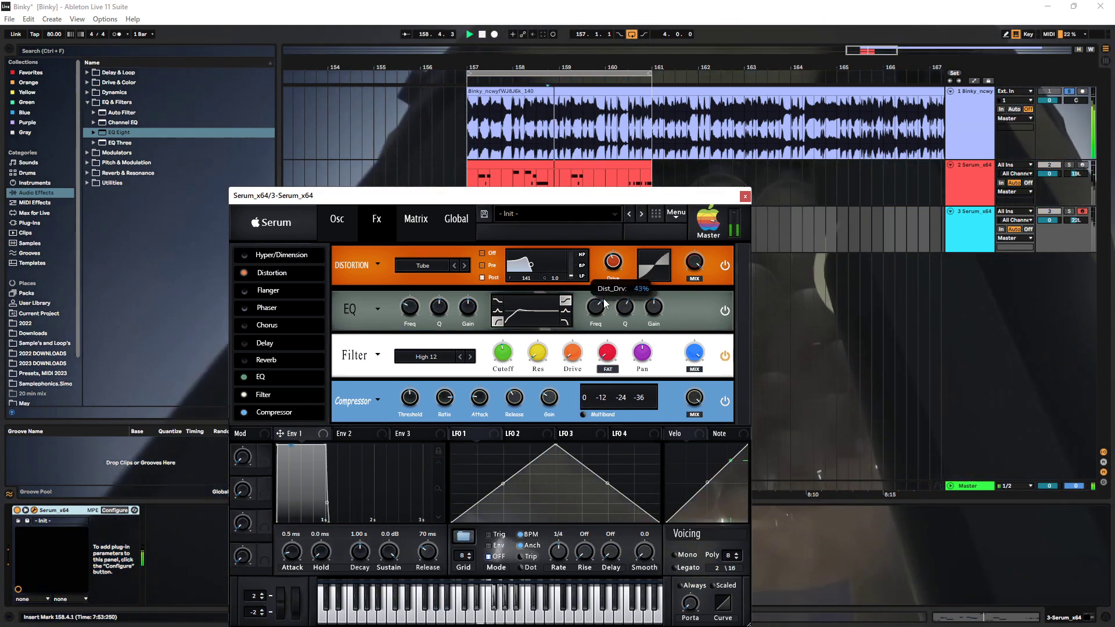
drag(614, 271, 614, 268)
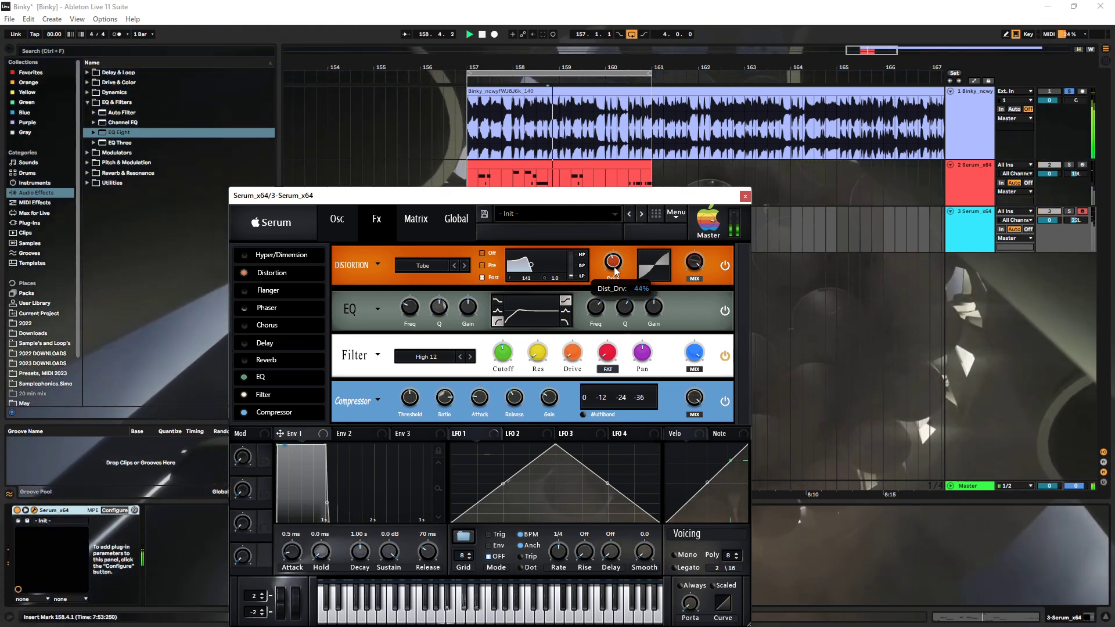
Turn on the reverb at the end of the effects chain and adjust its high cut with the third track soloed
click(267, 361)
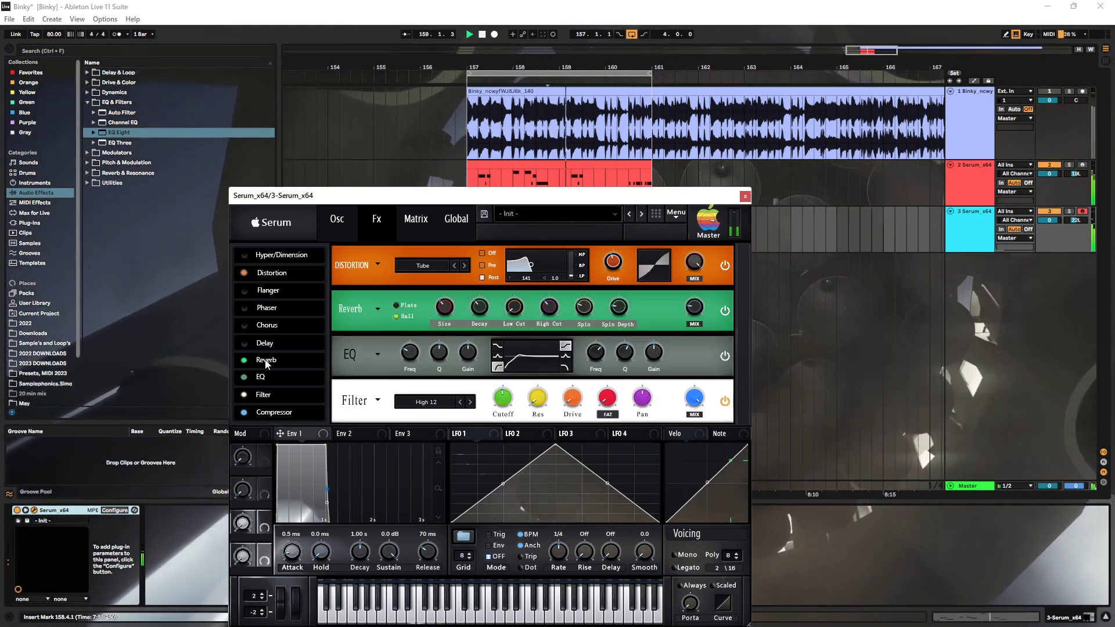
drag(267, 360, 294, 458)
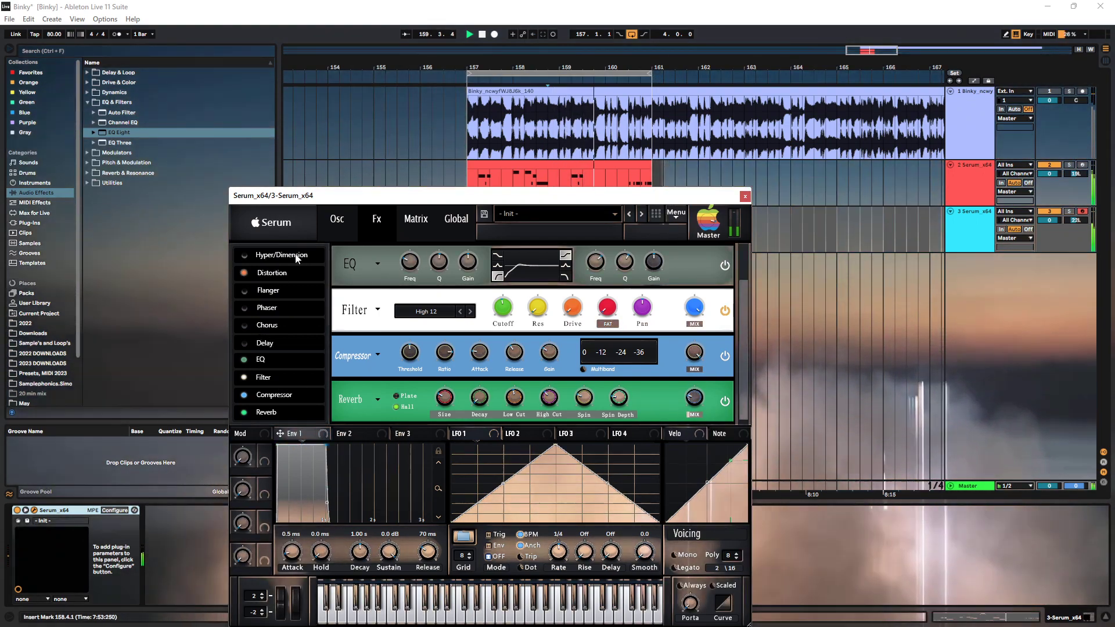
click(336, 221)
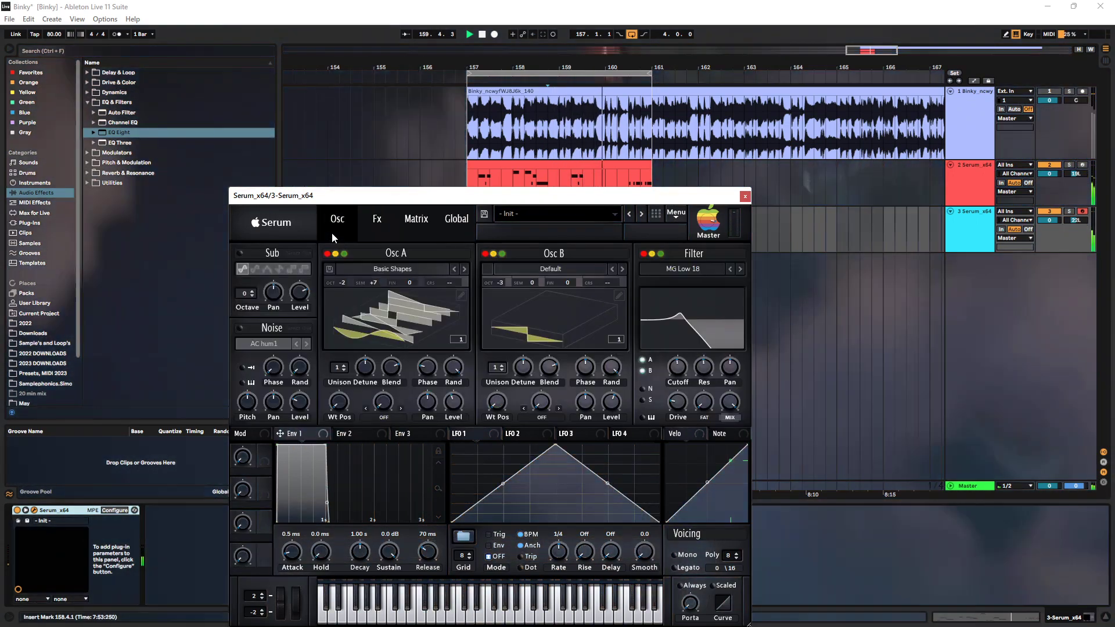
click(377, 219)
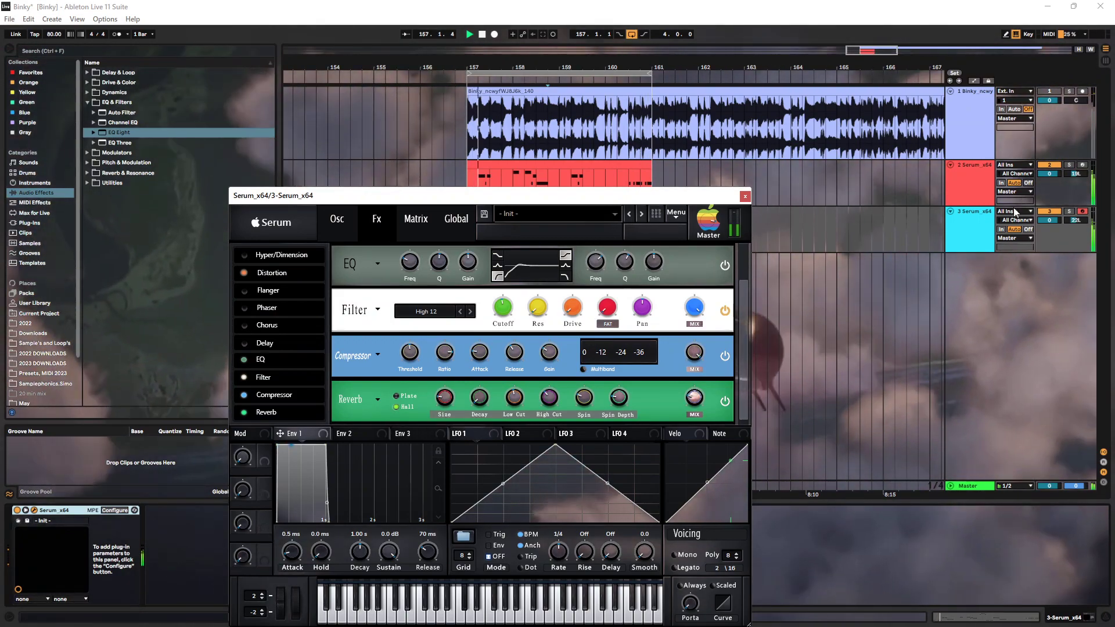
click(1069, 212)
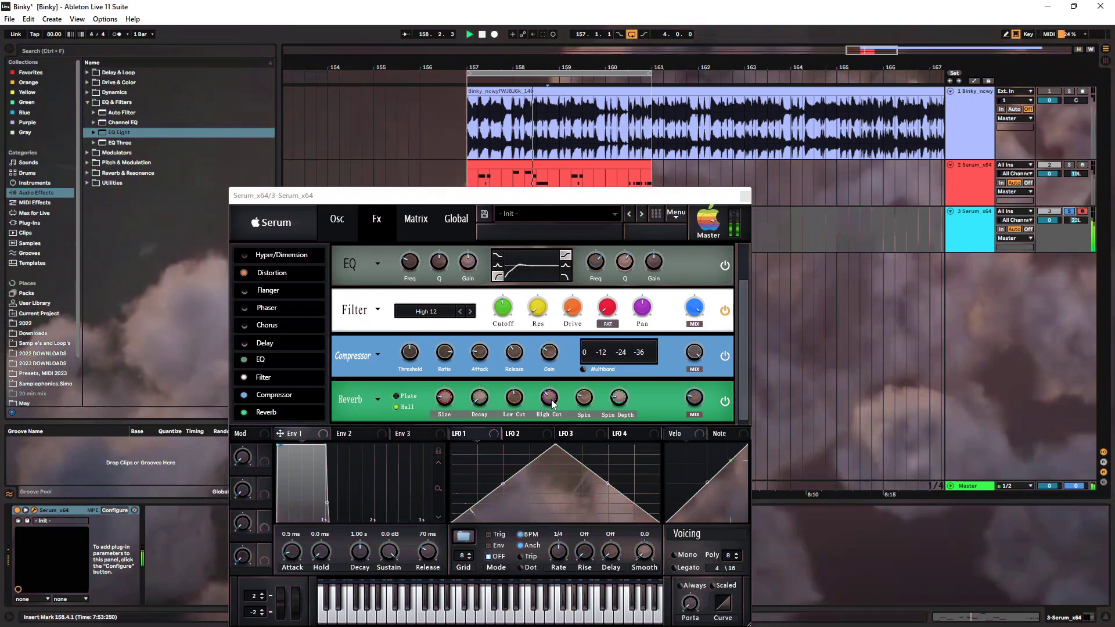
drag(549, 399, 555, 390)
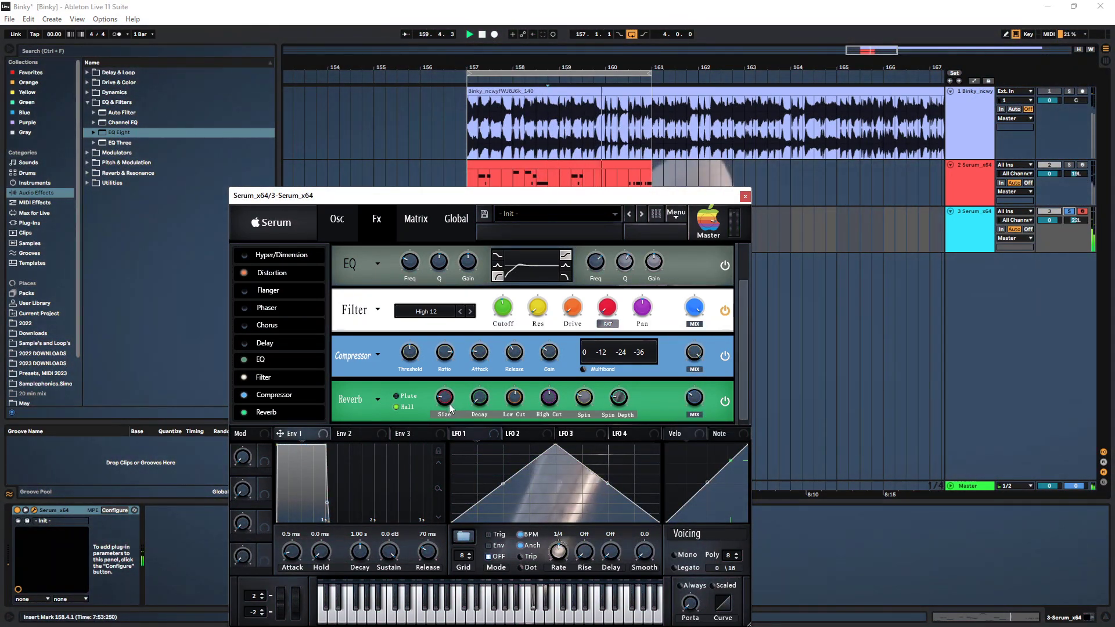
Try a chorus at the end of the effects chain with a 0.02 Hz rate and about 7% mix
click(245, 324)
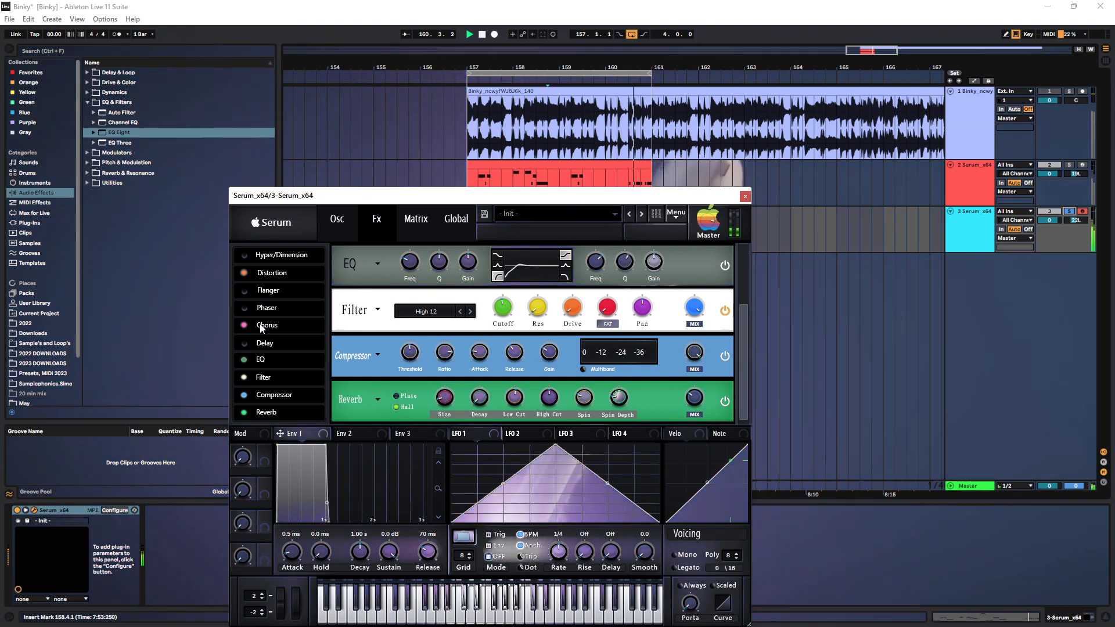
drag(260, 326, 263, 414)
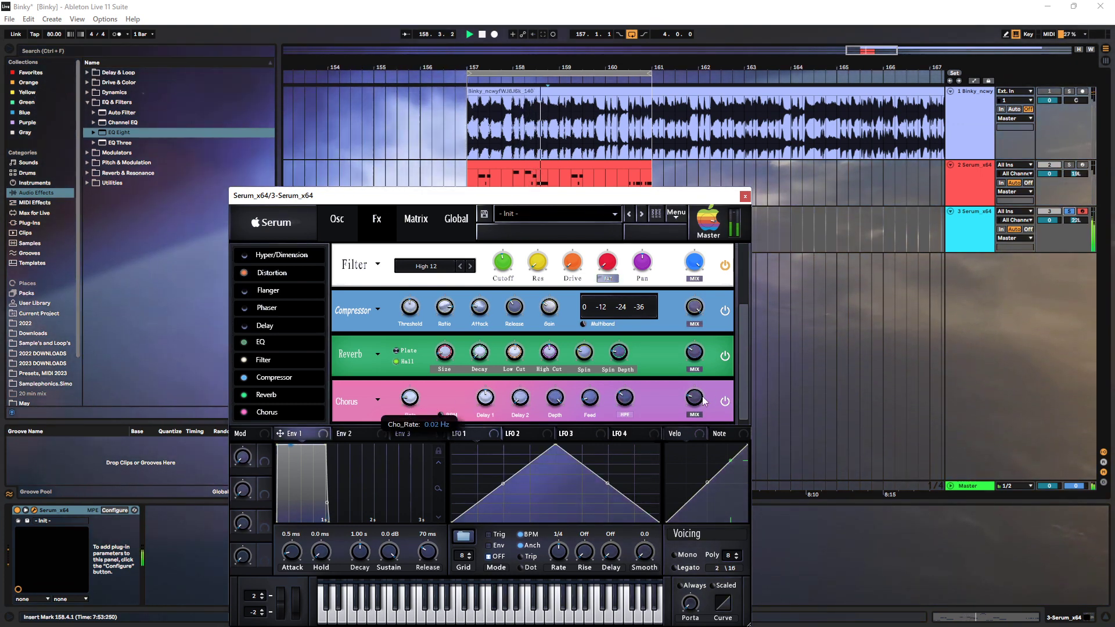
drag(696, 405, 696, 408)
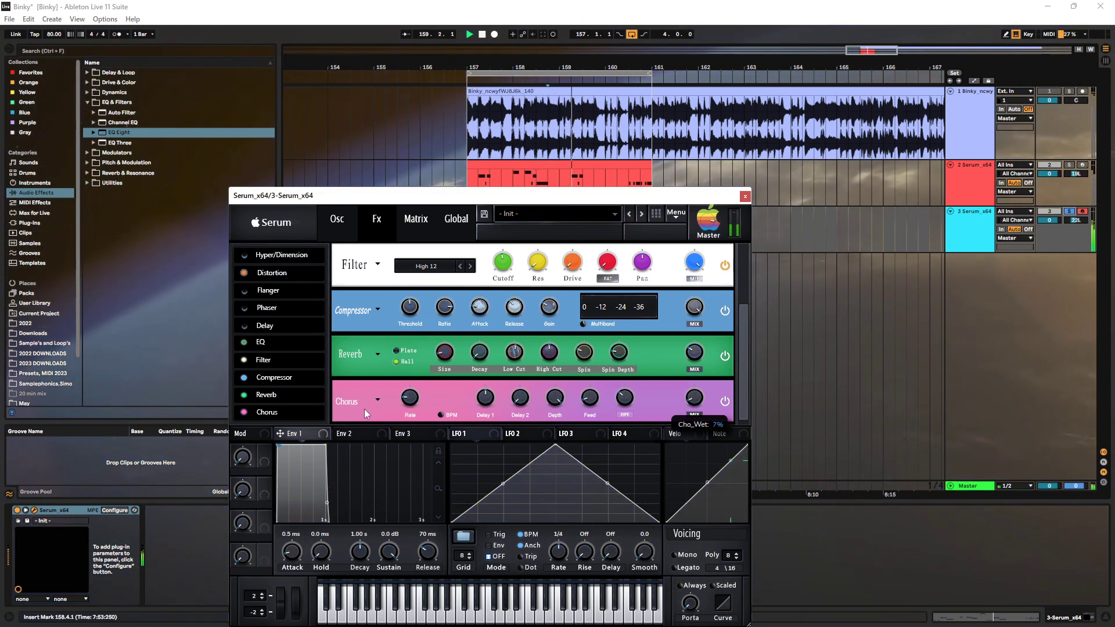
Try a phaser at the end of the chain in place of the chorus and switch it off again
drag(246, 309, 253, 419)
drag(254, 462, 256, 462)
drag(696, 398, 671, 481)
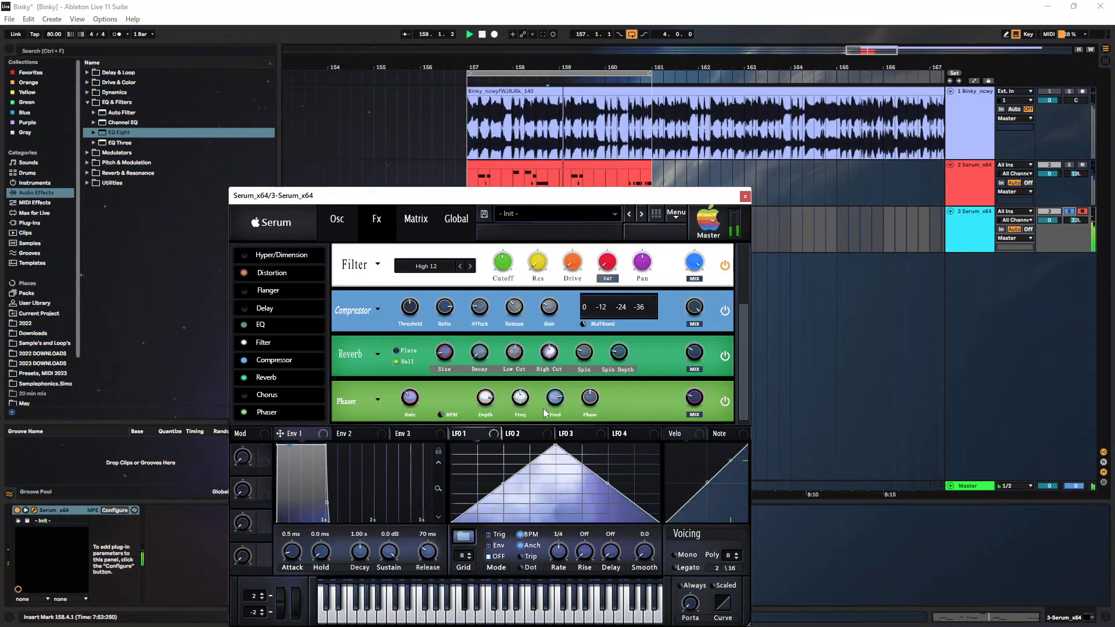
click(246, 414)
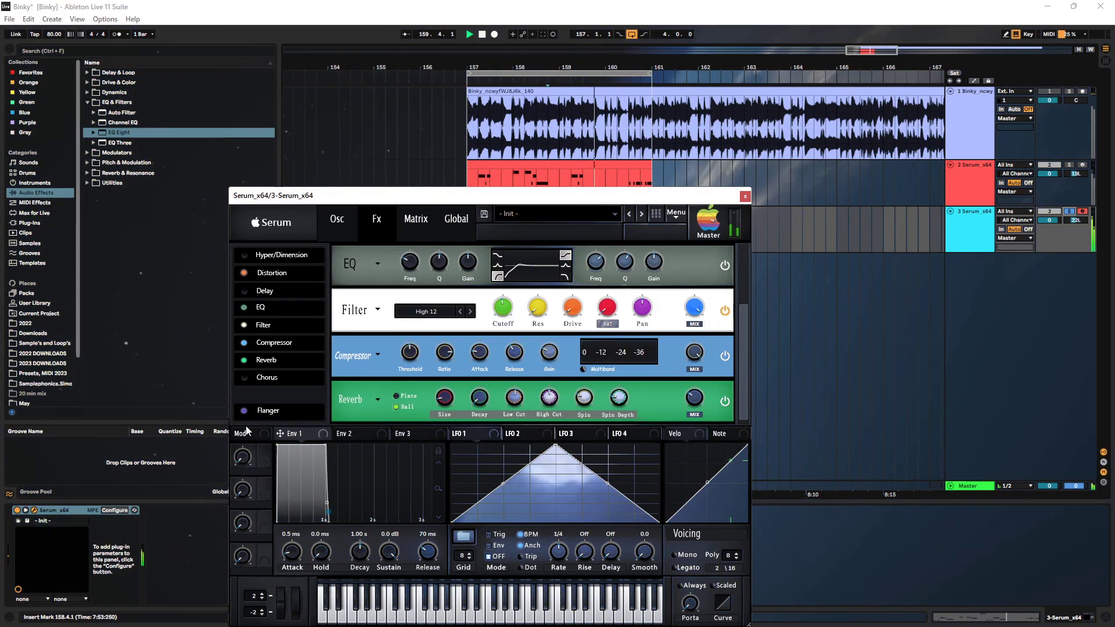
Try a flanger before the reverb at about 12% mix, unsolo the third track and switch the flanger off during playback
drag(247, 431, 249, 428)
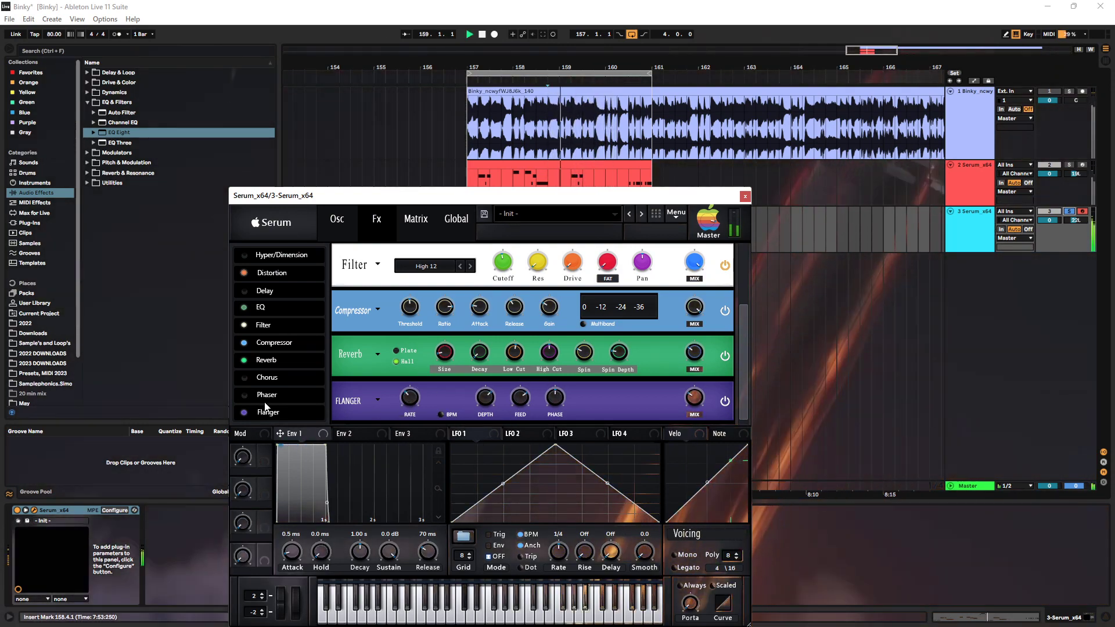
drag(268, 412, 281, 354)
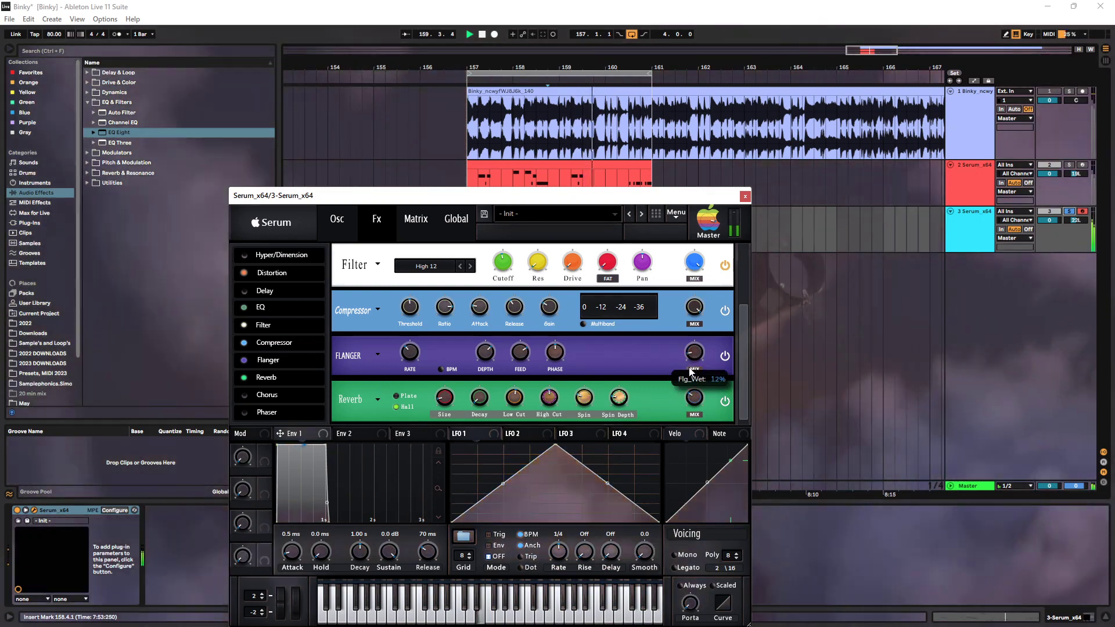
click(1070, 213)
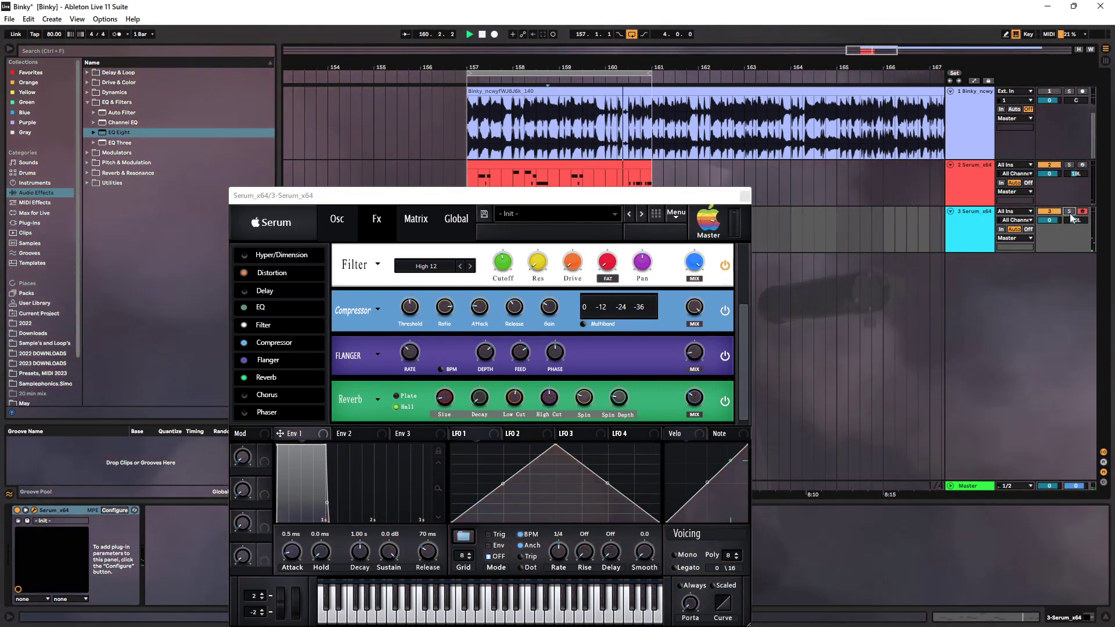
key(space)
key(space)
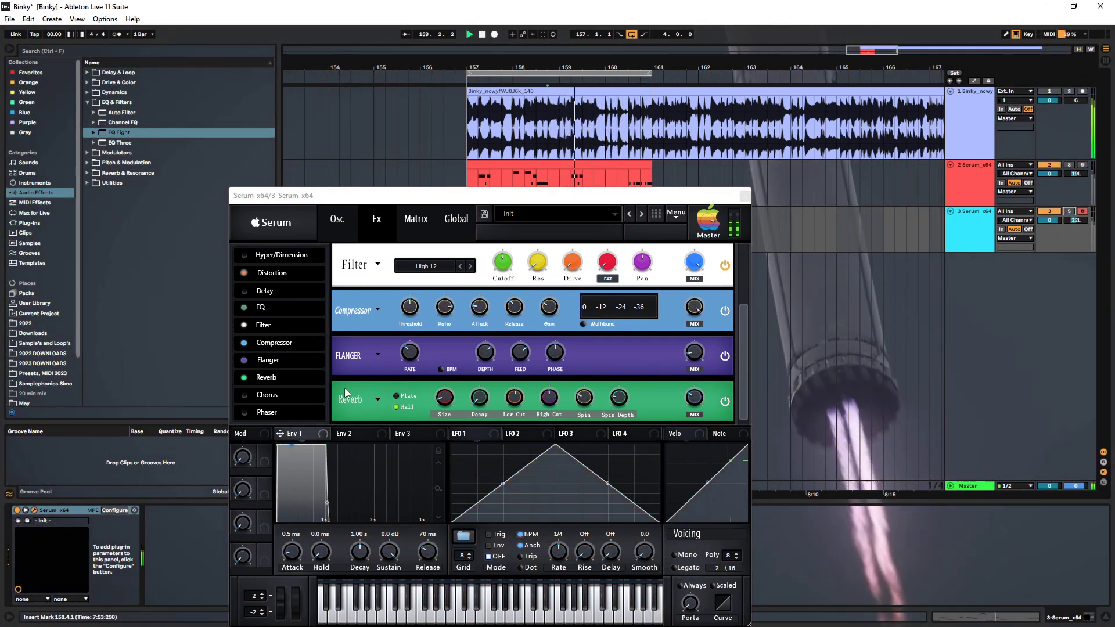
click(259, 362)
Open the second track's Serum, check the third track's effects chain against it and close the third track's Serum
click(746, 197)
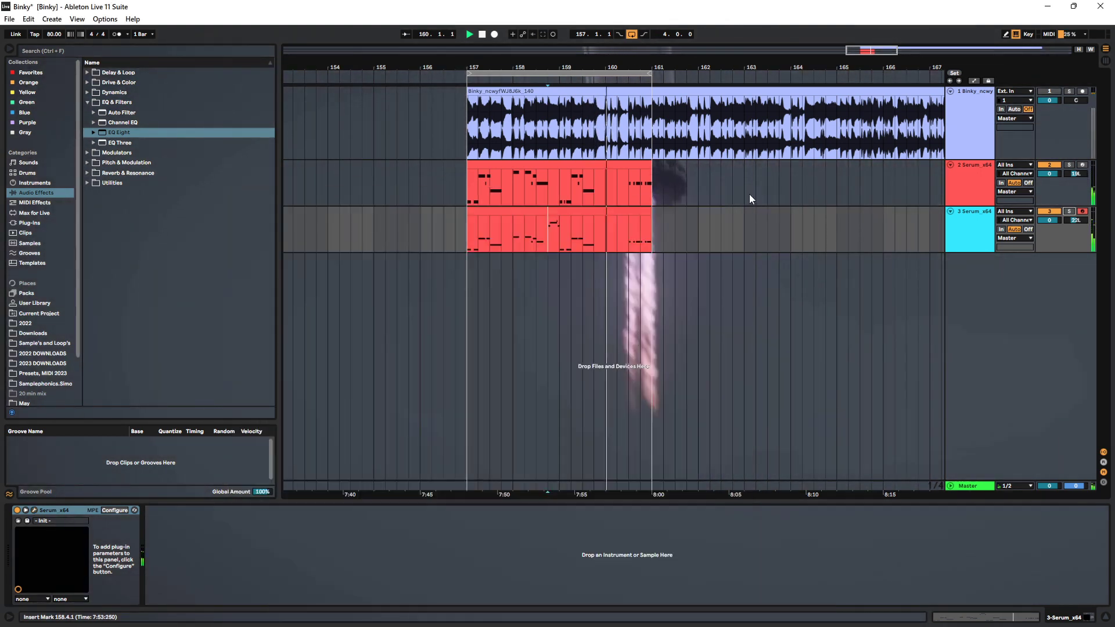
click(969, 187)
click(35, 511)
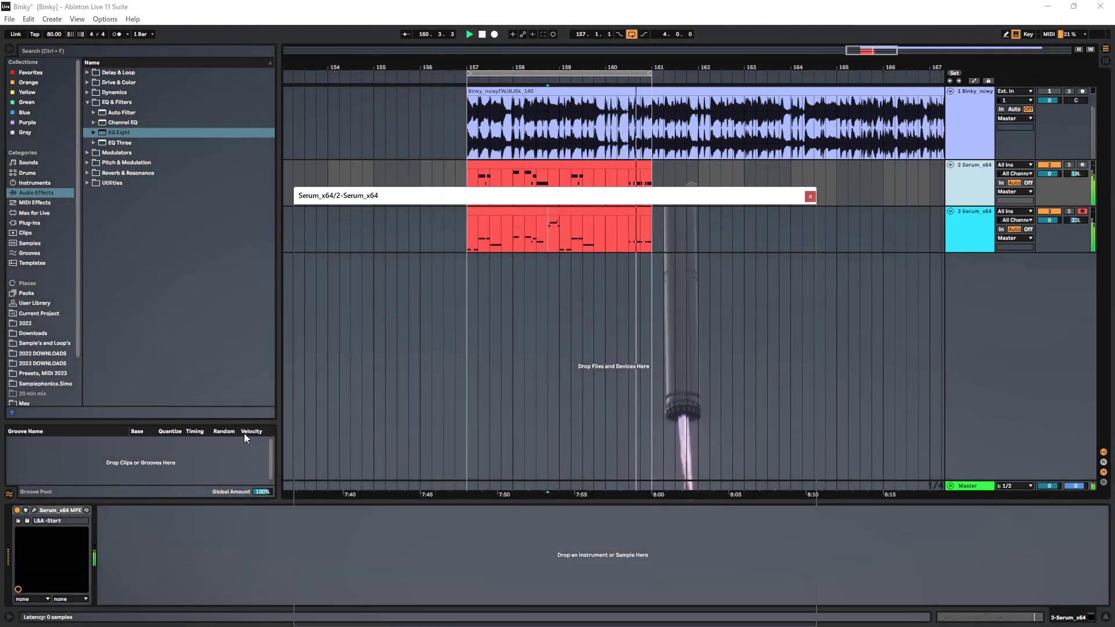
click(891, 232)
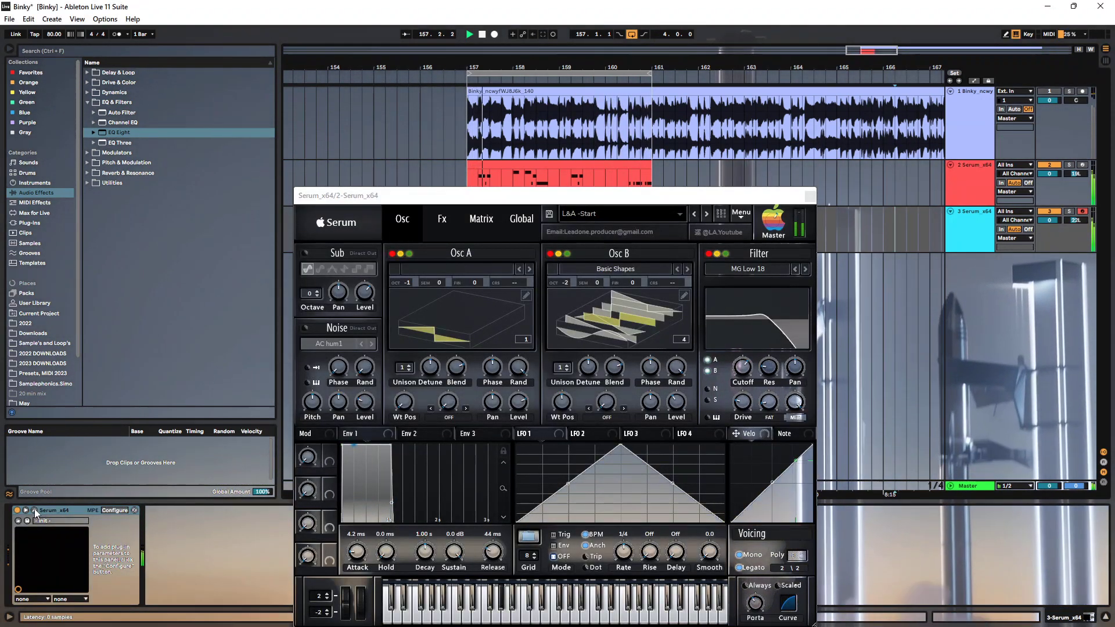
click(33, 510)
click(382, 219)
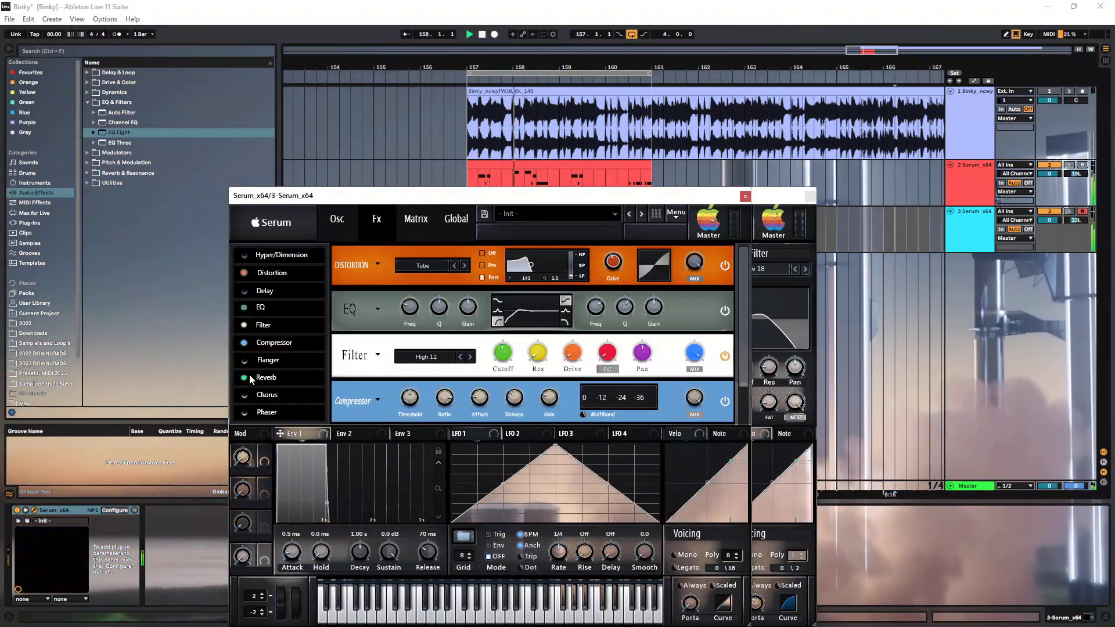
click(745, 197)
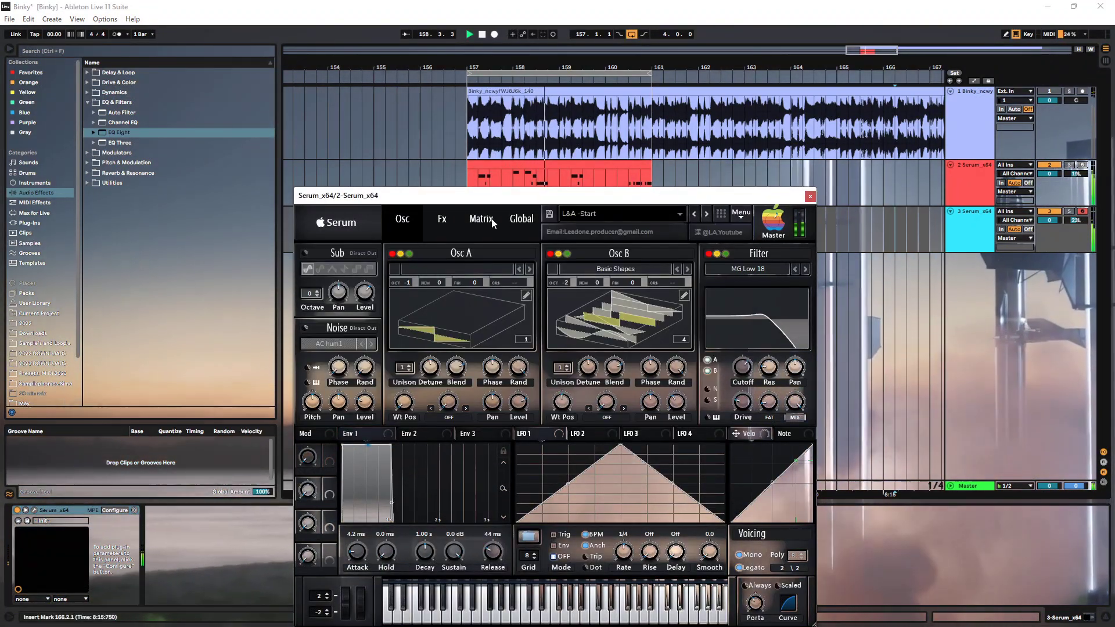
Add a HardClip distortion at about 86% mix to the second track's Serum, set its master volume to 62% and solo the reference track
click(442, 219)
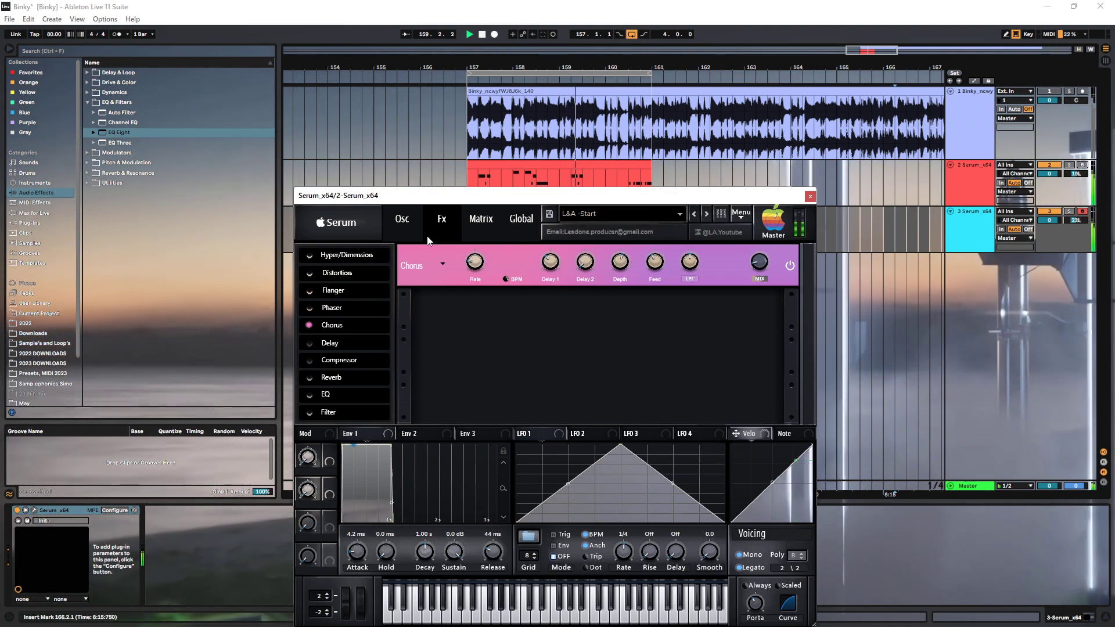
click(402, 219)
click(441, 219)
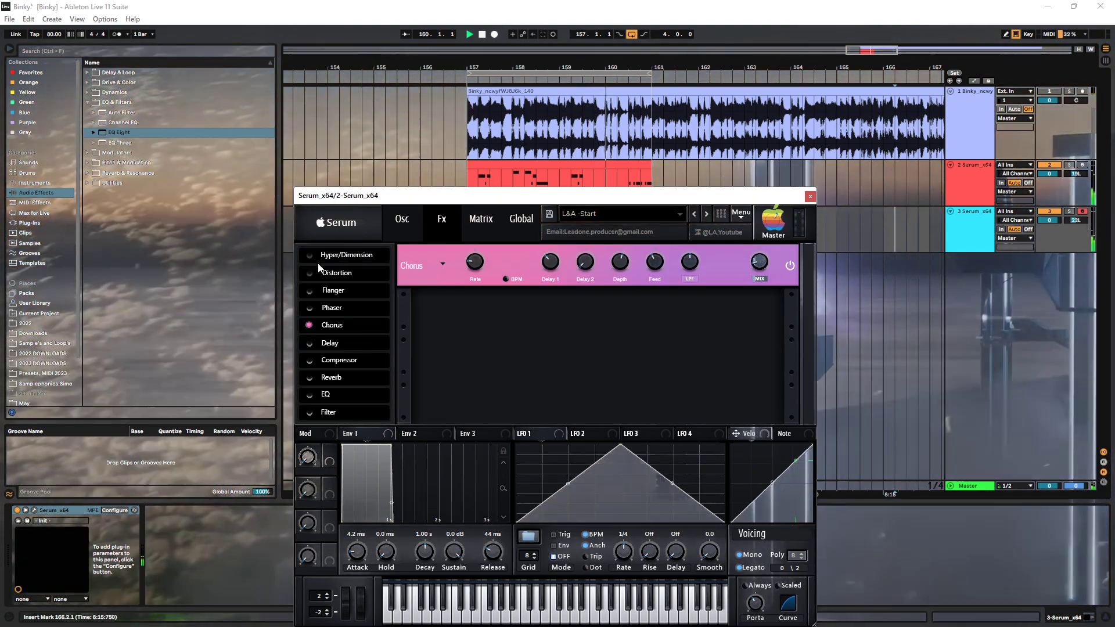
click(337, 272)
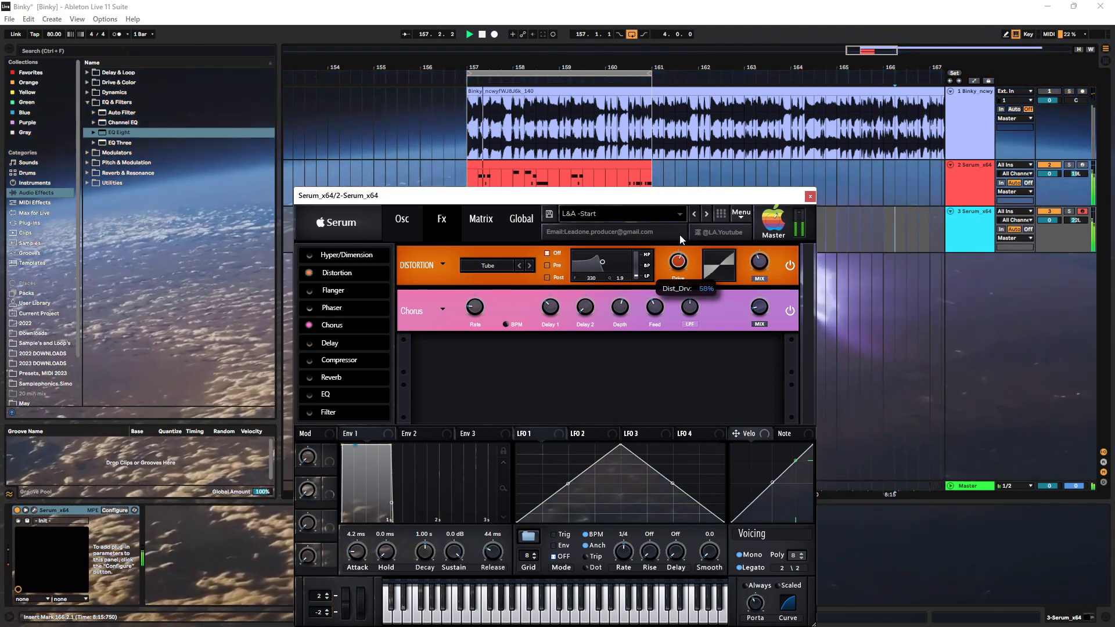
click(529, 266)
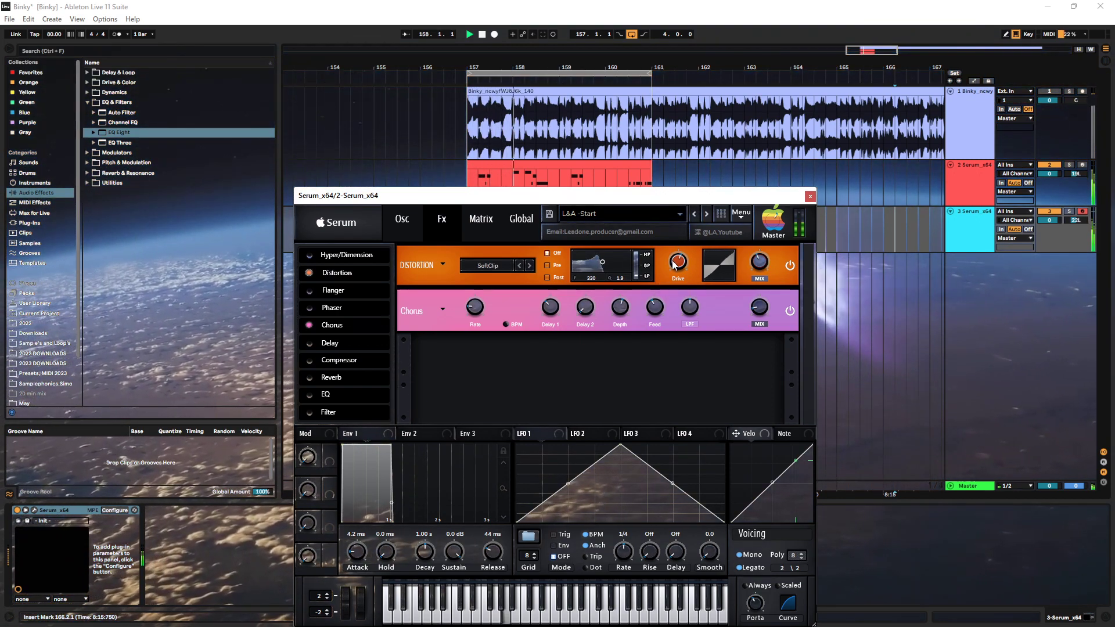
click(530, 266)
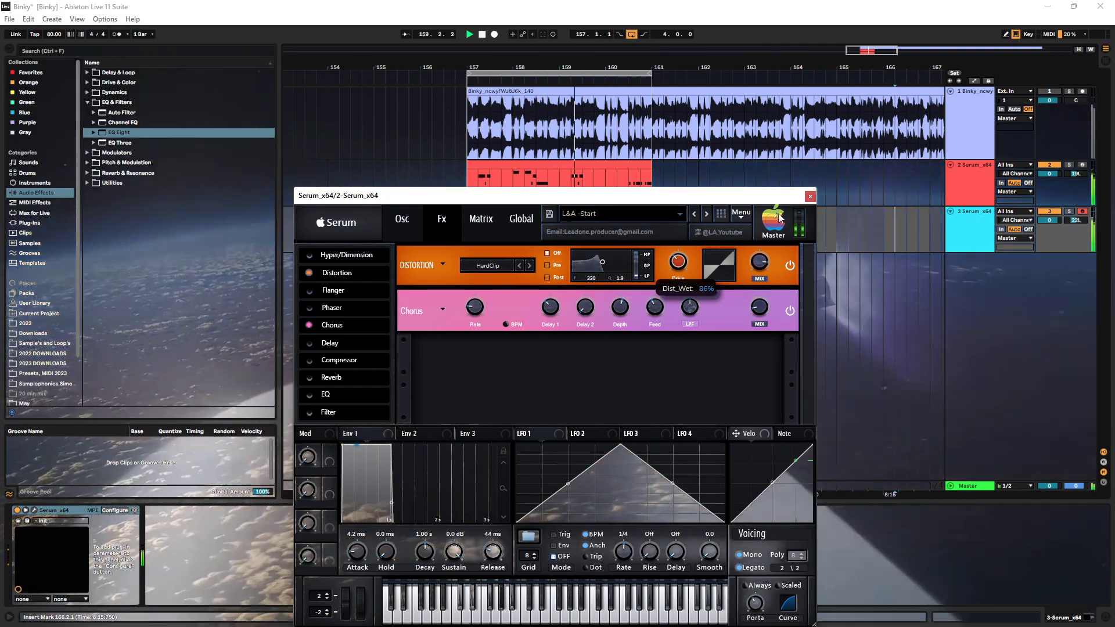
click(1068, 91)
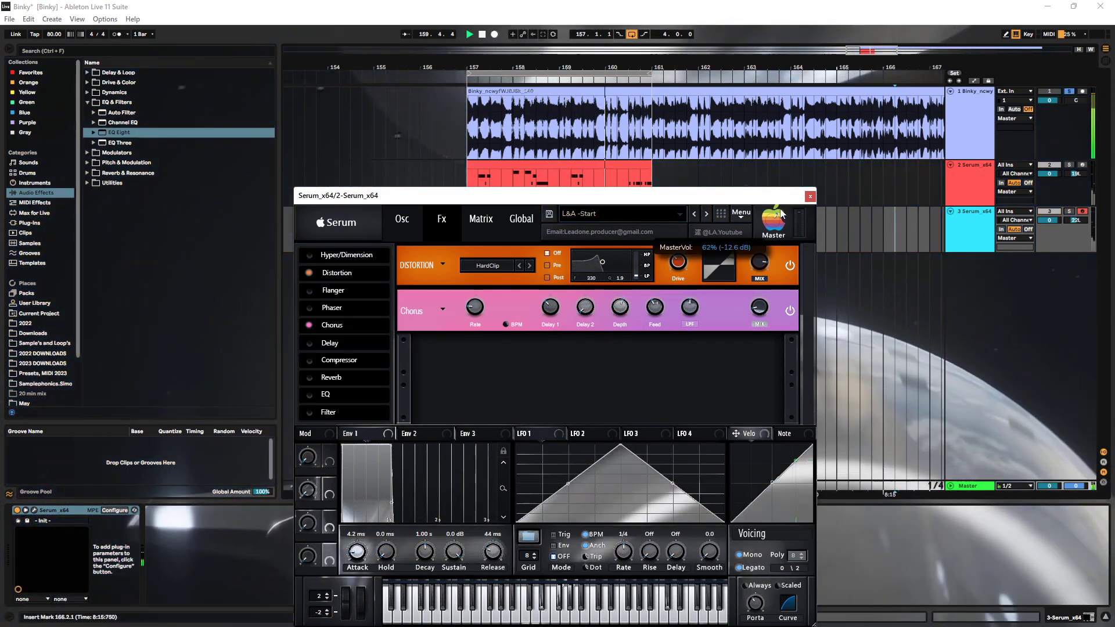
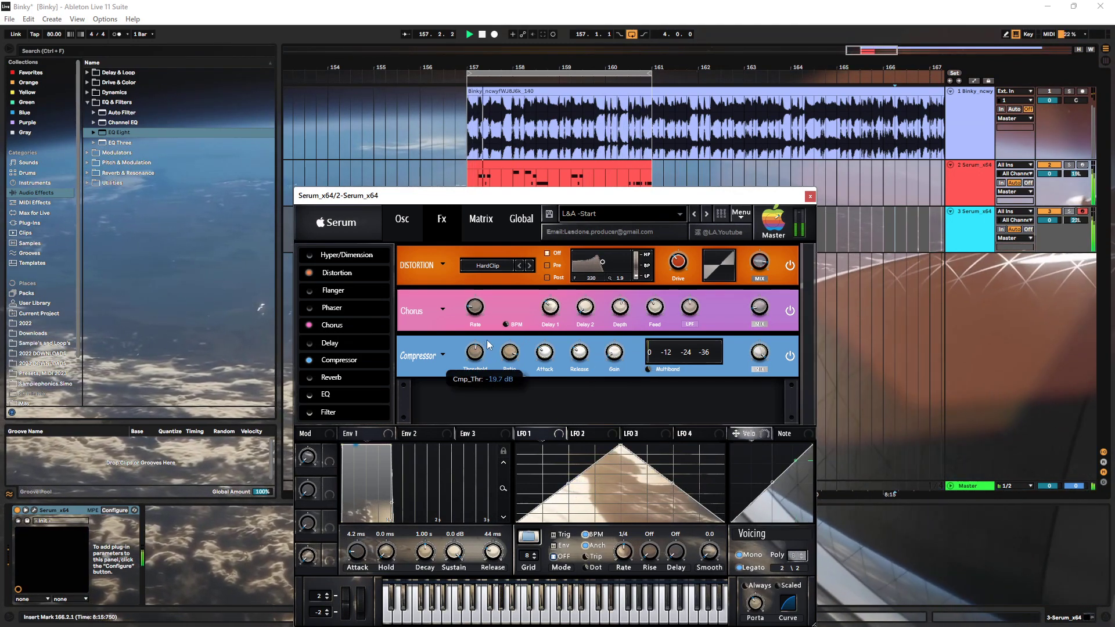
Set the second track's Serum compressor threshold to about -16.3 dB, adjust its gain and return to the oscillator view
drag(475, 352, 474, 362)
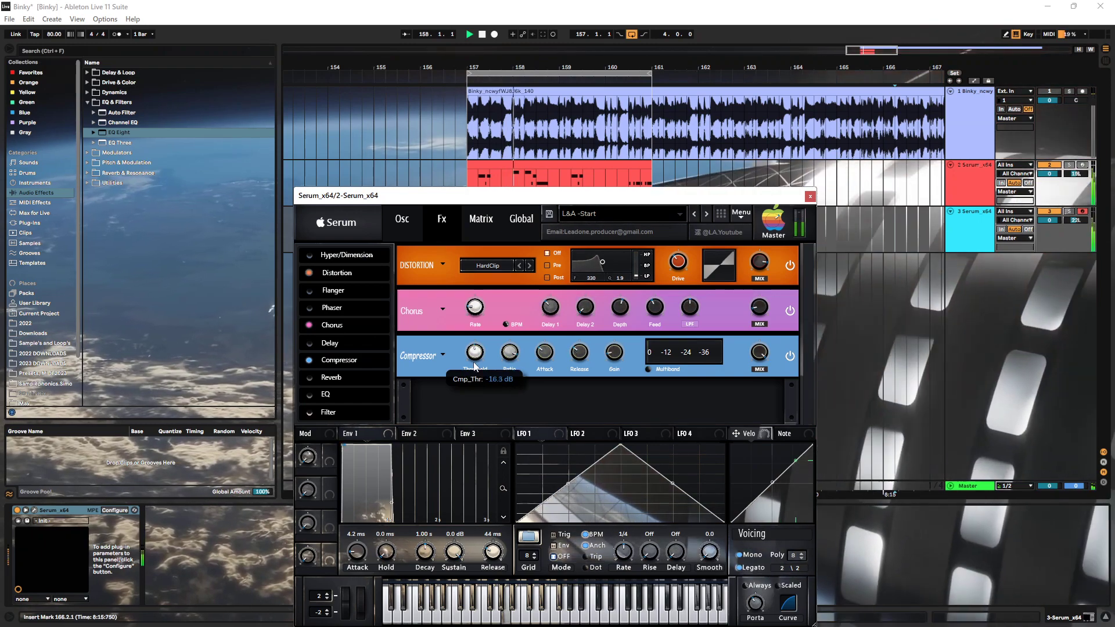
drag(615, 352, 614, 356)
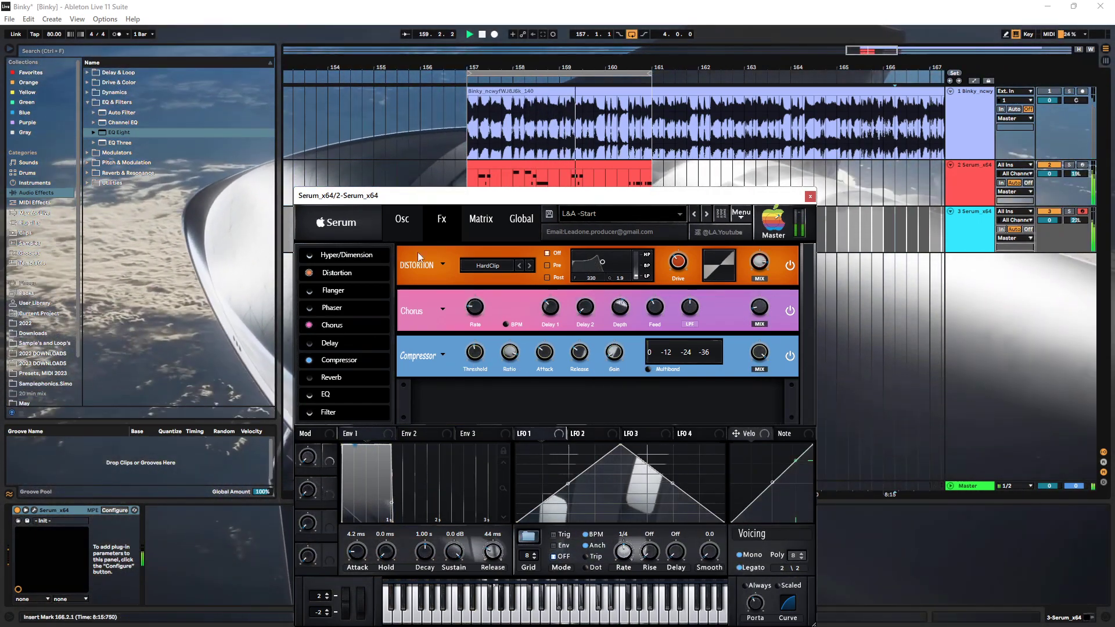
click(402, 219)
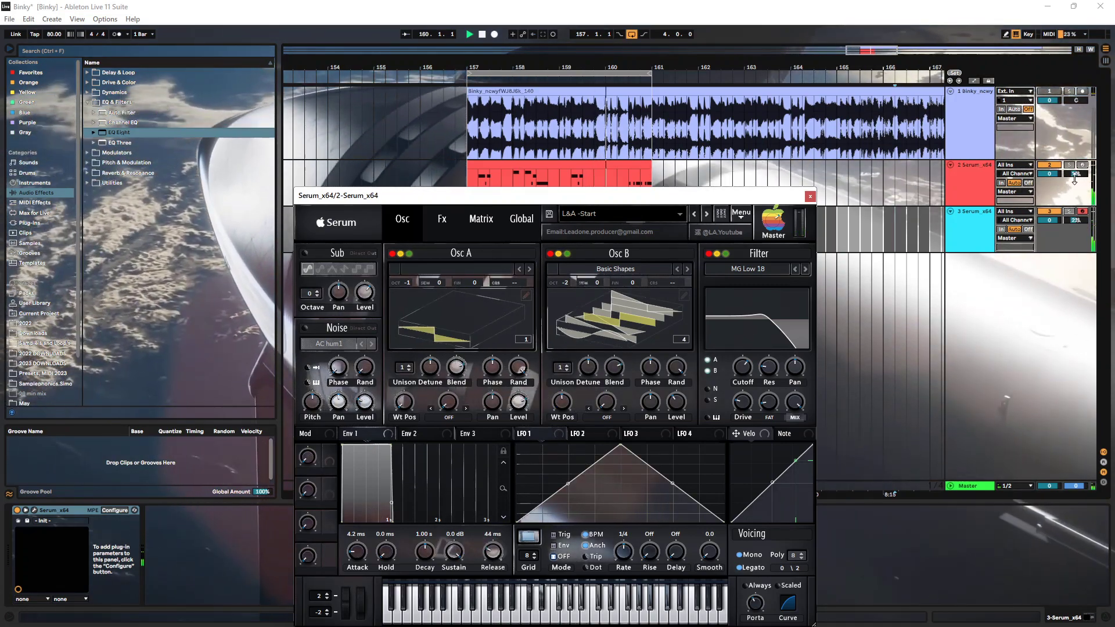
Pan the second track to 27L, then close its Serum and solo the third track
drag(1075, 177, 1075, 166)
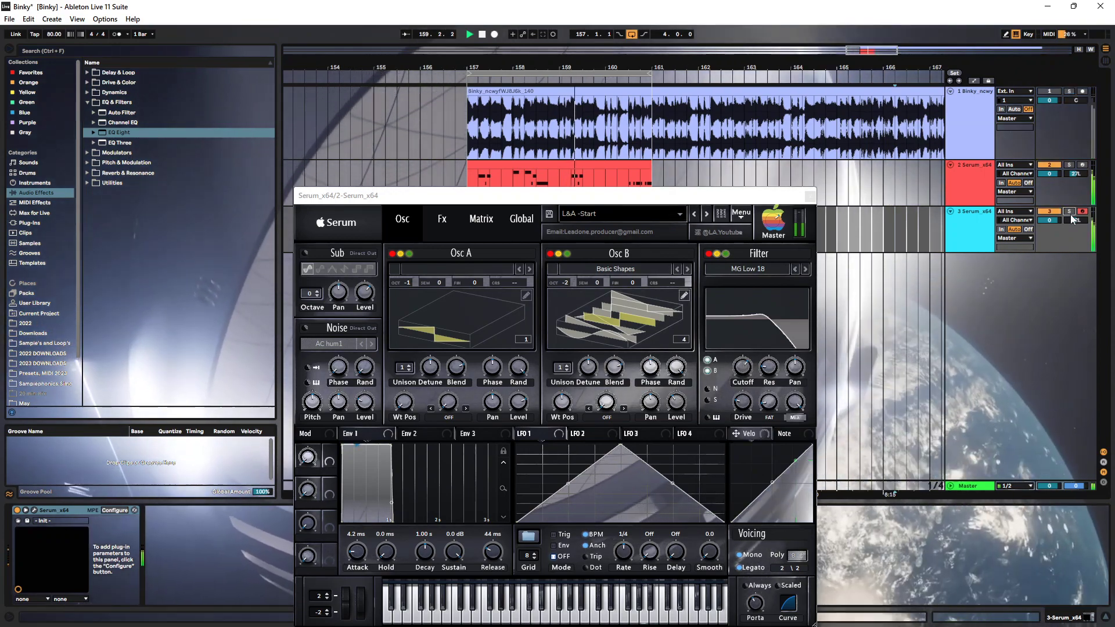
click(1068, 212)
click(810, 196)
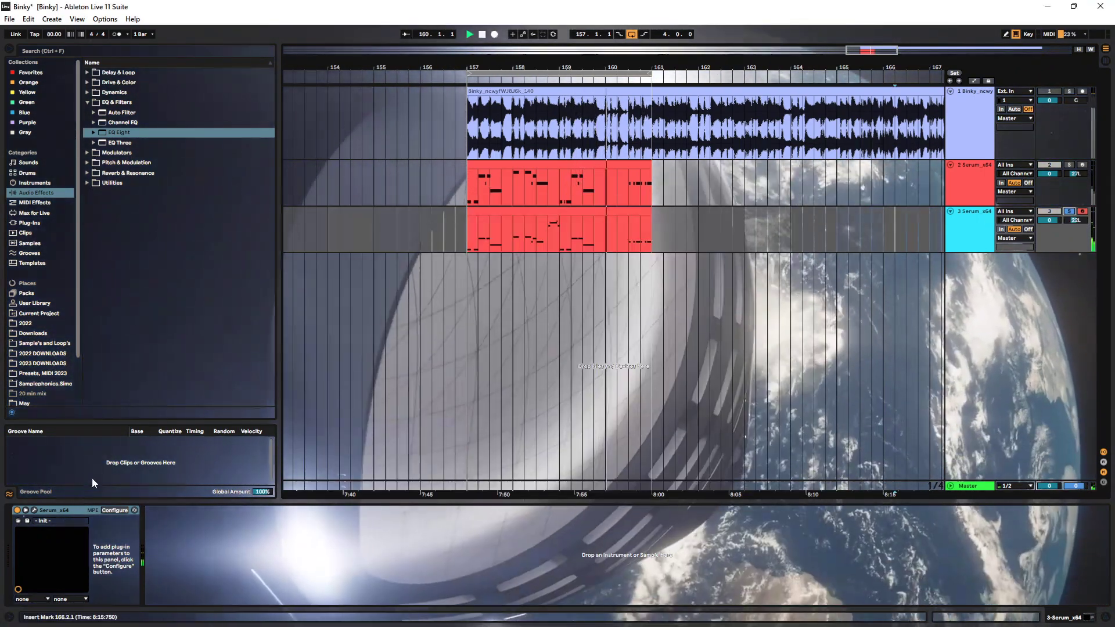
Raise the master volume in the third track's Serum and set its compressor gain to about 15.6 dB
click(34, 510)
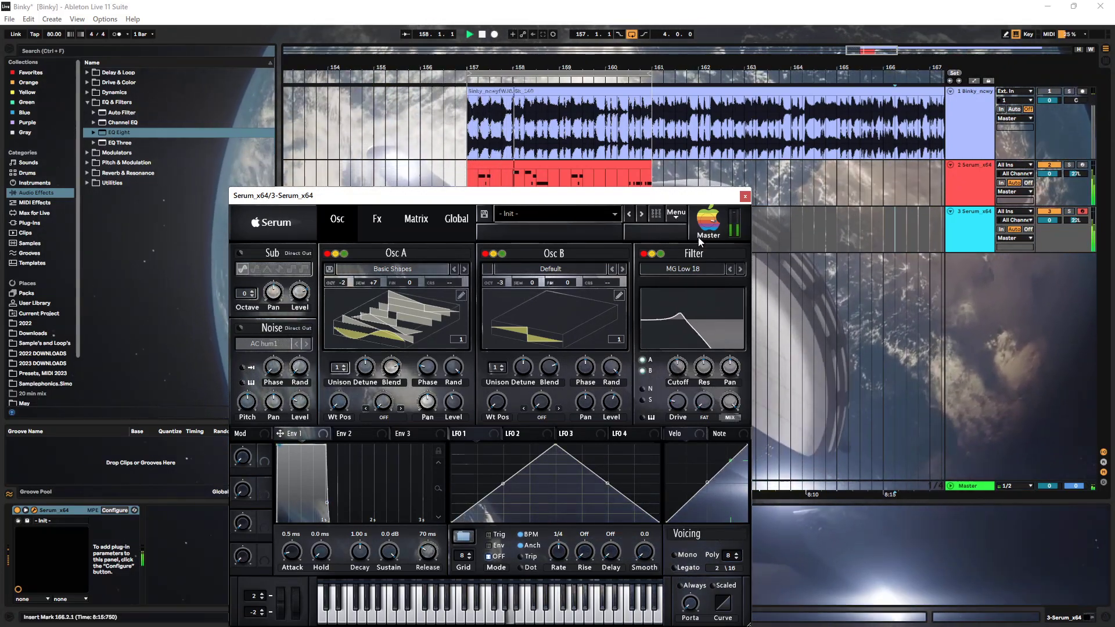
drag(706, 229, 709, 208)
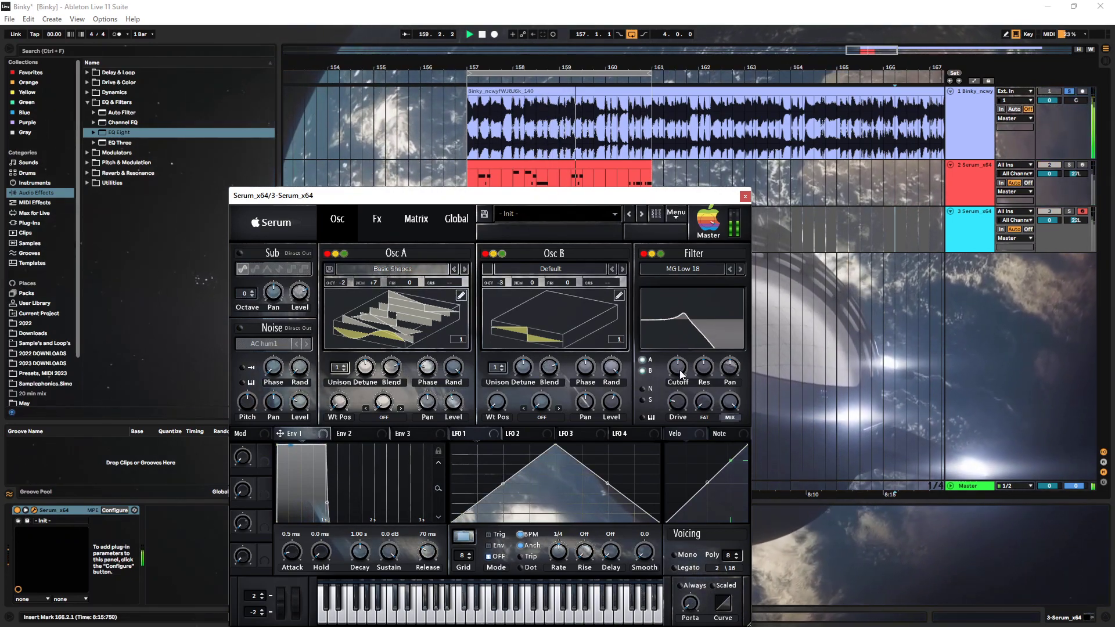
click(377, 219)
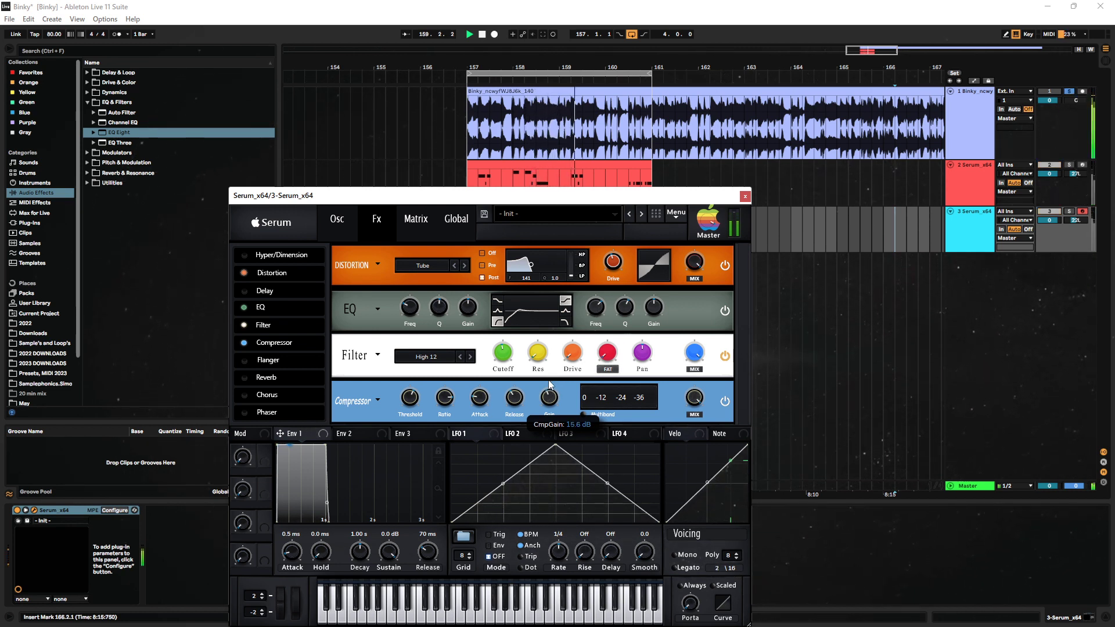
click(745, 196)
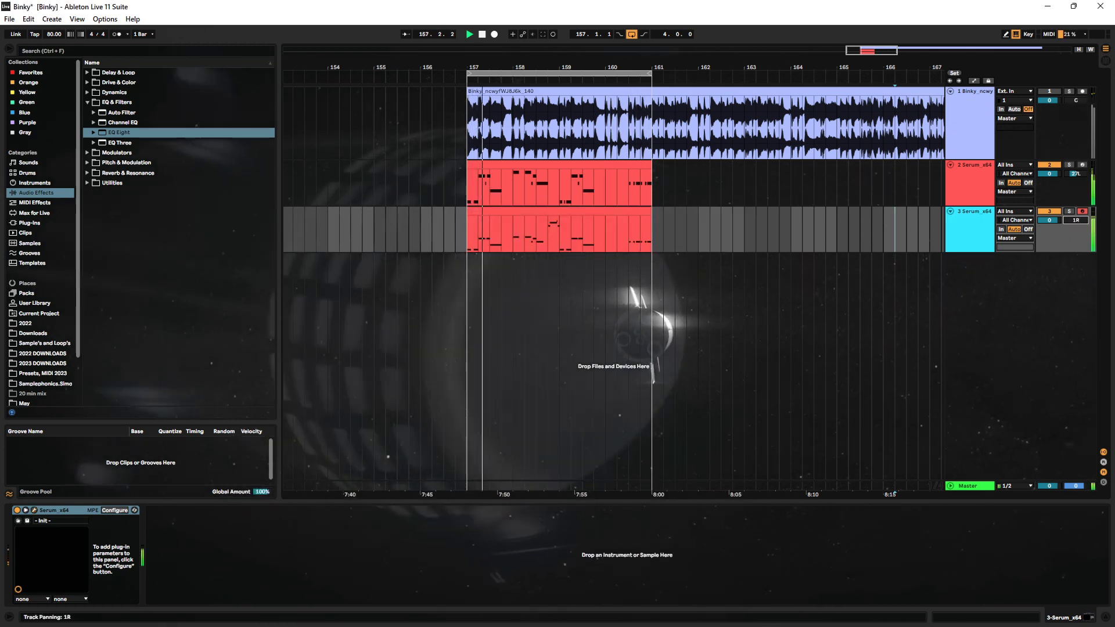
Pan the third track to 10L and compare the layered tracks against the reference by toggling solo
drag(1076, 221, 1076, 233)
key(s)
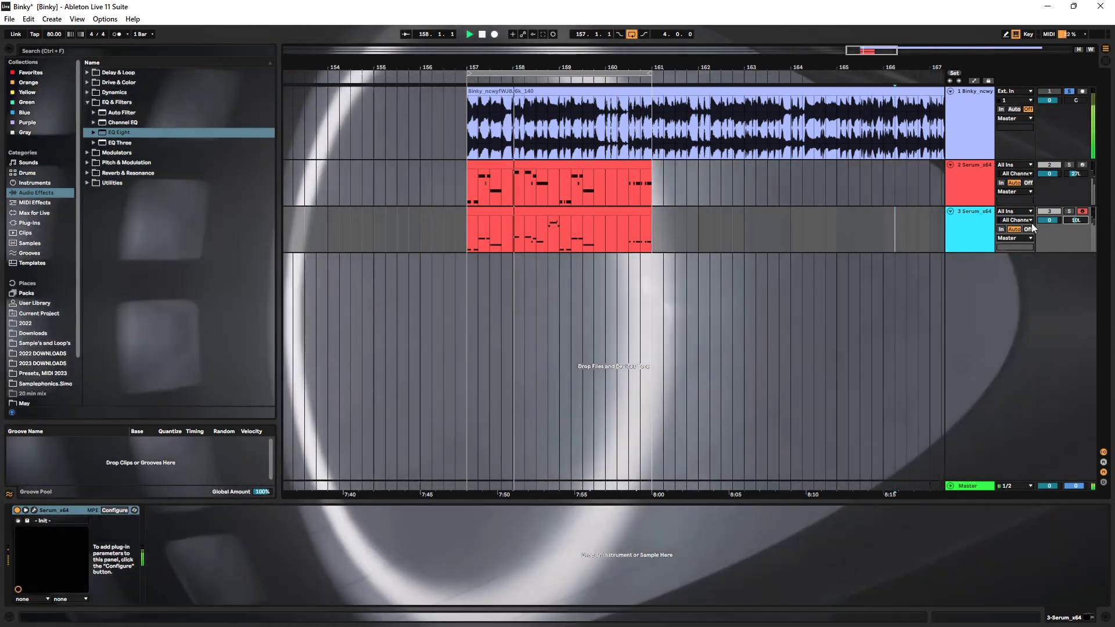
key(s)
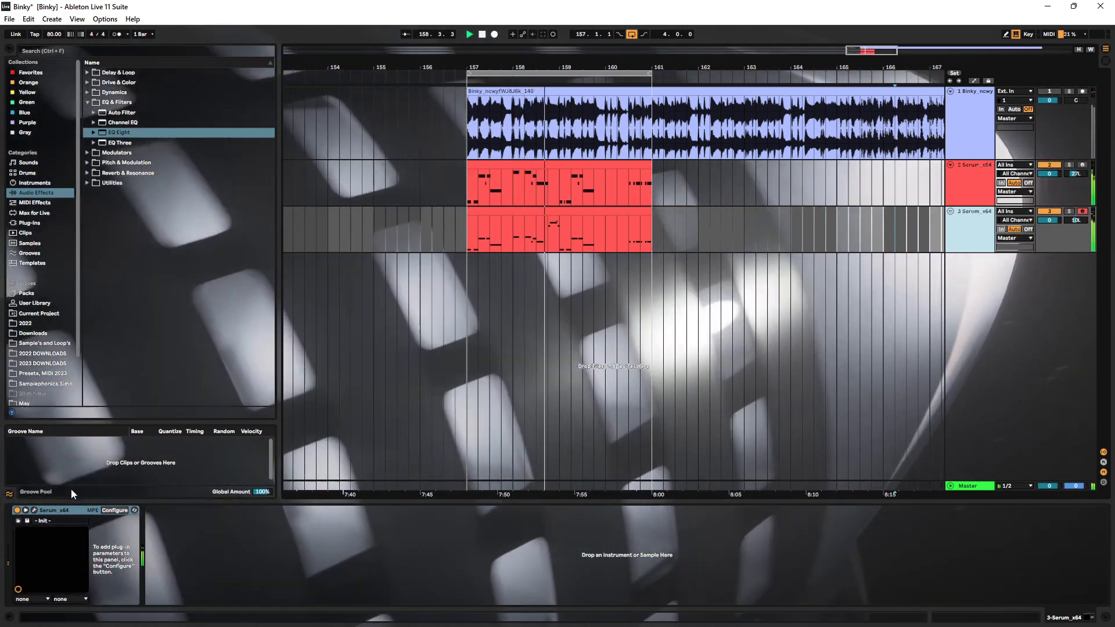
Set the third track's Serum master volume to 77% and its compressor threshold to about -20.6 dB while comparing with the reference
click(33, 510)
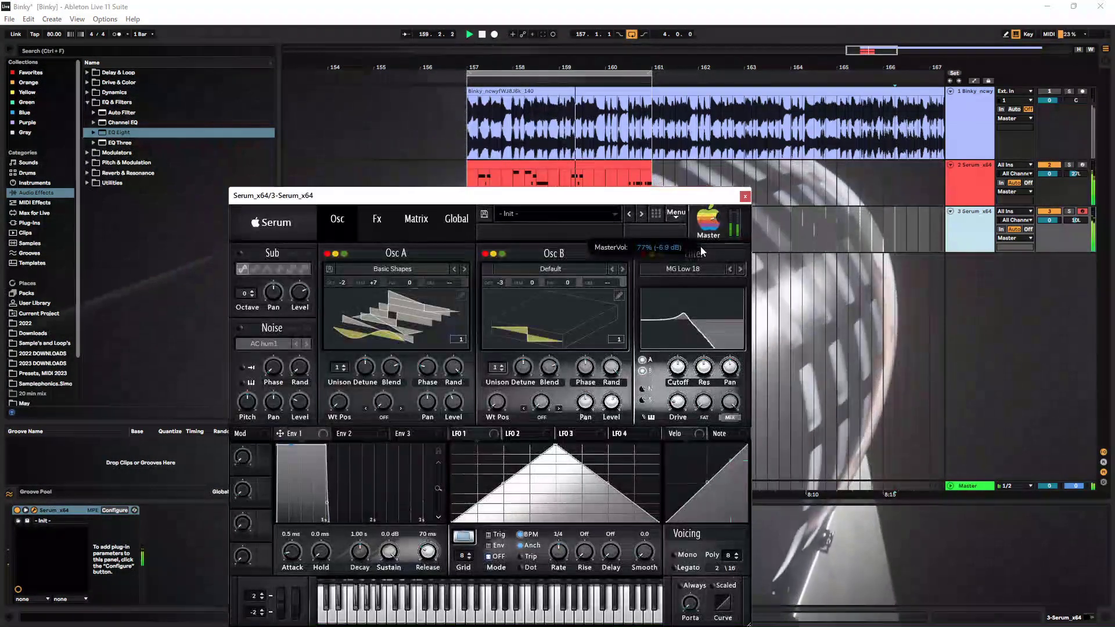
click(745, 197)
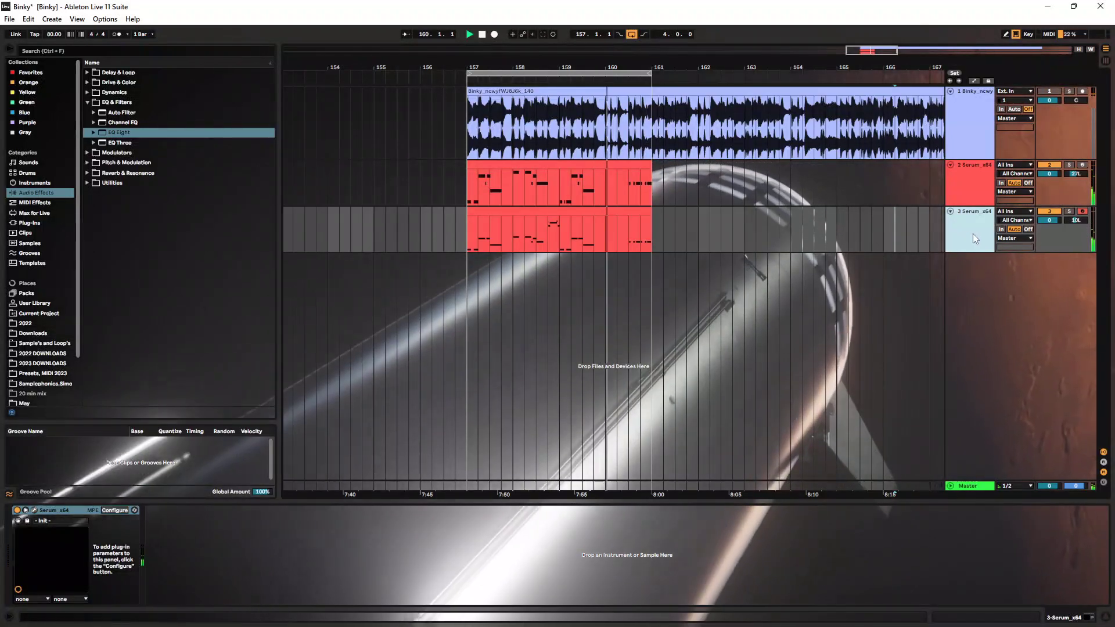
key(s)
click(34, 510)
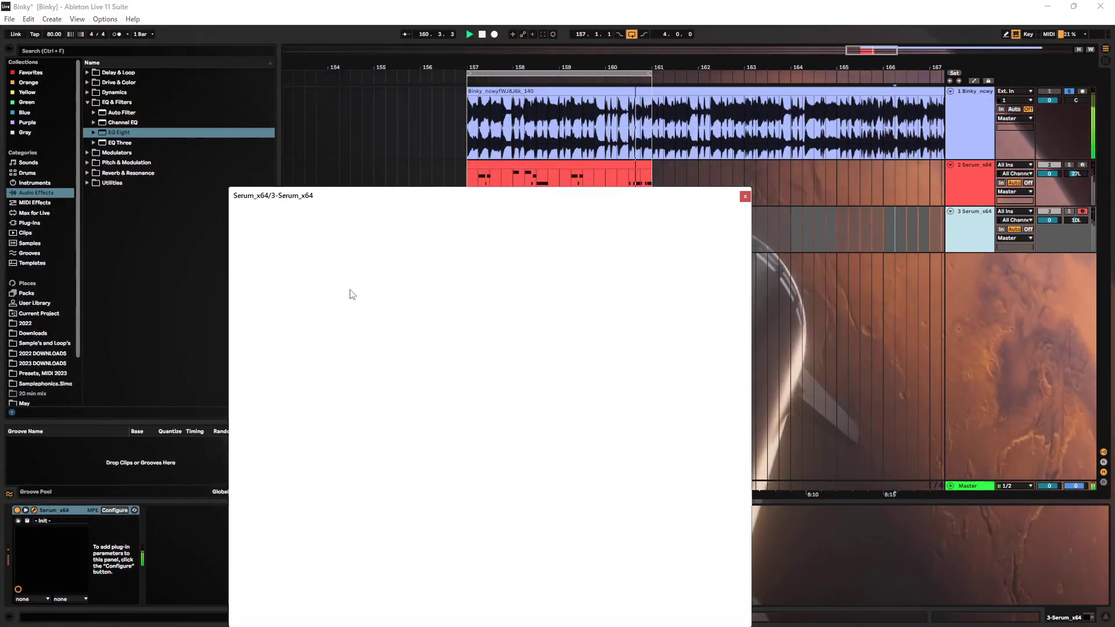
click(385, 221)
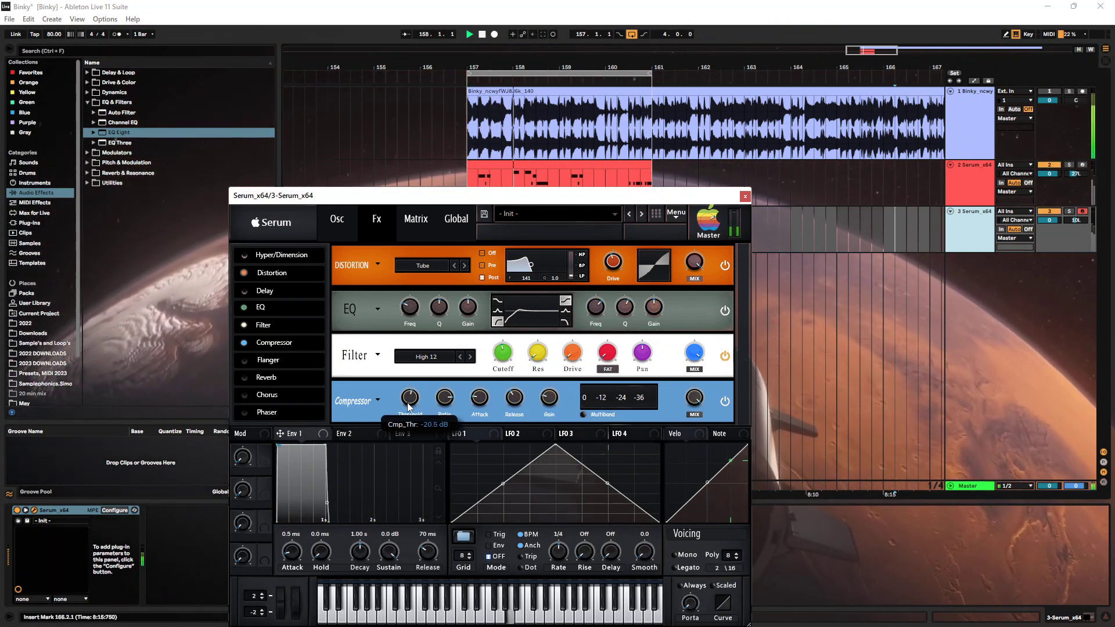
click(746, 196)
Restart playback from bar 157, compare with the soloed reference track and pan the third track to about 13L
click(469, 243)
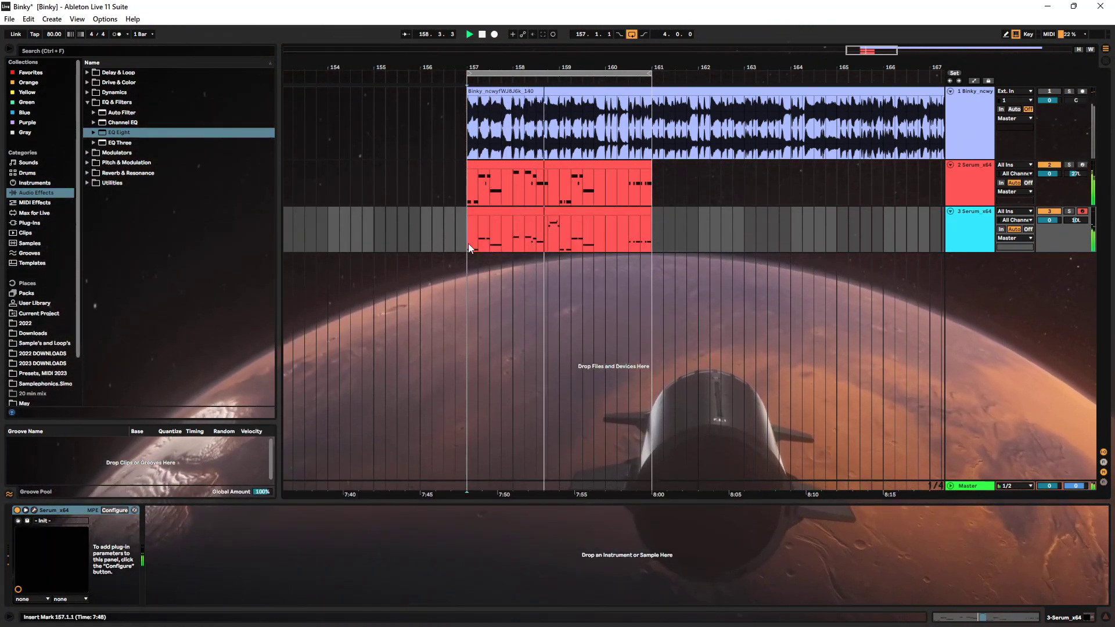
key(space)
key(space)
click(1069, 91)
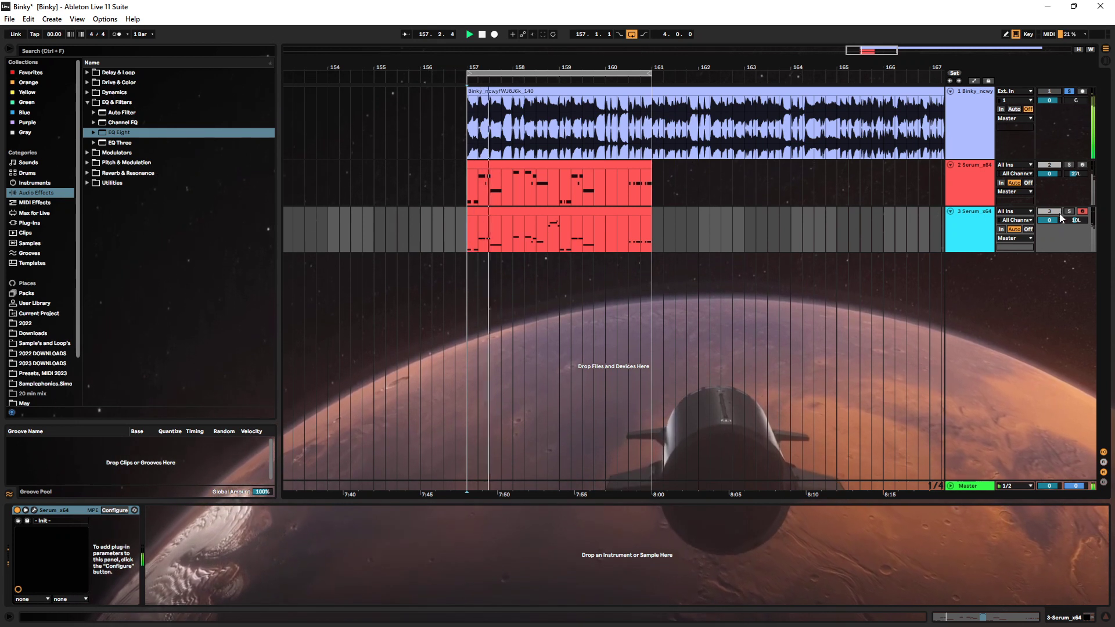
drag(1075, 220, 1075, 223)
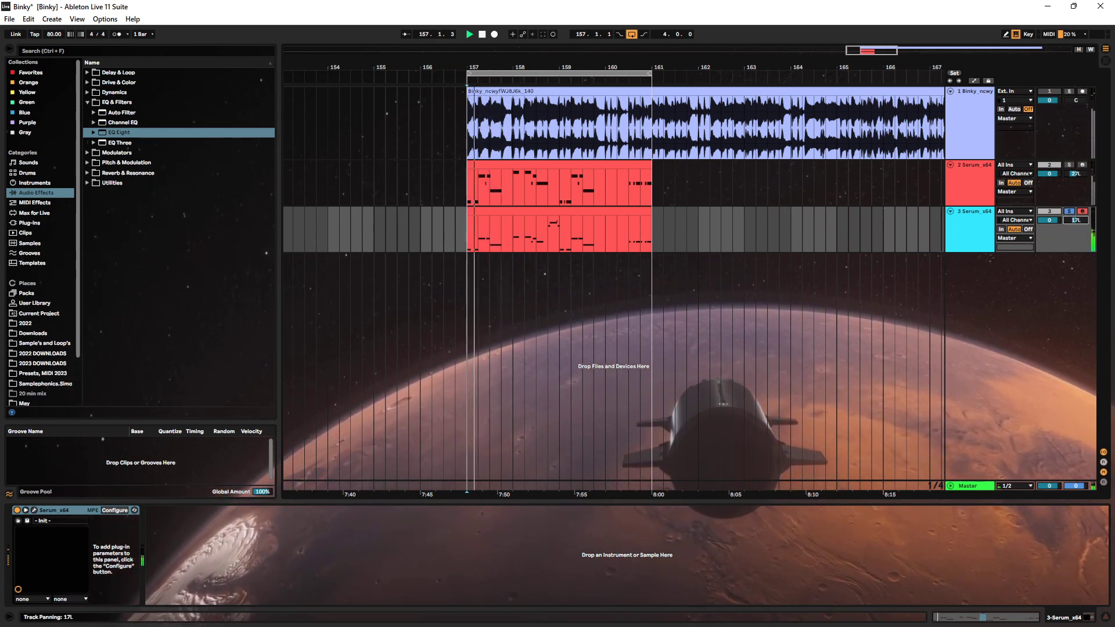
Lower the filter cutoff in the third track's Serum, set fat to 0%, adjust the resonance and enable filter key tracking
click(34, 510)
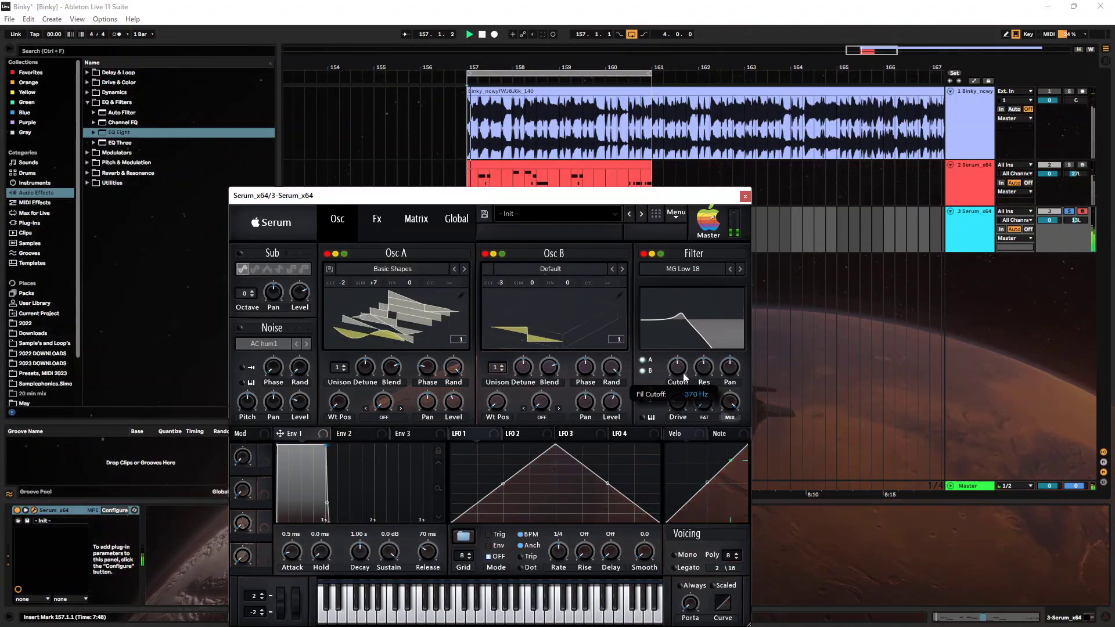
drag(685, 372, 684, 386)
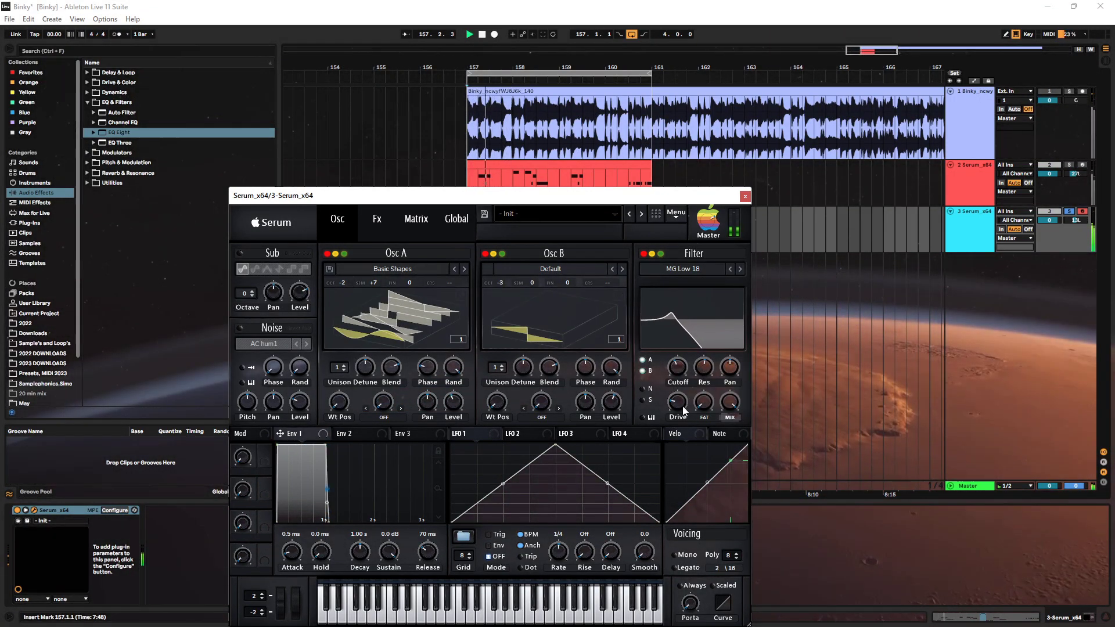
drag(705, 403, 705, 438)
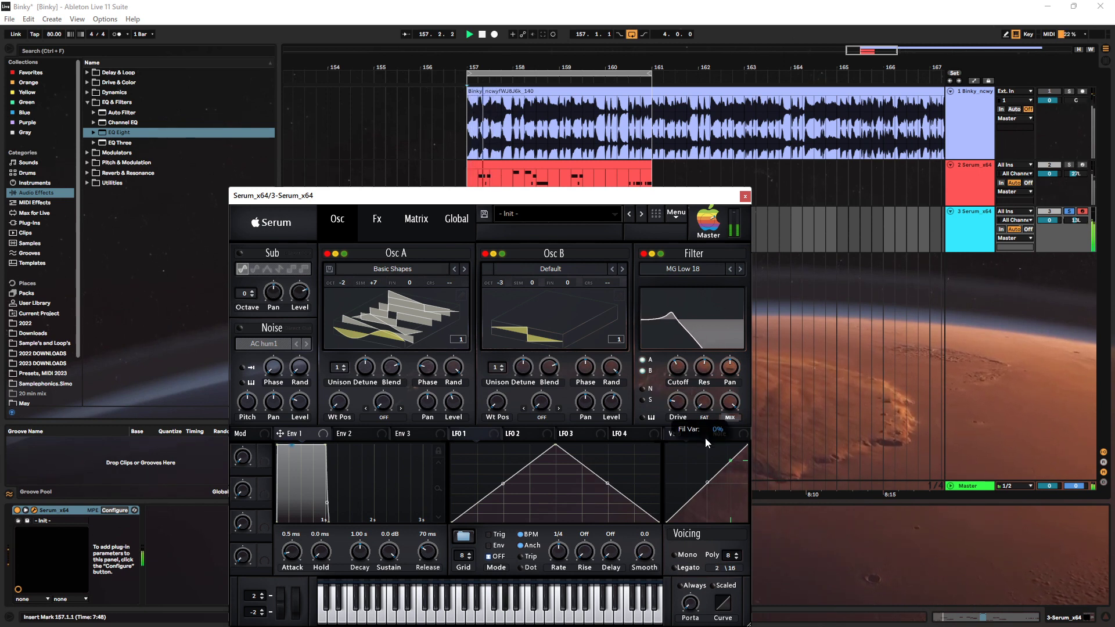
mouse_move(705, 370)
mouse_down()
mouse_move(715, 335)
mouse_move(712, 348)
mouse_up()
click(643, 417)
Replay the loop and fine-tune the key-tracked filter's cutoff and resonance, with drive at about 18%
key(space)
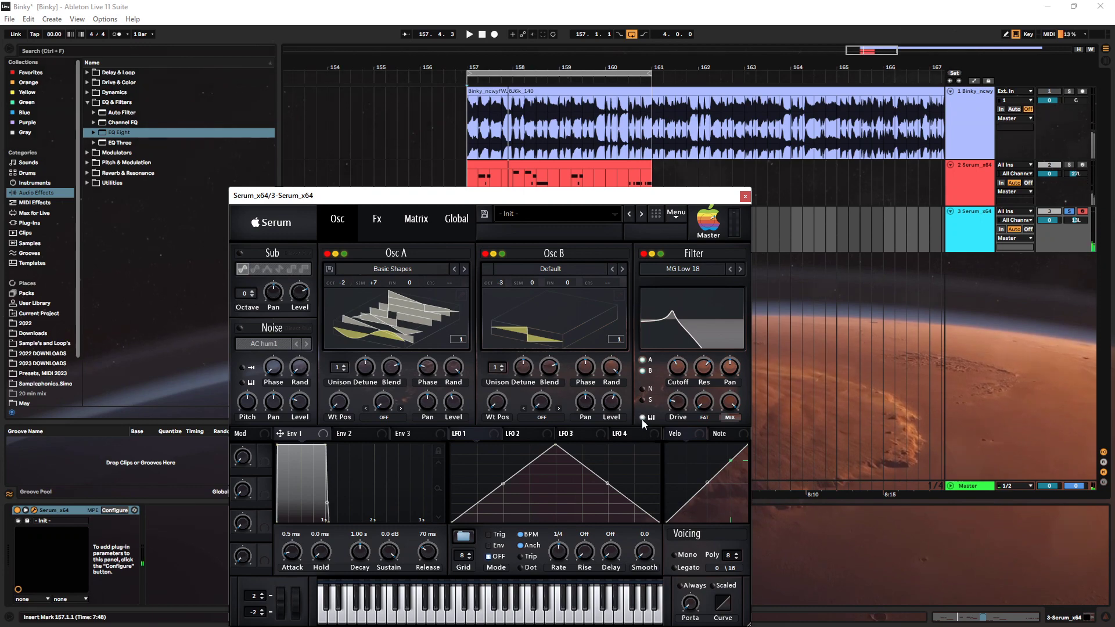
key(space)
mouse_move(671, 390)
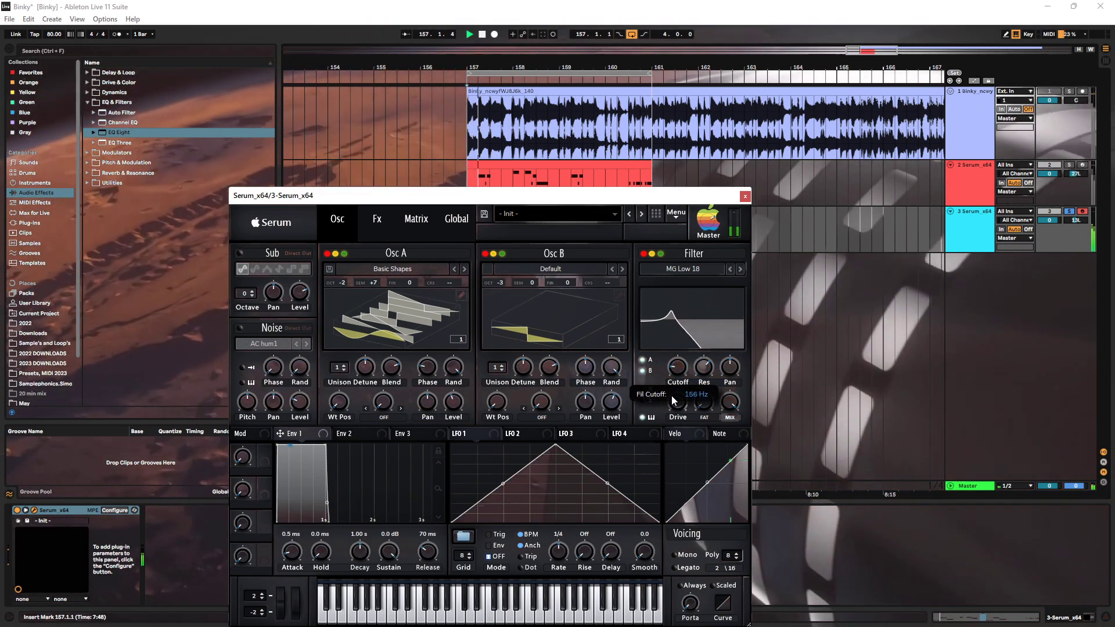
drag(672, 395, 706, 359)
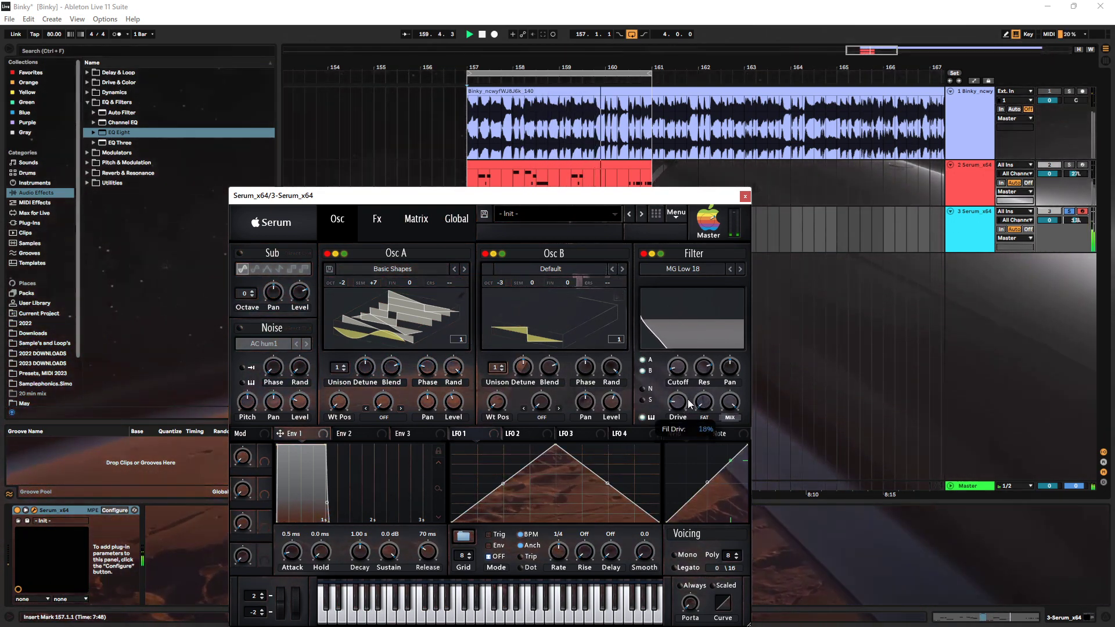
drag(703, 372, 679, 423)
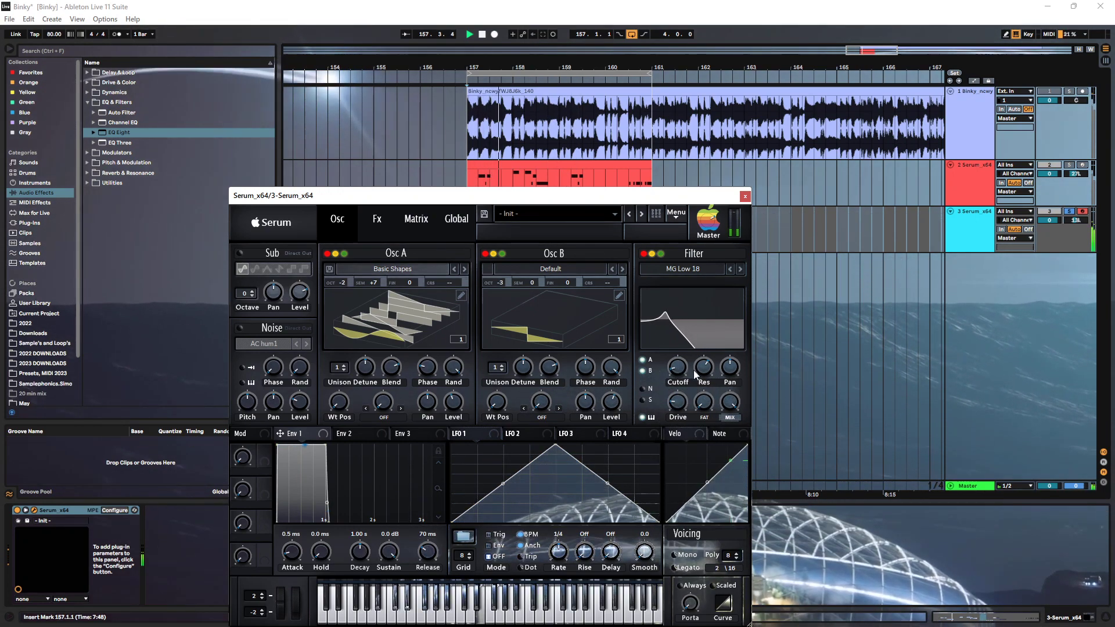
Check the third track's effects chain, replay the loop and set the filter resonance to about 25%, returning to the effects chain
click(387, 227)
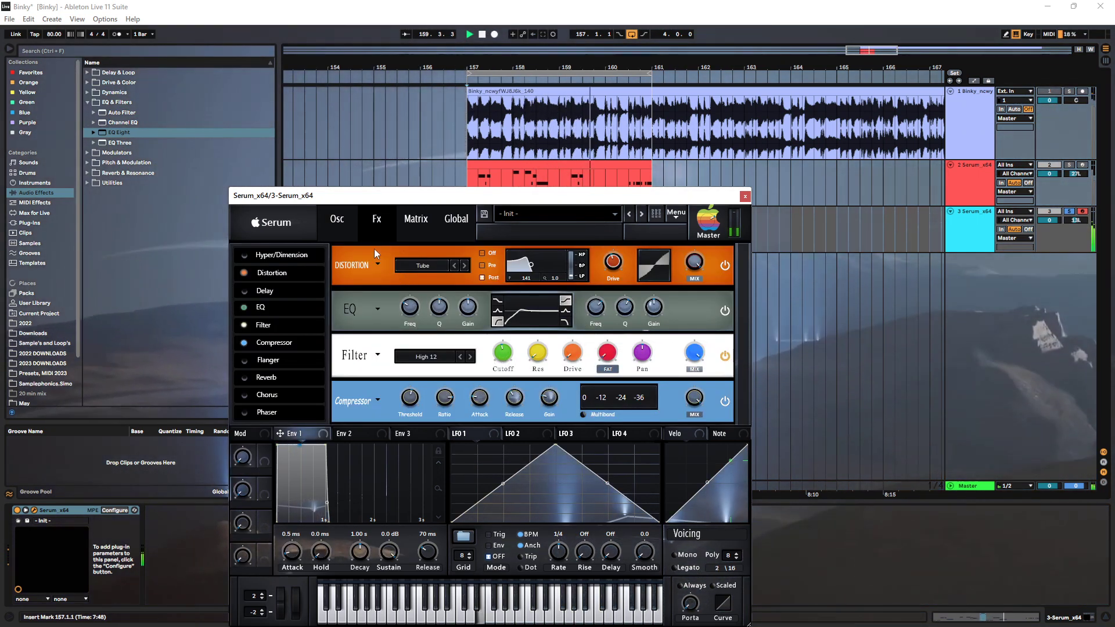
click(336, 218)
key(space)
key(space)
drag(709, 378, 702, 411)
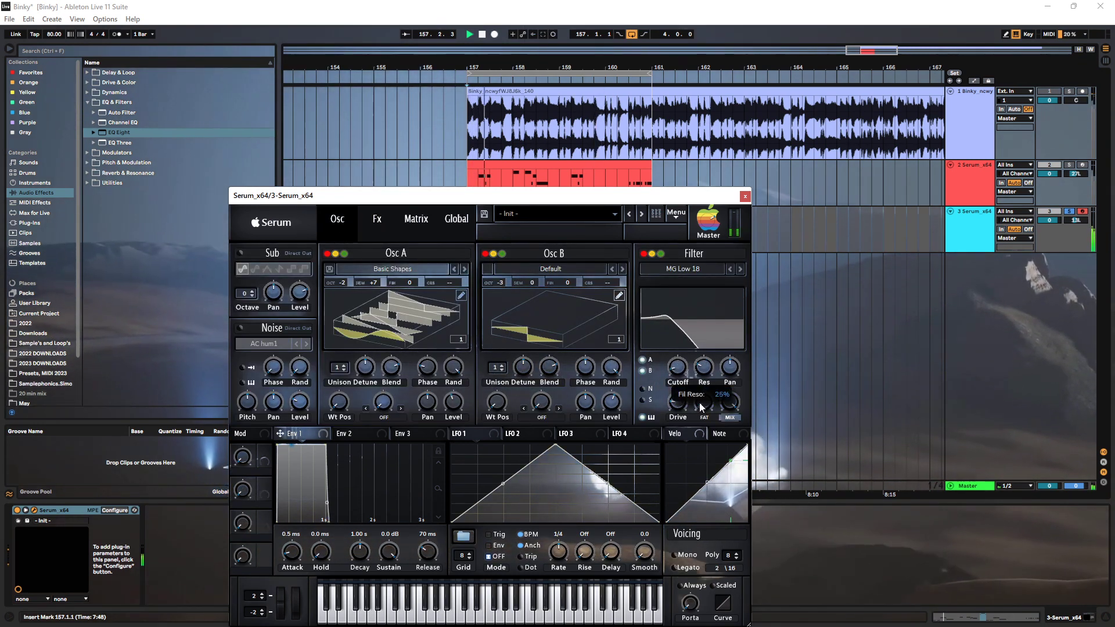
click(384, 223)
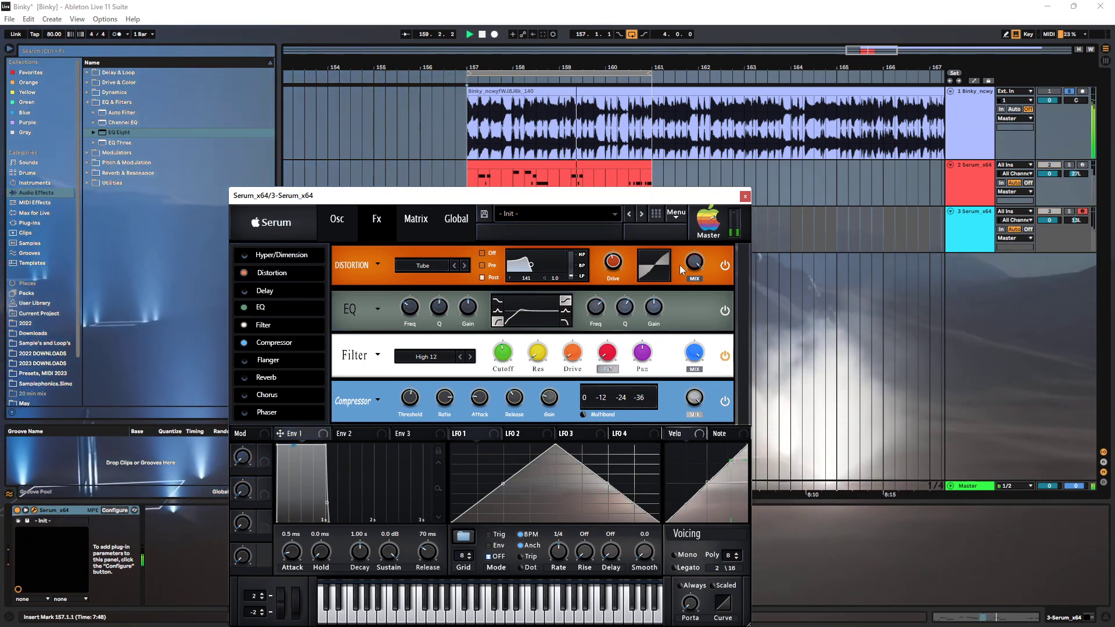
Replay the loop from 159.2.1 with the third track soloed, then bring its Serum effects chain back into view
key(space)
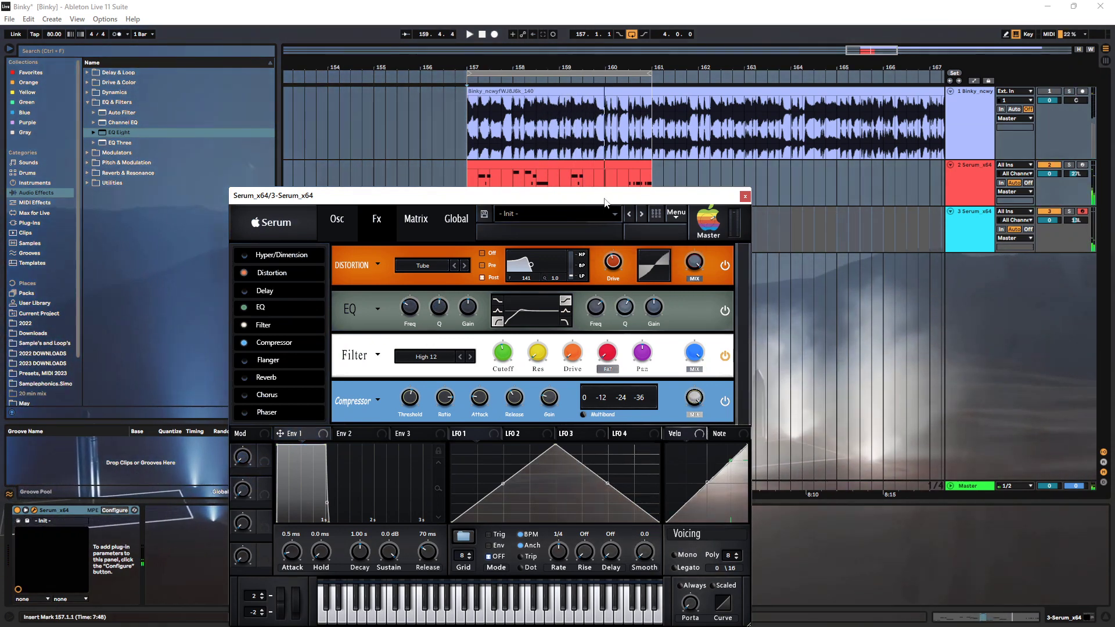
drag(639, 195, 616, 350)
click(572, 235)
key(space)
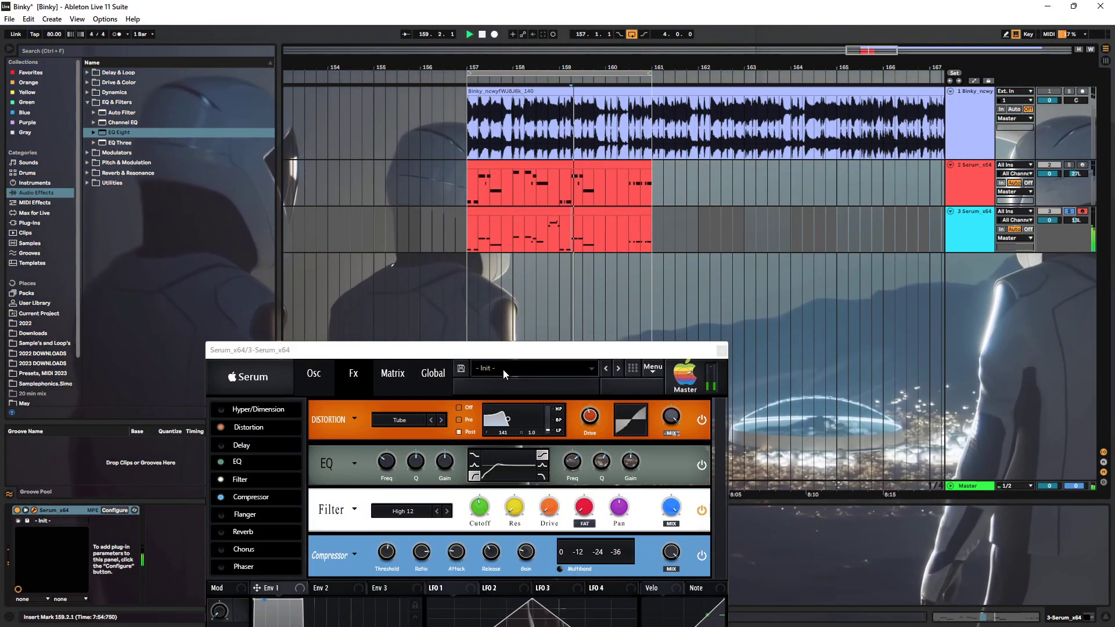
key(space)
drag(503, 350, 514, 179)
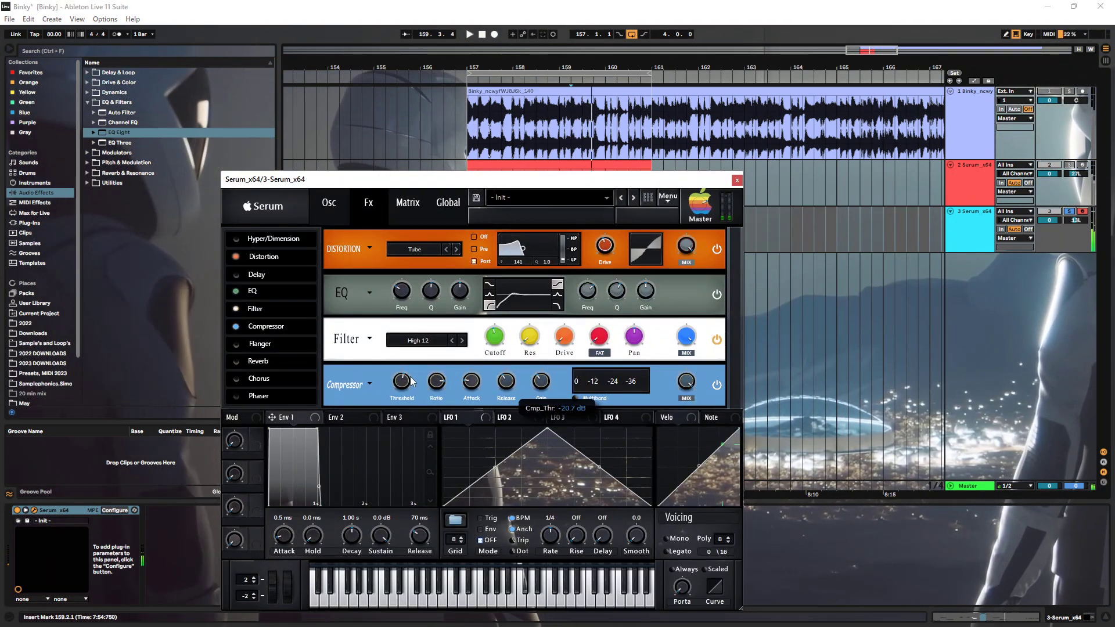
Close Serum, open the third track's MIDI clip, shorten the G#3 note at 3.2.1, and replay the passage
click(737, 180)
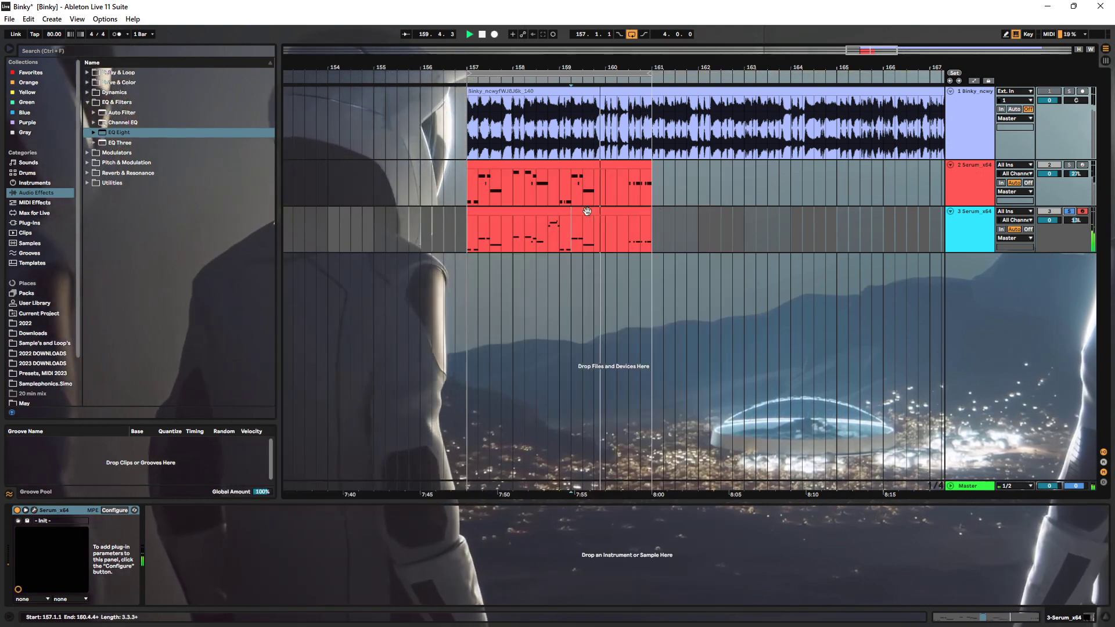
double_click(587, 212)
key(space)
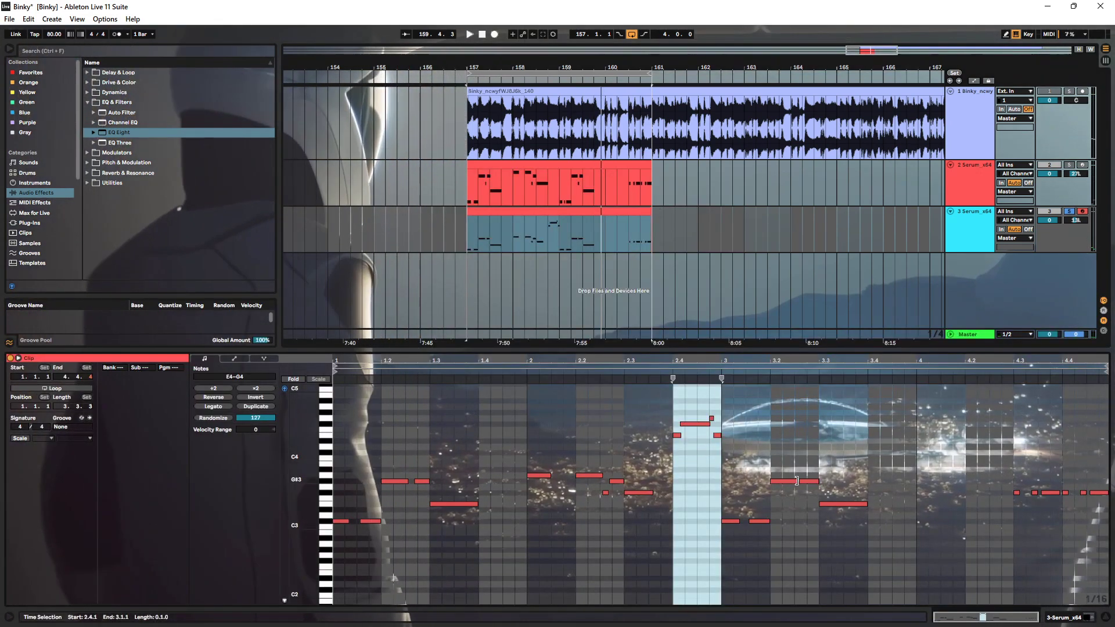
click(574, 233)
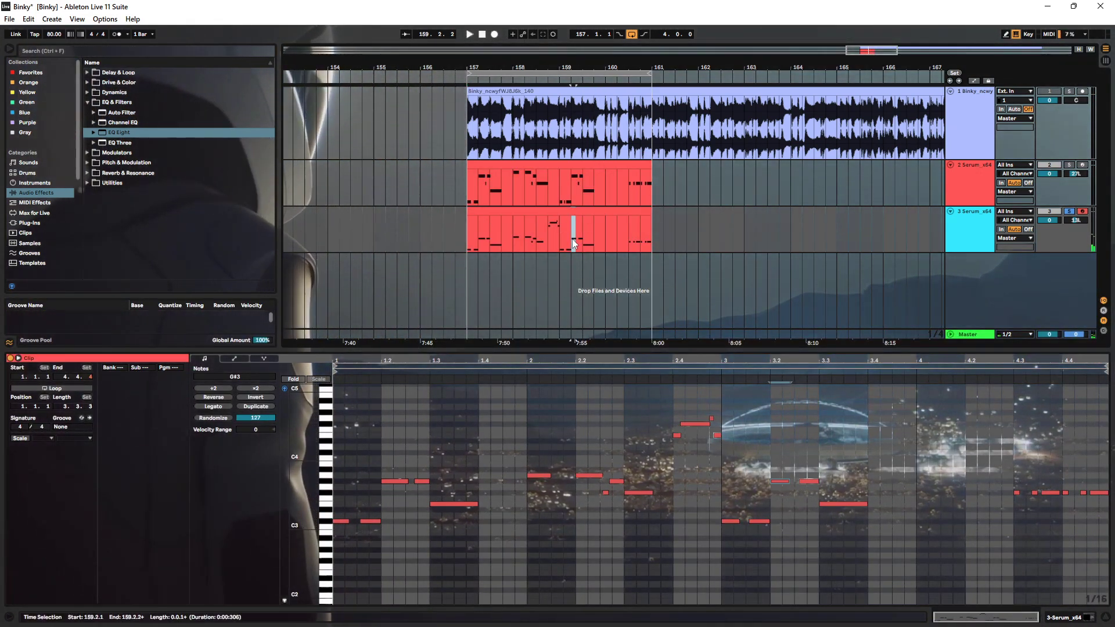
key(space)
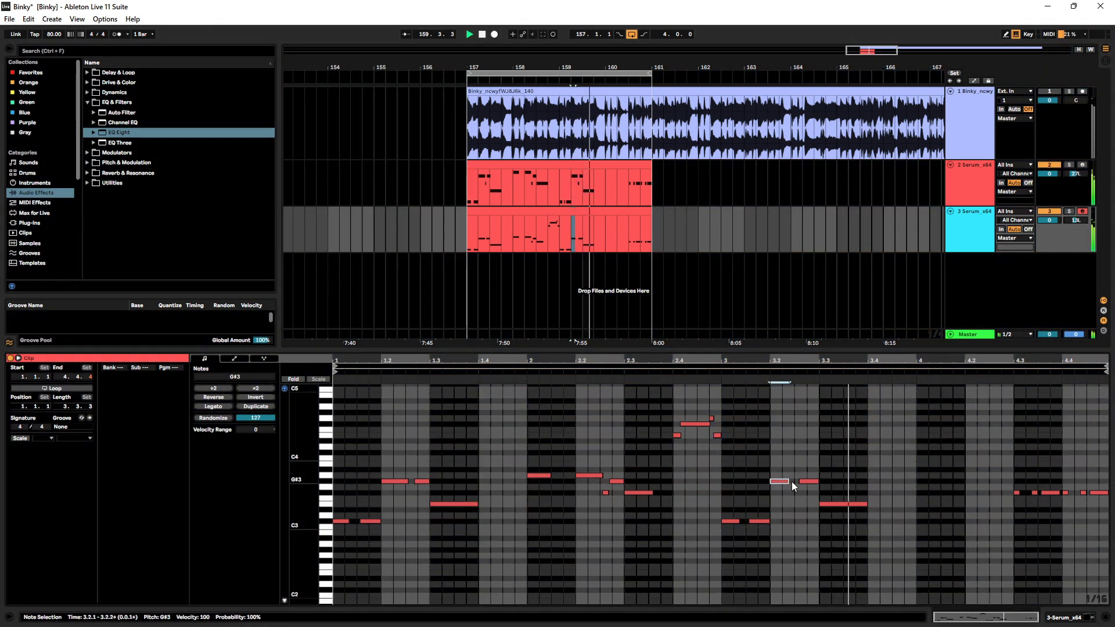
Reopen the third track's Serum during playback, set Osc B's level to about 66% and adjust Osc A's level
click(987, 215)
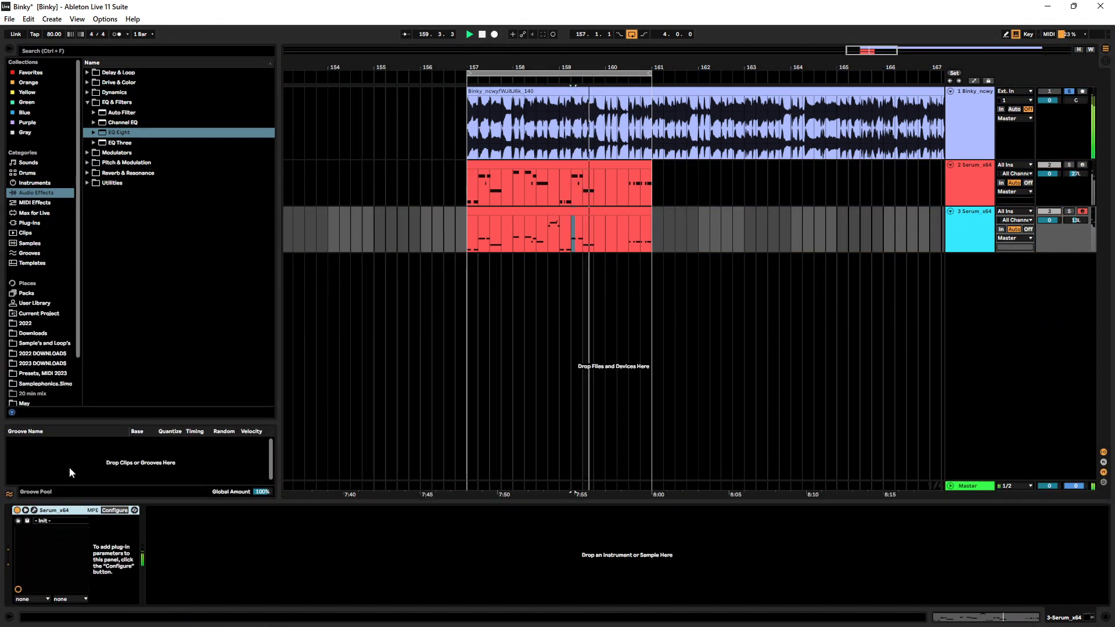
click(35, 511)
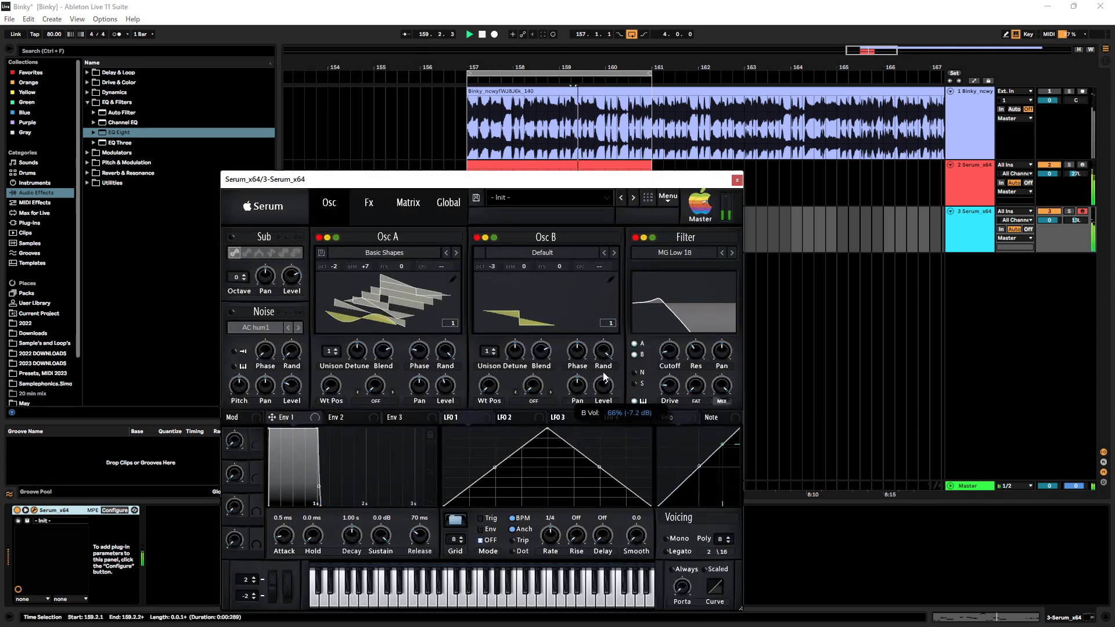
mouse_move(603, 372)
mouse_down()
mouse_move(607, 349)
mouse_move(604, 370)
mouse_up()
key(space)
mouse_move(452, 385)
mouse_down()
mouse_move(448, 409)
mouse_move(454, 386)
mouse_up()
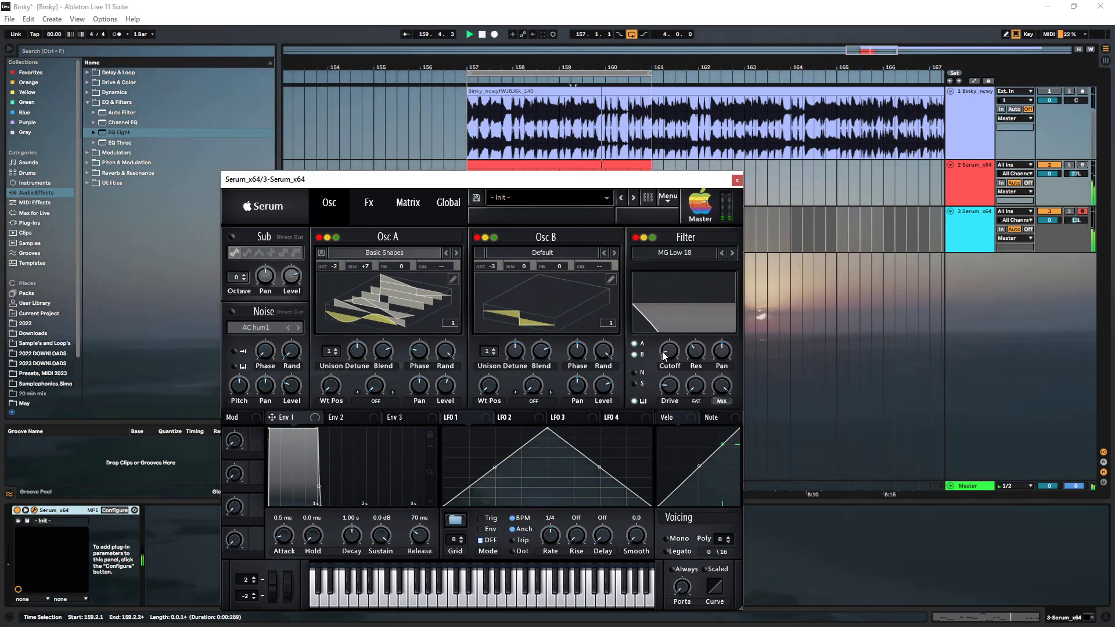
Try the third track's filter without key tracking, bringing the cutoff to about 114 Hz while replaying from bar 158
mouse_move(675, 349)
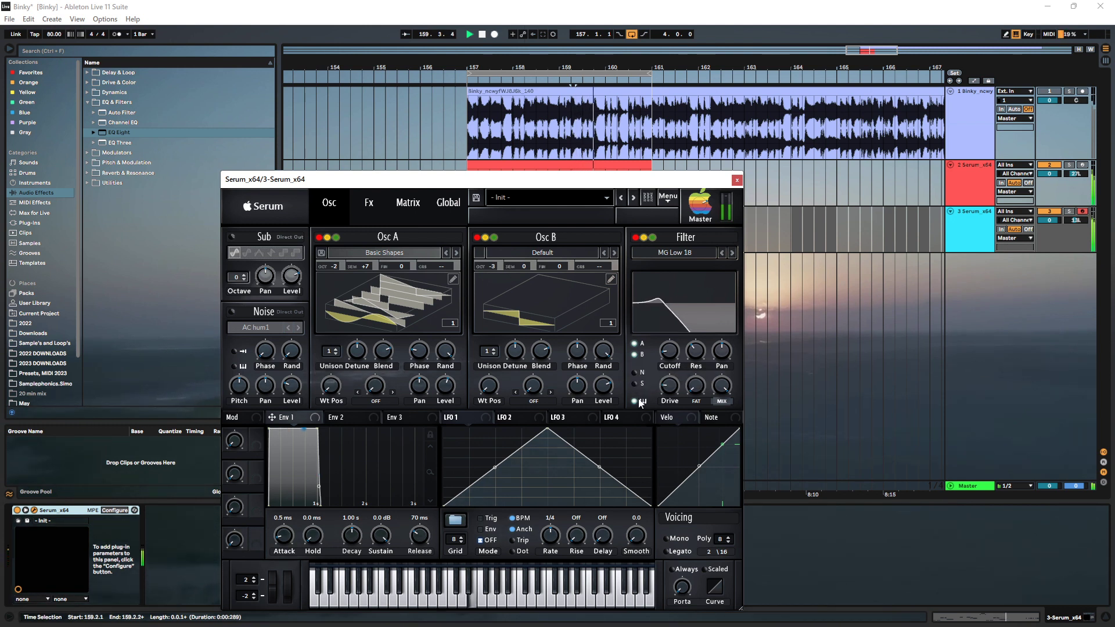
drag(671, 345, 695, 333)
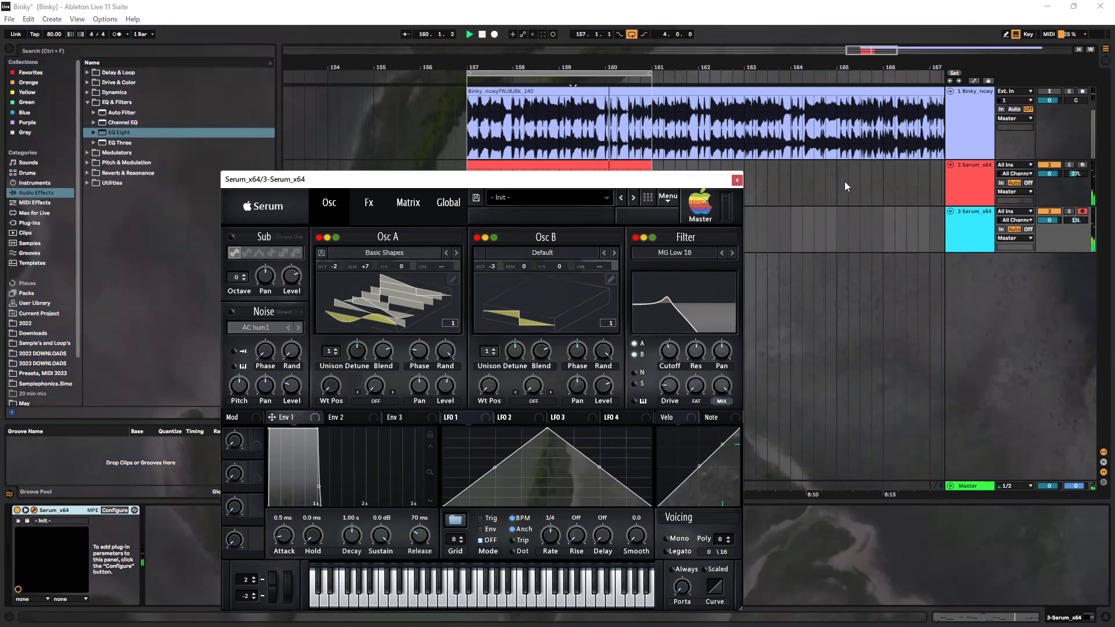
drag(702, 183, 701, 270)
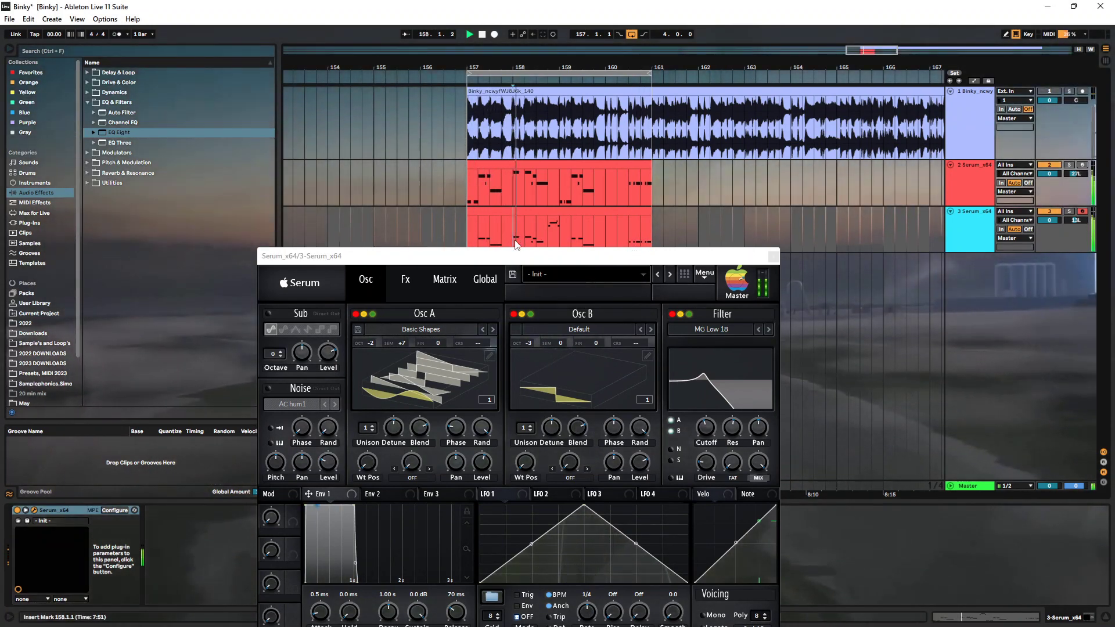
drag(528, 262, 348, 140)
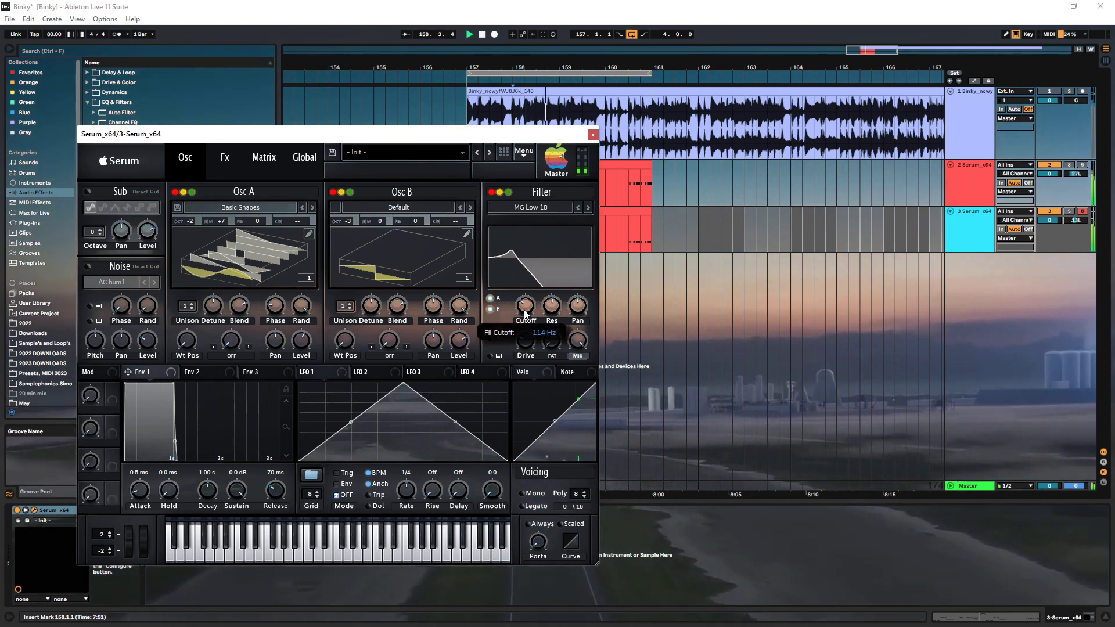
Re-enable key tracking on the third track's filter and lower the cutoff, comparing the result with the soloed reference track
click(492, 355)
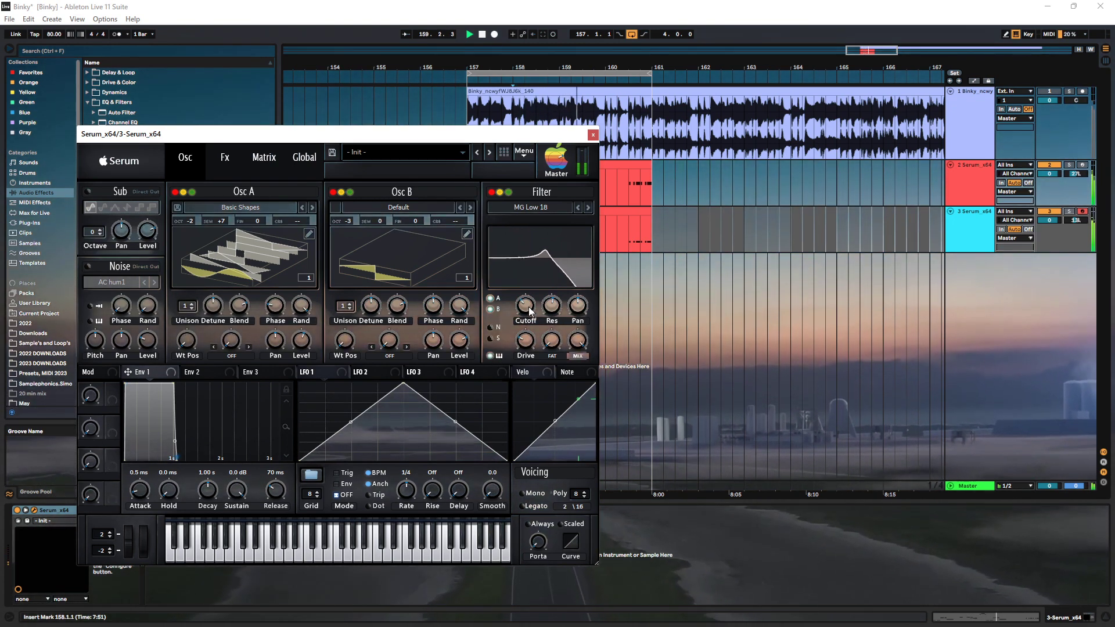
drag(526, 314, 525, 330)
scroll(527, 314, down, 2)
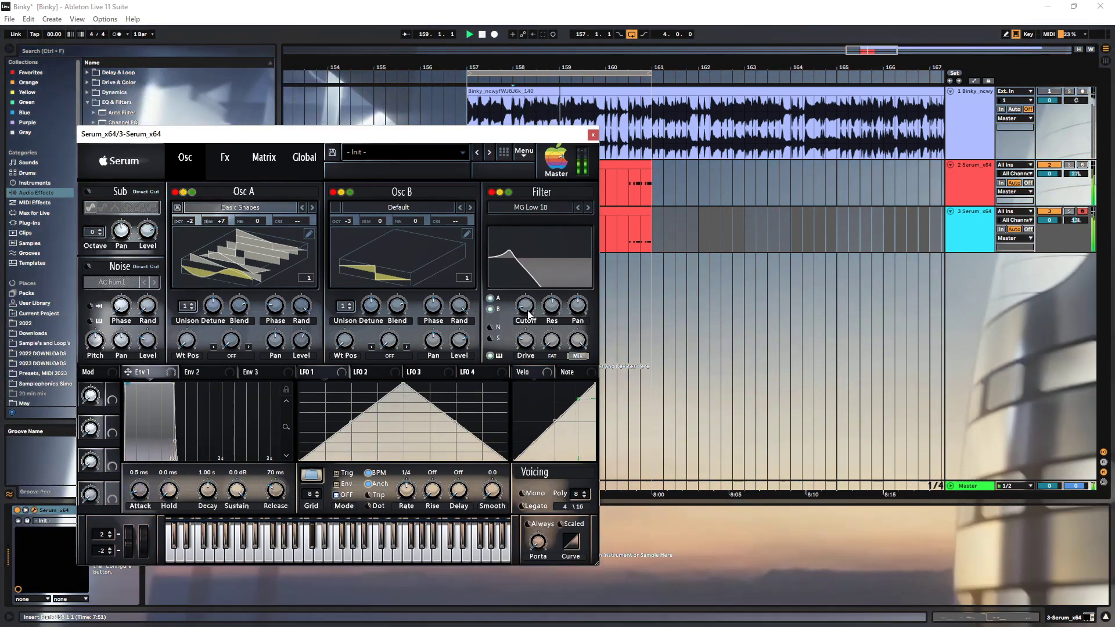
scroll(526, 316, down, 2)
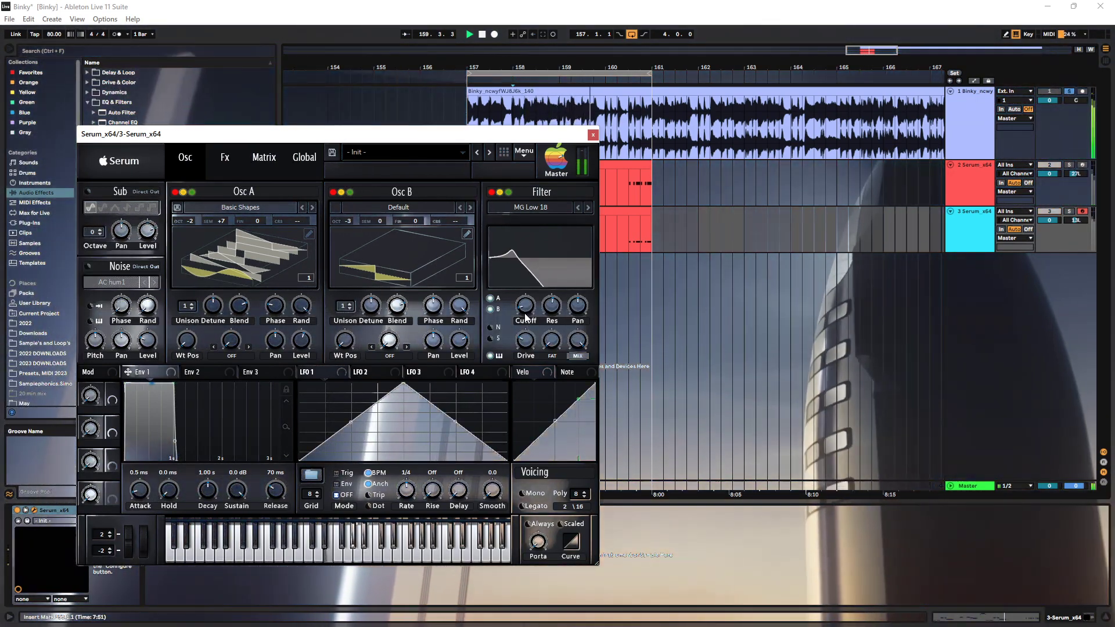
scroll(522, 322, up, 4)
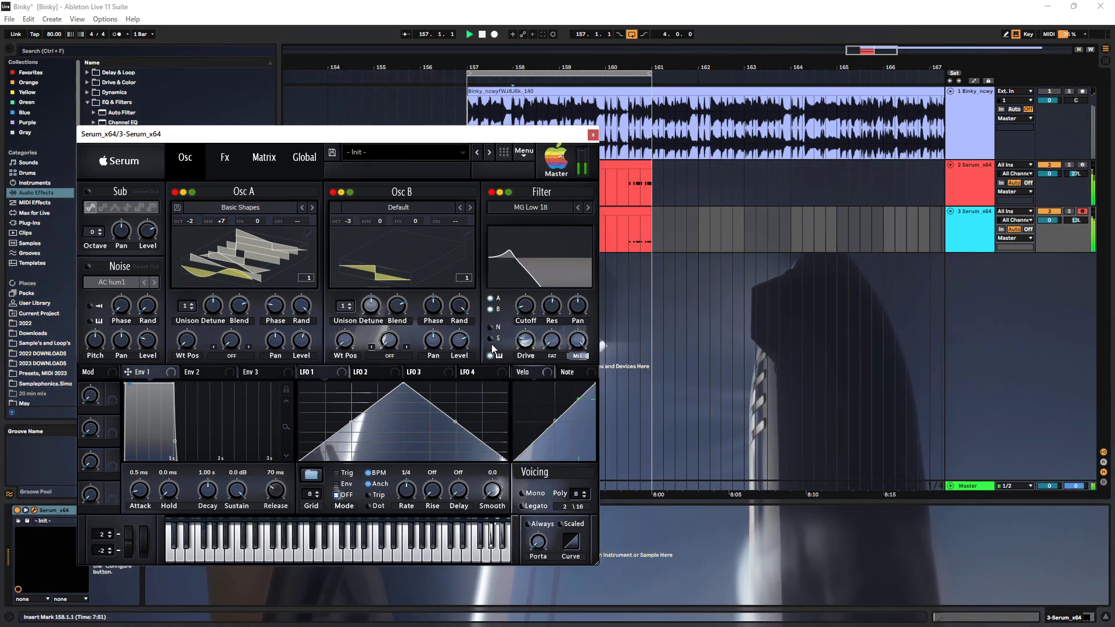
Close the third track's Serum, open the second track's Serum, solo that track and check Osc B's contribution
click(593, 135)
click(502, 191)
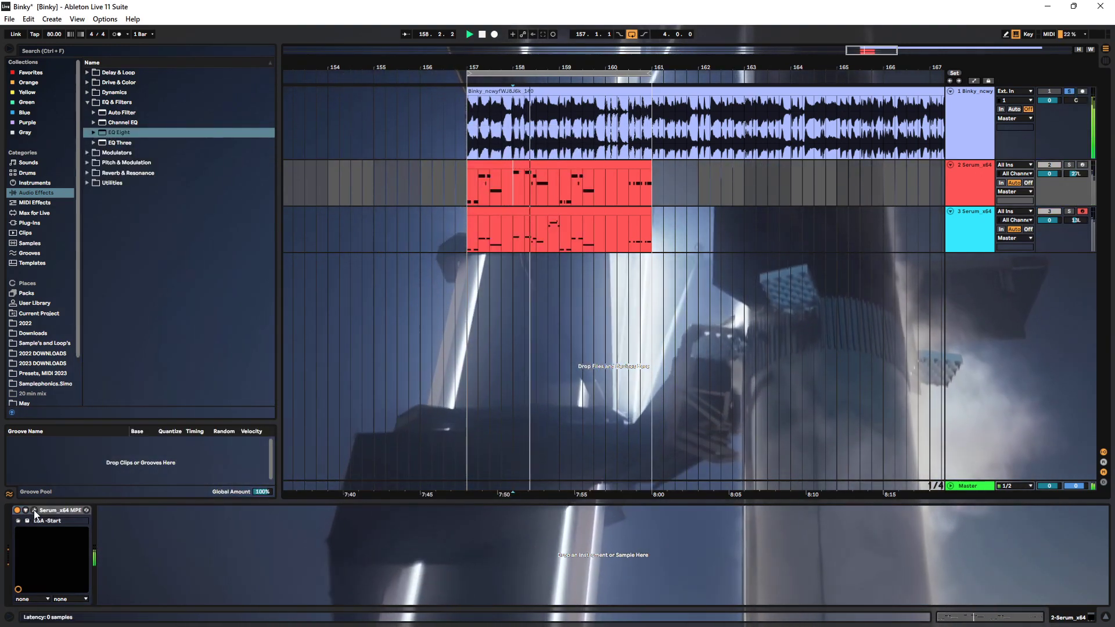
click(34, 511)
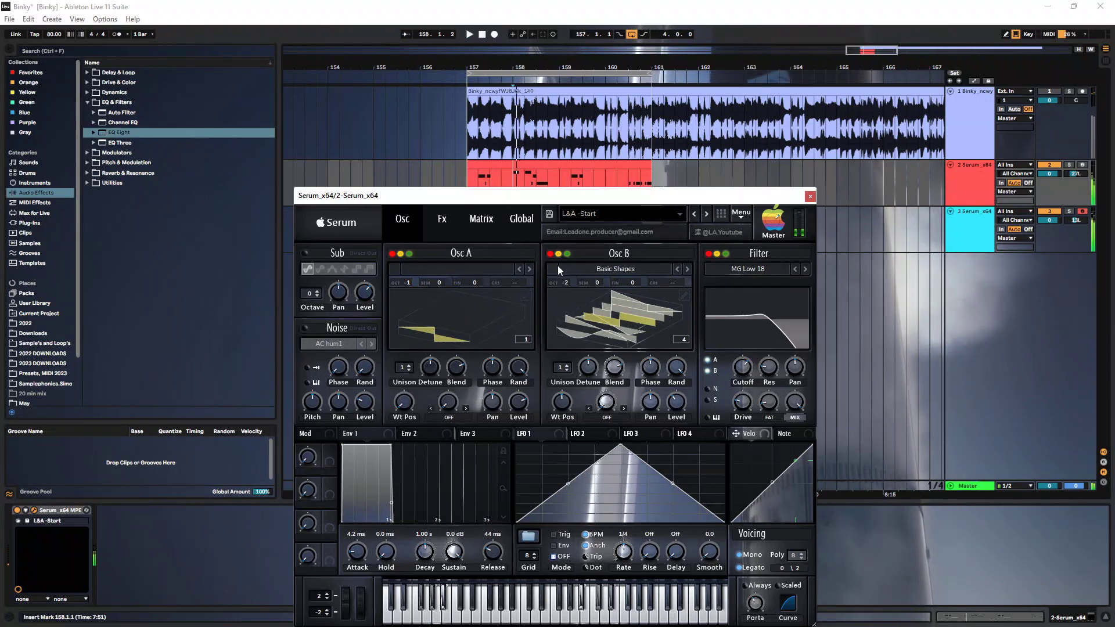
click(1069, 166)
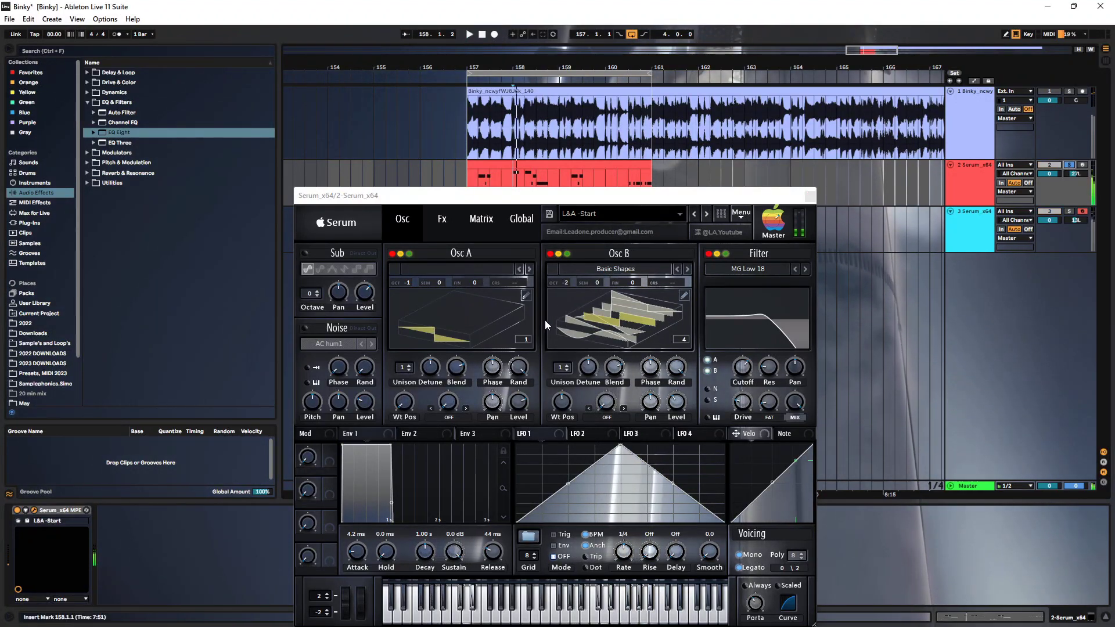
click(548, 255)
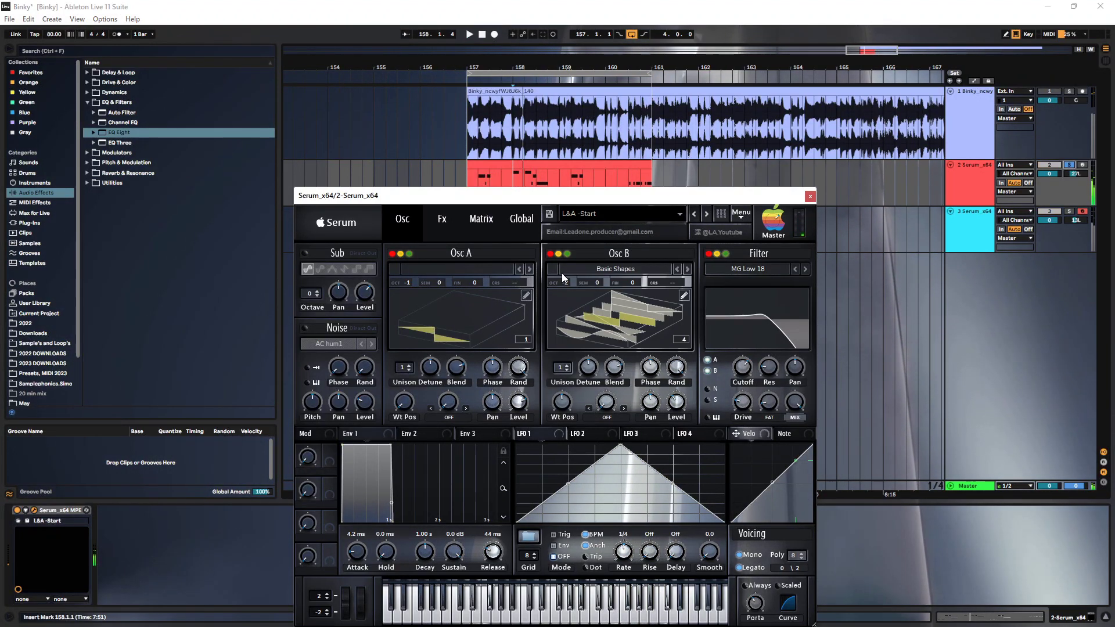
Try adding a saw sub oscillator at about 18% level to the second track's Serum during playback
click(306, 255)
click(345, 270)
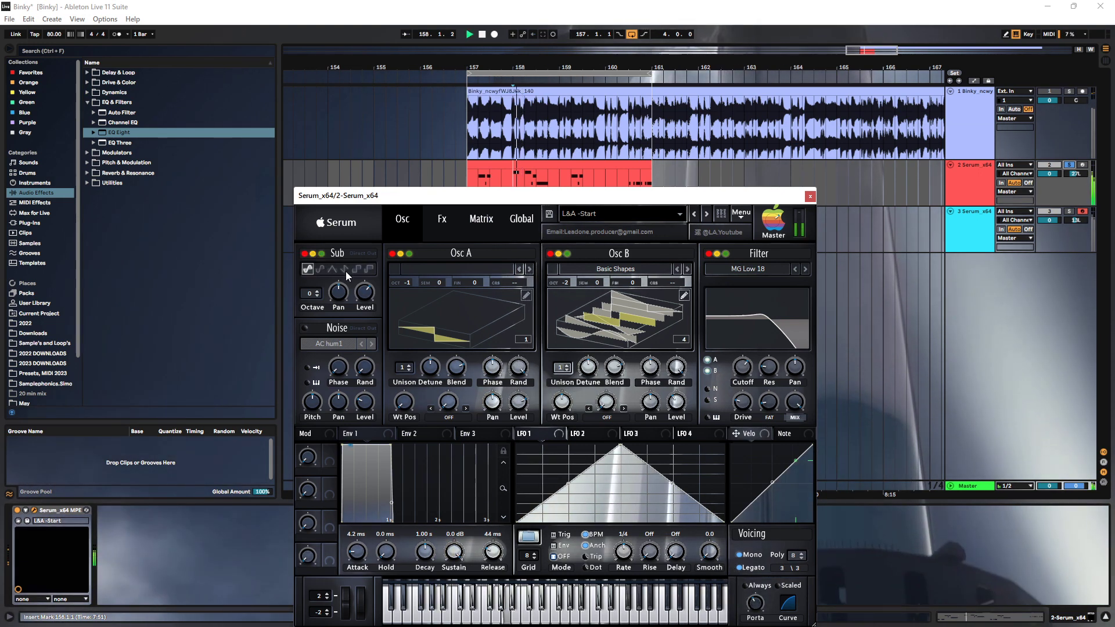
key(space)
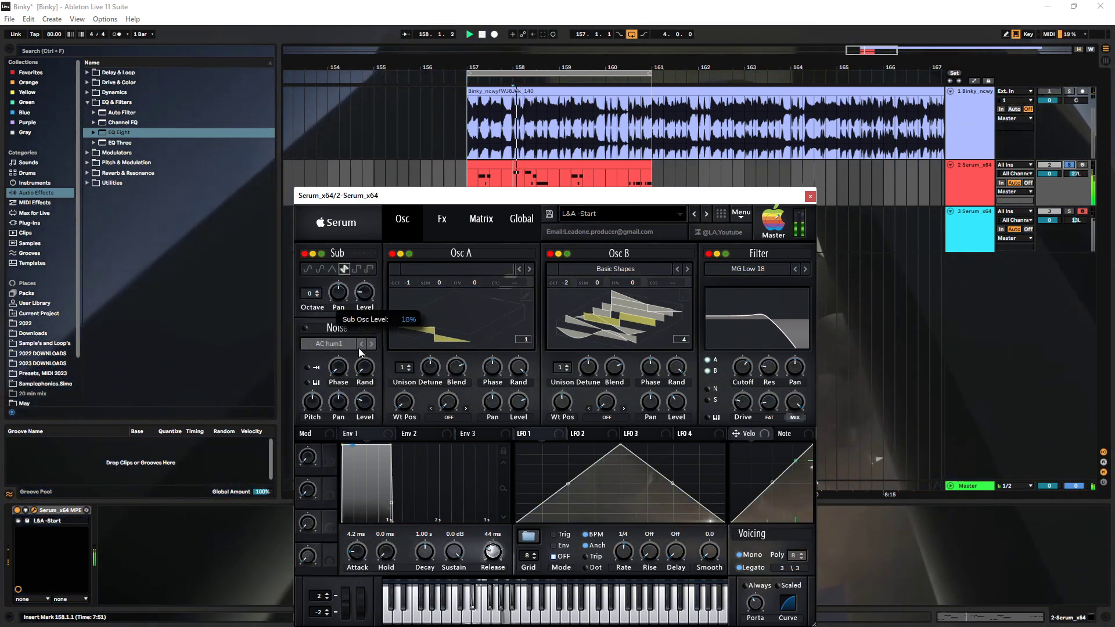
Adjust the chorus in the second track's Serum effects, with its mix at about 22%
click(442, 219)
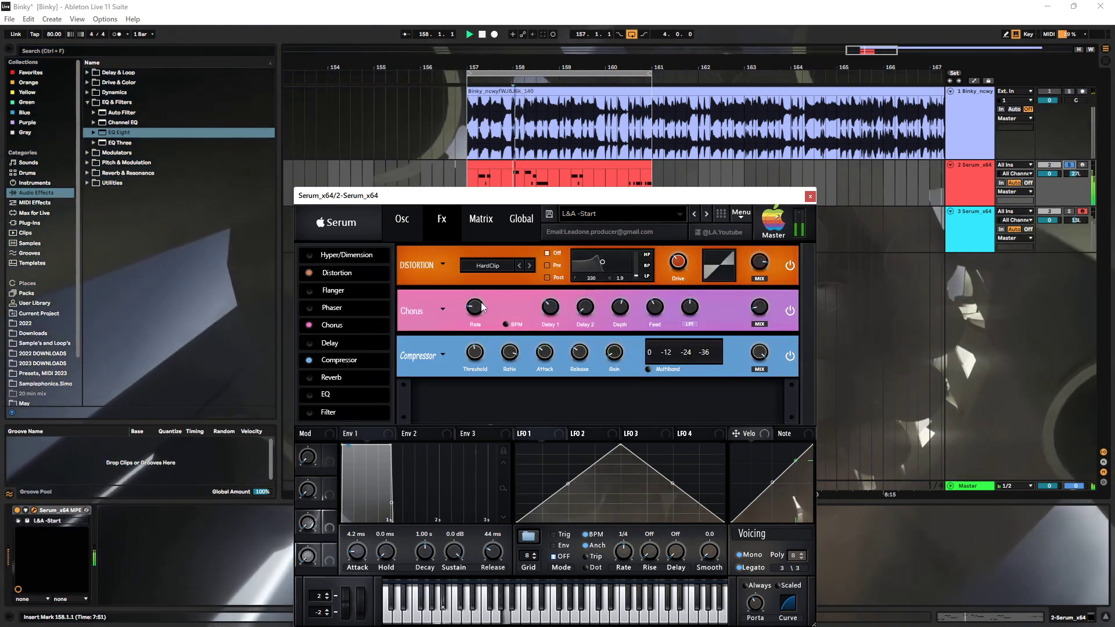
key(space)
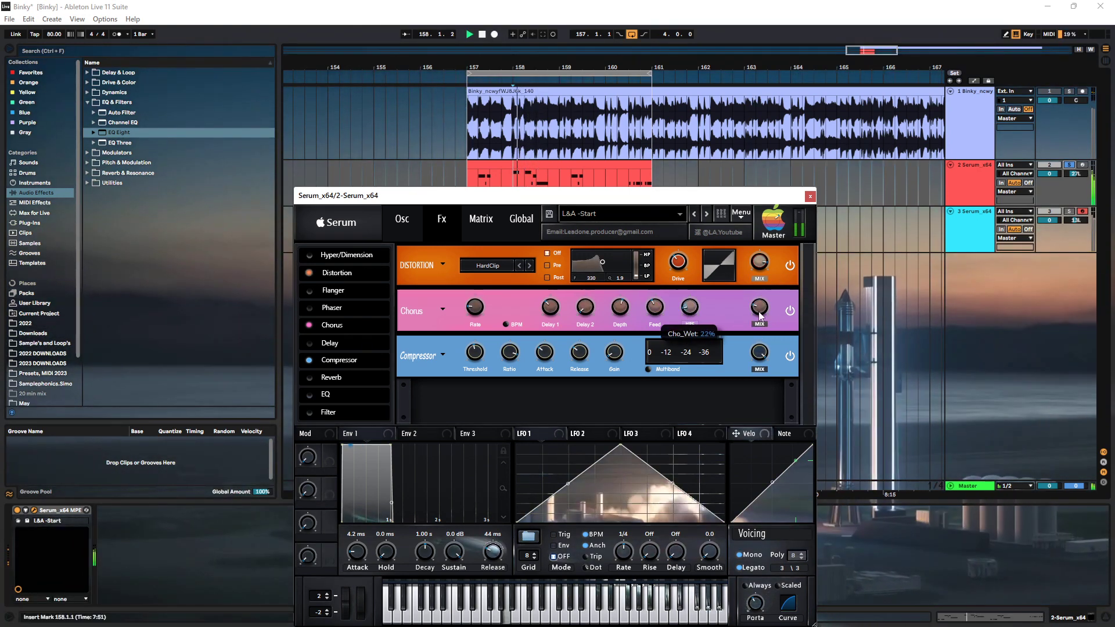
Audition pulse, saw, triangle and rounded sub oscillator shapes at octaves -1 and 0, adjusting the sub level against the reference
click(401, 220)
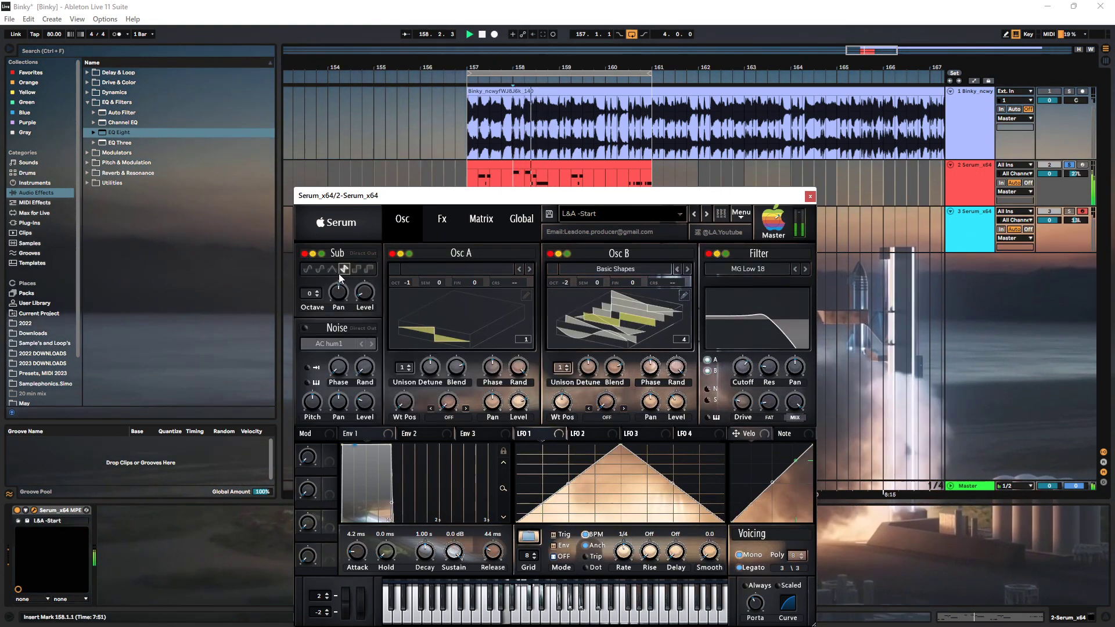
click(356, 269)
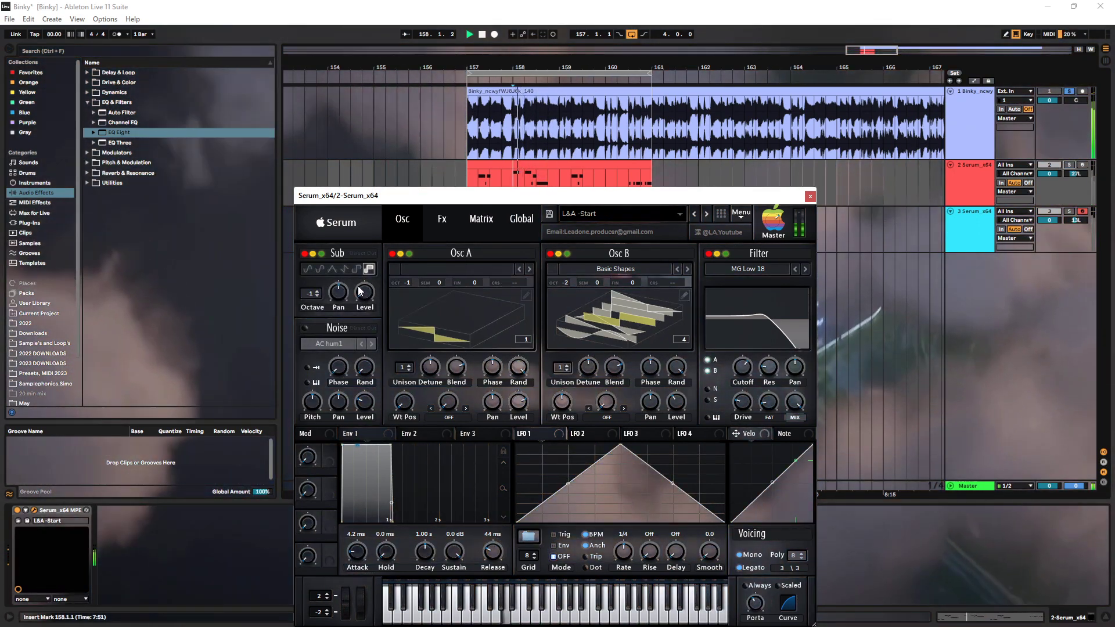
click(344, 269)
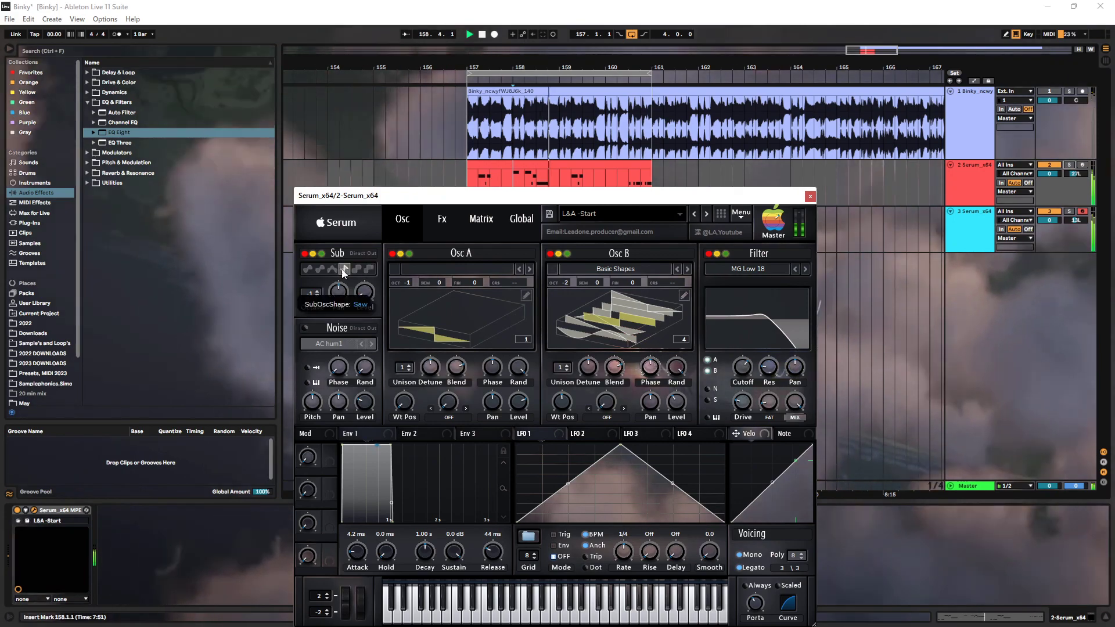
click(330, 268)
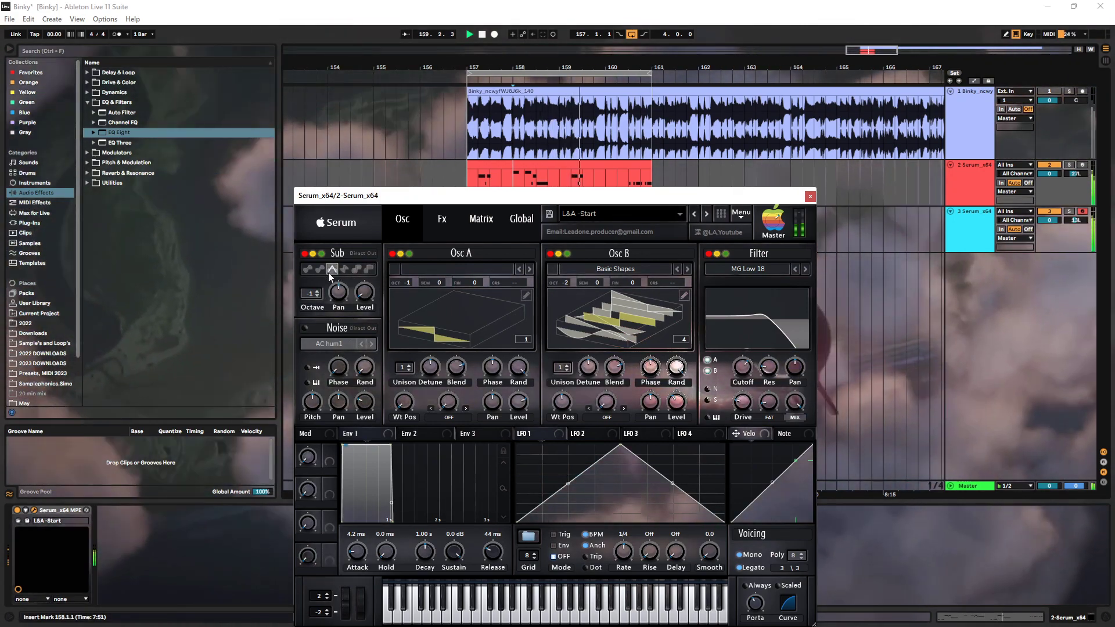
drag(364, 294, 313, 289)
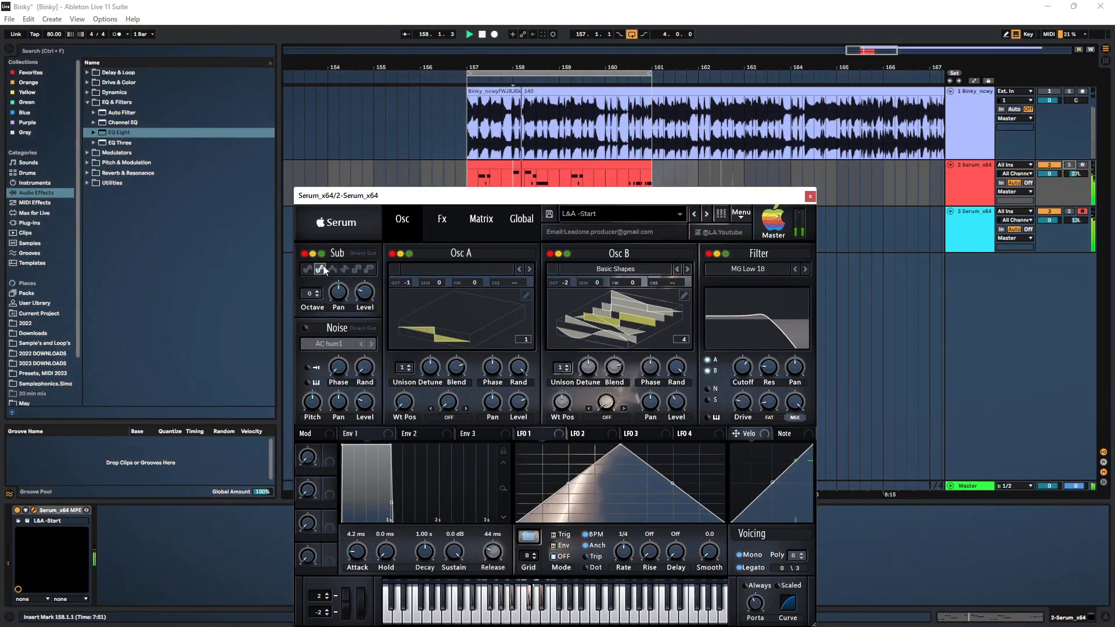
Try four detuned unison voices on Osc A in the second track's Serum during playback from bar 159
drag(560, 200, 554, 294)
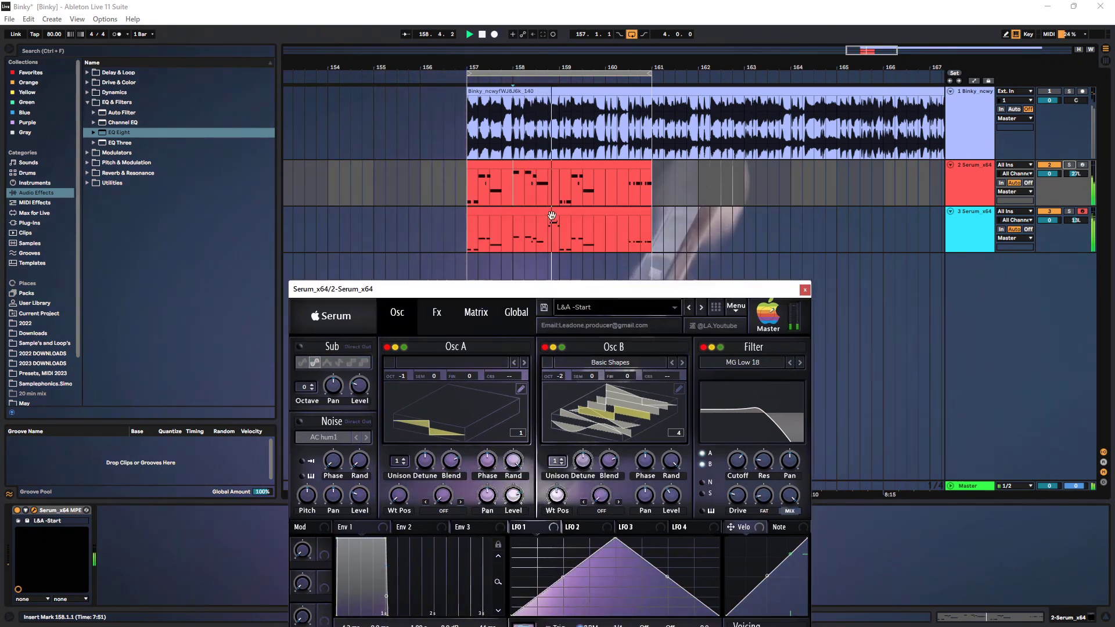
click(561, 211)
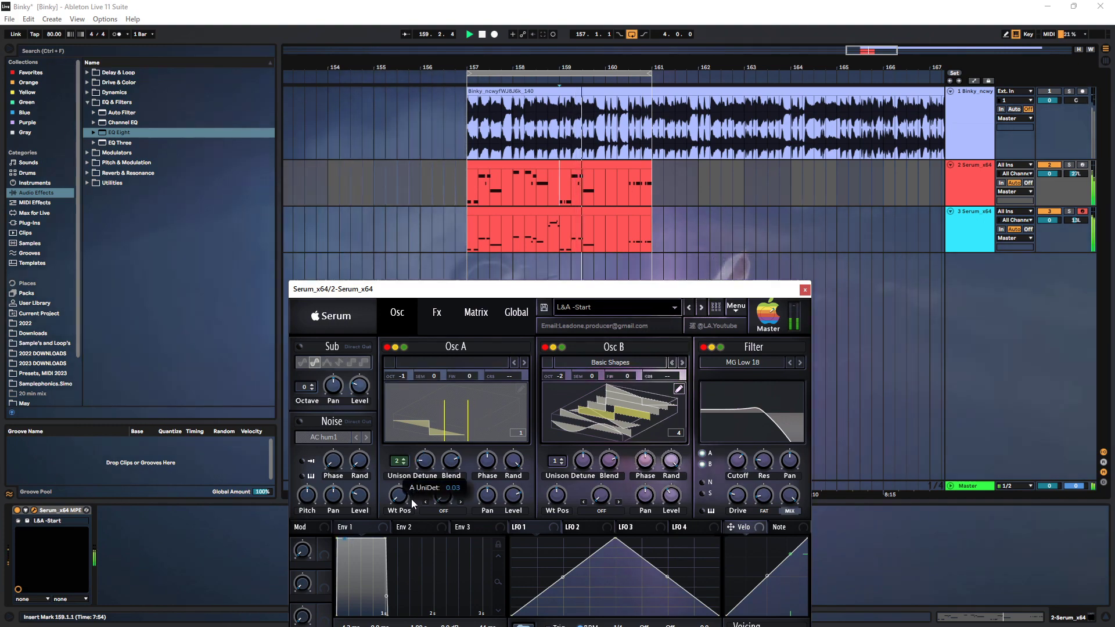
mouse_move(404, 462)
mouse_down()
mouse_move(411, 439)
mouse_move(395, 480)
mouse_up()
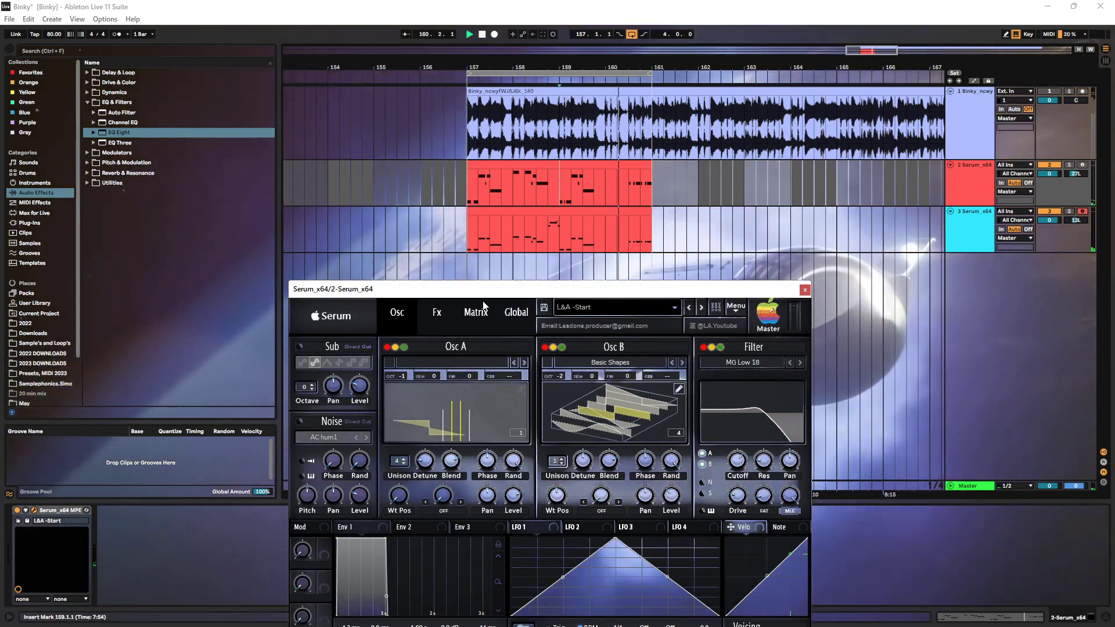
Set Osc A's unison width to 0 and try three unison voices with a small detune
click(516, 312)
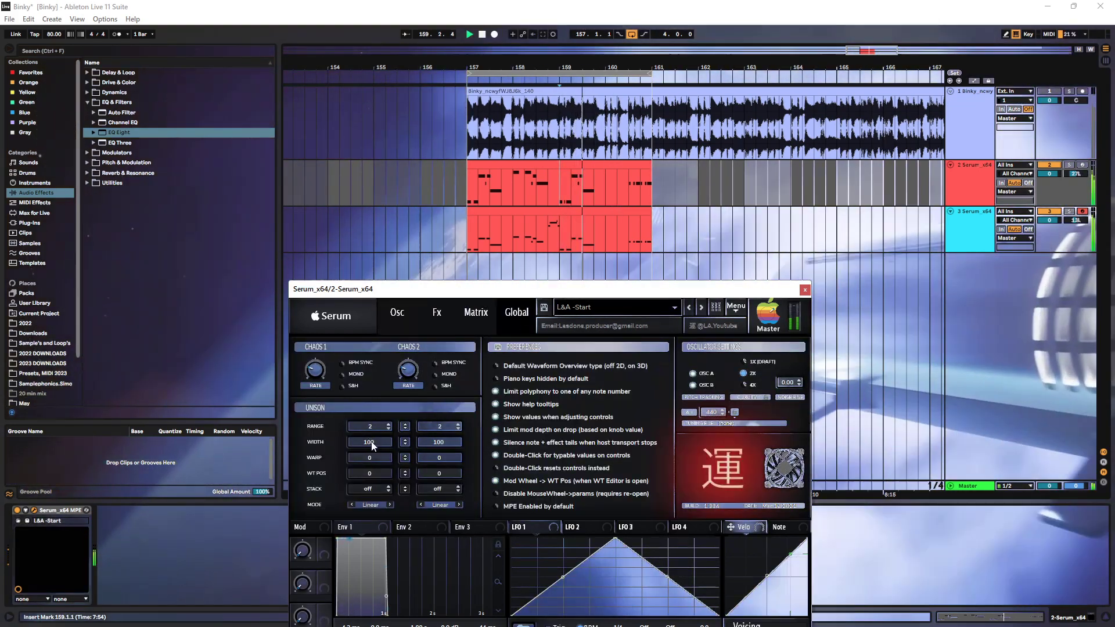
drag(373, 446, 339, 566)
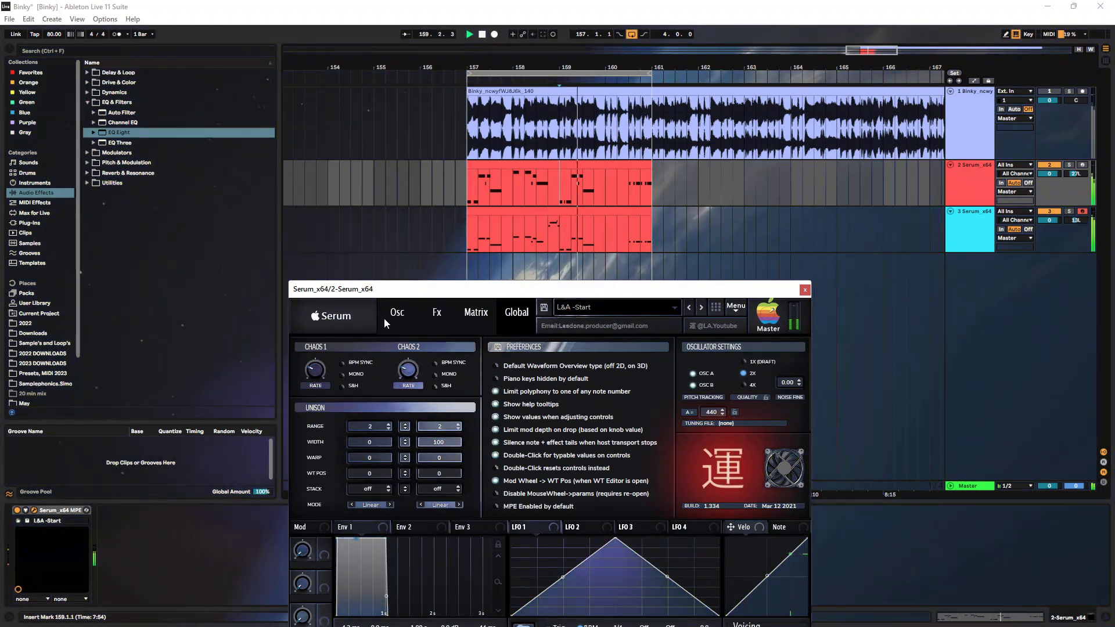
click(386, 317)
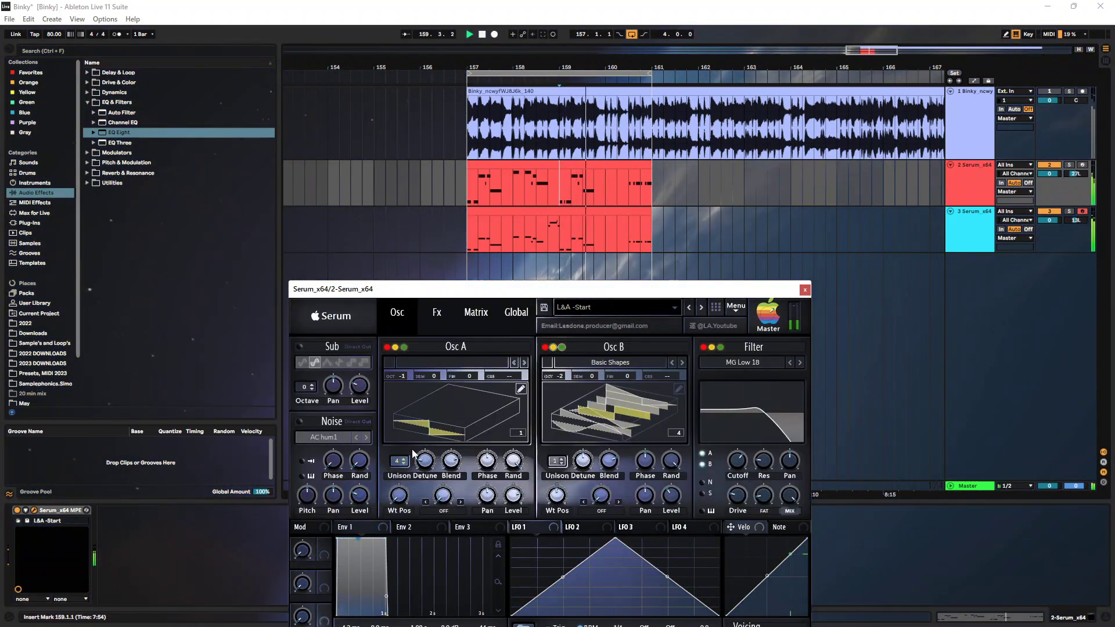
drag(413, 453, 416, 474)
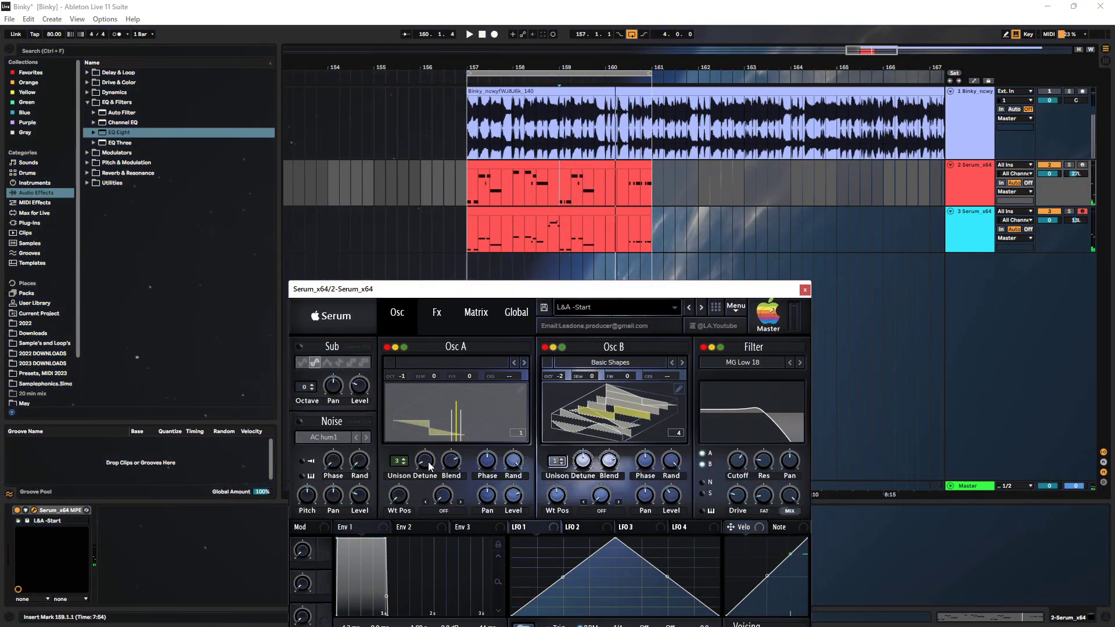
Audition nine unison voices on Osc A, and restore its unison width to 100 and its voice count to 1
click(518, 183)
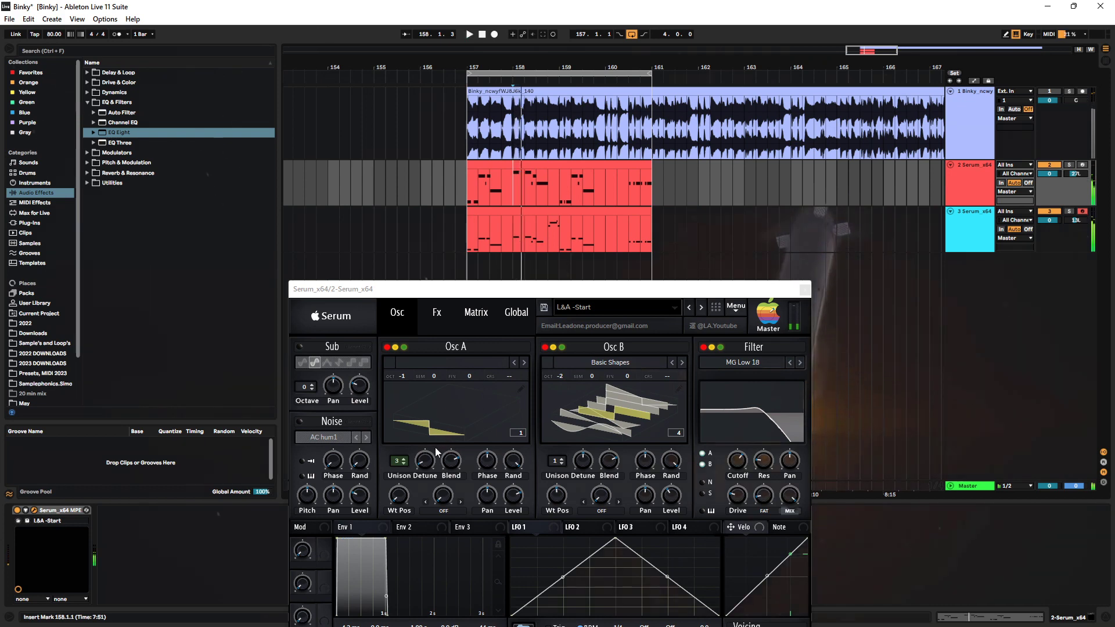
drag(407, 464, 424, 432)
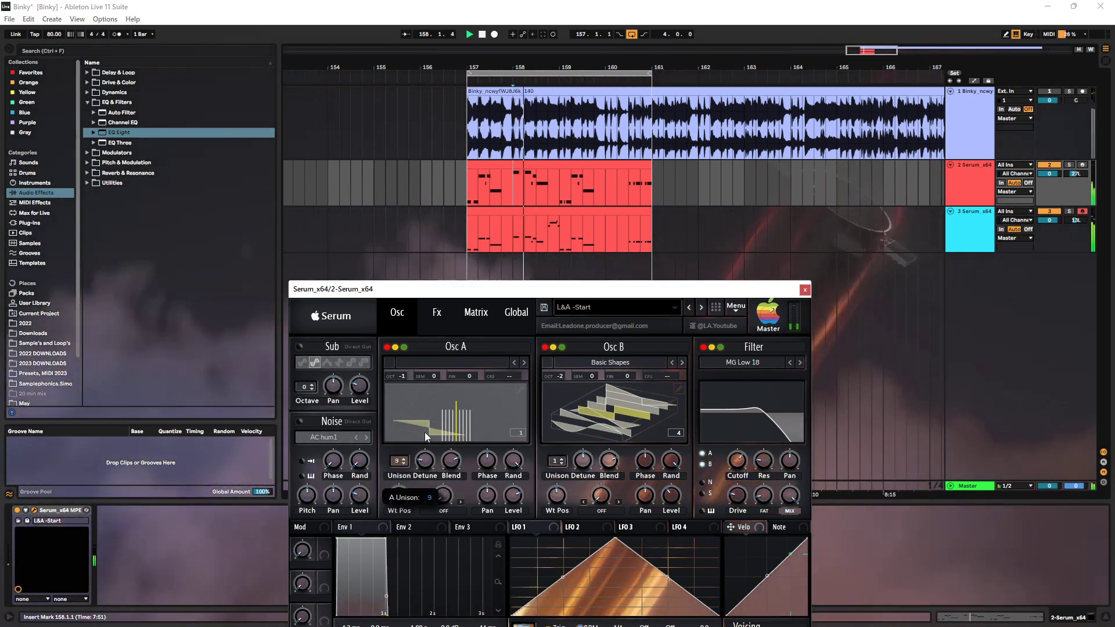
click(500, 327)
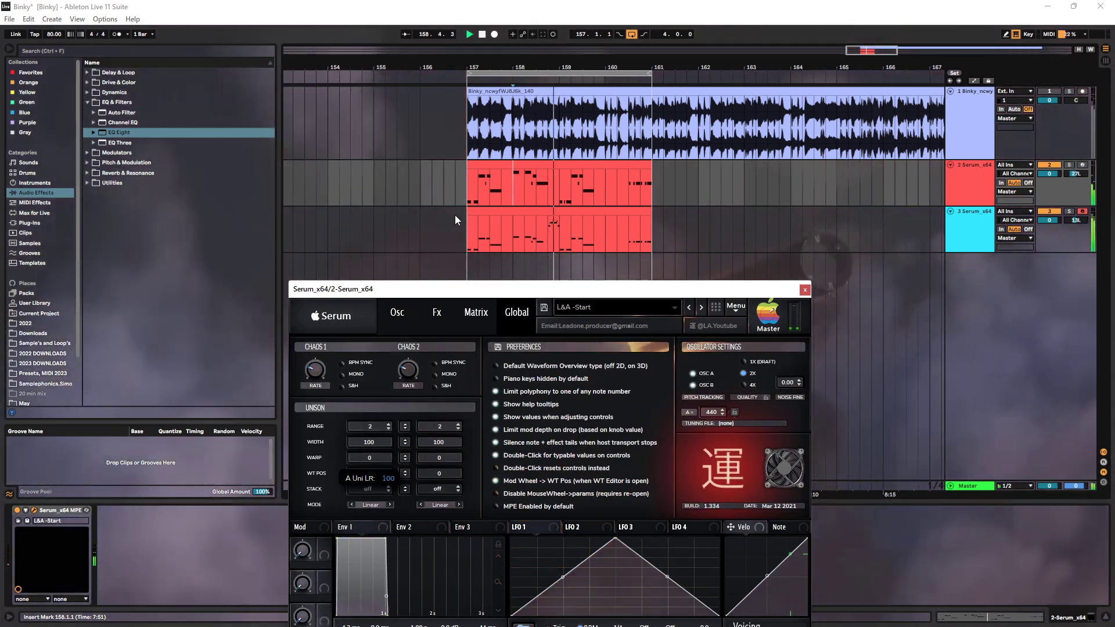
click(391, 318)
drag(401, 464, 418, 558)
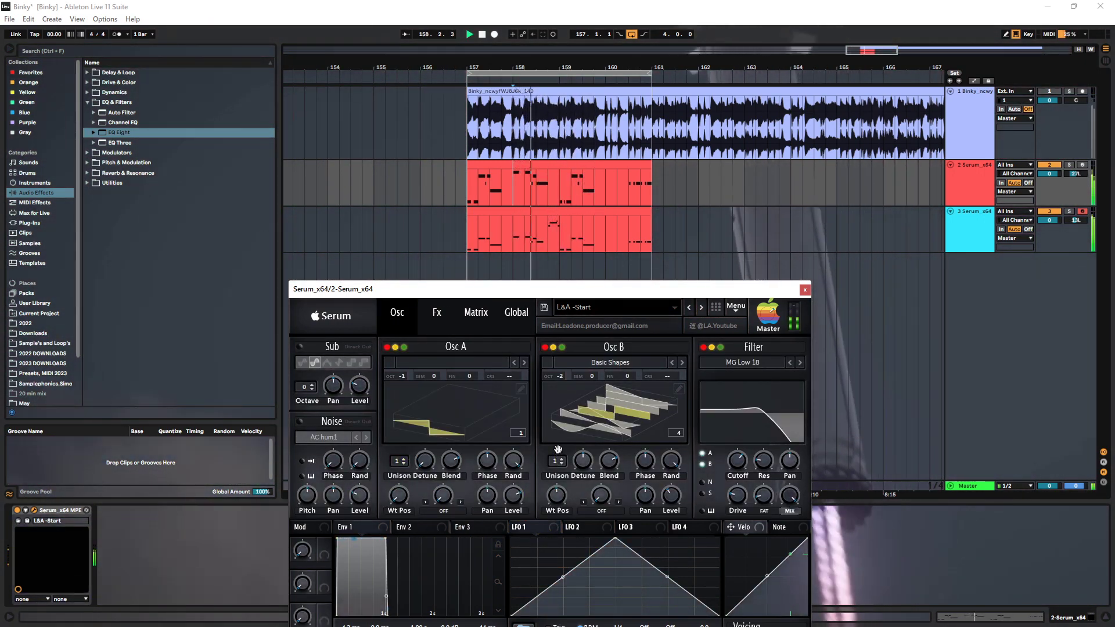
Try 5 and 14 unison voices with different detune on Osc B, and restore it to a single voice
drag(557, 459, 570, 452)
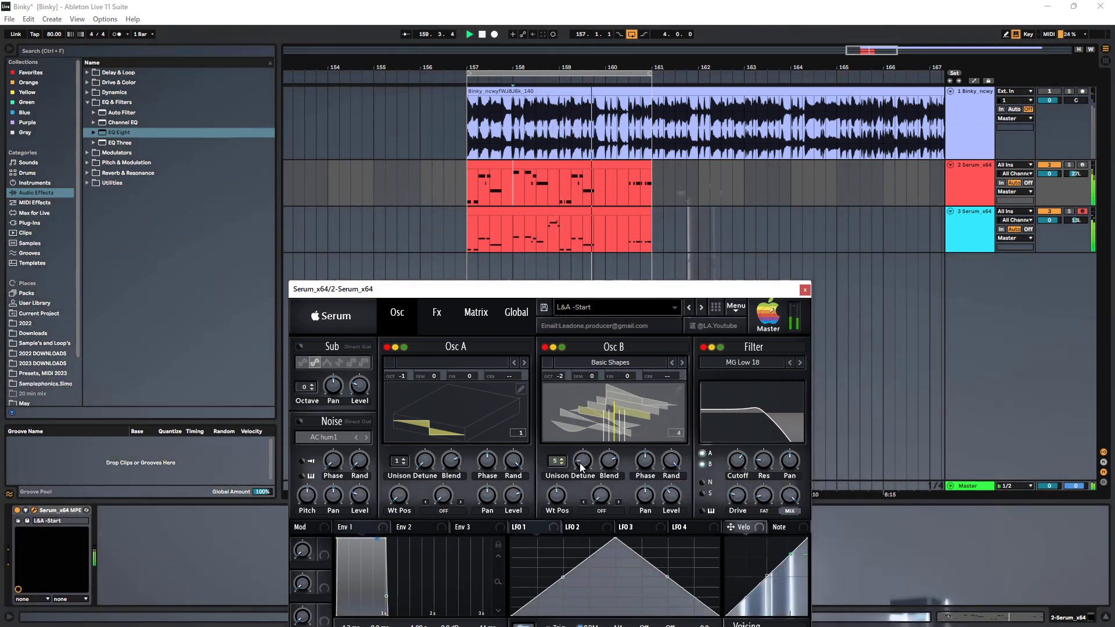
drag(557, 462, 570, 388)
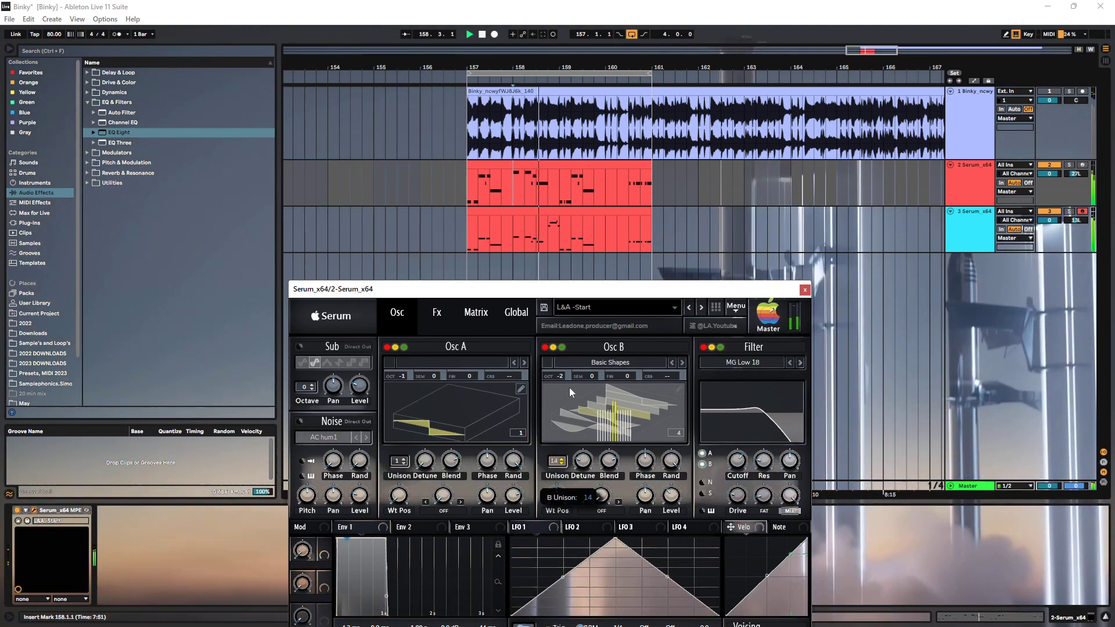
drag(585, 457, 585, 486)
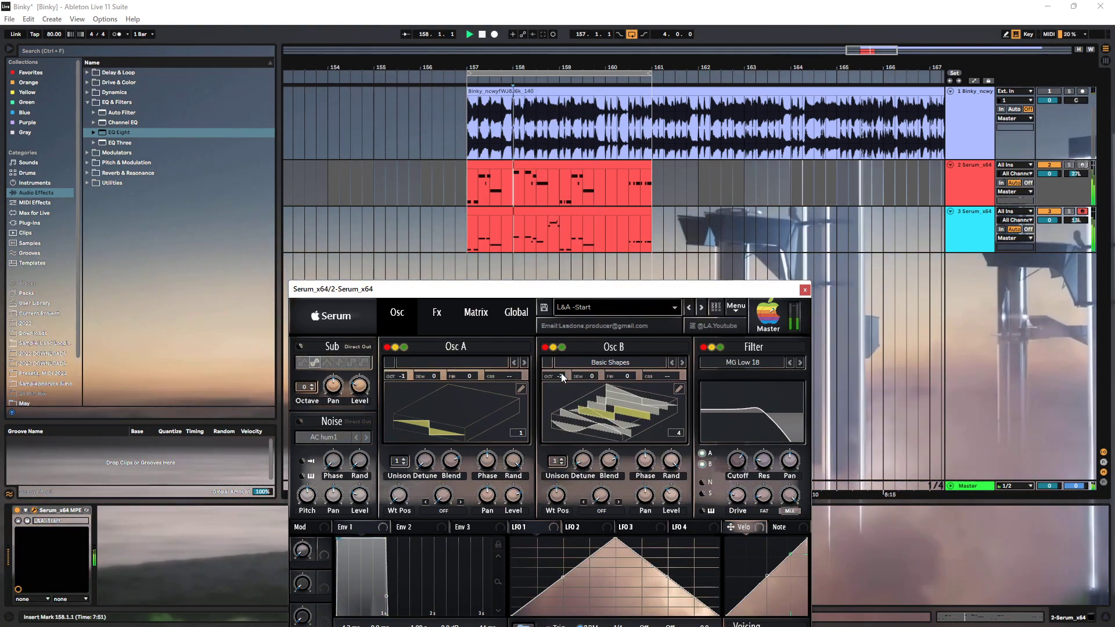
Audition Osc B at octaves 0 and -1 with wavetable frame 5, and restore octave -2 and frame 4
drag(561, 375, 568, 348)
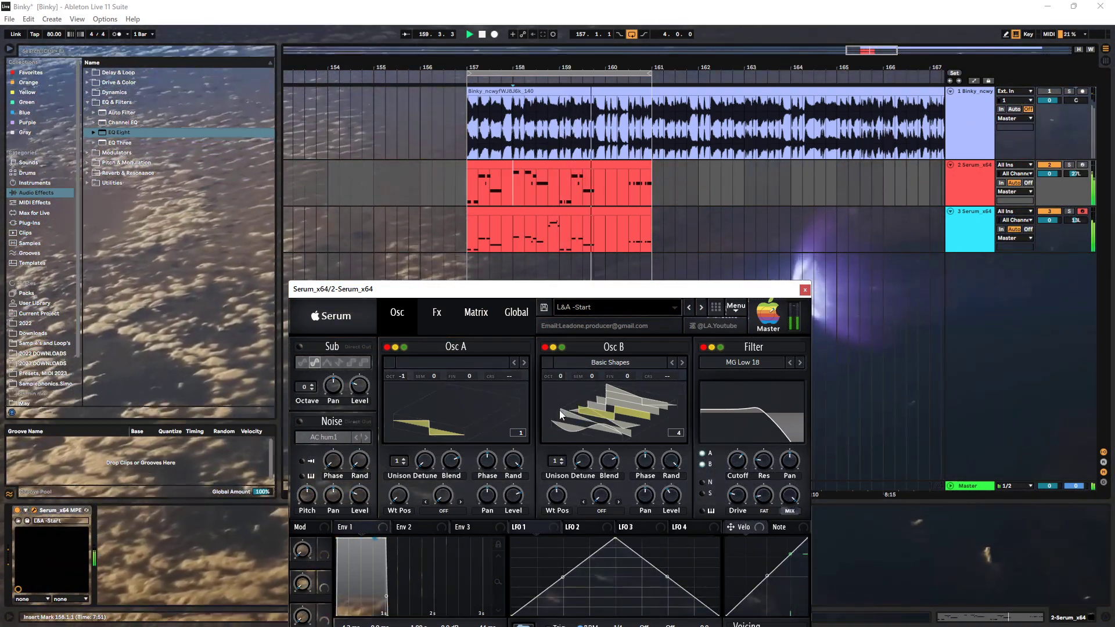
drag(563, 385, 566, 391)
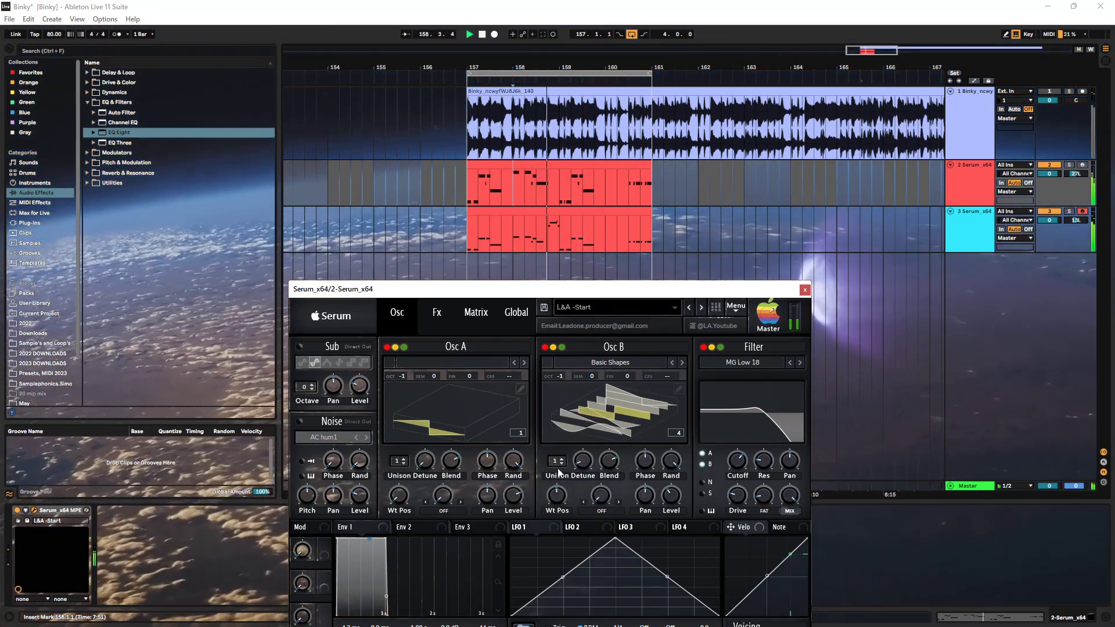
drag(557, 495, 560, 513)
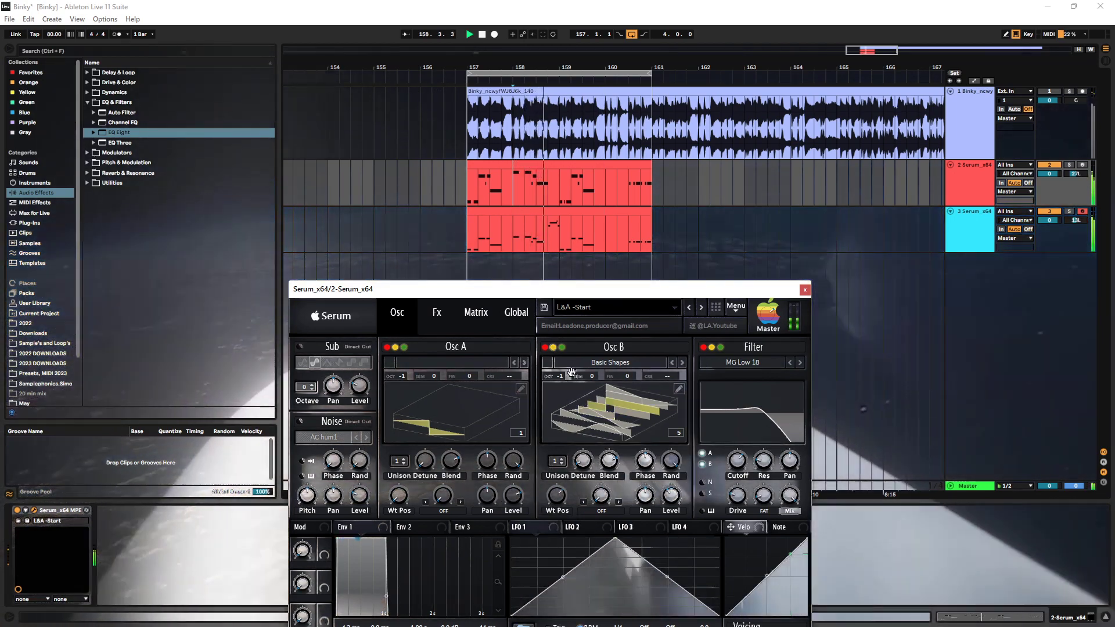
drag(568, 376, 569, 399)
key(space)
drag(571, 501, 552, 524)
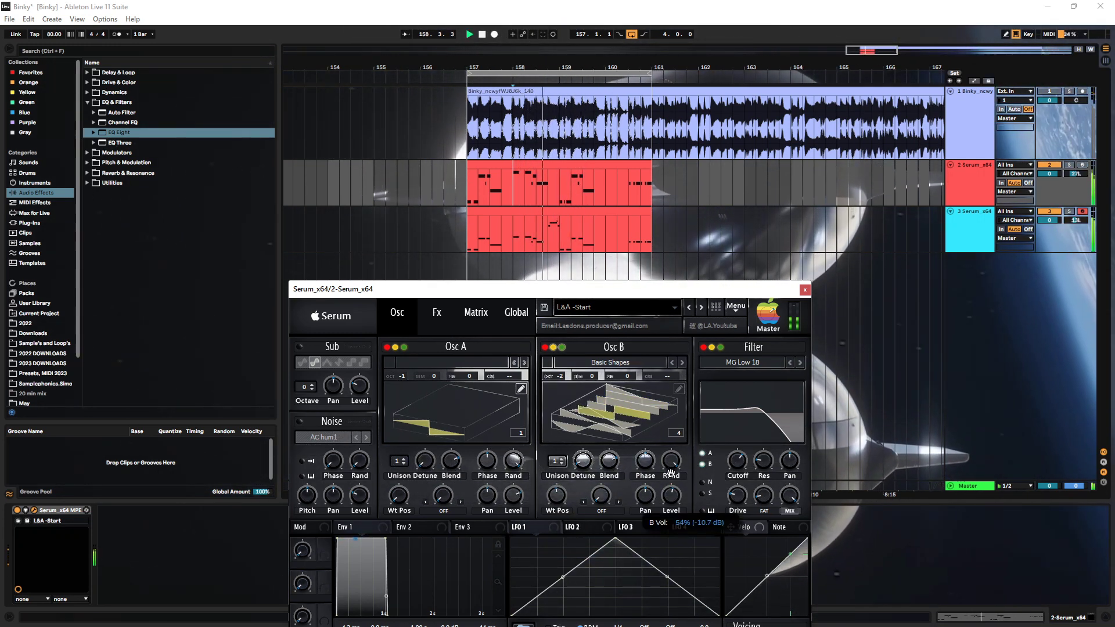
Fine-tune Osc B's level during playback and close the second track's Serum
drag(668, 500, 667, 503)
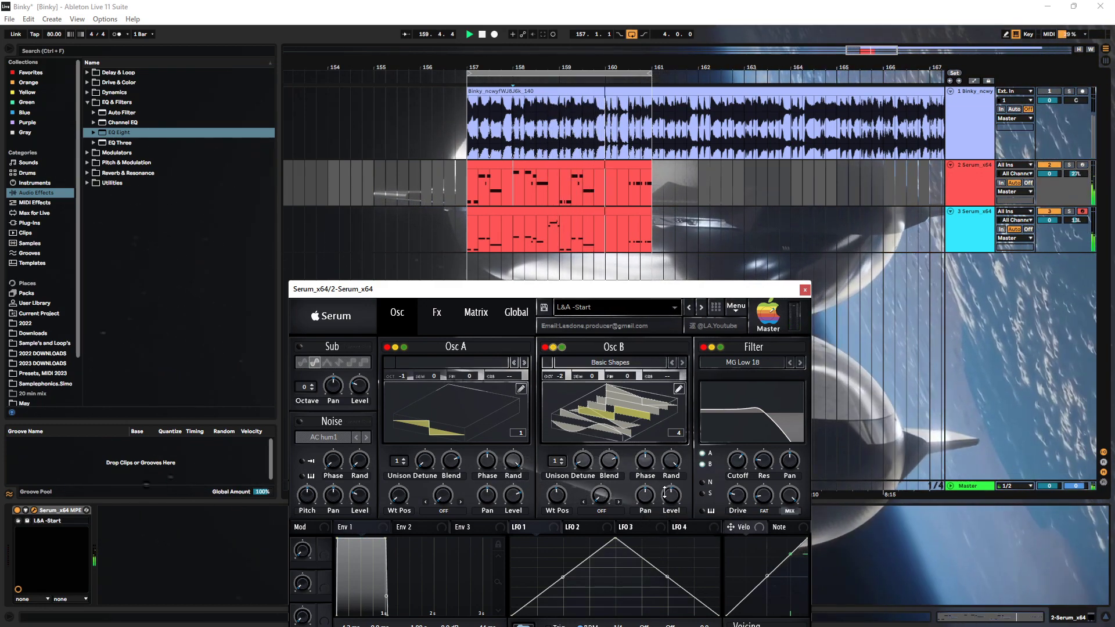
click(623, 197)
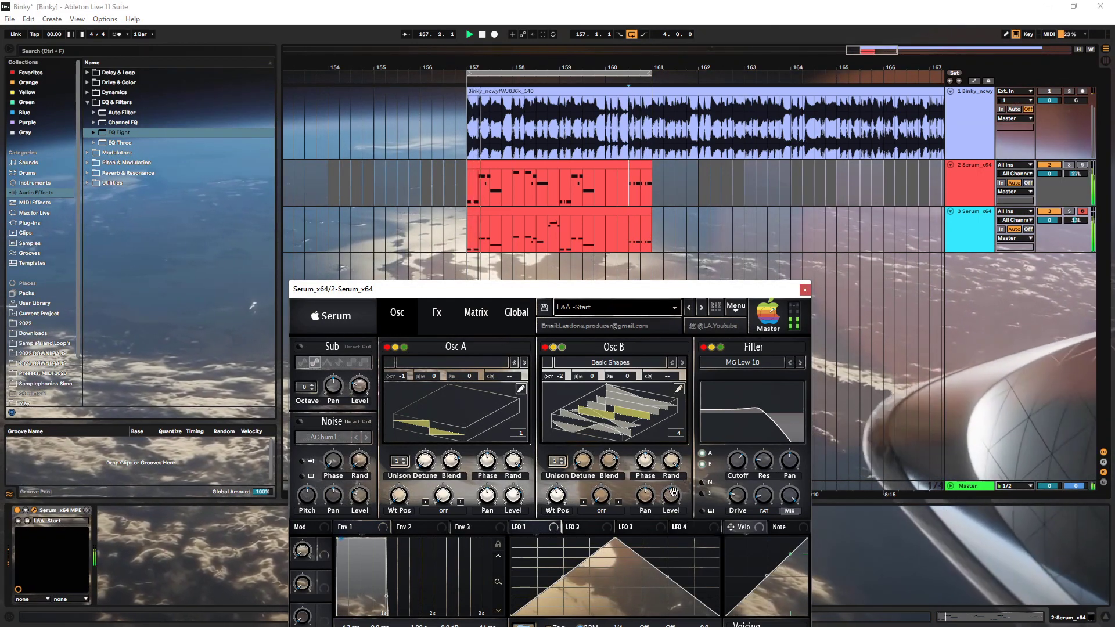
click(805, 289)
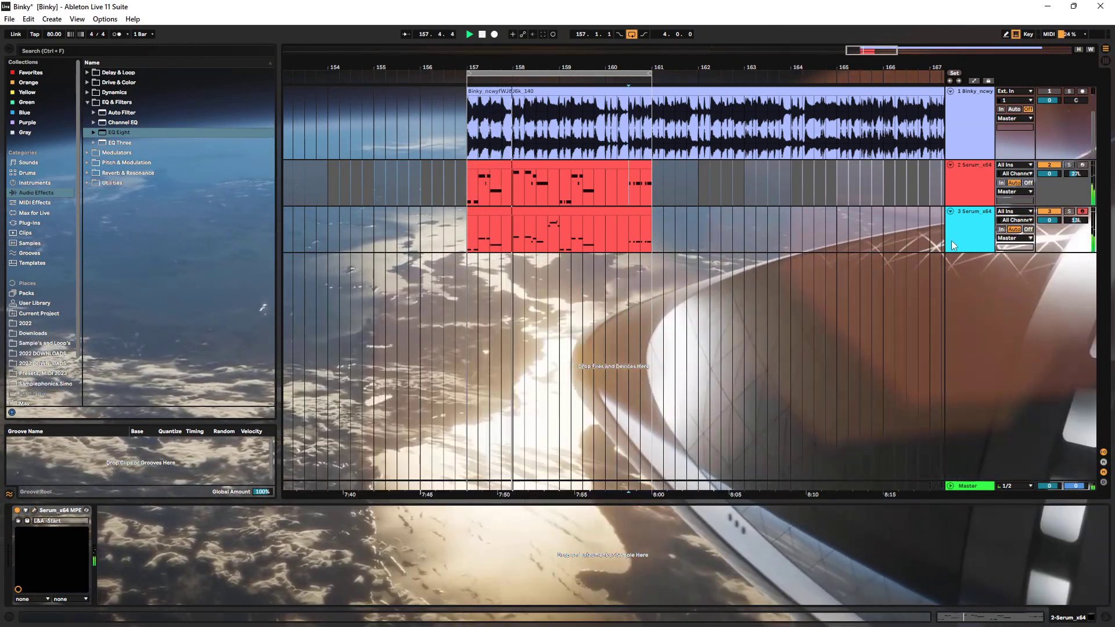
Open the third track's Serum and pan that track further left in the mix
click(459, 243)
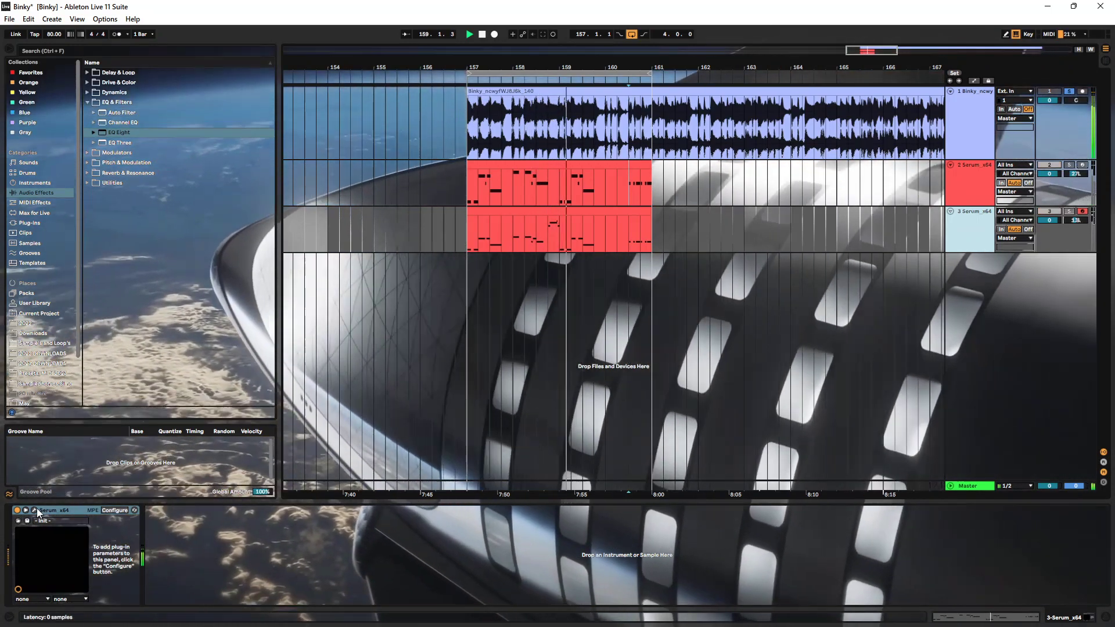
click(36, 509)
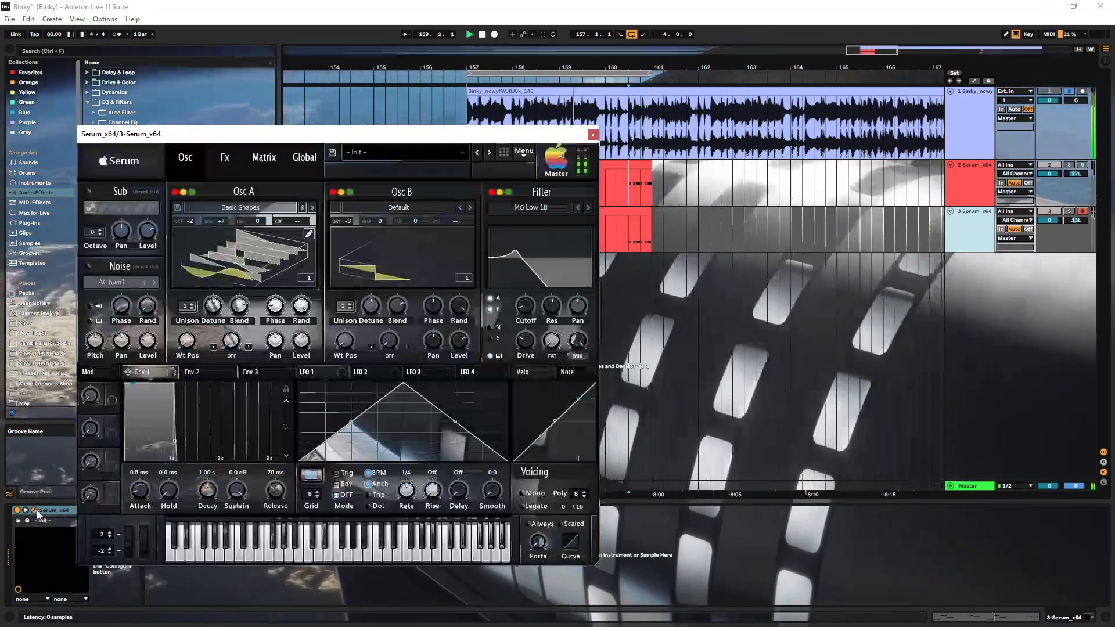
drag(1075, 221, 1076, 225)
Set the compressor gain to about 18.2 dB in the third track's Serum and audition main filter drive around 27%
click(549, 162)
click(225, 158)
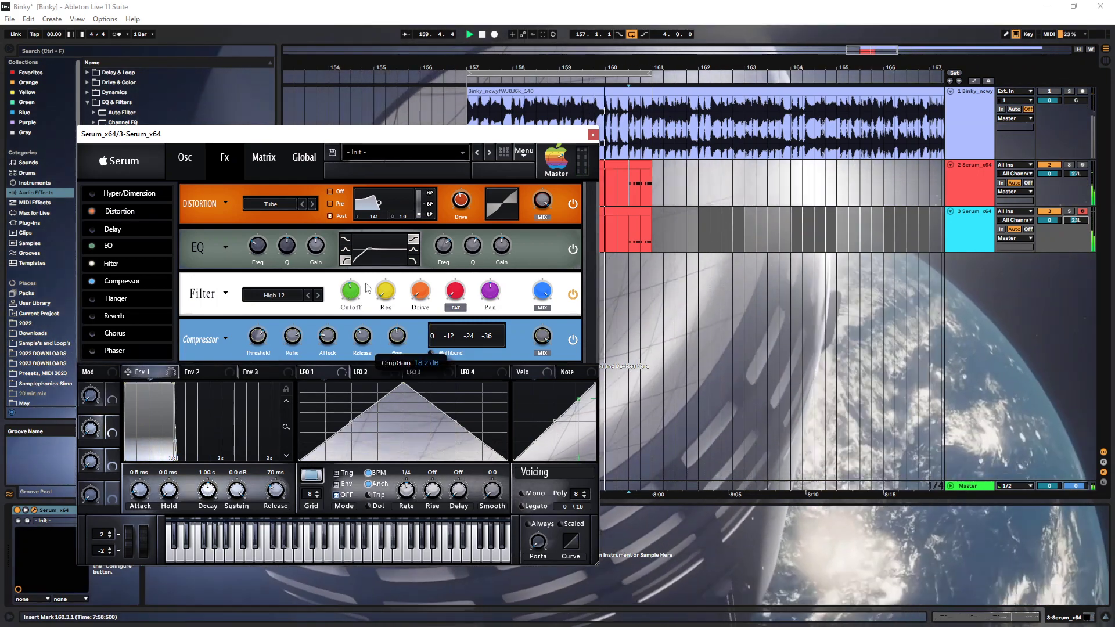
click(183, 158)
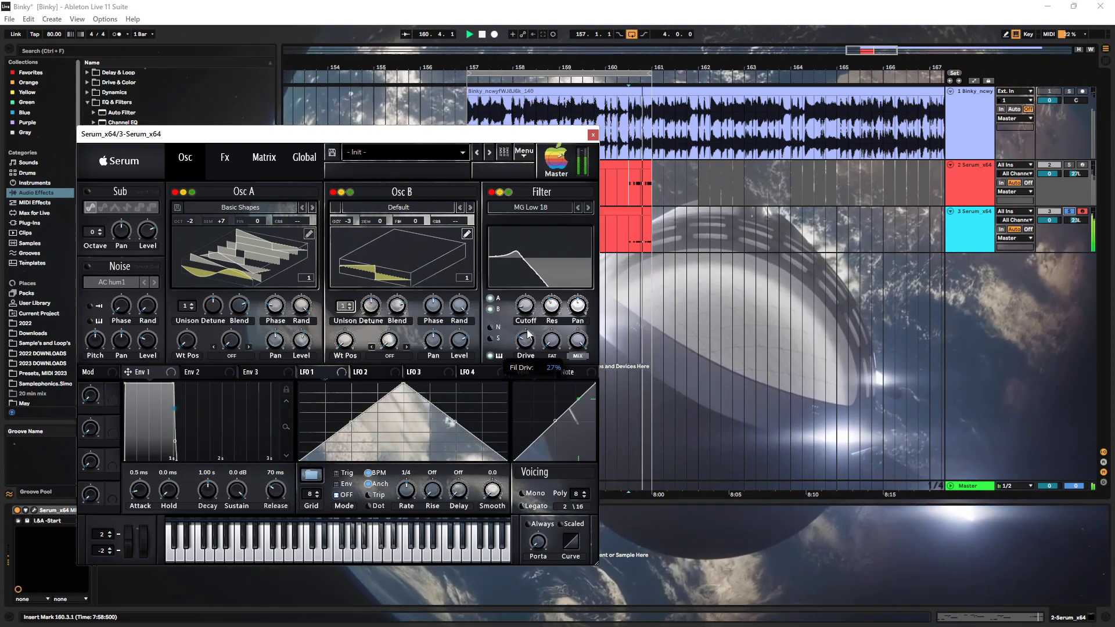
drag(527, 330, 534, 305)
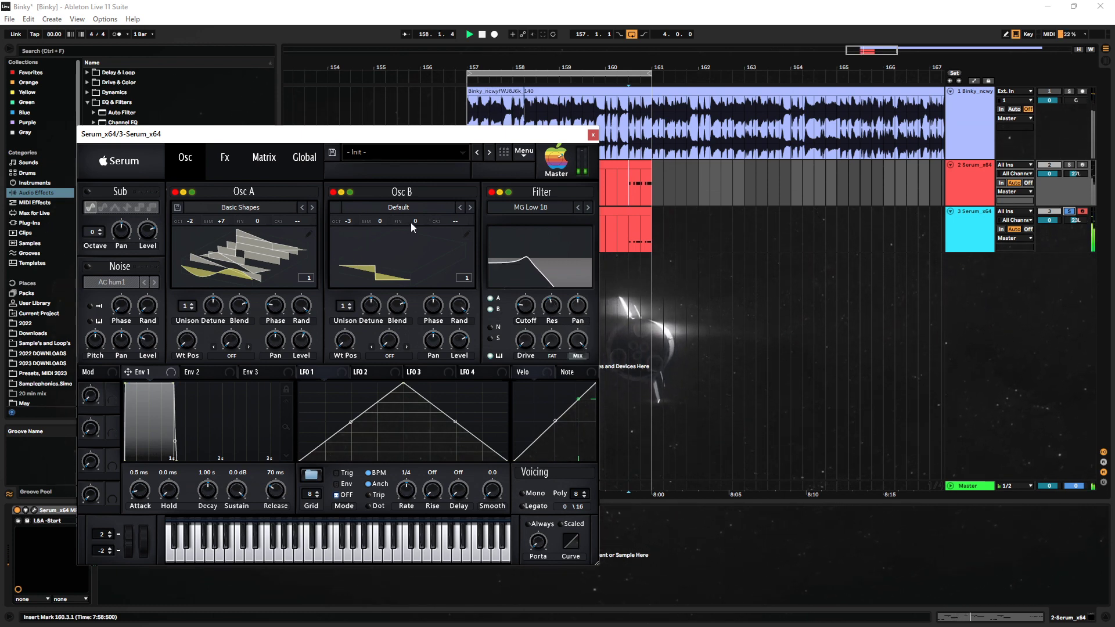
Try fine-detuning Osc B by about 16 cents and Osc A likewise, and reset both fine pitch controls
drag(422, 223, 425, 219)
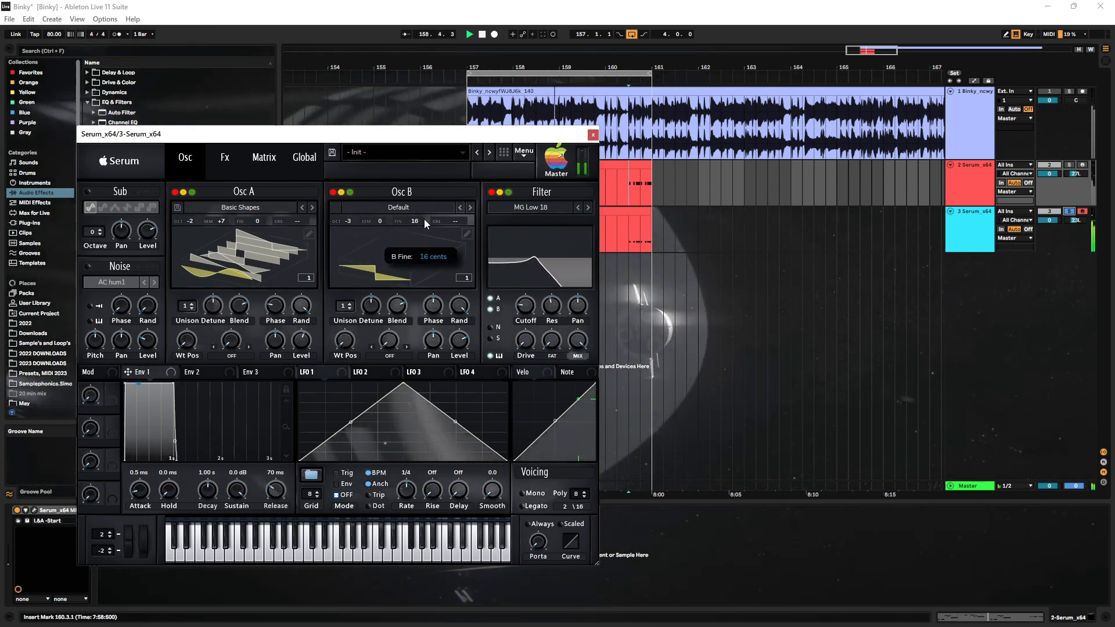
right_click(422, 225)
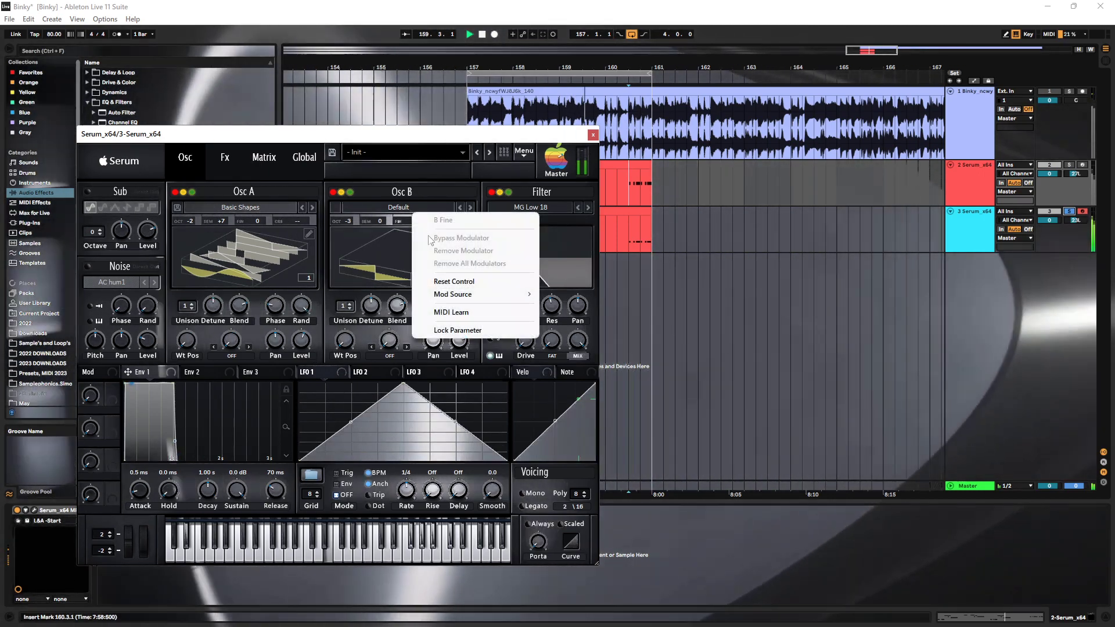
click(446, 282)
drag(258, 221, 265, 202)
right_click(258, 220)
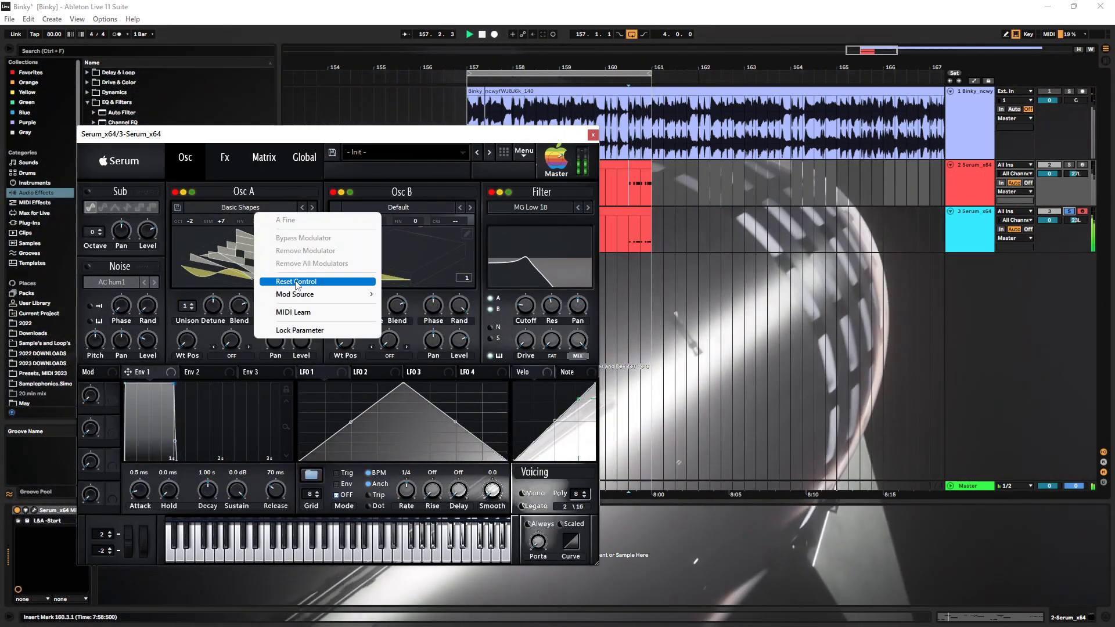
click(281, 280)
Set the main filter's drive to 0% and take the third track out of solo
mouse_move(305, 340)
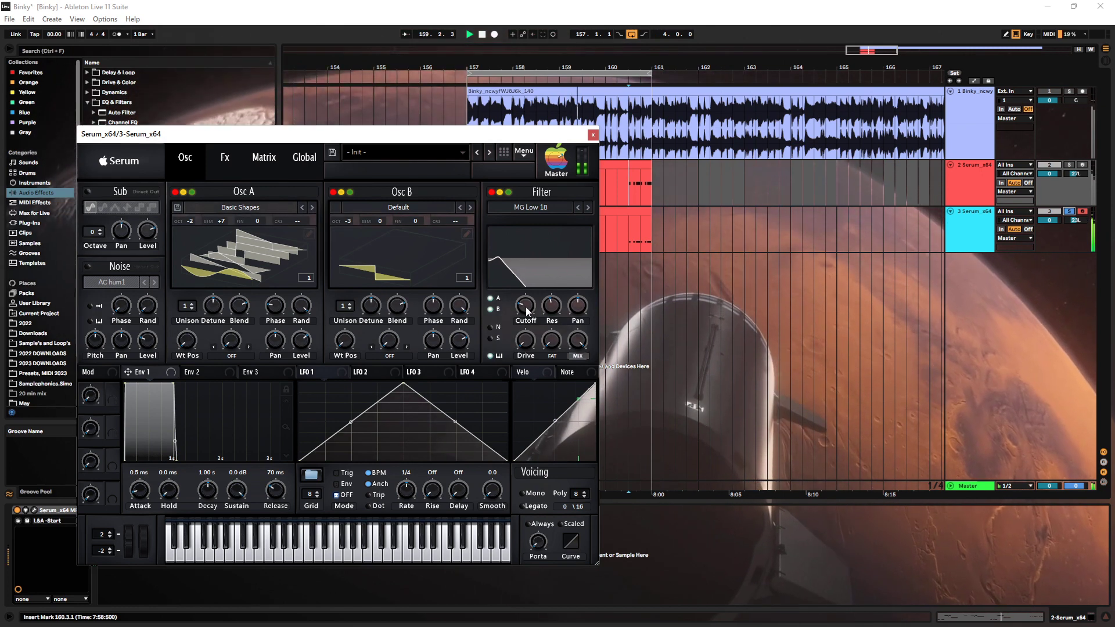
mouse_move(529, 309)
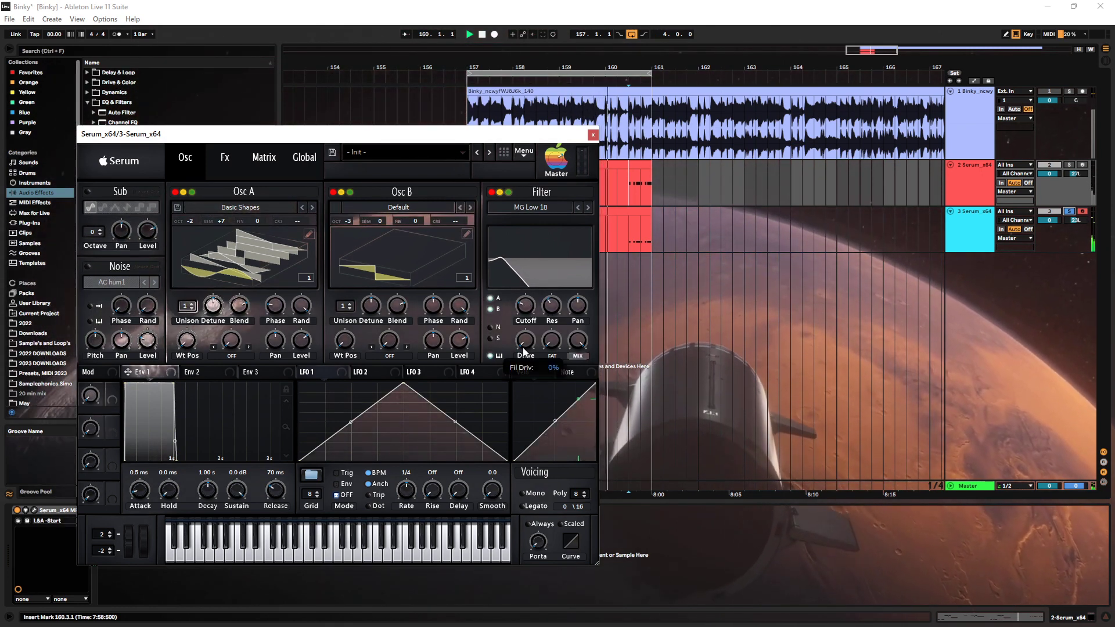
click(1069, 213)
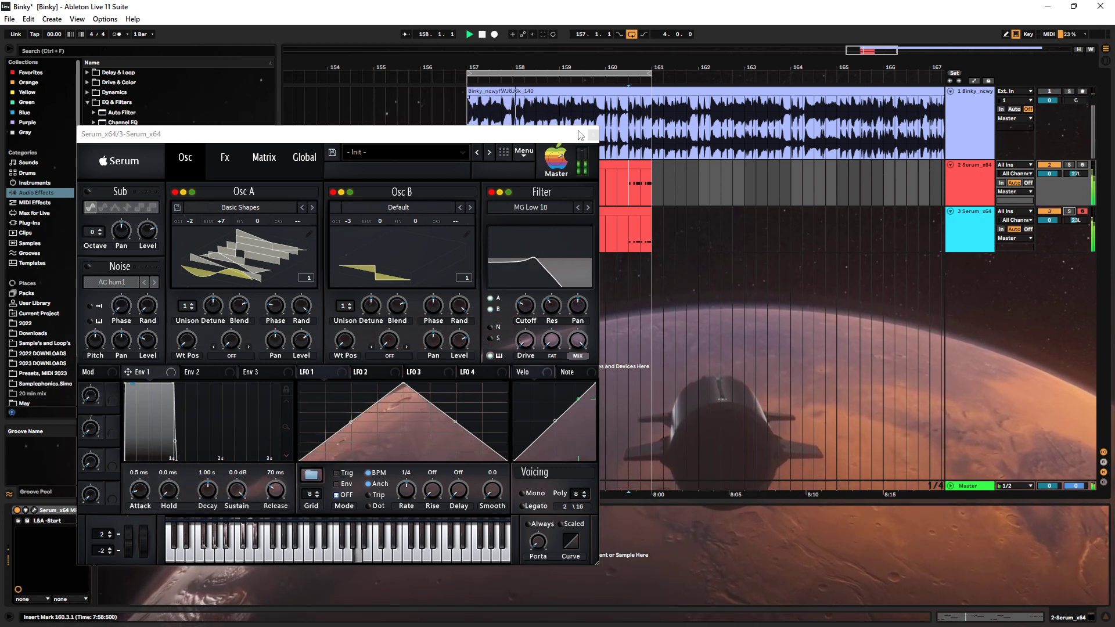
Adjust the low-band frequency of the third Serum's EQ effect while comparing with the soloed reference track
click(225, 159)
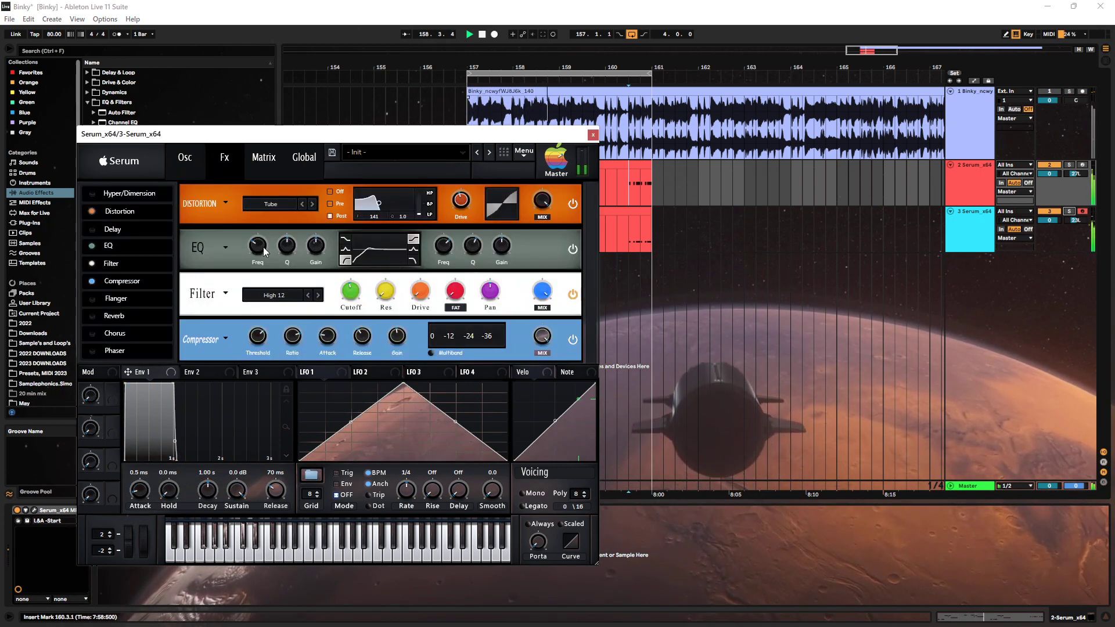
drag(263, 248, 263, 245)
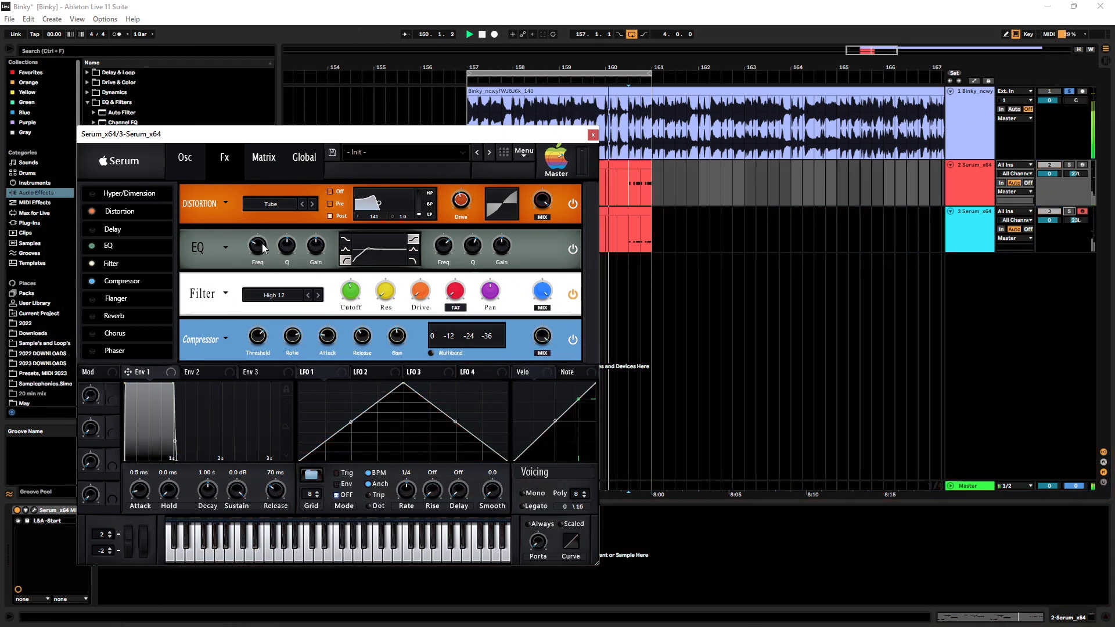
drag(533, 133, 531, 173)
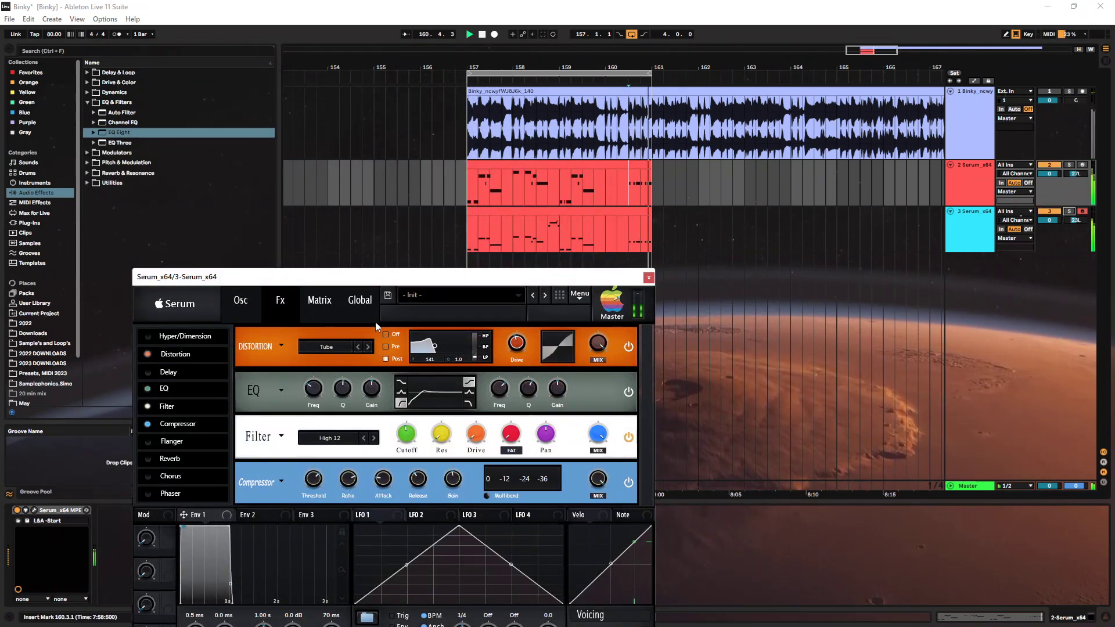
Show the third Serum's oscillators, solo its track, and compare the sound with Osc B switched off and back on
click(250, 305)
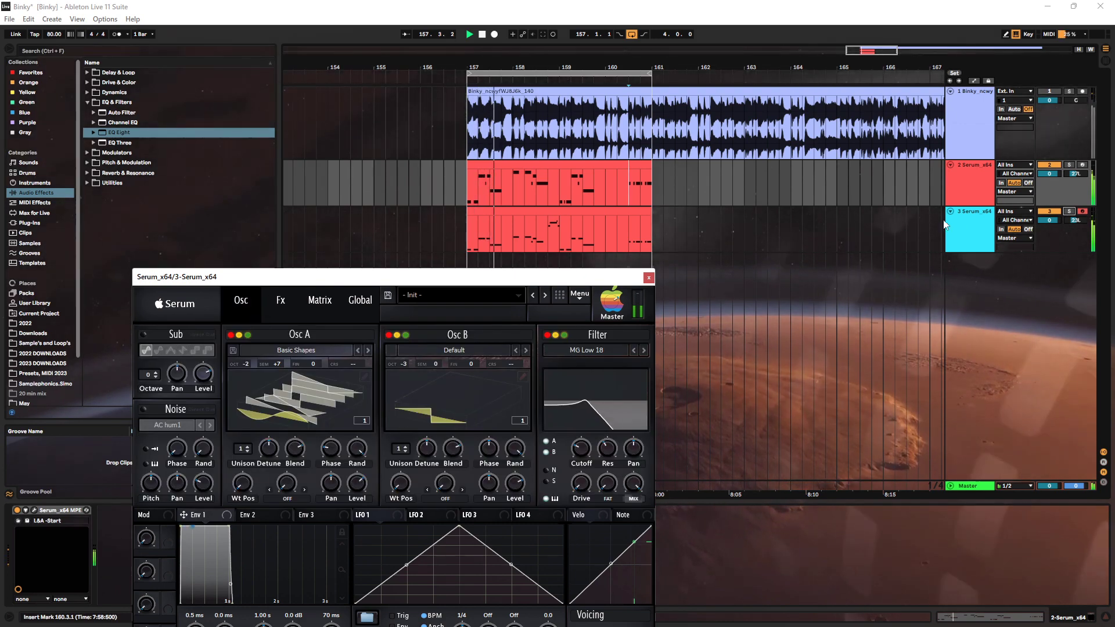
click(1068, 211)
click(1052, 211)
click(1050, 211)
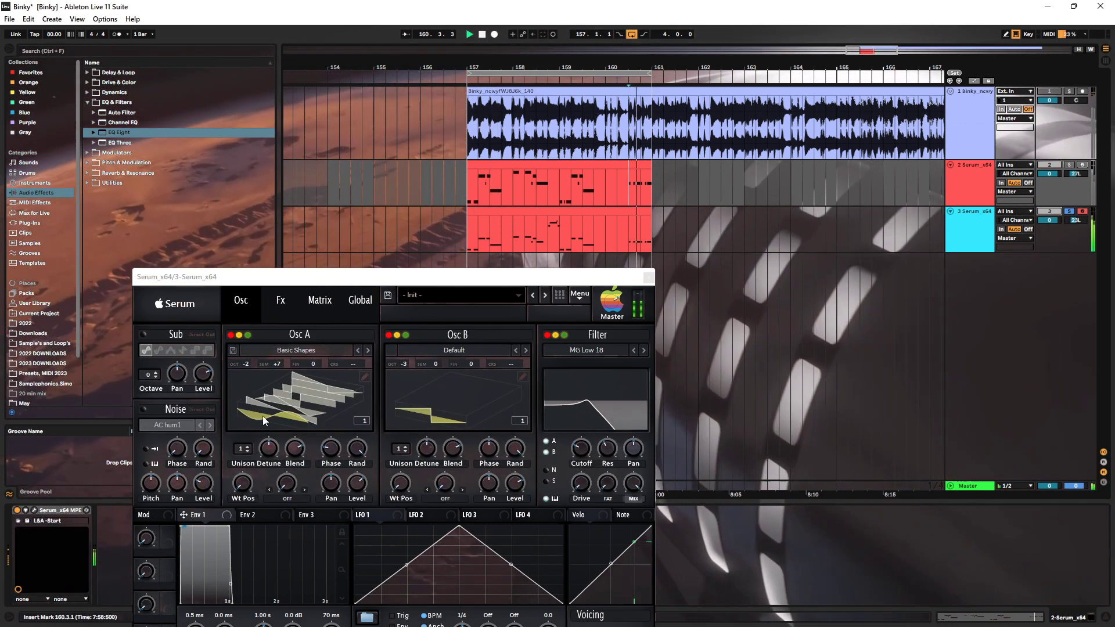
click(390, 336)
click(389, 335)
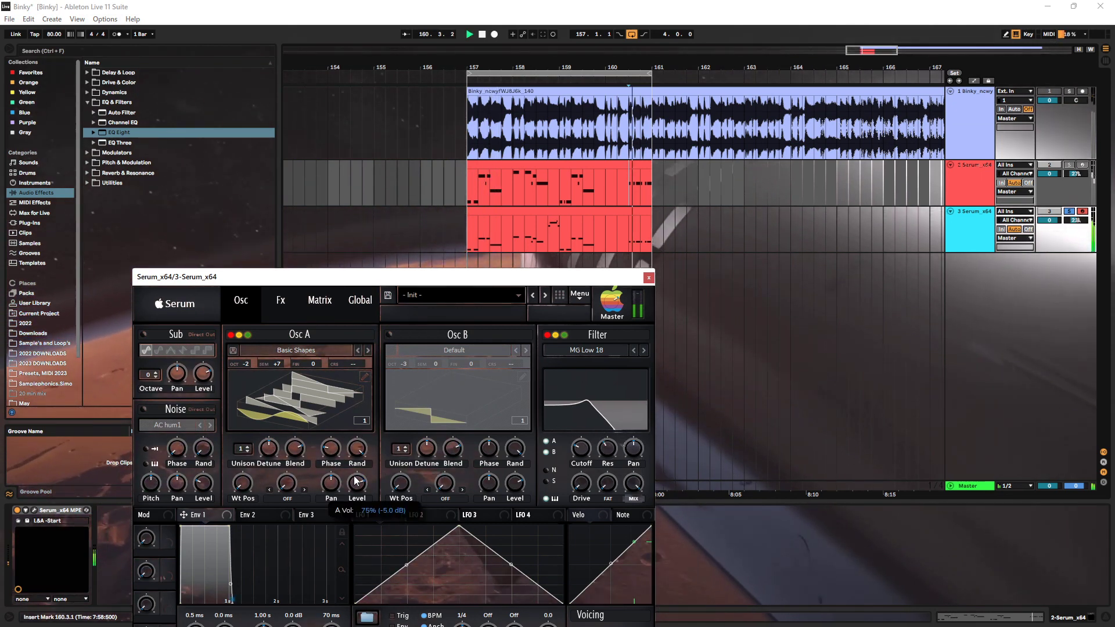
click(389, 336)
Adjust Osc A's level, try it one octave higher, and settle its pitch at octave -2 with +12 semitones
drag(353, 489, 354, 486)
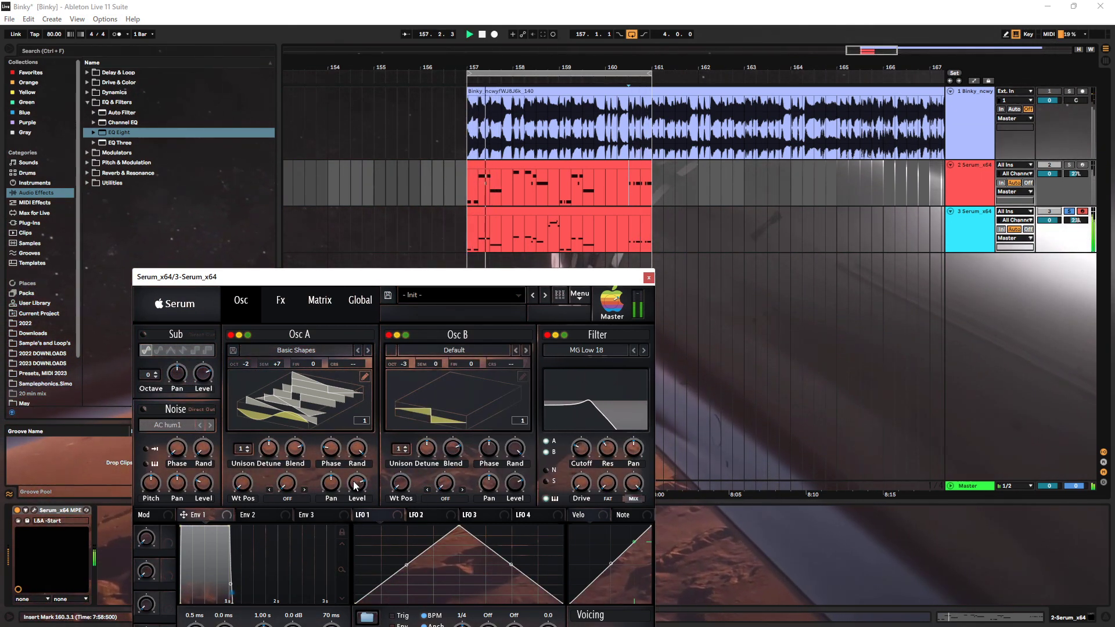
drag(256, 371, 256, 364)
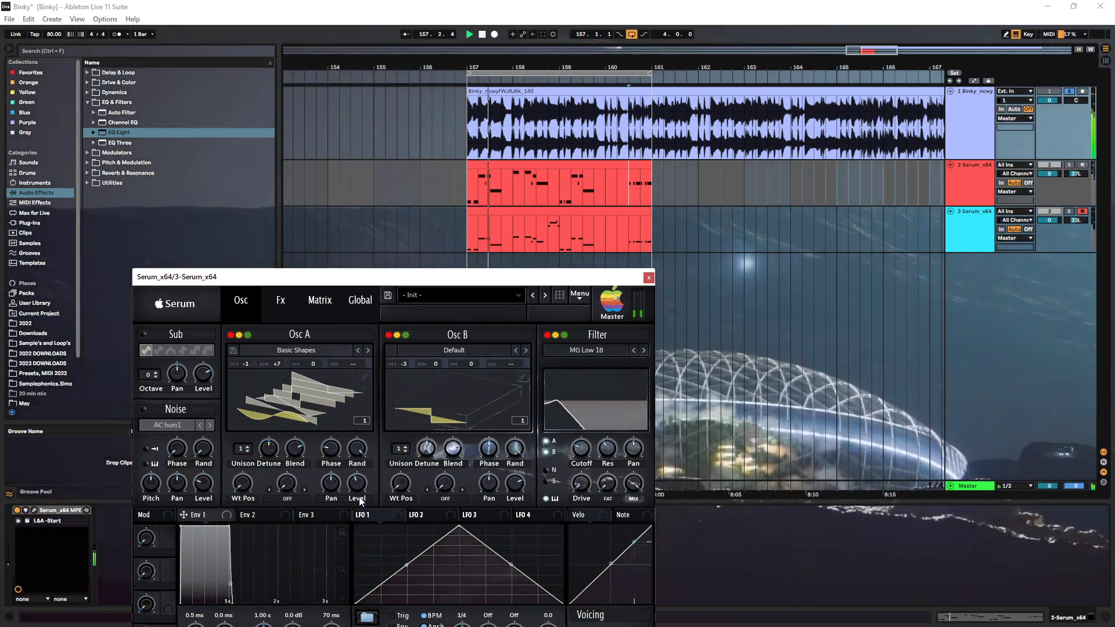
drag(247, 364, 249, 373)
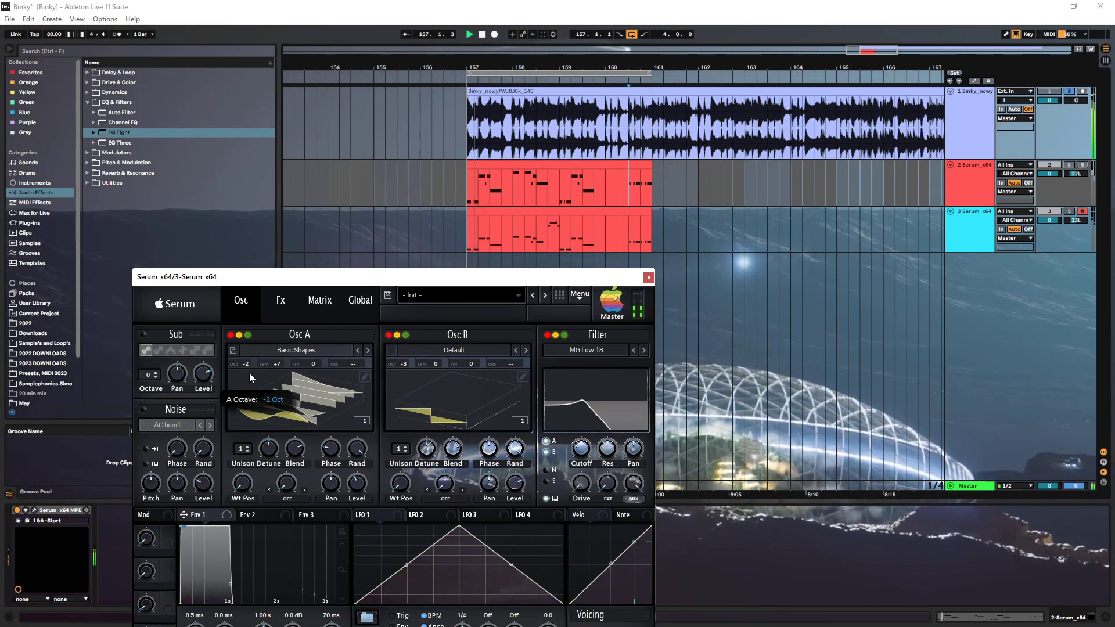
click(481, 244)
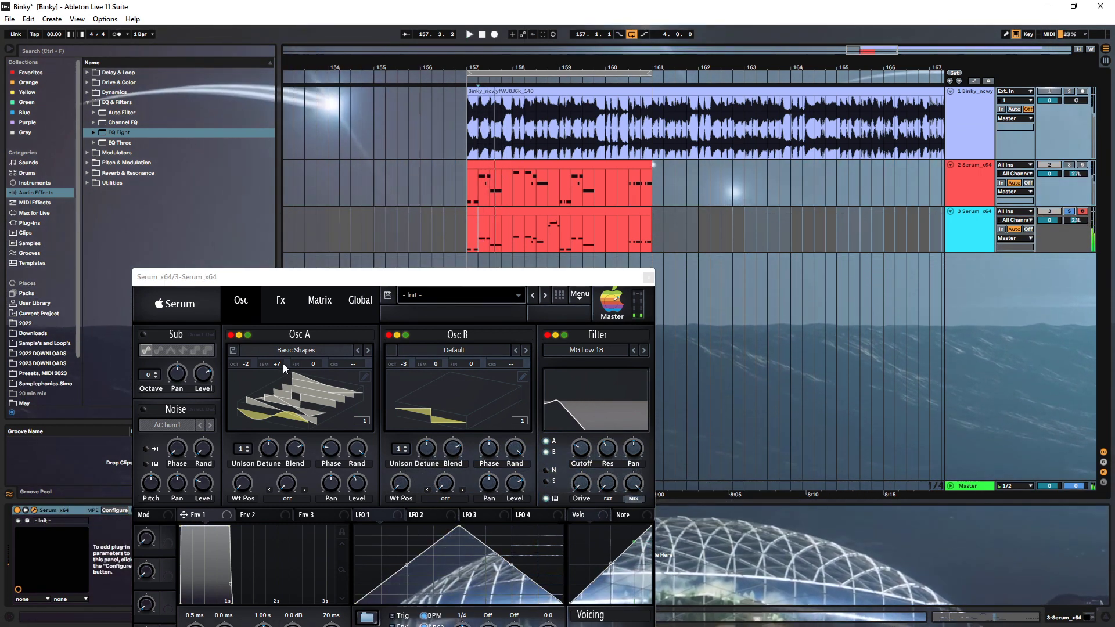
mouse_move(283, 364)
mouse_down()
mouse_move(283, 426)
mouse_move(283, 352)
mouse_up()
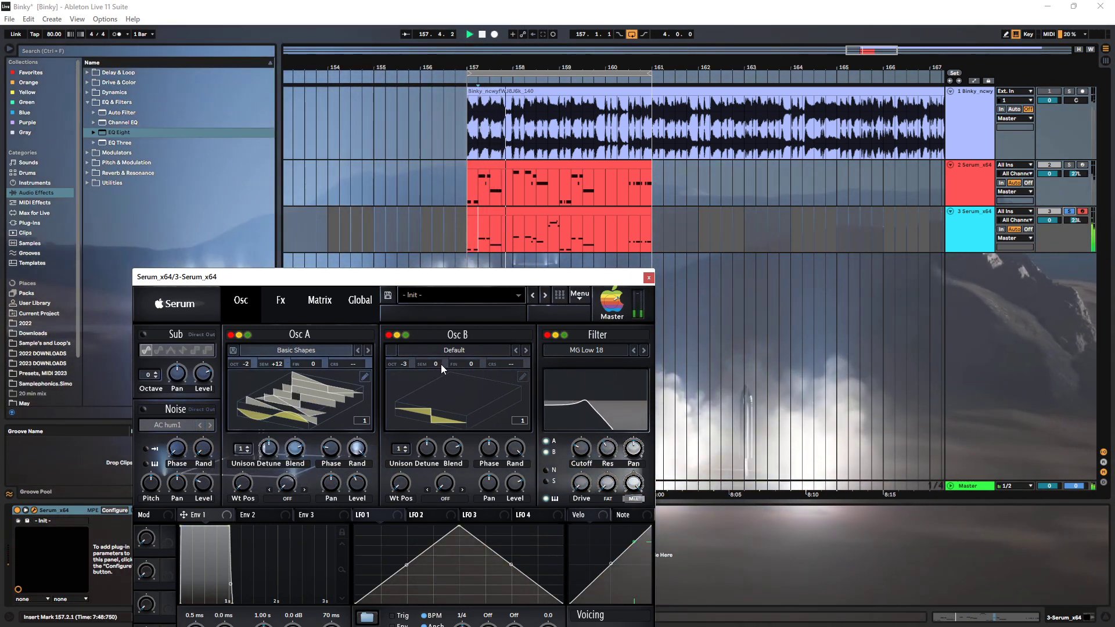
Try Osc B at octave -2 with semitone offsets of -7, +4 and +5 during playback
mouse_move(438, 366)
mouse_down()
mouse_move(436, 393)
mouse_move(410, 354)
mouse_move(439, 367)
mouse_up()
key(space)
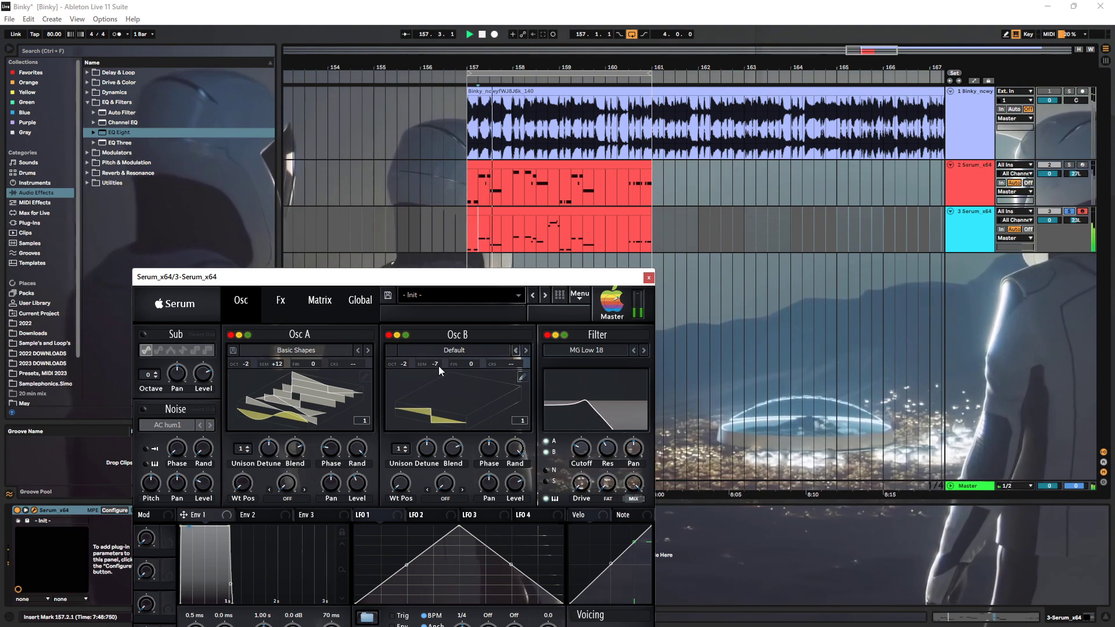
drag(436, 362, 452, 309)
key(space)
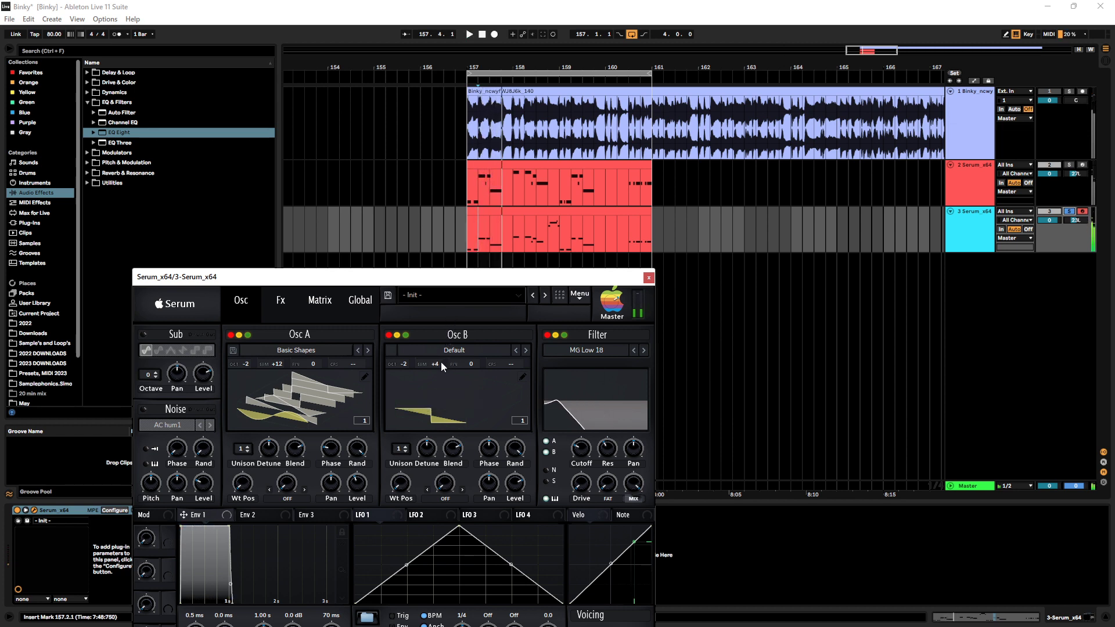
drag(441, 363, 409, 363)
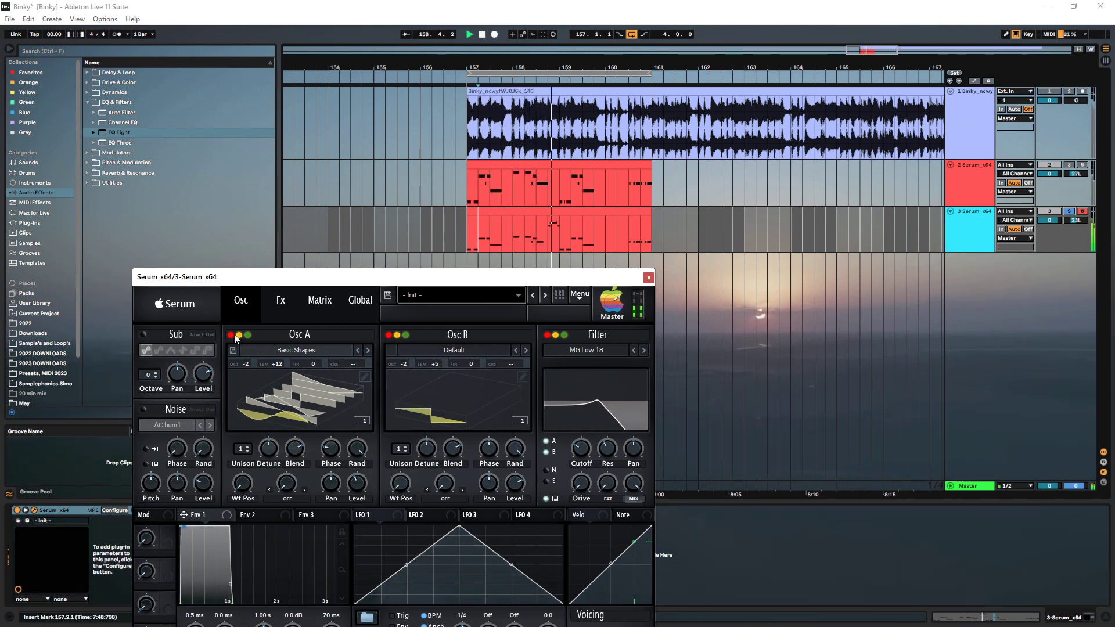
Audition Osc B without Osc A at +2 semitones, re-enable Osc A, and restore Osc B to octave -3 and 0 semitones
key(space)
key(space)
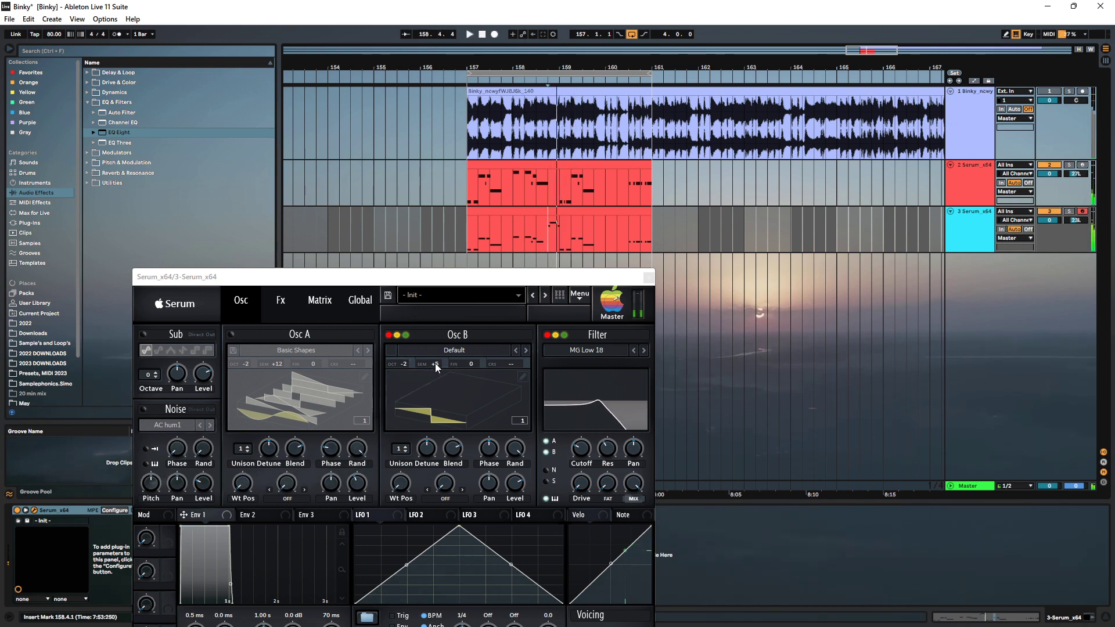
drag(435, 364, 436, 382)
key(space)
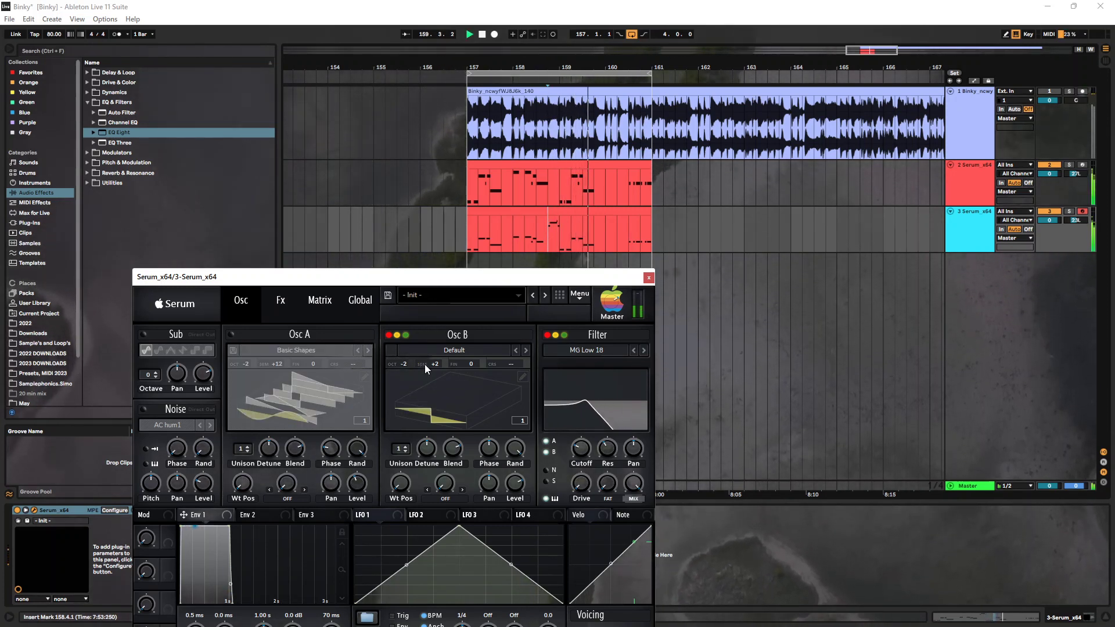
click(230, 336)
drag(436, 364, 403, 375)
key(space)
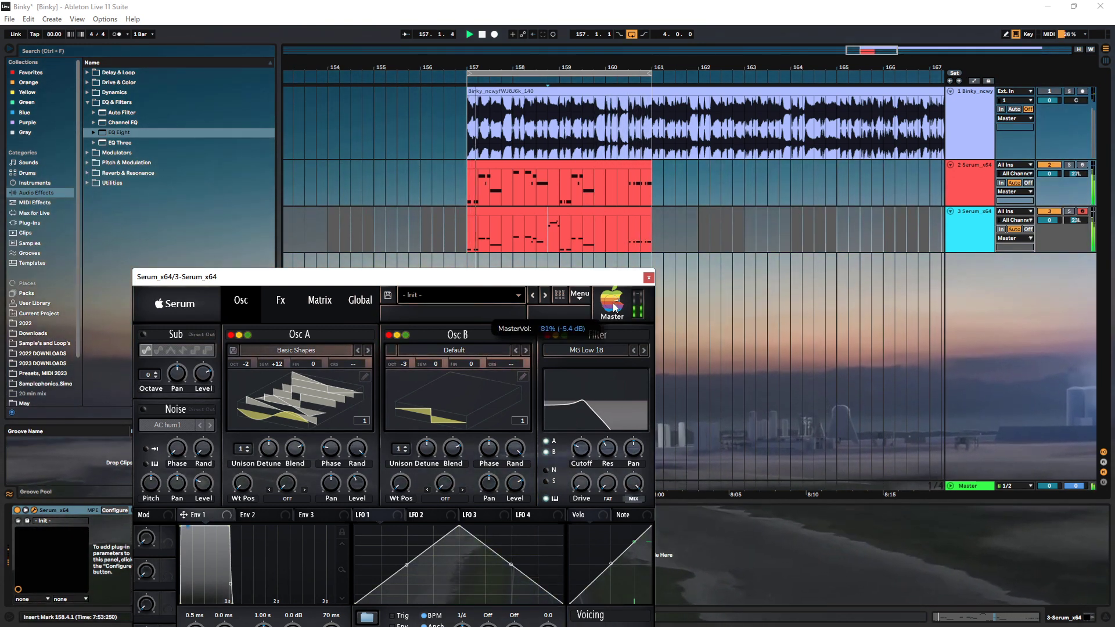
Fine-tune the third Serum's master volume and filter cutoff while auditioning both Serum layers, and close the plugin window
drag(614, 308, 614, 299)
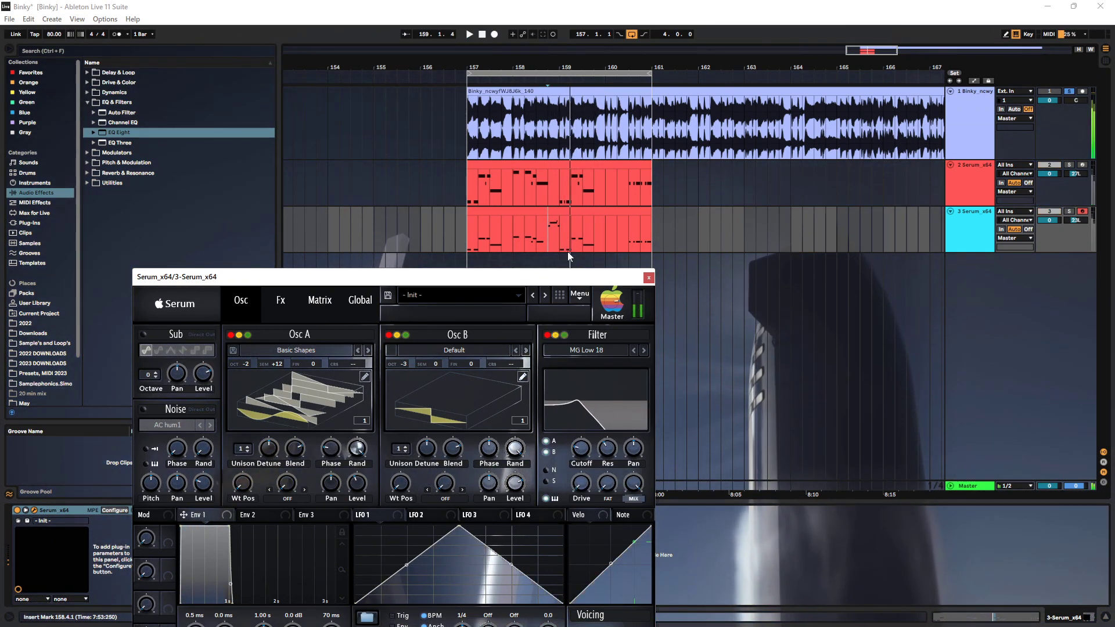
mouse_move(589, 456)
mouse_down()
mouse_move(584, 484)
mouse_move(586, 461)
mouse_up()
key(space)
key(space)
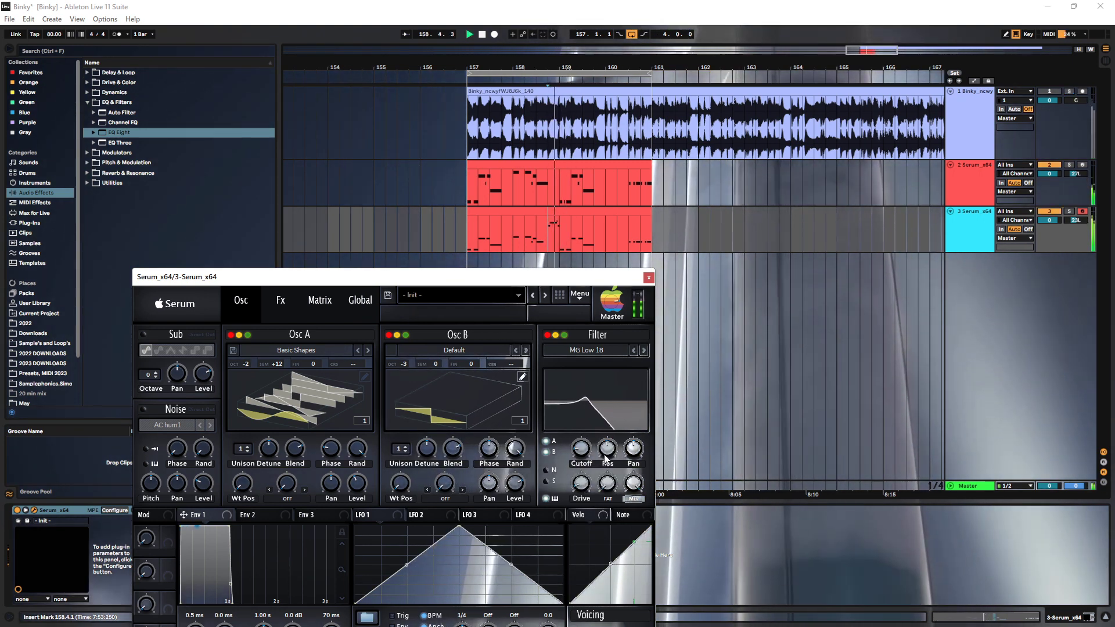
click(649, 278)
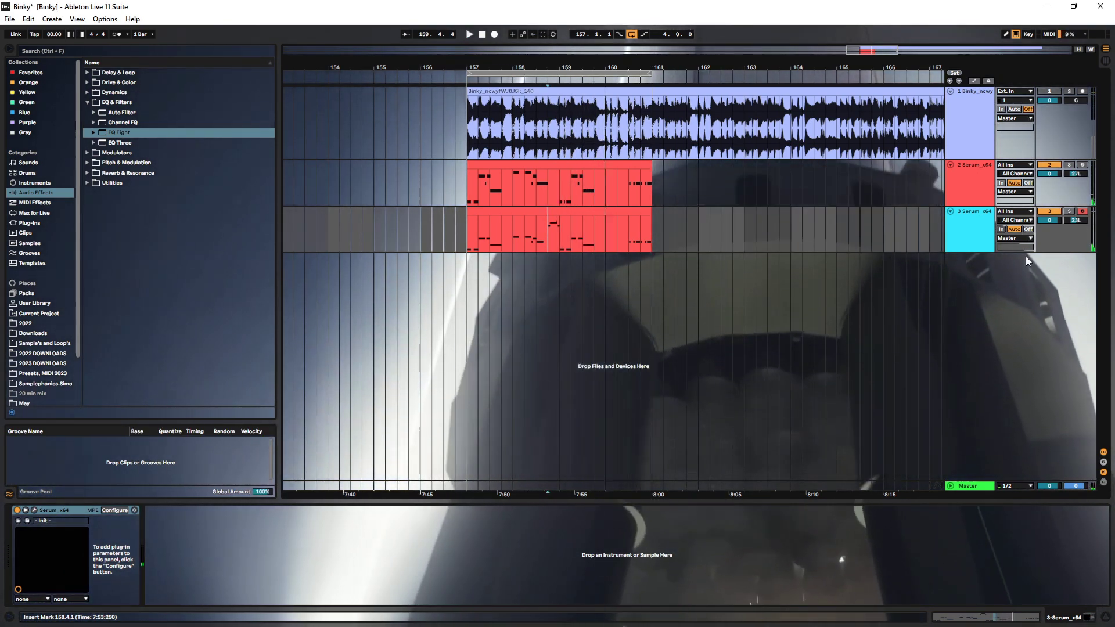